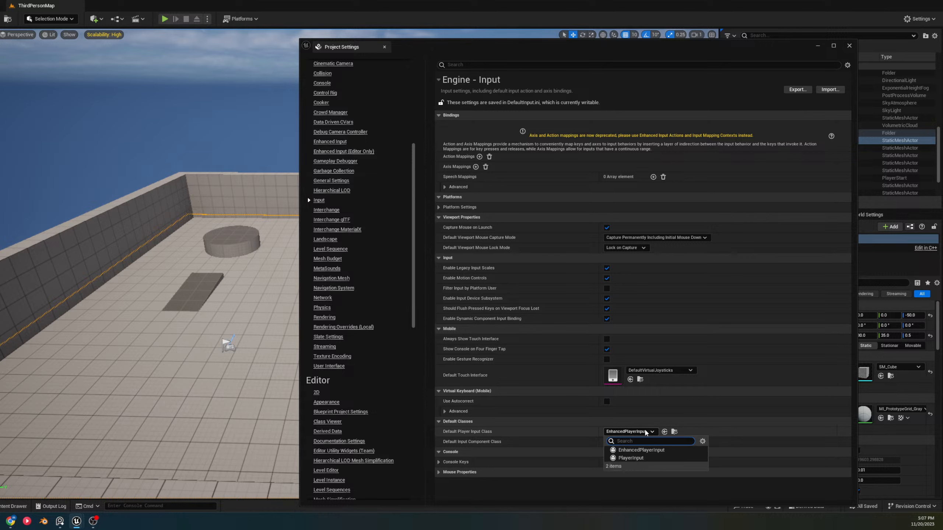
# Dismiss the player input class choices and open the Engine Rendering page of the project settings
pyautogui.click(718, 400)
pyautogui.scroll(-3, 337, 226)
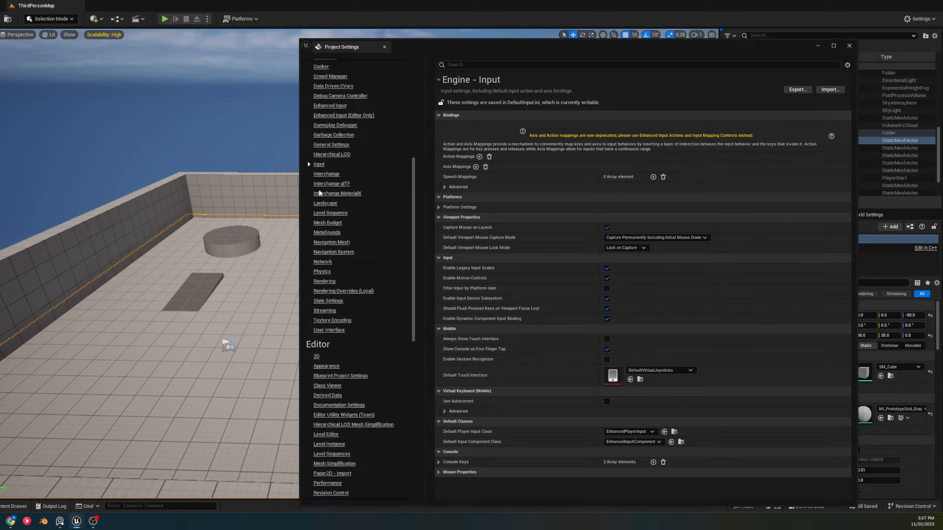
pyautogui.click(324, 281)
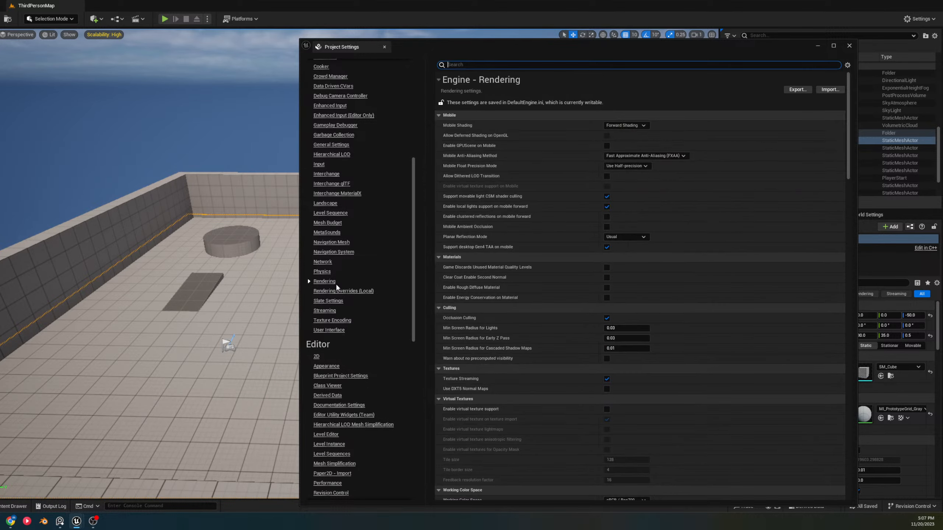
# Open the Editor Preferences and view the Global and Appearance pages of the General category
pyautogui.click(25, 0)
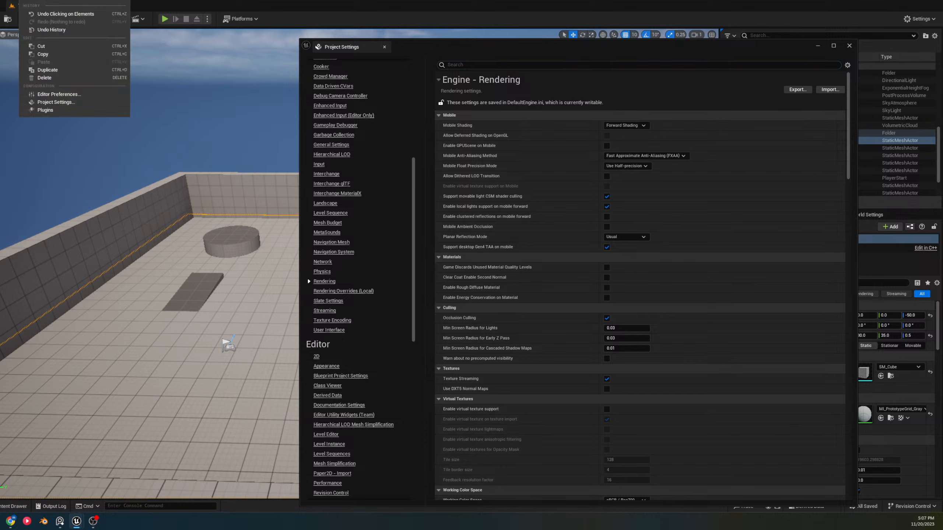
pyautogui.click(58, 95)
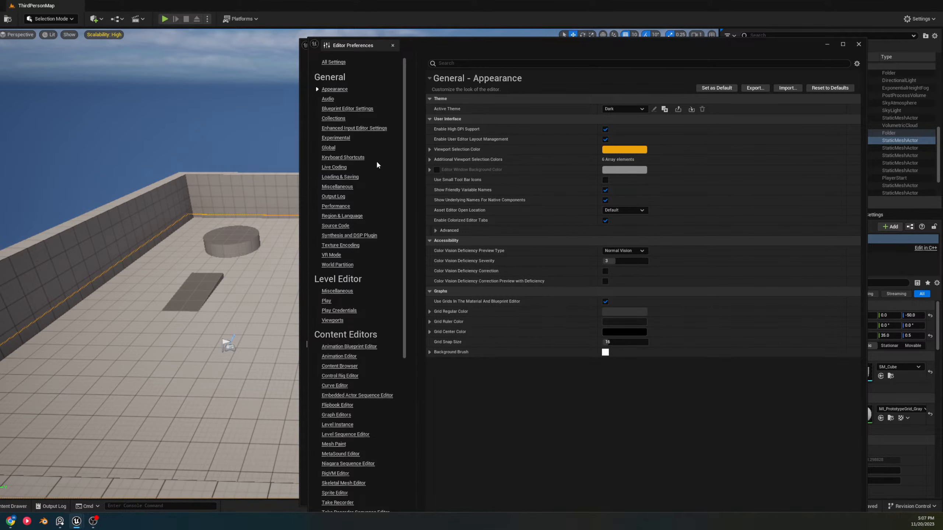
pyautogui.click(328, 148)
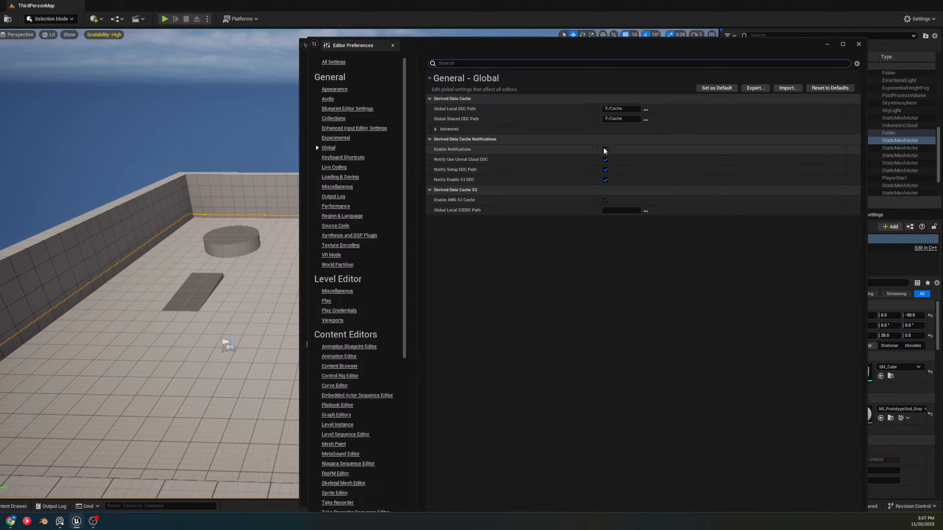
pyautogui.click(334, 89)
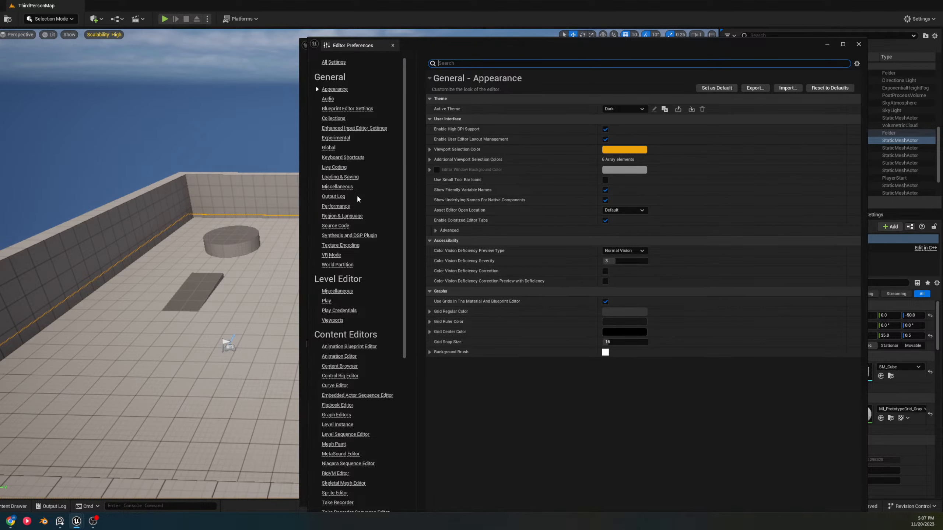
pyautogui.scroll(-3, 353, 193)
pyautogui.scroll(3, 351, 190)
# Search all editor preferences for "viewport" and look through the matching settings down to the Content Editors sections
pyautogui.click(333, 62)
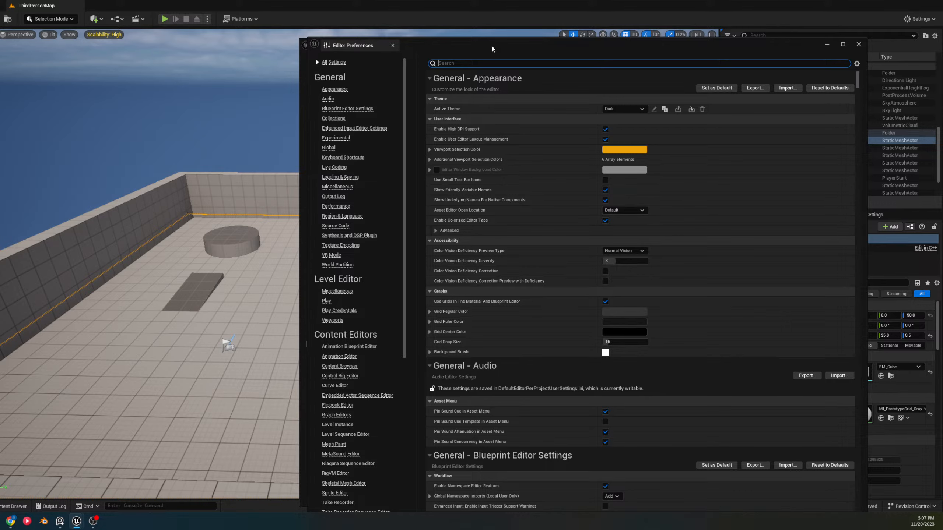
pyautogui.write('viewport')
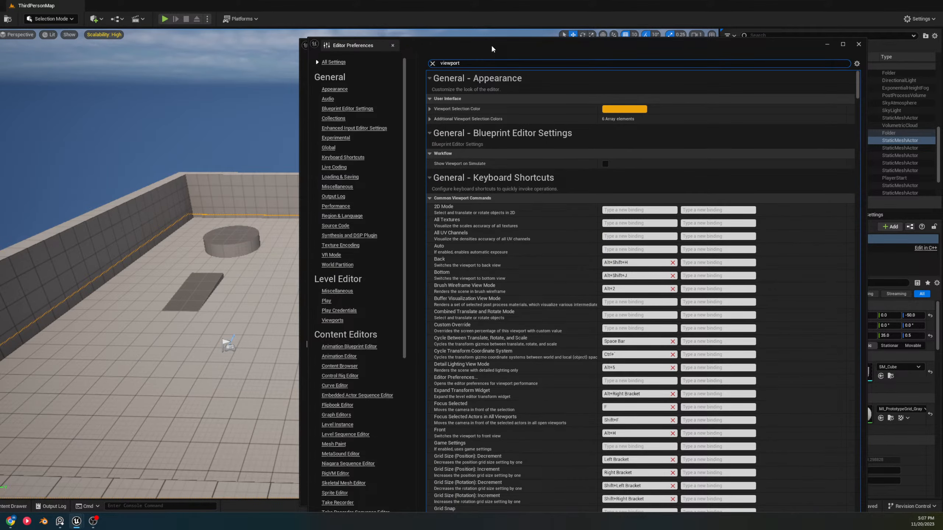
pyautogui.scroll(-2, 694, 163)
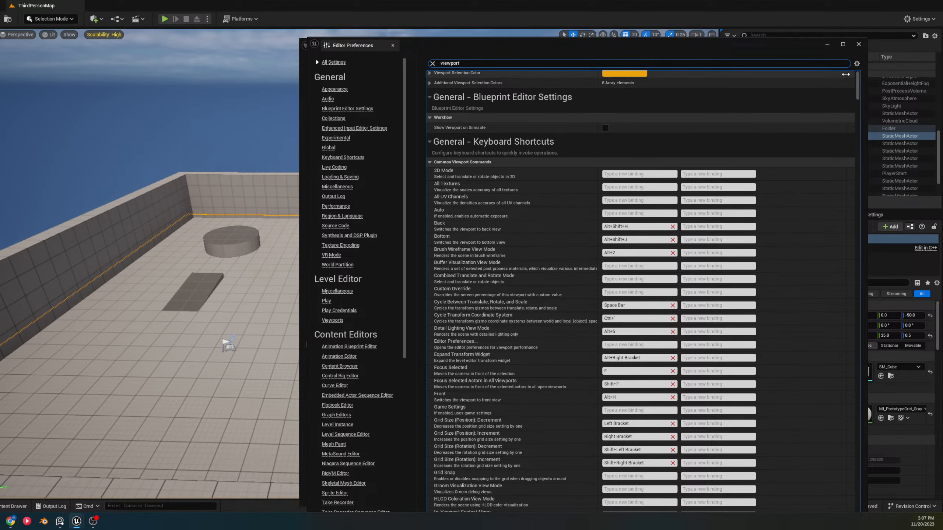
pyautogui.moveTo(857, 86); pyautogui.dragTo(860, 507)
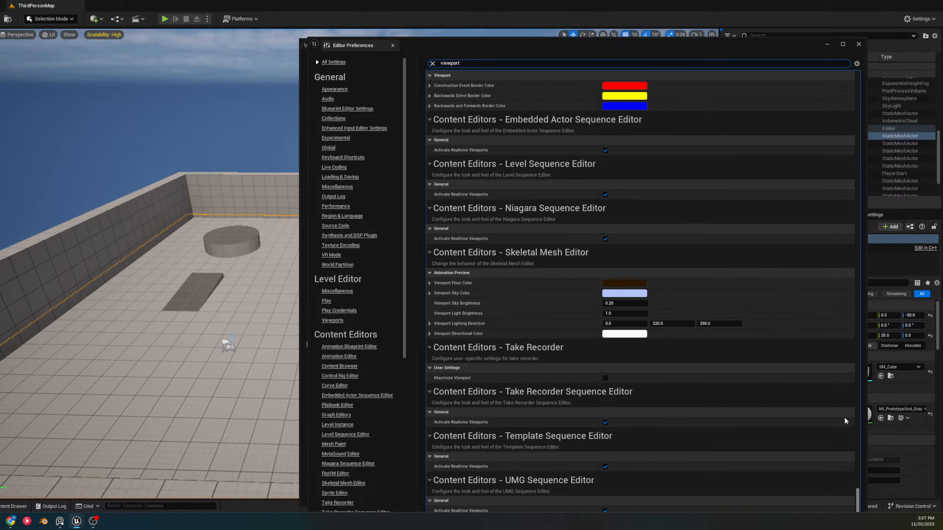
# Close the Editor Preferences and search the Project Settings for the same term, "viewport"
pyautogui.click(607, 63)
pyautogui.hotkey('ctrl', 'c')
pyautogui.click(858, 44)
pyautogui.click(500, 67)
pyautogui.hotkey('ctrl', 'v')
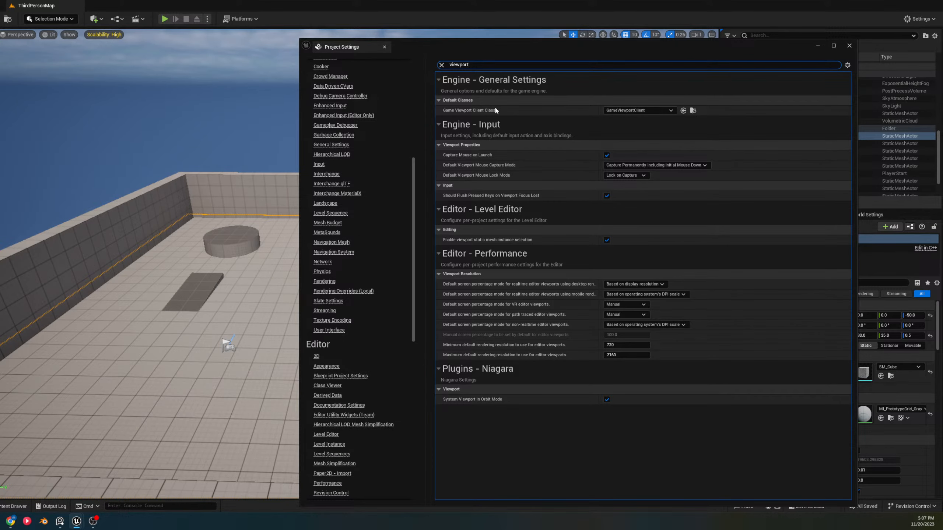
# Check which classes are available for the Game Viewport Client Class, leaving the selection as is
pyautogui.scroll(5, 336, 148)
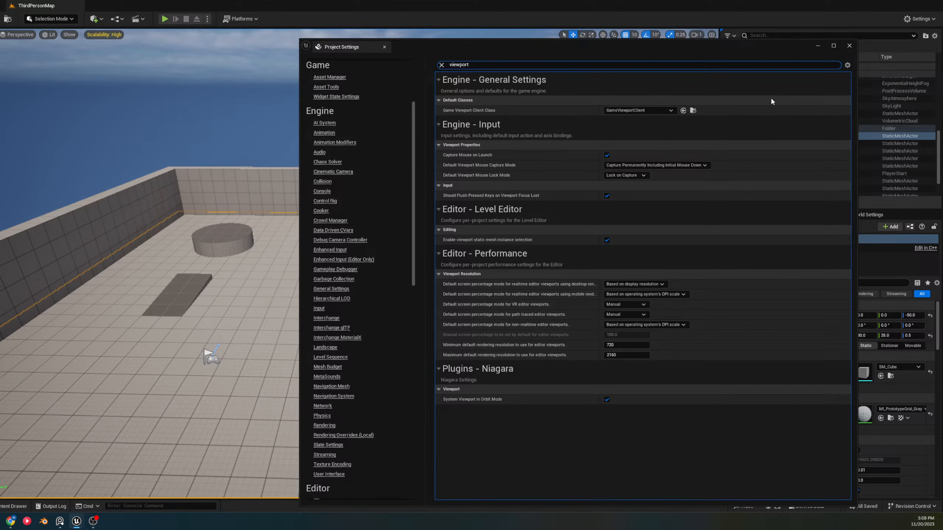
pyautogui.click(637, 108)
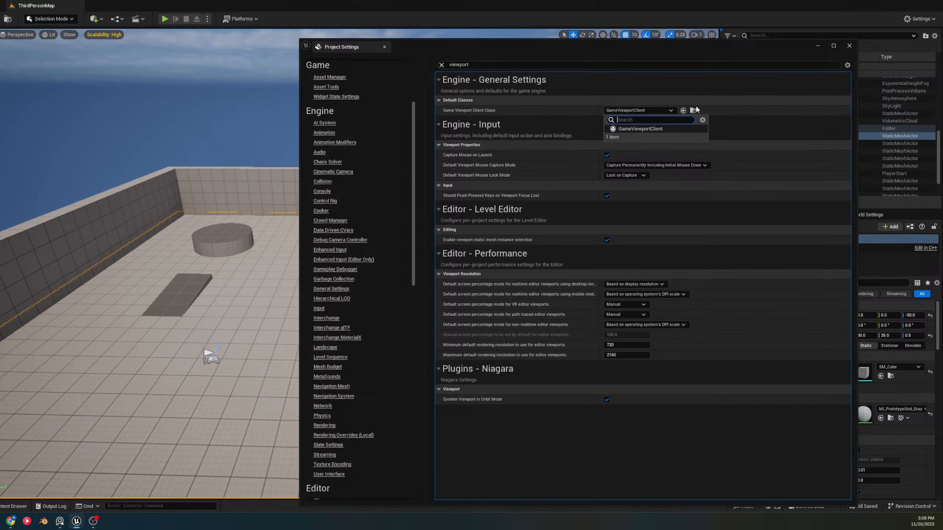
pyautogui.click(565, 129)
pyautogui.click(501, 129)
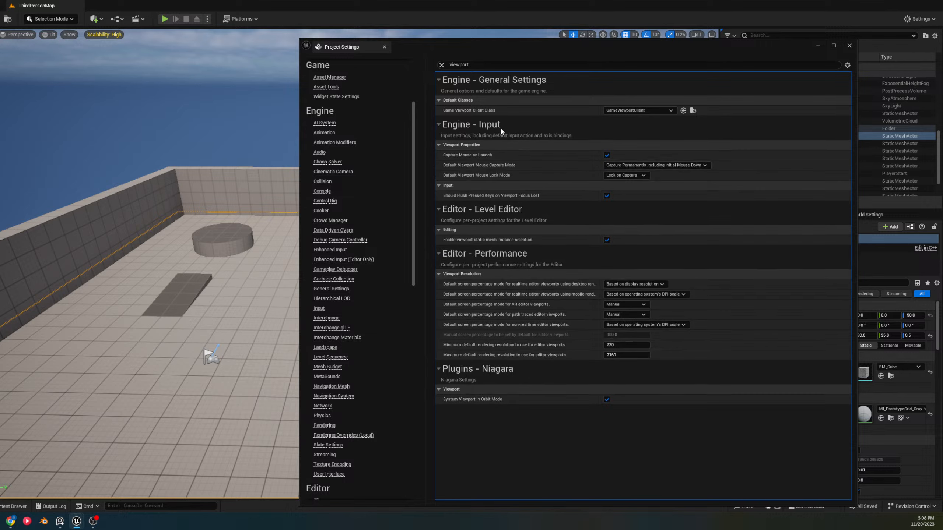
# Open the Engine General Settings page and examine its default classes and the other project settings categories
pyautogui.click(327, 289)
pyautogui.scroll(-5, 631, 298)
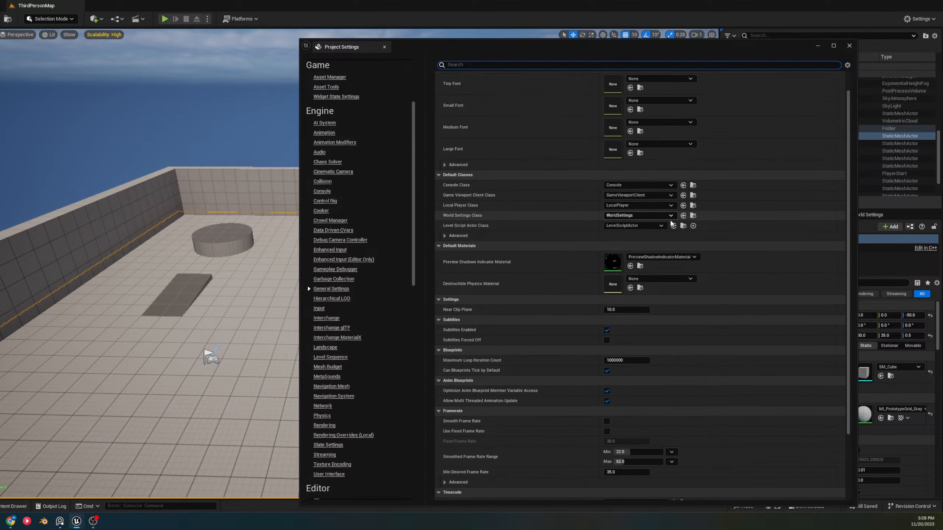
pyautogui.scroll(5, 612, 335)
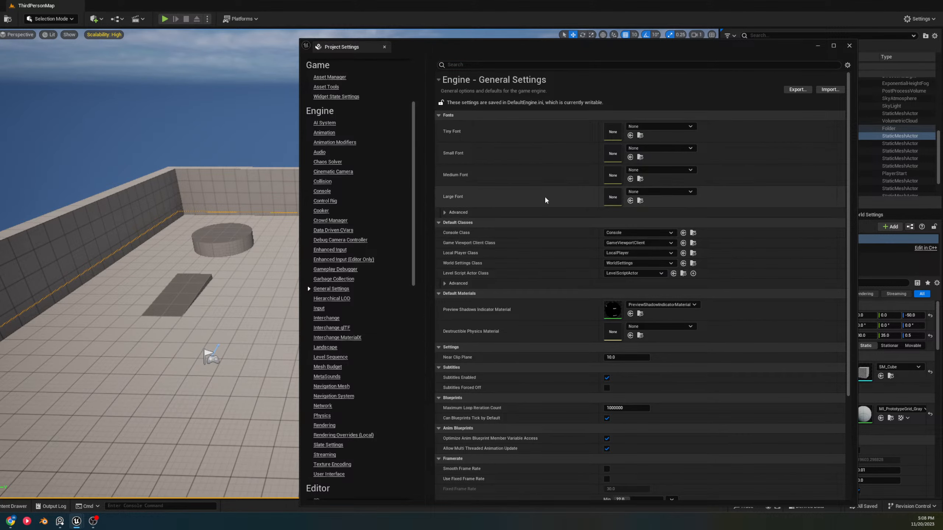
pyautogui.scroll(-4, 374, 267)
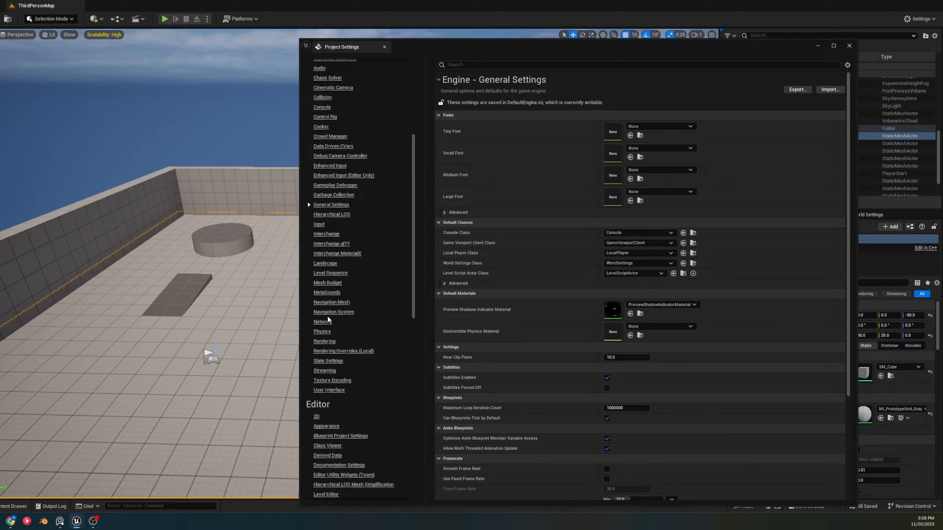
pyautogui.scroll(-6, 353, 307)
pyautogui.scroll(-2, 356, 309)
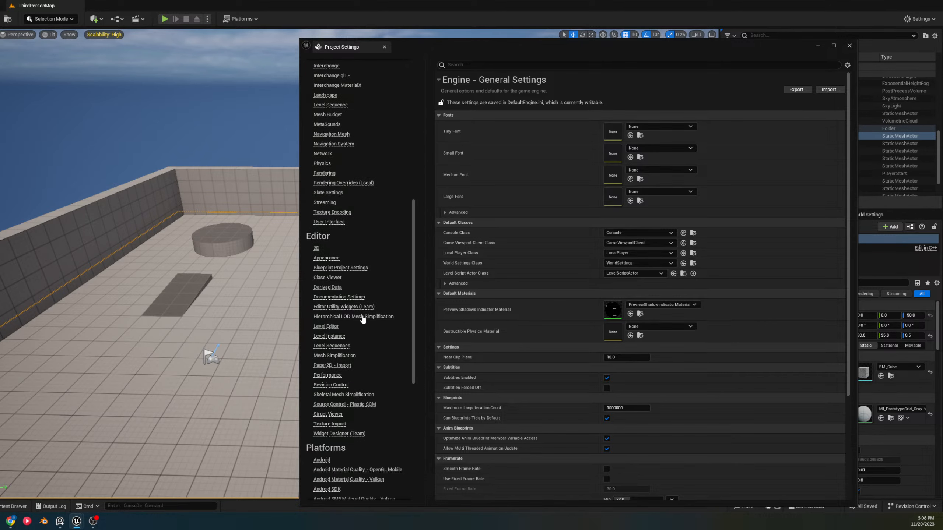
# Reopen the Editor Preferences and review the Viewports settings of the Level Editor
pyautogui.click(26, 0)
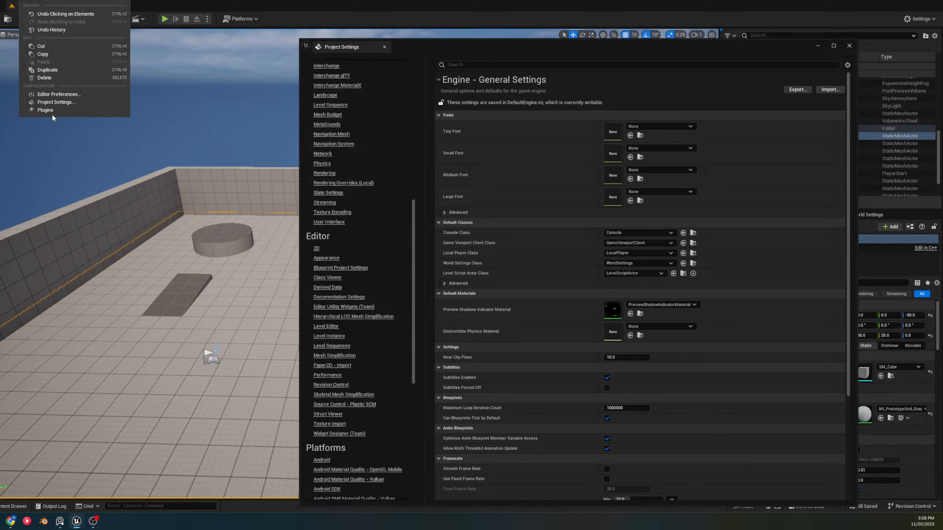
pyautogui.click(59, 95)
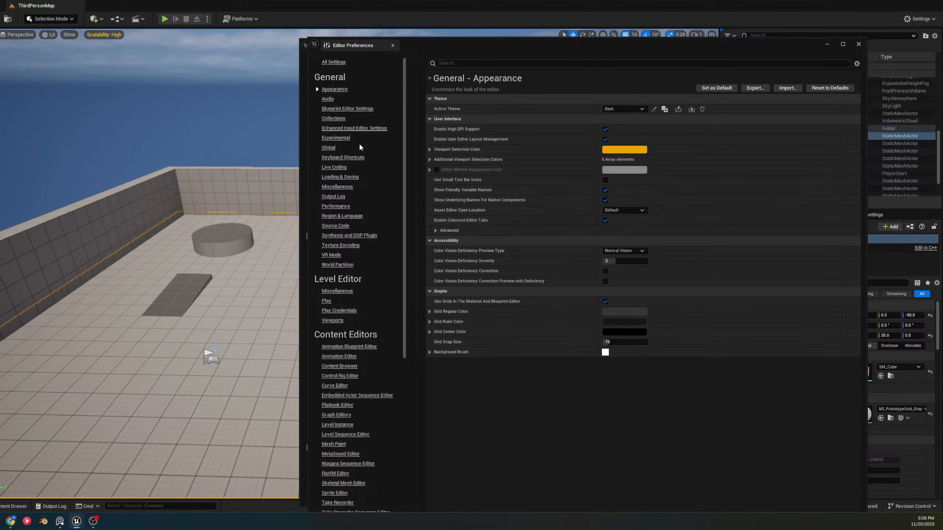
pyautogui.scroll(-1, 355, 234)
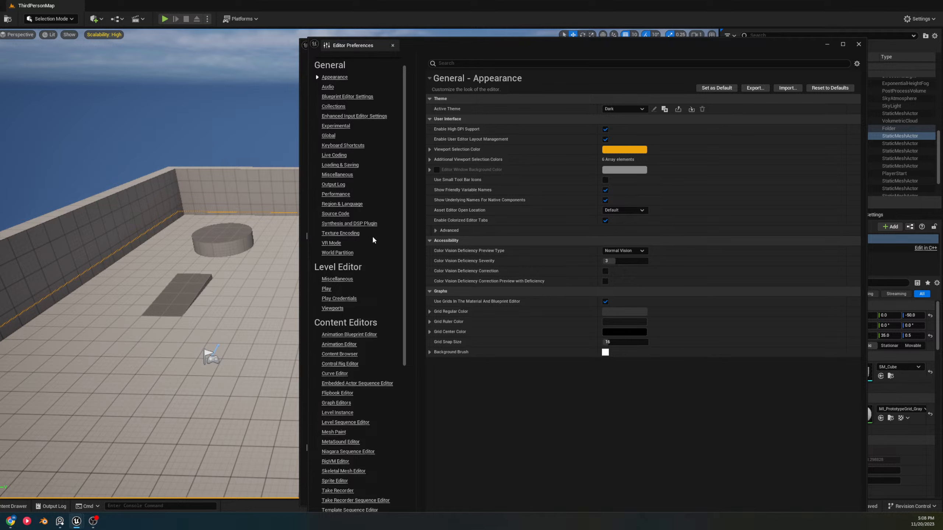
pyautogui.scroll(-3, 371, 260)
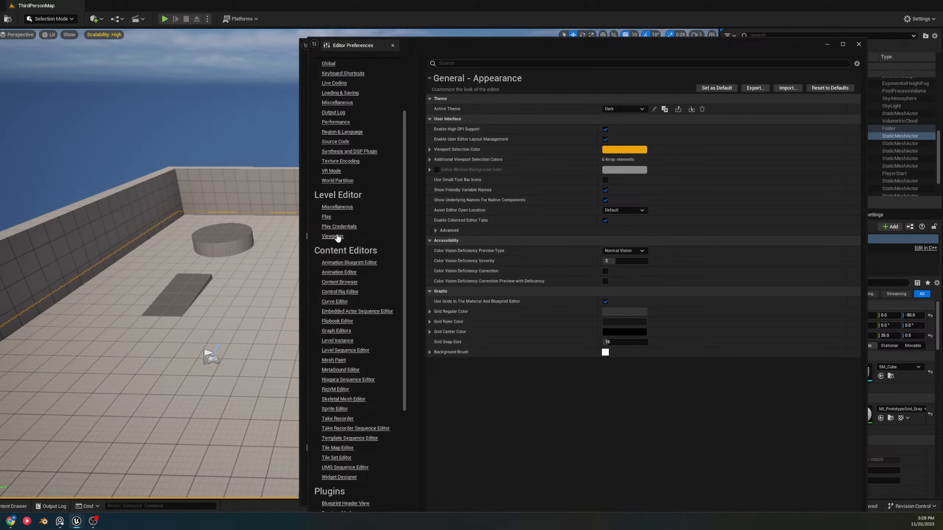
pyautogui.click(336, 237)
pyautogui.scroll(-4, 482, 212)
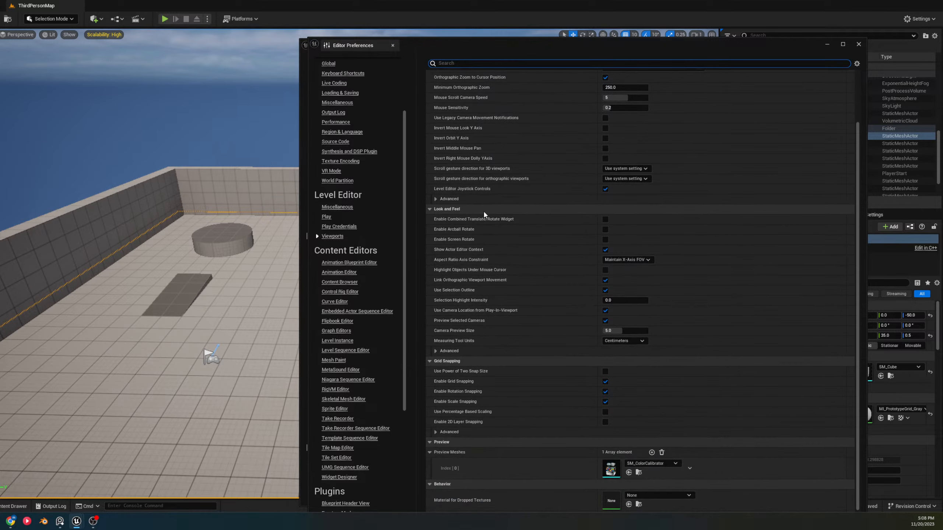
# View the Level Editor's Play and Miscellaneous pages, plus the General Miscellaneous page
pyautogui.click(329, 223)
pyautogui.click(328, 218)
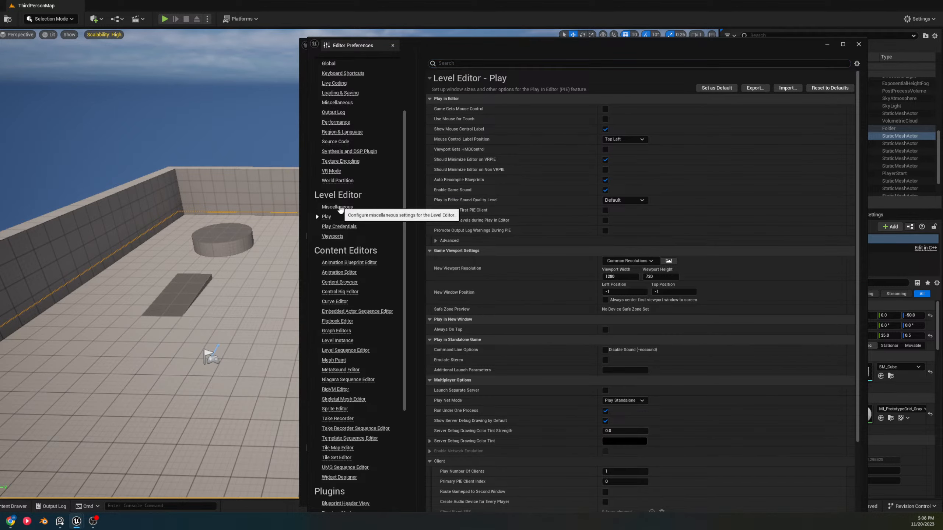
pyautogui.click(338, 207)
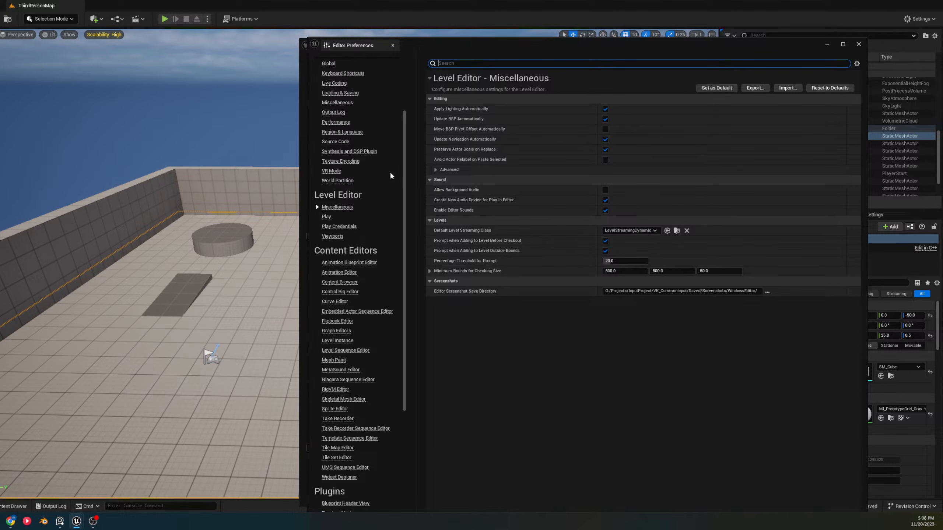
pyautogui.click(338, 102)
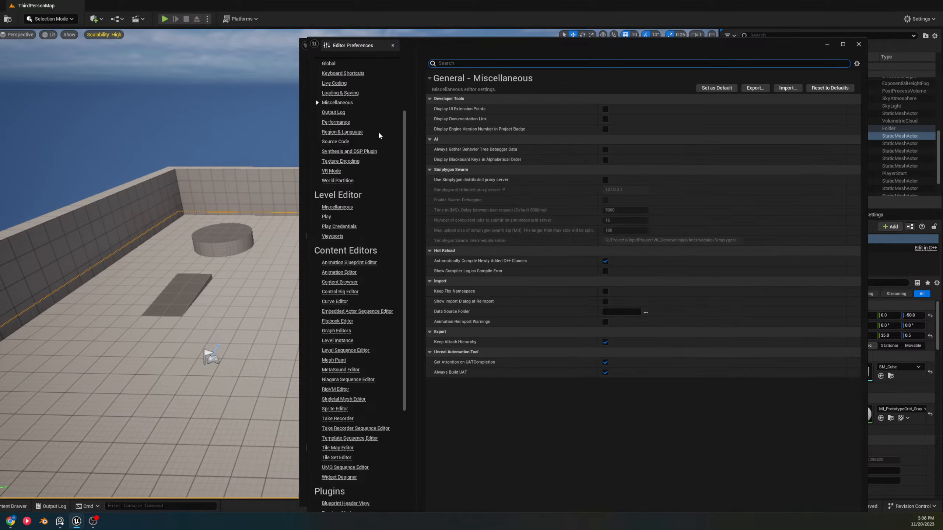
# Look through the preference categories and view the General pages Global, Experimental and Enhanced Input Editor Settings
pyautogui.scroll(-1, 391, 172)
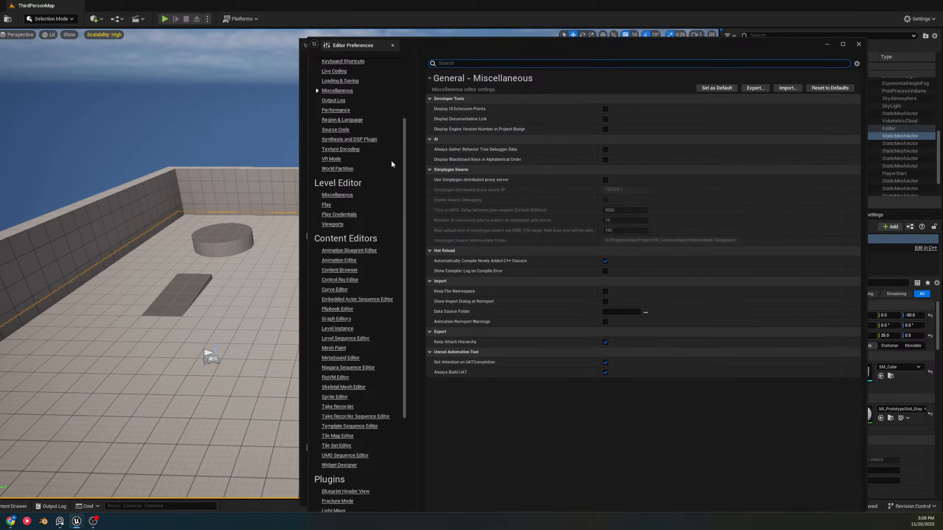
pyautogui.scroll(-8, 390, 159)
pyautogui.scroll(-5, 374, 152)
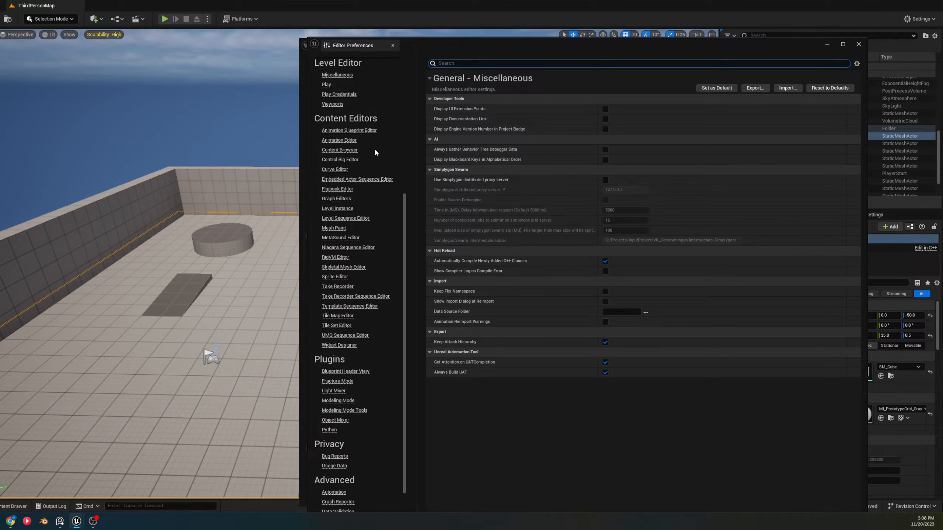
pyautogui.moveTo(474, 48); pyautogui.dragTo(519, 10)
pyautogui.scroll(13, 429, 232)
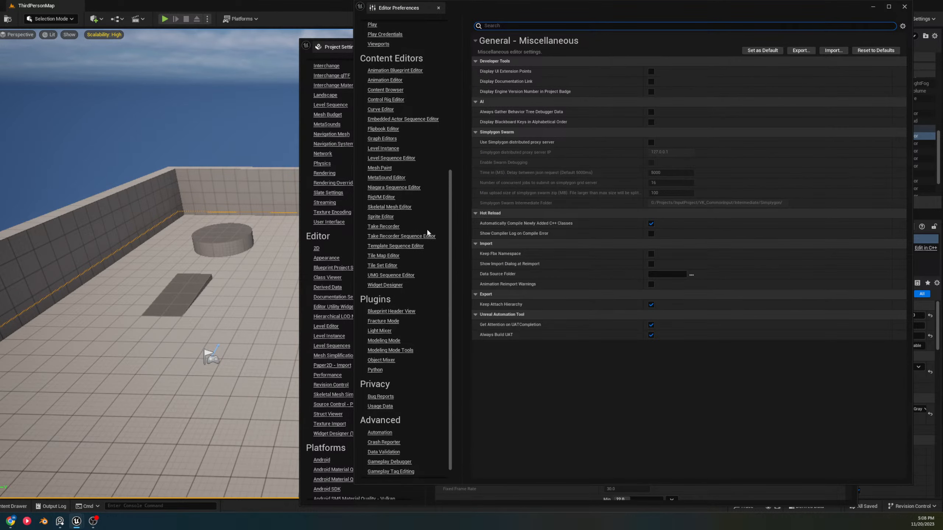
pyautogui.scroll(8, 401, 171)
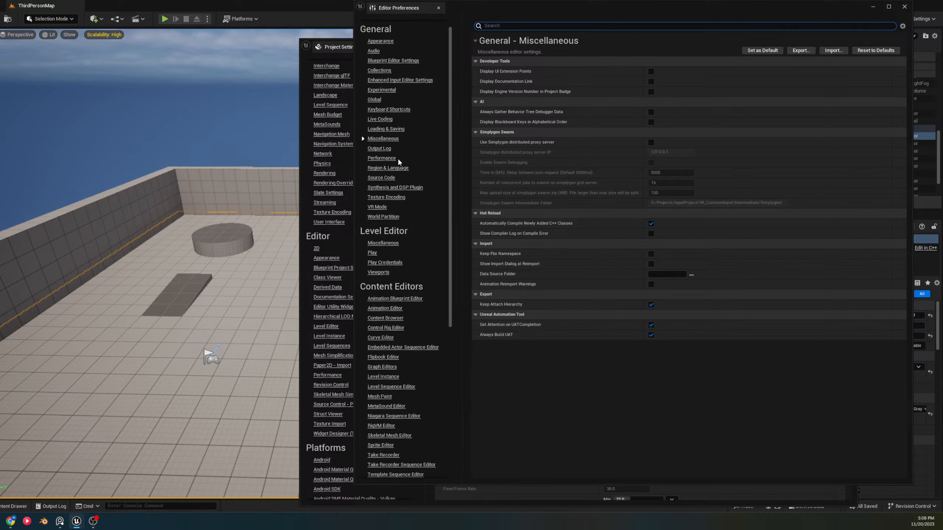
pyautogui.click(374, 110)
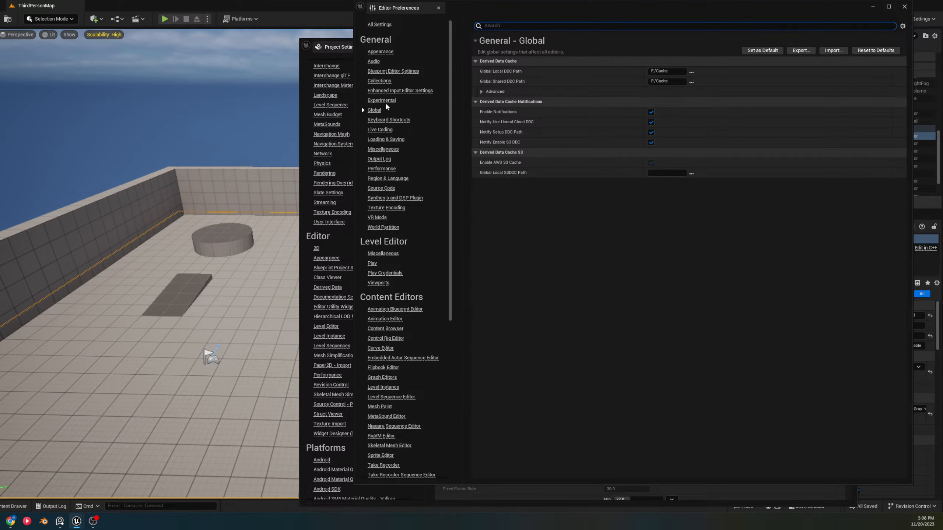
pyautogui.click(385, 100)
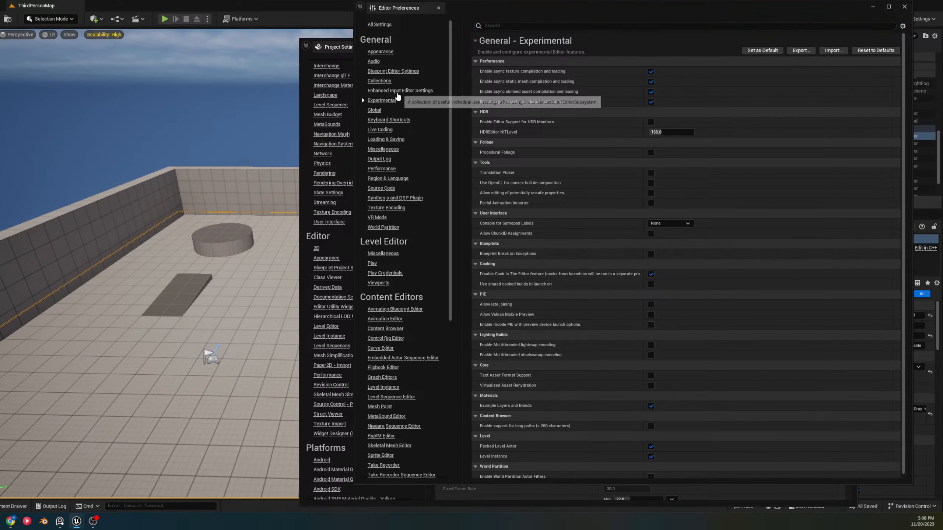
pyautogui.click(403, 91)
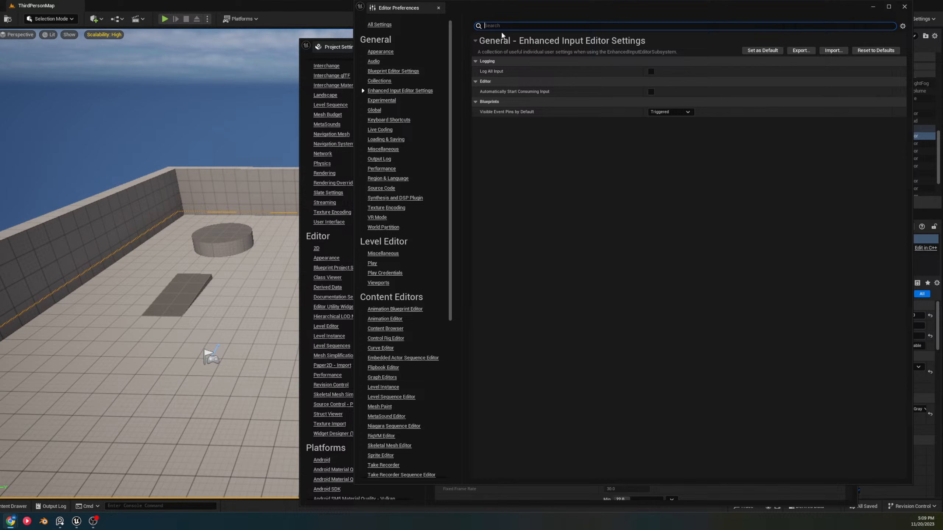
# Search the Editor Preferences again for "viewport"
pyautogui.click(506, 18)
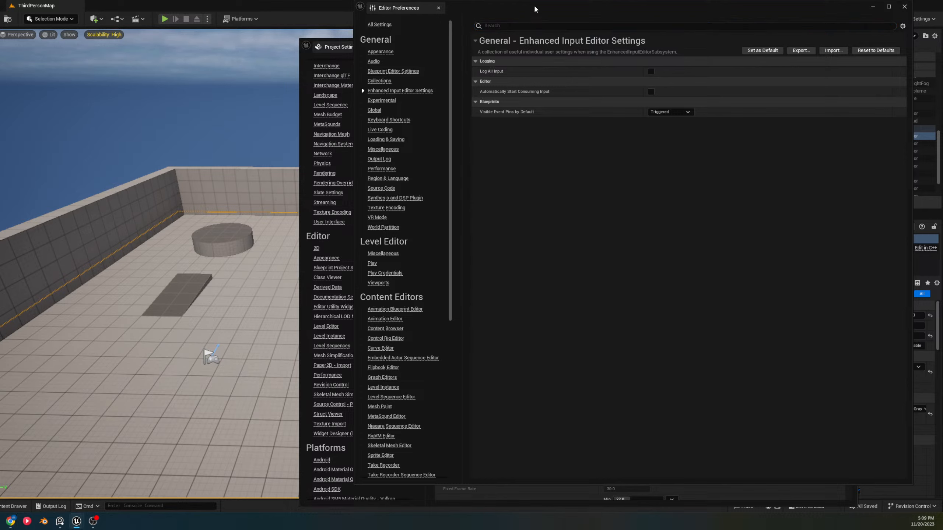
pyautogui.click(601, 23)
pyautogui.write('viewport')
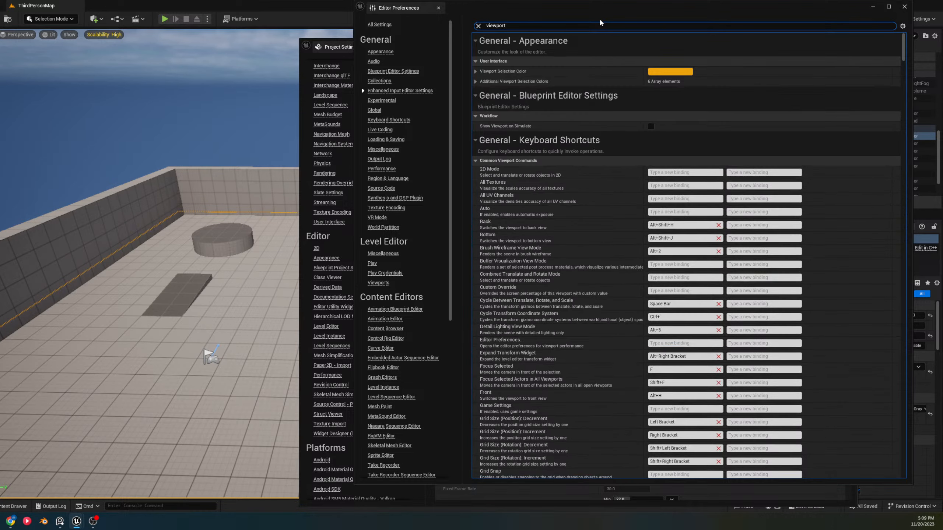
# Look through the Editor Preferences results for "viewport" down to the Content Editors sections, and close the preferences
pyautogui.scroll(-5, 737, 164)
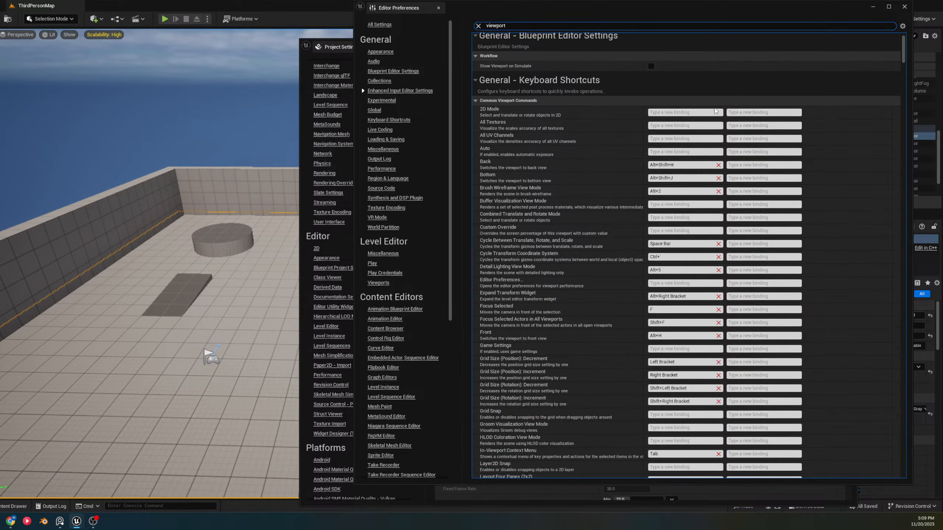
pyautogui.scroll(-12, 737, 165)
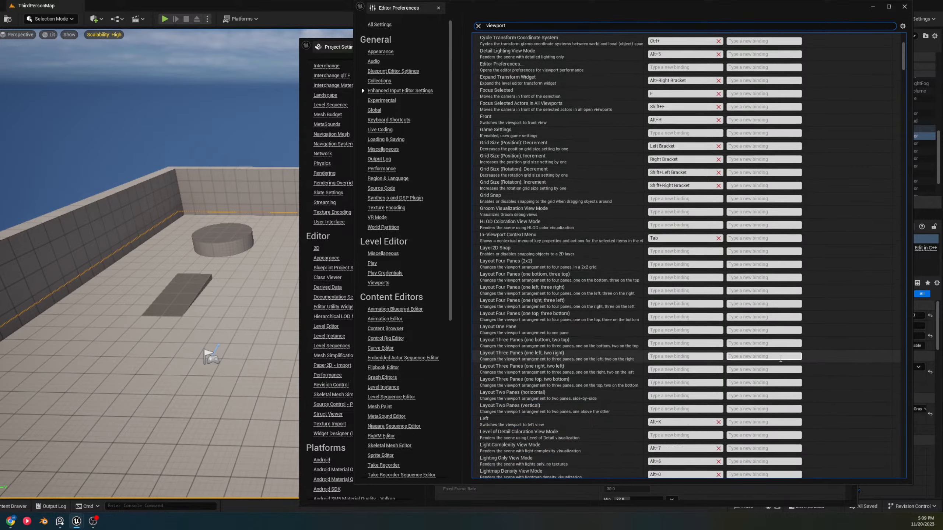
pyautogui.moveTo(903, 58); pyautogui.dragTo(902, 449)
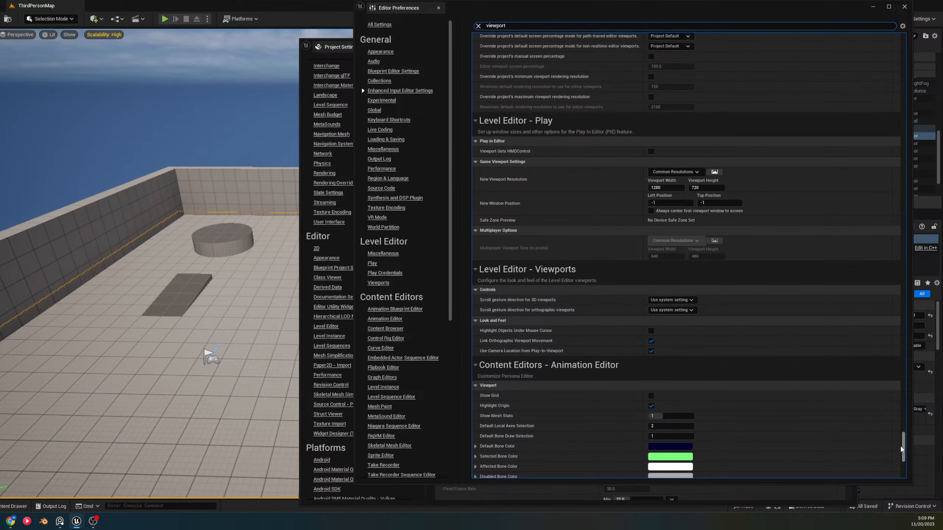
pyautogui.scroll(-2, 763, 296)
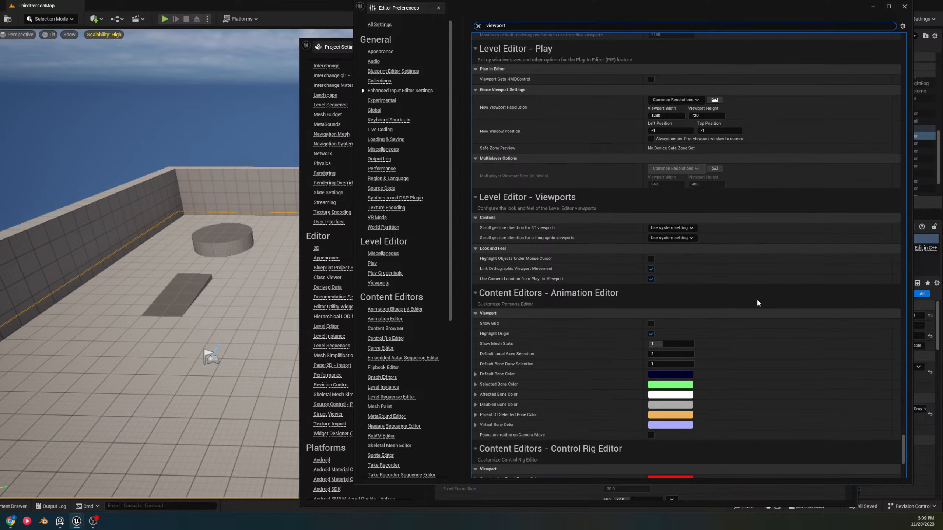
pyautogui.scroll(-8, 758, 303)
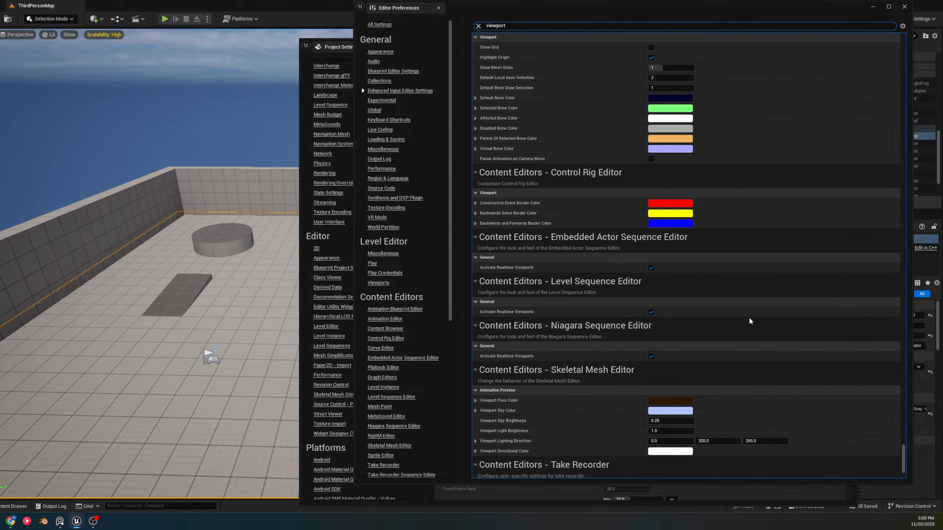
pyautogui.scroll(-5, 749, 320)
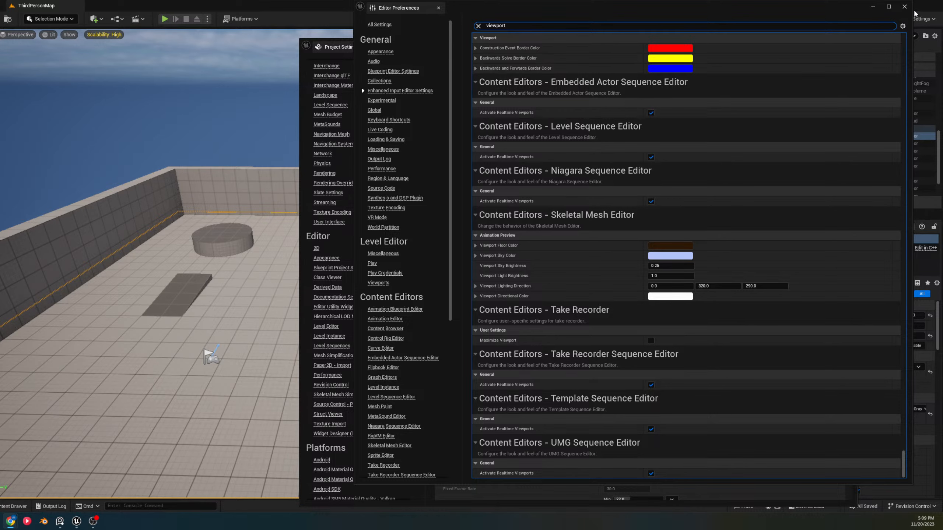
pyautogui.click(904, 7)
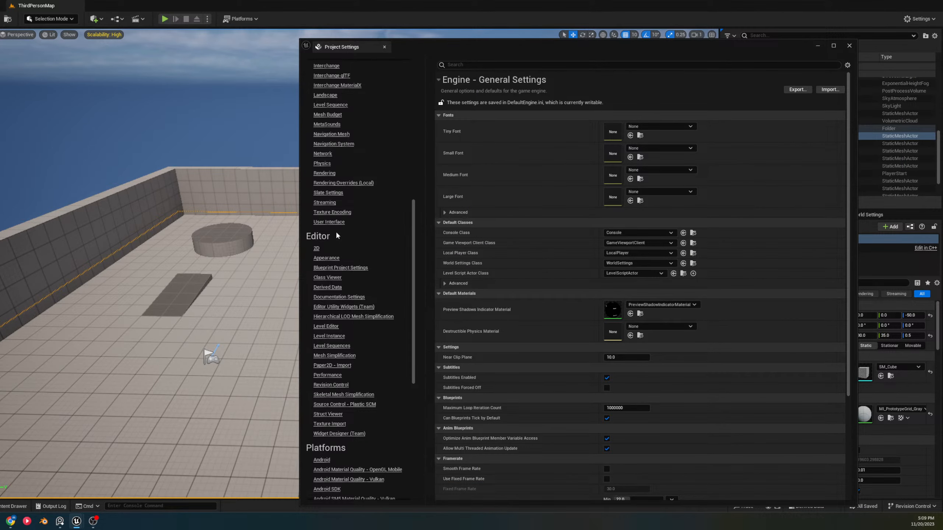
# View the Engine User Interface page and the Windows platform page of the Project Settings
pyautogui.click(323, 222)
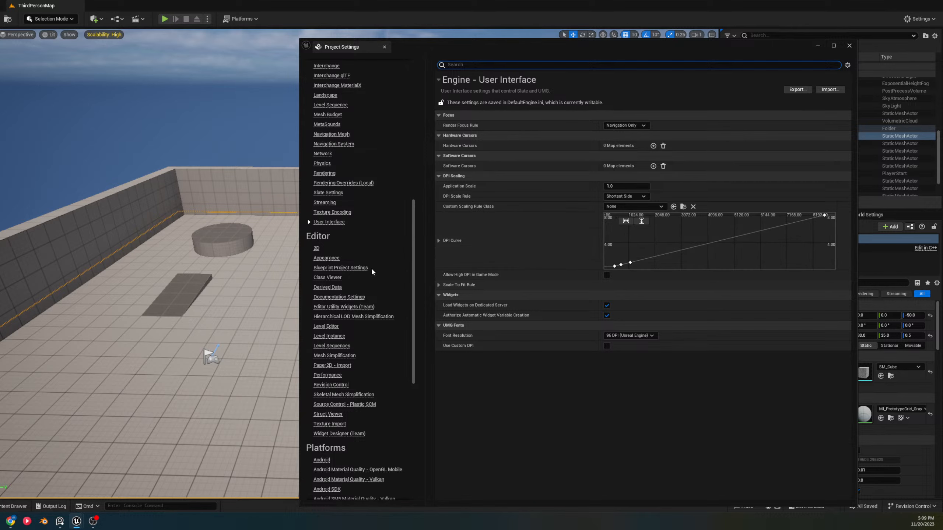
pyautogui.scroll(-10, 371, 272)
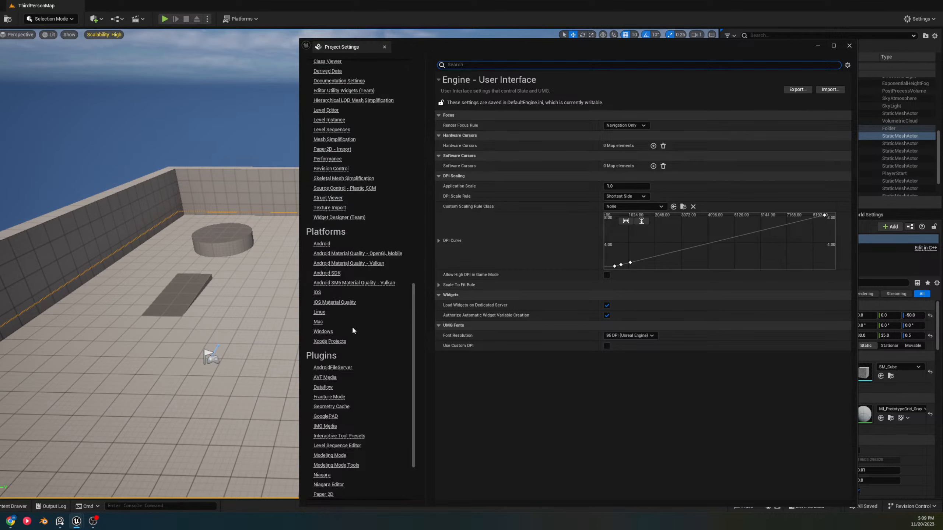
pyautogui.click(323, 331)
pyautogui.scroll(-3, 647, 235)
pyautogui.scroll(-4, 645, 234)
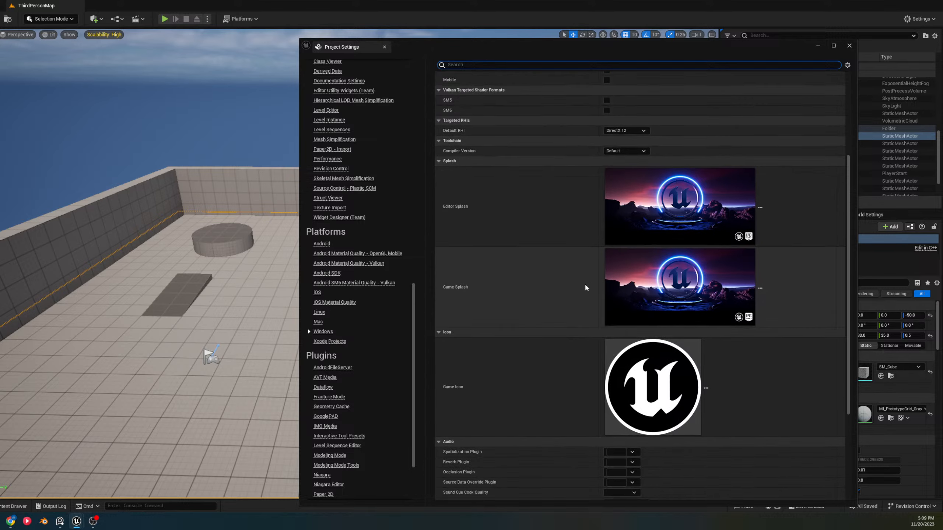
pyautogui.scroll(-1, 360, 271)
pyautogui.scroll(-2, 359, 271)
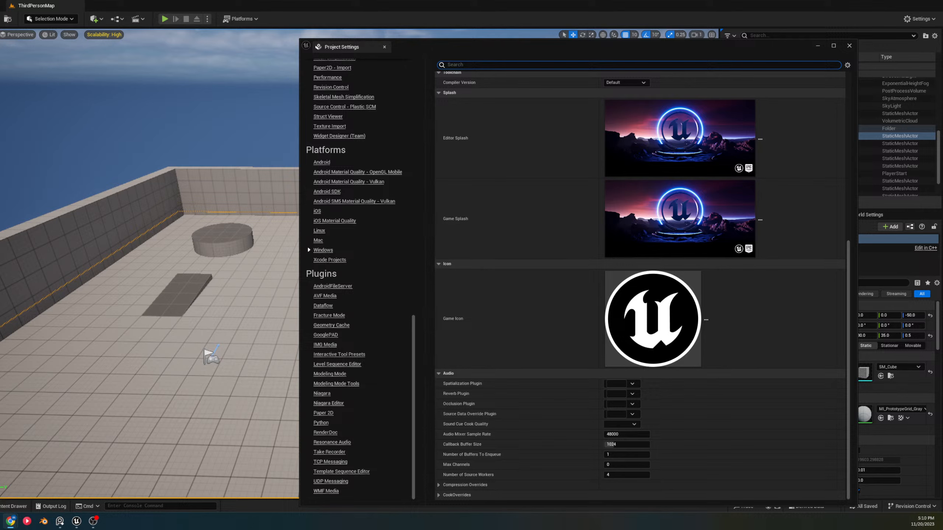
# Find the Common UI Plugin by searching the plugins for "common", enable it despite its beta status, and restart the editor
pyautogui.click(24, 1)
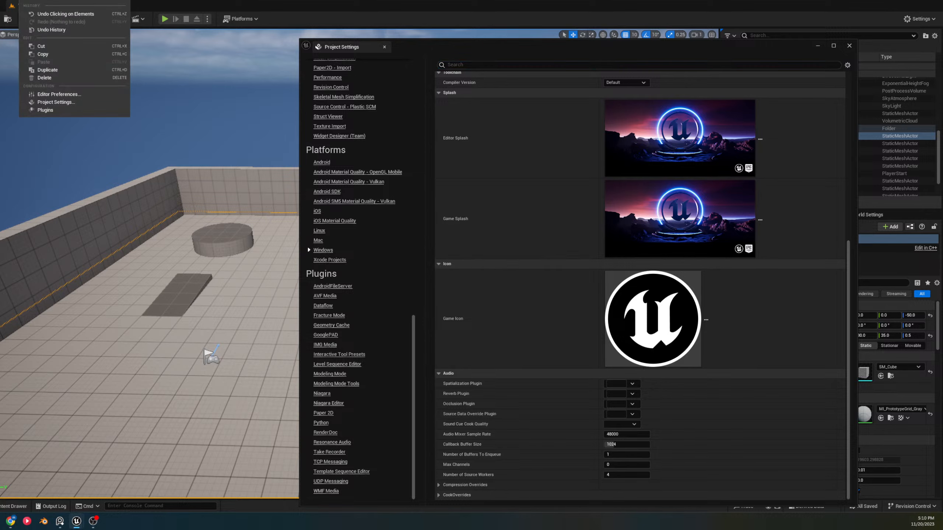
pyautogui.click(65, 103)
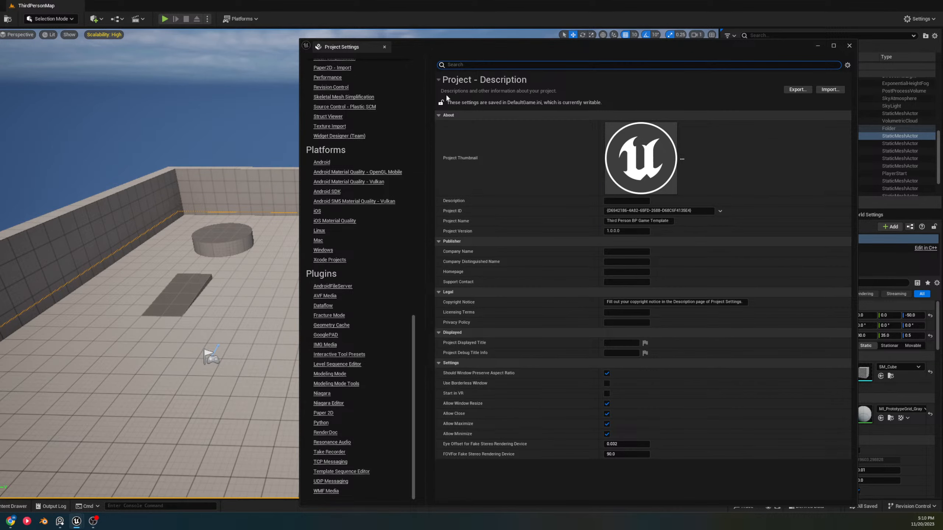
pyautogui.click(26, 5)
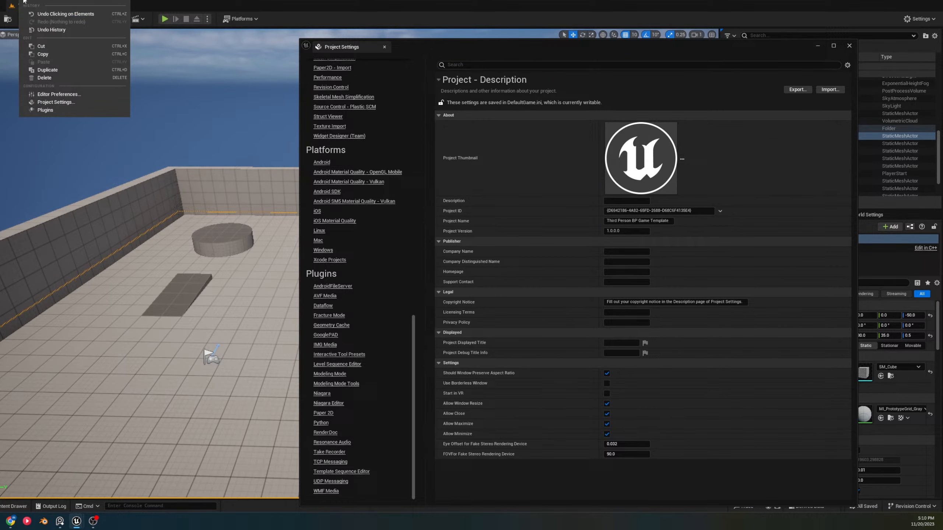
pyautogui.click(45, 112)
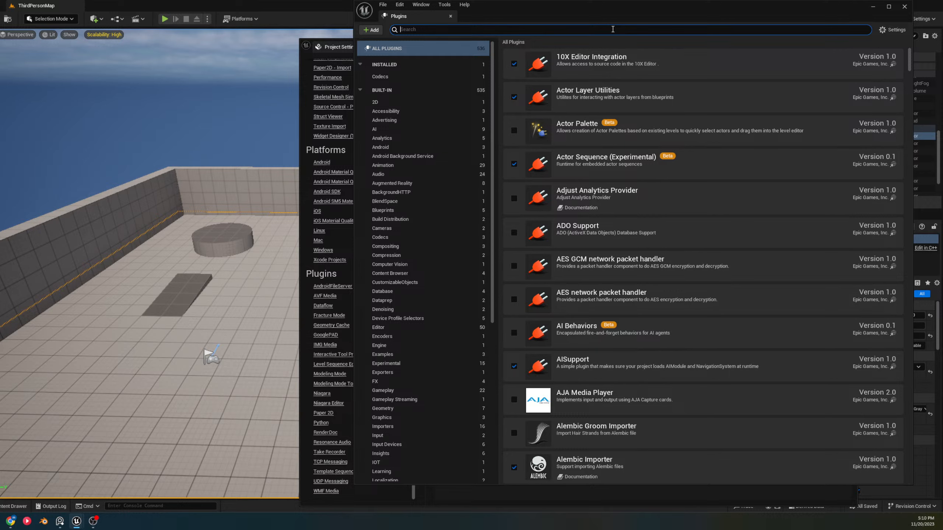
pyautogui.write('common')
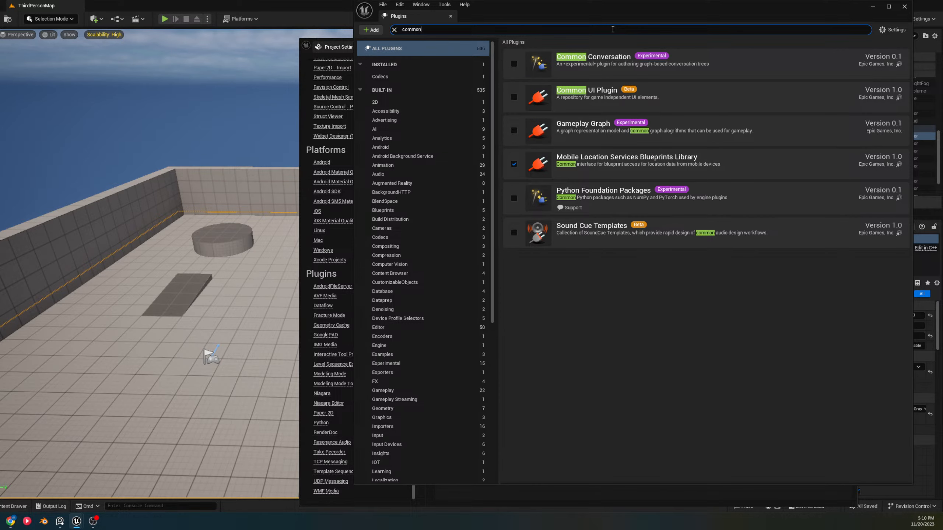
pyautogui.click(514, 97)
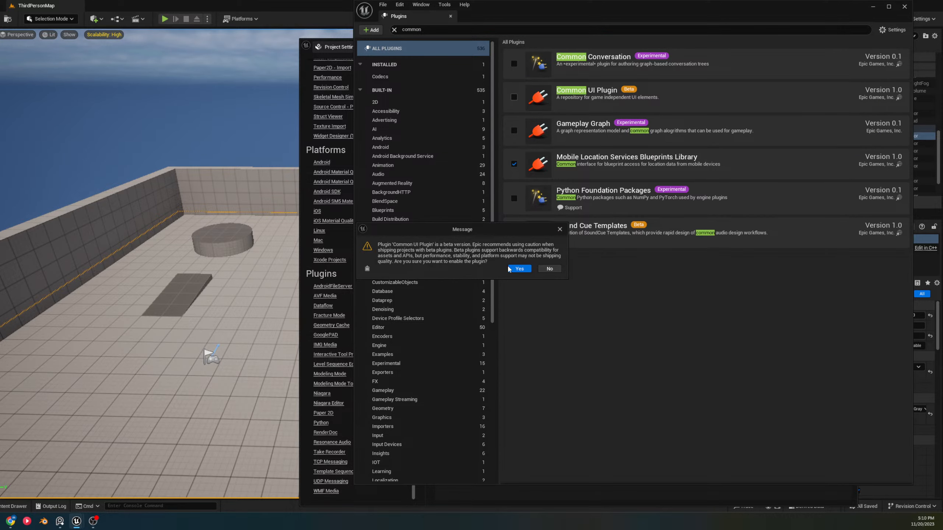
pyautogui.click(515, 268)
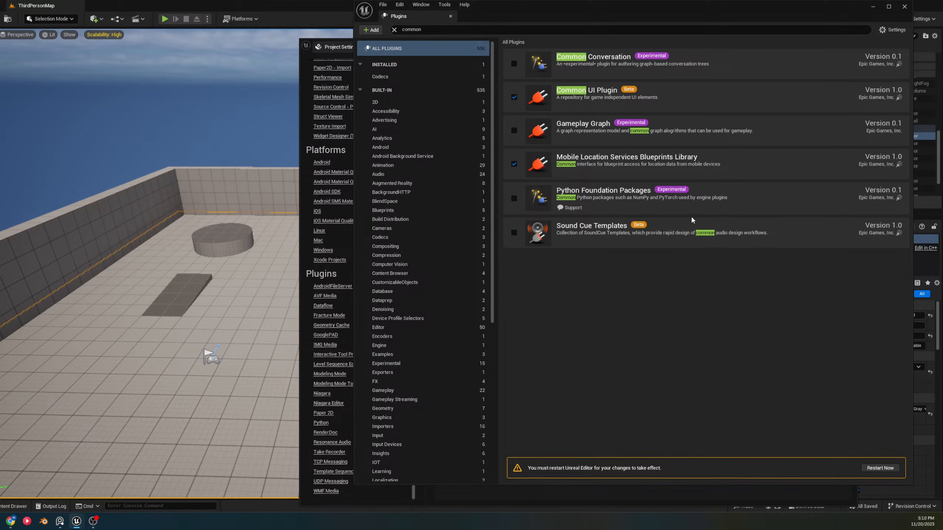
pyautogui.click(880, 469)
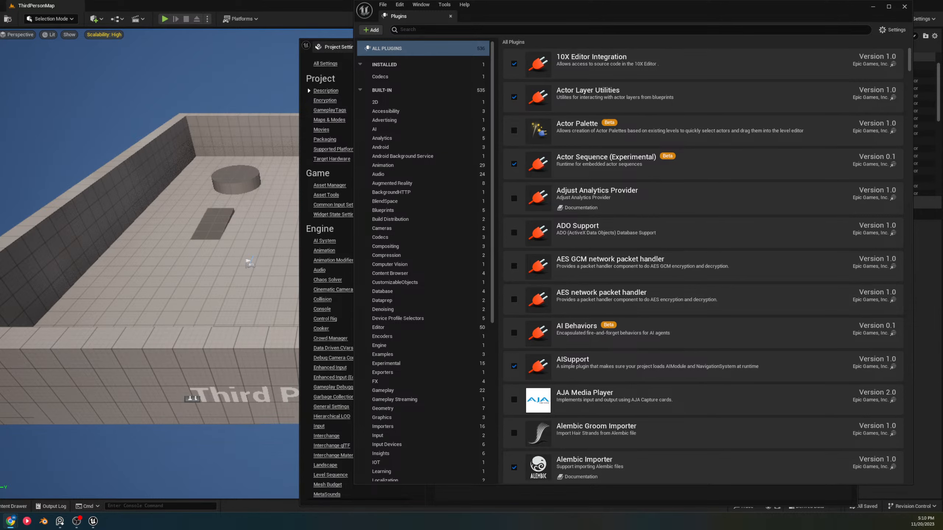
# View the Common Input Settings in the Project Settings and check the classes available for Input Data
pyautogui.click(329, 49)
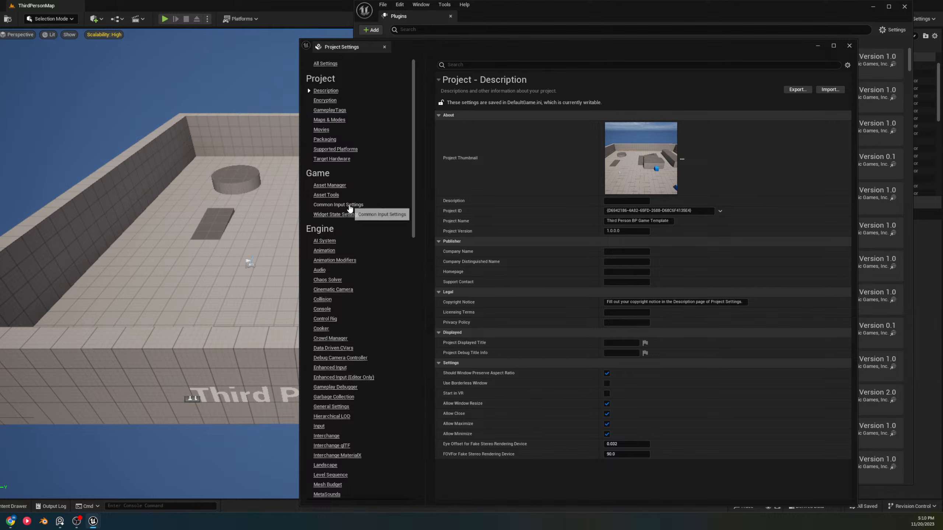
pyautogui.click(353, 205)
pyautogui.click(626, 125)
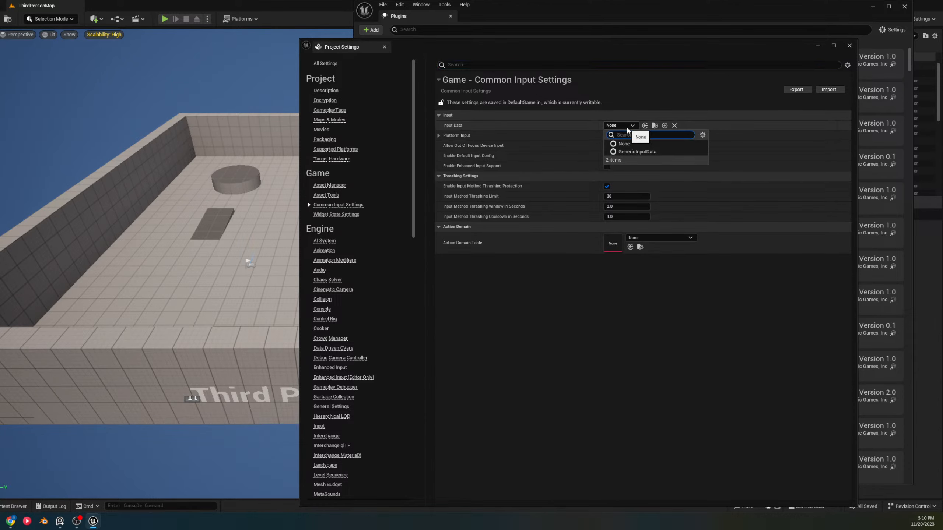
pyautogui.click(540, 315)
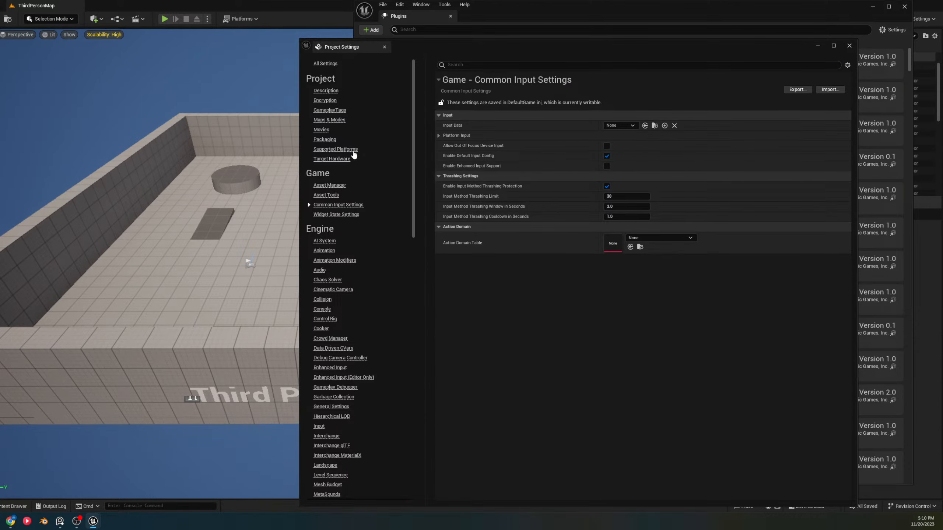
# Search the Project Settings for "viewport", set the Game Viewport Client Class to CommonGameViewportClient, and restart the editor
pyautogui.click(461, 64)
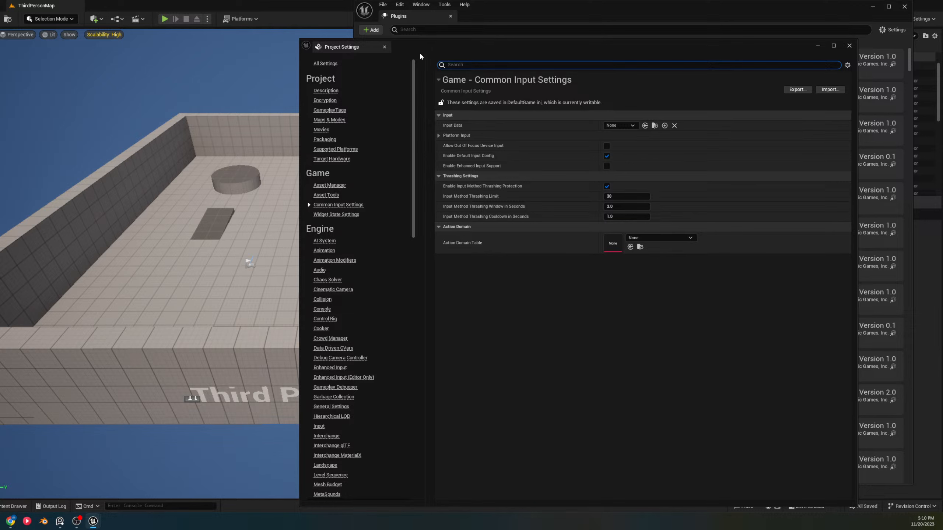
pyautogui.write('viewport')
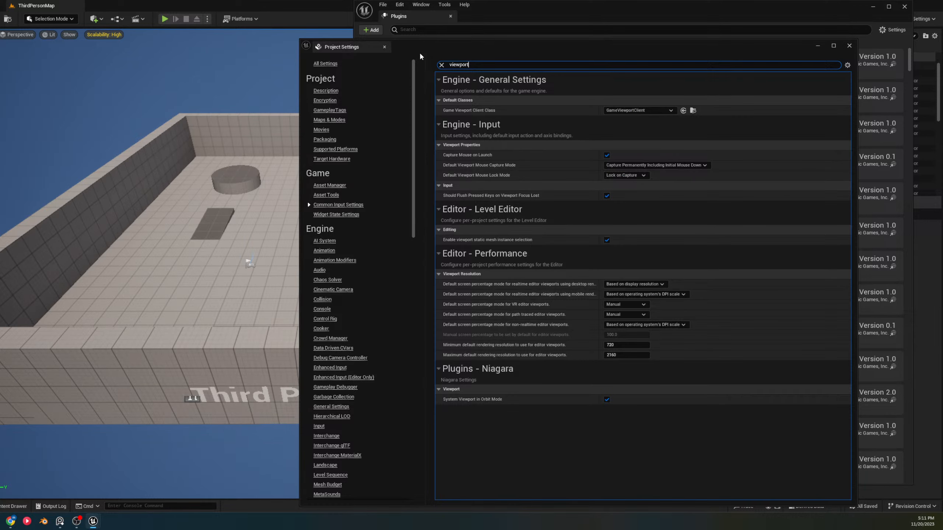
pyautogui.click(652, 89)
pyautogui.click(659, 105)
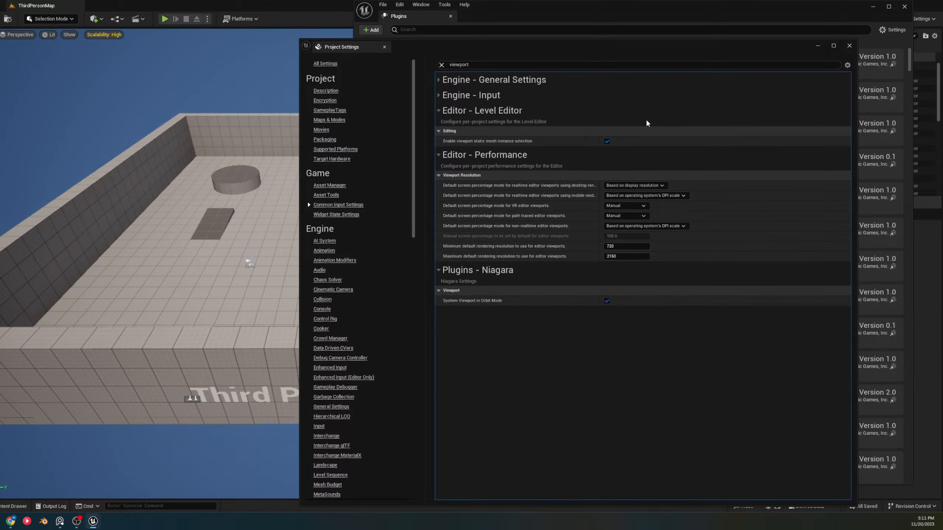
pyautogui.click(646, 121)
pyautogui.click(639, 96)
pyautogui.click(635, 83)
pyautogui.click(648, 110)
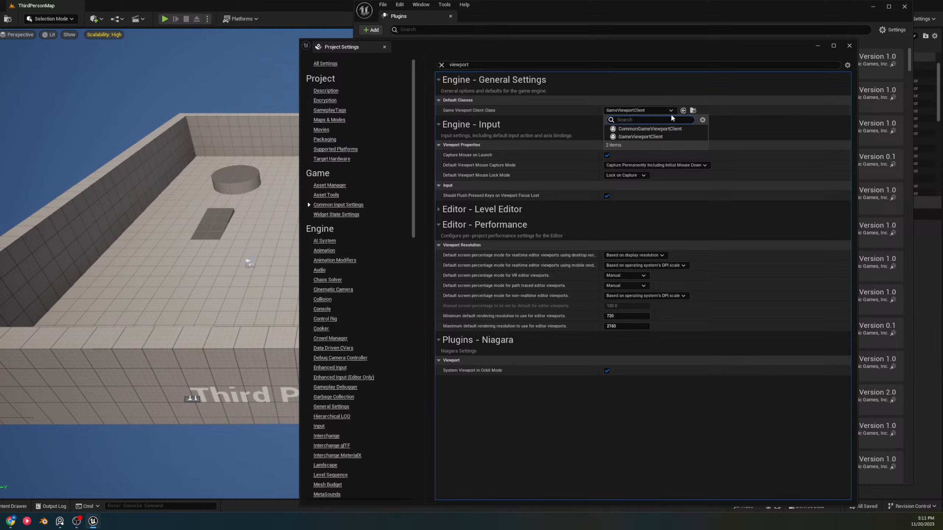
pyautogui.click(649, 129)
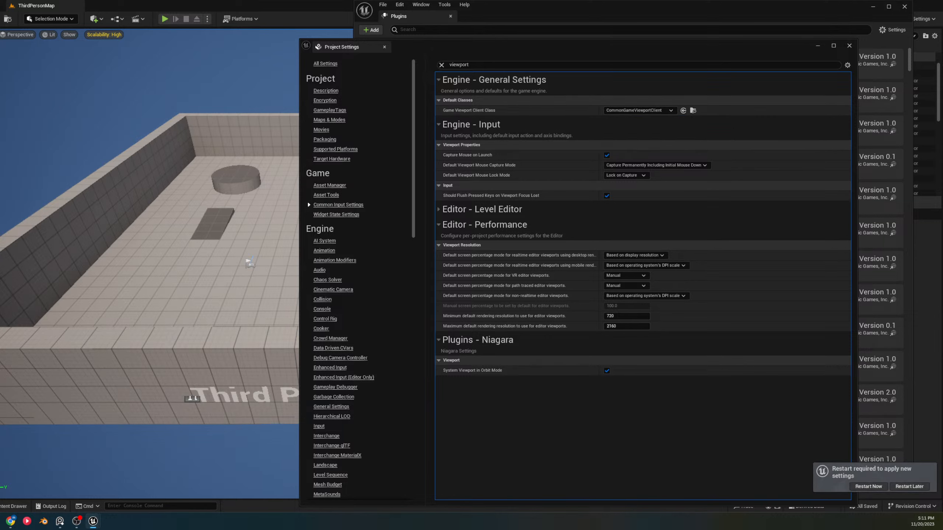
pyautogui.click(867, 486)
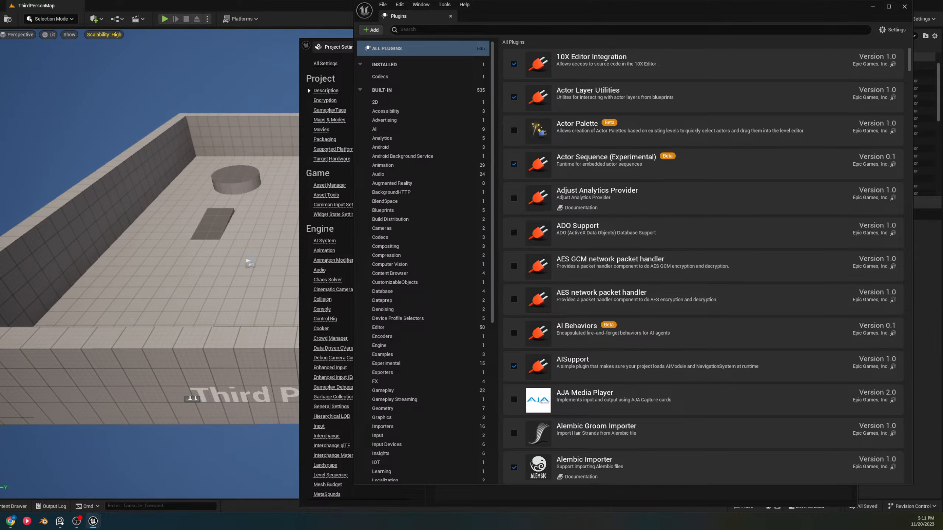
# Close the Plugins and Project Settings windows, glancing at the Common UI documentation page in the browser in between
pyautogui.click(904, 6)
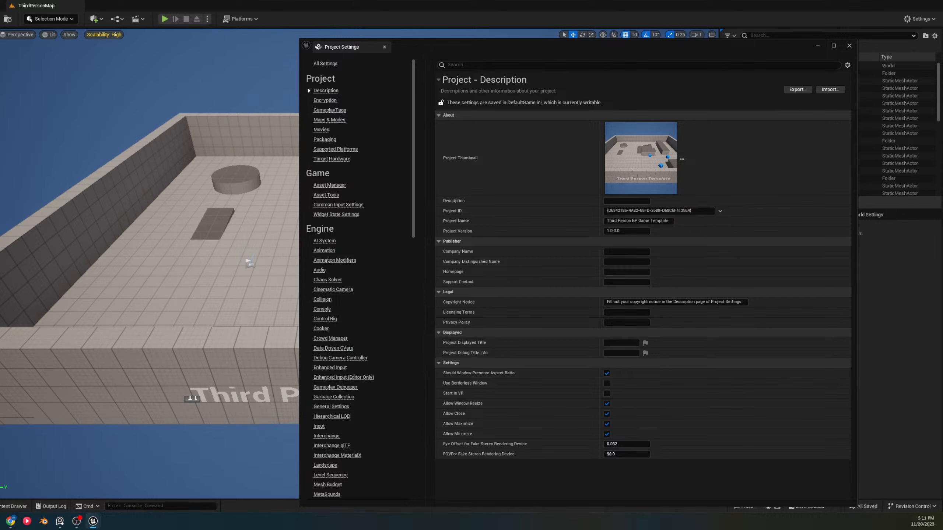
pyautogui.moveTo(540, 63); pyautogui.dragTo(541, 1)
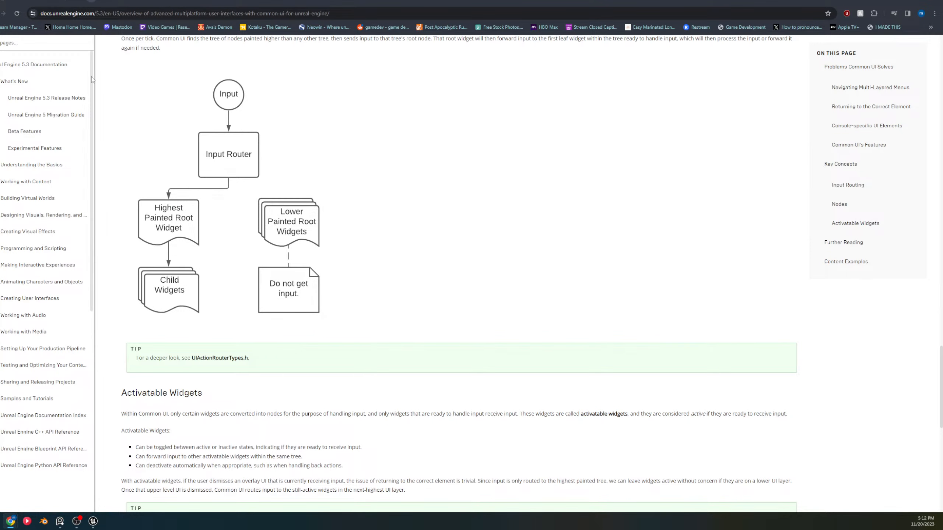
pyautogui.moveTo(483, 3); pyautogui.dragTo(942, 68)
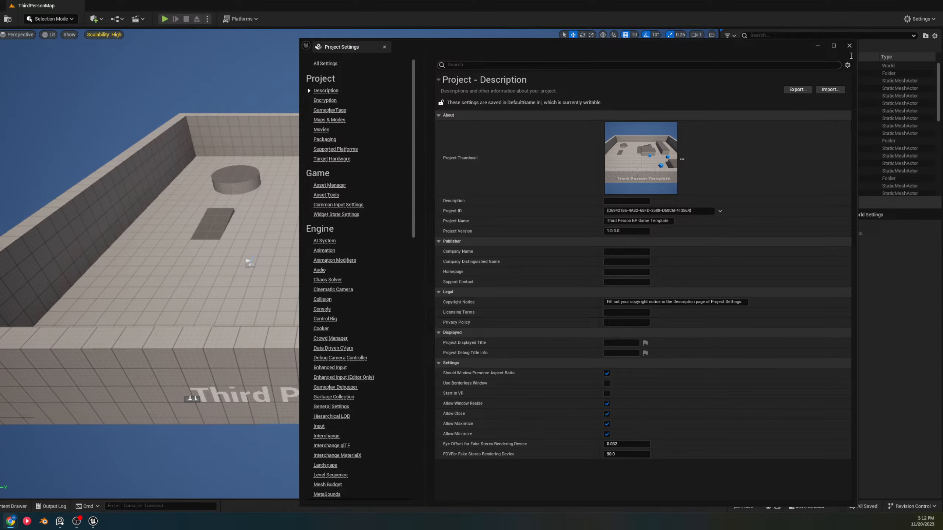
pyautogui.click(847, 46)
# Create a folder named Widgets in the project's Content folder and open it
pyautogui.click(12, 506)
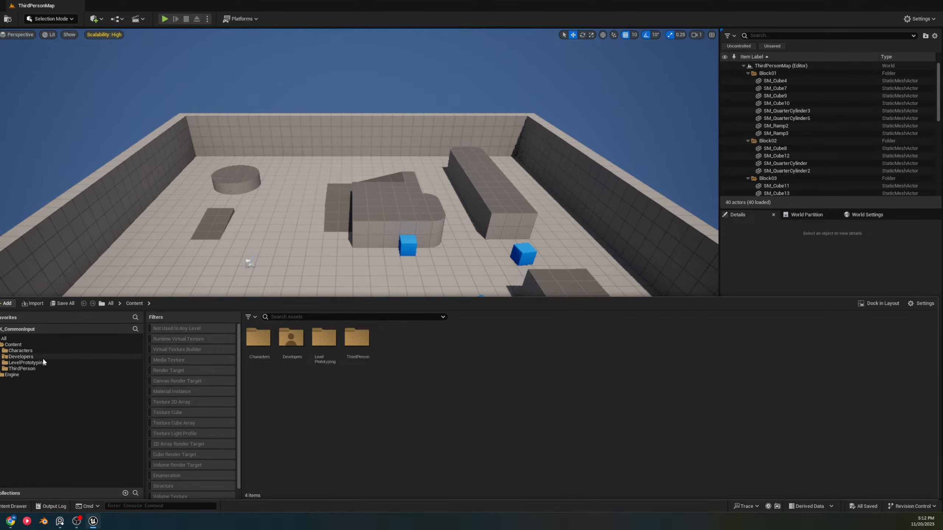
pyautogui.click(13, 345)
pyautogui.rightClick(453, 386)
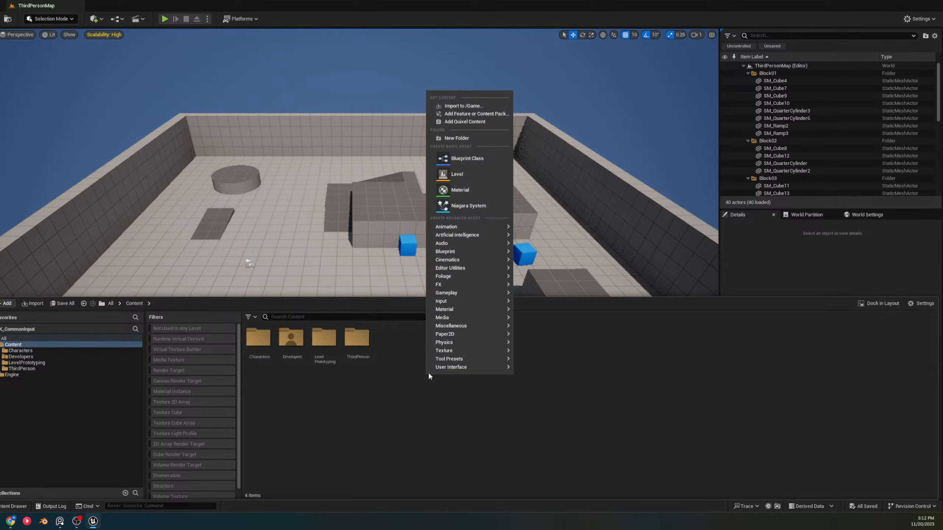
pyautogui.click(464, 137)
pyautogui.write('Widgets')
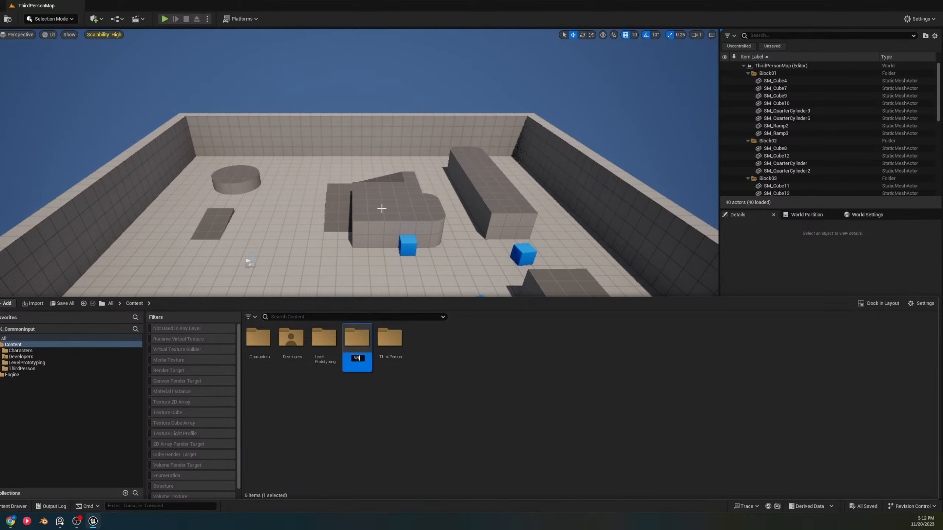
pyautogui.press('Return')
pyautogui.press('Return')
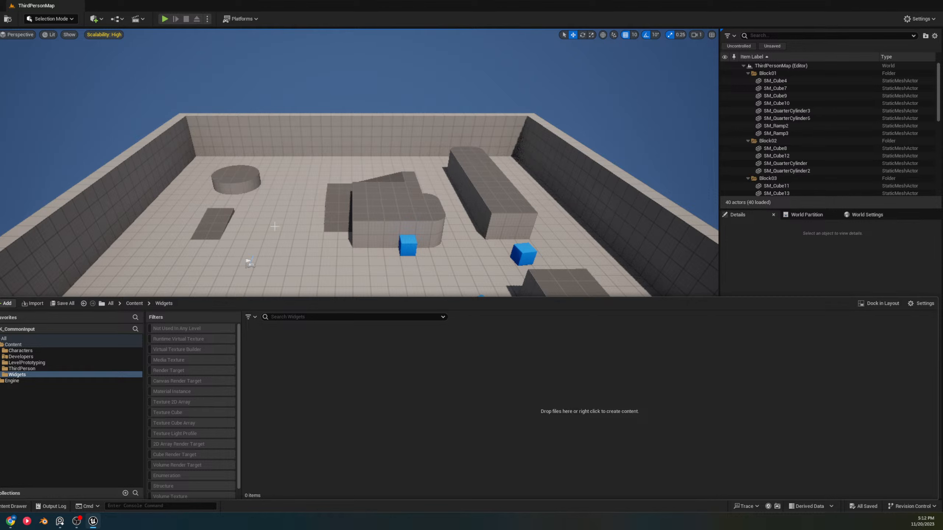
# Create a Widget Blueprint in the Widgets folder with CommonActivatableWidget as its parent class and name it W_MainWidget
pyautogui.rightClick(356, 415)
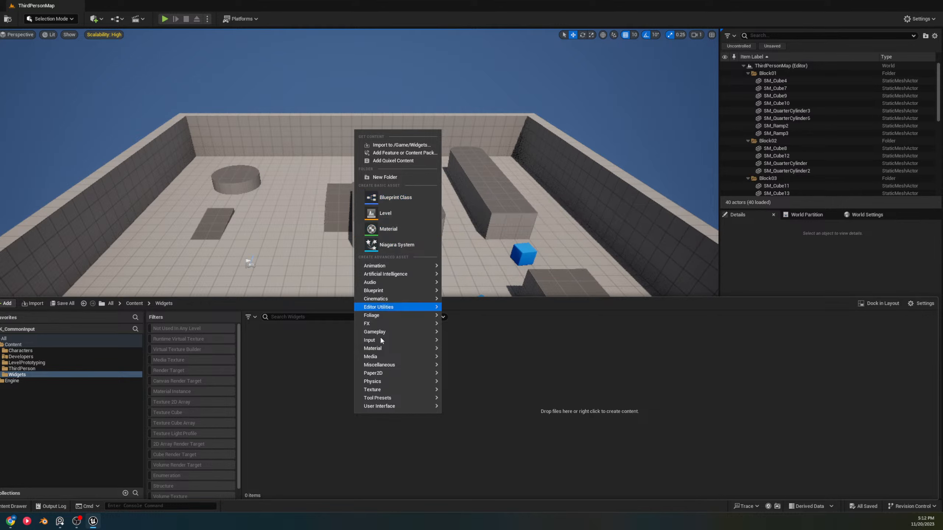
pyautogui.moveTo(382, 400)
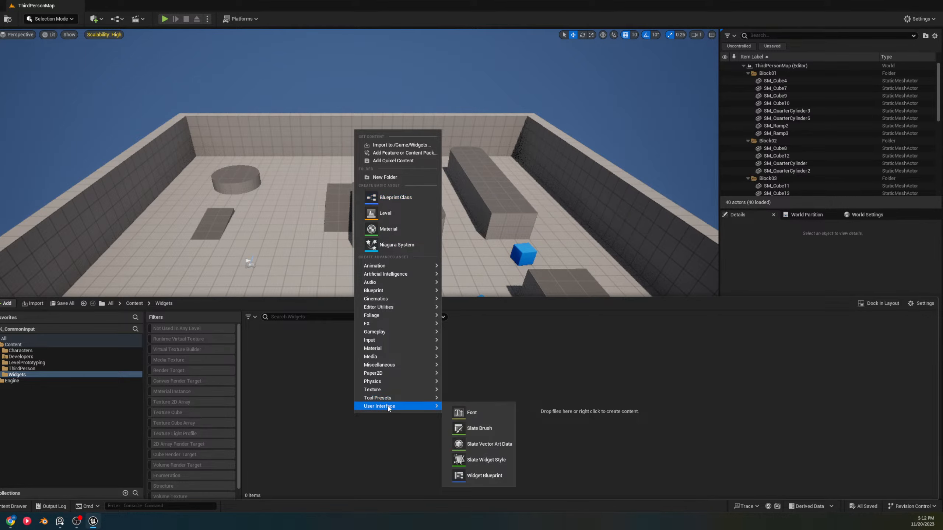
pyautogui.click(480, 476)
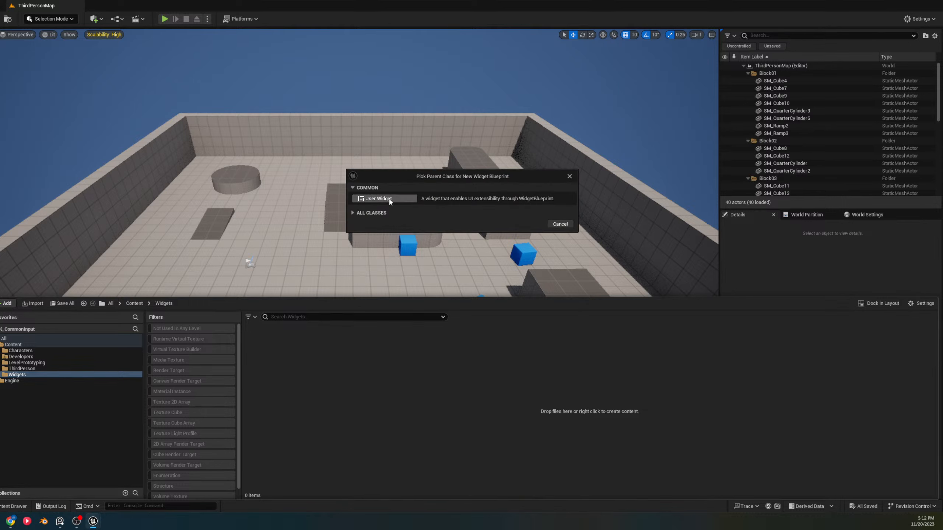
pyautogui.click(368, 212)
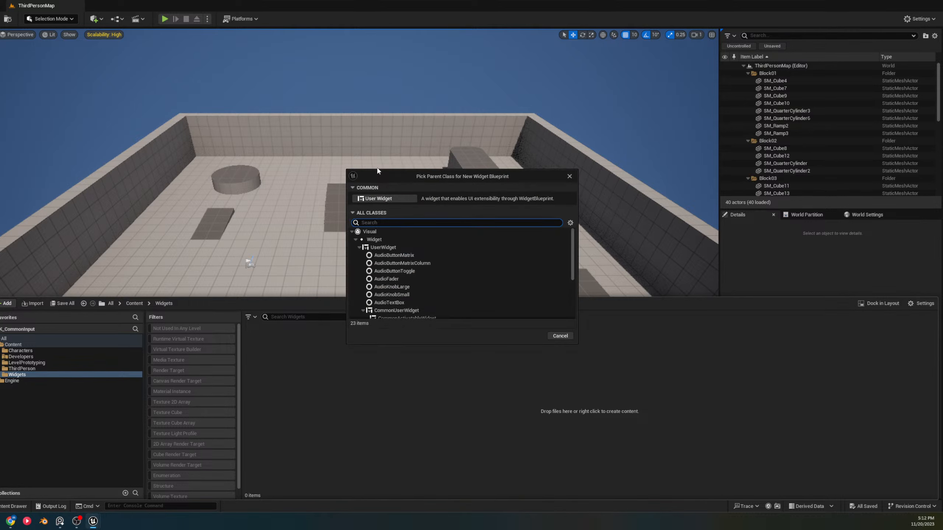
pyautogui.write('common')
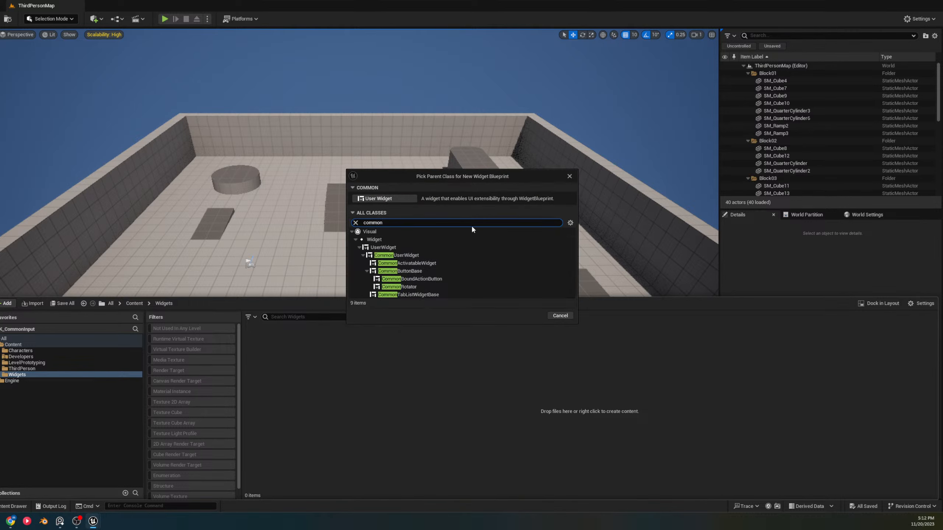
pyautogui.click(452, 264)
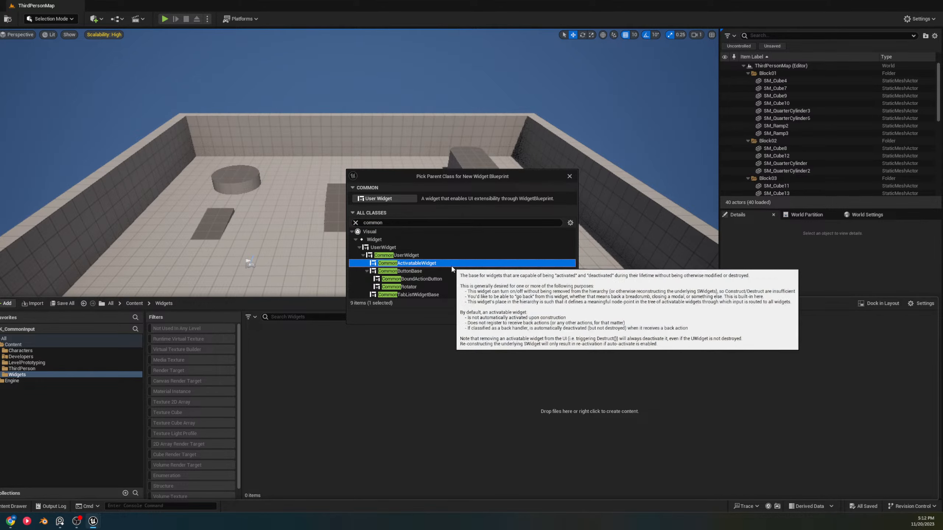
pyautogui.click(530, 317)
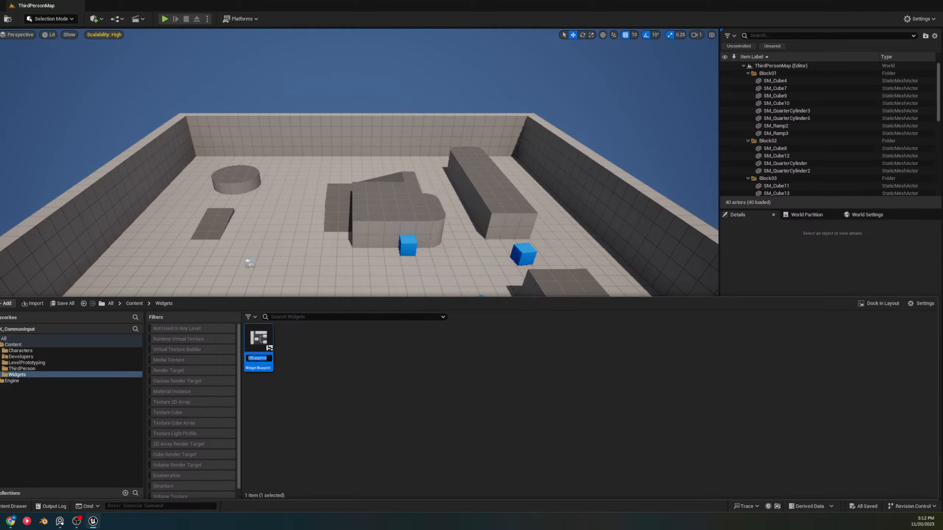
pyautogui.write('W_MainMenu')
pyautogui.press('Return')
# Open the new W_MainWidget blueprint, save it, and close its editor window
pyautogui.press('Return')
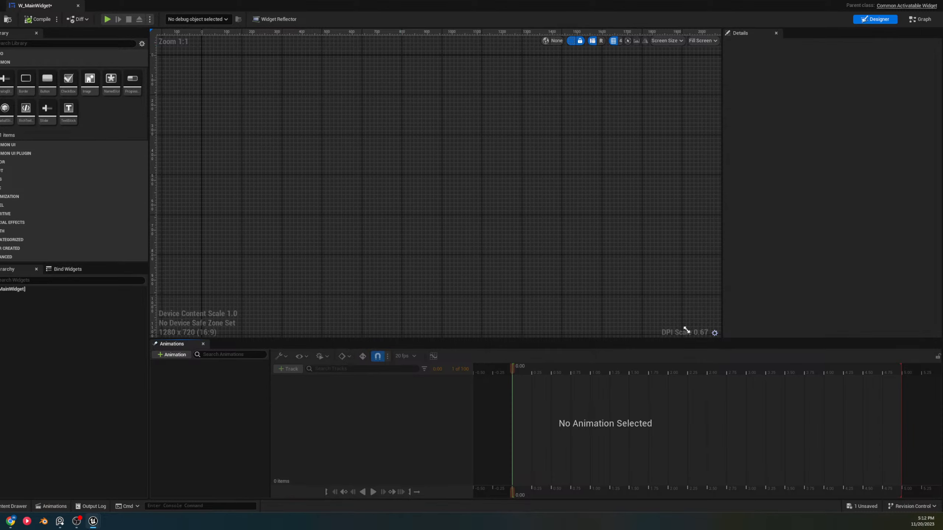
pyautogui.moveTo(433, 5)
pyautogui.mouseDown()
pyautogui.moveTo(501, 200)
pyautogui.moveTo(430, 1)
pyautogui.mouseUp()
pyautogui.scroll(-6, 363, 167)
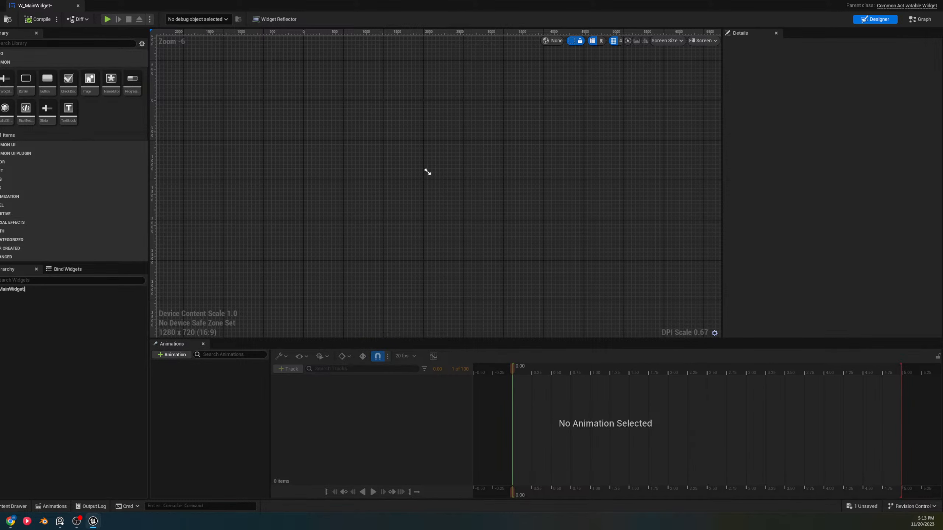
pyautogui.click(0, 19)
pyautogui.click(934, 0)
# Open the BP_ThirdPersonCharacter blueprint from the ThirdPerson/Blueprints folder
pyautogui.click(13, 506)
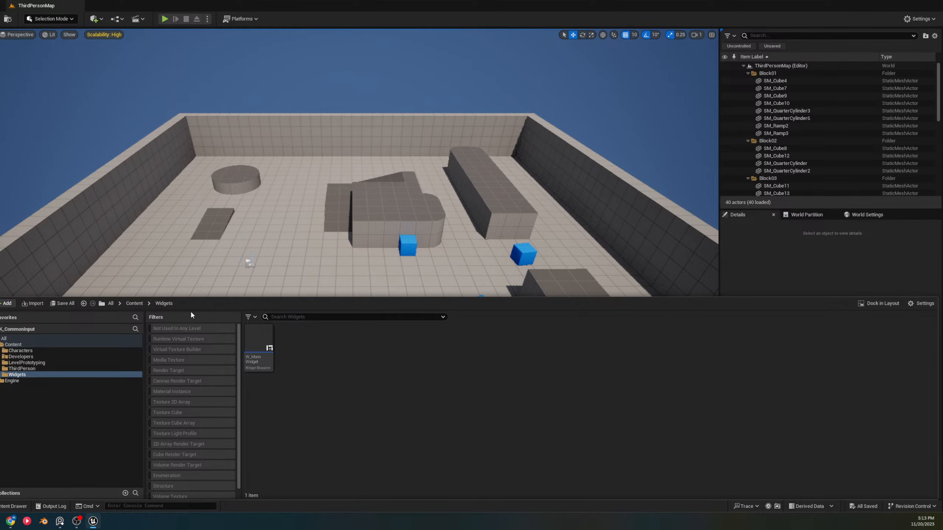
pyautogui.click(58, 351)
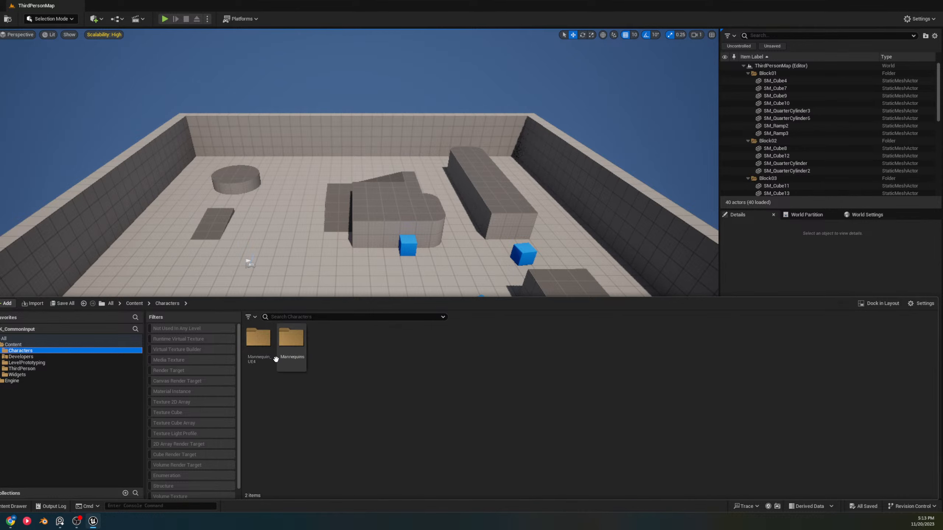
pyautogui.click(30, 368)
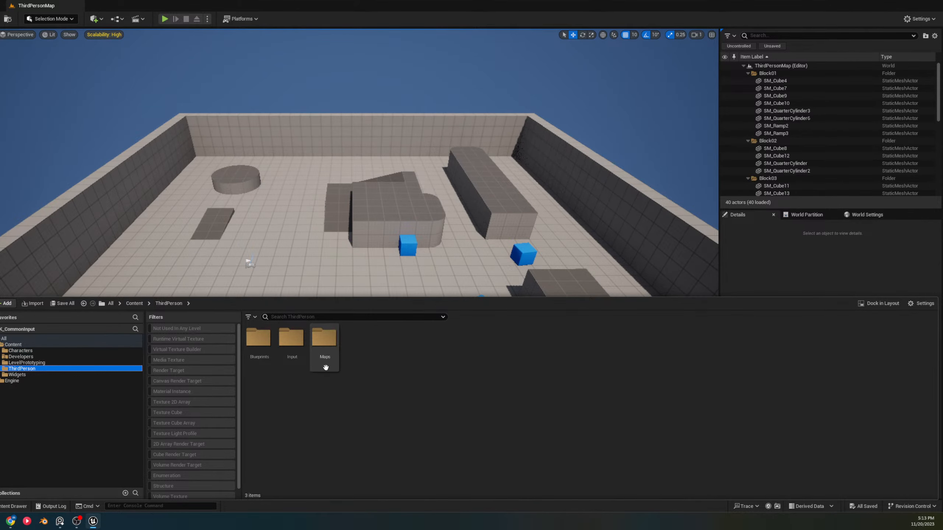
pyautogui.doubleClick(254, 344)
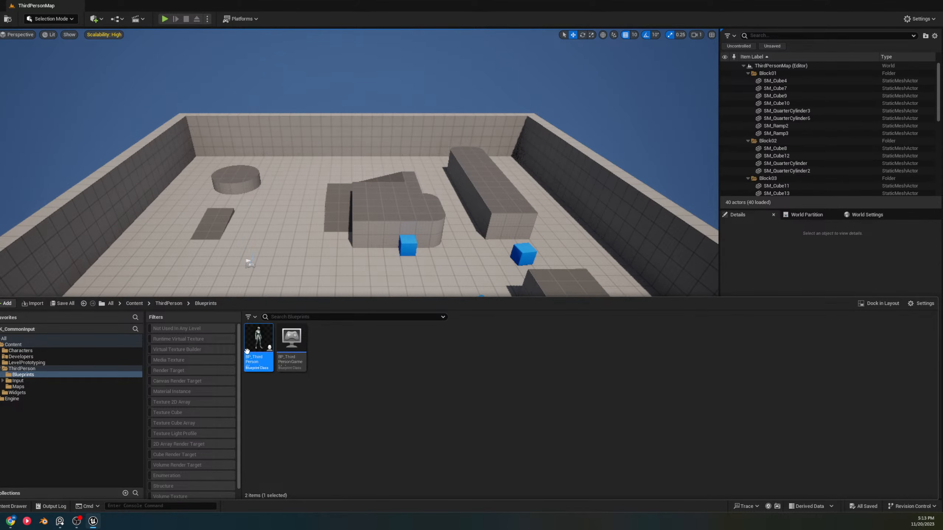
pyautogui.doubleClick(247, 351)
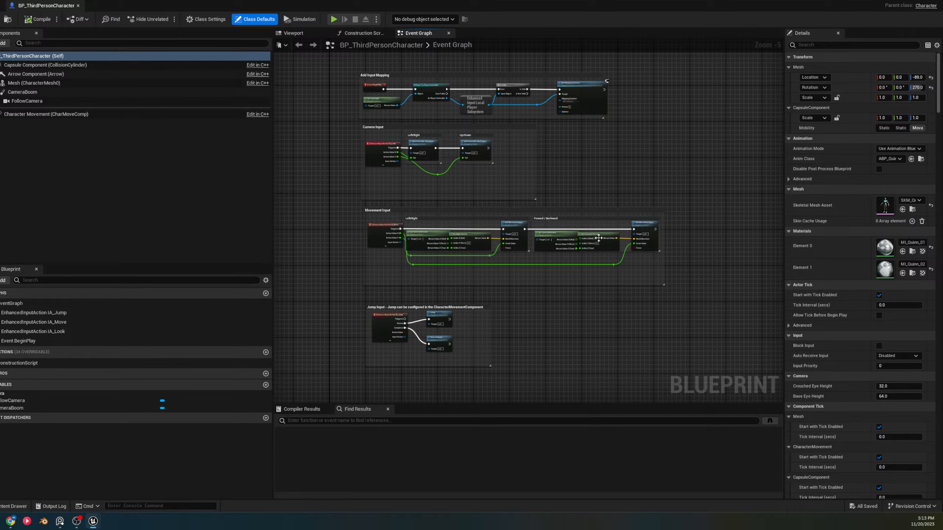
# Add a Create Widget node wired to the execution output of Add Mapping Context in the Event Graph
pyautogui.moveTo(584, 134); pyautogui.dragTo(587, 280, button='right')
pyautogui.scroll(3, 557, 216)
pyautogui.moveTo(459, 138); pyautogui.dragTo(602, 173, button='right')
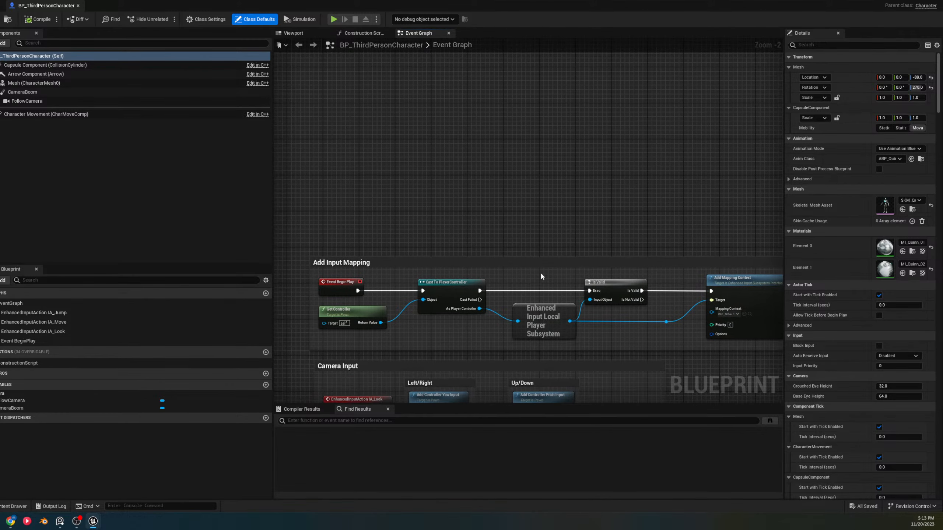
pyautogui.moveTo(659, 250); pyautogui.dragTo(469, 204, button='right')
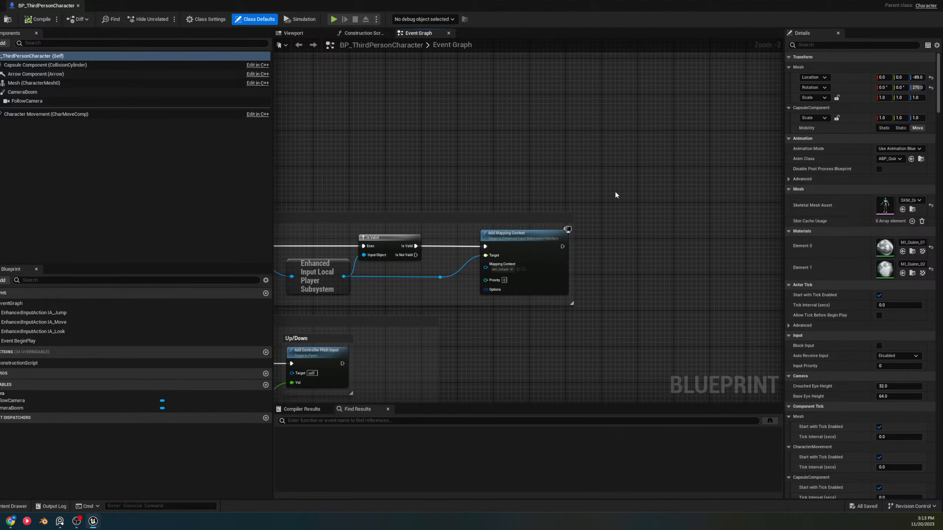
pyautogui.moveTo(596, 215); pyautogui.dragTo(548, 216, button='right')
pyautogui.moveTo(513, 245); pyautogui.dragTo(587, 246)
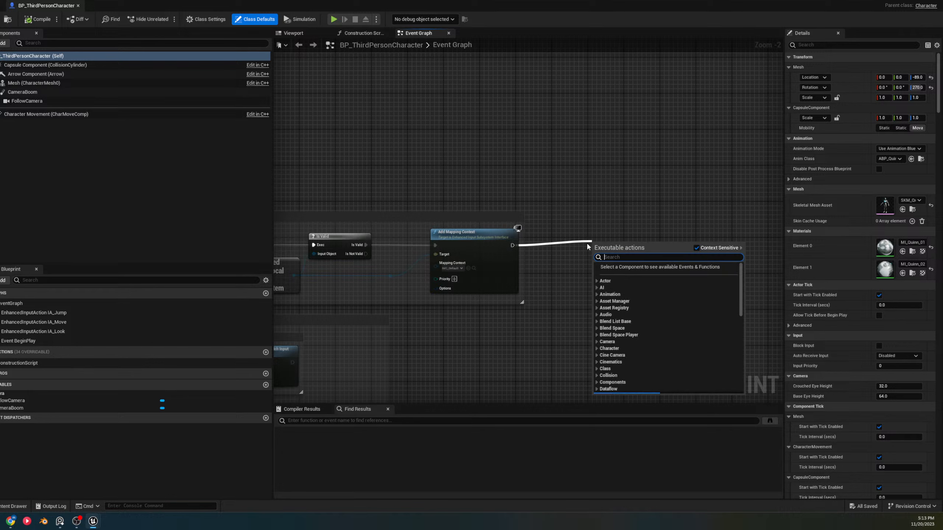
pyautogui.write('add widget')
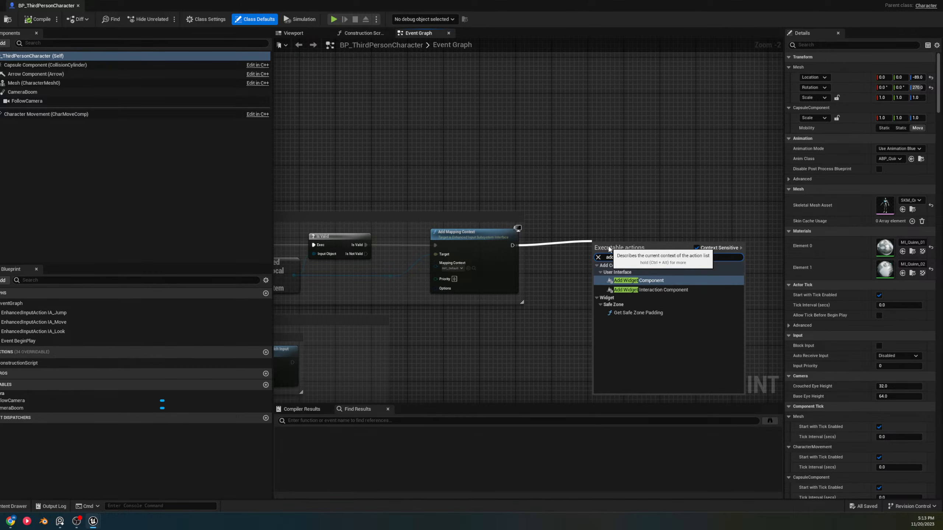
pyautogui.press('BackSpace')
pyautogui.press('BackSpace')
pyautogui.press('BackSpace')
pyautogui.press('BackSpace')
pyautogui.press('BackSpace')
pyautogui.press('BackSpace')
pyautogui.press('BackSpace')
pyautogui.press('BackSpace')
pyautogui.press('BackSpace')
pyautogui.press('BackSpace')
pyautogui.write('crea')
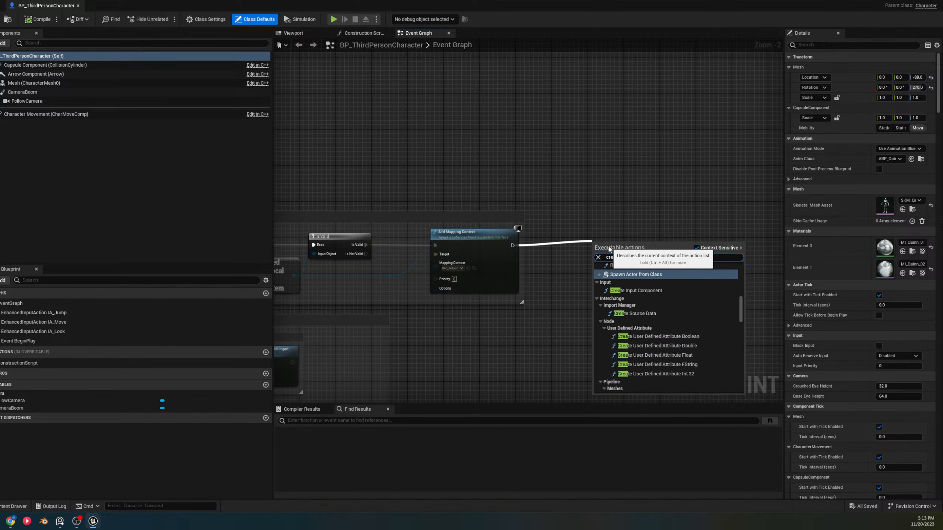
pyautogui.write('te widget')
pyautogui.press('Return')
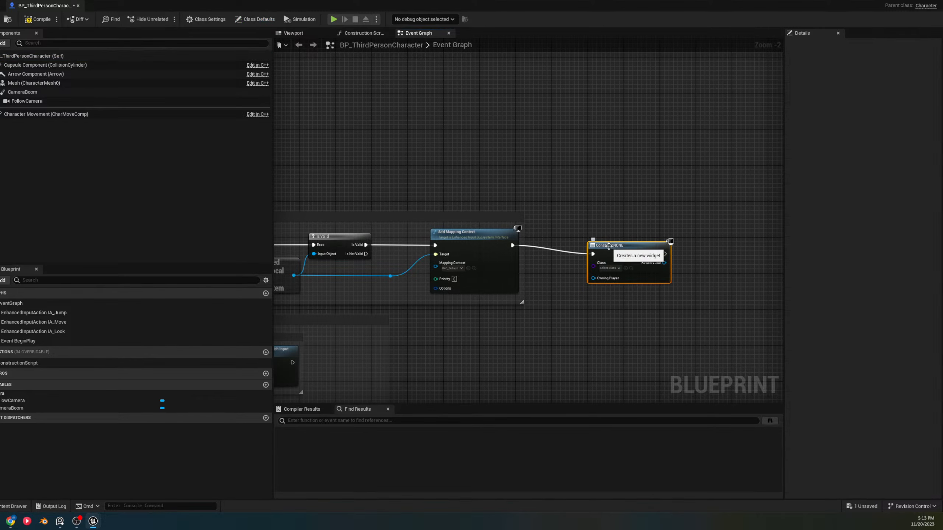
# Set the Create Widget node's class to W_MainWidget and align the node beside Add Mapping Context
pyautogui.scroll(2, 608, 246)
pyautogui.click(607, 267)
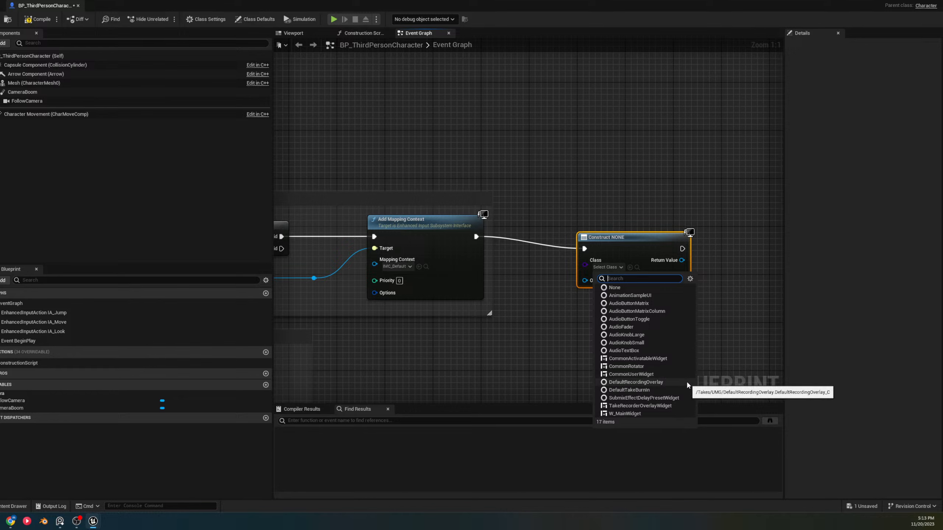
pyautogui.click(624, 413)
pyautogui.moveTo(638, 262); pyautogui.dragTo(580, 248)
pyautogui.click(626, 212)
# Connect the created widget's Return Value to a new Add to Player Screen node and align it beside the Create Widget node
pyautogui.moveTo(626, 213); pyautogui.dragTo(446, 215, button='right')
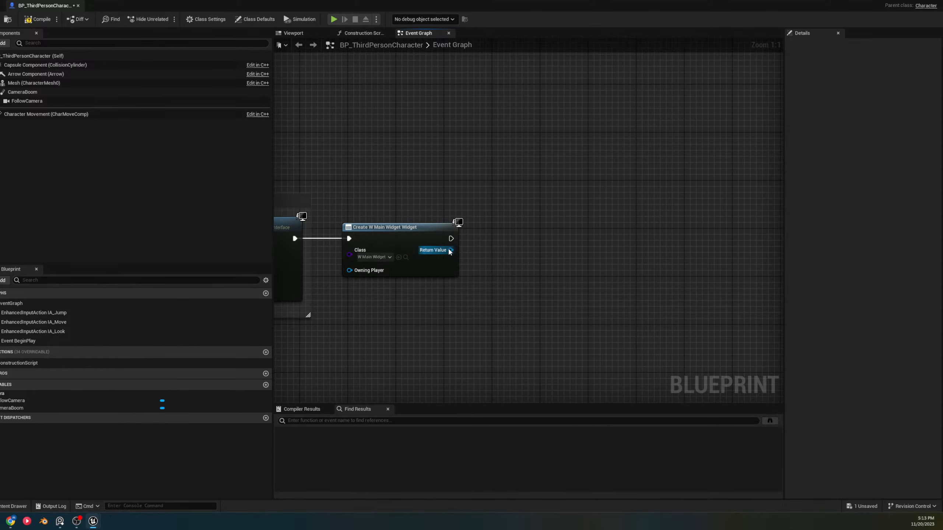
pyautogui.moveTo(449, 251); pyautogui.dragTo(559, 256)
pyautogui.write('add to')
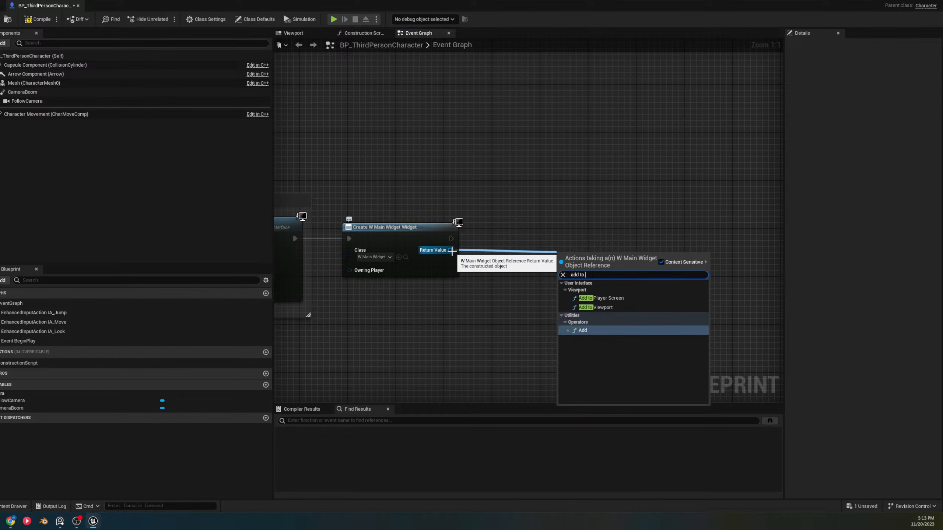
pyautogui.click(600, 298)
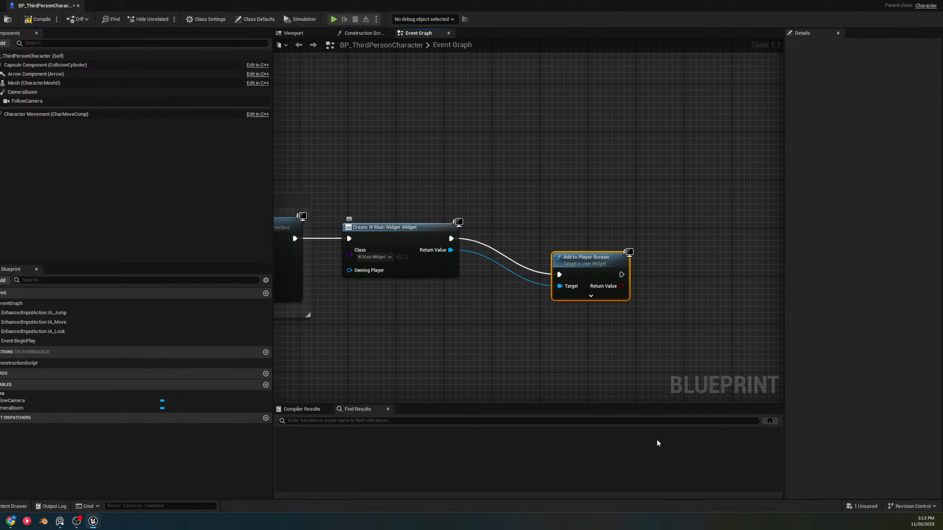
pyautogui.moveTo(586, 258); pyautogui.dragTo(515, 222)
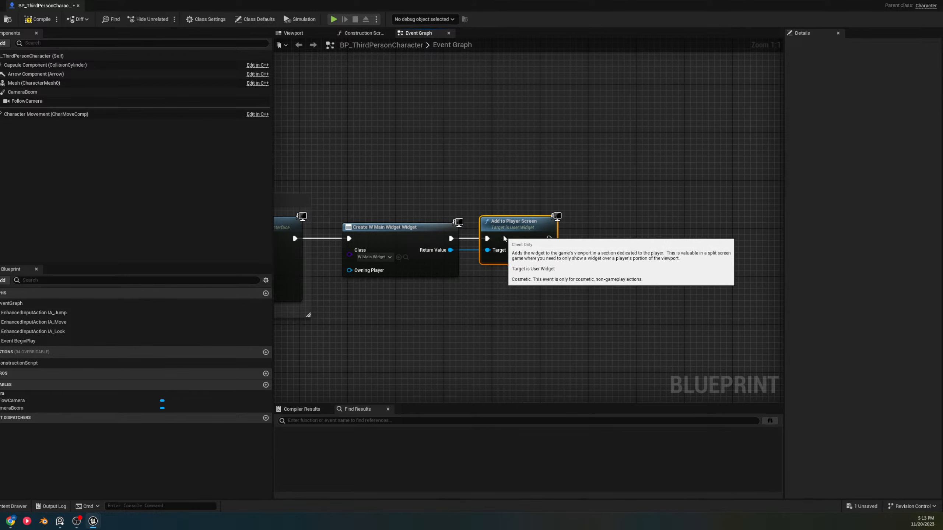
pyautogui.click(390, 159)
# Open the W_MainWidget blueprint from the Widgets folder and switch to its Event Graph
pyautogui.moveTo(389, 159); pyautogui.dragTo(604, 154, button='right')
pyautogui.hotkey('ctrl', 'space')
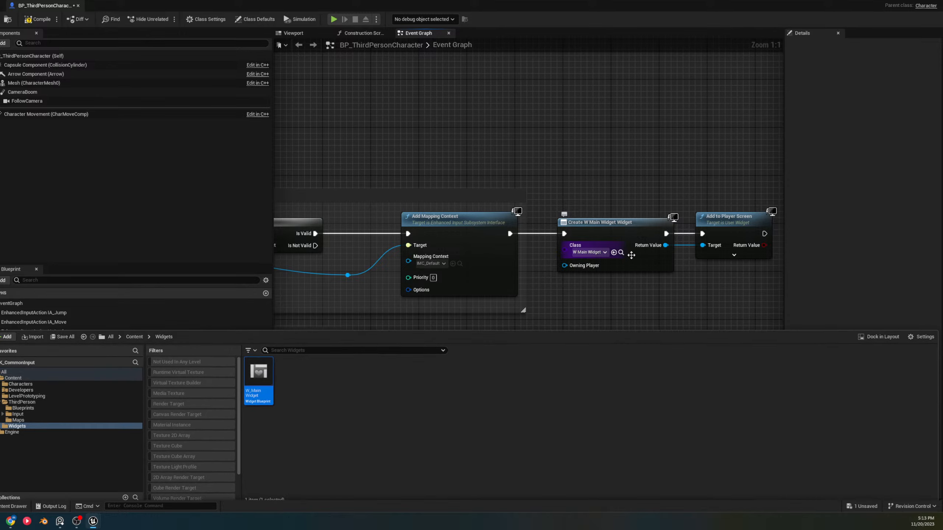
pyautogui.click(256, 385)
pyautogui.doubleClick(256, 385)
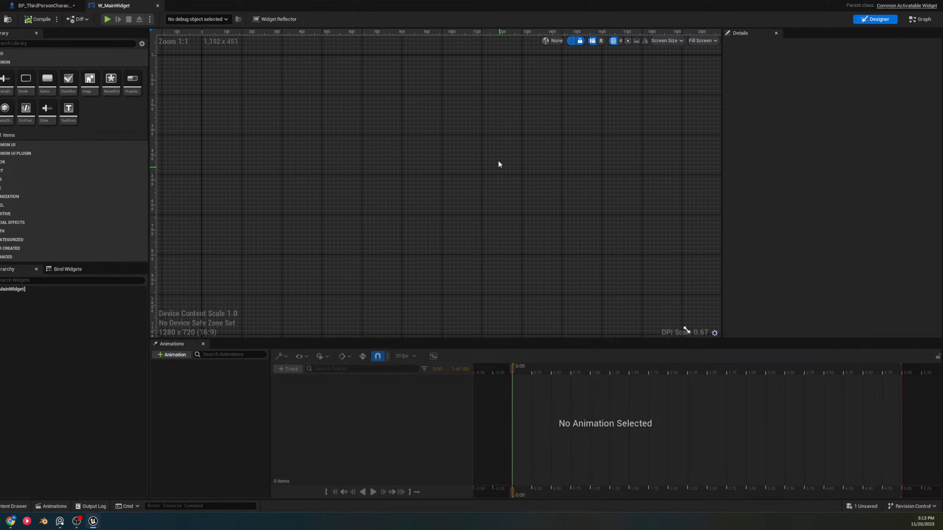
pyautogui.moveTo(628, 239); pyautogui.dragTo(397, 164, button='right')
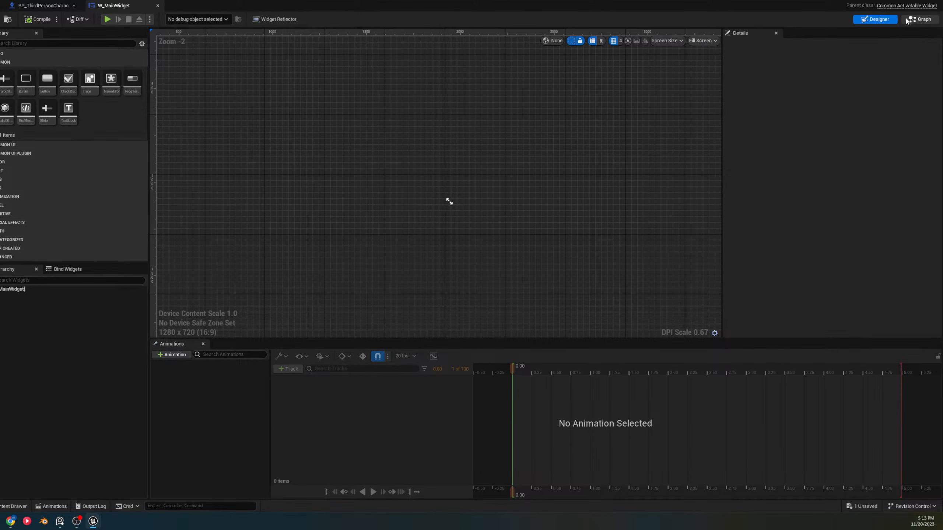
pyautogui.click(918, 20)
pyautogui.moveTo(776, 232); pyautogui.dragTo(665, 235, button='right')
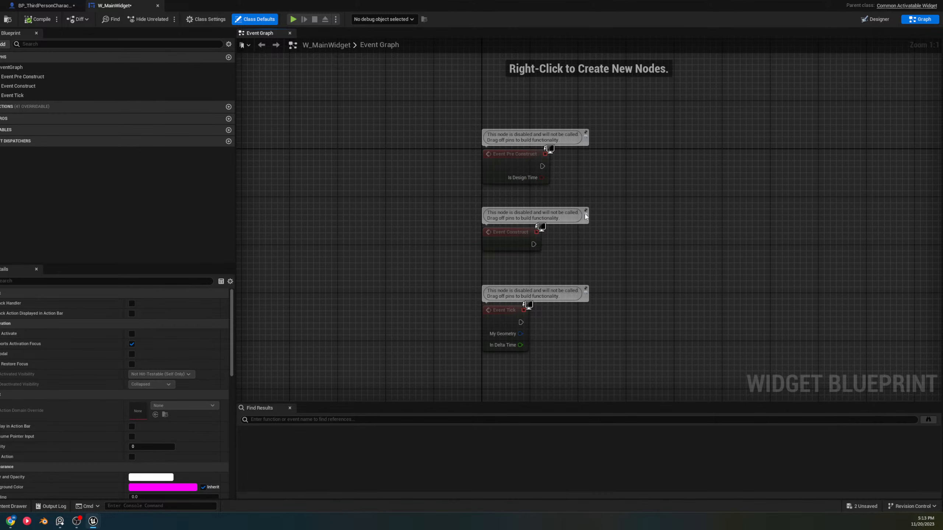
# Search the actions available in W_MainWidget's Event Graph for "push" and "pop", then dismiss the list
pyautogui.moveTo(698, 240); pyautogui.dragTo(540, 219, button='right')
pyautogui.moveTo(564, 187); pyautogui.dragTo(558, 180, button='right')
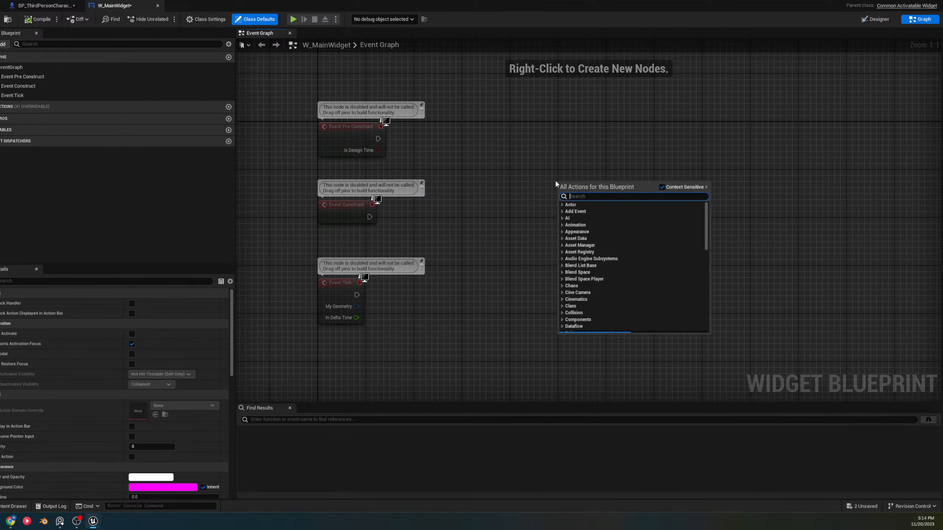
pyautogui.write('push')
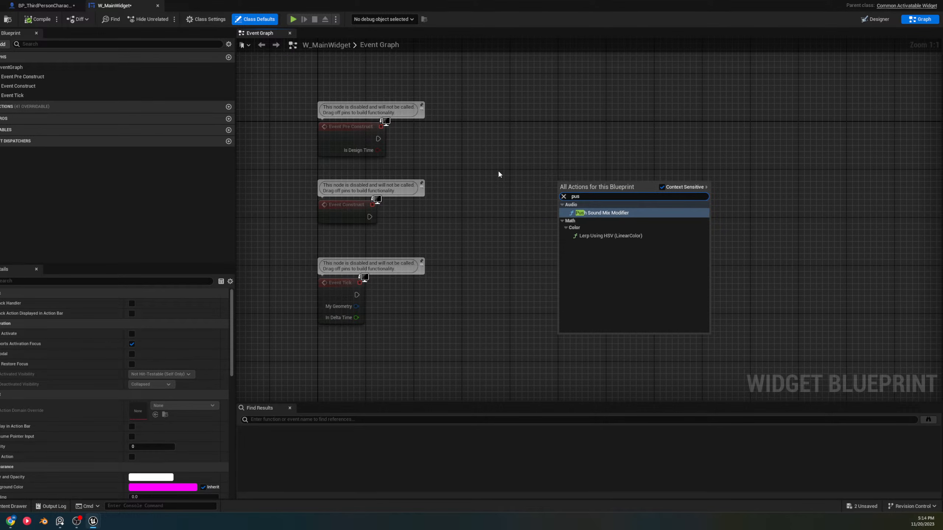
pyautogui.press('BackSpace')
pyautogui.press('BackSpace')
pyautogui.press('BackSpace')
pyautogui.press('BackSpace')
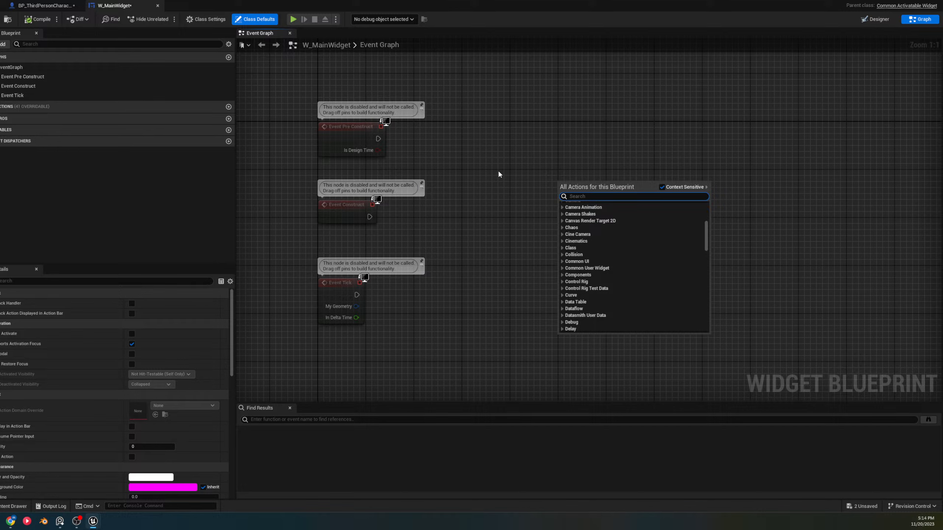
pyautogui.write('pop')
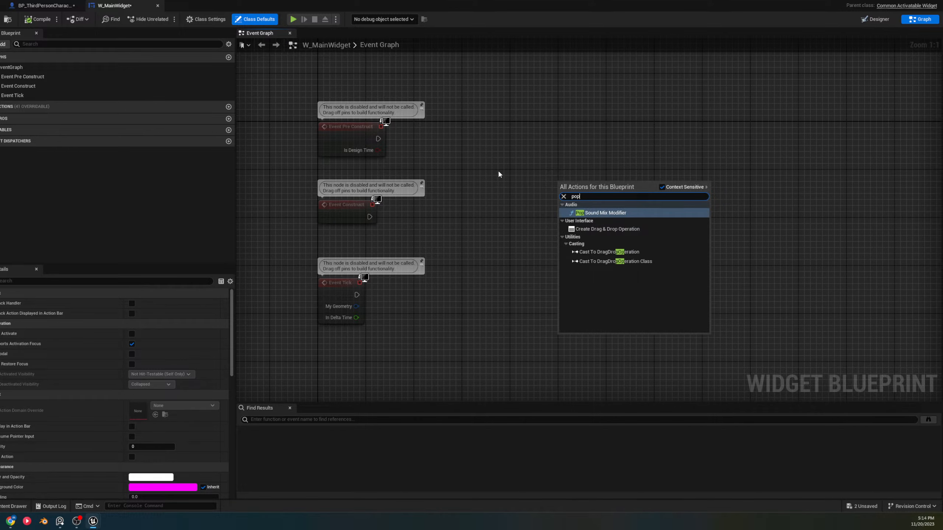
pyautogui.press('BackSpace')
pyautogui.press('BackSpace')
pyautogui.press('BackSpace')
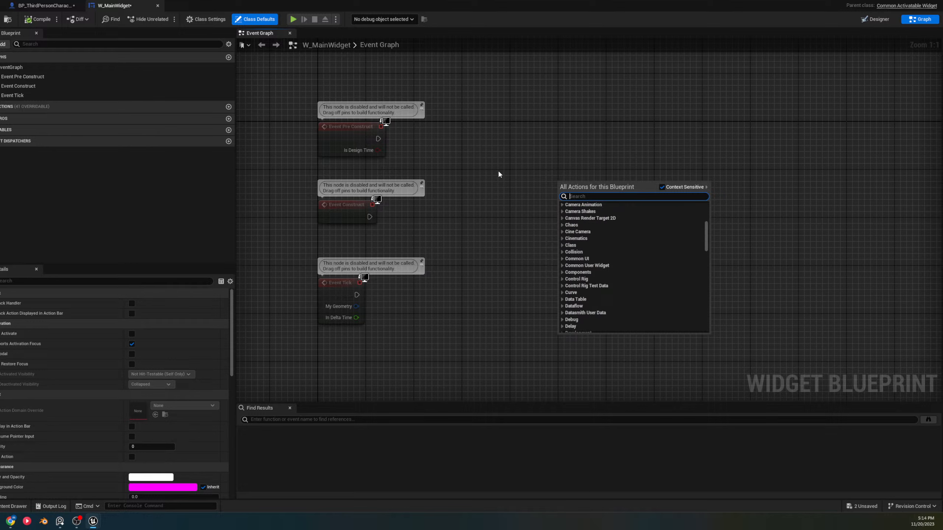
pyautogui.click(578, 158)
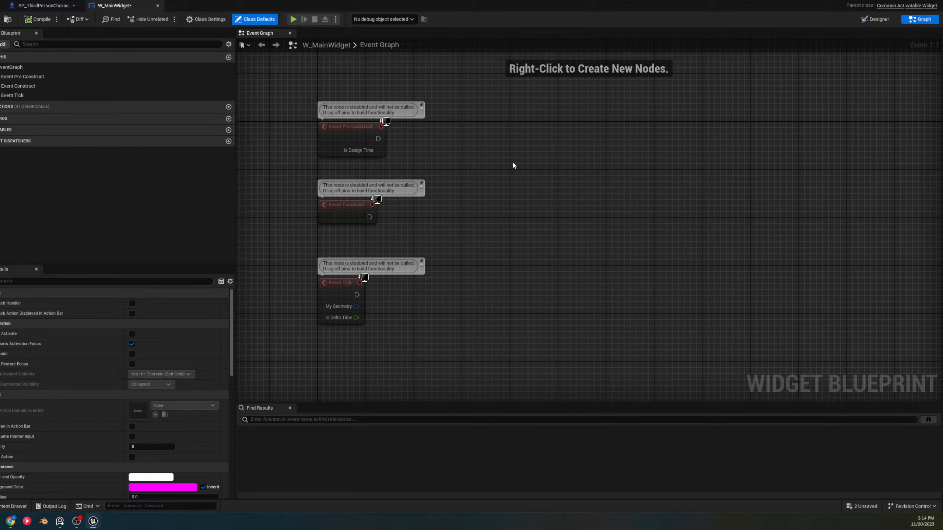
# Add an Activate Widget node from the Activatable Widget category to the right of the event nodes in W_MainWidget's Event Graph
pyautogui.moveTo(512, 161); pyautogui.dragTo(595, 129, button='right')
pyautogui.rightClick(632, 191)
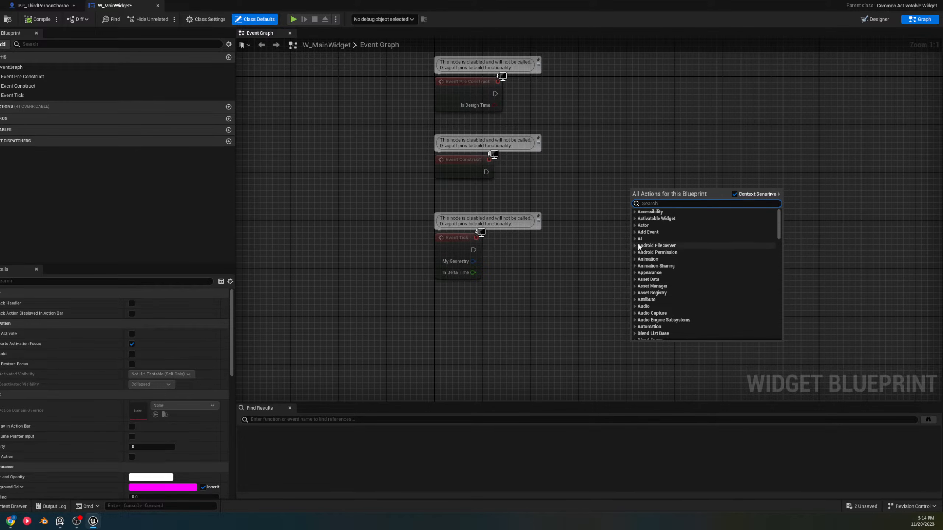
pyautogui.click(635, 218)
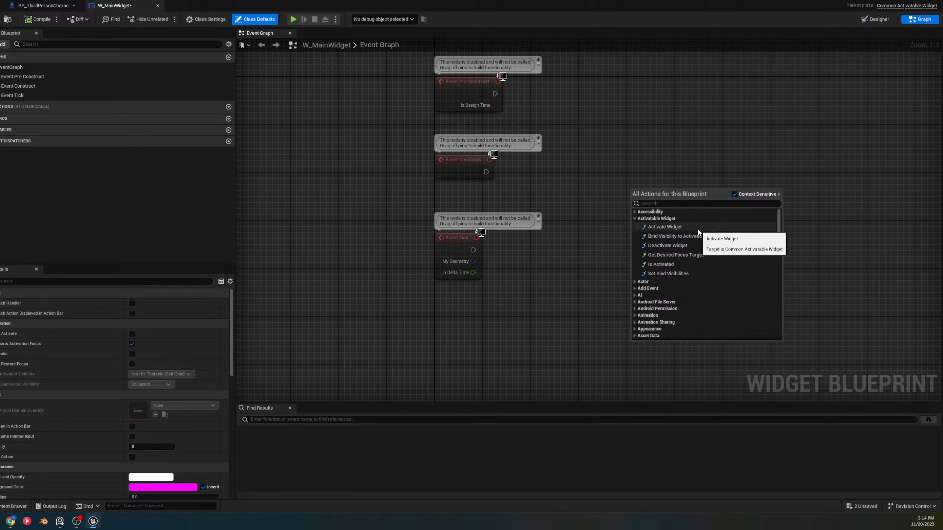
pyautogui.click(664, 227)
pyautogui.moveTo(671, 200); pyautogui.dragTo(649, 212)
# Add a Deactivate Widget node and place it directly beneath the Activate Widget node
pyautogui.rightClick(630, 278)
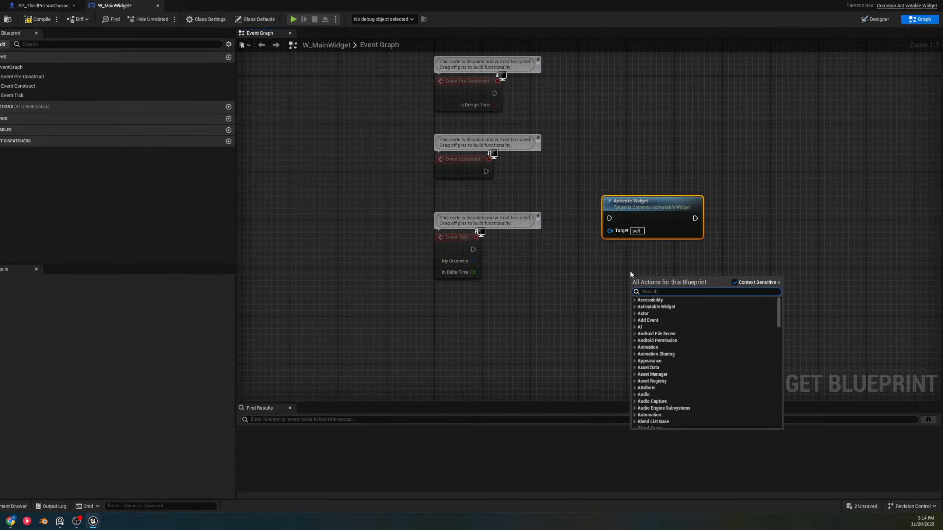
pyautogui.write('deac')
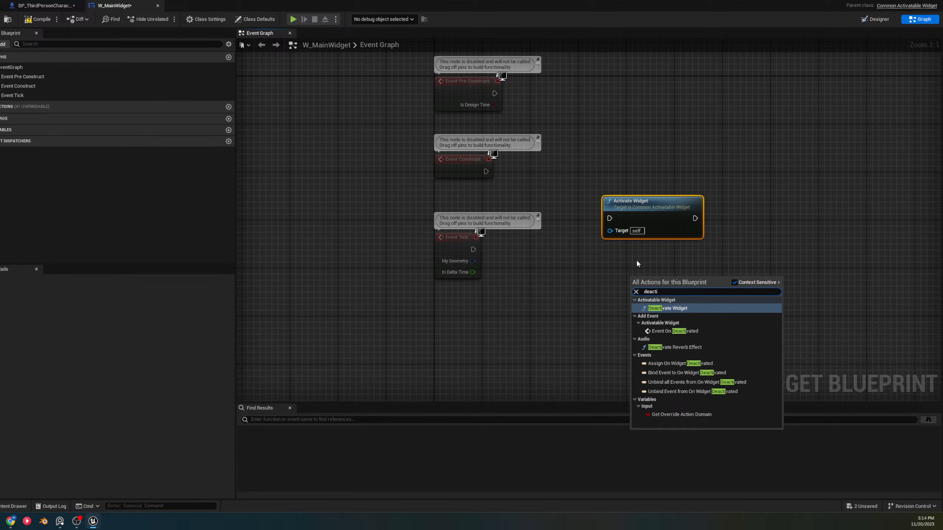
pyautogui.write('ti')
pyautogui.press('Return')
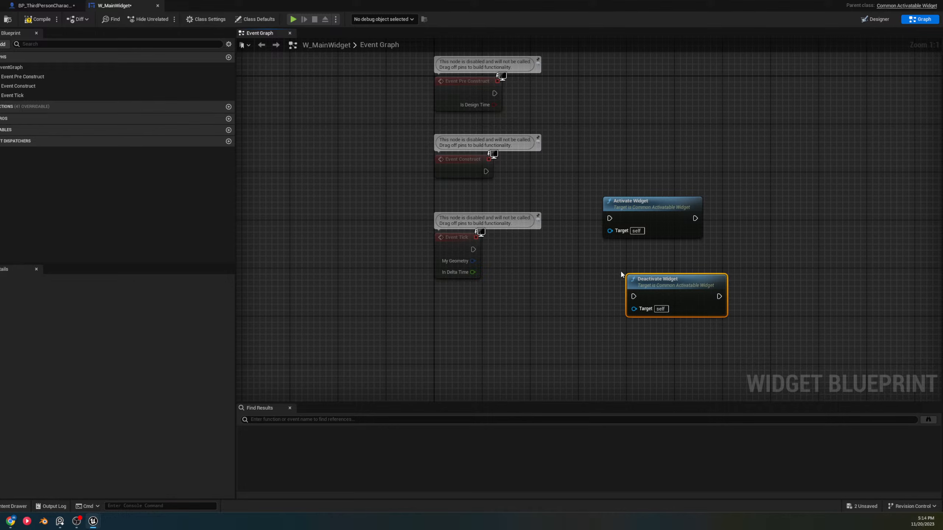
pyautogui.moveTo(662, 284); pyautogui.dragTo(638, 249)
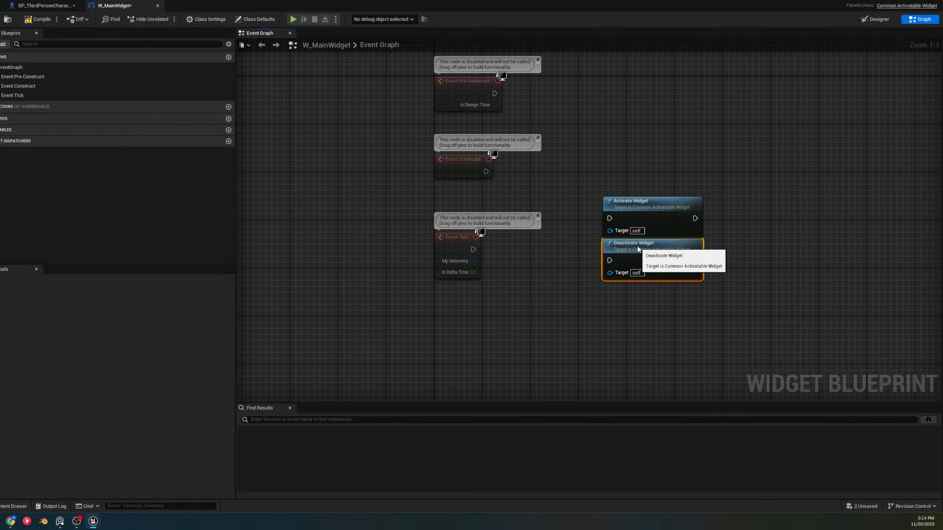
pyautogui.click(574, 262)
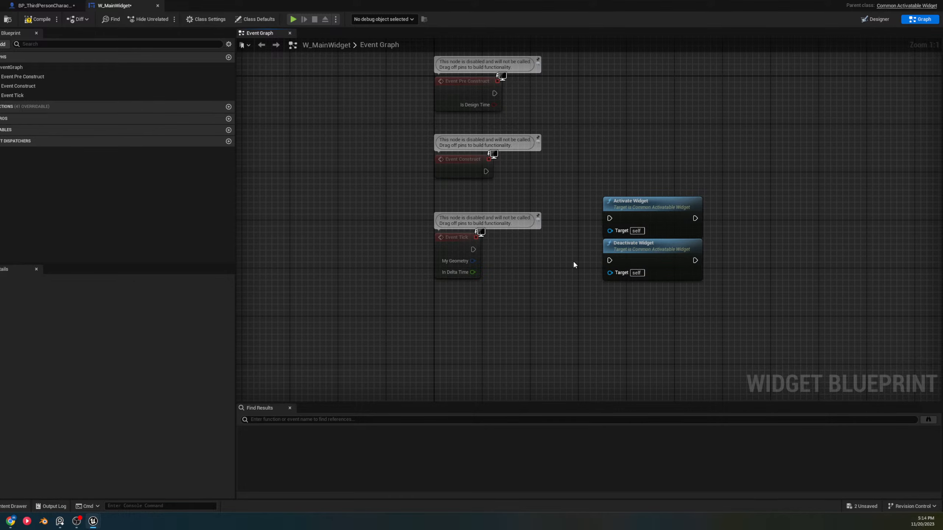
# Search the Event Graph's available actions for "push", then clear the search
pyautogui.moveTo(571, 297); pyautogui.dragTo(566, 293, button='right')
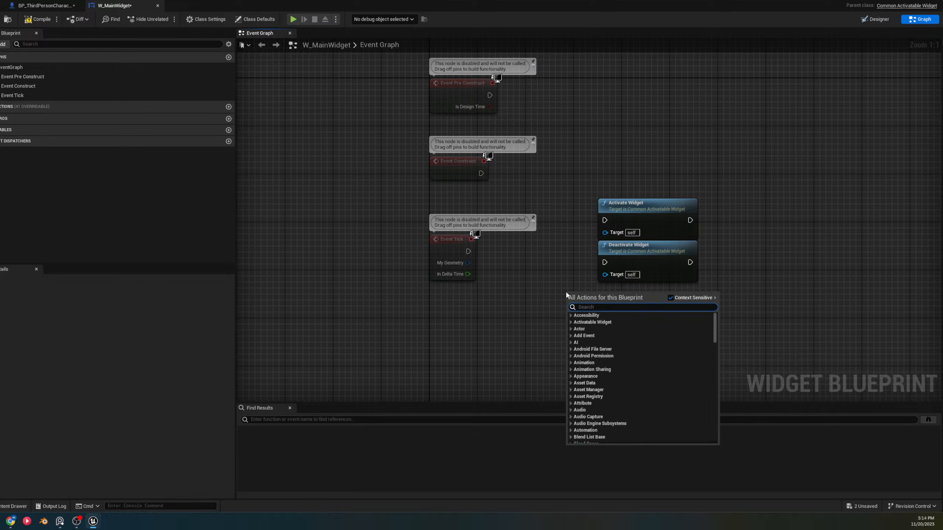
pyautogui.write('push')
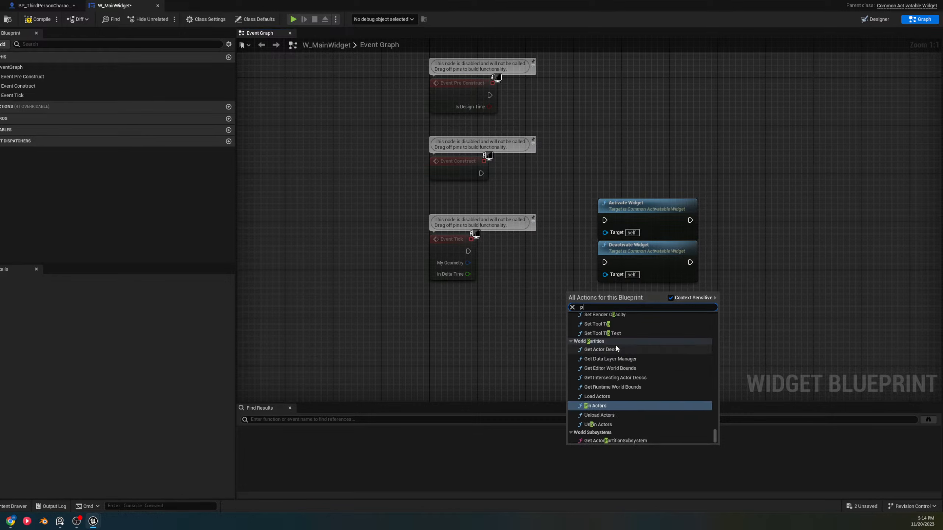
pyautogui.press('BackSpace')
pyautogui.press('BackSpace')
pyautogui.press('BackSpace')
pyautogui.press('BackSpace')
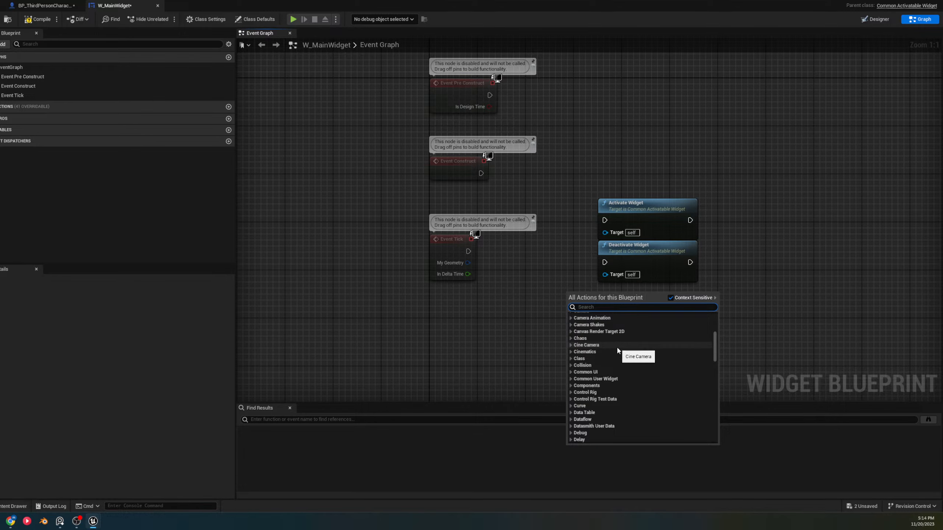
# Add a Find Parent Widget Of Type node from the Common UI category and place it above the Activate Widget node
pyautogui.scroll(5, 570, 373)
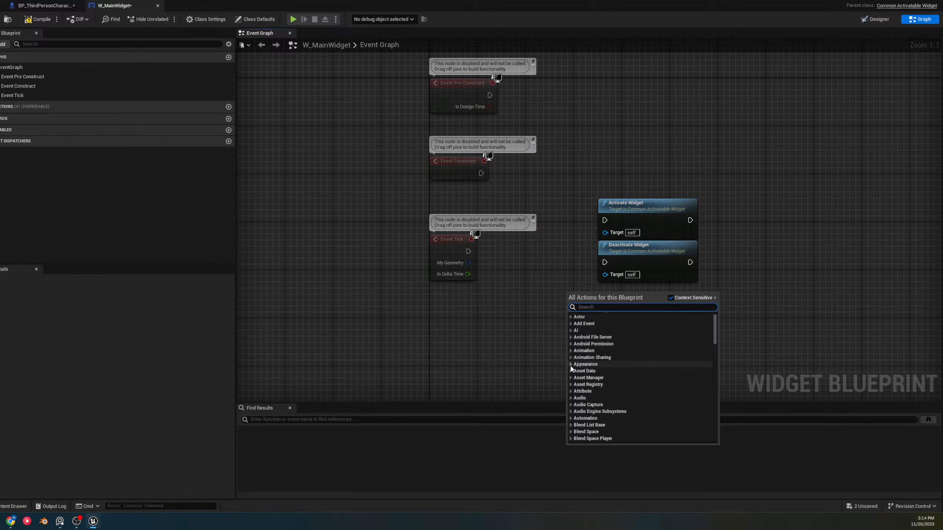
pyautogui.scroll(-3, 571, 373)
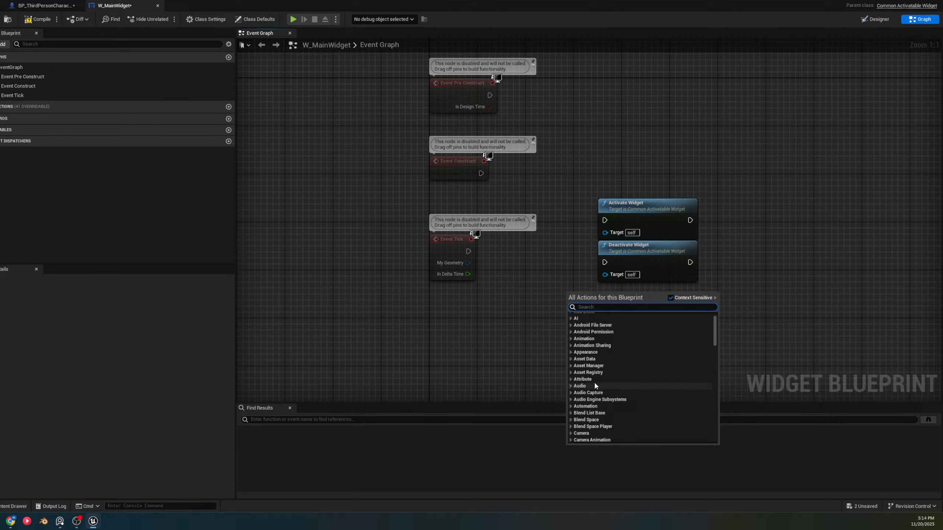
pyautogui.scroll(-3, 586, 374)
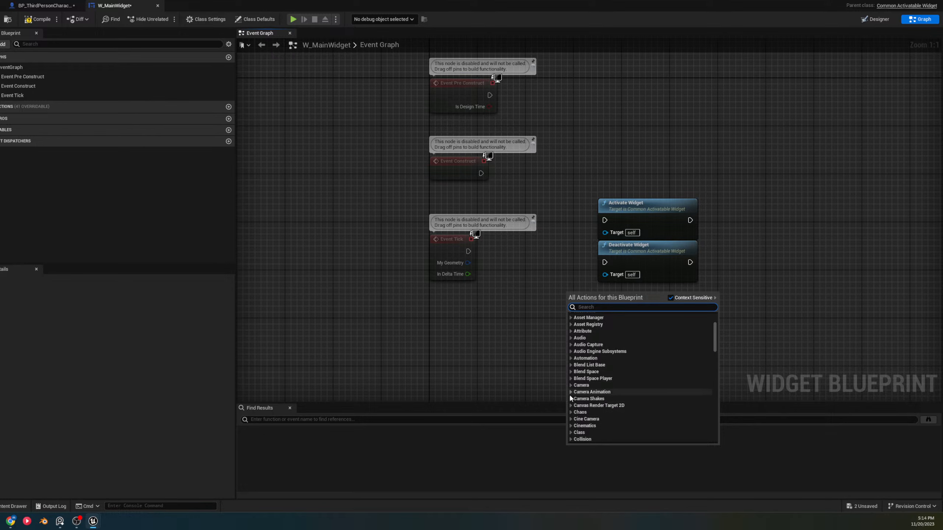
pyautogui.scroll(-4, 569, 419)
pyautogui.click(571, 404)
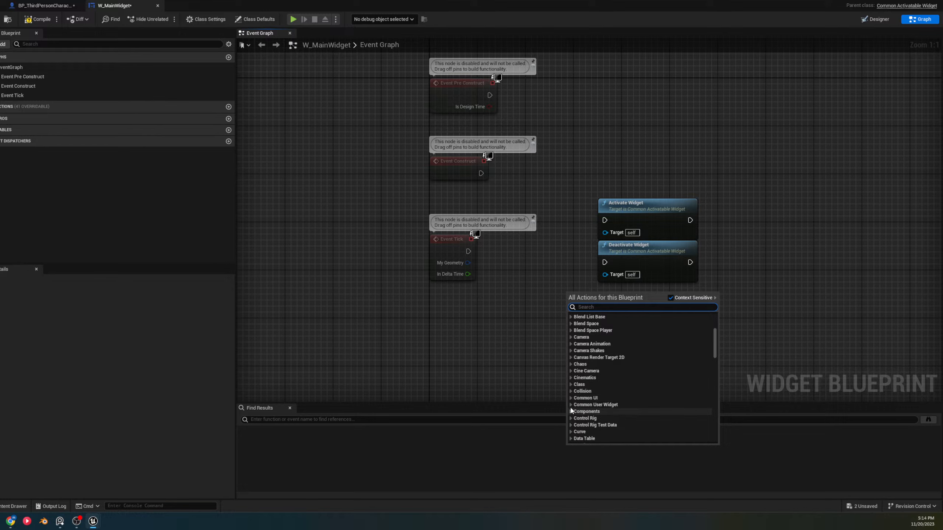
pyautogui.scroll(-3, 594, 395)
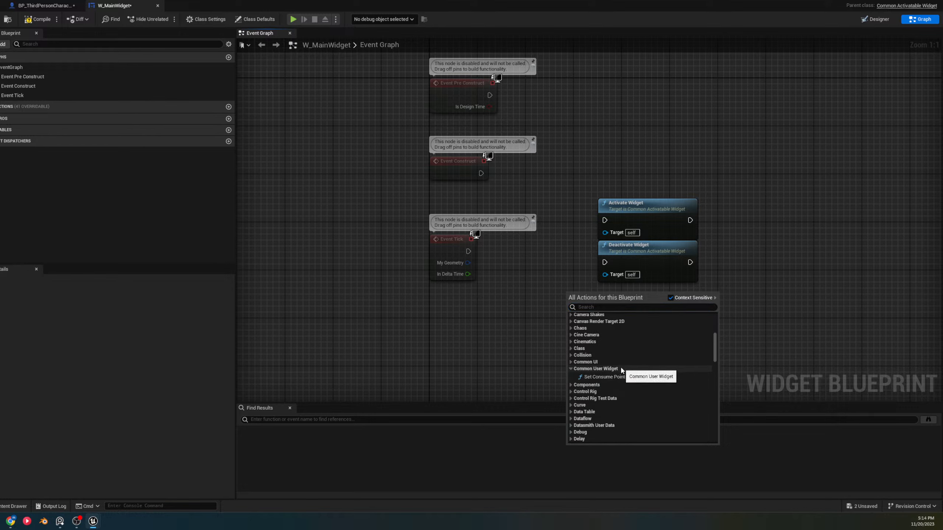
pyautogui.click(570, 356)
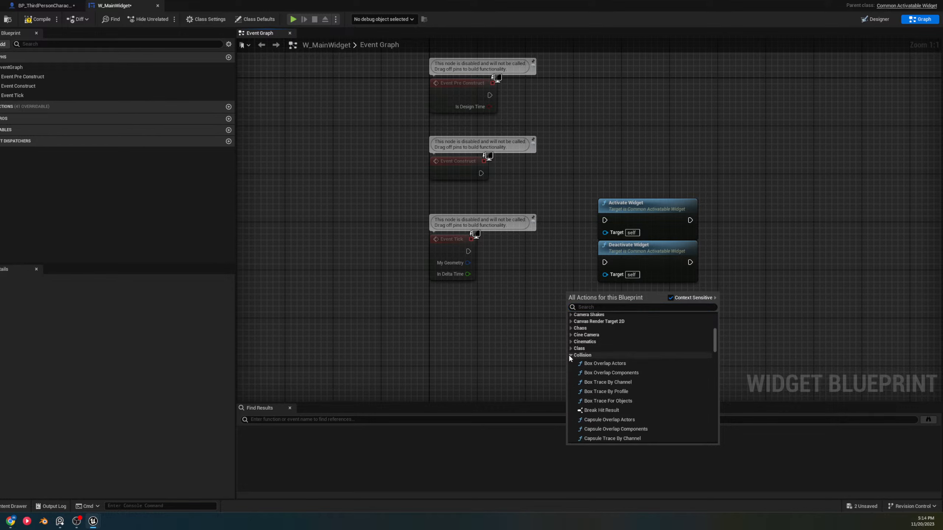
pyautogui.click(570, 355)
pyautogui.click(571, 361)
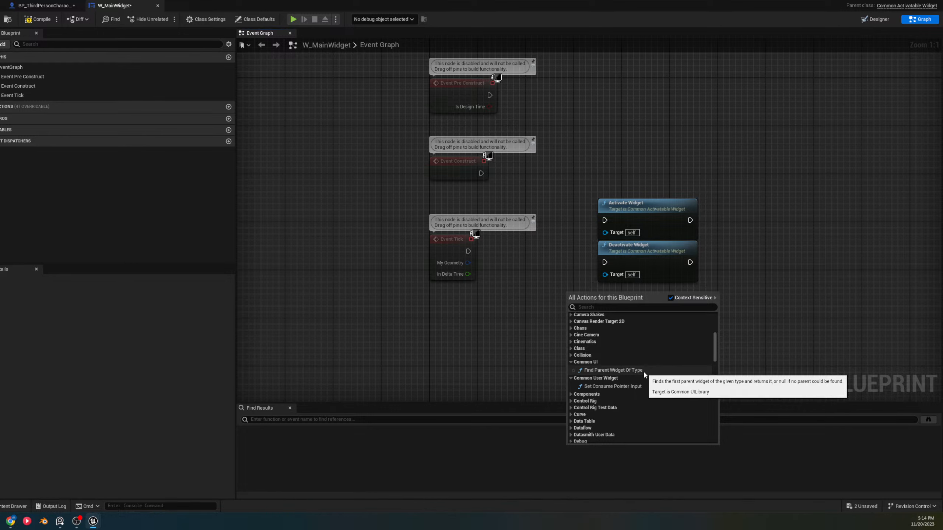
pyautogui.scroll(-2, 654, 370)
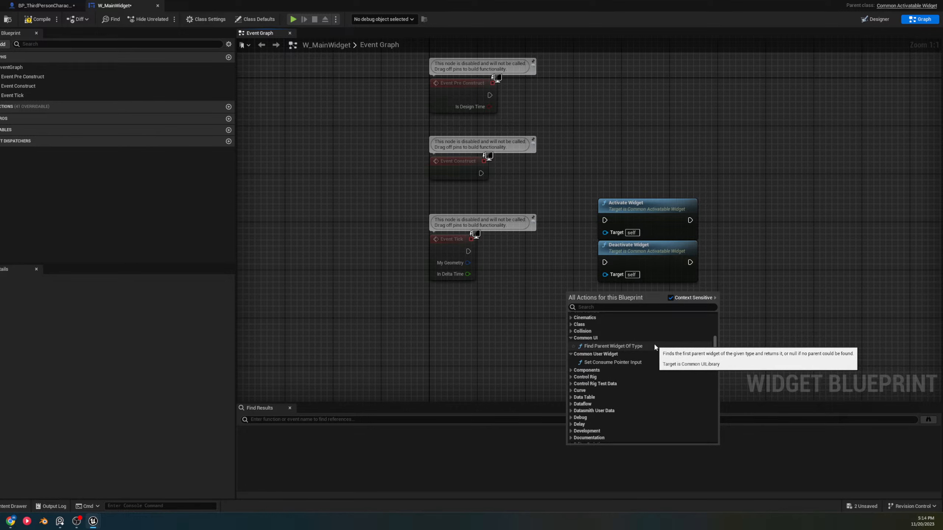
pyautogui.click(613, 346)
pyautogui.moveTo(610, 309); pyautogui.dragTo(647, 141)
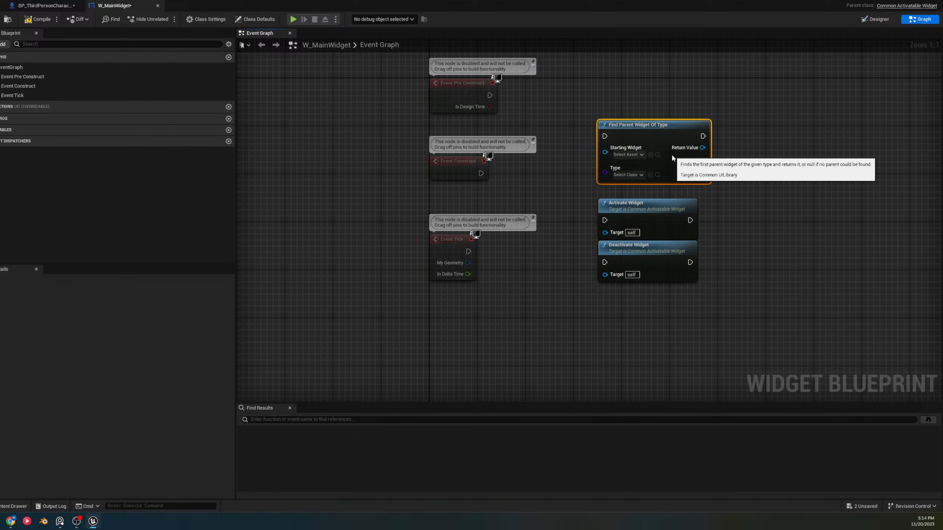
# Check the selectable assets for the Starting Widget input of the Find Parent Widget Of Type node, then dismiss the list
pyautogui.click(641, 175)
pyautogui.click(627, 155)
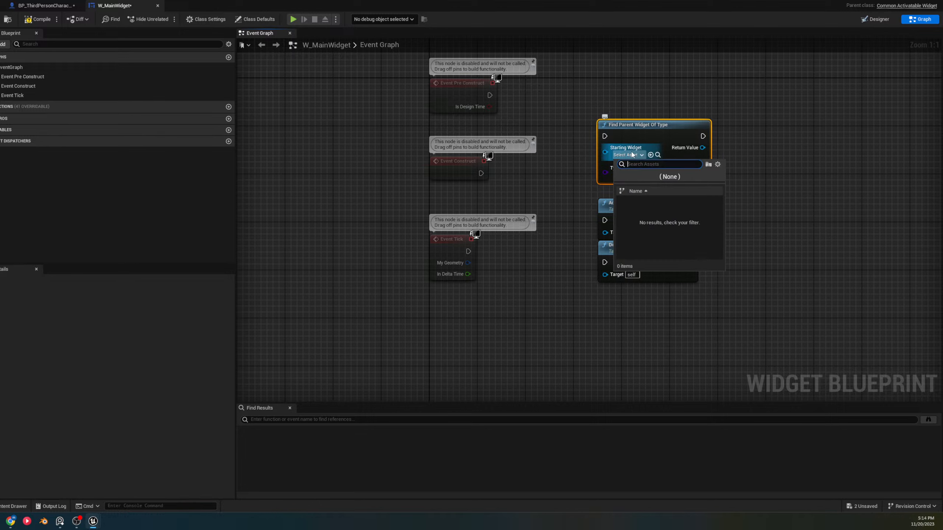
pyautogui.click(642, 155)
pyautogui.click(764, 198)
# Browse the graph's action categories, including Common UI, Input and Widget, for further widget functions, then dismiss the list
pyautogui.moveTo(764, 197); pyautogui.dragTo(639, 245, button='right')
pyautogui.rightClick(645, 260)
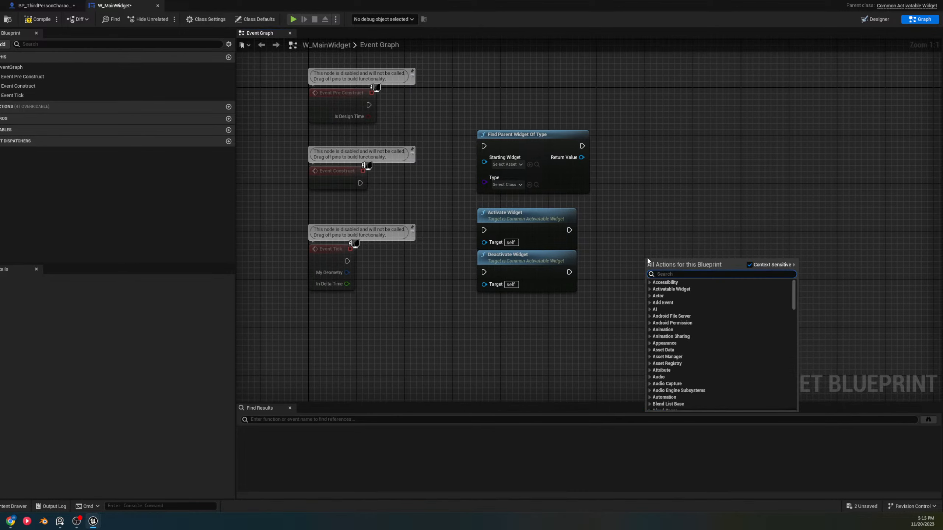
pyautogui.scroll(-6, 692, 337)
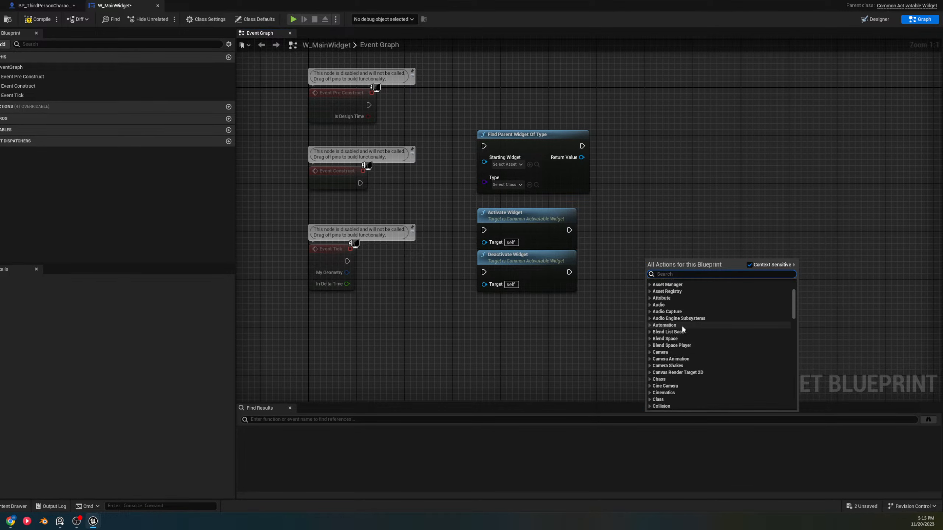
pyautogui.scroll(-3, 719, 326)
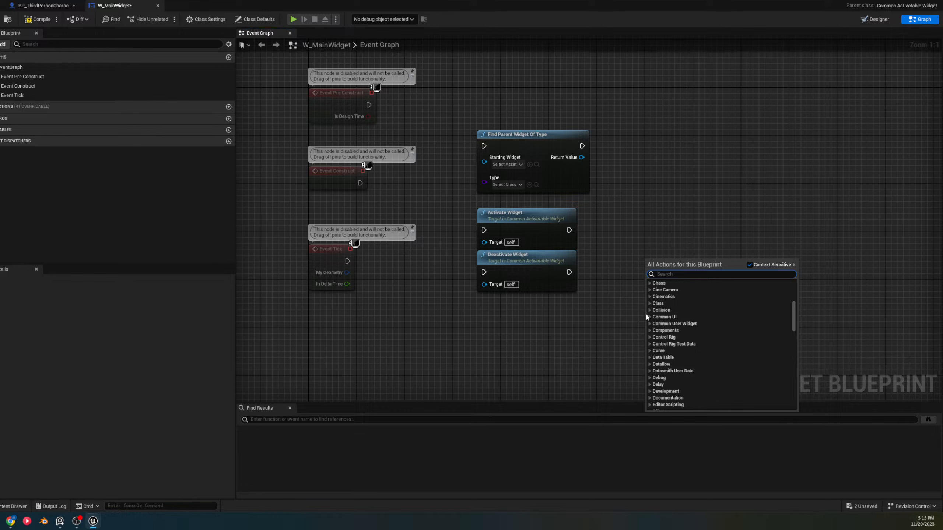
pyautogui.click(648, 317)
pyautogui.scroll(-5, 676, 327)
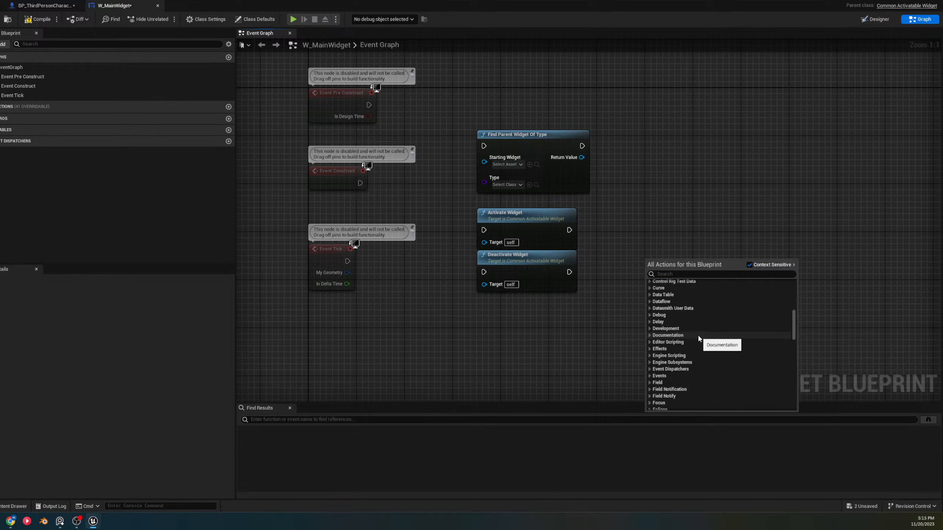
pyautogui.scroll(-8, 698, 334)
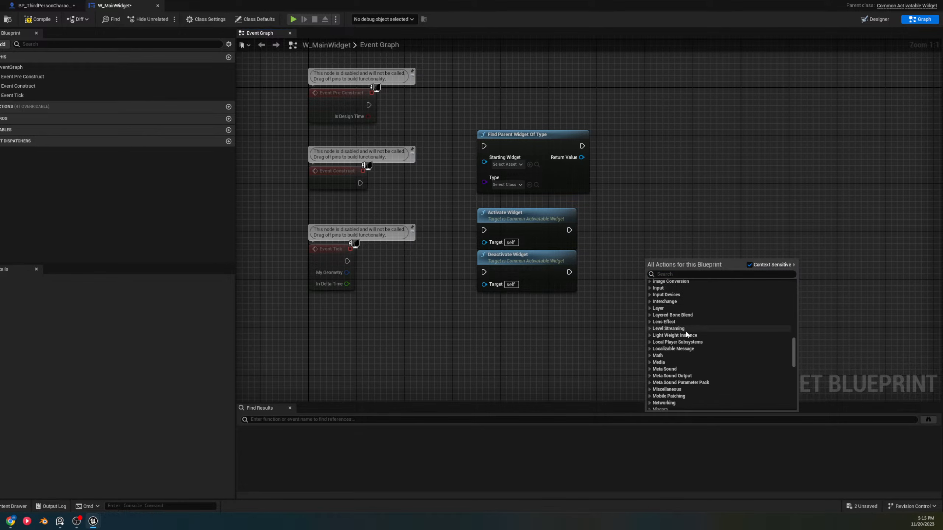
pyautogui.click(650, 300)
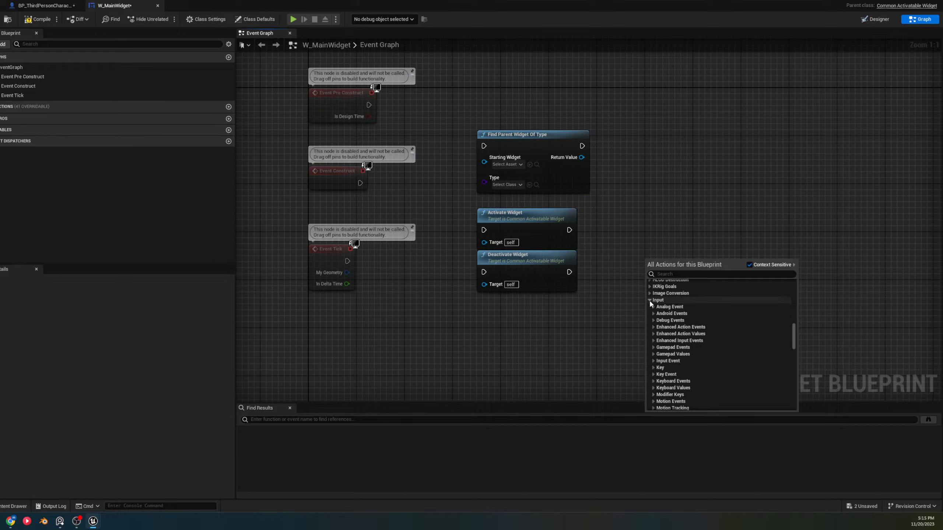
pyautogui.click(649, 300)
pyautogui.scroll(-3, 698, 363)
pyautogui.scroll(-5, 701, 372)
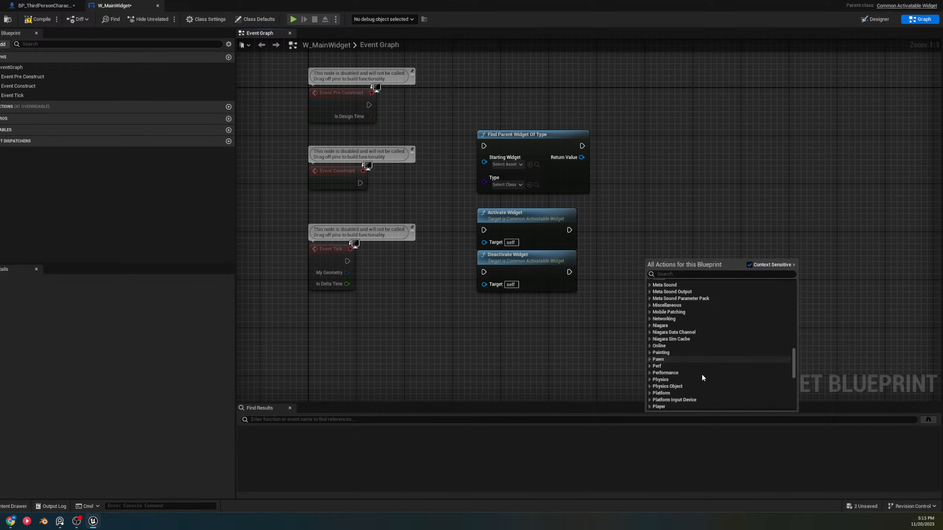
pyautogui.scroll(-7, 701, 364)
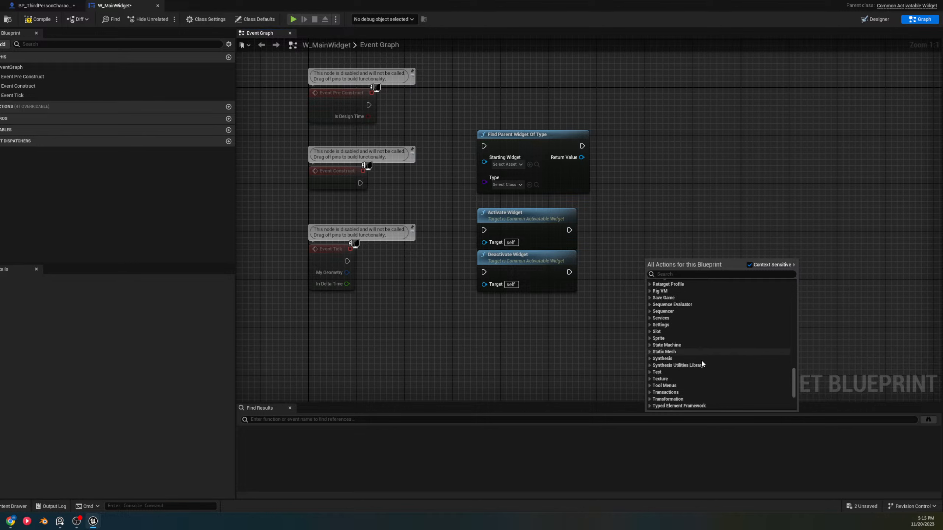
pyautogui.scroll(-1, 705, 359)
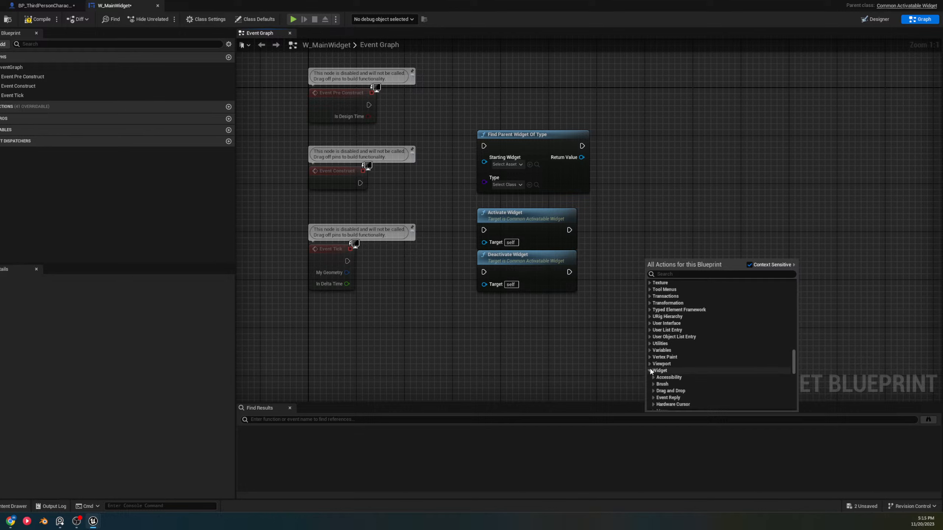
pyautogui.click(659, 370)
pyautogui.scroll(-3, 681, 333)
pyautogui.scroll(-4, 724, 320)
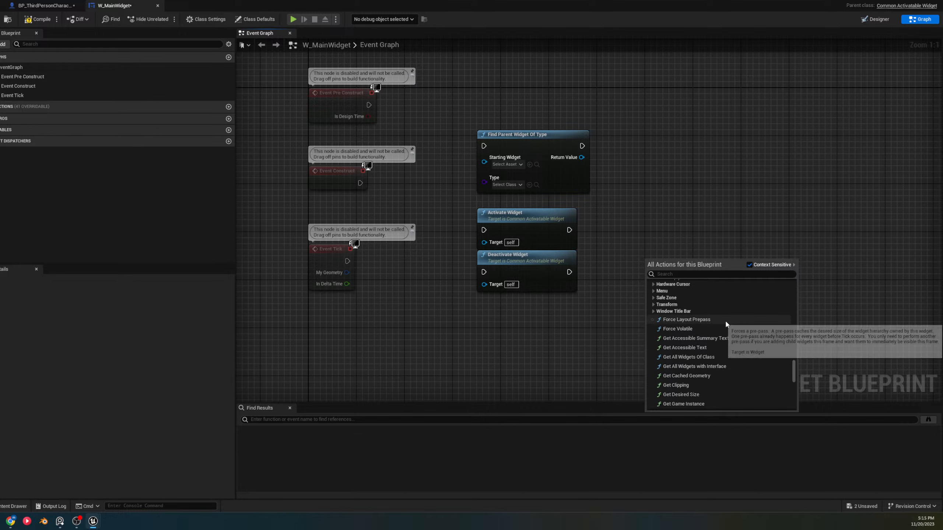
pyautogui.click(612, 357)
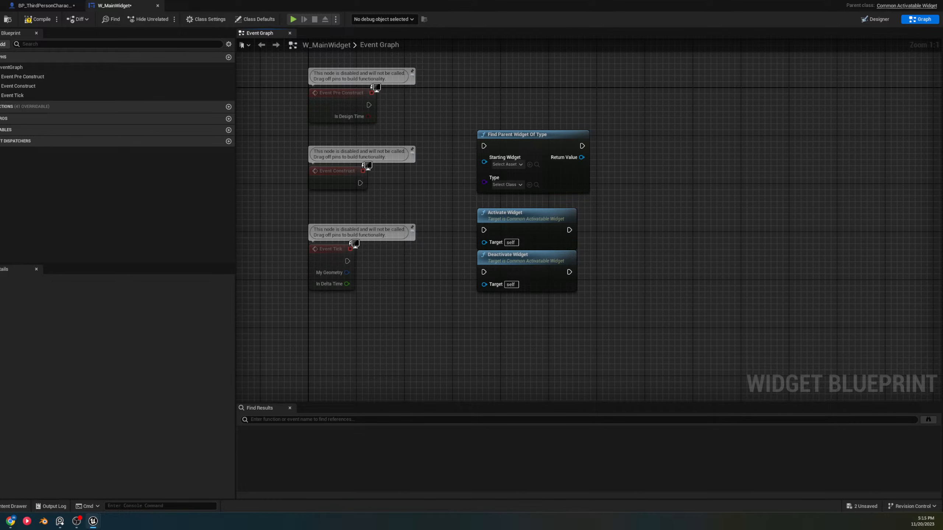
# Shrink the W_MainWidget editor window over the level editor, then minimize the Unreal windows to reach the desktop
pyautogui.moveTo(479, 0); pyautogui.dragTo(915, 192)
pyautogui.click(587, 190)
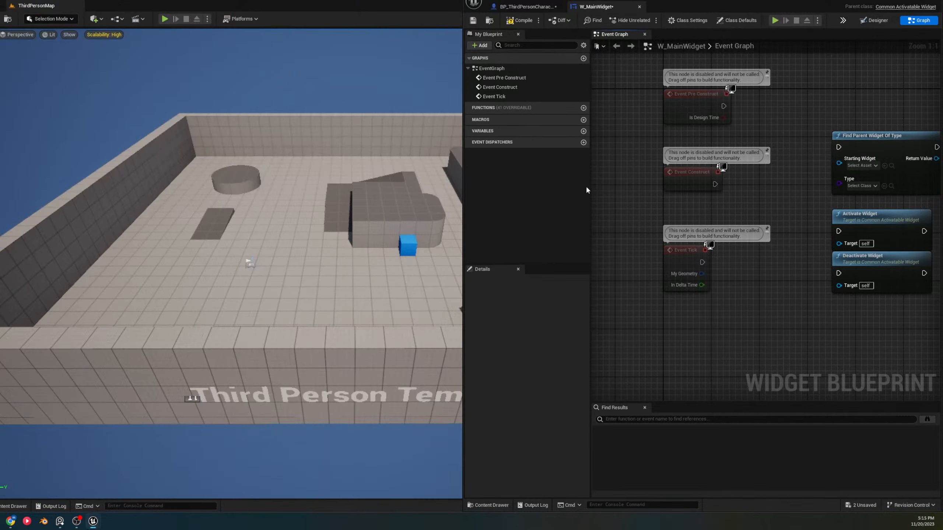
pyautogui.press('F7')
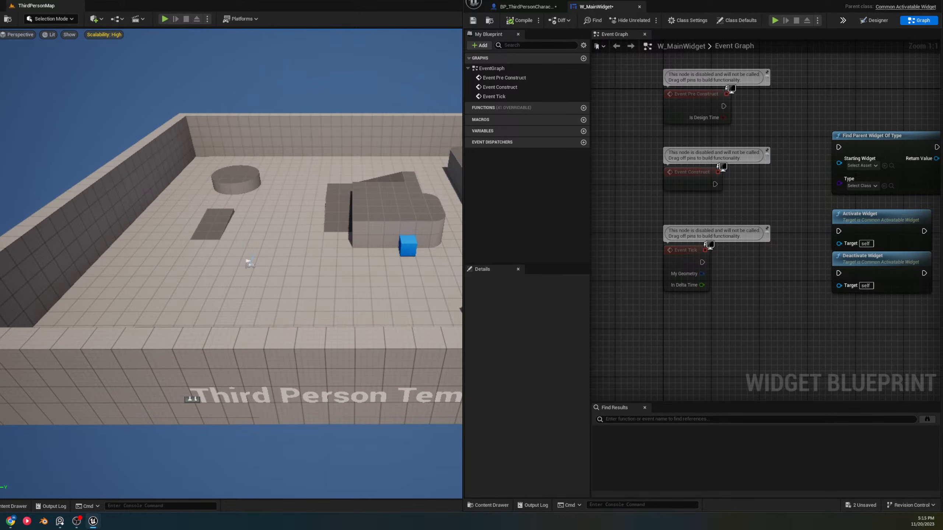
pyautogui.moveTo(464, 155); pyautogui.dragTo(361, 151)
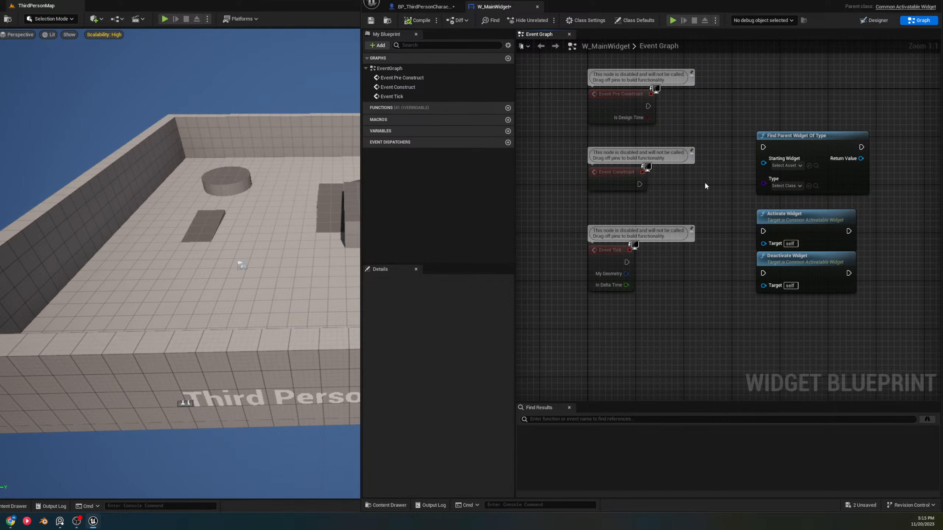
pyautogui.moveTo(705, 183)
pyautogui.mouseDown(button='right')
pyautogui.moveTo(438, 162)
pyautogui.moveTo(693, 184)
pyautogui.mouseUp(button='right')
pyautogui.moveTo(635, 9); pyautogui.dragTo(714, 76)
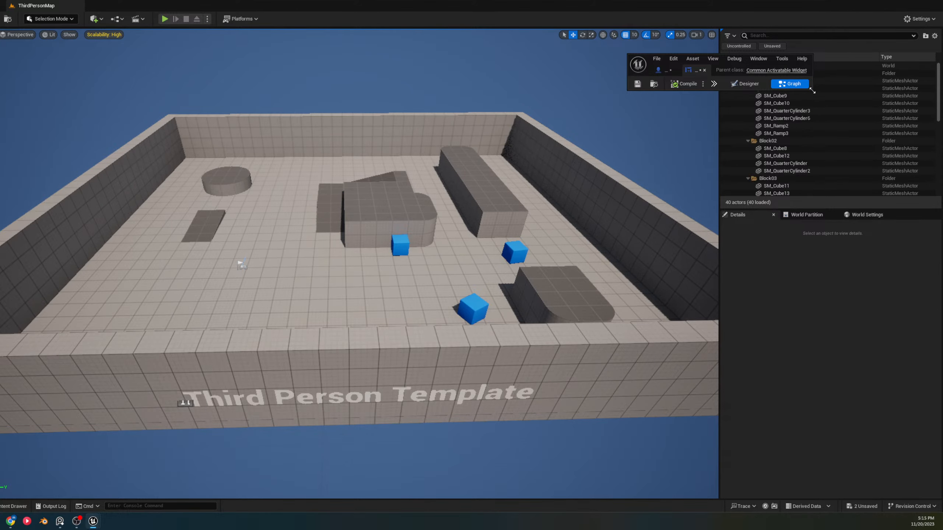
pyautogui.moveTo(812, 91); pyautogui.dragTo(925, 294)
pyautogui.moveTo(826, 68); pyautogui.dragTo(800, 25)
pyautogui.click(907, 1)
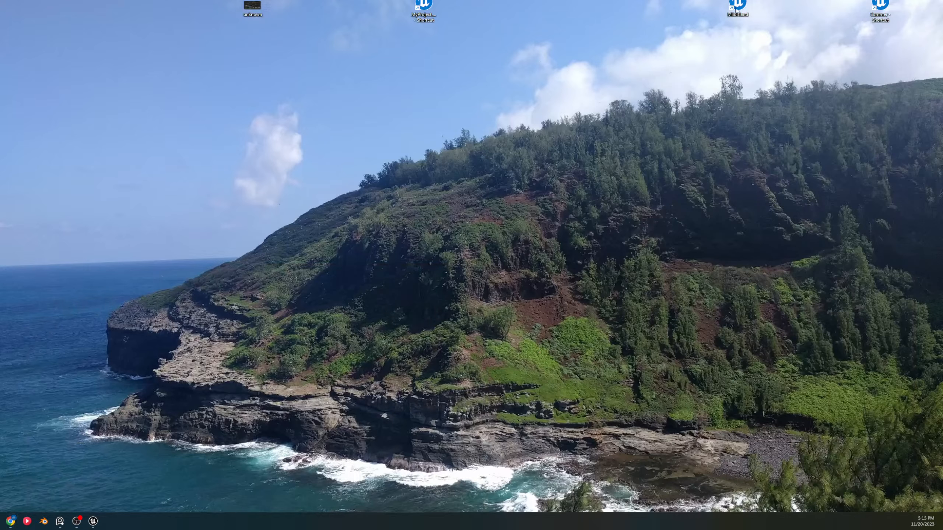
pyautogui.click(429, 5)
pyautogui.rightClick(432, 4)
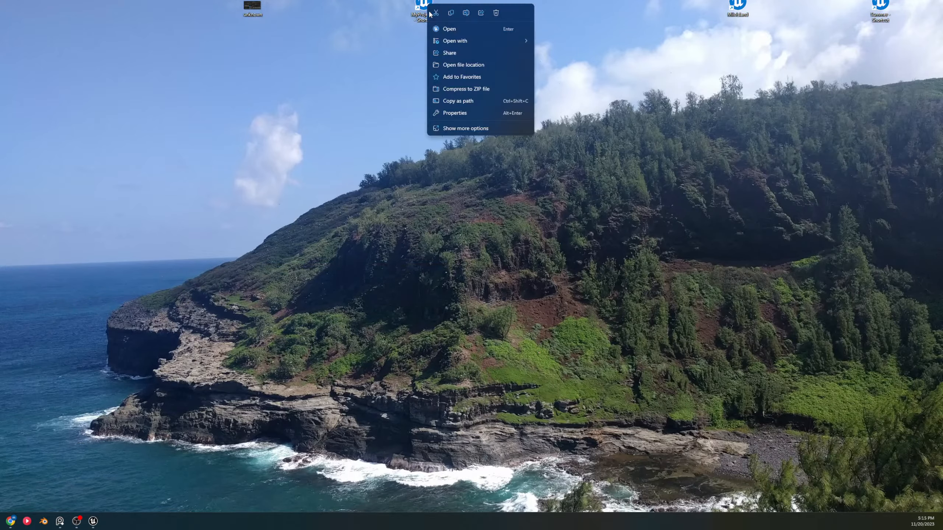
pyautogui.click(660, 133)
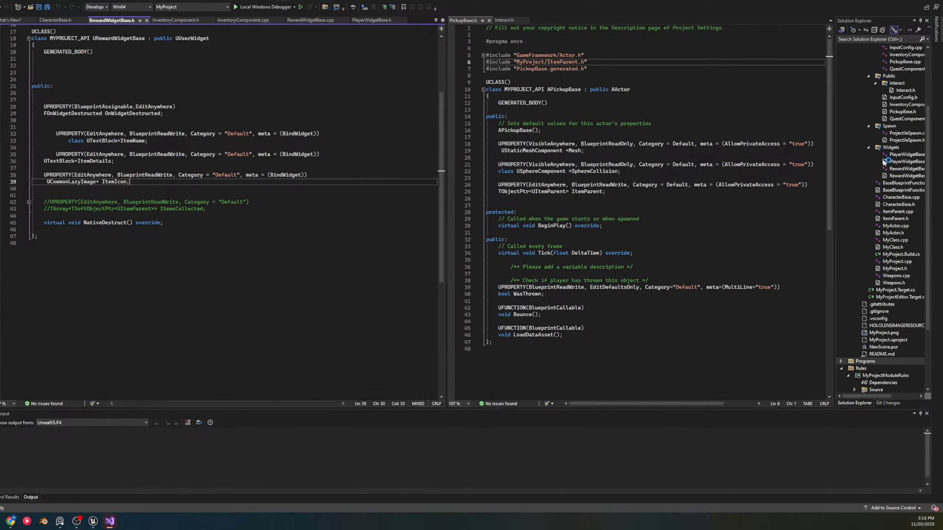
# Build the MyProject project under Games in the Visual Studio solution
pyautogui.scroll(4, 884, 162)
pyautogui.click(872, 76)
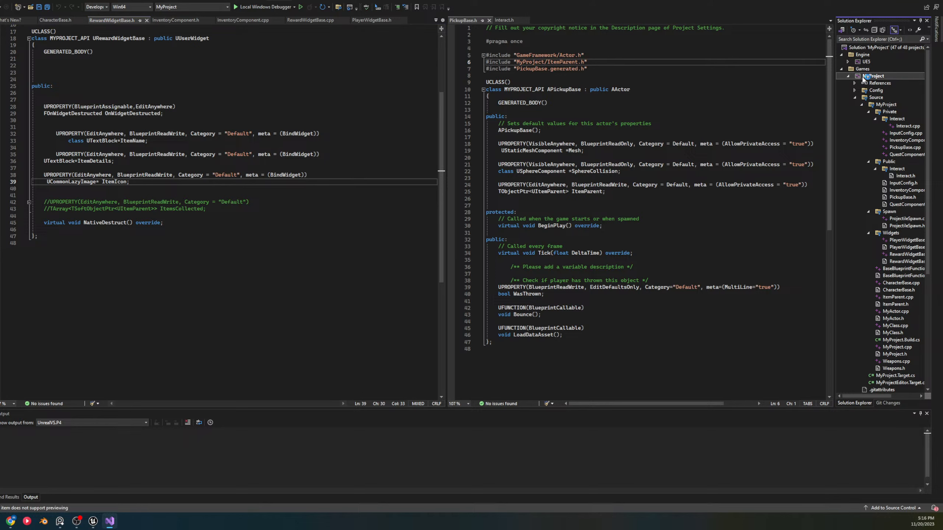
pyautogui.rightClick(864, 77)
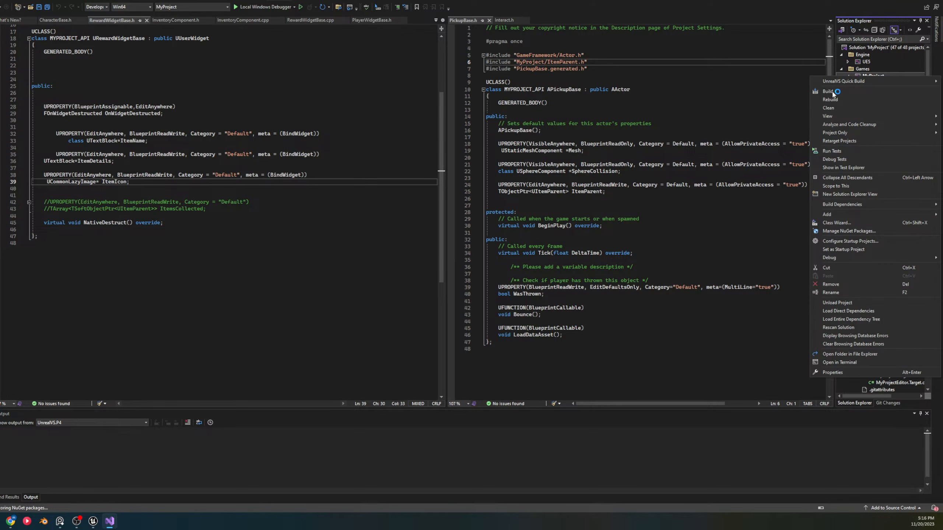
pyautogui.rightClick(857, 77)
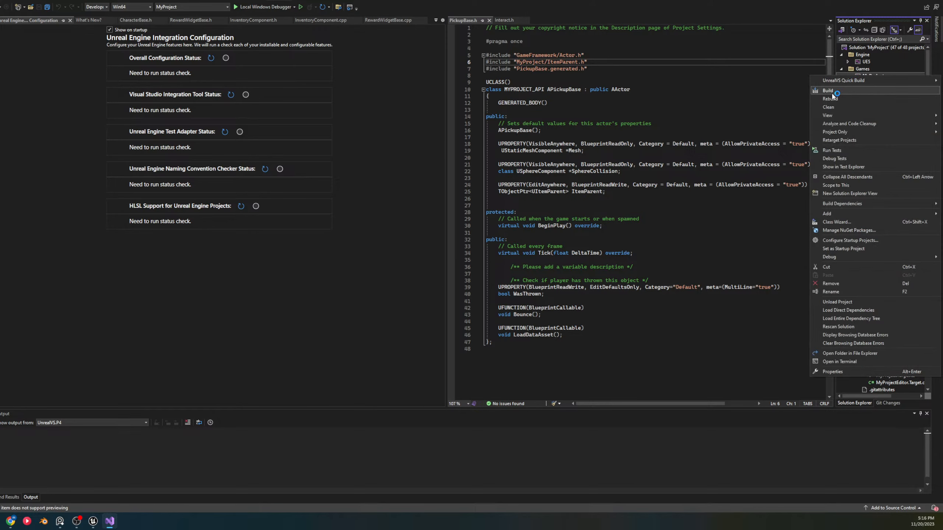
pyautogui.click(831, 91)
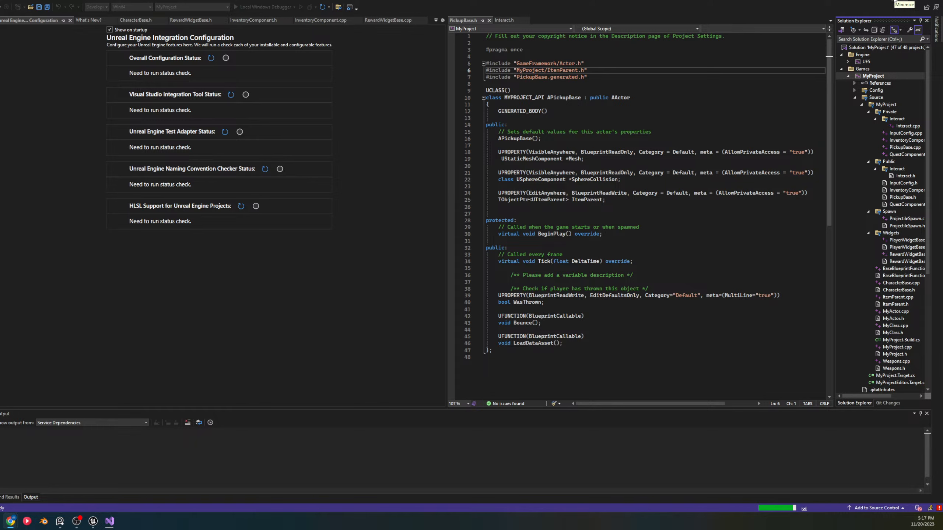
# Minimize Visual Studio and bring the Unreal Editor with the Third Person map back to the front
pyautogui.click(638, 181)
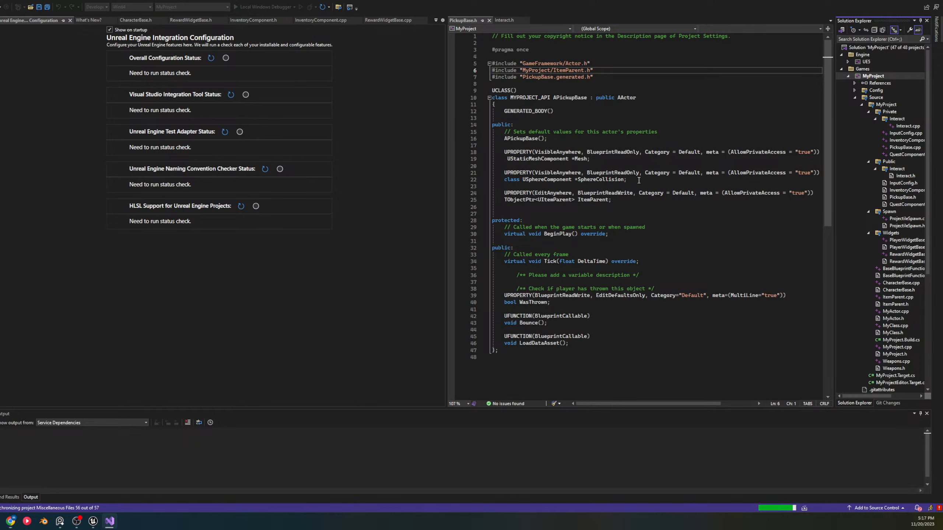
pyautogui.click(134, 423)
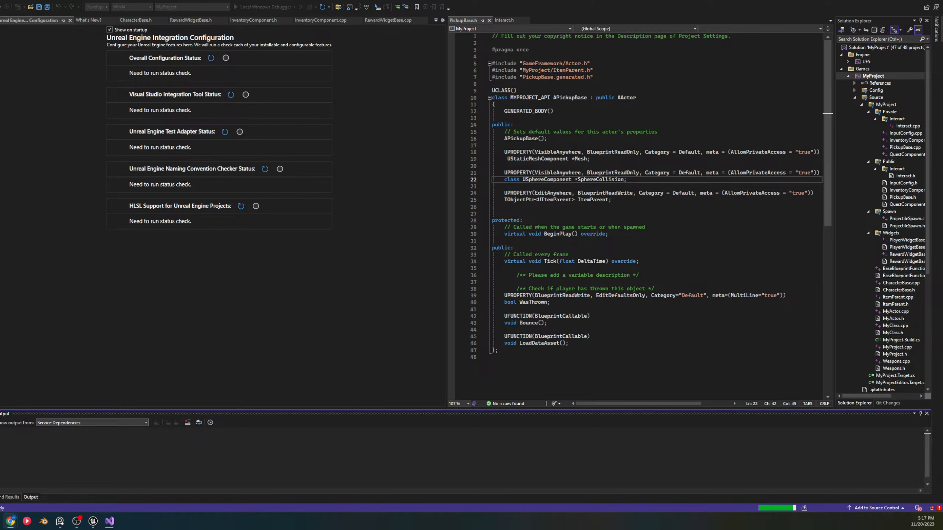
pyautogui.click(902, 1)
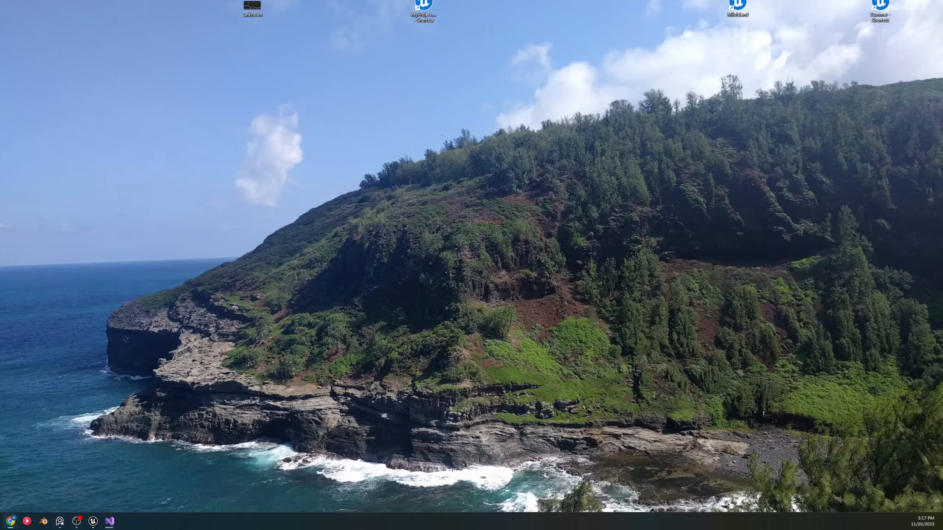
pyautogui.click(92, 521)
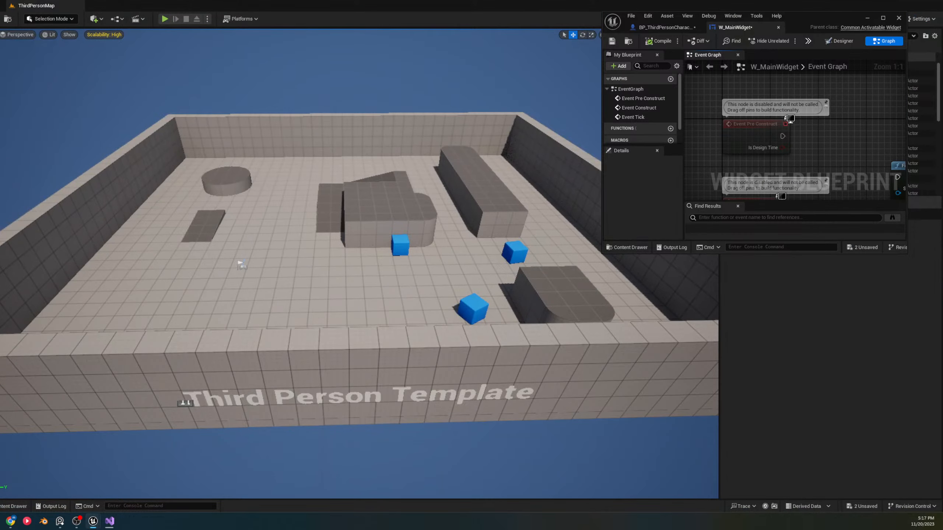
# Start a new Widget Blueprint in the Widgets folder and search its parent classes for "common"
pyautogui.click(14, 506)
pyautogui.rightClick(345, 387)
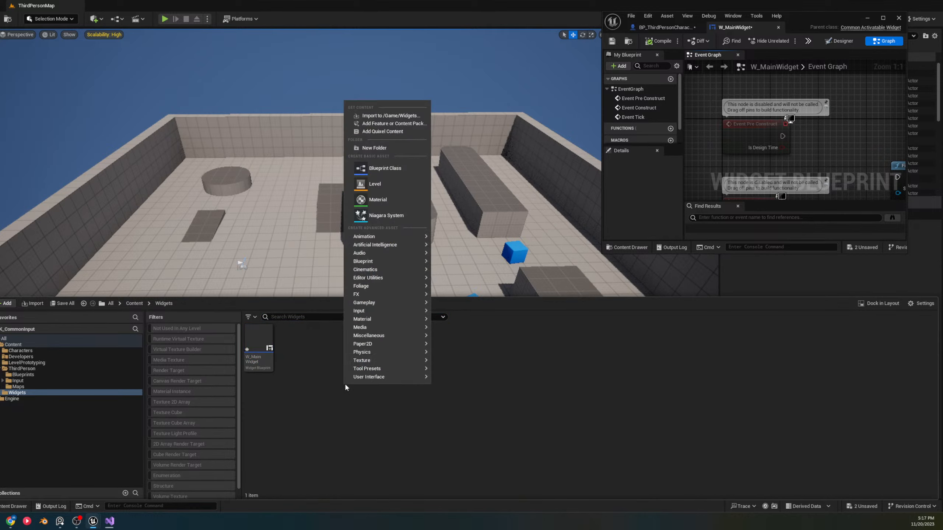
pyautogui.moveTo(376, 373)
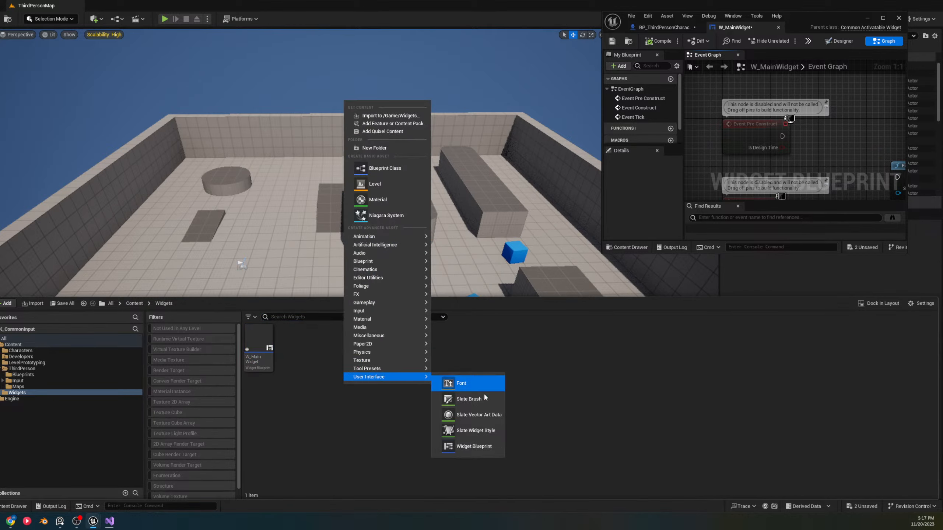
pyautogui.click(474, 446)
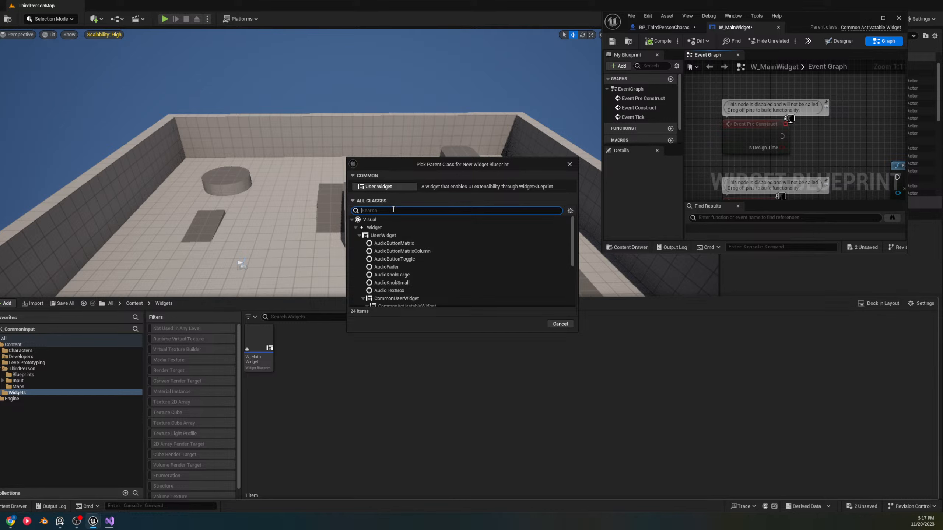
pyautogui.write('ccomm')
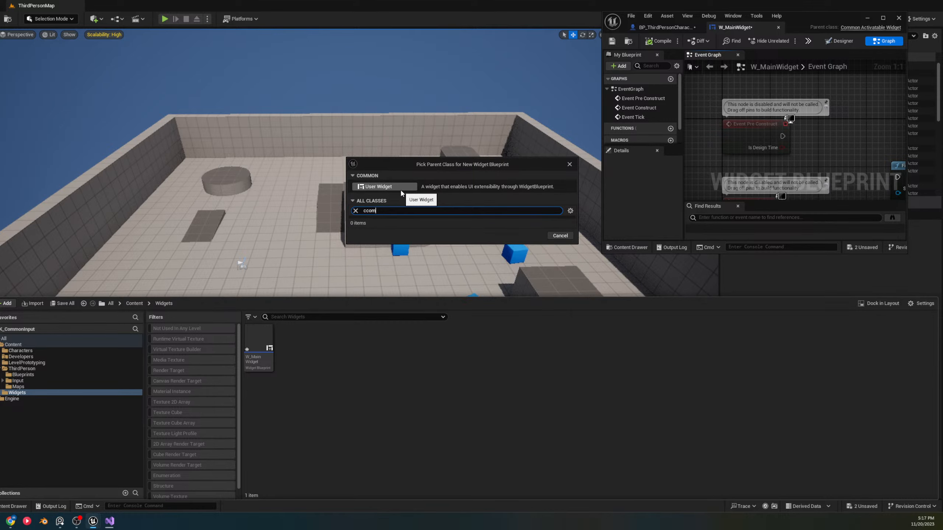
pyautogui.press('BackSpace')
pyautogui.write('om,oi')
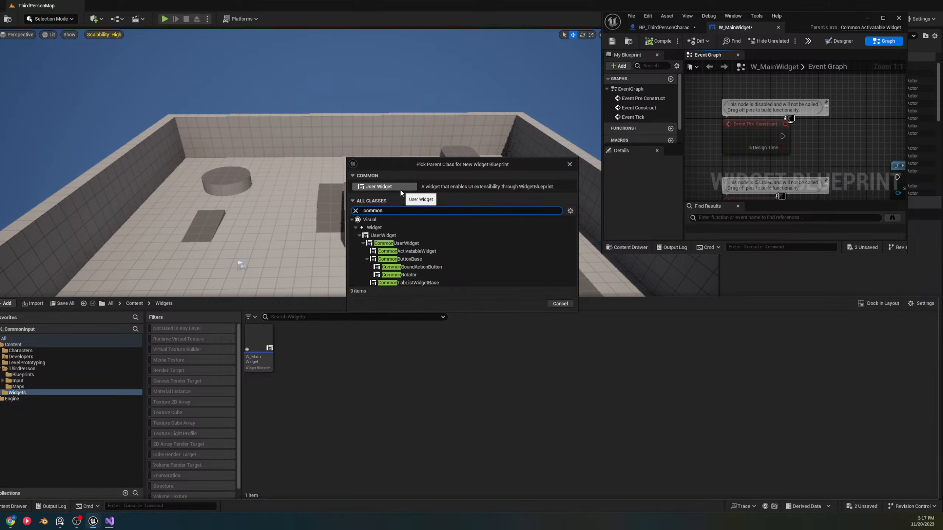
# Examine the parent classes CommonButtonBase, CommonUserWidget and CommonActivatableWidget, then dismiss the parent class choice without creating a widget
pyautogui.click(452, 259)
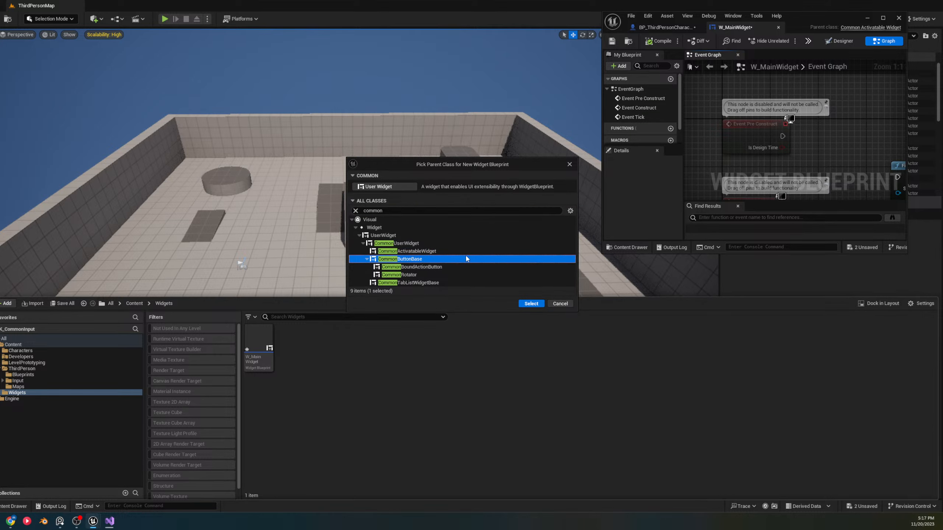
pyautogui.click(424, 235)
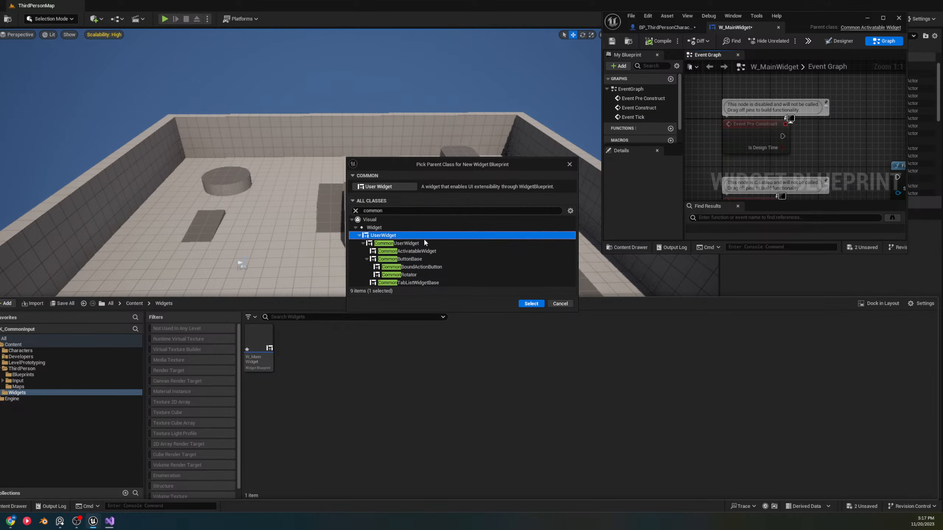
pyautogui.click(426, 243)
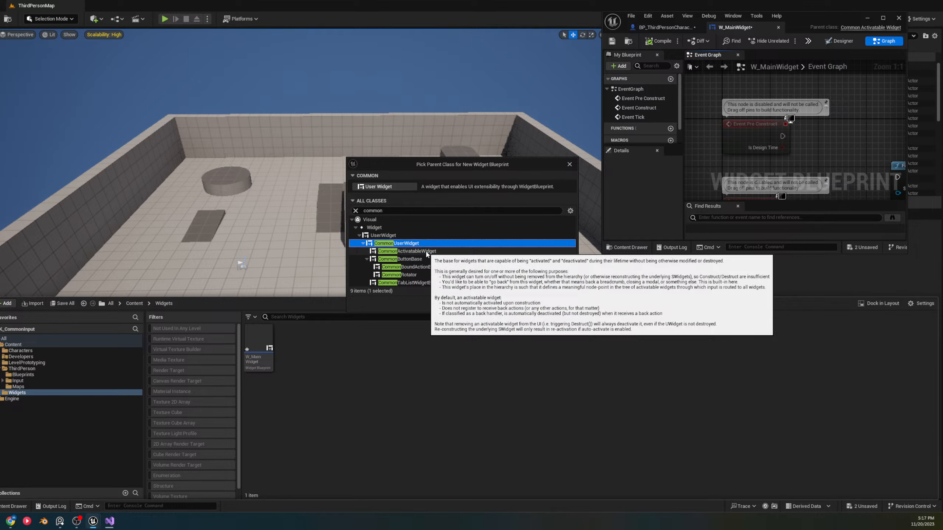
pyautogui.click(426, 253)
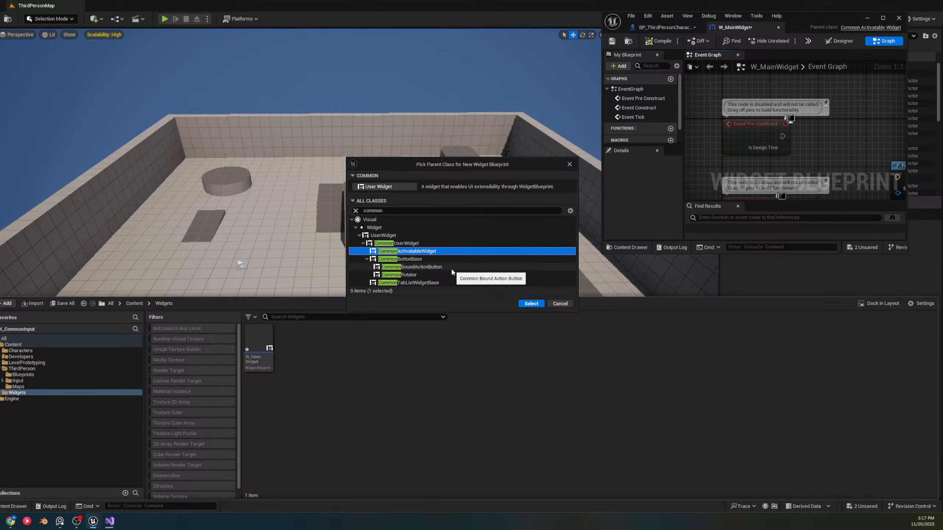
pyautogui.click(806, 18)
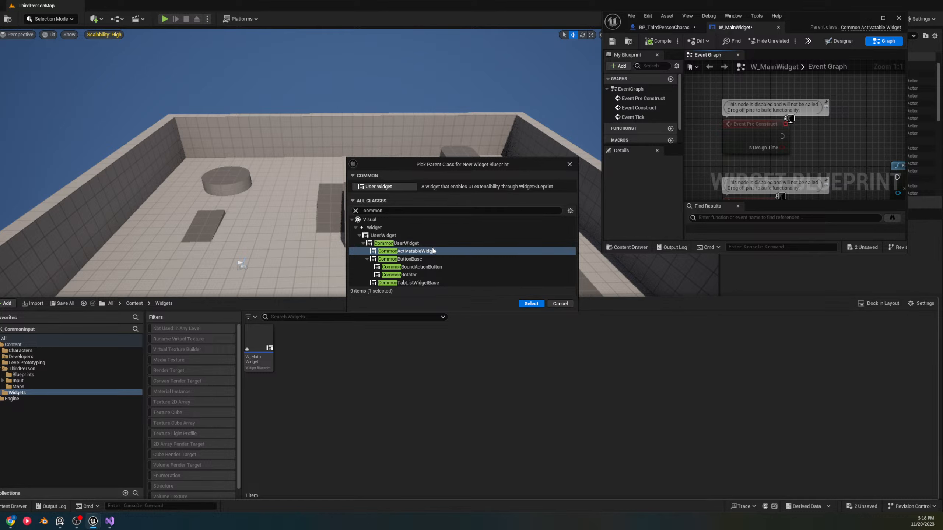
pyautogui.moveTo(435, 253)
pyautogui.moveTo(401, 252)
pyautogui.click(570, 165)
# Maximize the W_MainWidget editor window and switch the widget to its Designer view
pyautogui.moveTo(819, 15); pyautogui.dragTo(638, 1)
pyautogui.moveTo(530, 80); pyautogui.dragTo(806, 109, button='right')
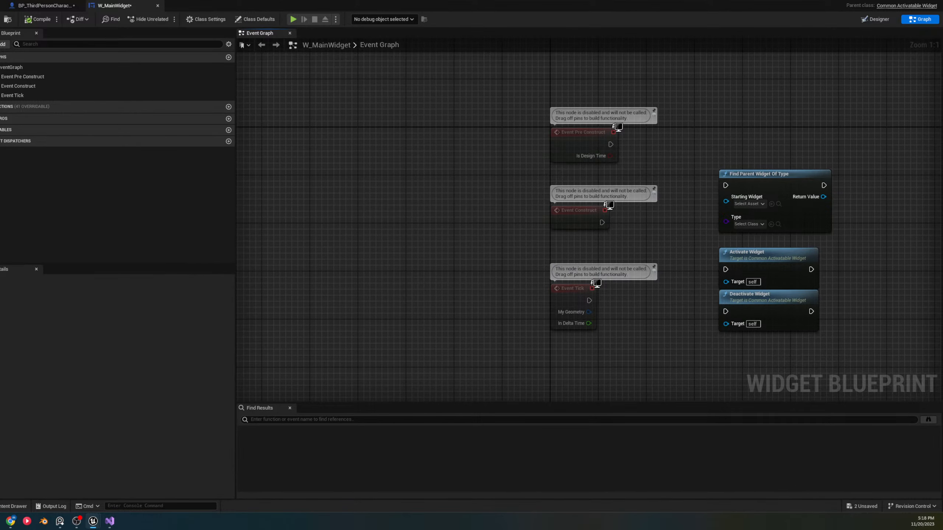
pyautogui.click(878, 19)
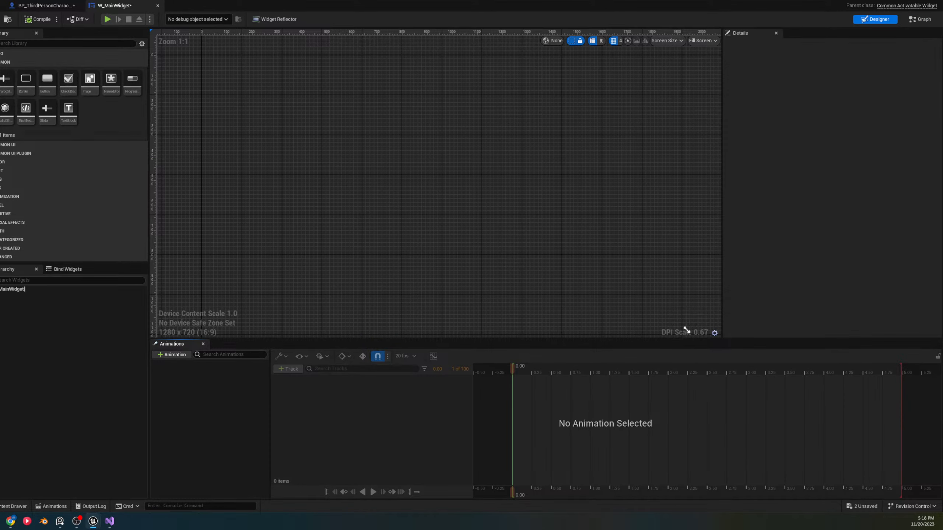
# Expand the Common UI and Common UI Plugin categories in the widget library and widen the library to show their widgets
pyautogui.click(29, 44)
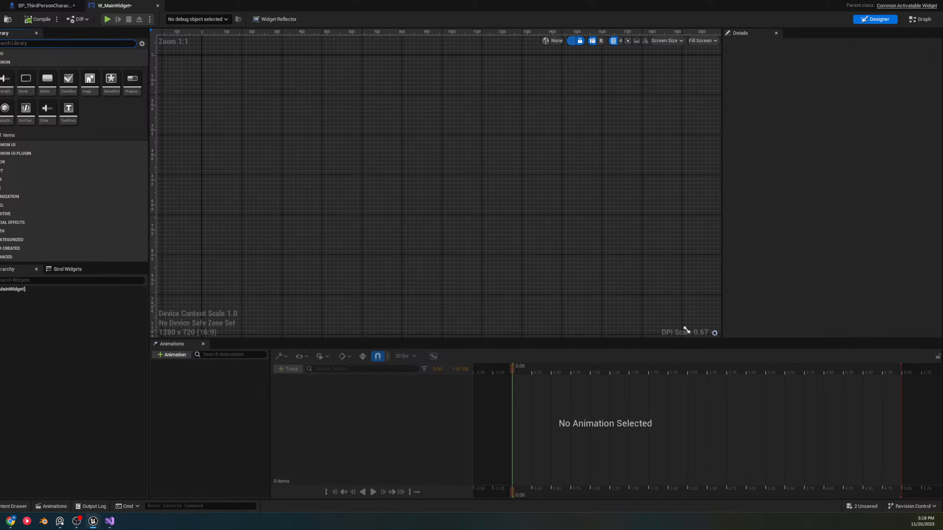
pyautogui.click(1, 153)
pyautogui.click(1, 144)
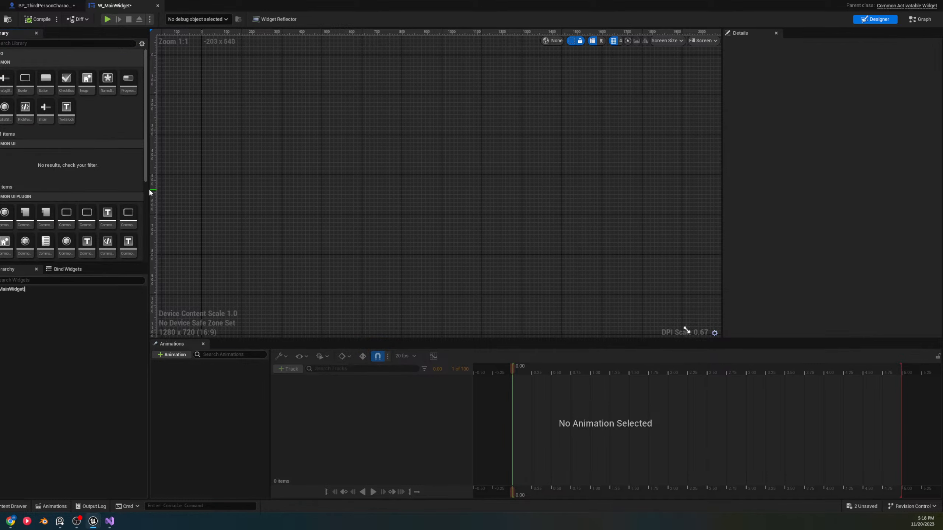
pyautogui.moveTo(148, 193); pyautogui.dragTo(369, 194)
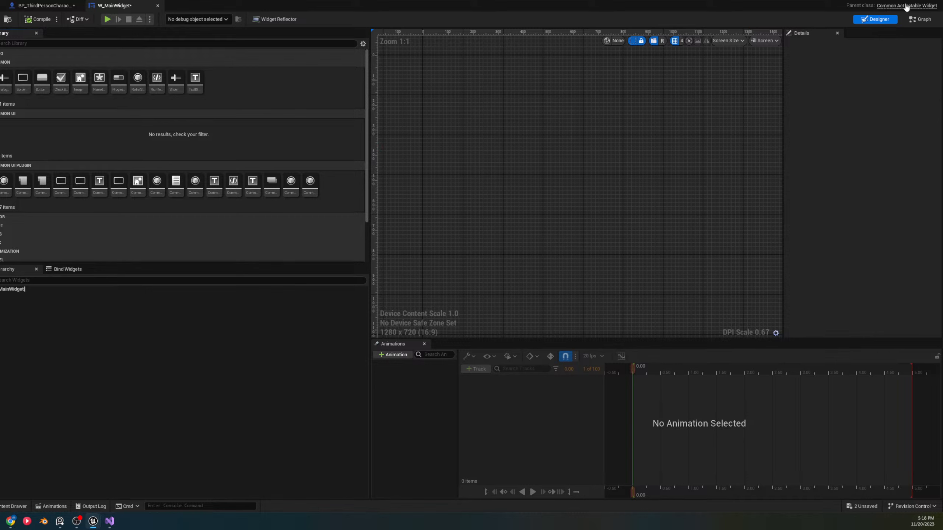
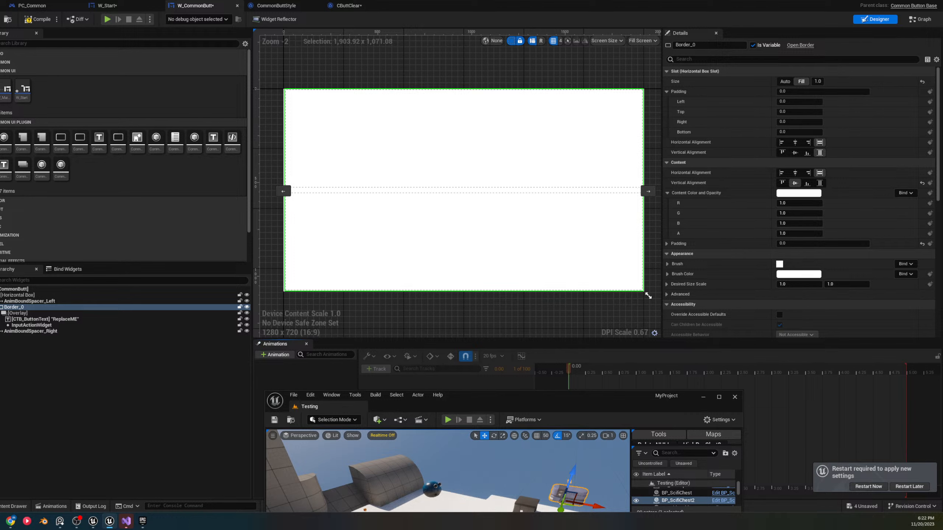
# Bring up the Visual Studio window holding the UE5 solution and close it
pyautogui.hotkey('alt', 'Tab')
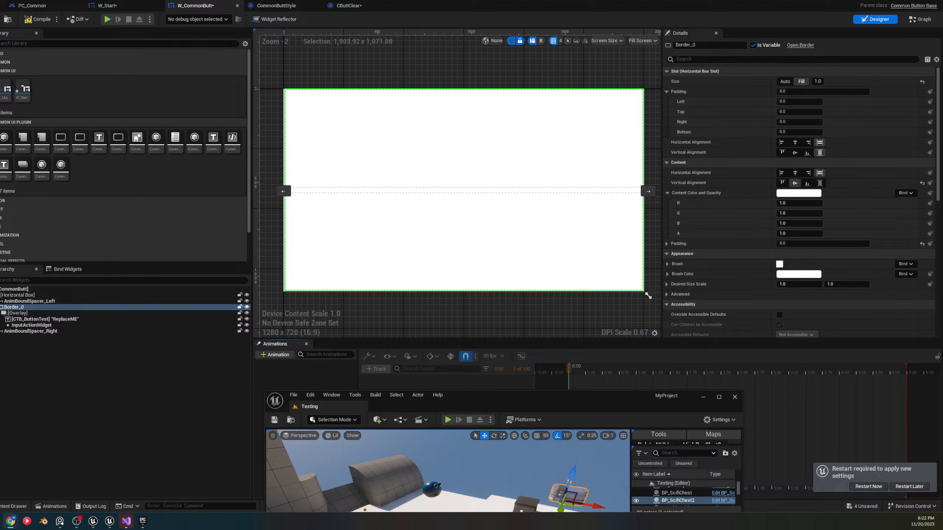
pyautogui.click(126, 521)
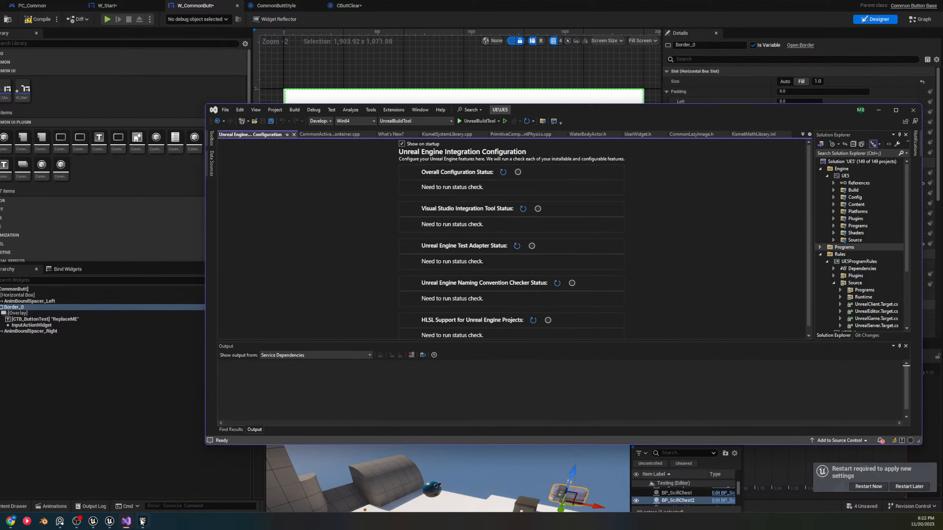
pyautogui.click(912, 110)
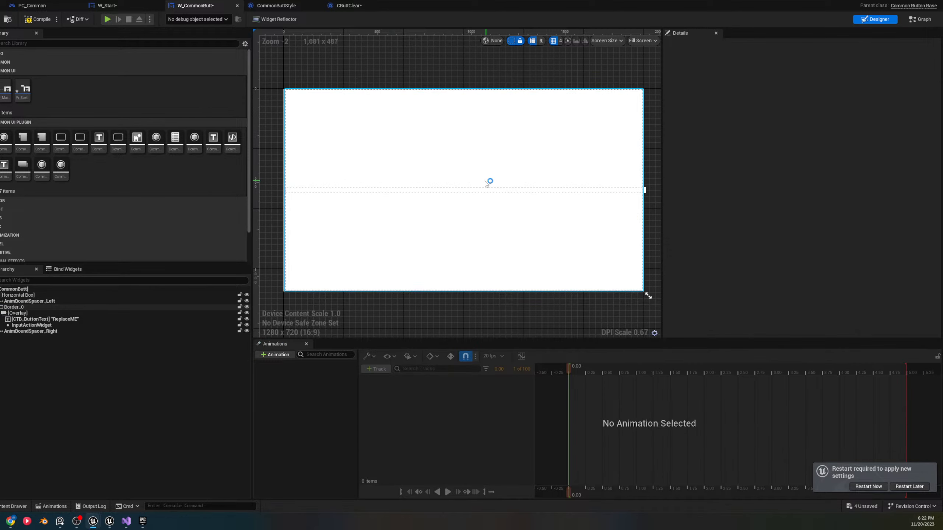
# Inspect the button text block and the left spacer in the W_CommonButt hierarchy, then compile the widget
pyautogui.click(76, 330)
pyautogui.click(77, 325)
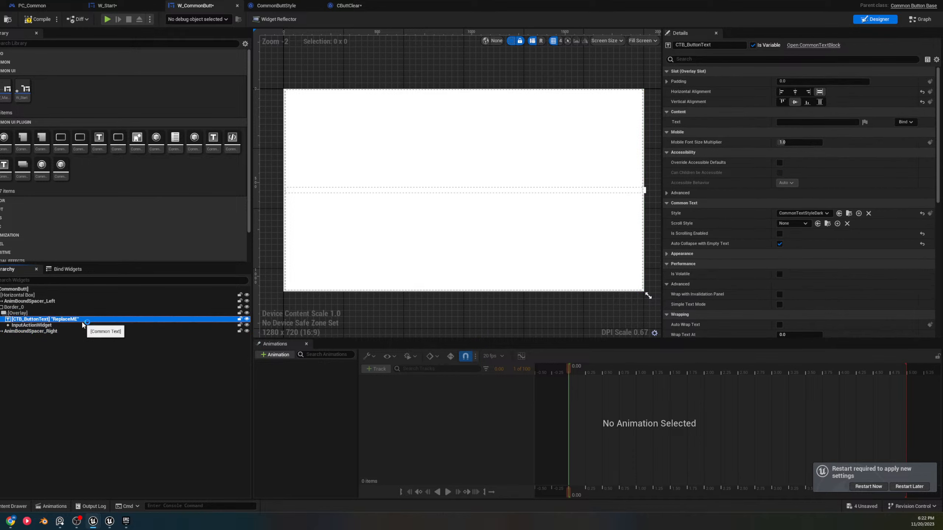
pyautogui.click(59, 290)
pyautogui.click(54, 301)
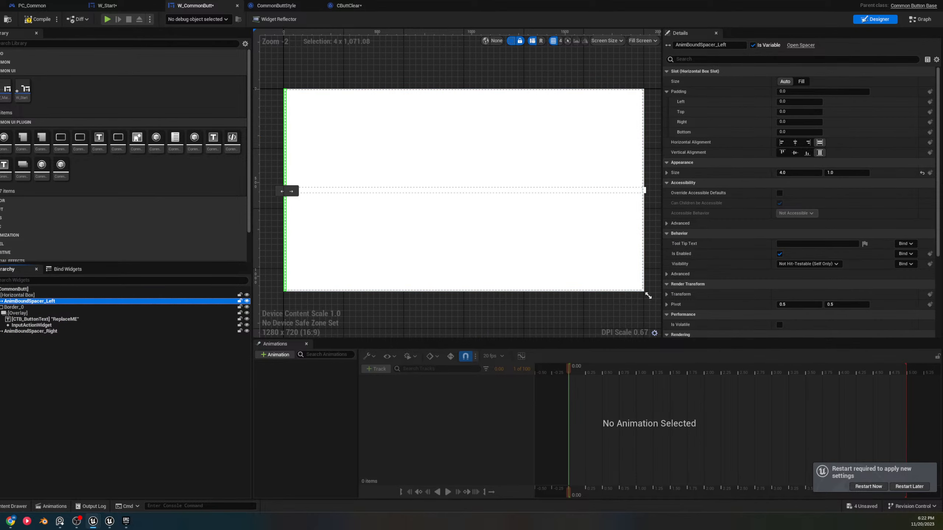
pyautogui.click(34, 18)
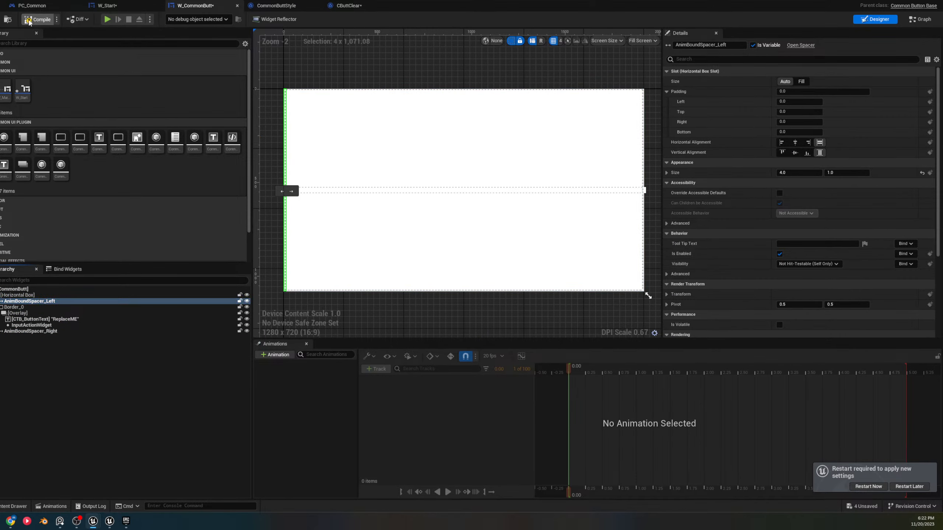
# Check the PC_Common event graph, then return to the W_Start designer and select its Start button
pyautogui.click(71, 6)
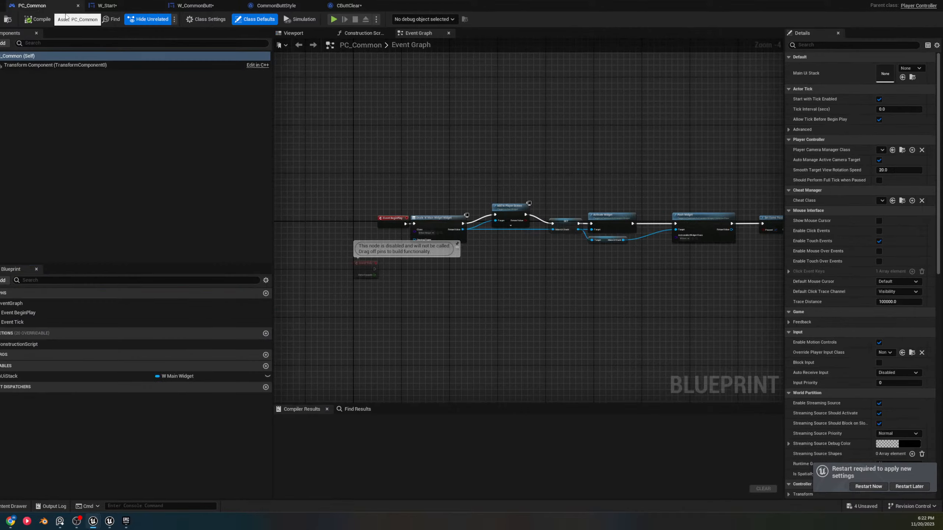
pyautogui.click(108, 6)
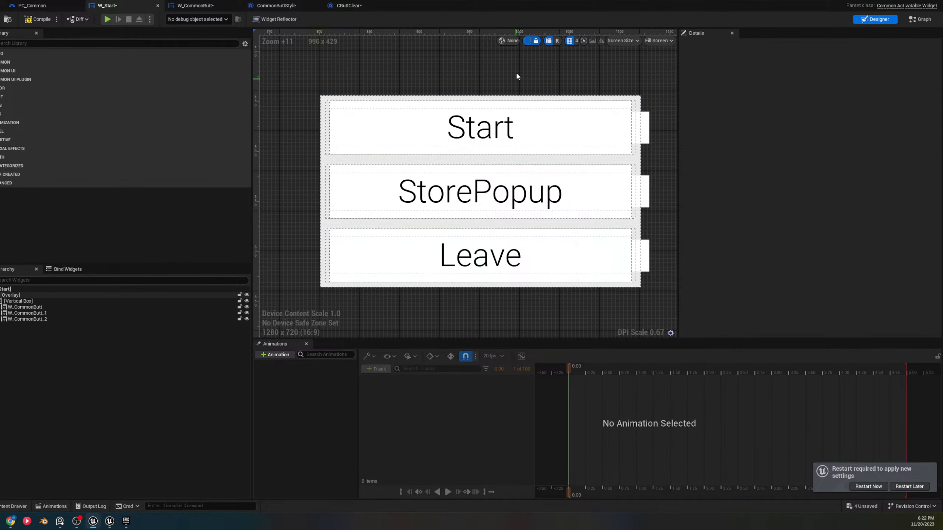
pyautogui.click(558, 130)
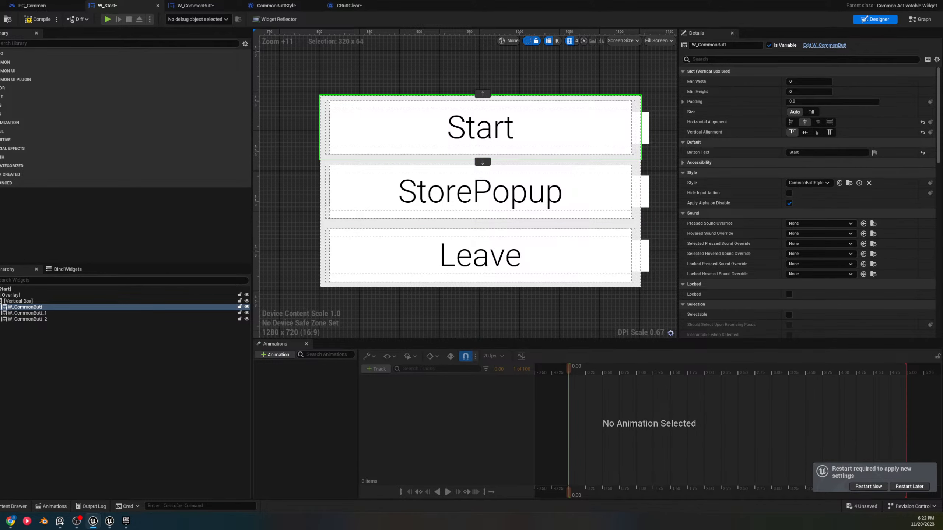
# Switch to the Unreal project with the Testing level and browse its content to Widgets/UITextures/InputIcons
pyautogui.doubleClick(543, 399)
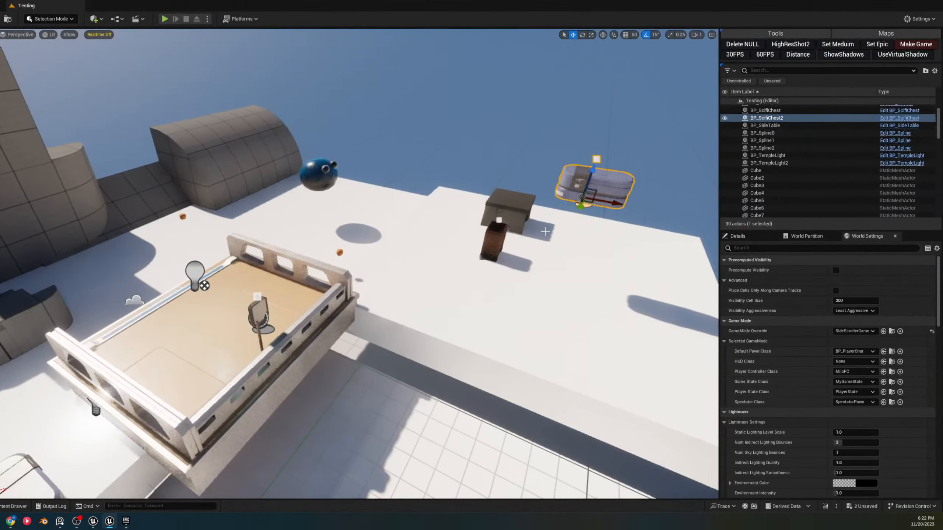
pyautogui.click(13, 506)
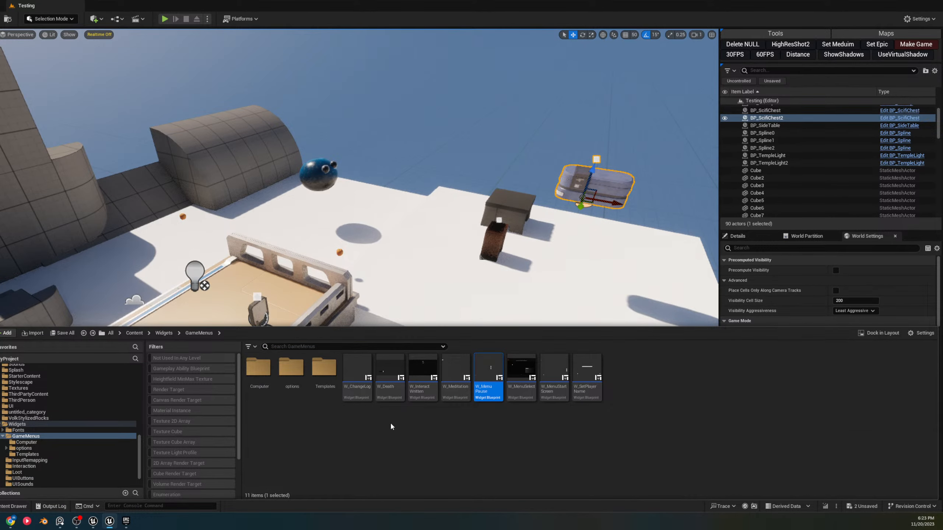
pyautogui.scroll(-2, 56, 431)
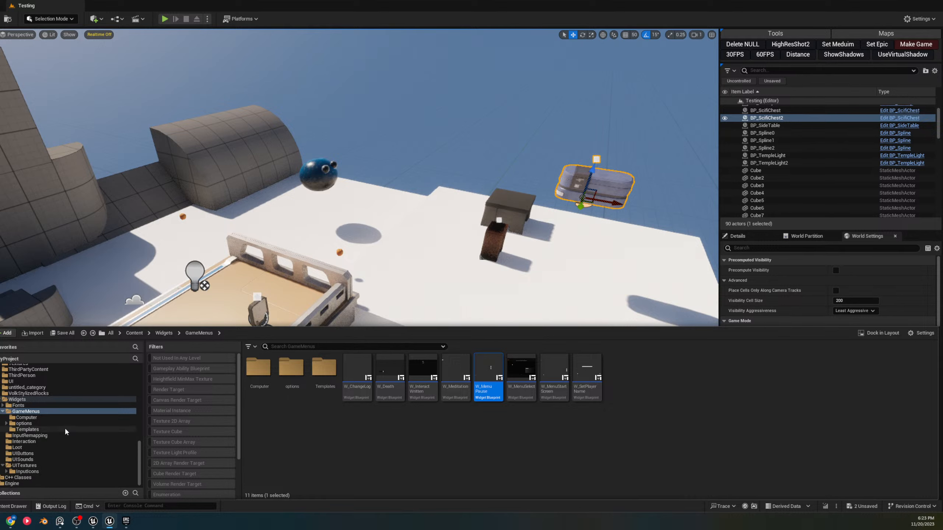
pyautogui.click(49, 465)
pyautogui.click(46, 471)
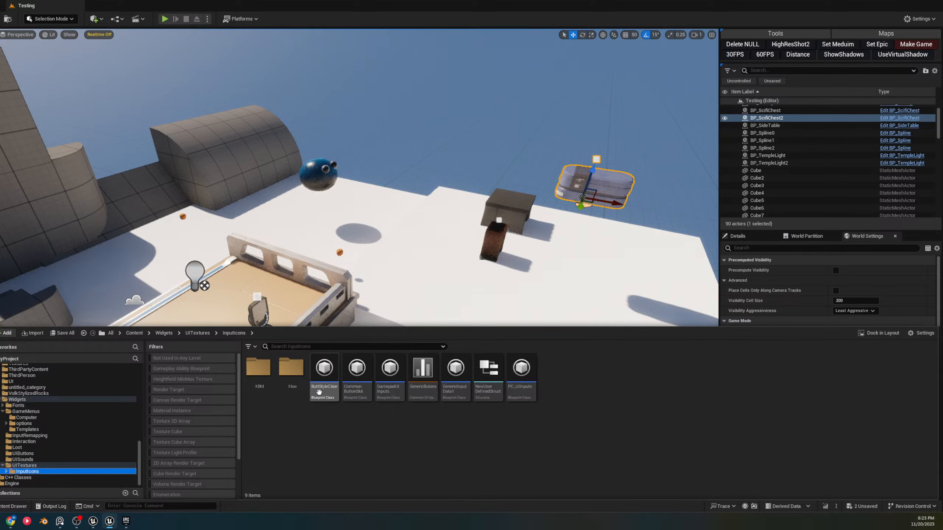
pyautogui.click(393, 399)
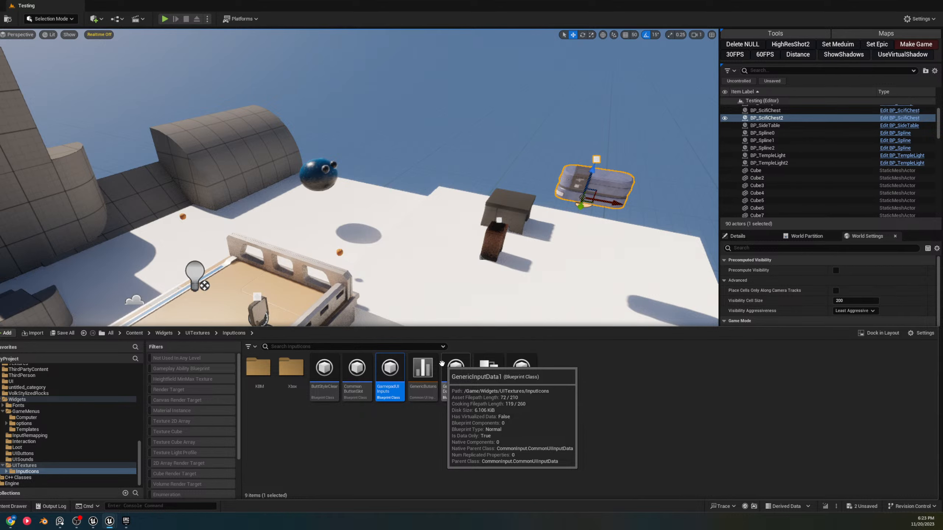
pyautogui.hotkey('ctrl', 'space')
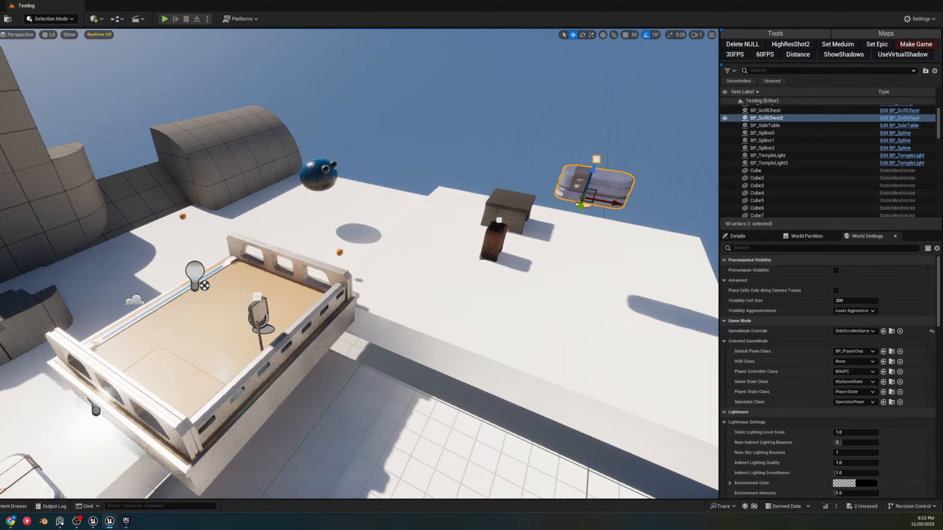
pyautogui.moveTo(543, 273); pyautogui.dragTo(548, 285, button='right')
pyautogui.hotkey('ctrl', 'space')
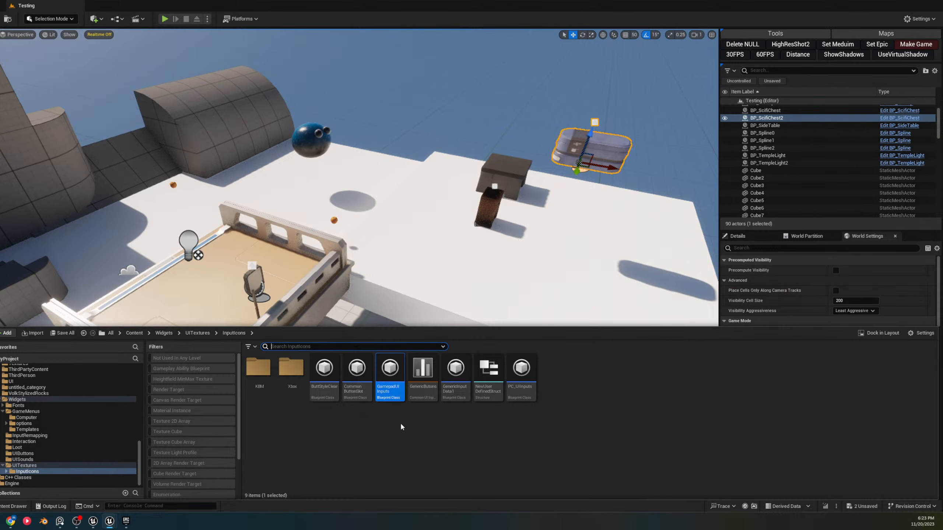
pyautogui.rightClick(392, 409)
pyautogui.moveTo(482, 371)
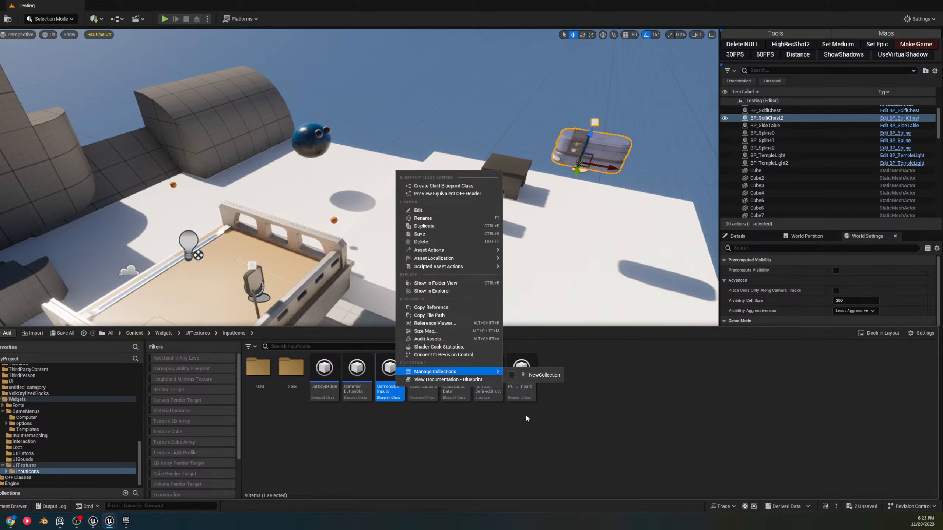
# Migrate the PC_UIInputs and GamepadUIInputs blueprints with the KBM and Xbox folders, saving the modified assets and accepting the full asset list
pyautogui.click(527, 399)
pyautogui.press('F2')
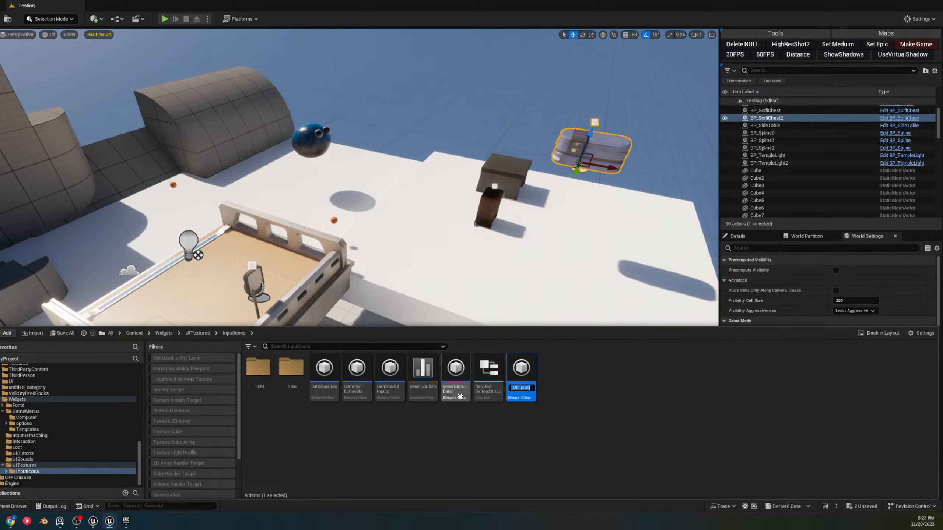
pyautogui.press('Return')
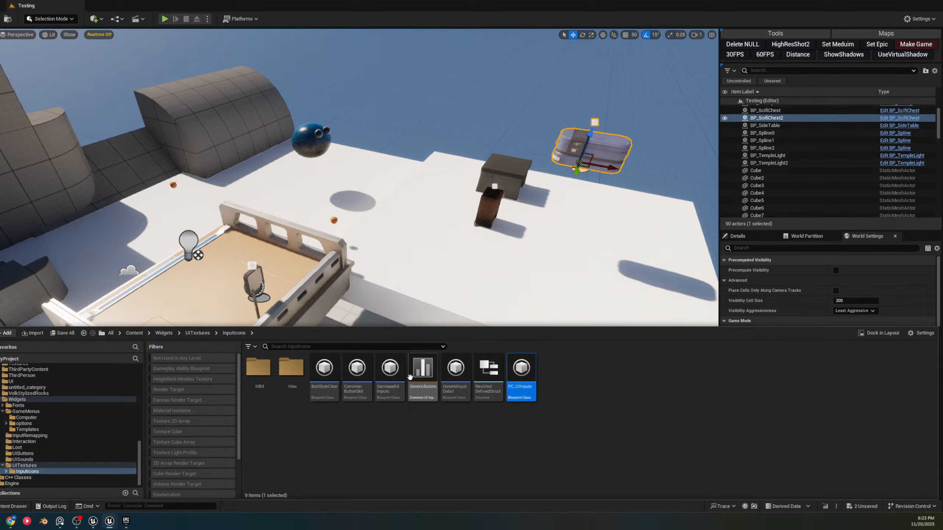
pyautogui.keyDown('ctrl'); pyautogui.click(395, 378); pyautogui.keyUp('ctrl')
pyautogui.rightClick(393, 372)
pyautogui.keyDown('ctrl'); pyautogui.click(292, 369); pyautogui.keyUp('ctrl')
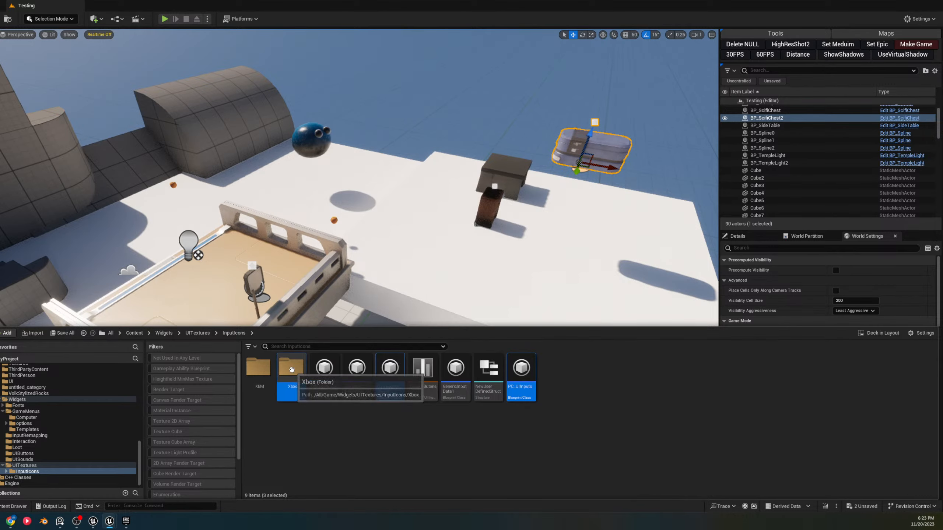
pyautogui.keyDown('ctrl'); pyautogui.click(262, 367); pyautogui.keyUp('ctrl')
pyautogui.rightClick(273, 363)
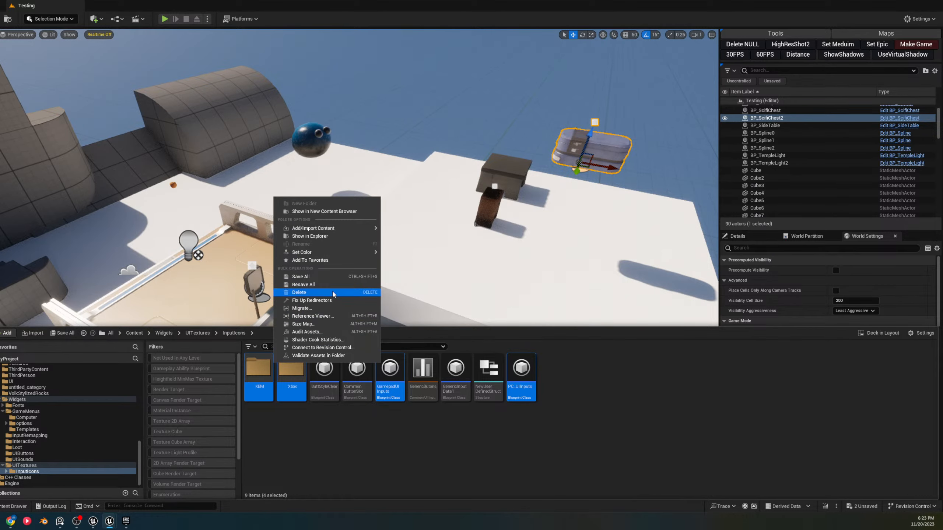
pyautogui.click(340, 309)
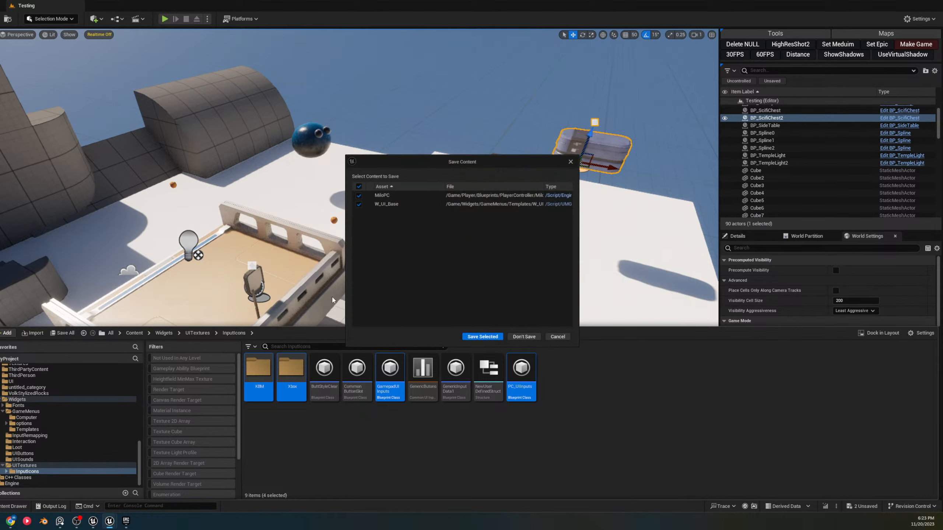
pyautogui.click(483, 340)
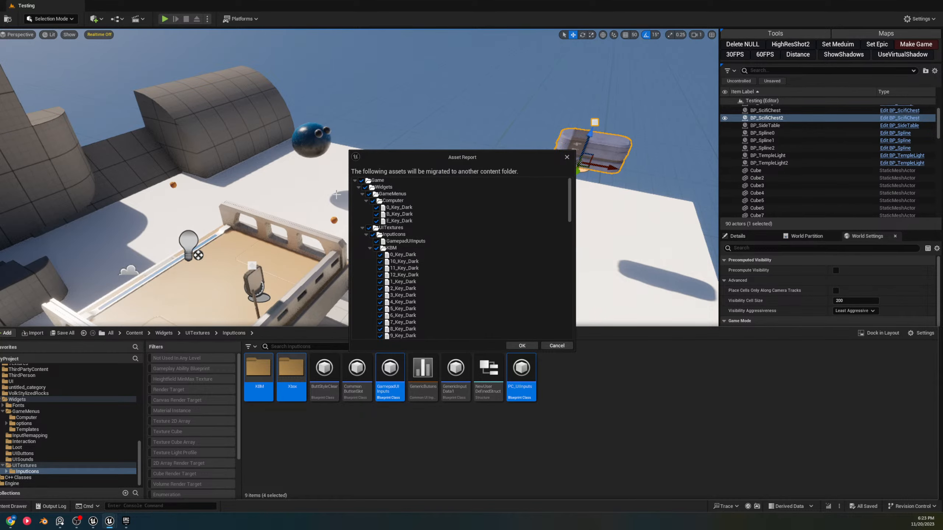
pyautogui.click(522, 346)
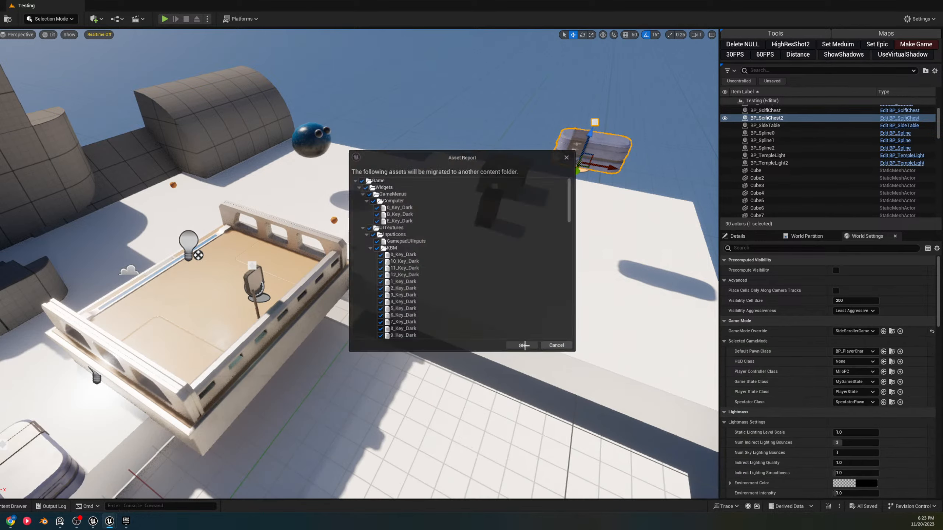
# Choose Projects/InputProject/VK_CommonInput/Content as the migration destination, then save the Testing map while closing that project
pyautogui.moveTo(190, 3); pyautogui.dragTo(623, 83)
pyautogui.click(561, 99)
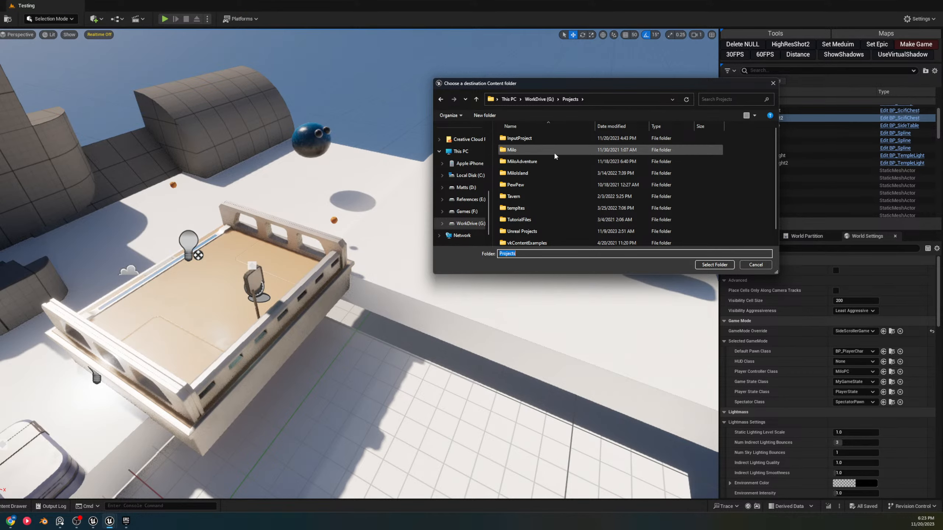
pyautogui.doubleClick(562, 138)
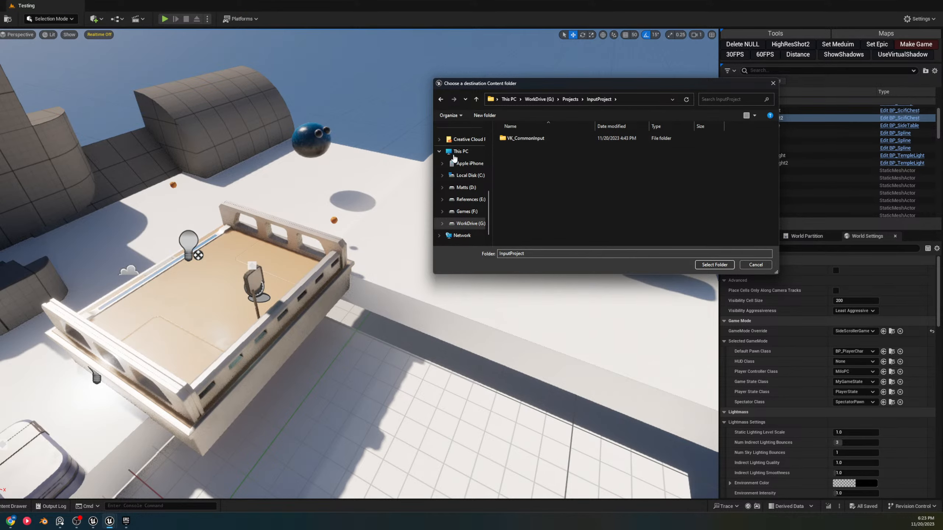
pyautogui.doubleClick(586, 139)
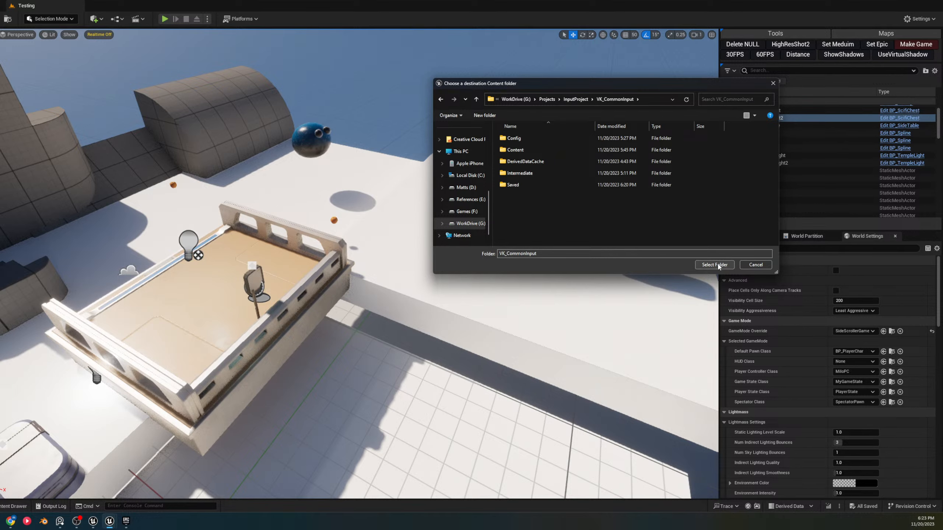
pyautogui.doubleClick(566, 150)
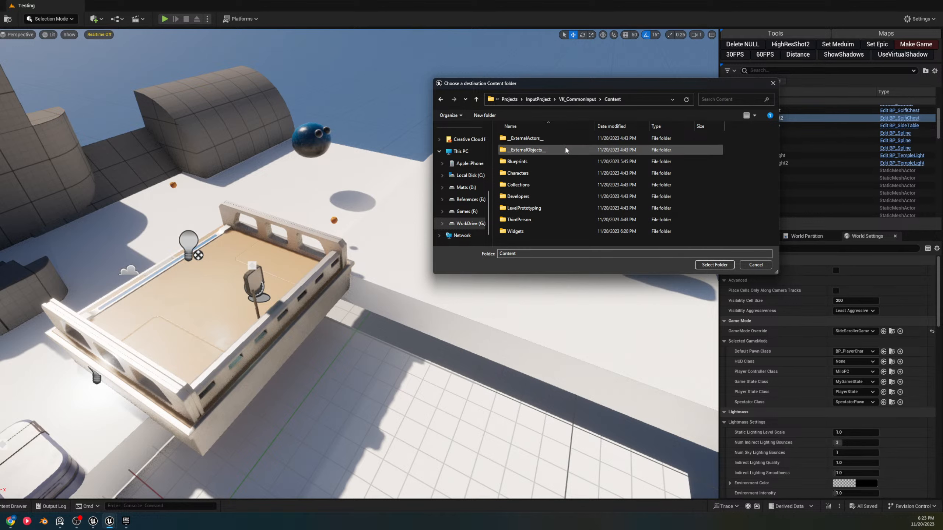
pyautogui.click(714, 264)
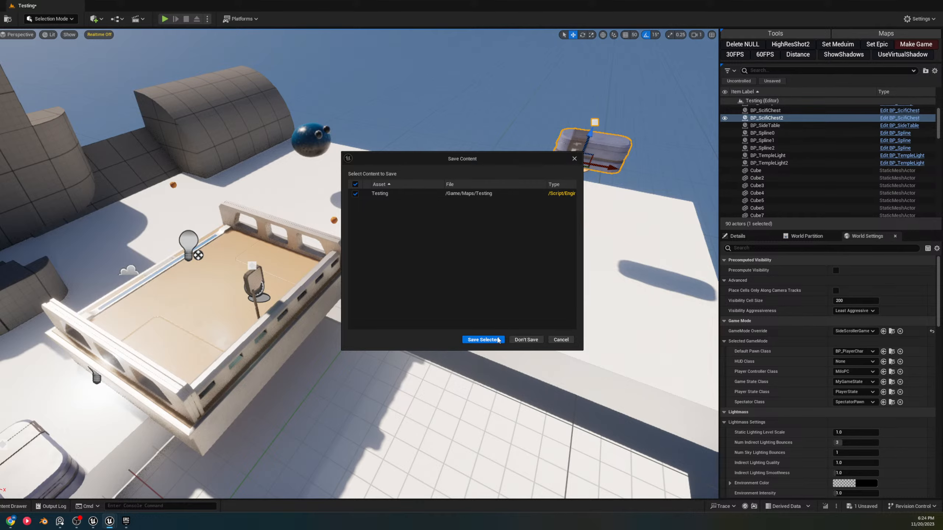
pyautogui.click(494, 337)
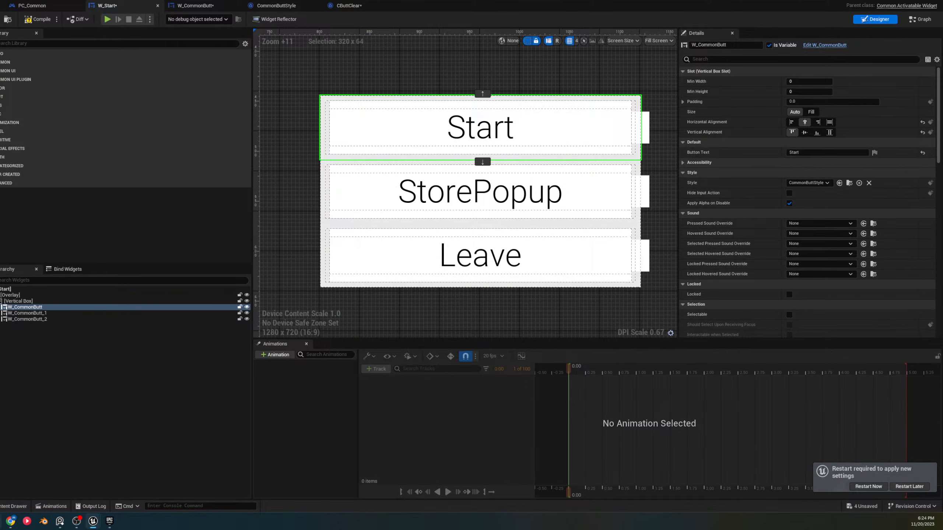
pyautogui.click(26, 1)
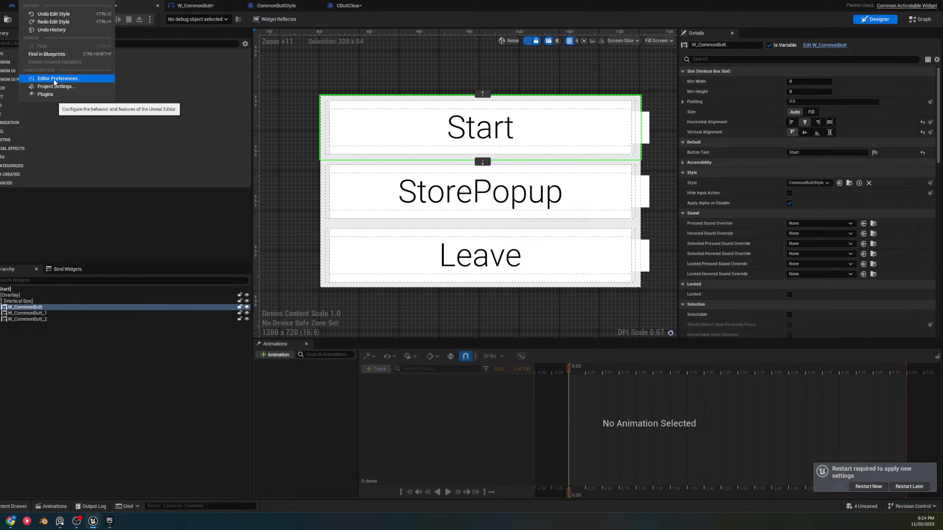
pyautogui.click(54, 80)
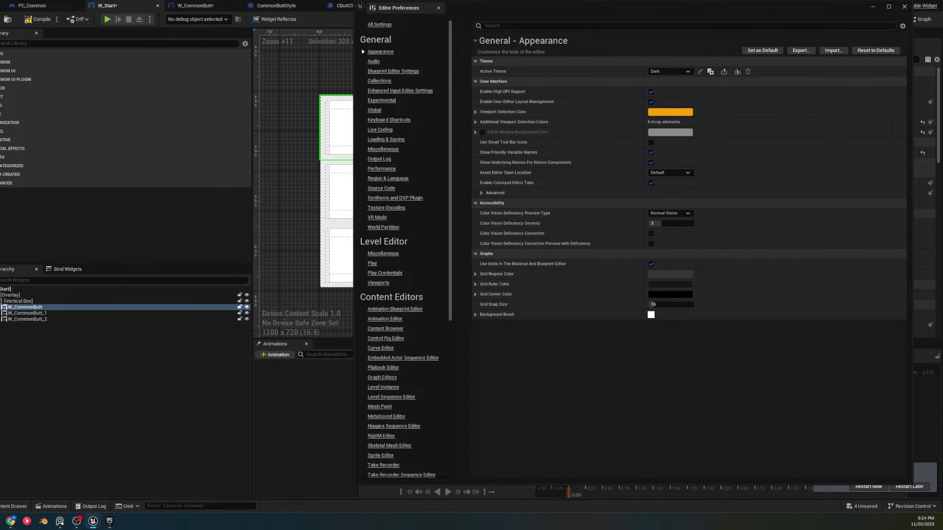
pyautogui.click(904, 8)
# Bring up the Common Input Settings page in the project settings
pyautogui.click(24, 1)
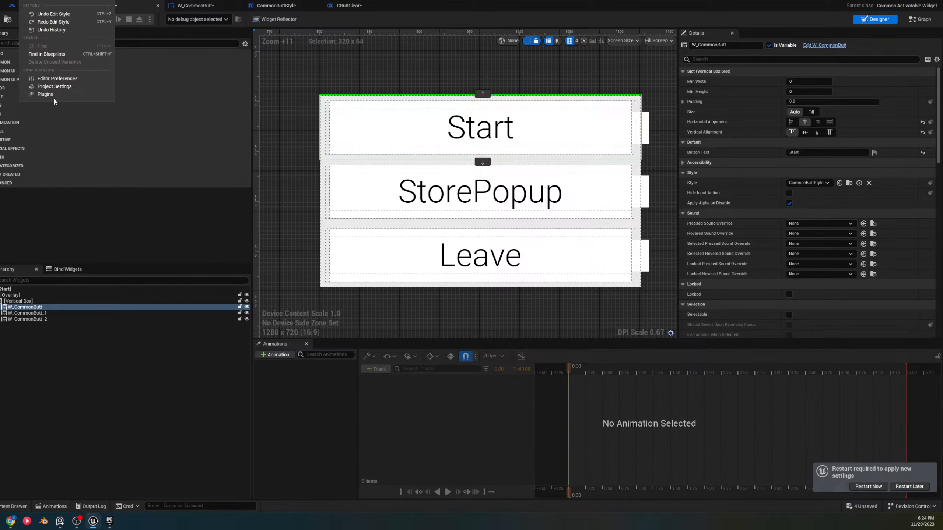
pyautogui.click(59, 88)
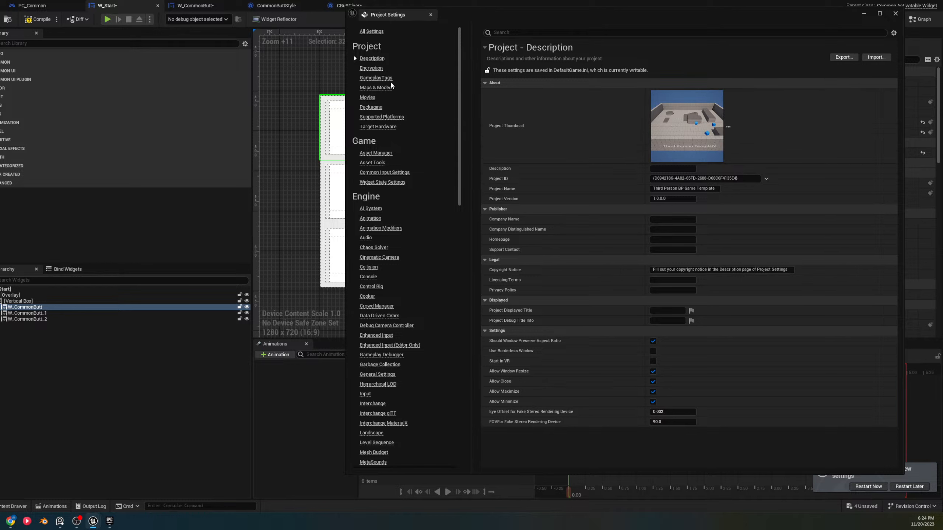
pyautogui.click(390, 172)
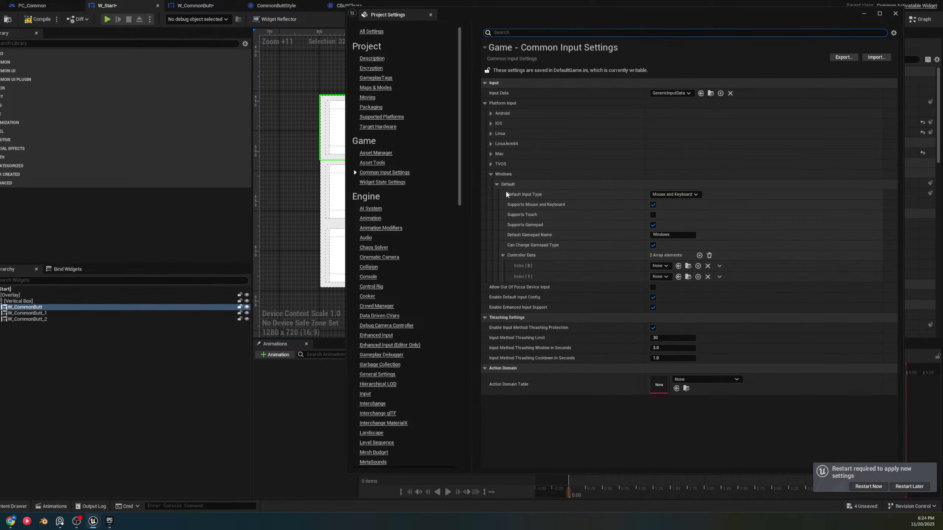
# Check the classes offered for the Windows controller data entries and the input data in the Common Input Settings
pyautogui.click(659, 266)
pyautogui.click(641, 270)
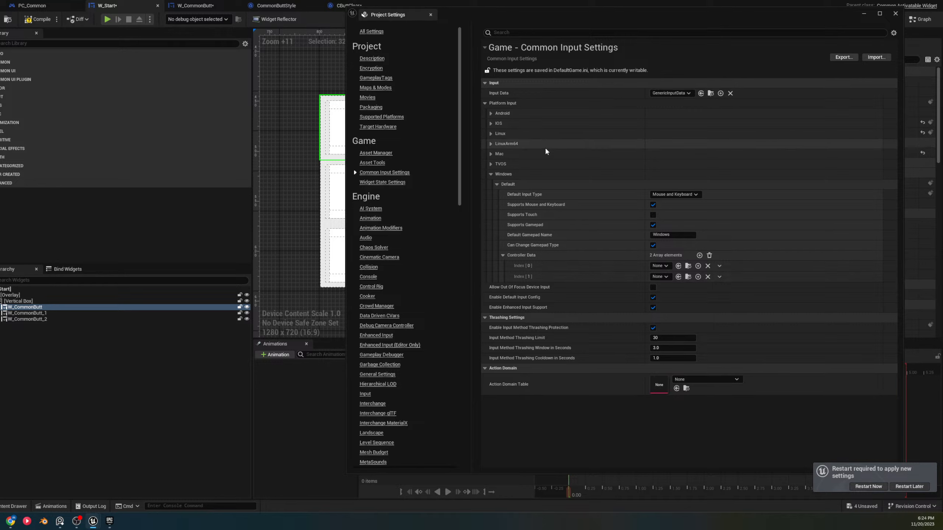
pyautogui.click(670, 93)
pyautogui.click(631, 130)
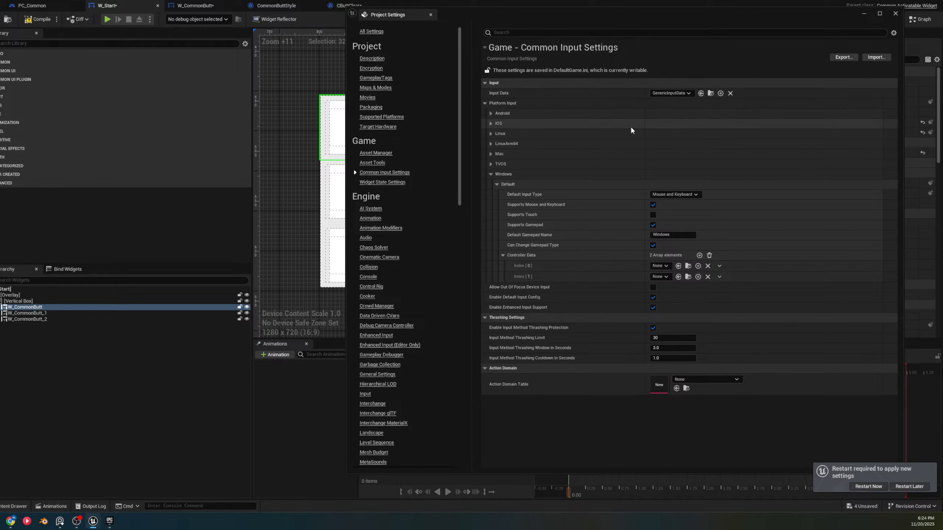
pyautogui.click(662, 278)
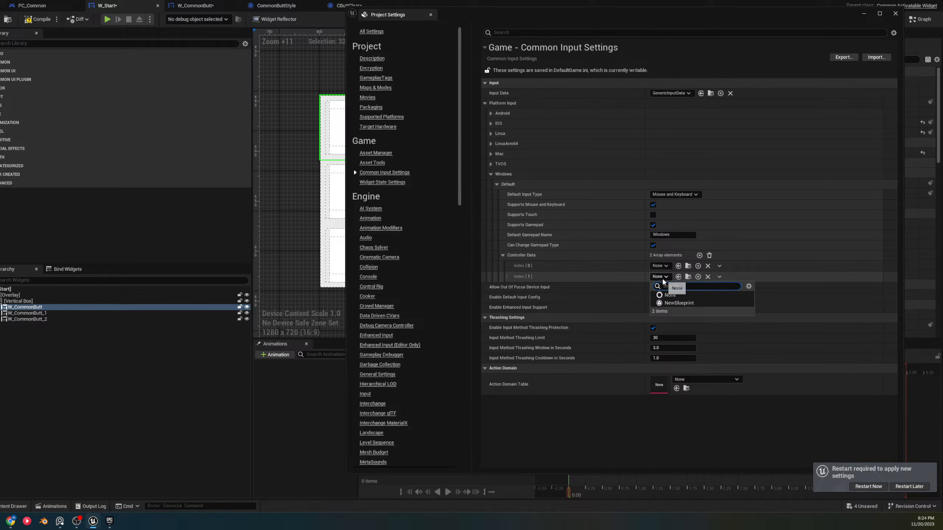
pyautogui.click(662, 278)
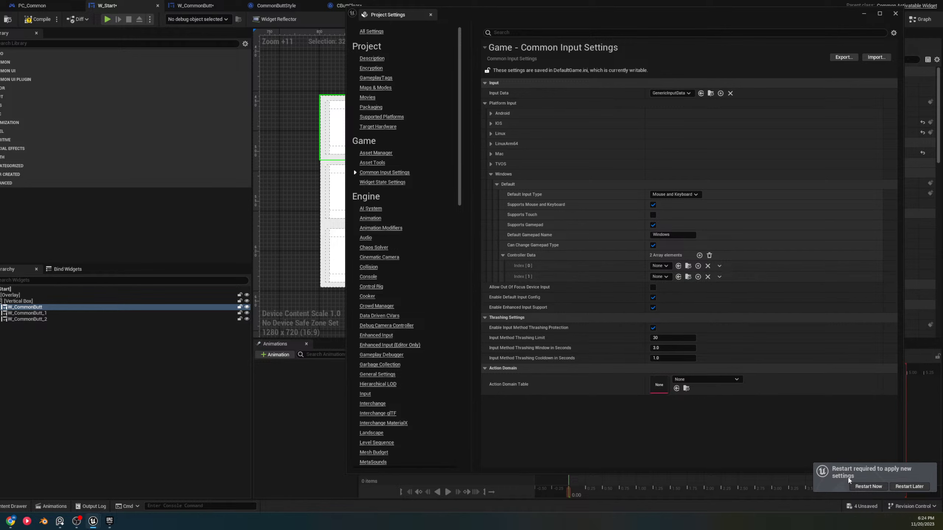
# Restart the editor to apply the new settings, saving CButtClear, W_CommonButt, W_MainWidget and W_Start
pyautogui.click(864, 487)
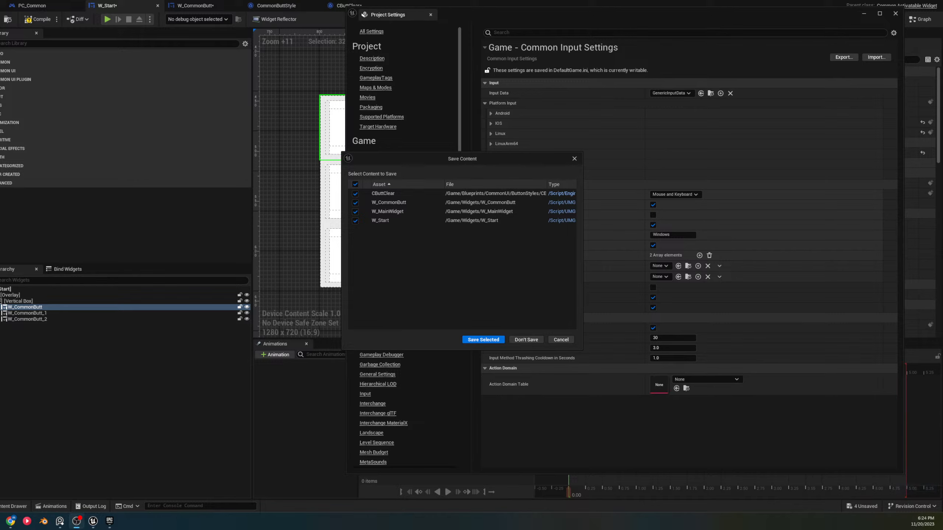
pyautogui.click(483, 340)
pyautogui.moveTo(659, 257)
pyautogui.mouseDown()
pyautogui.moveTo(658, 242)
pyautogui.moveTo(683, 271)
pyautogui.mouseUp()
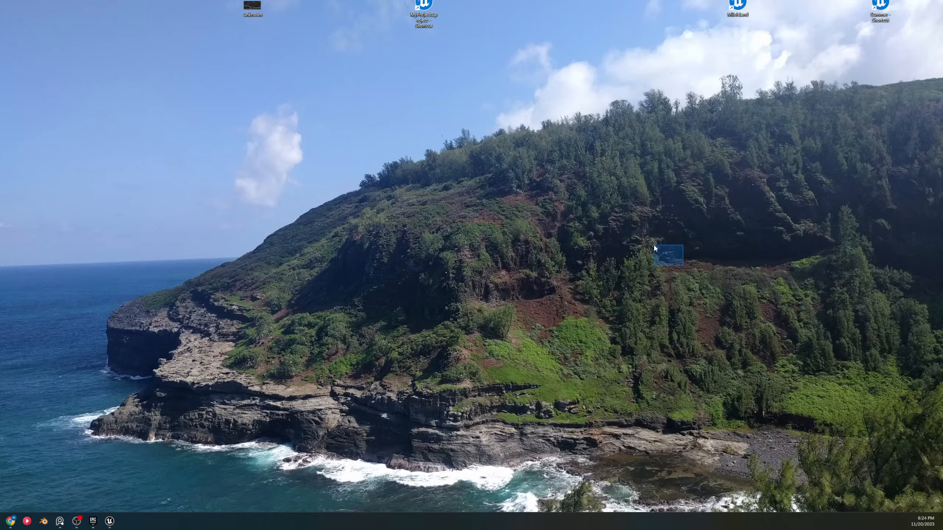
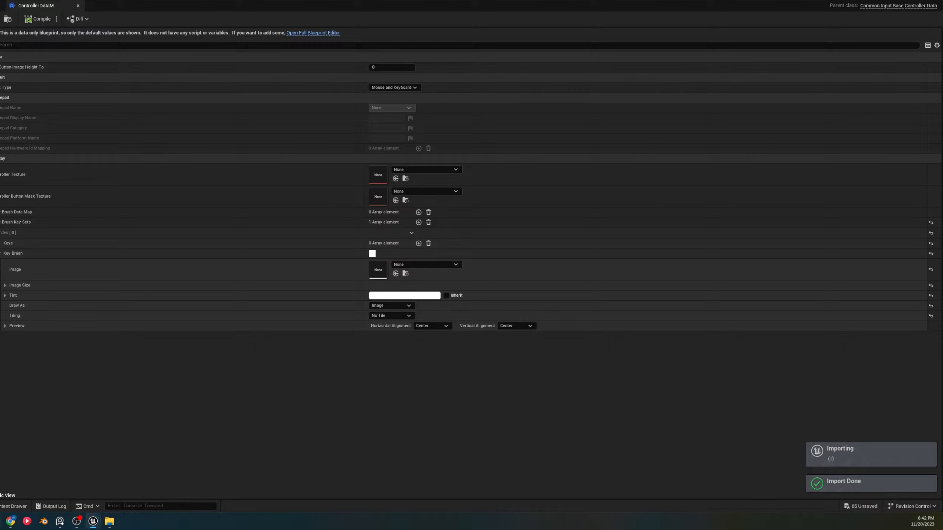
# Try to save all imported key textures in Widgets/UITextures/InputIcons/KBM, retrying the 0_Key_Dark asset
pyautogui.click(23, 506)
pyautogui.scroll(-5, 572, 441)
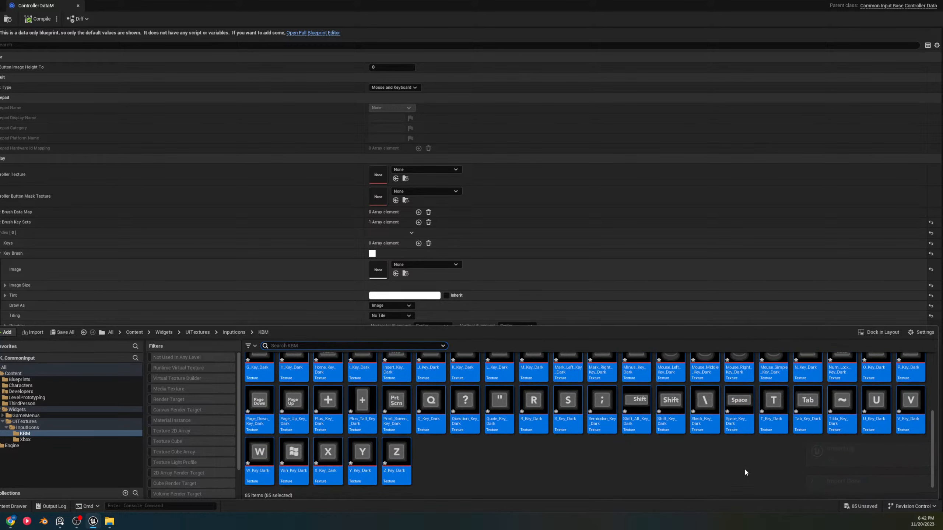
pyautogui.scroll(2, 743, 467)
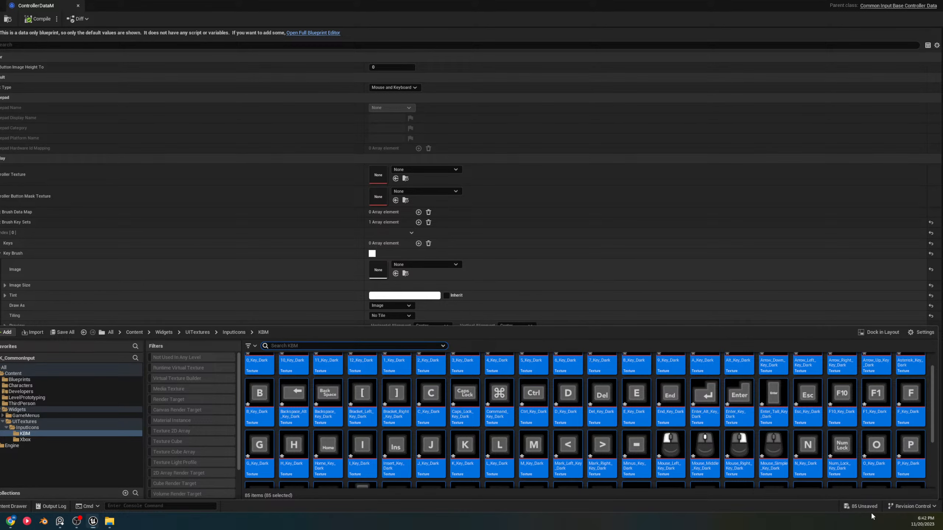
pyautogui.click(861, 506)
pyautogui.click(527, 337)
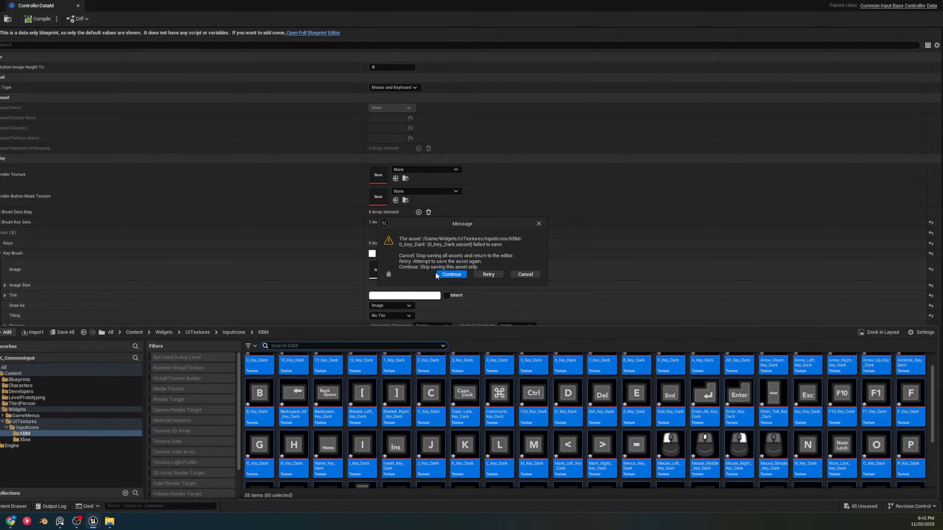
pyautogui.click(488, 275)
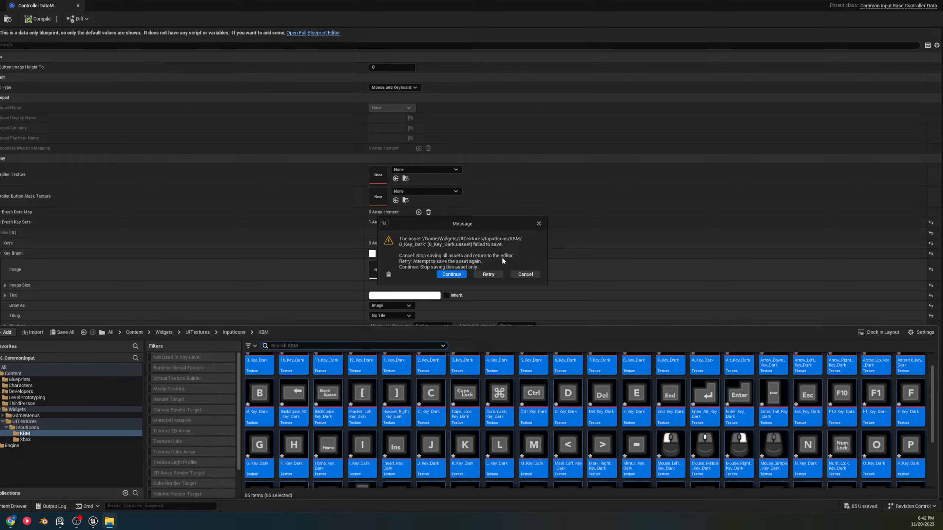
# Skip the unsaved KBM key textures one after another up to Caps_Lock_Key_Dark, and cancel the rest of the save
pyautogui.click(451, 274)
pyautogui.click(452, 274)
pyautogui.click(451, 274)
pyautogui.click(452, 274)
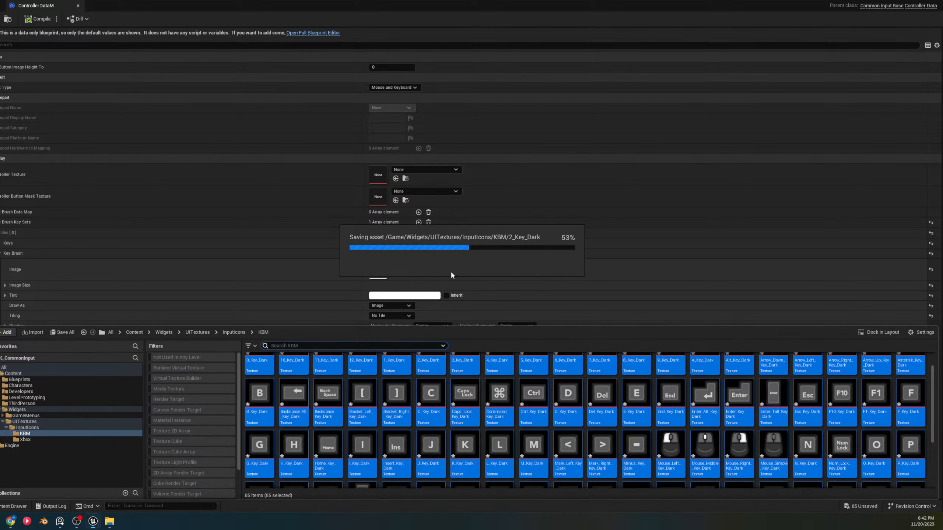
pyautogui.click(452, 273)
pyautogui.click(452, 273)
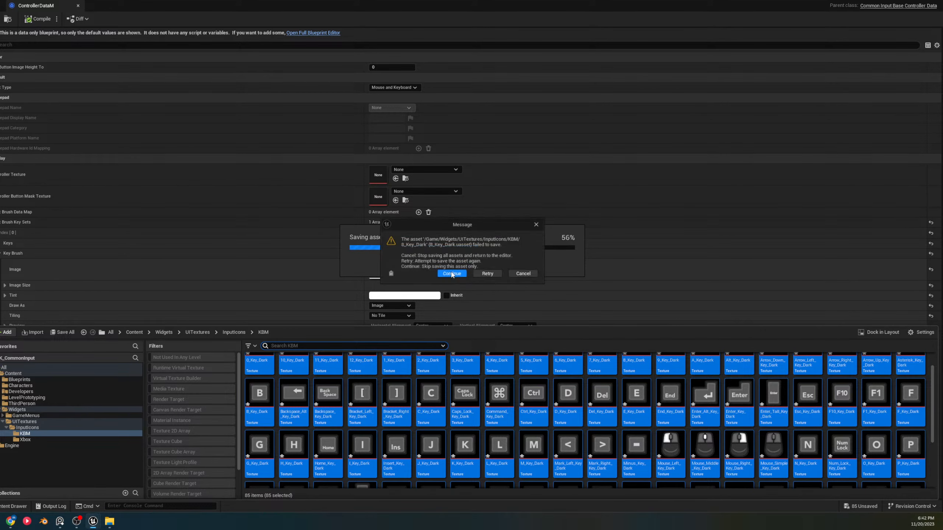
pyautogui.click(452, 274)
pyautogui.click(451, 273)
pyautogui.click(453, 274)
pyautogui.click(453, 274)
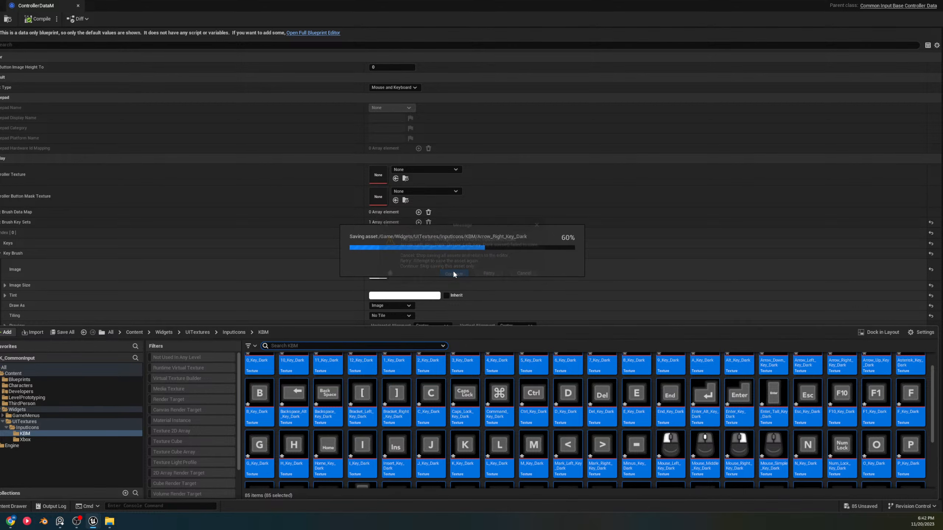
pyautogui.click(453, 274)
pyautogui.click(454, 274)
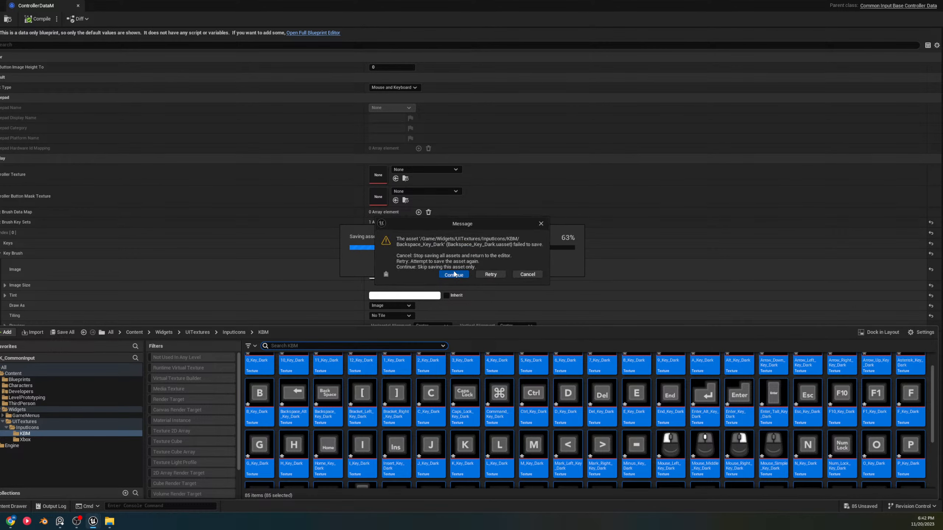
pyautogui.click(454, 274)
pyautogui.click(454, 274)
pyautogui.click(454, 274)
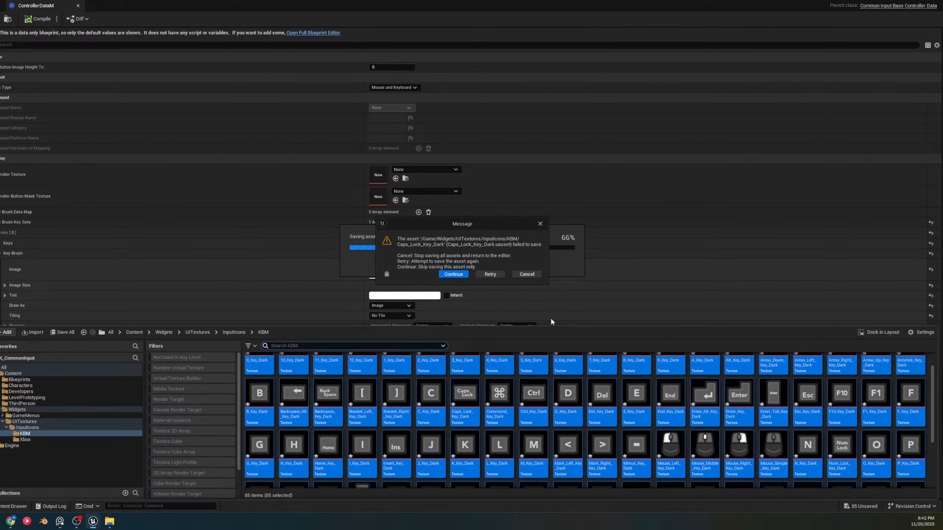
pyautogui.click(526, 274)
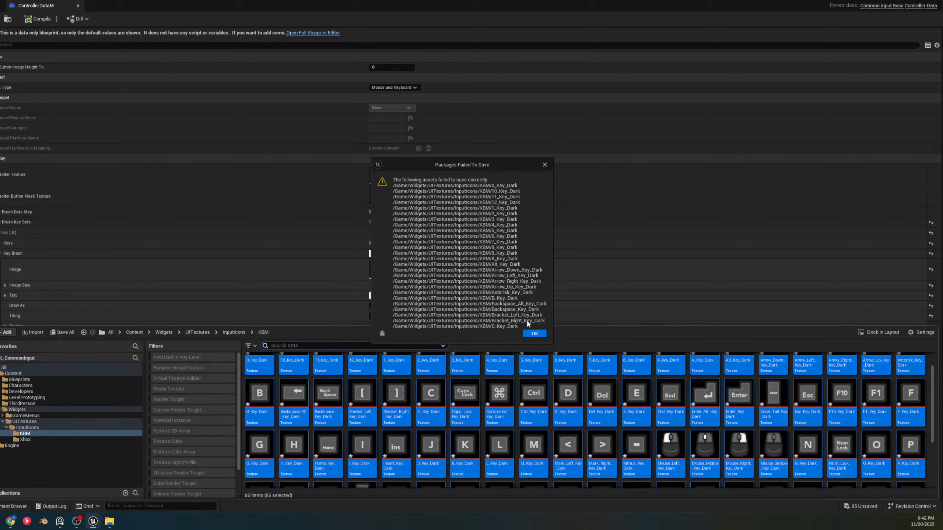
pyautogui.click(534, 333)
# Try once more to save all modified KBM key textures, and cancel at 0_Key_Dark
pyautogui.click(11, 505)
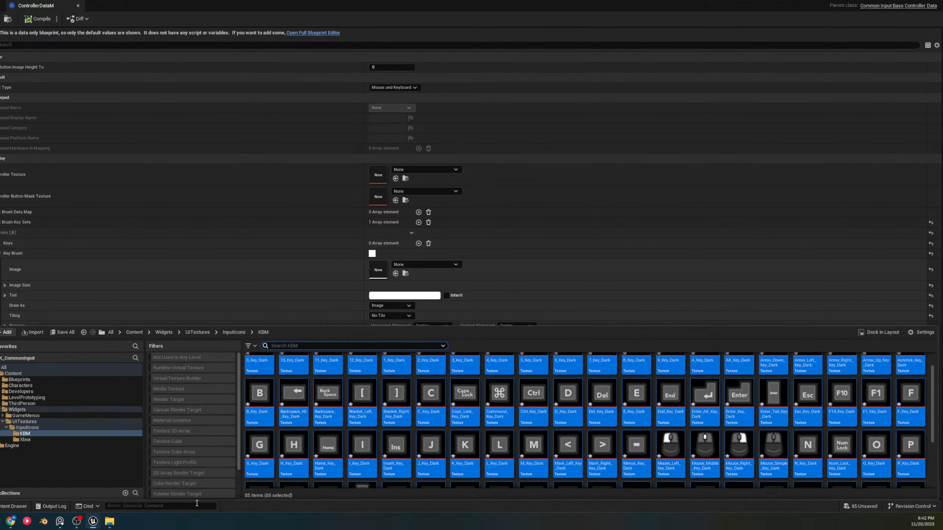
pyautogui.scroll(-6, 621, 442)
pyautogui.click(548, 437)
pyautogui.scroll(4, 698, 470)
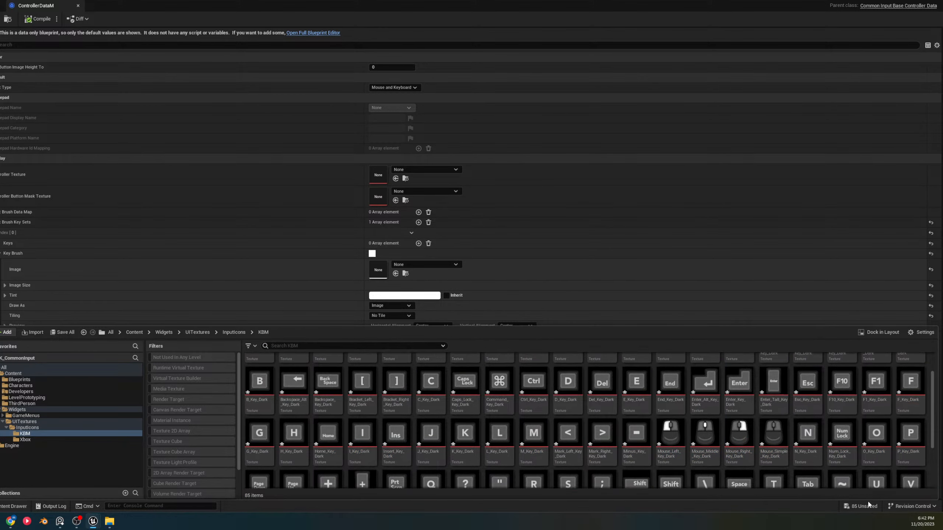
pyautogui.click(865, 505)
pyautogui.click(511, 340)
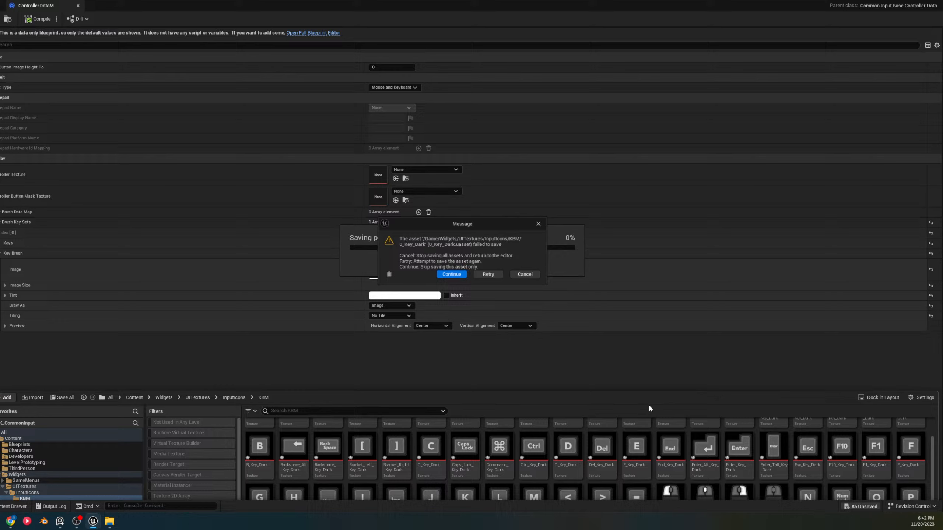
pyautogui.click(524, 274)
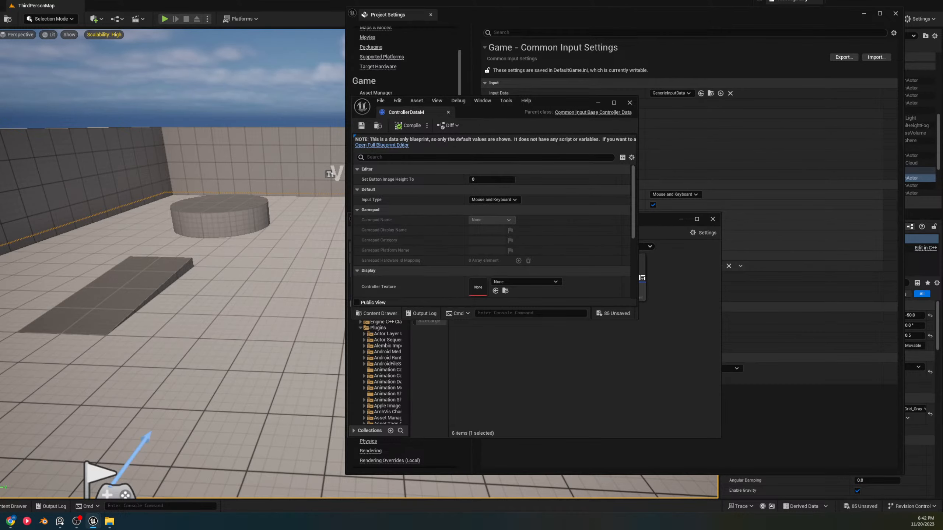
# Close the Project Settings and ControllerDataM windows, keeping the main level editor maximized
pyautogui.moveTo(384, 4); pyautogui.dragTo(426, 28)
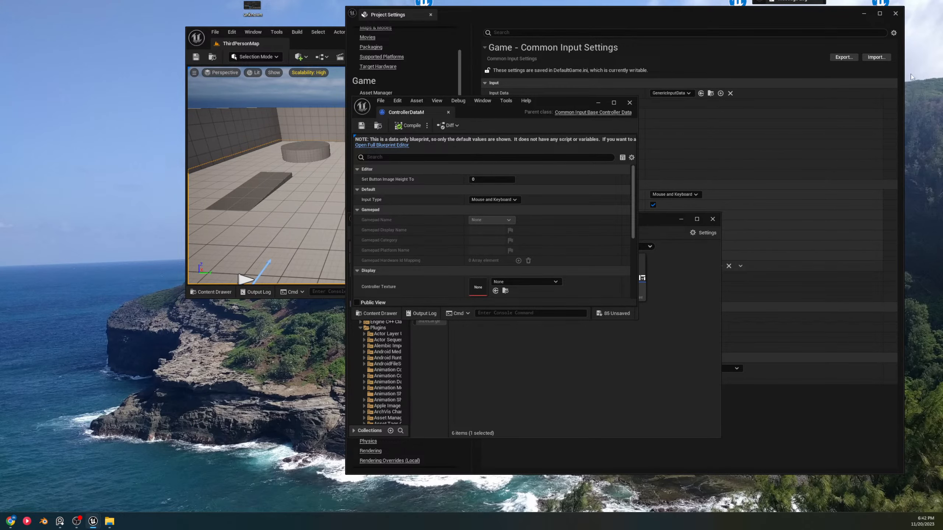
pyautogui.click(895, 14)
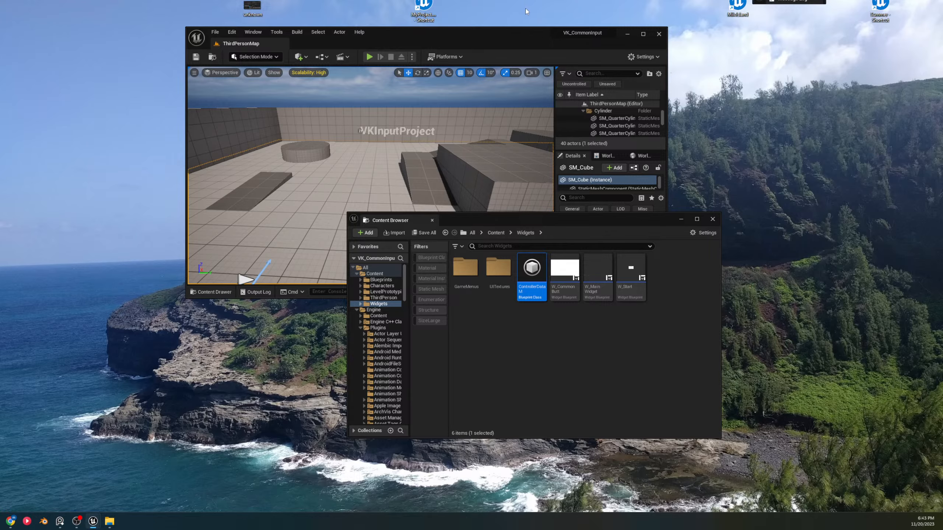
pyautogui.moveTo(541, 38); pyautogui.dragTo(557, 0)
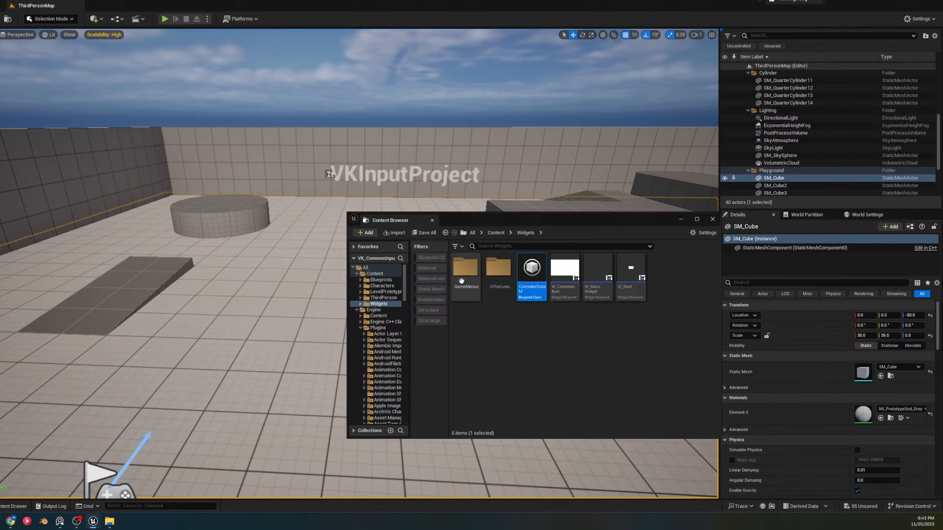
# Look through the project's Characters, Widgets/GameMenus and Blueprints/CommonUI folders, including ButtonStyles
pyautogui.click(386, 285)
pyautogui.click(388, 280)
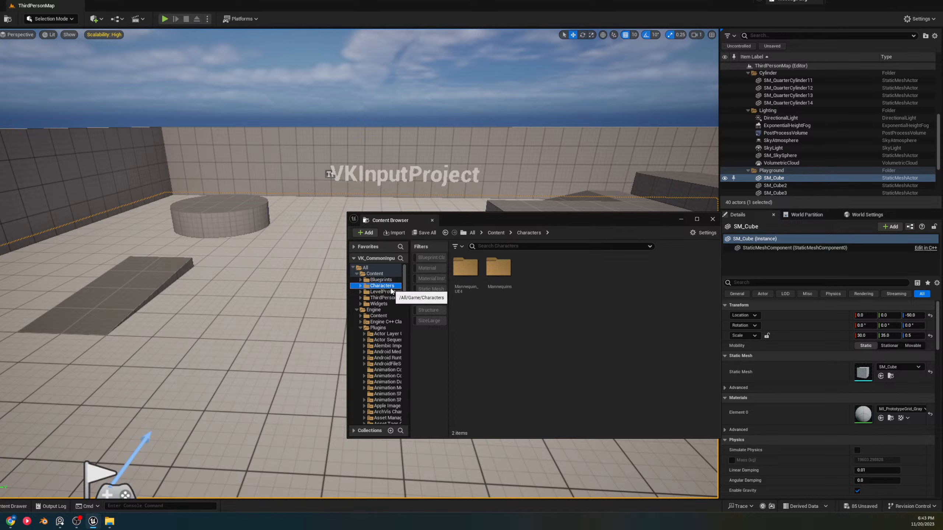
pyautogui.click(387, 303)
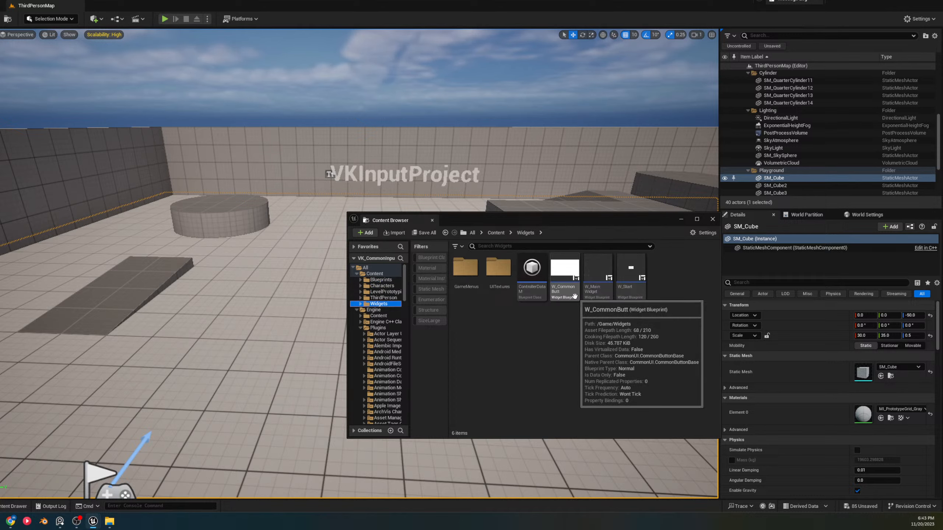
pyautogui.doubleClick(496, 293)
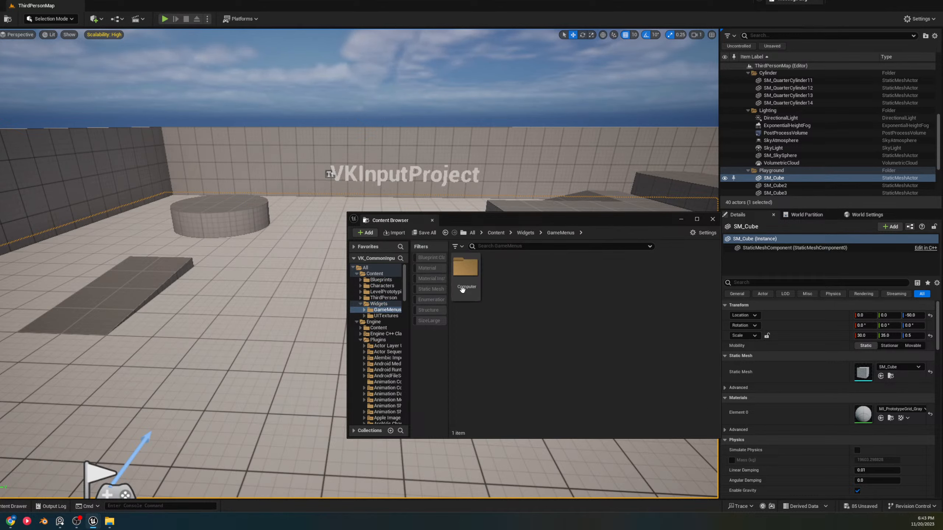
pyautogui.click(389, 285)
pyautogui.click(383, 279)
pyautogui.doubleClick(466, 274)
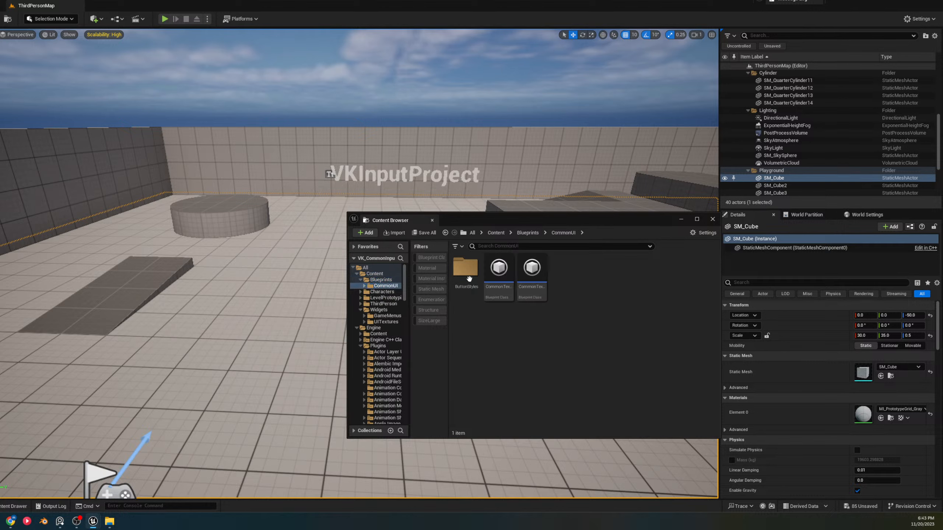
pyautogui.doubleClick(465, 286)
pyautogui.hotkey('alt', 'Left')
pyautogui.hotkey('alt', 'Left')
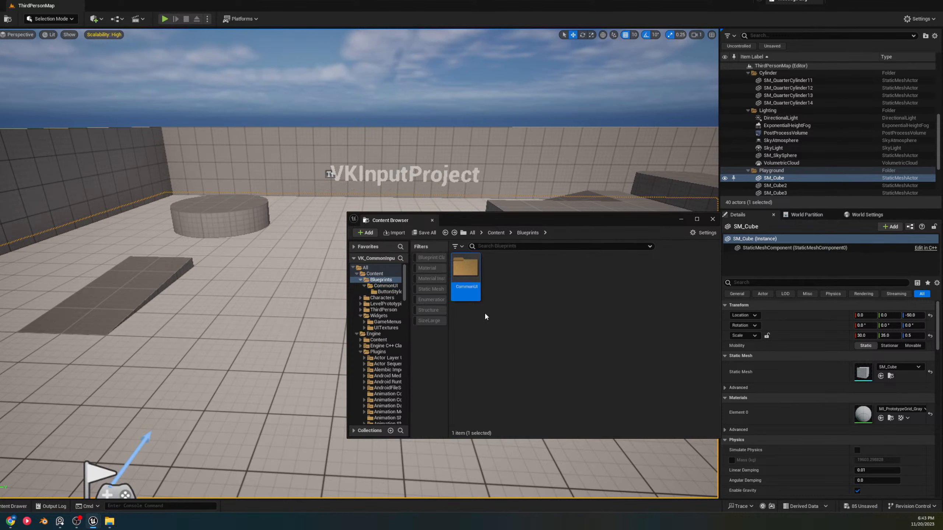
# Create a new folder inside the project's Widgets folder
pyautogui.click(380, 315)
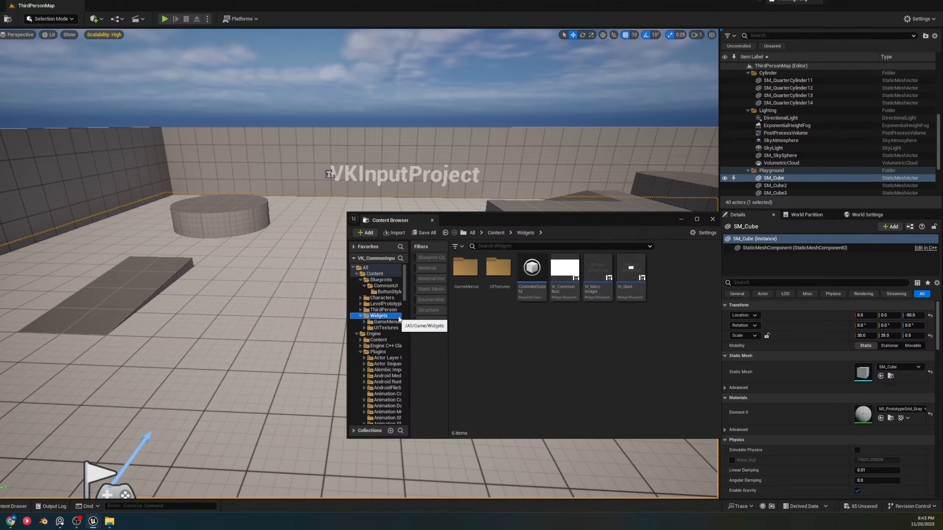
pyautogui.rightClick(564, 320)
pyautogui.moveTo(604, 178)
pyautogui.click(594, 85)
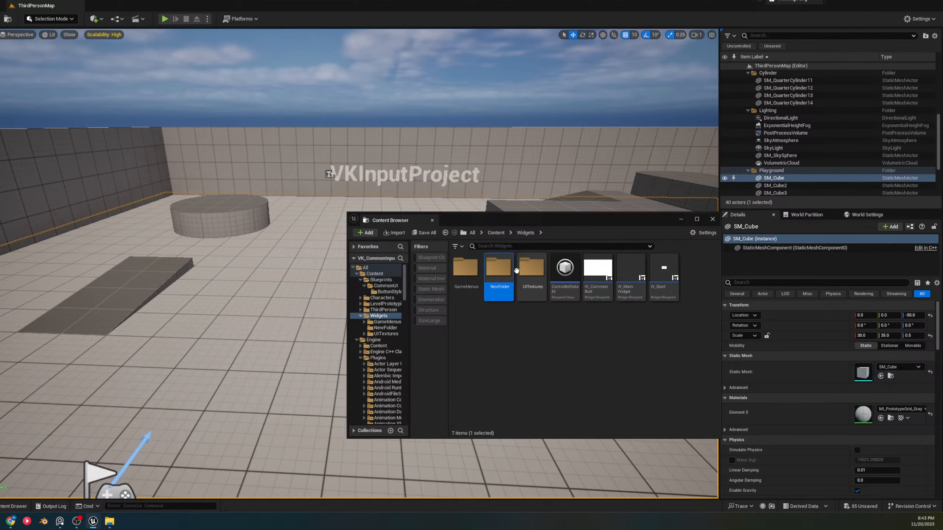
# Open the Widgets/UITextures/InputIcons/Xbox folder and examine the asset creation options available there
pyautogui.doubleClick(531, 267)
pyautogui.doubleClick(473, 280)
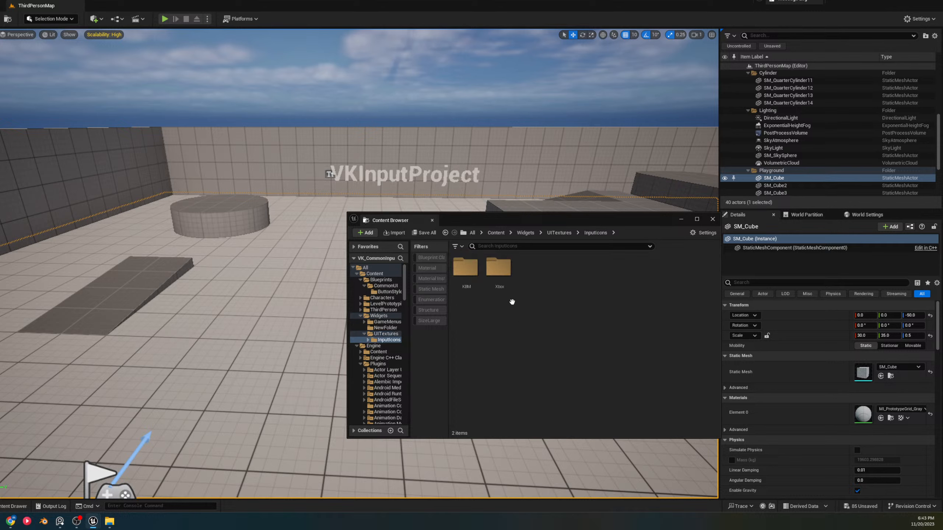
pyautogui.doubleClick(501, 274)
pyautogui.rightClick(588, 354)
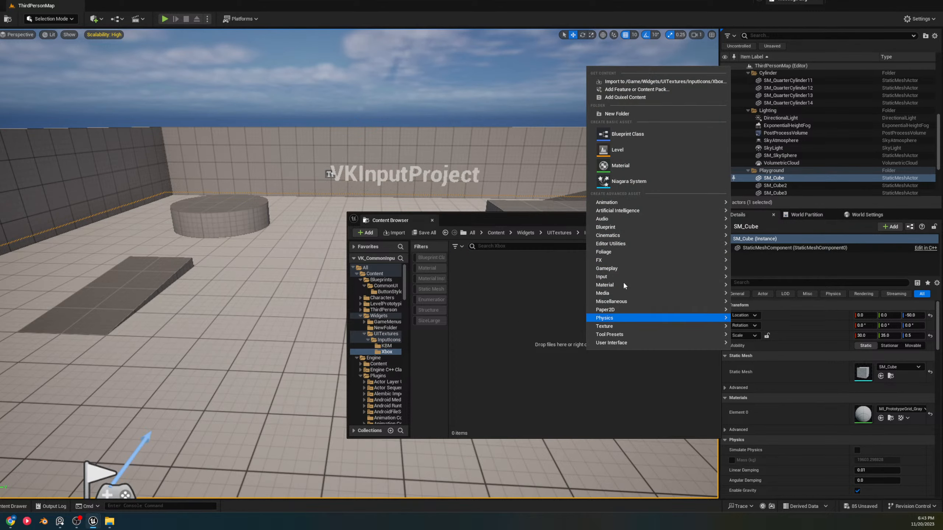
pyautogui.rightClick(480, 304)
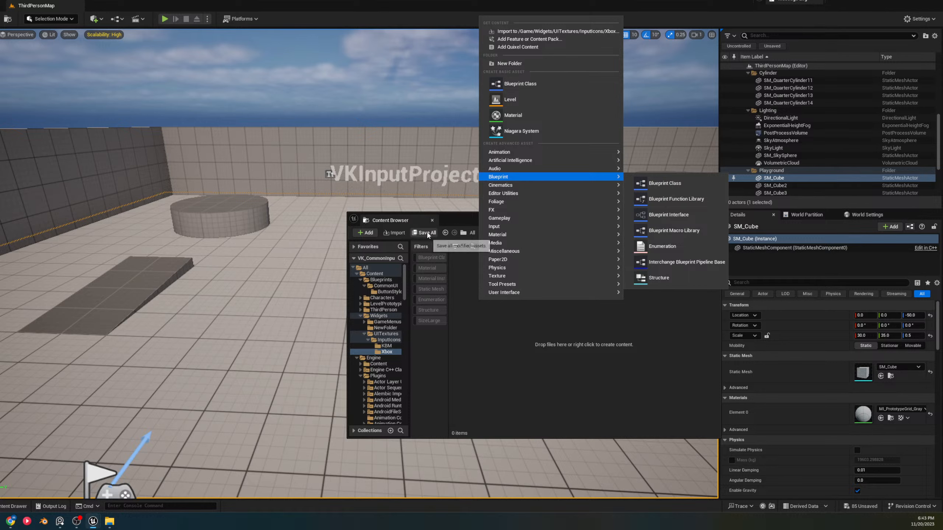
pyautogui.click(378, 347)
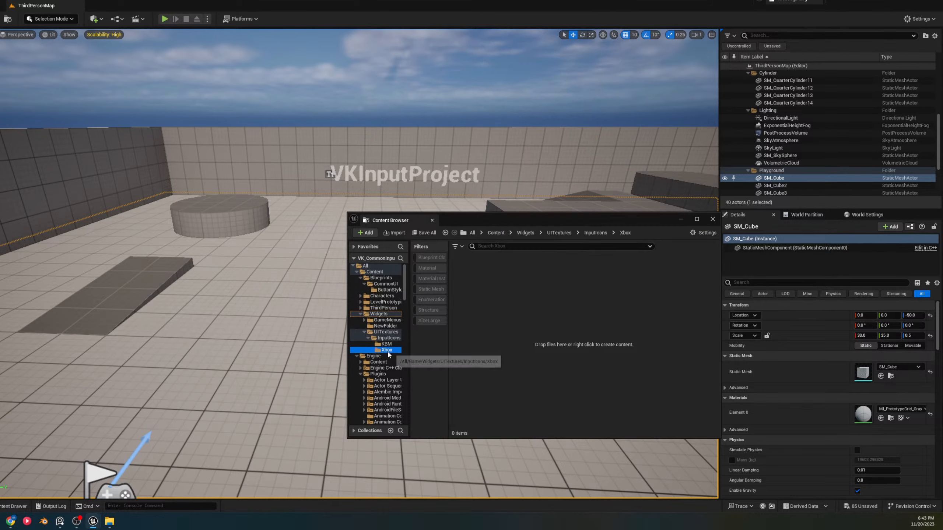
# Show the InputIcons/Xbox folder in File Explorer and delete all of its asset files
pyautogui.rightClick(386, 350)
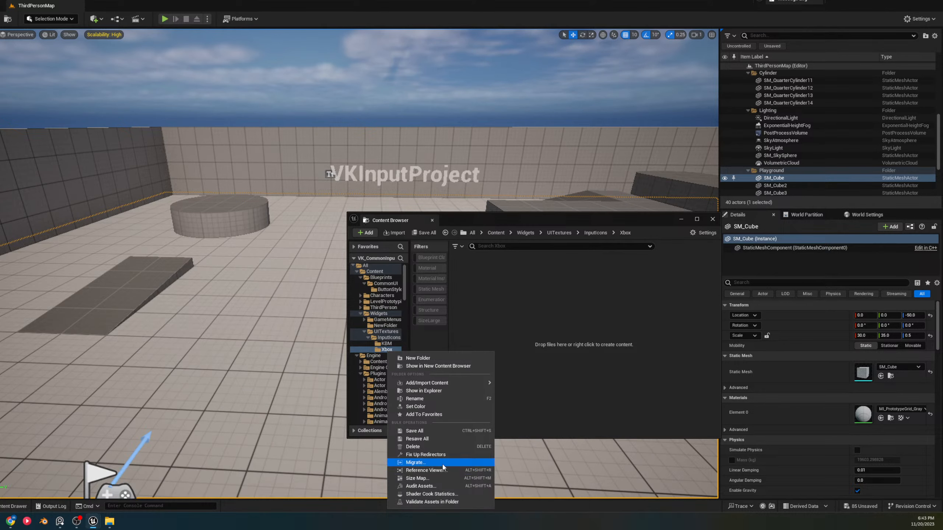
pyautogui.click(412, 391)
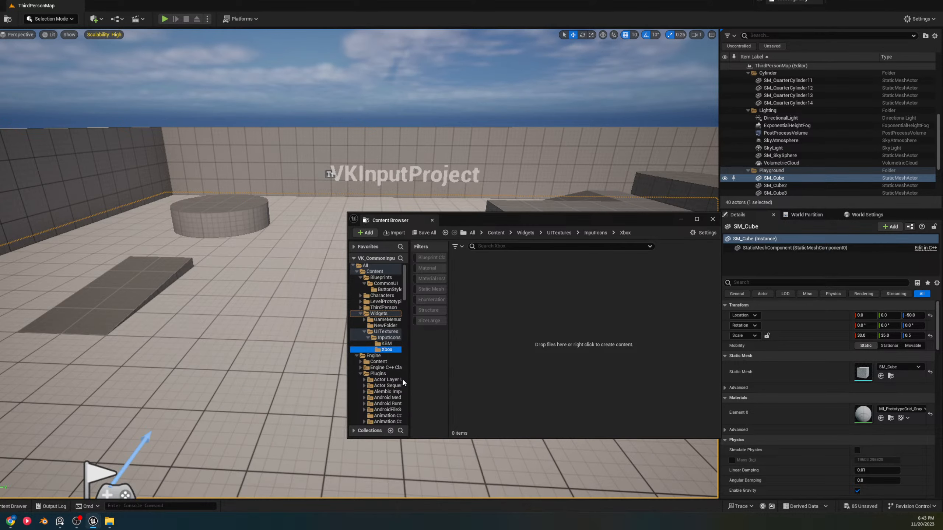
pyautogui.rightClick(384, 349)
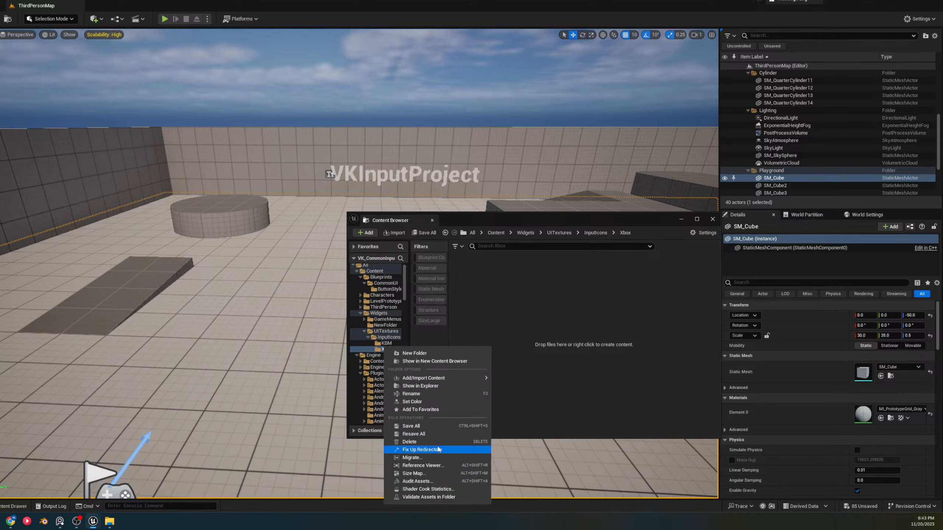
pyautogui.click(435, 386)
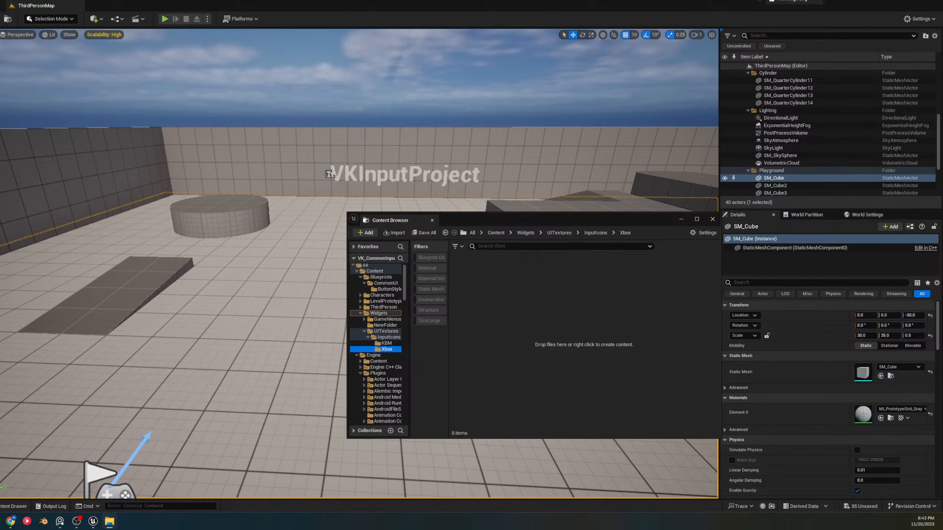
pyautogui.moveTo(621, 121); pyautogui.dragTo(519, 36)
pyautogui.moveTo(543, 182); pyautogui.dragTo(478, 28)
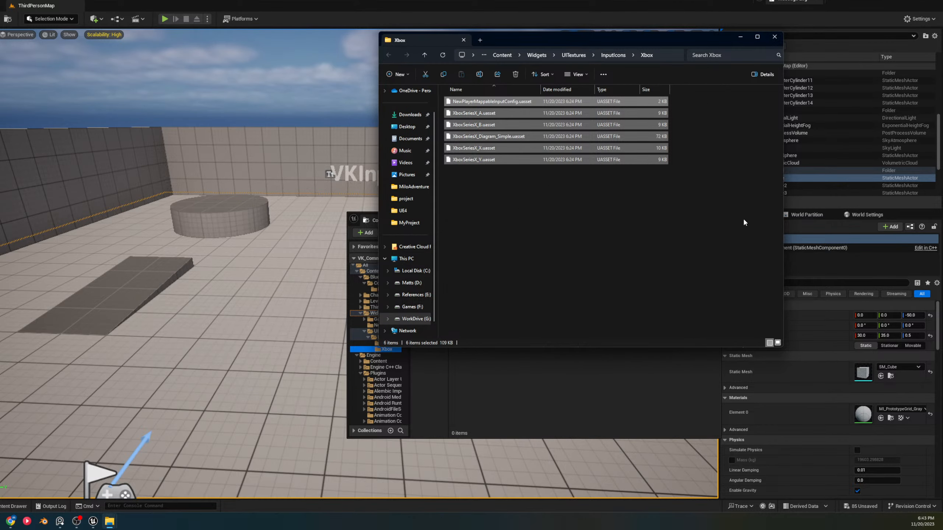
pyautogui.press('Delete')
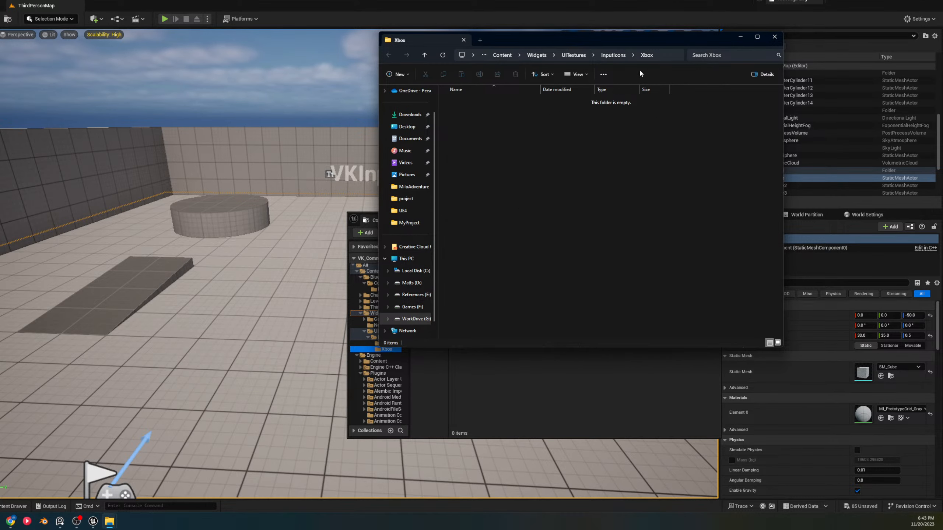
# Open the neighbouring InputIcons/KBM folder and try to delete all of its asset files
pyautogui.click(618, 55)
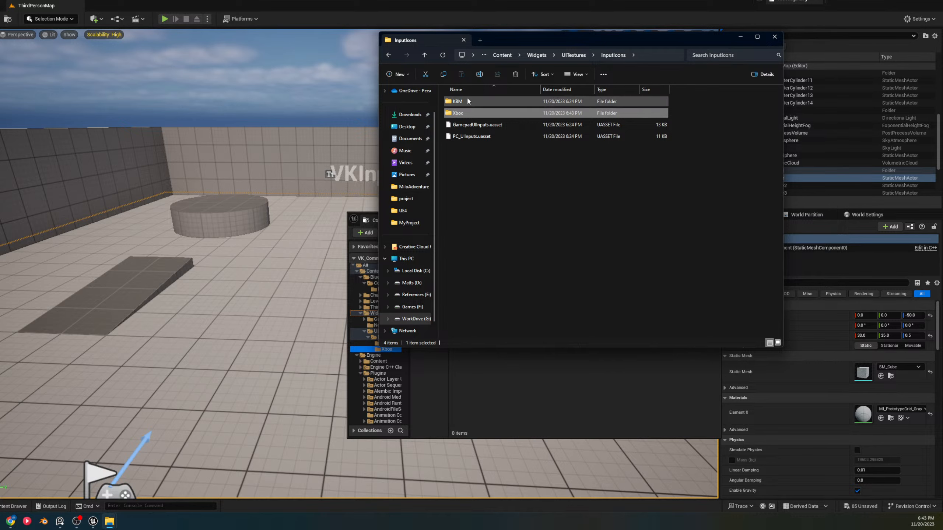
pyautogui.scroll(-8, 719, 250)
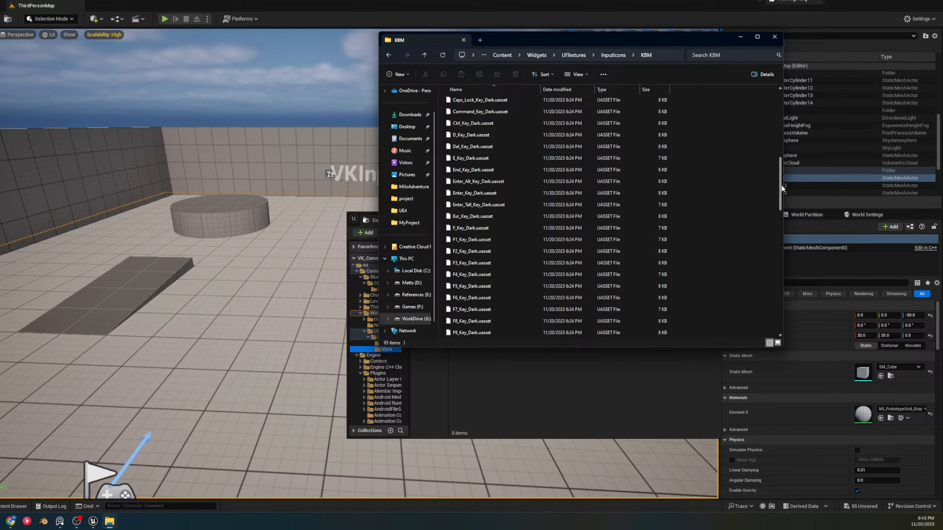
pyautogui.moveTo(682, 338); pyautogui.dragTo(479, 36)
pyautogui.press('Delete')
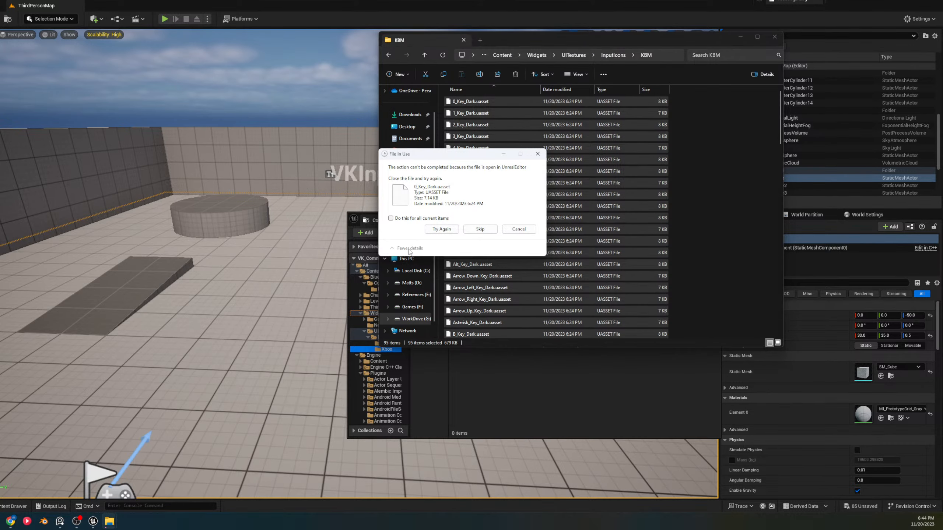
pyautogui.click(449, 230)
# Close the Unreal editor and retry deleting the files in the KBM folder
pyautogui.click(670, 24)
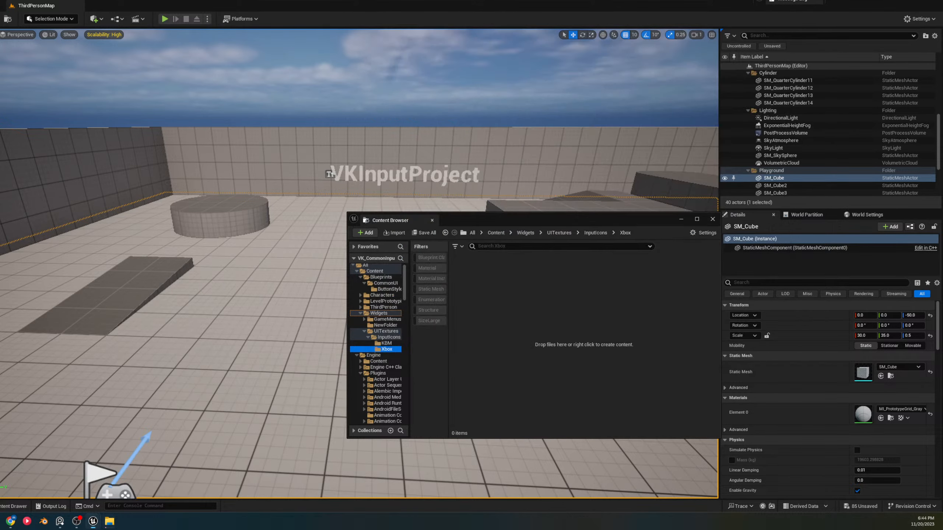
pyautogui.click(932, 4)
pyautogui.click(522, 339)
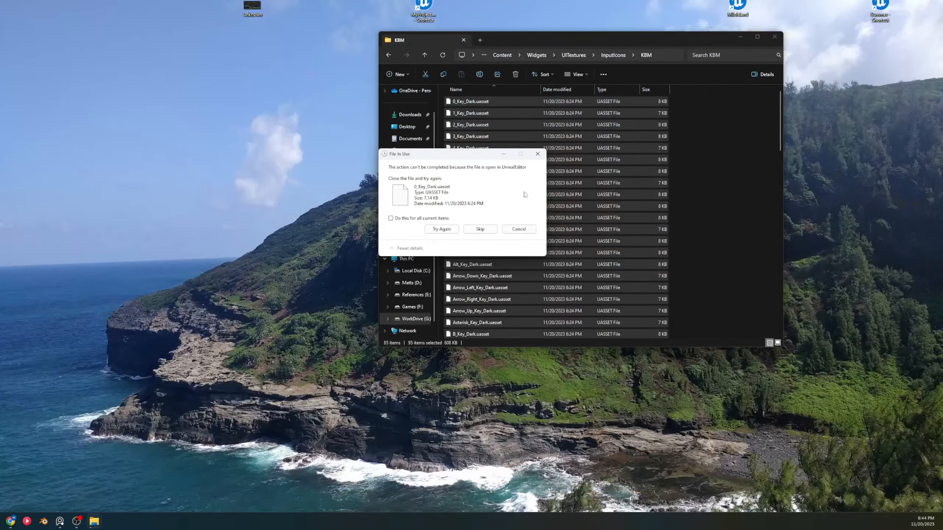
pyautogui.click(438, 228)
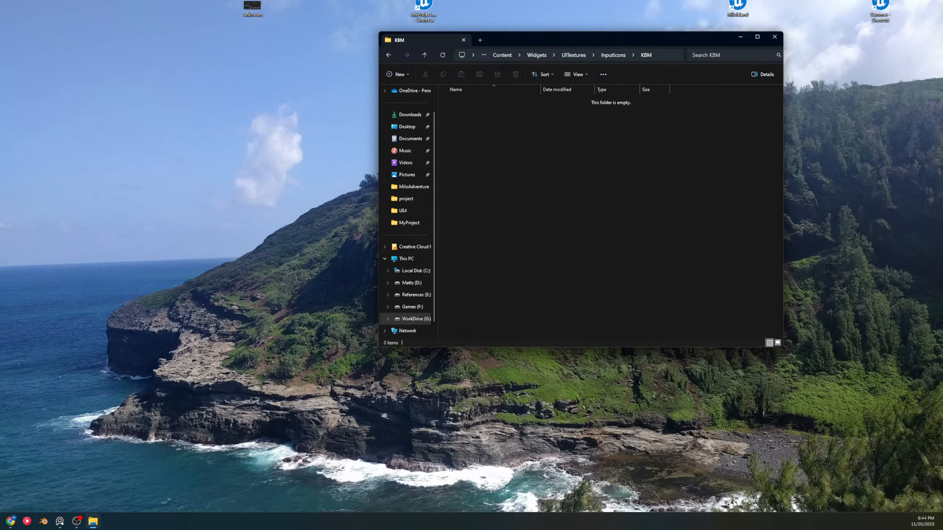
# Close File Explorer and reopen the VK_CommonInput project from the Epic Games Launcher library, closing the launcher as well
pyautogui.click(614, 55)
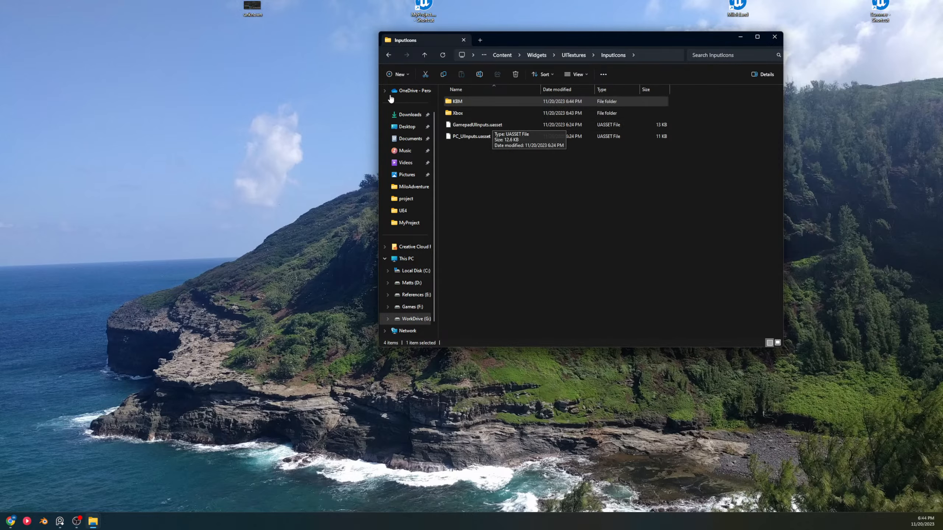
pyautogui.click(593, 159)
pyautogui.click(774, 37)
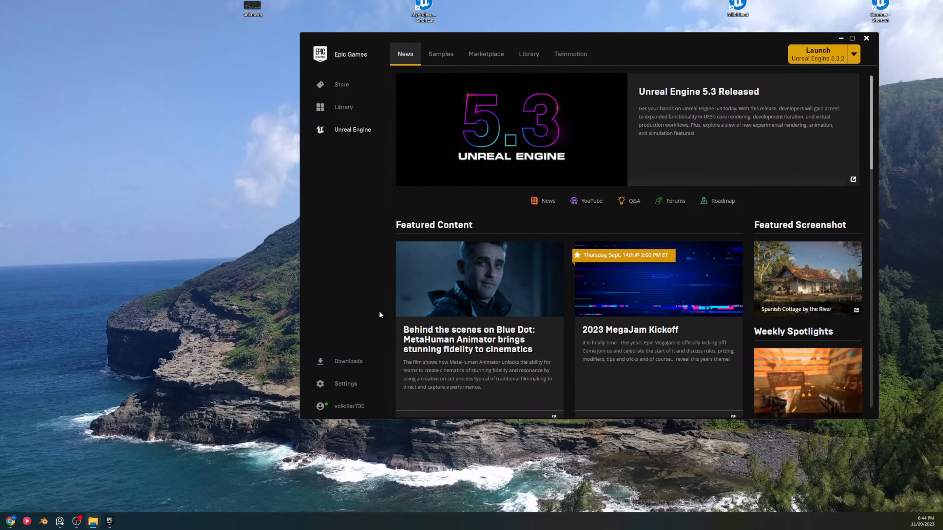
pyautogui.click(534, 60)
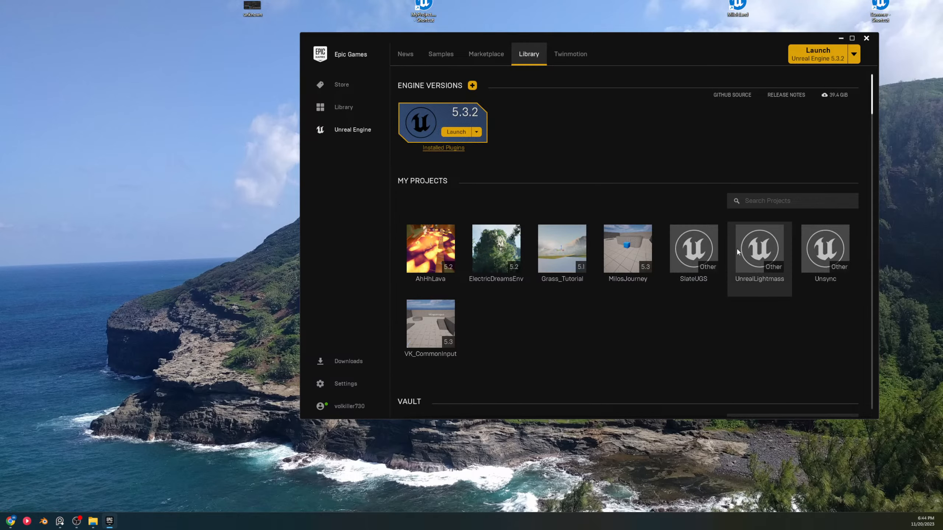
pyautogui.doubleClick(443, 343)
pyautogui.click(867, 39)
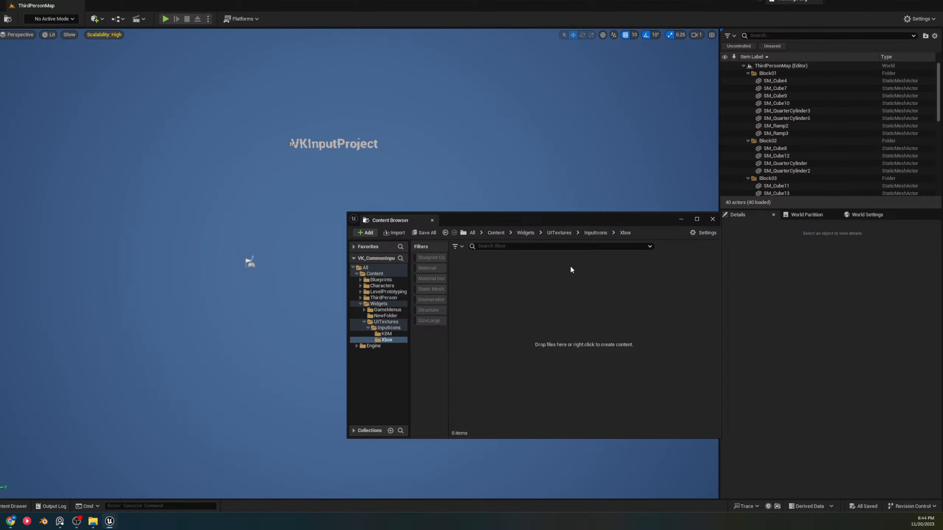
# Import the dark keyboard and mouse icon textures into the project's Widgets/UITextures/InputIcons/KBM folder
pyautogui.click(595, 233)
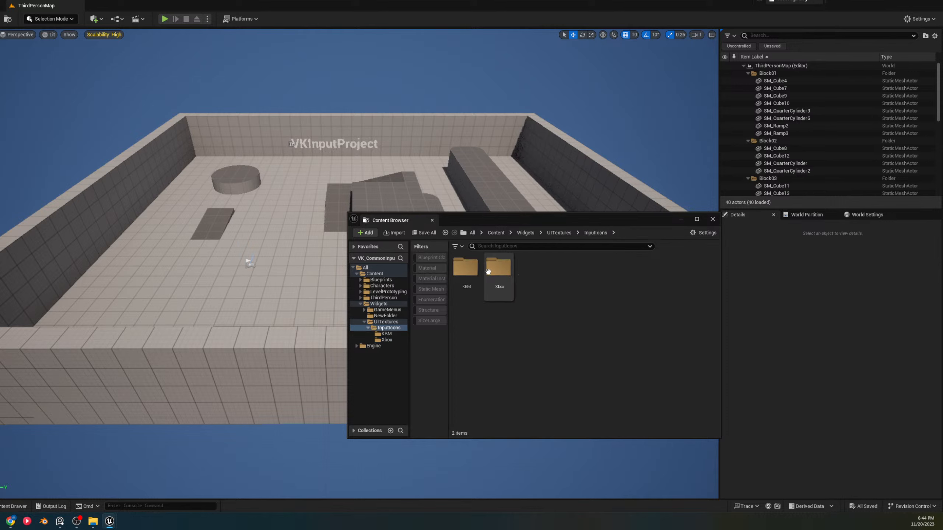
pyautogui.doubleClick(478, 277)
pyautogui.click(394, 233)
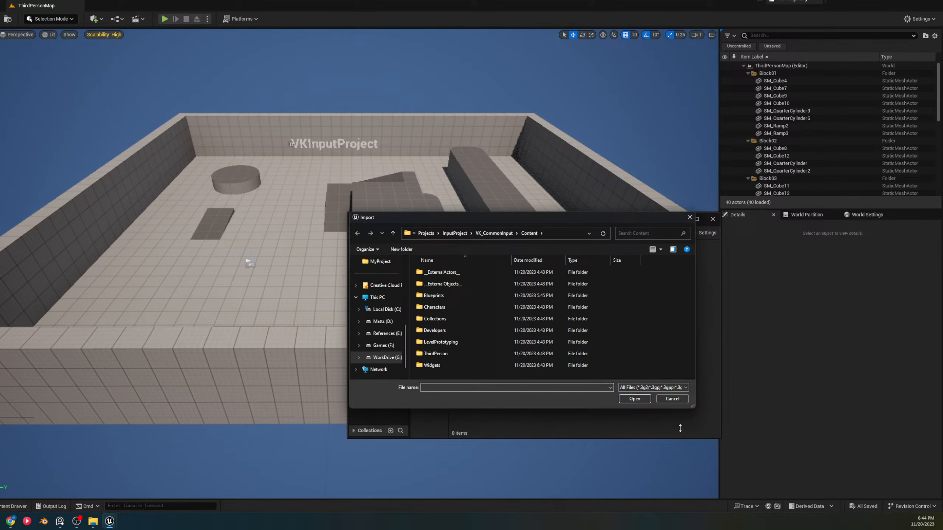
pyautogui.click(672, 398)
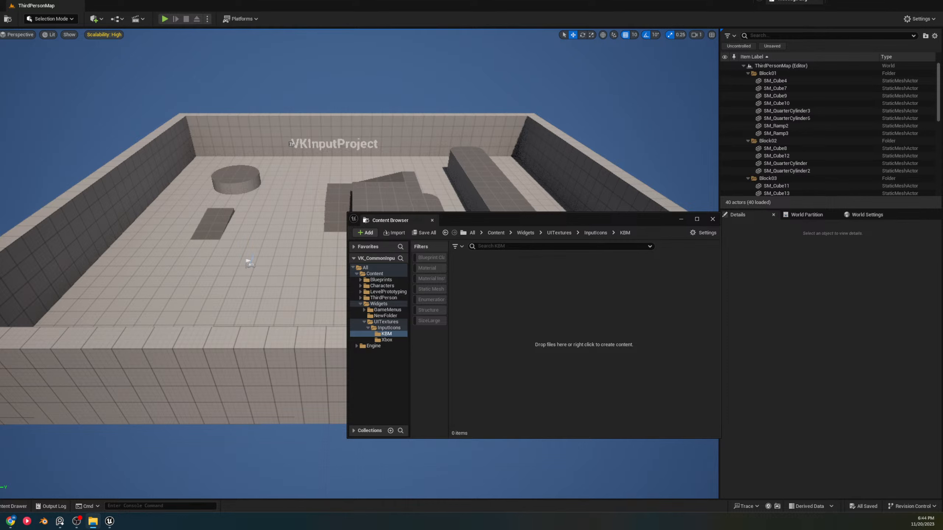
pyautogui.moveTo(800, 296); pyautogui.dragTo(567, 284)
pyautogui.moveTo(507, 304); pyautogui.dragTo(505, 299)
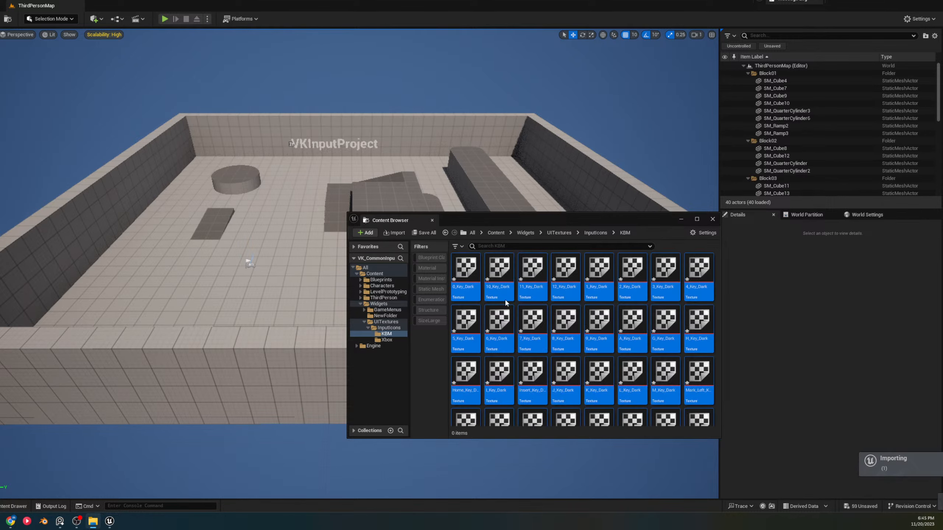
# Delete the 10_Key_Dark, 11_Key_Dark and 12_Key_Dark textures, and save all the remaining imported icons
pyautogui.click(564, 285)
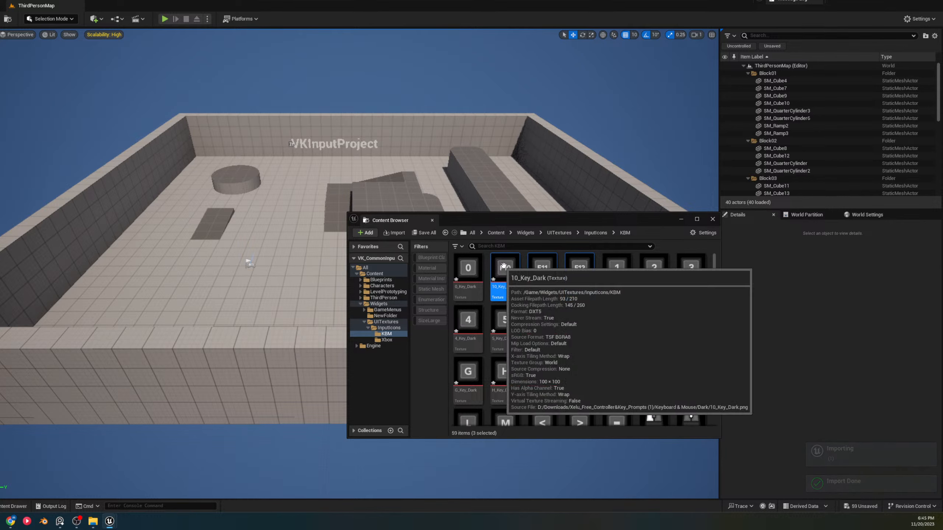
pyautogui.keyDown('shift'); pyautogui.click(513, 277); pyautogui.keyUp('shift')
pyautogui.press('Delete')
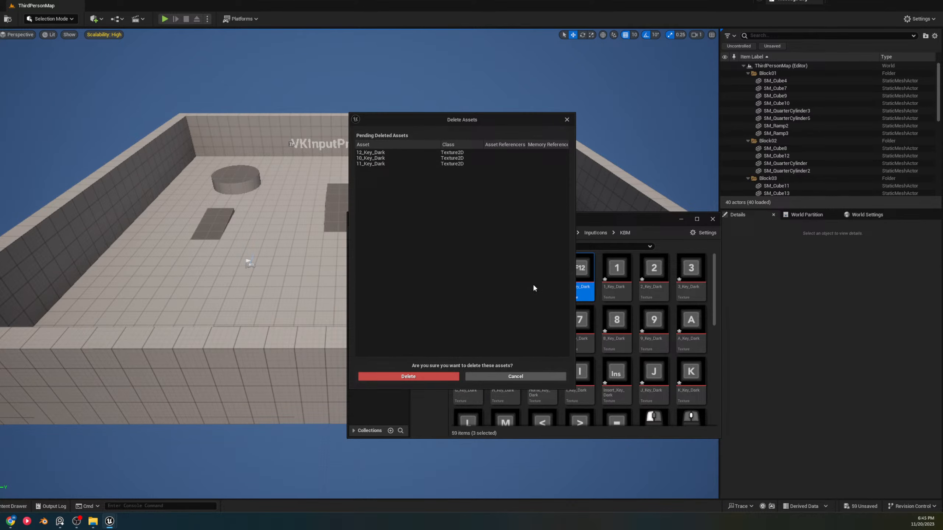
pyautogui.click(441, 375)
pyautogui.click(861, 507)
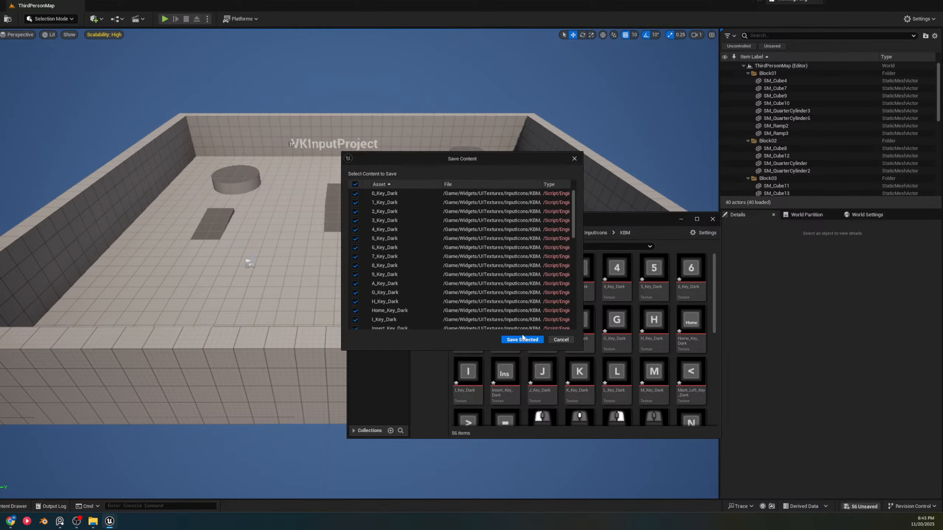
pyautogui.click(523, 339)
# Select every texture in the KBM folder and edit the selection in a maximized Property Matrix
pyautogui.click(467, 273)
pyautogui.scroll(-3, 689, 347)
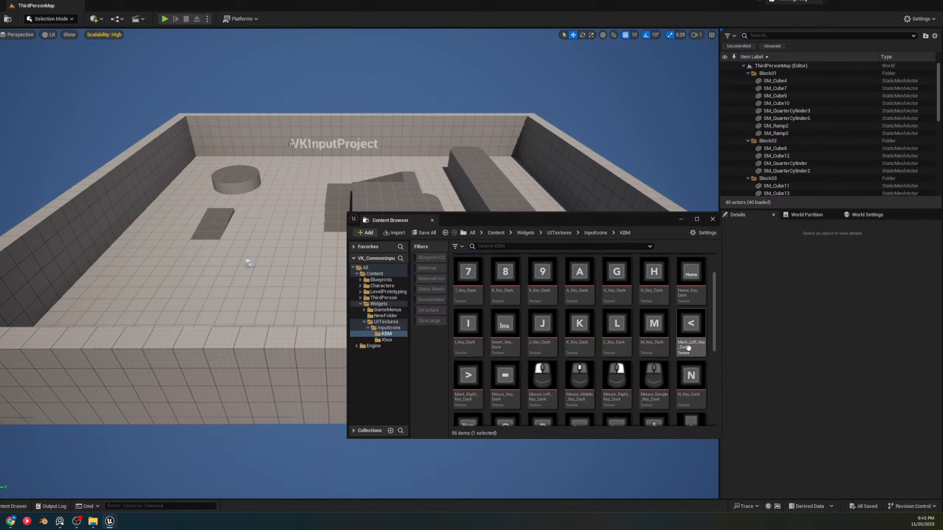
pyautogui.scroll(-5, 689, 347)
pyautogui.keyDown('shift'); pyautogui.click(694, 398); pyautogui.keyUp('shift')
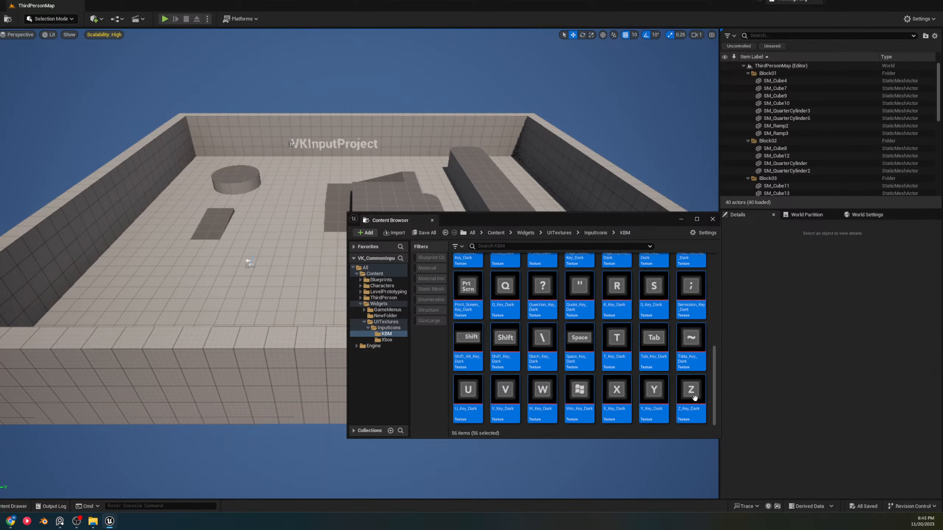
pyautogui.rightClick(694, 398)
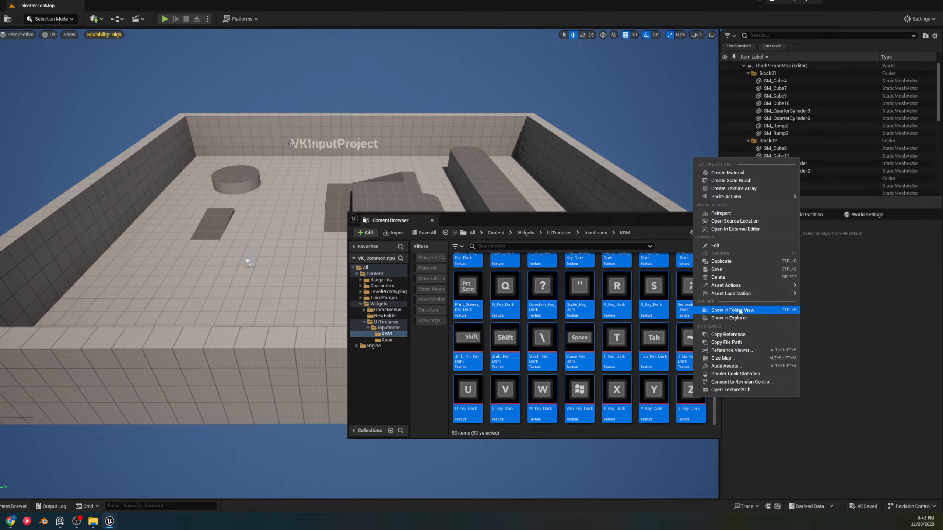
pyautogui.moveTo(744, 288)
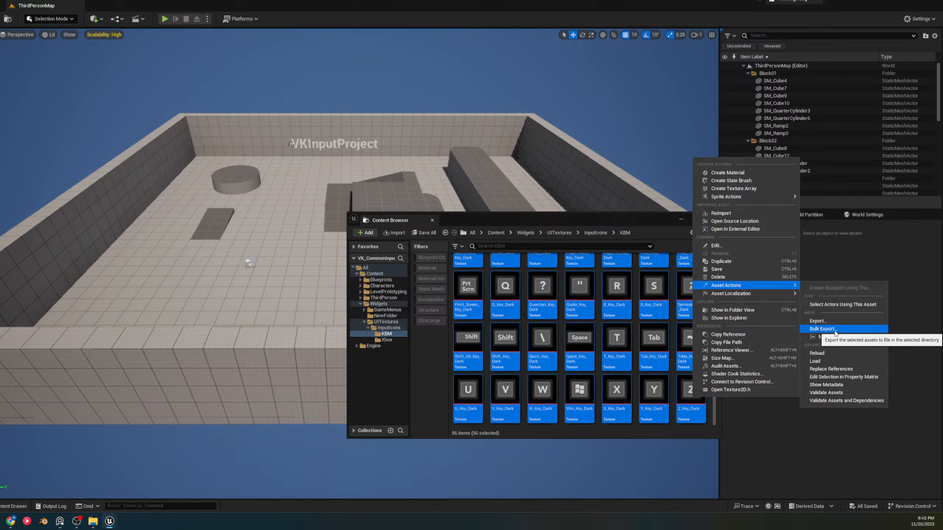
pyautogui.click(870, 377)
pyautogui.doubleClick(538, 106)
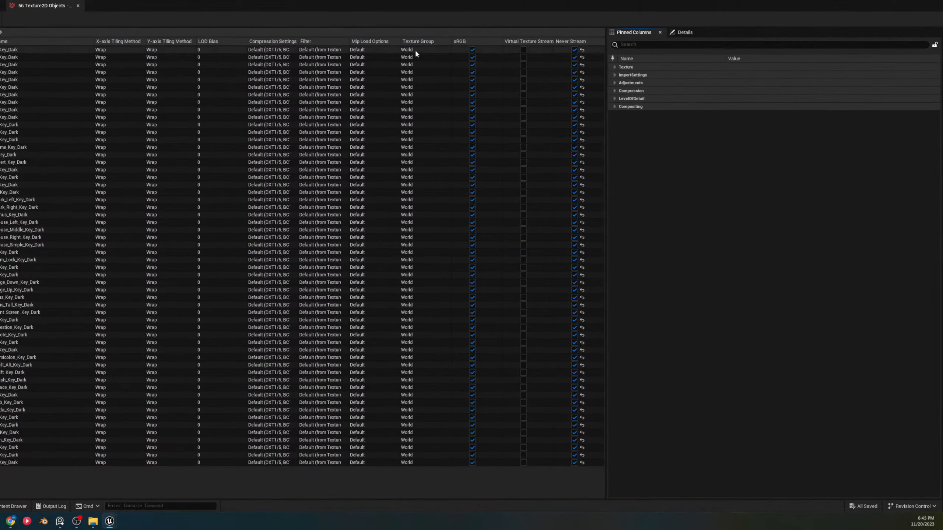
# Set the Compression Settings of all selected key textures to UserInterface2D (RGBA)
pyautogui.click(615, 67)
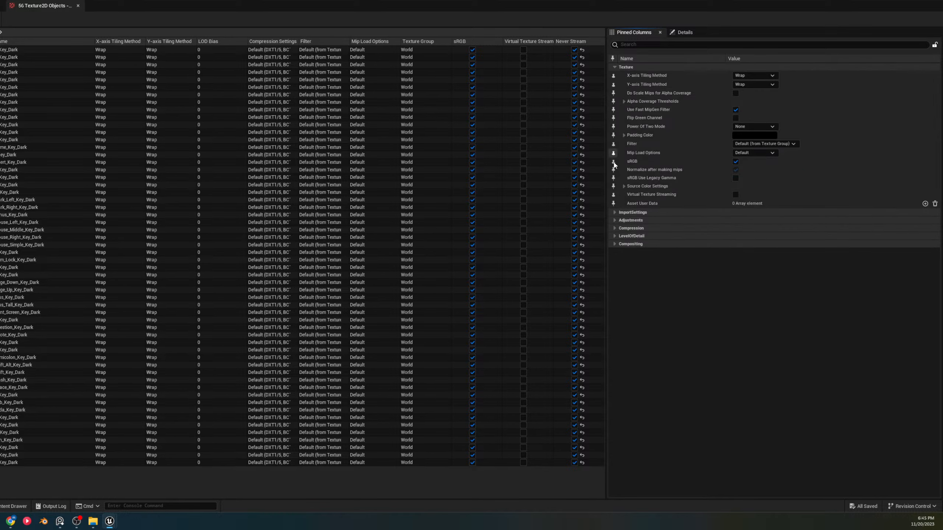
pyautogui.click(616, 212)
pyautogui.click(615, 230)
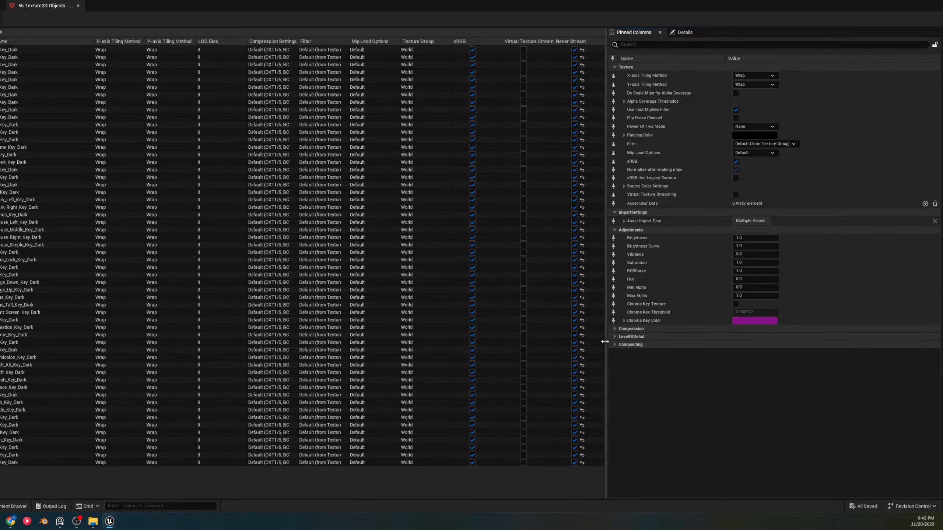
pyautogui.click(616, 329)
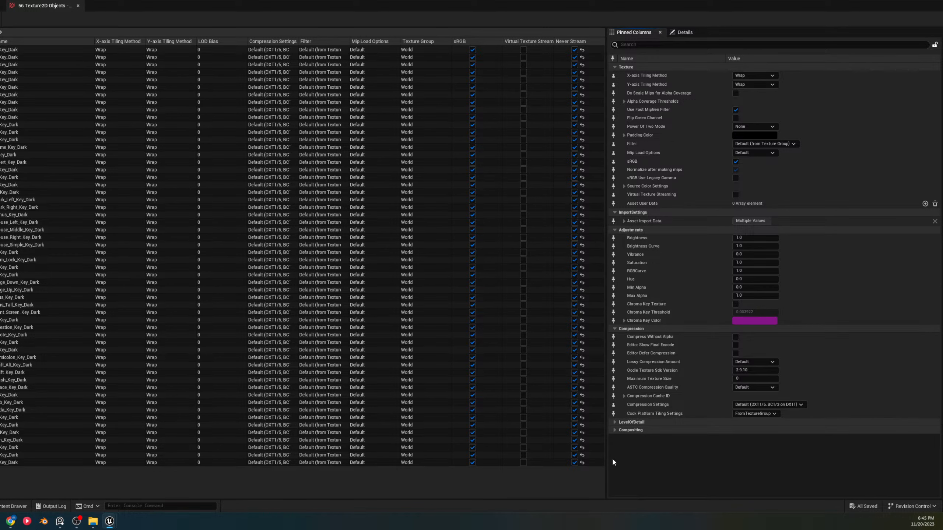
pyautogui.click(774, 413)
pyautogui.click(784, 405)
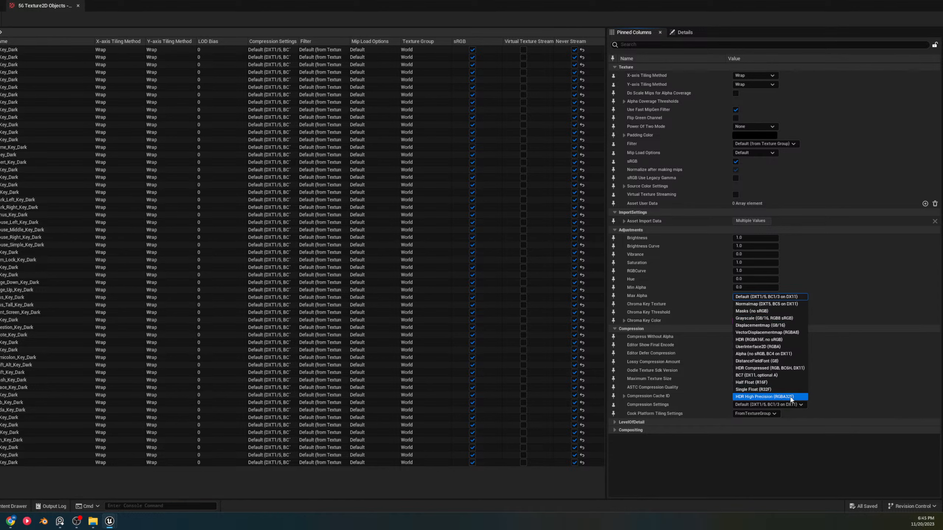
pyautogui.click(765, 347)
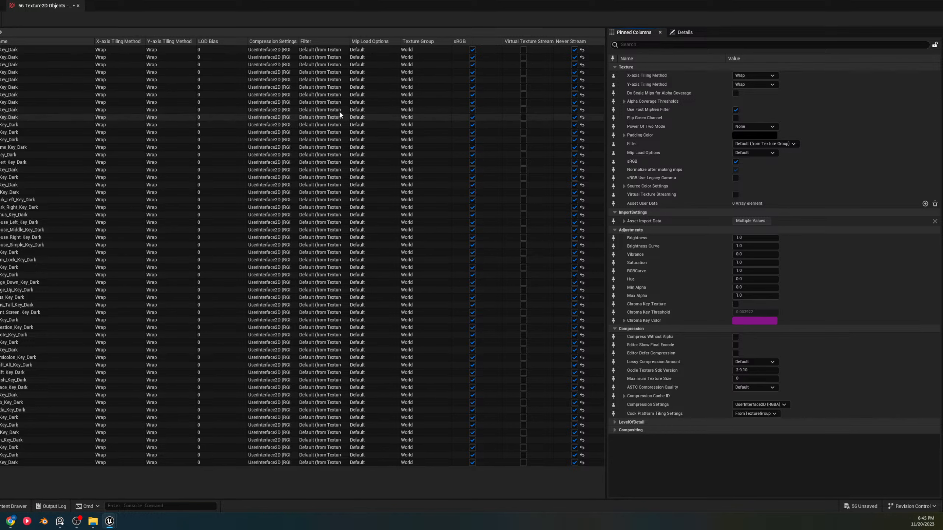
# Set the Texture Group of all selected key textures to UI
pyautogui.click(755, 413)
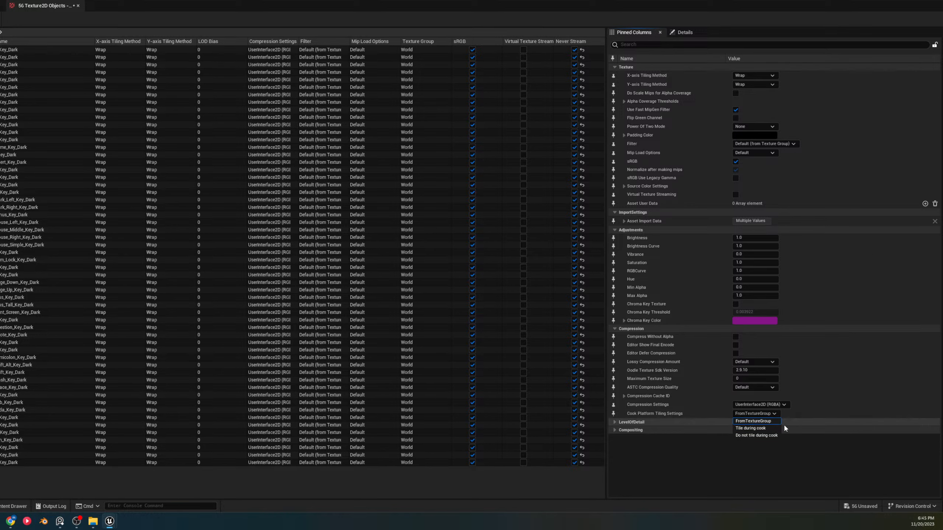
pyautogui.click(777, 422)
pyautogui.click(647, 422)
pyautogui.scroll(-2, 811, 393)
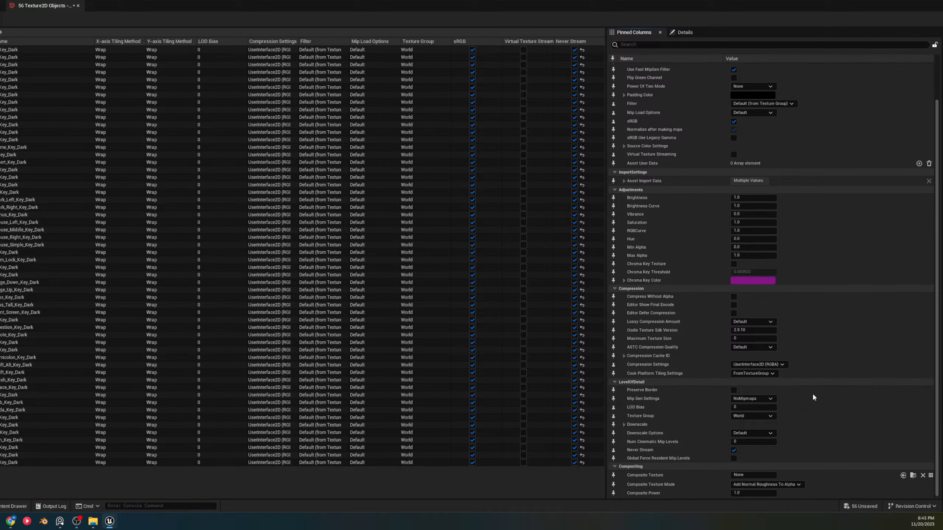
pyautogui.click(753, 419)
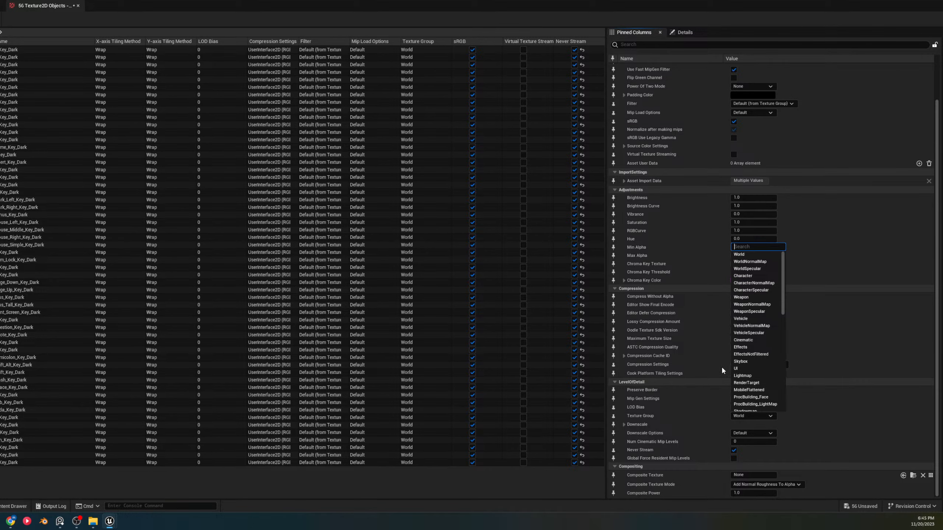
pyautogui.click(744, 370)
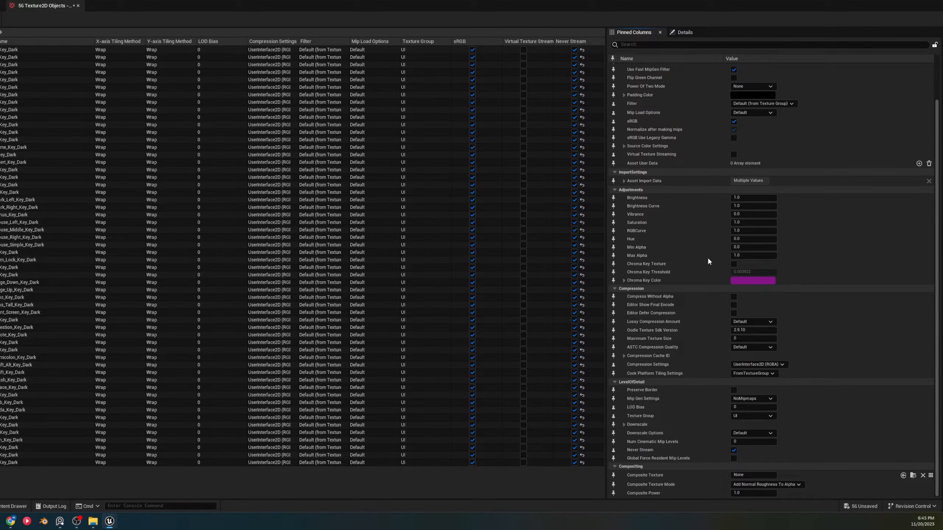
# Save the edited key textures and close the Property Matrix
pyautogui.click(748, 434)
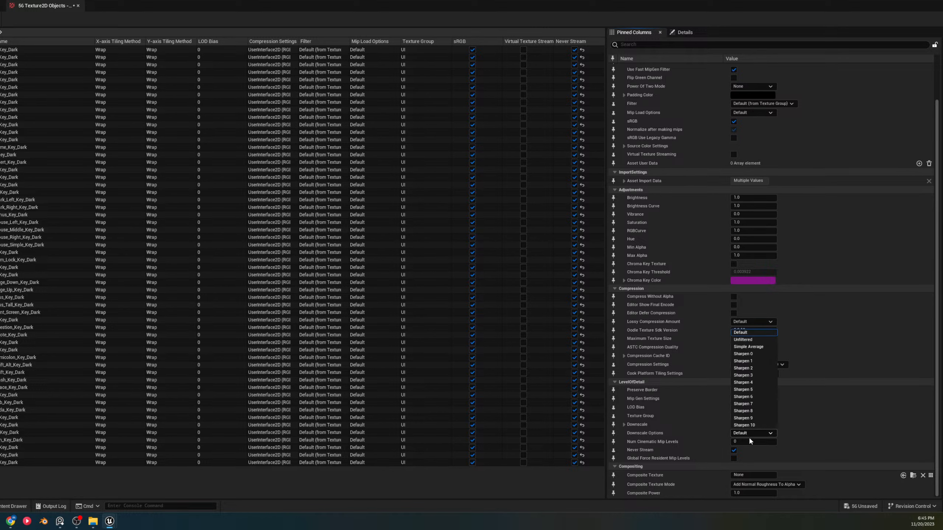
pyautogui.click(838, 433)
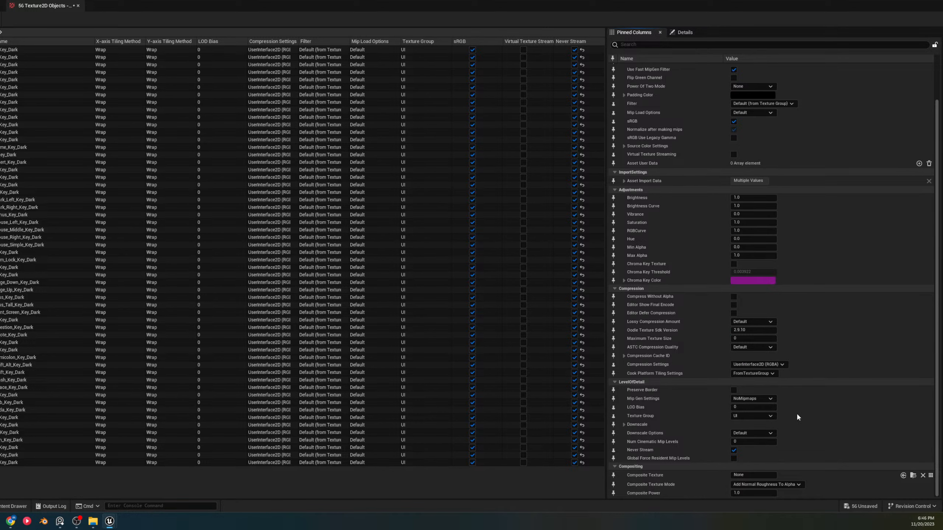
pyautogui.scroll(2, 798, 412)
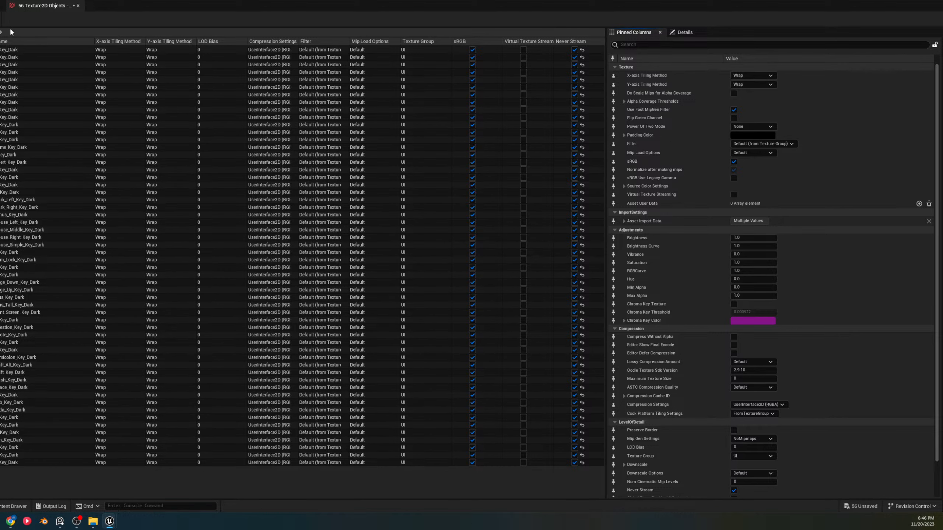
pyautogui.hotkey('ctrl', 's')
pyautogui.click(418, 261)
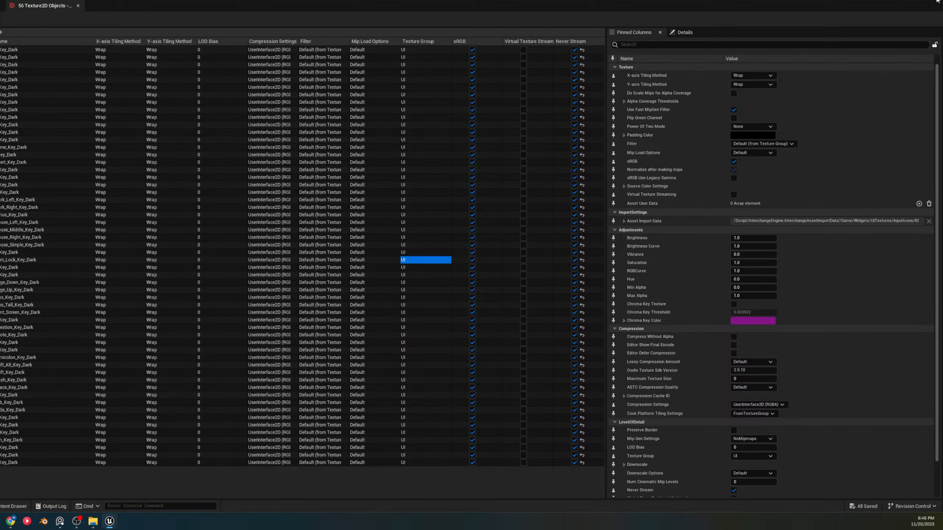
pyautogui.click(938, 2)
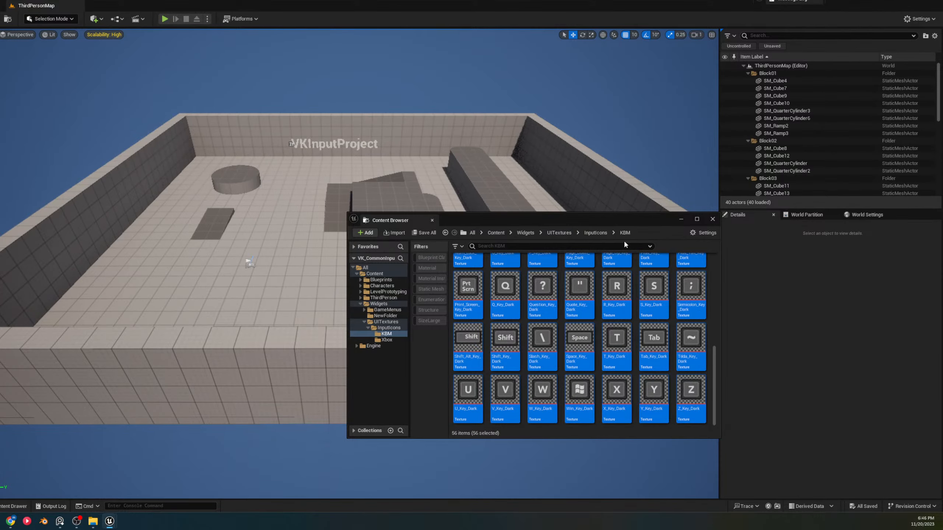
# Import the XboxSeriesX icon textures into the InputIcons/Xbox folder and save all of them
pyautogui.click(595, 233)
pyautogui.doubleClick(501, 274)
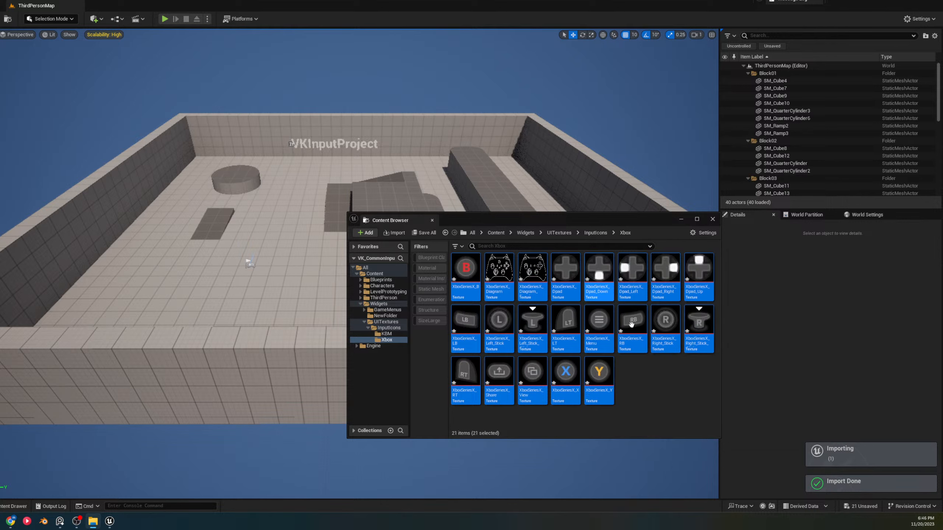
pyautogui.click(647, 388)
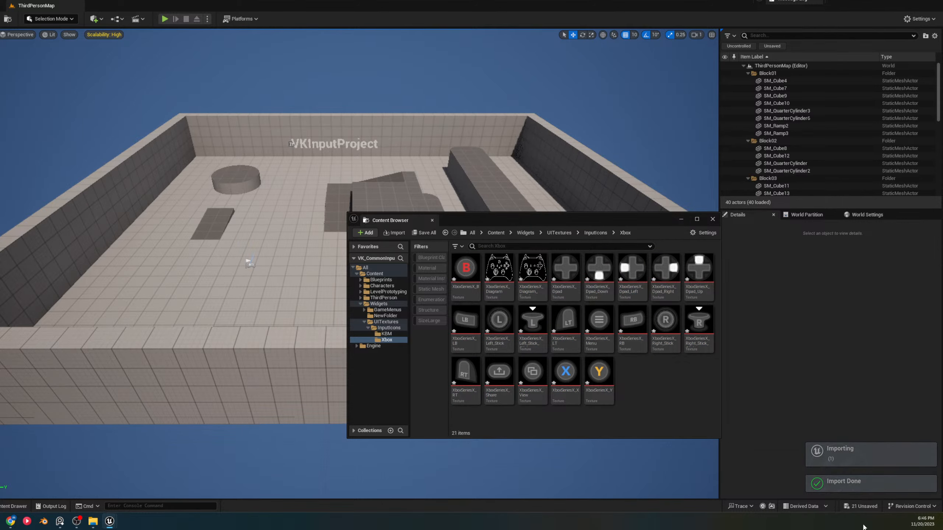
pyautogui.click(860, 506)
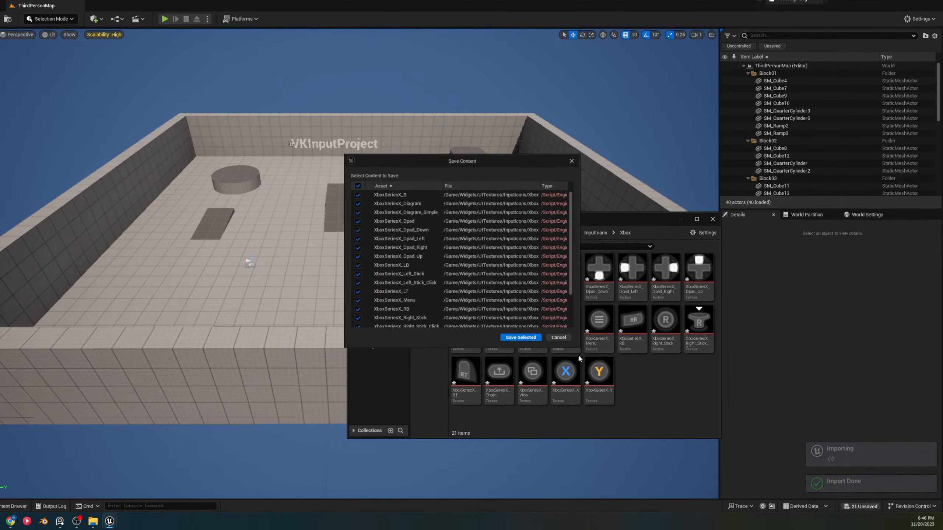
pyautogui.click(509, 339)
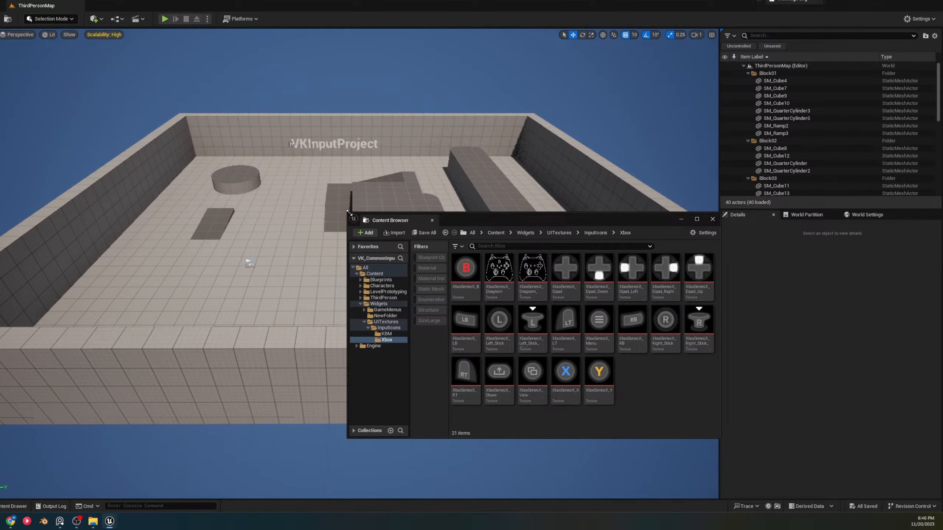
# Enlarge the Content Browser window and return to the InputIcons folder
pyautogui.moveTo(347, 212); pyautogui.dragTo(65, 127)
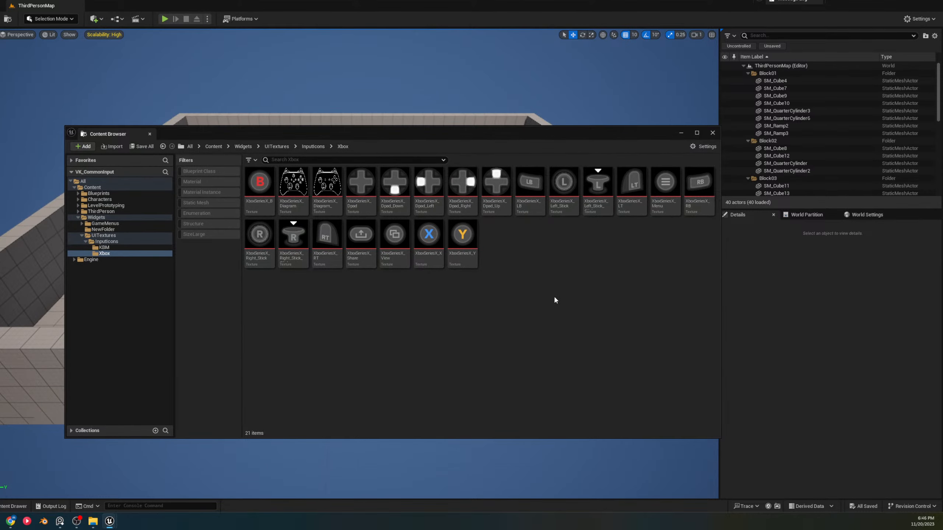
pyautogui.hotkey('alt', 'Left')
pyautogui.click(348, 253)
pyautogui.rightClick(351, 218)
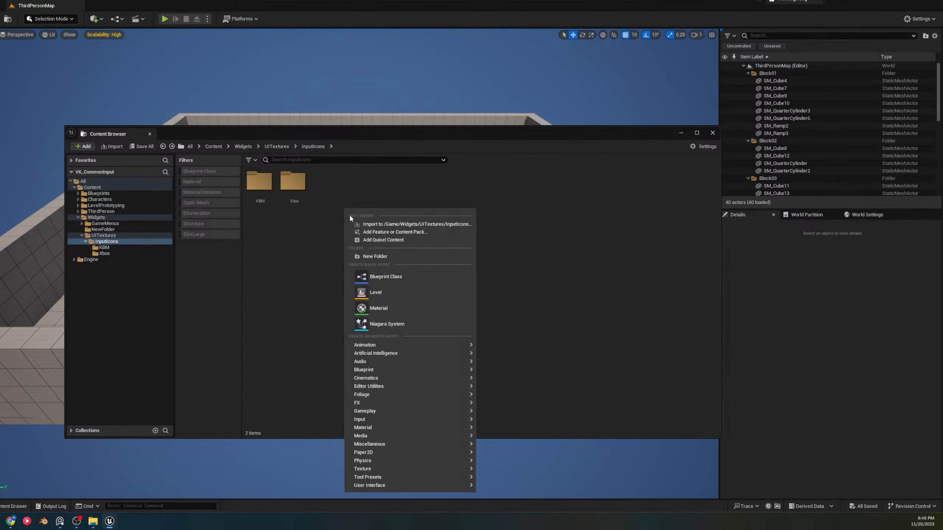
pyautogui.click(325, 202)
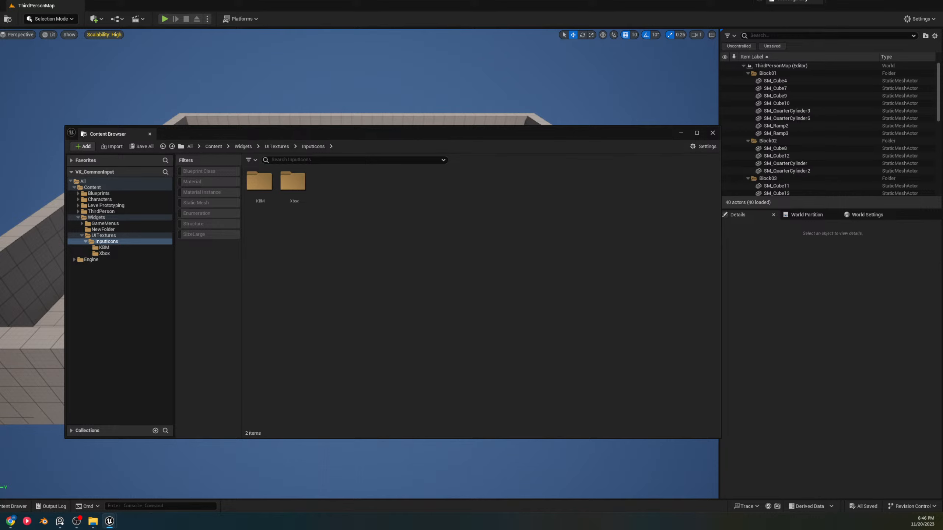
# Show the UITextures folder in File Explorer and delete GamepadUIInputs.uasset and PC_UIInputs.uasset from its InputIcons subfolder
pyautogui.rightClick(101, 236)
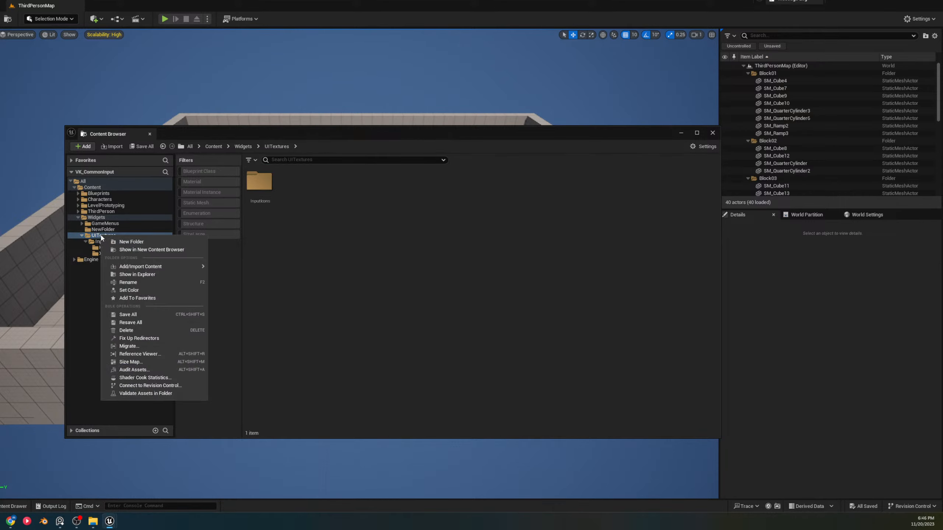
pyautogui.click(144, 274)
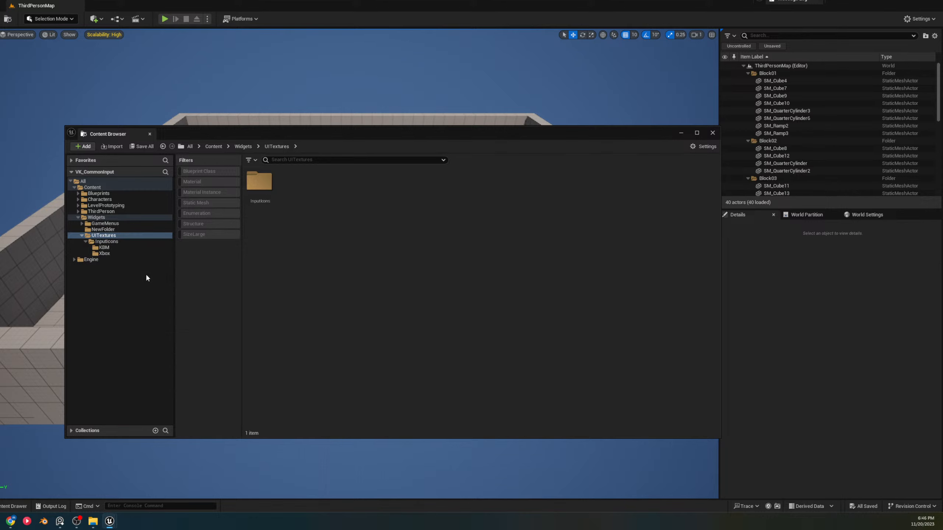
pyautogui.doubleClick(461, 101)
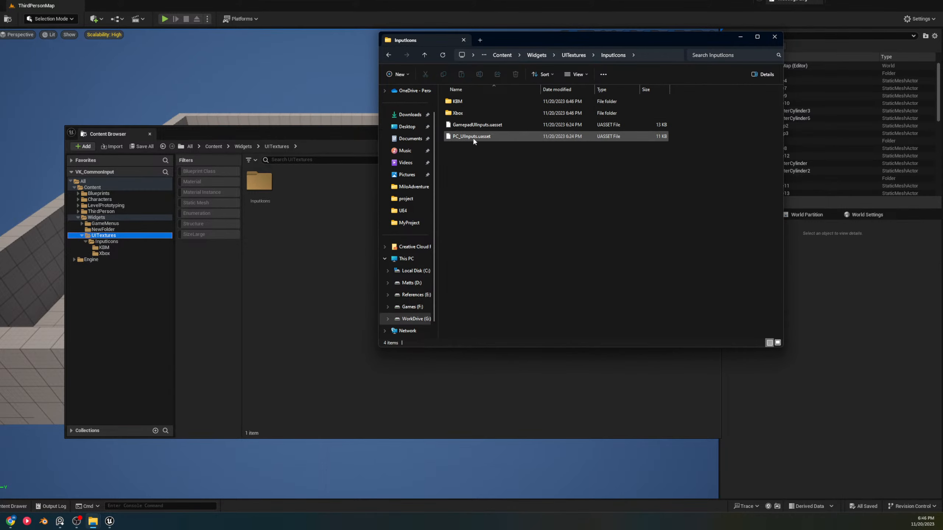
pyautogui.click(477, 125)
pyautogui.keyDown('shift'); pyautogui.click(483, 137); pyautogui.keyUp('shift')
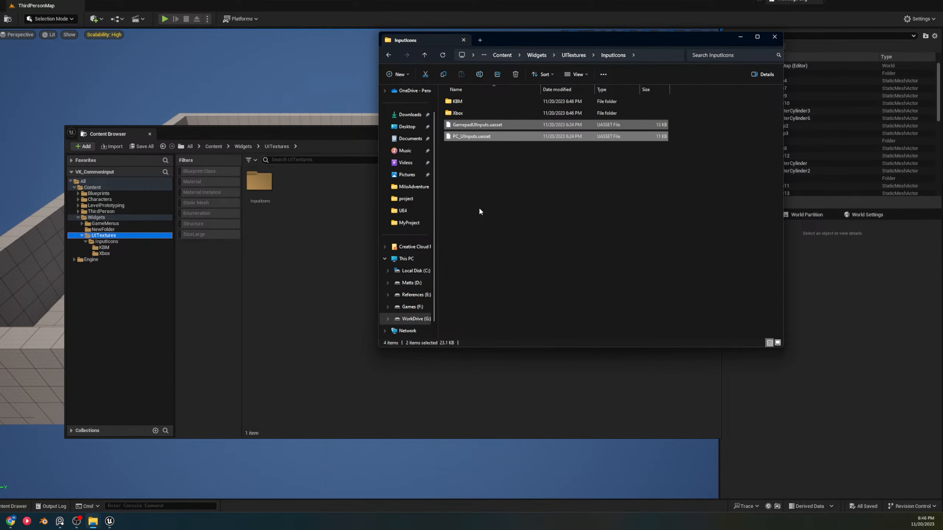
pyautogui.press('Delete')
pyautogui.rightClick(482, 189)
pyautogui.click(774, 37)
pyautogui.click(259, 182)
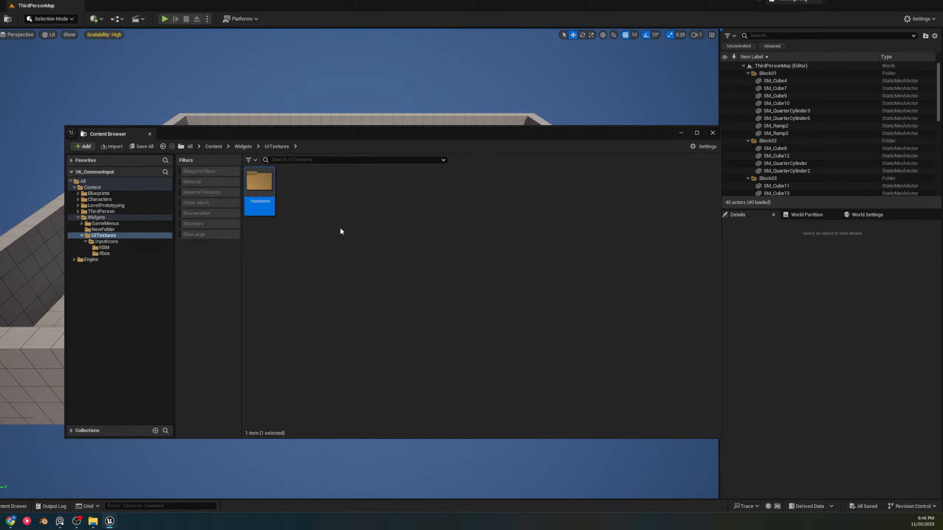
pyautogui.rightClick(321, 217)
pyautogui.click(354, 286)
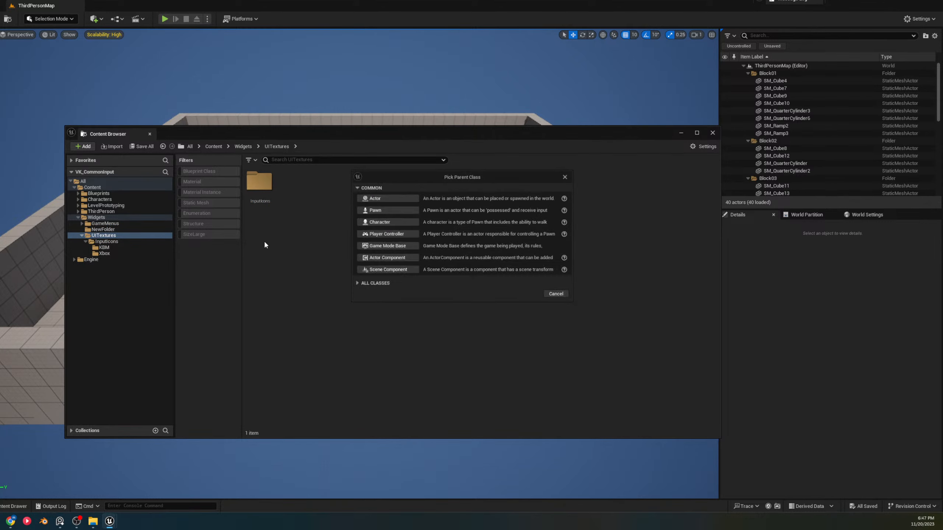
pyautogui.click(372, 307)
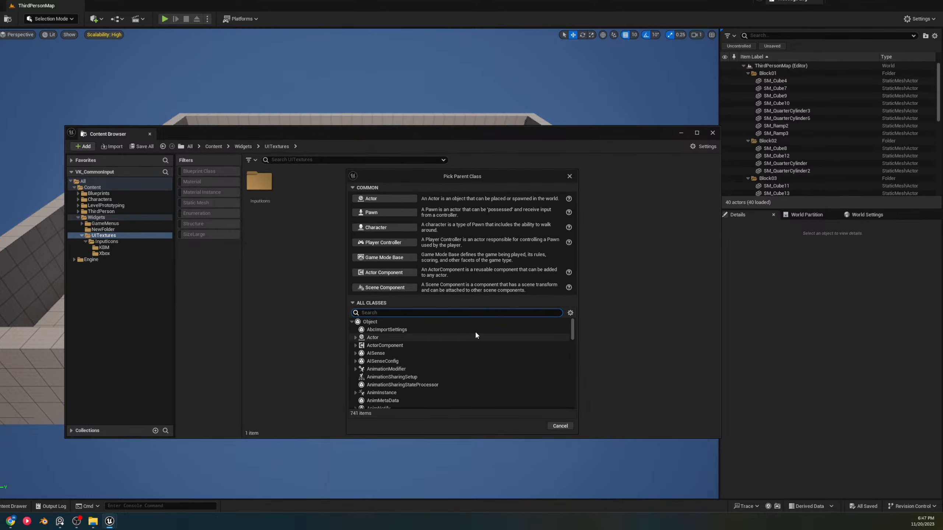
pyautogui.scroll(-2, 390, 333)
pyautogui.click(252, 260)
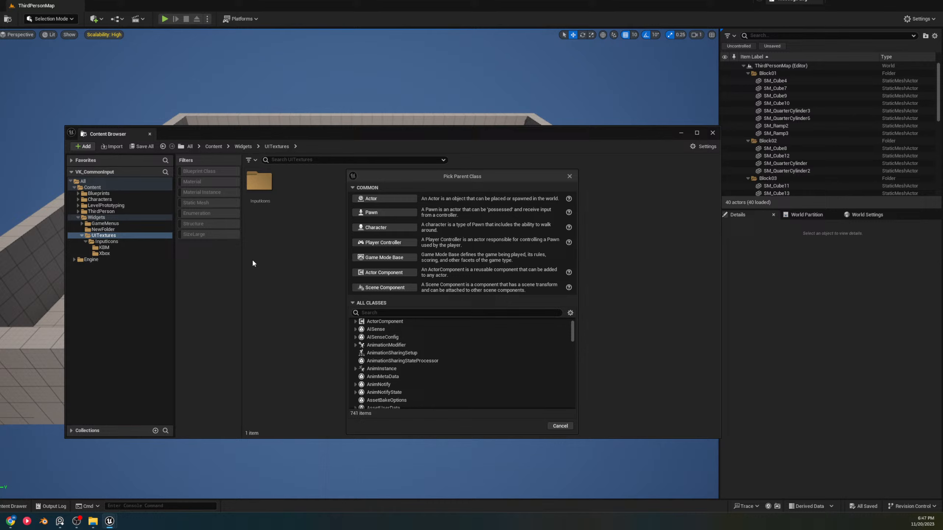
pyautogui.click(569, 177)
# Look through the Blueprints, CommonUI and ButtonStyles folders for existing assets
pyautogui.click(107, 188)
pyautogui.click(108, 194)
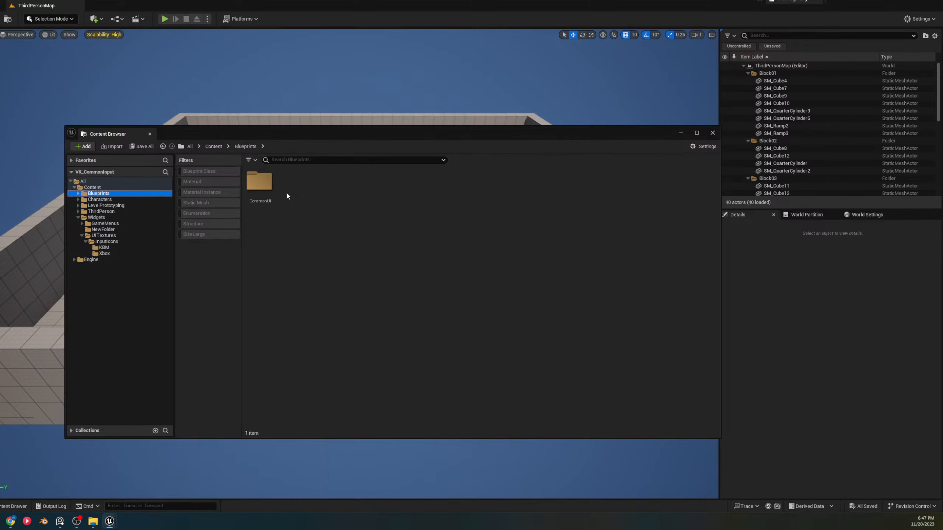
pyautogui.doubleClick(258, 180)
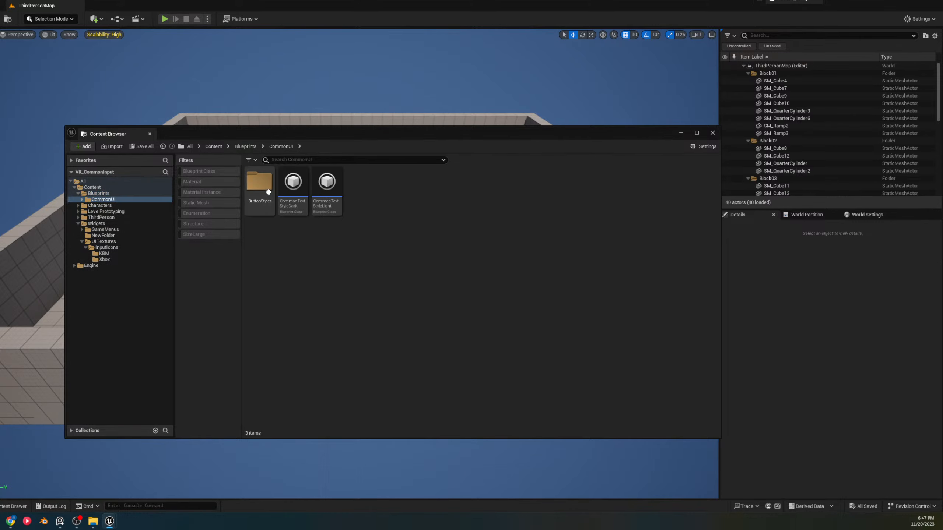
pyautogui.doubleClick(249, 191)
pyautogui.click(106, 247)
# Check the contents of NewFolder inside Widgets and delete the folder
pyautogui.click(104, 241)
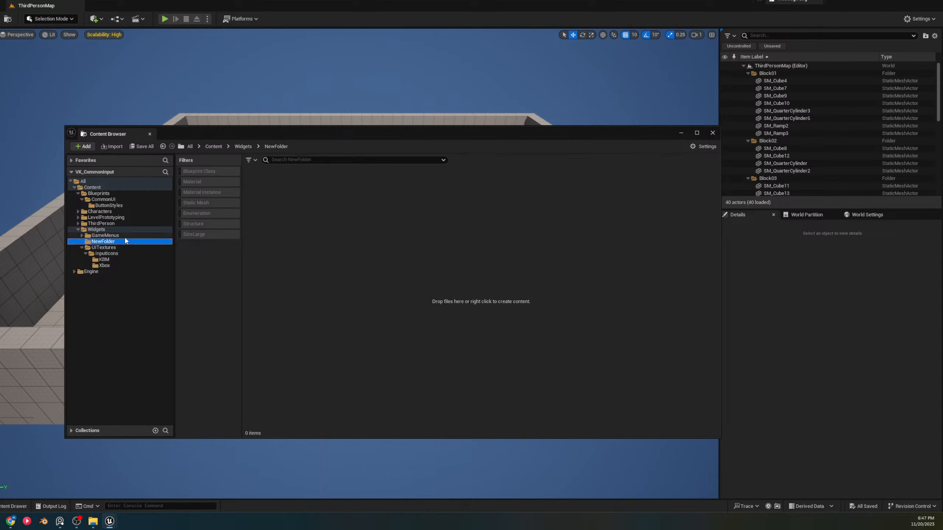
pyautogui.click(105, 235)
pyautogui.click(97, 230)
pyautogui.doubleClick(299, 204)
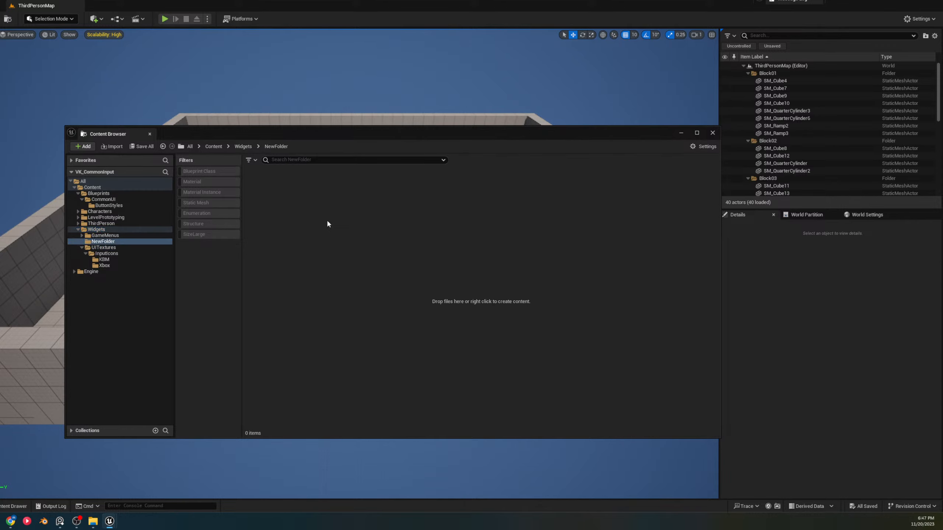
pyautogui.hotkey('alt', 'Left')
pyautogui.press('Delete')
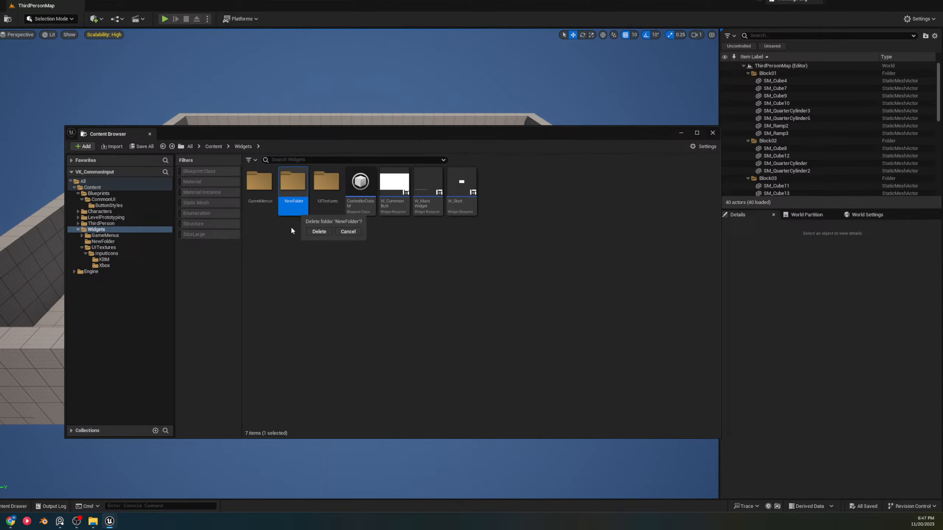
pyautogui.click(322, 234)
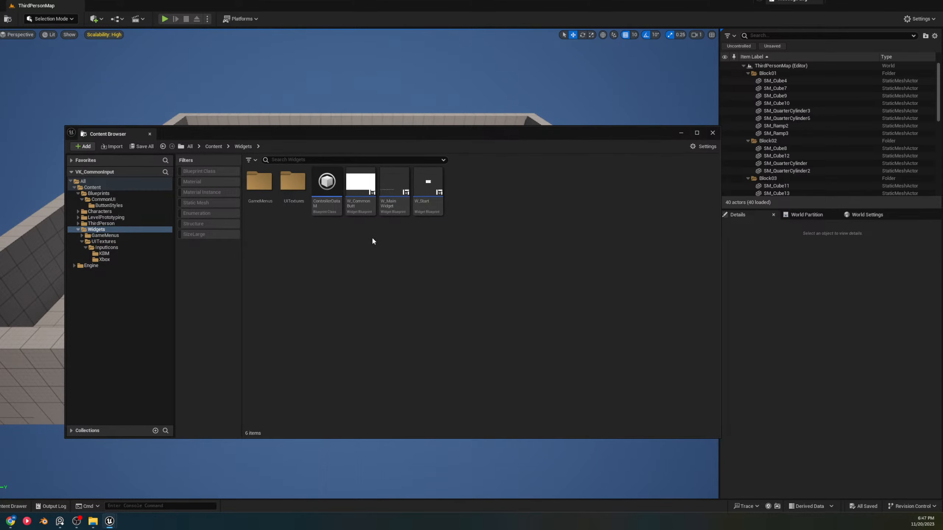
# Move the ControllerDataM blueprint from Widgets into the UITextures/InputIcons folder
pyautogui.click(325, 193)
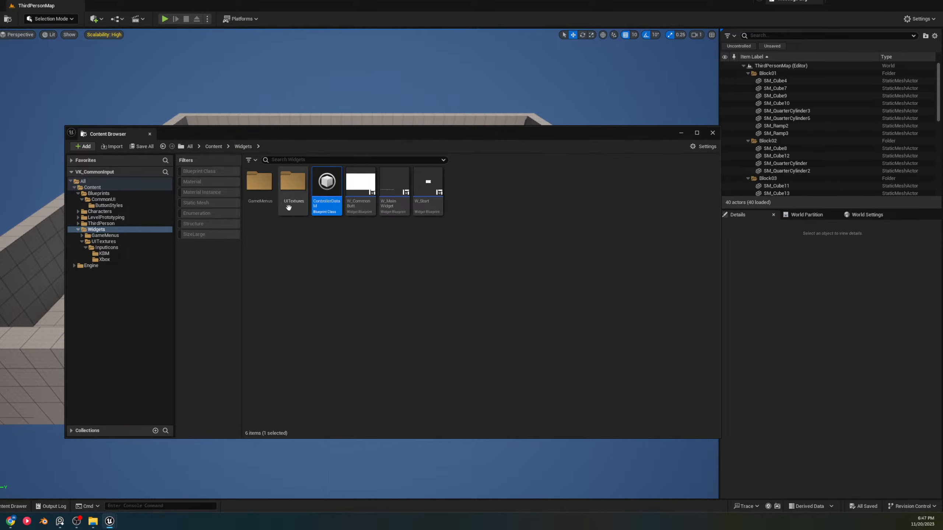
pyautogui.moveTo(327, 185); pyautogui.dragTo(122, 248)
pyautogui.click(139, 261)
pyautogui.click(141, 248)
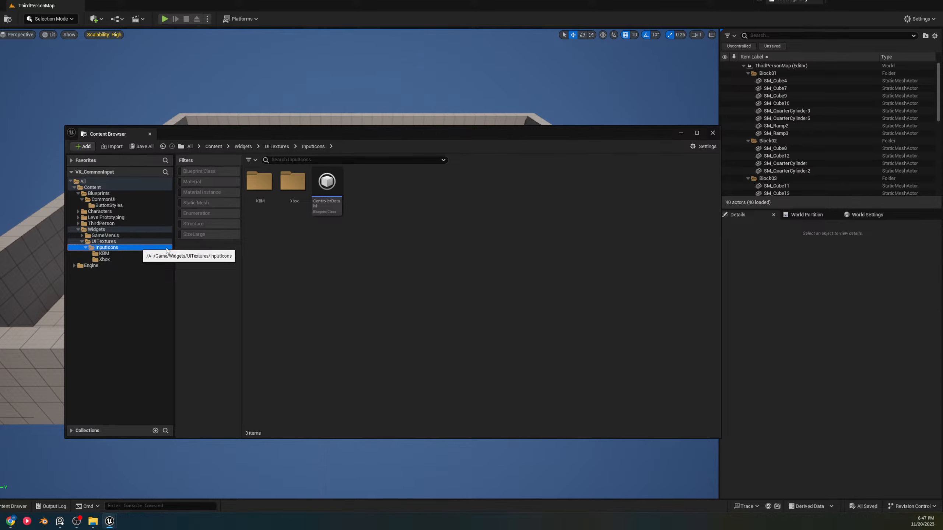
# Open ControllerDataM in a window beside the Content Browser and add one key entry to its first Input Brush Key Set
pyautogui.doubleClick(326, 182)
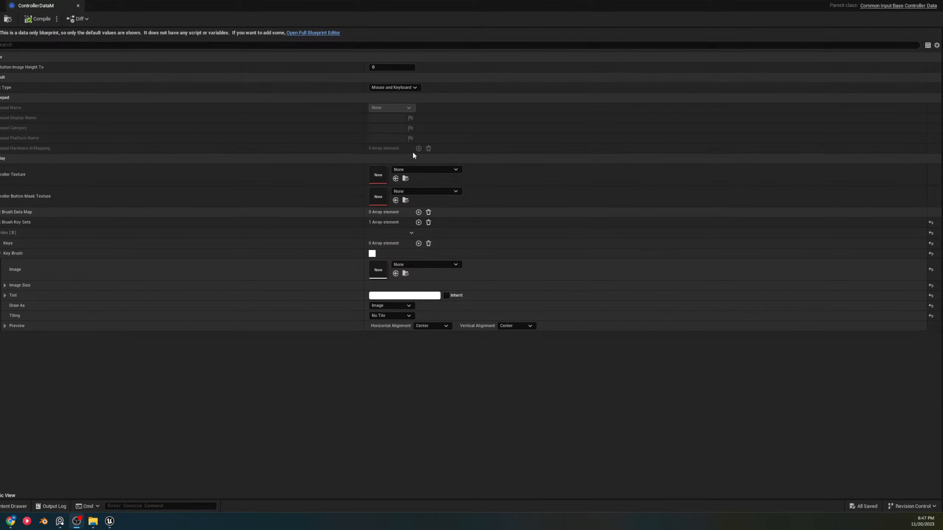
pyautogui.moveTo(397, 1); pyautogui.dragTo(942, 215)
pyautogui.click(617, 316)
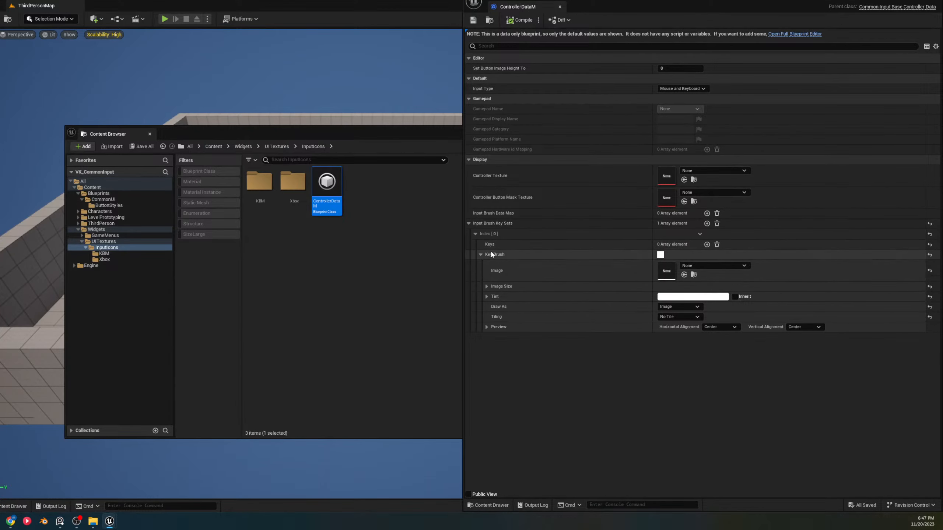
pyautogui.click(707, 245)
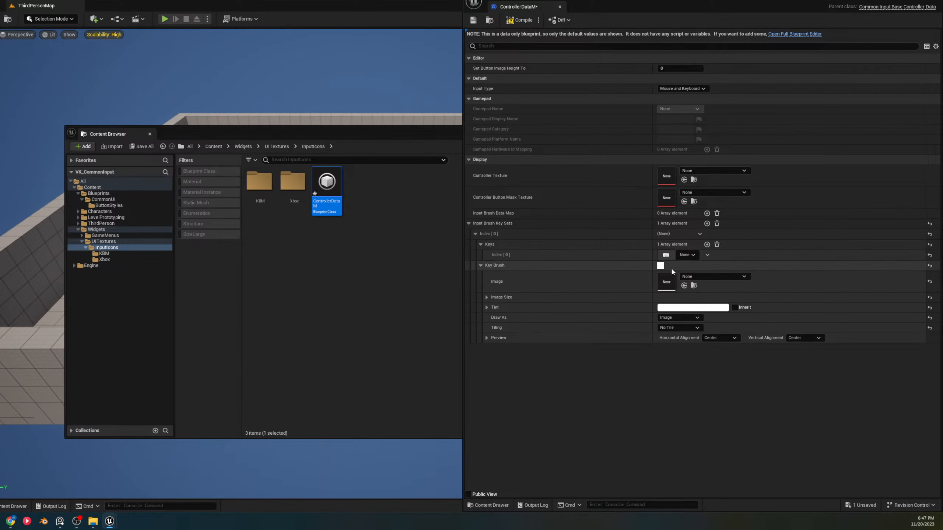
# Set the key of the first Input Brush Key Set to Gamepad Face Button Bottom
pyautogui.click(686, 255)
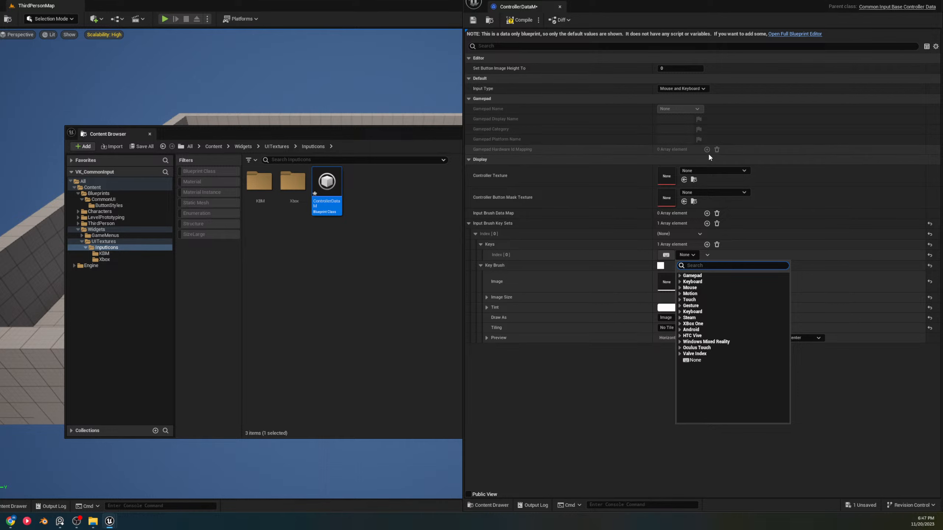
pyautogui.write('gamepas')
pyautogui.press('BackSpace')
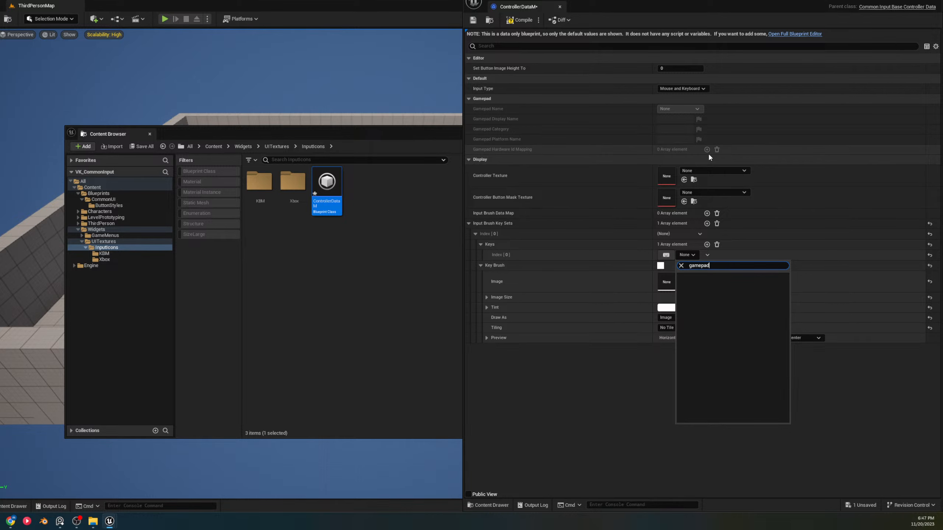
pyautogui.write('d')
pyautogui.scroll(-3, 764, 325)
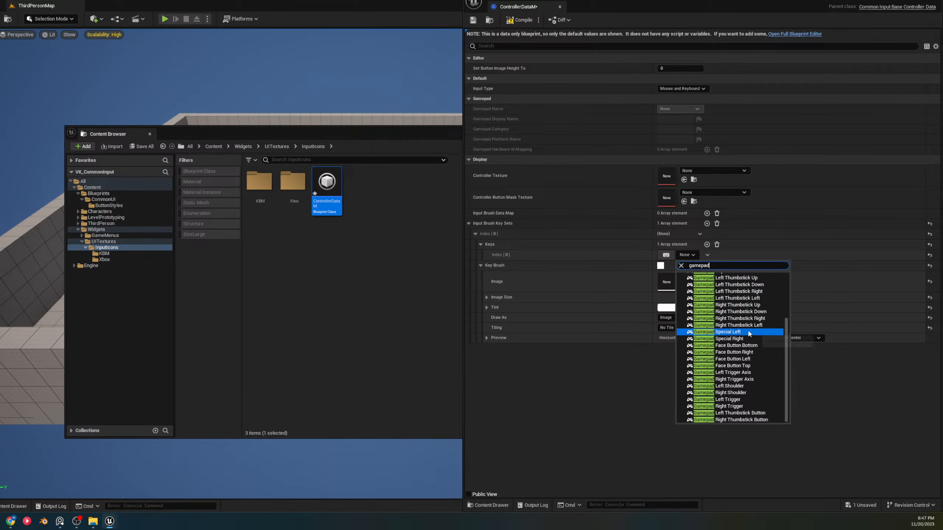
pyautogui.scroll(-1, 759, 333)
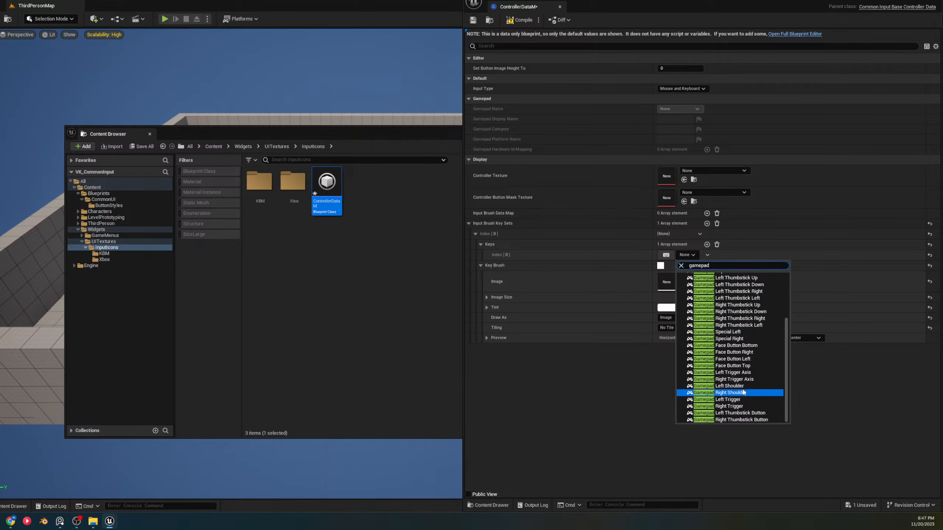
pyautogui.click(751, 345)
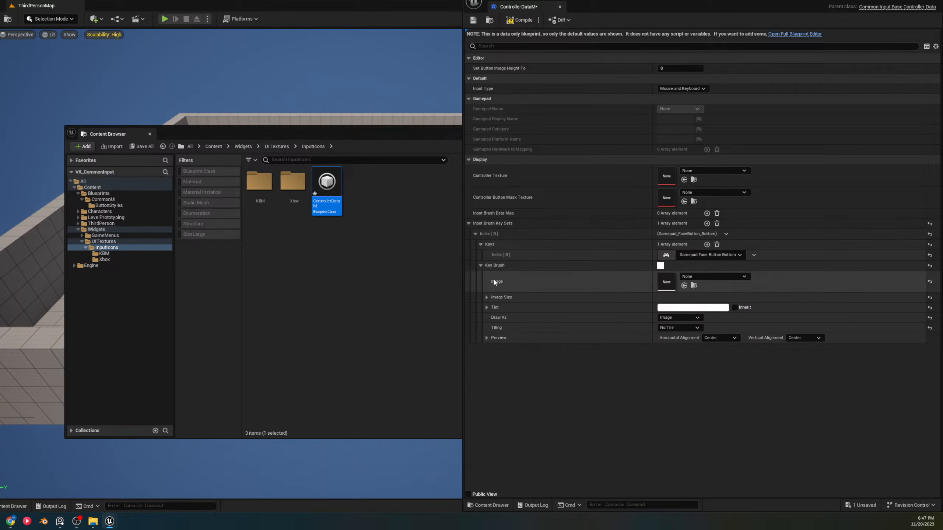
# Add a second Input Brush Key Set and expand its Key Brush settings
pyautogui.click(707, 224)
pyautogui.click(475, 348)
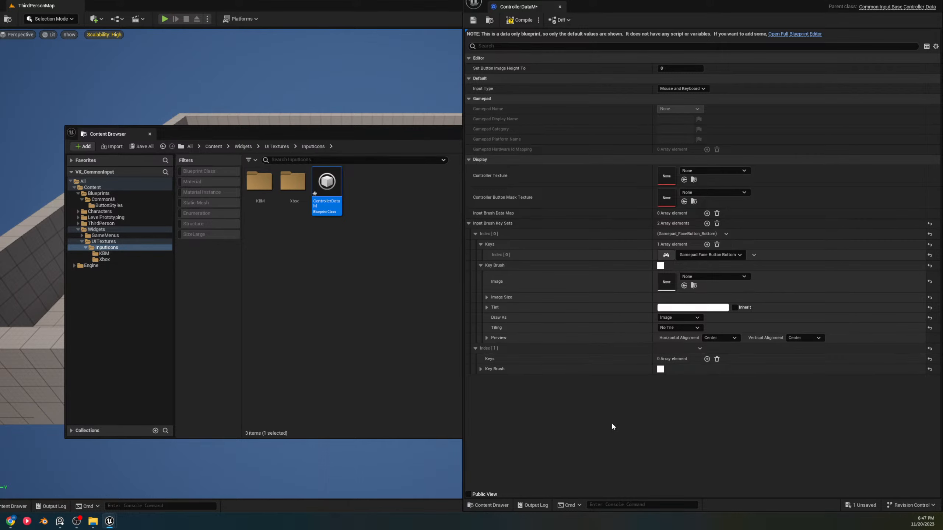
pyautogui.click(480, 369)
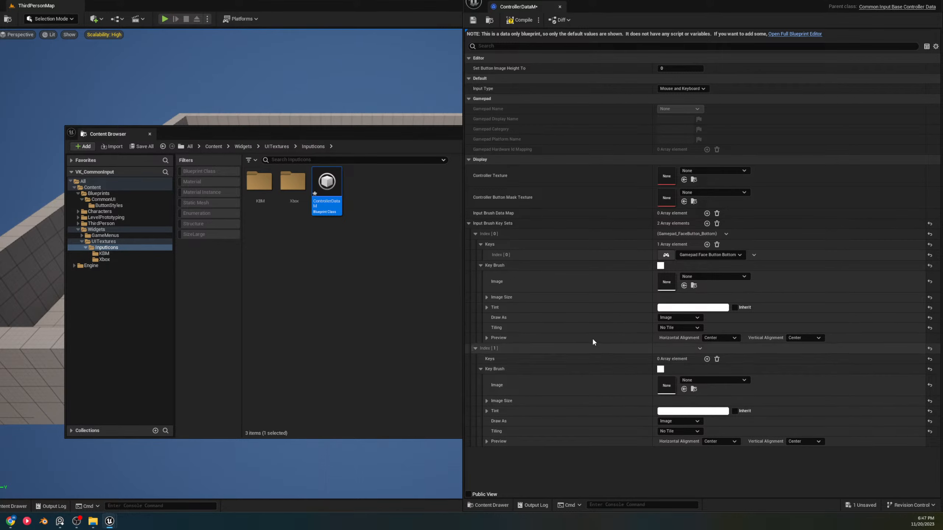
# Set the Input Type to Gamepad, the Gamepad Display Name to Xbox and the Gamepad Category to Gamepad
pyautogui.click(687, 89)
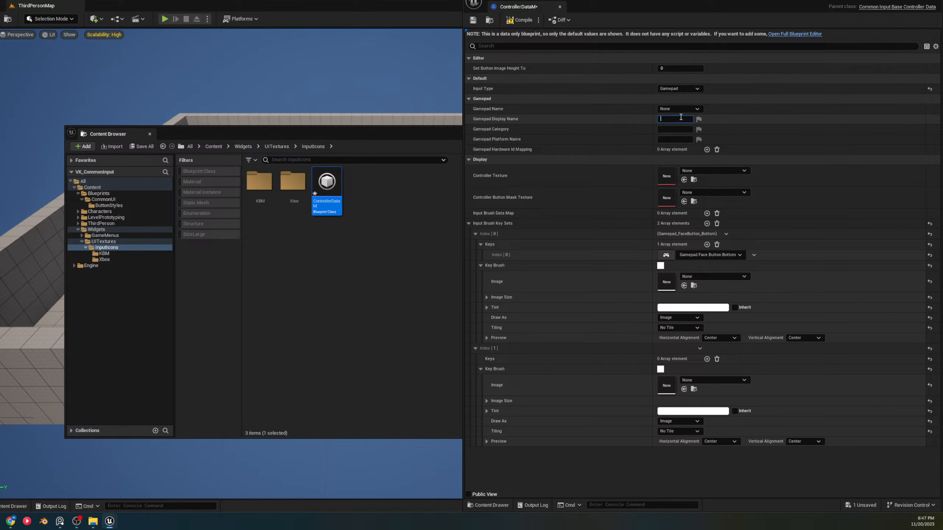
pyautogui.write('B')
pyautogui.write('box')
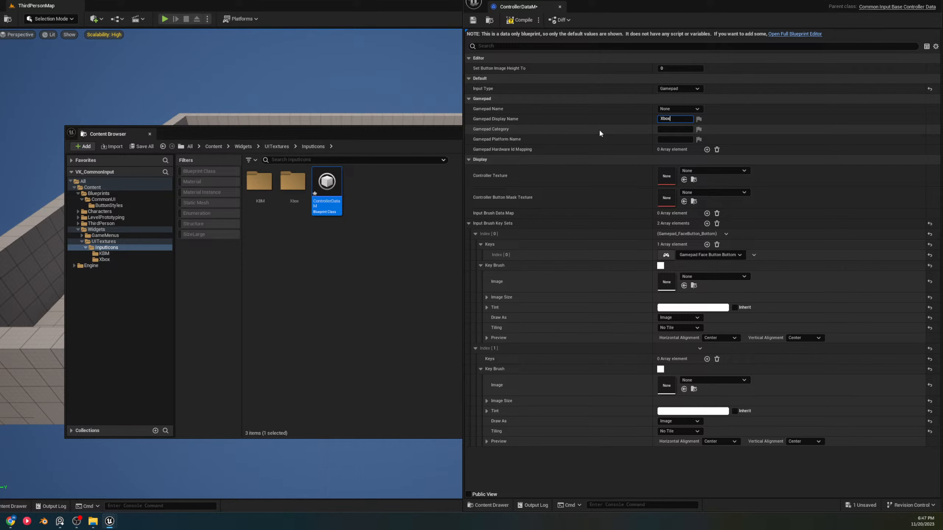
pyautogui.press('Return')
pyautogui.click(663, 130)
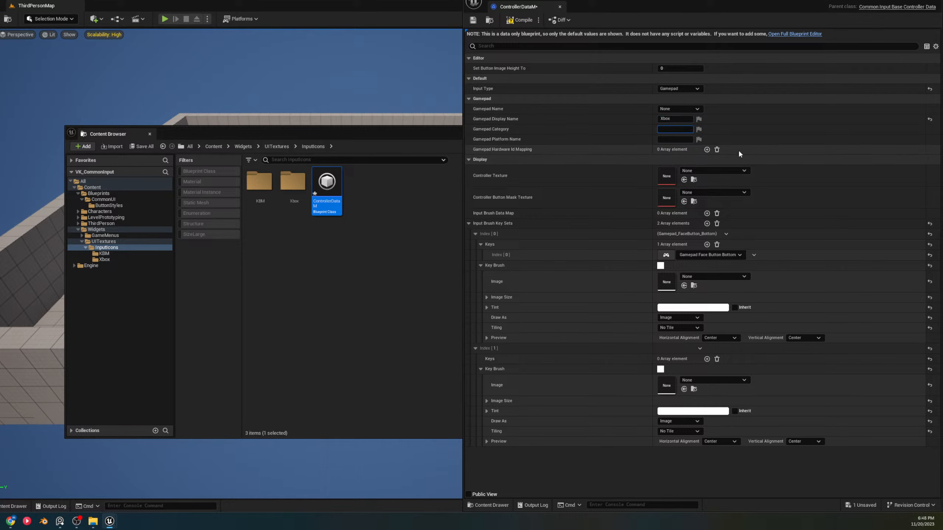
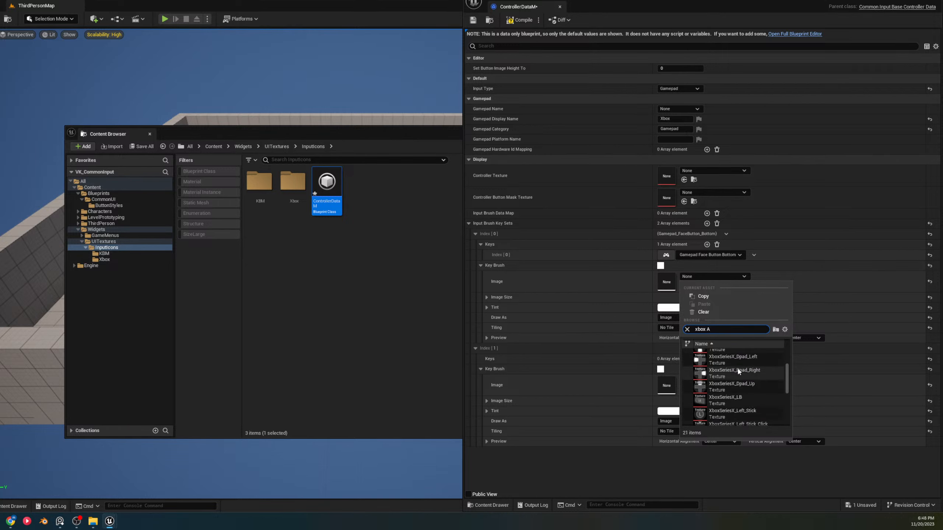
# Assign XboxSeriesX_B as the first Key Brush image and locate that texture in the Content Browser
pyautogui.click(740, 354)
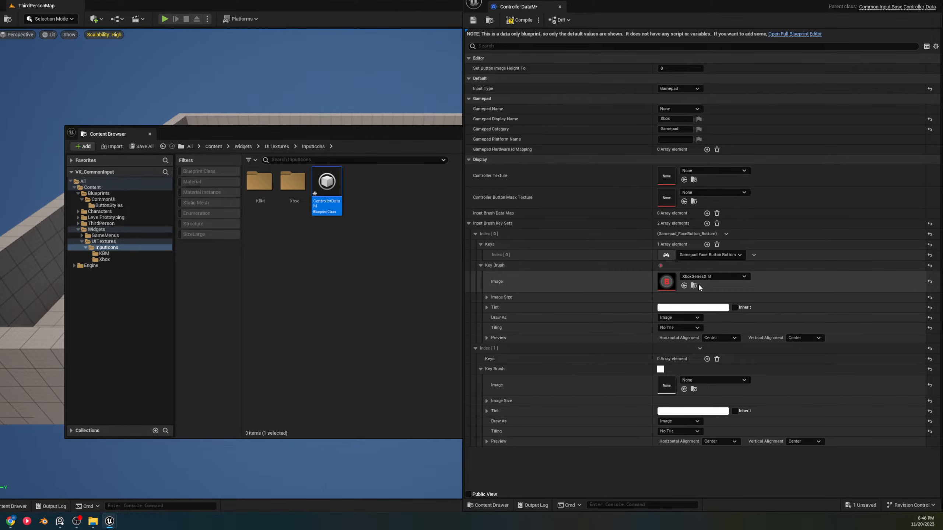
pyautogui.click(694, 285)
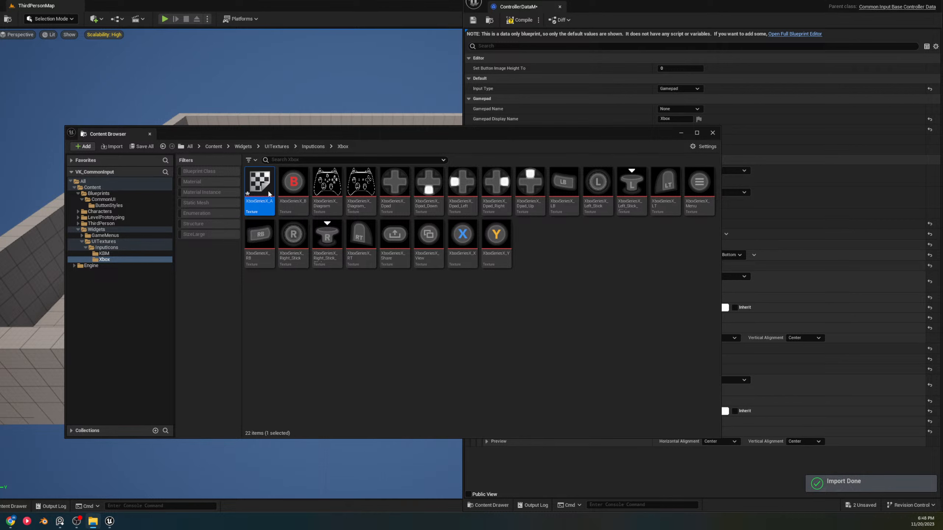
# Set the XboxSeriesX_A texture's group to UI and its compression to UserInterface2D (RGBA), and save it
pyautogui.moveTo(261, 187); pyautogui.dragTo(268, 186)
pyautogui.doubleClick(260, 182)
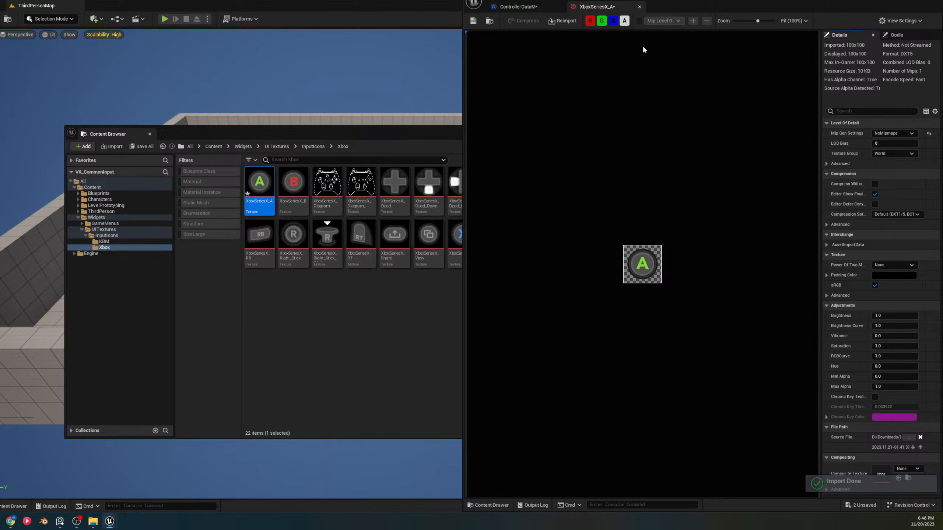
pyautogui.click(894, 153)
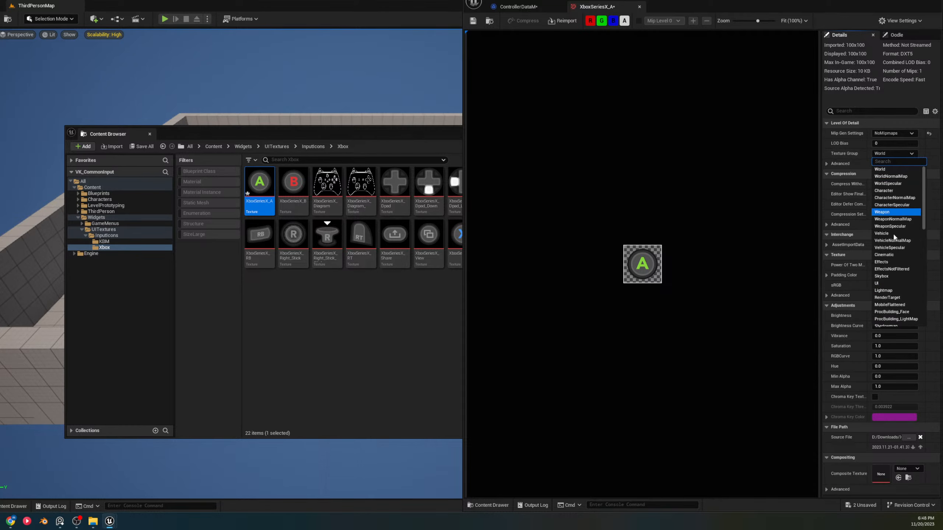
pyautogui.click(879, 283)
pyautogui.click(895, 215)
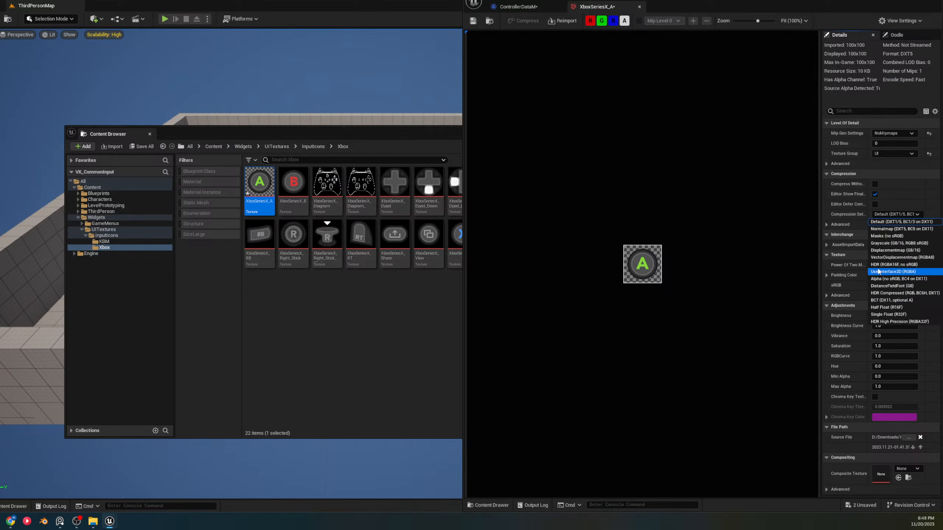
pyautogui.click(876, 275)
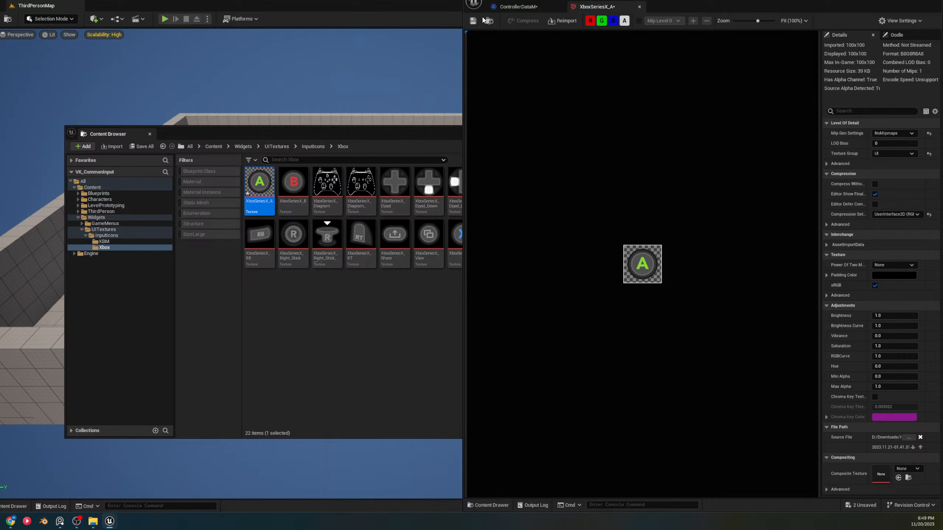
pyautogui.click(473, 20)
# Assign XboxSeriesX_A as the Key Brush image of the first key set in ControllerDataM and save the blueprint
pyautogui.click(517, 6)
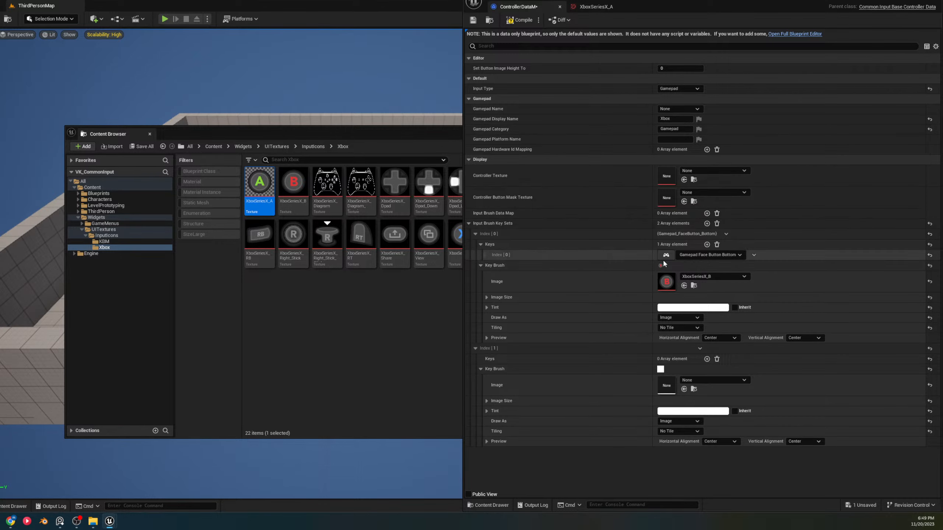
pyautogui.click(684, 285)
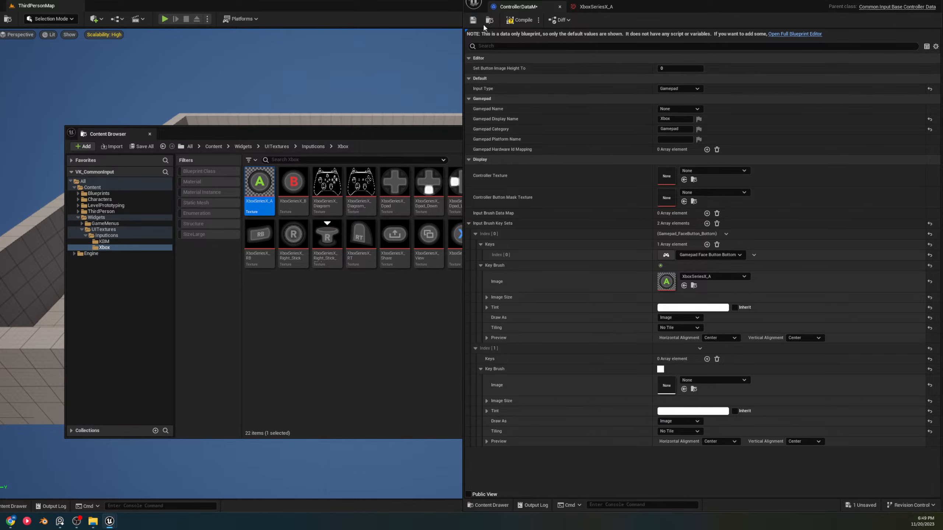
pyautogui.click(473, 19)
# Set the XboxSeriesX_B texture's compression to UserInterface2D (RGBA) and save it
pyautogui.click(299, 300)
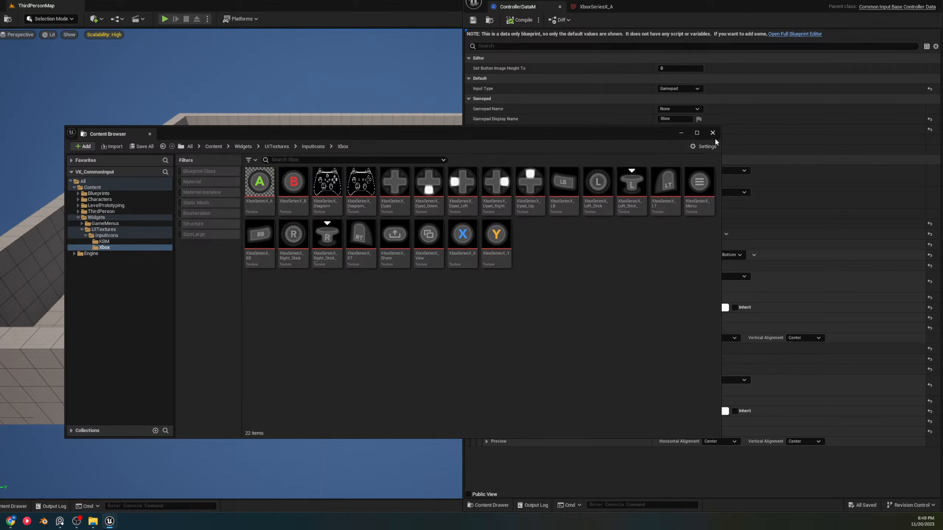
pyautogui.doubleClick(293, 182)
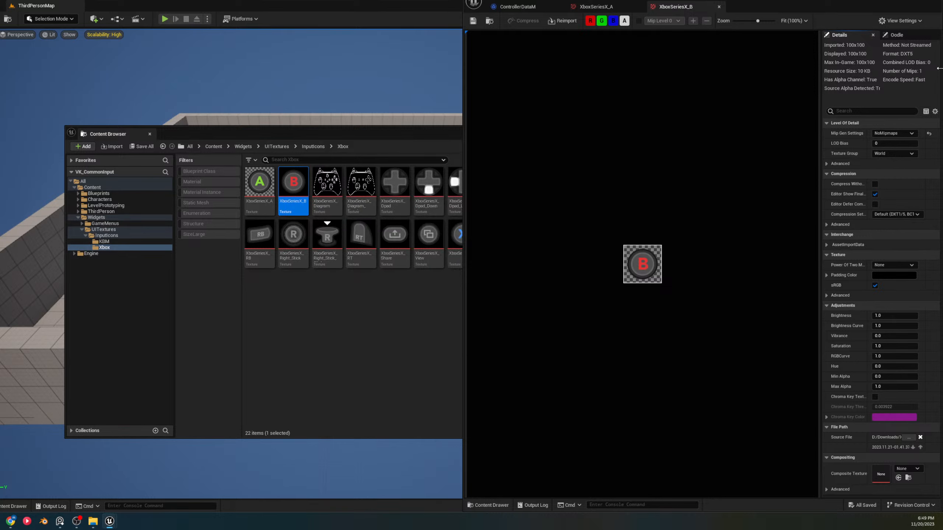
pyautogui.click(894, 217)
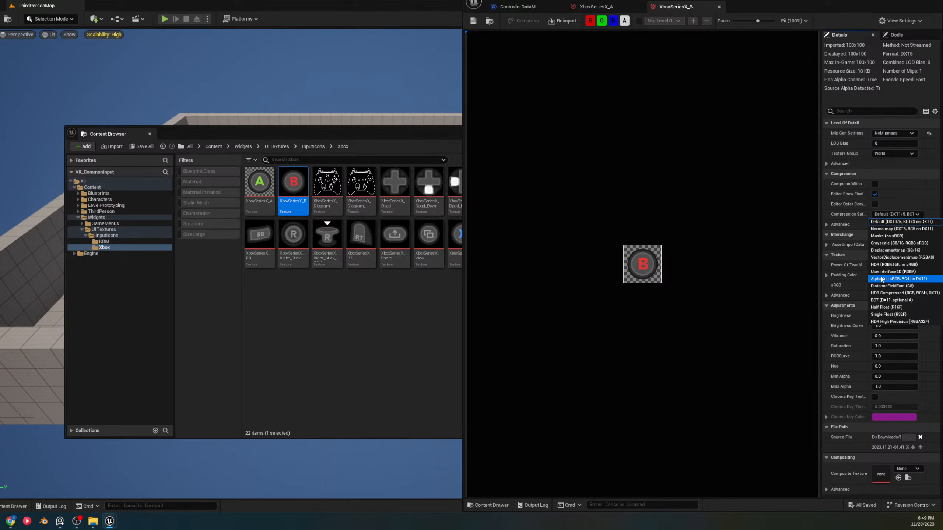
pyautogui.click(892, 271)
pyautogui.click(473, 21)
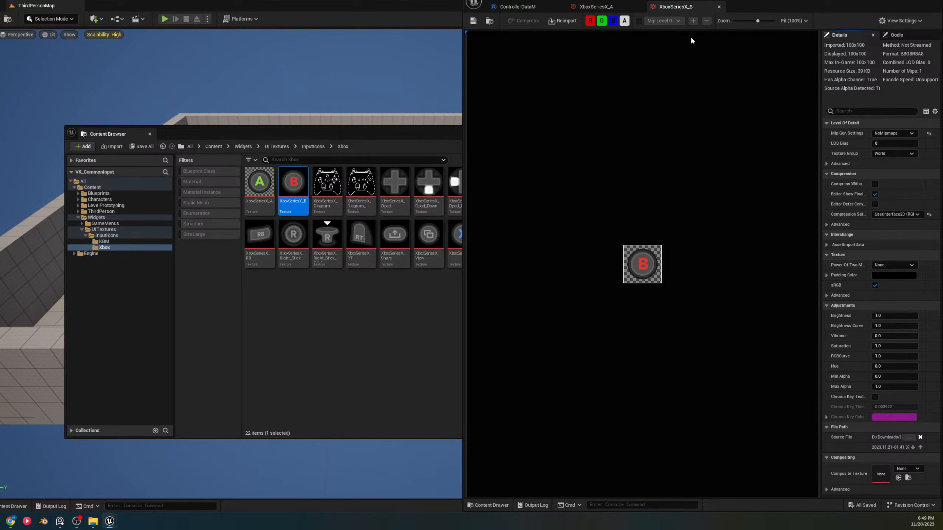
# Set XboxSeriesX_Dpad_Down to UserInterface2D (RGBA) compression and the UI texture group, save it, and leave the asset editor window
pyautogui.doubleClick(427, 184)
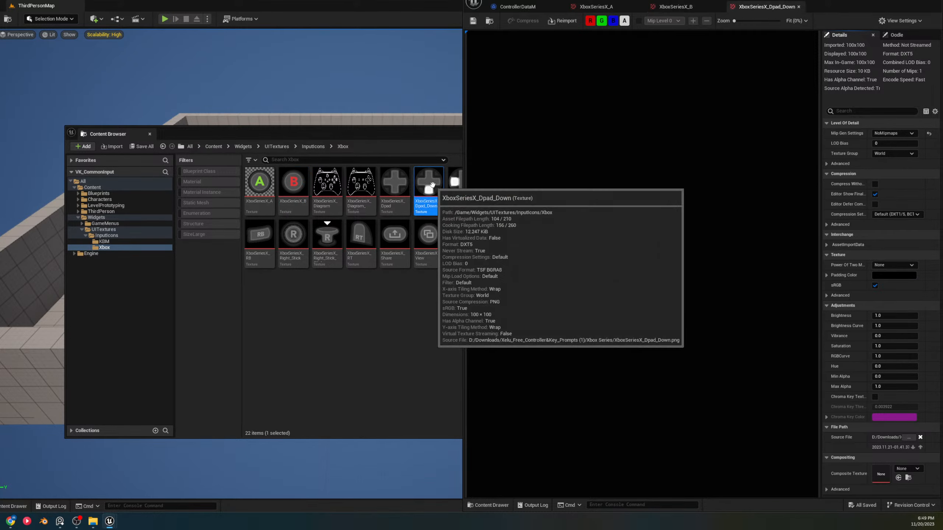
pyautogui.click(896, 214)
pyautogui.click(897, 274)
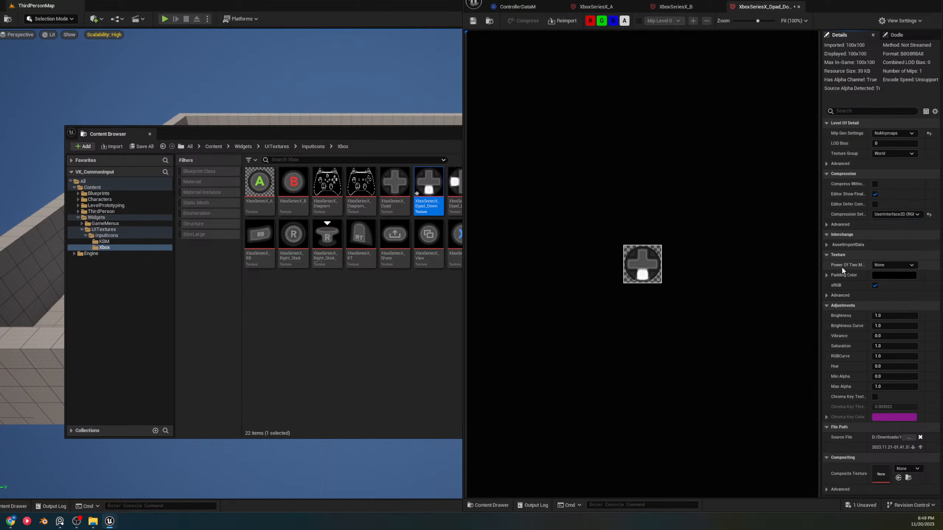
pyautogui.click(893, 153)
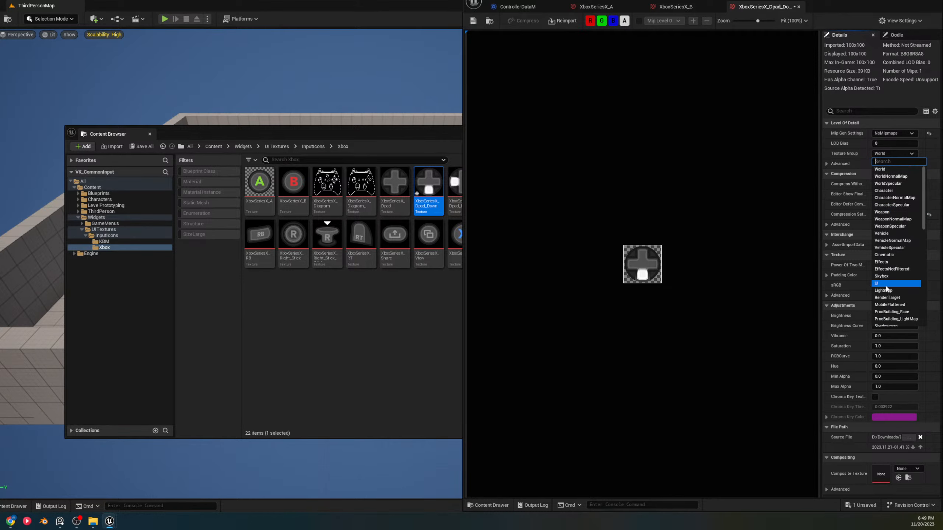
pyautogui.click(880, 284)
pyautogui.click(473, 21)
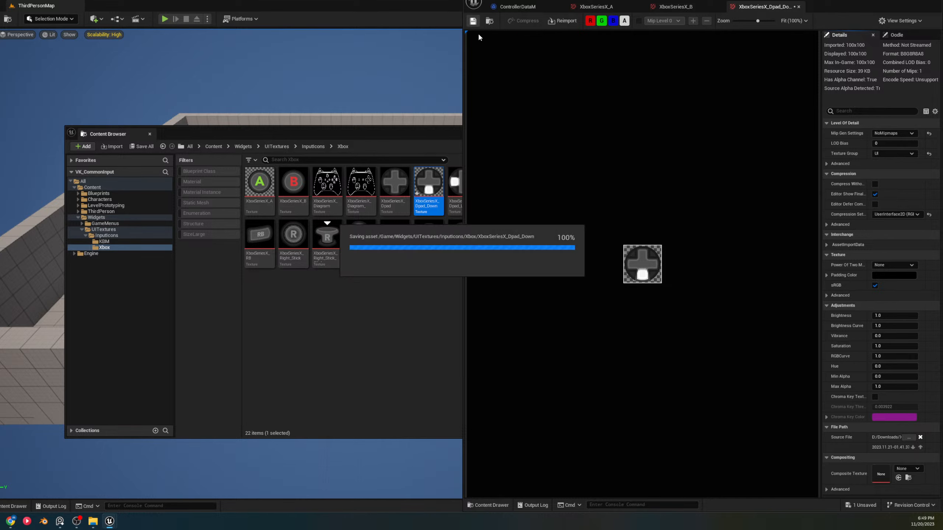
pyautogui.click(928, 1)
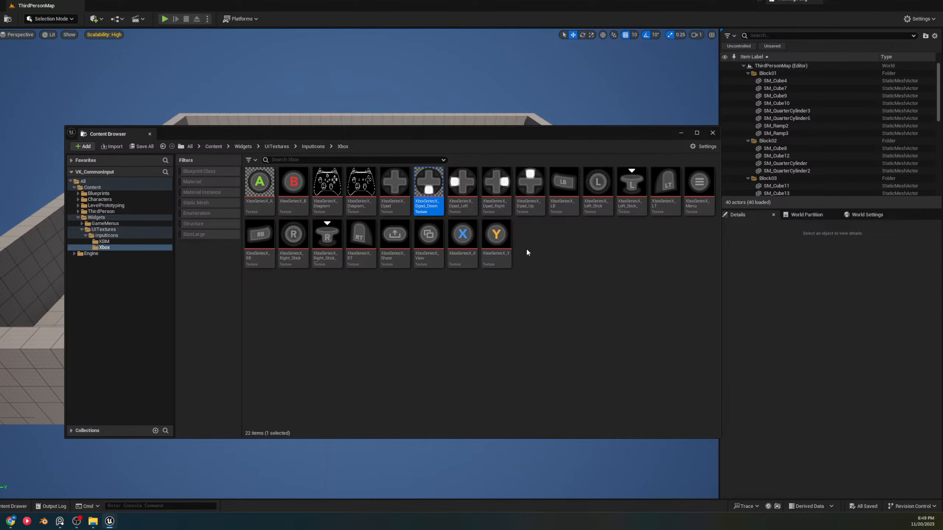
# Select all textures in the Xbox folder and open them together in a maximized Property Matrix
pyautogui.click(496, 242)
pyautogui.keyDown('shift'); pyautogui.click(260, 186); pyautogui.keyUp('shift')
pyautogui.rightClick(264, 194)
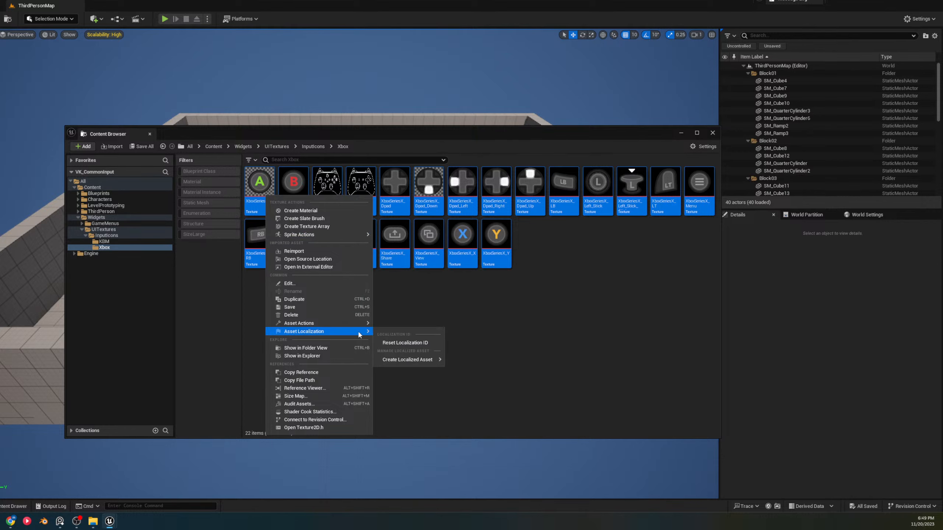
pyautogui.moveTo(360, 323)
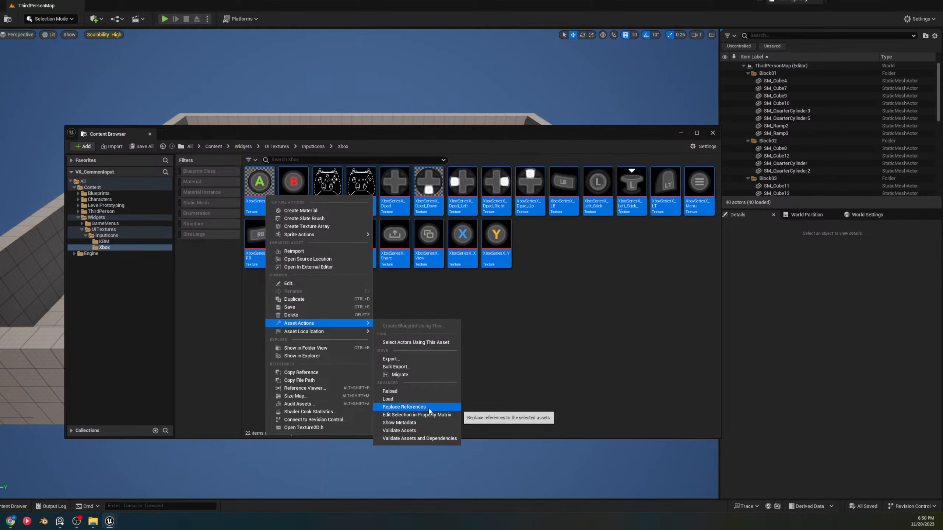
pyautogui.click(443, 415)
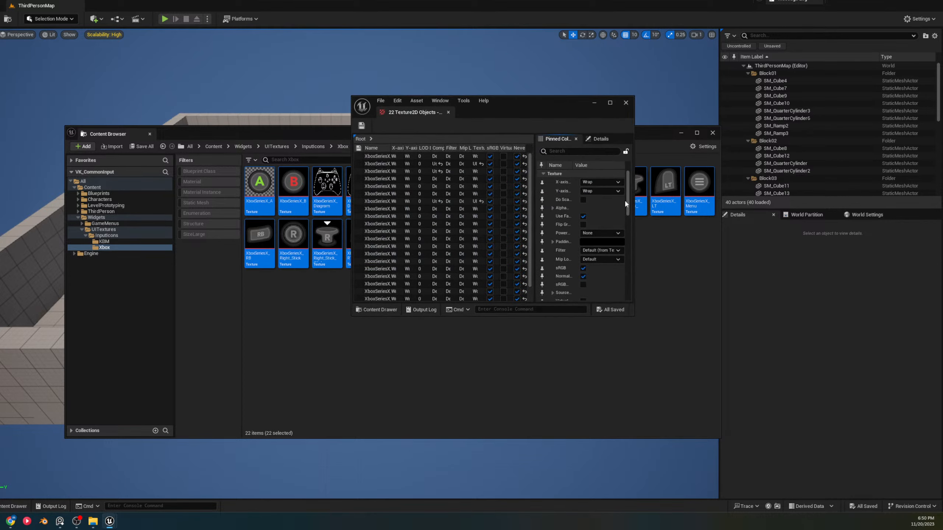
pyautogui.doubleClick(543, 103)
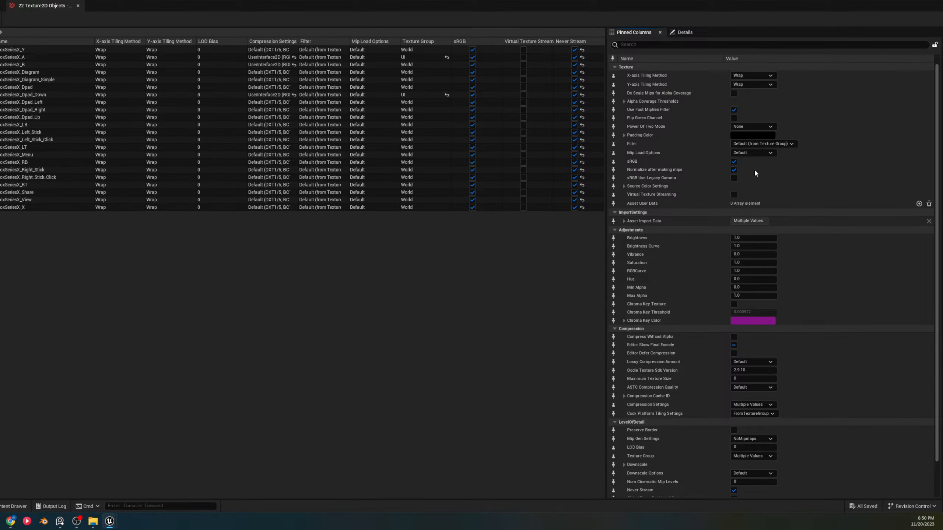
# Set the Compression Settings of all selected Xbox textures to UserInterface2D (RGBA)
pyautogui.scroll(-2, 705, 268)
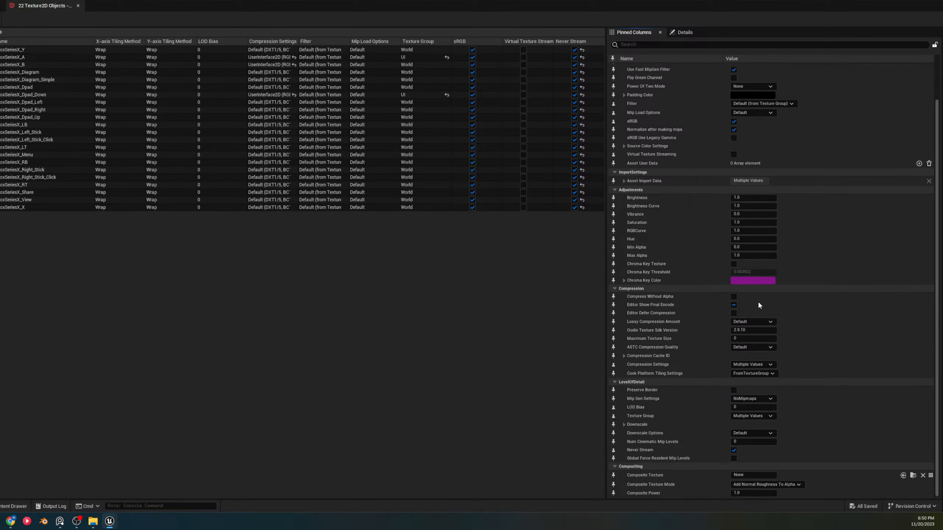
pyautogui.click(757, 365)
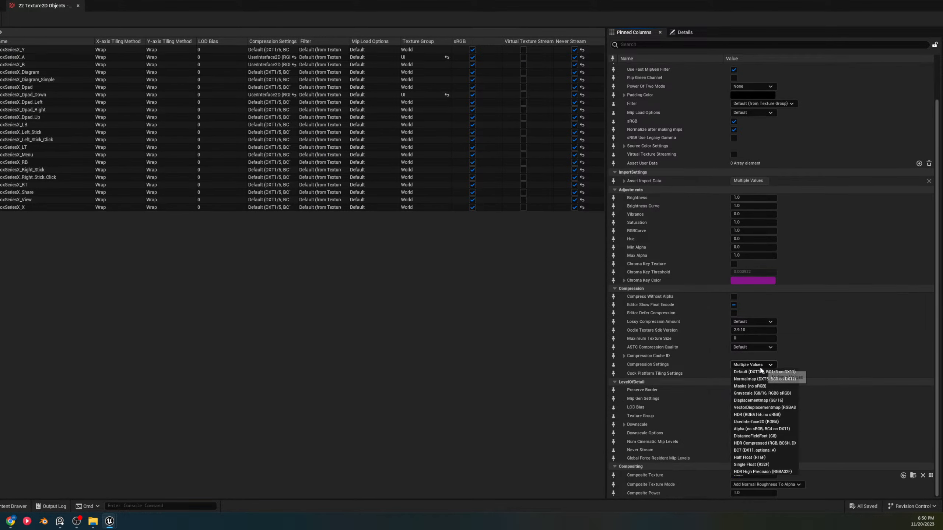
pyautogui.click(770, 422)
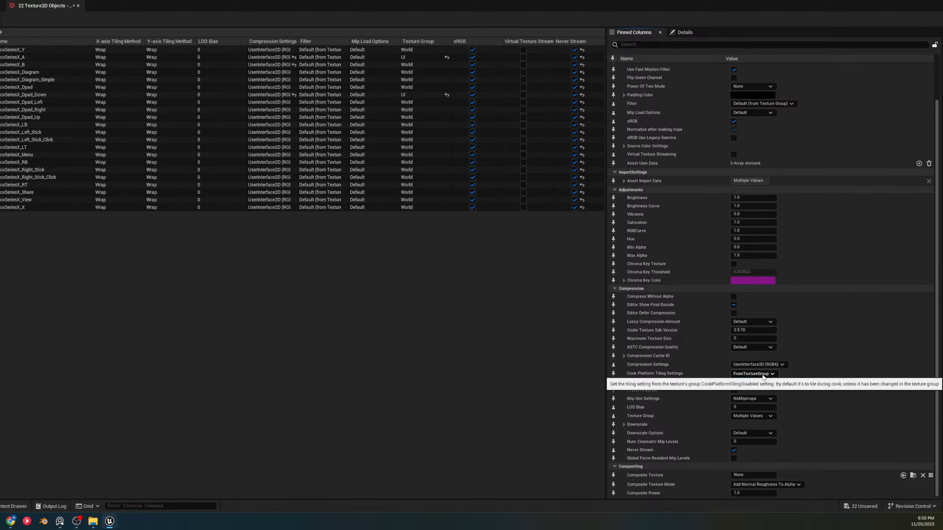
# Set the Texture Group of all selected Xbox textures to UI, save them, and close the Property Matrix
pyautogui.click(742, 416)
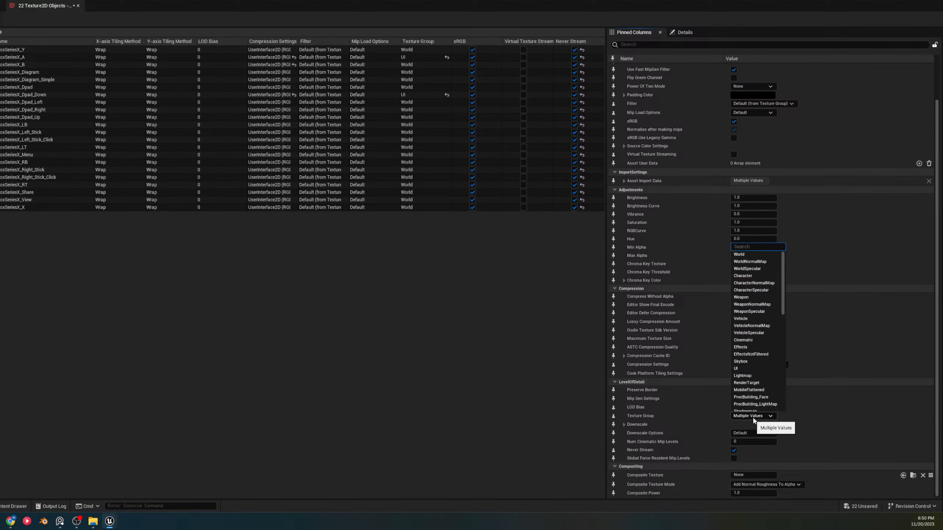
pyautogui.click(748, 373)
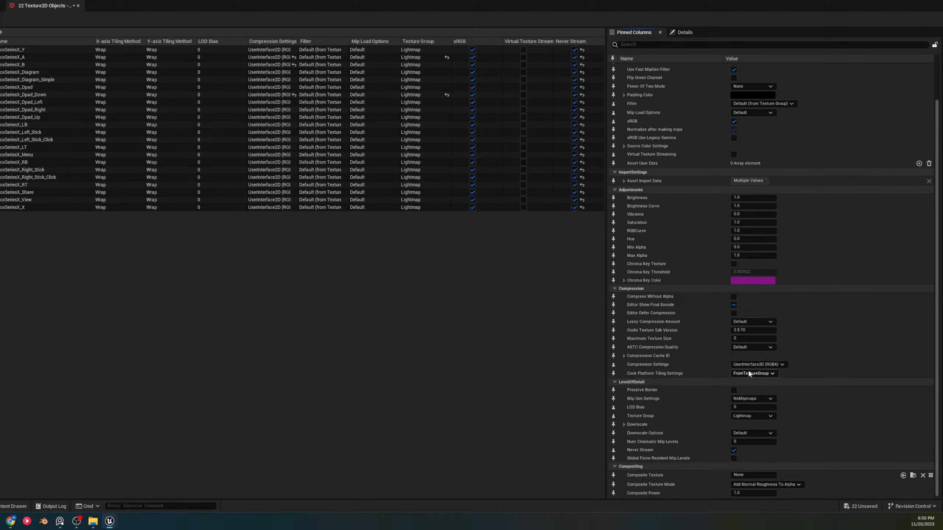
pyautogui.click(751, 415)
pyautogui.click(746, 370)
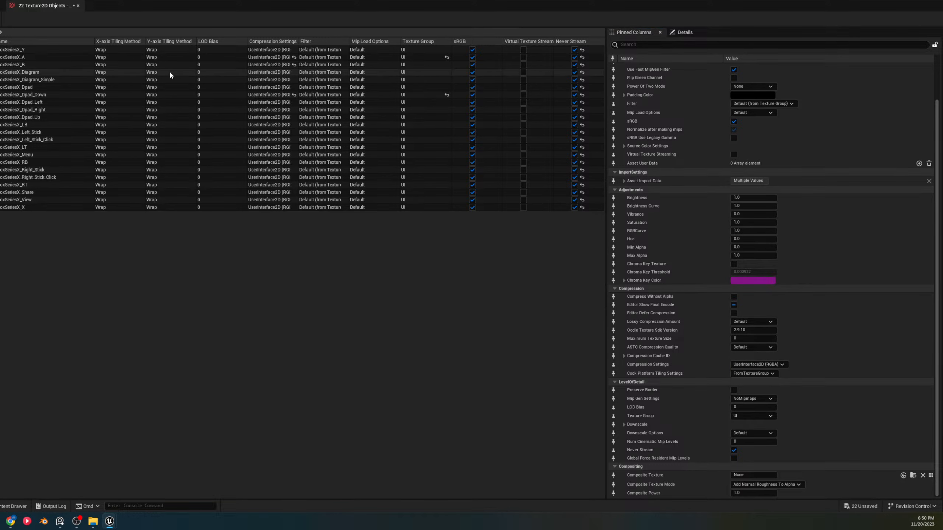
pyautogui.hotkey('ctrl', 's')
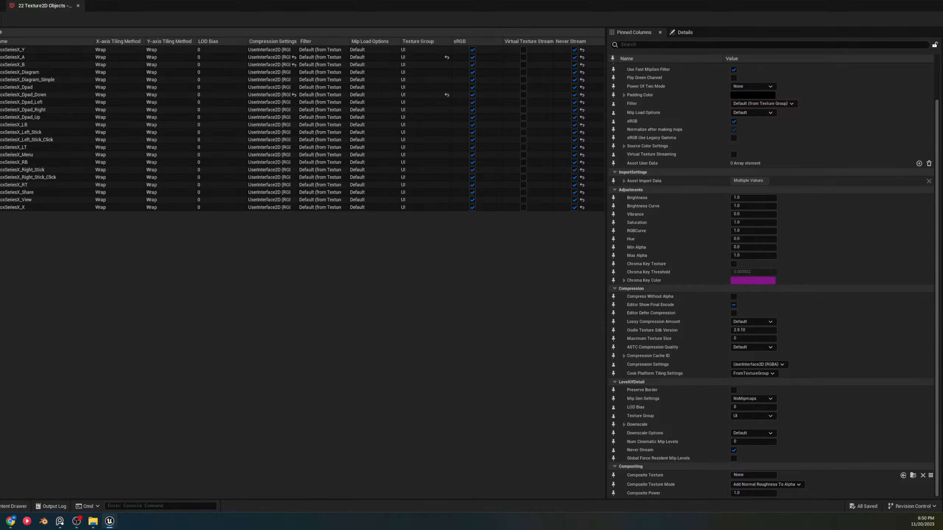
pyautogui.click(78, 6)
# Close the Readme text file and the floating Content Browser window
pyautogui.click(436, 327)
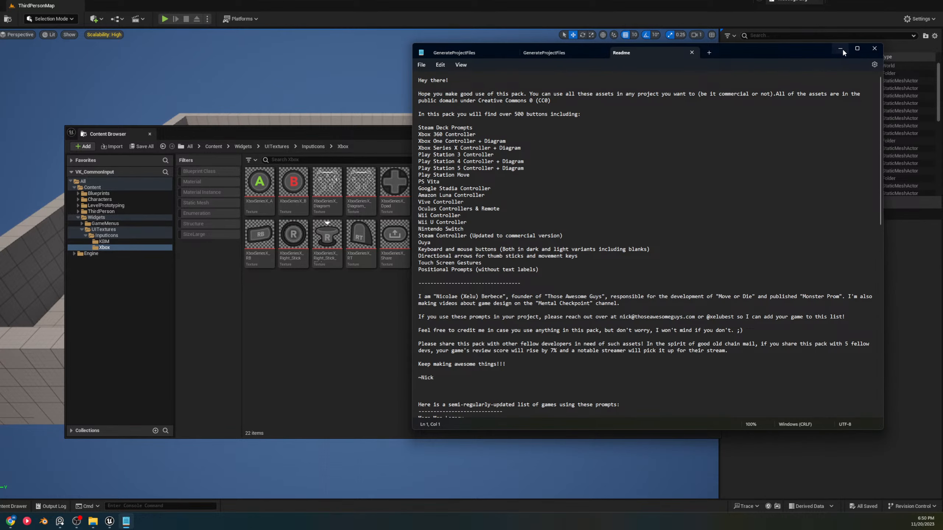
pyautogui.click(874, 48)
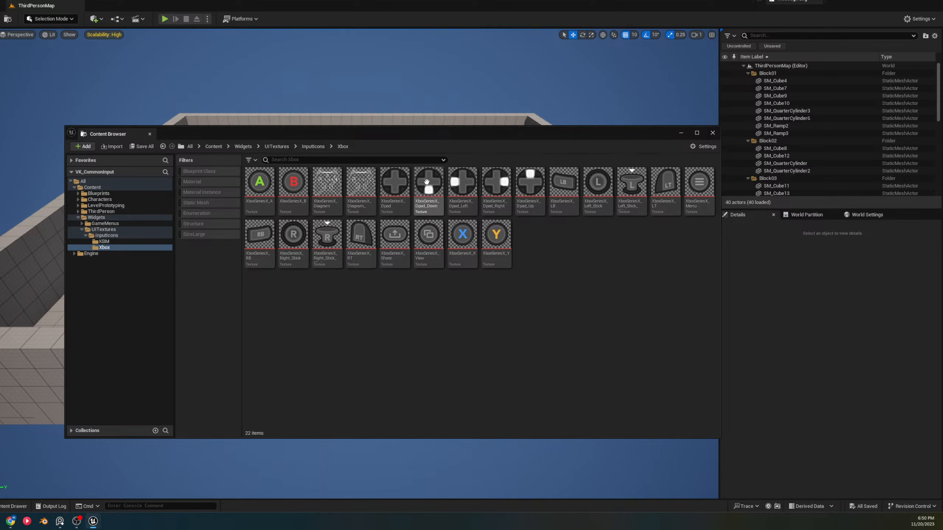
pyautogui.moveTo(427, 181)
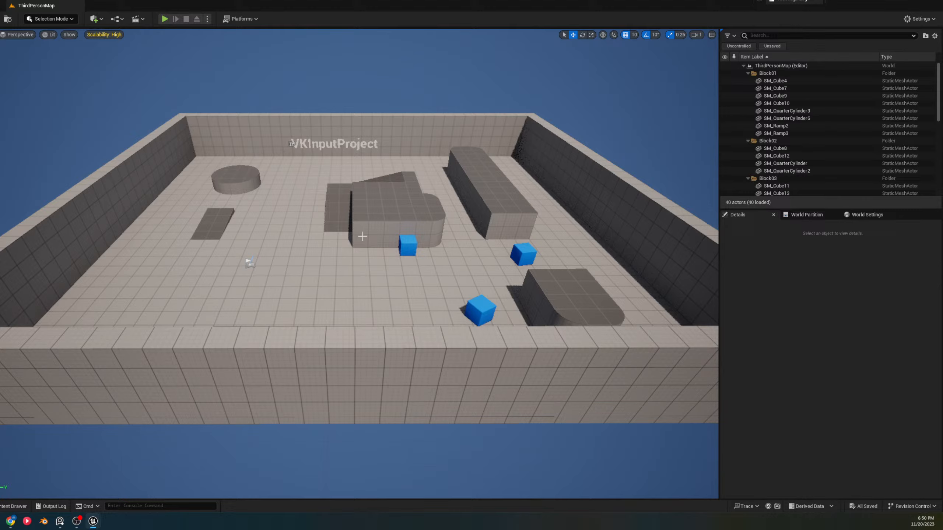
pyautogui.moveTo(363, 237); pyautogui.dragTo(358, 226, button='right')
pyautogui.press('w')
# Look through the project's Blueprints and CommonUI folders for the controller data blueprint
pyautogui.hotkey('ctrl', 'space')
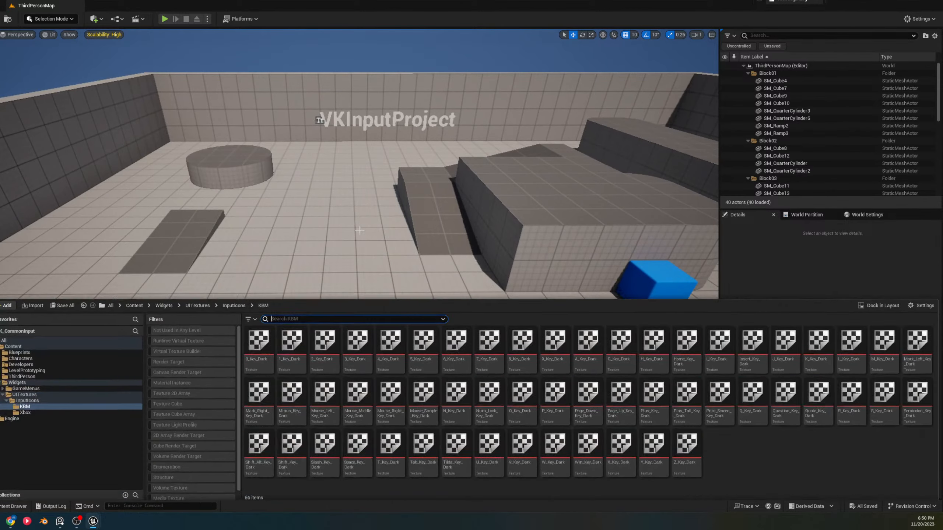
pyautogui.moveTo(686, 448); pyautogui.dragTo(720, 448)
pyautogui.click(774, 446)
pyautogui.hotkey('alt', 'Left')
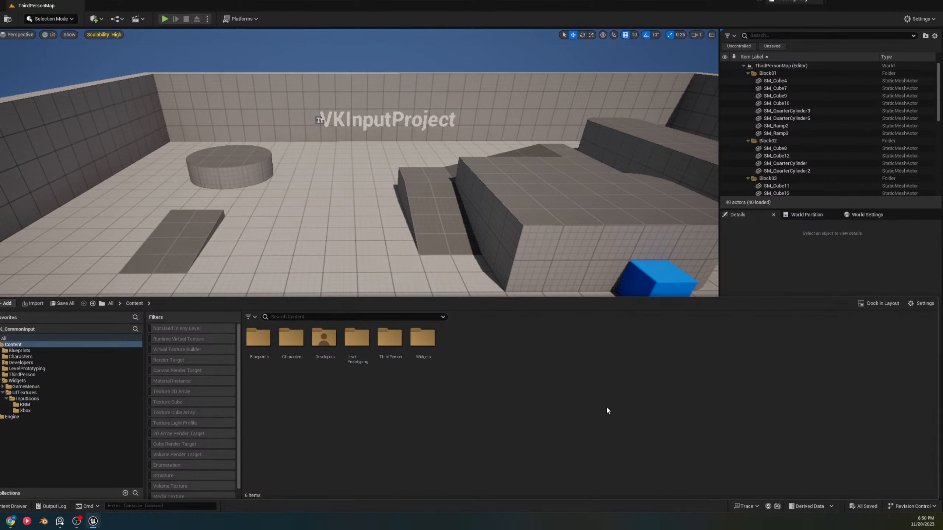
pyautogui.click(19, 351)
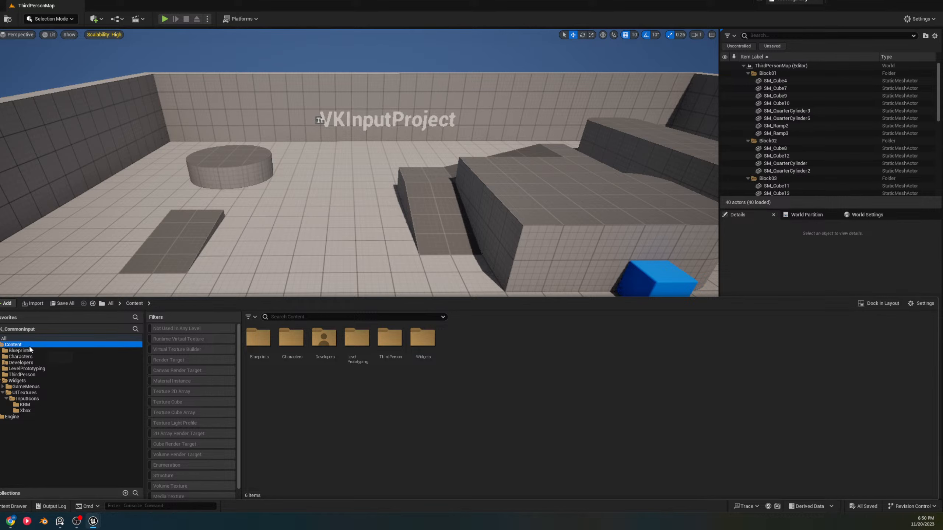
pyautogui.doubleClick(258, 338)
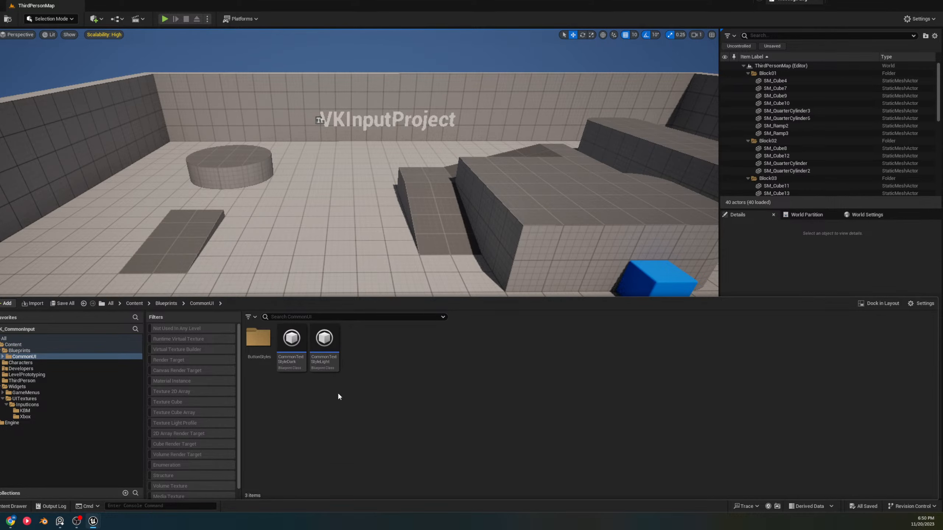
pyautogui.click(258, 342)
pyautogui.hotkey('alt', 'Left')
pyautogui.hotkey('alt', 'Left')
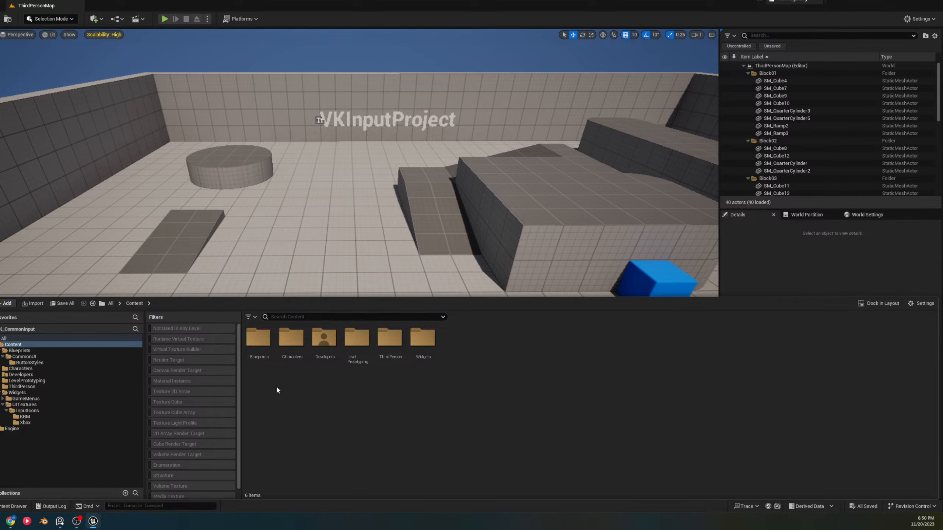
# Open the ControllerDataM blueprint from the Widgets/UITextures/InputIcons folder
pyautogui.click(30, 416)
pyautogui.click(37, 410)
pyautogui.click(324, 347)
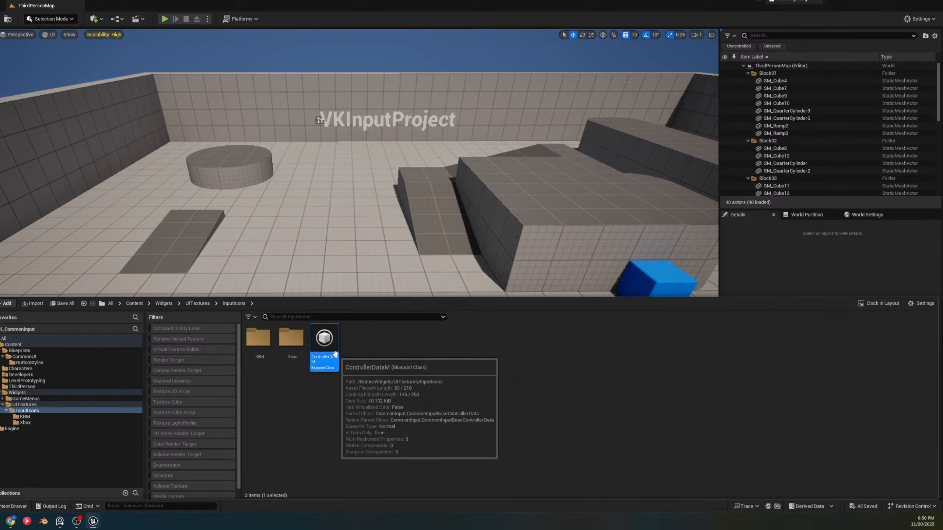
pyautogui.doubleClick(335, 352)
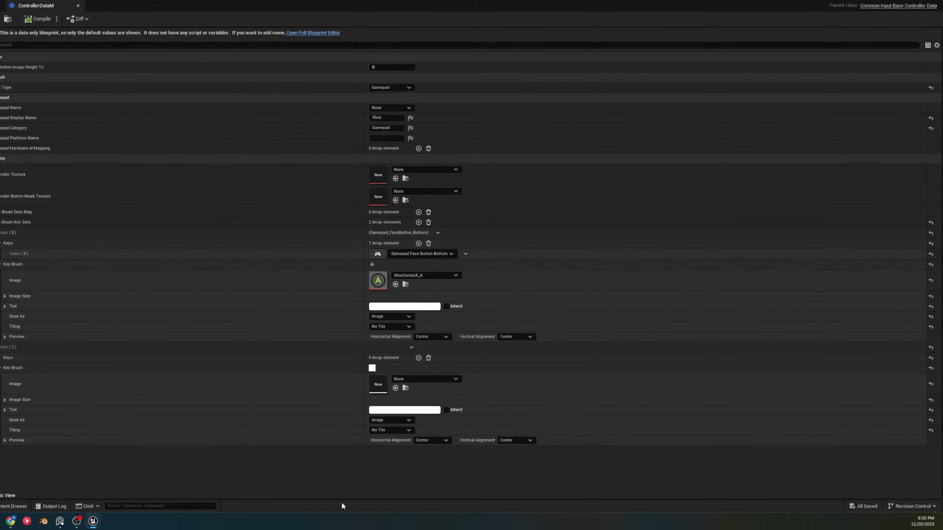
# Duplicate the ControllerDataM blueprint in the InputIcons folder and name the copy ControllerDataKeyboardM
pyautogui.hotkey('ctrl', 'space')
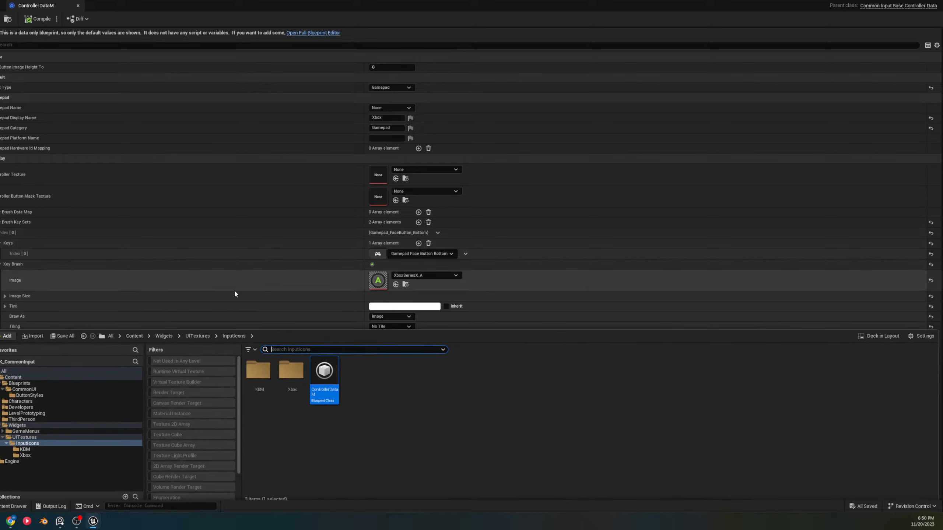
pyautogui.click(329, 446)
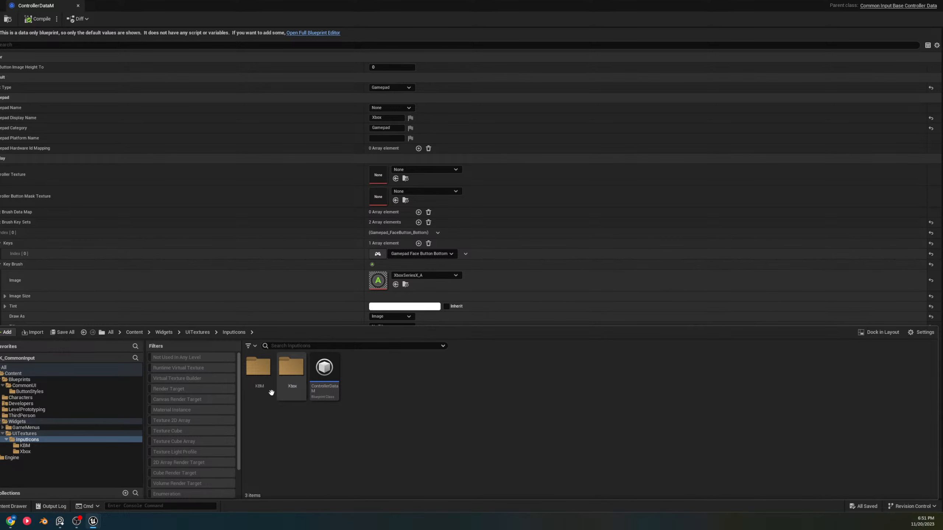
pyautogui.rightClick(322, 368)
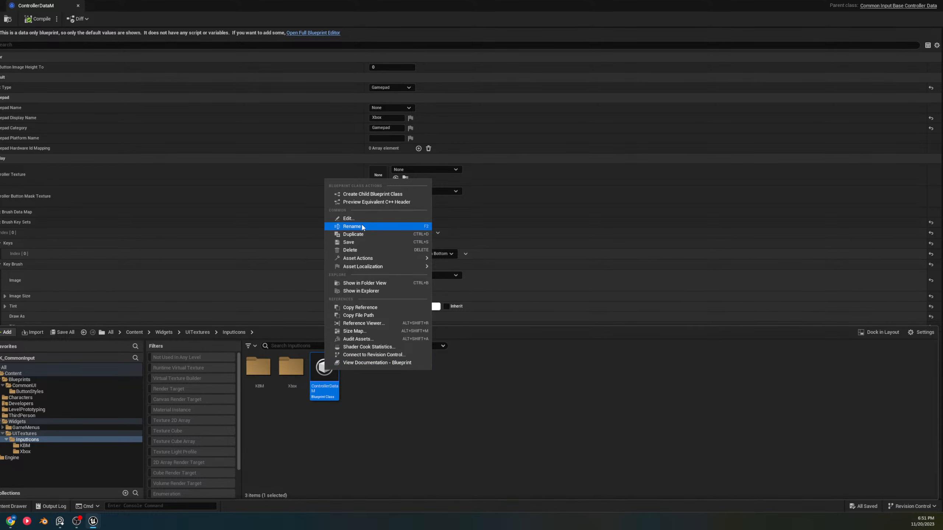
pyautogui.click(366, 239)
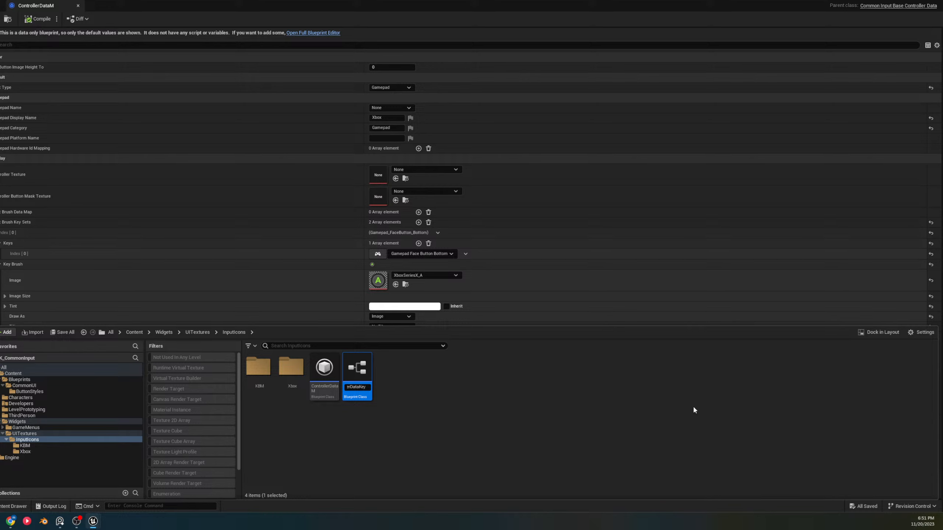
pyautogui.write('M')
pyautogui.press('Return')
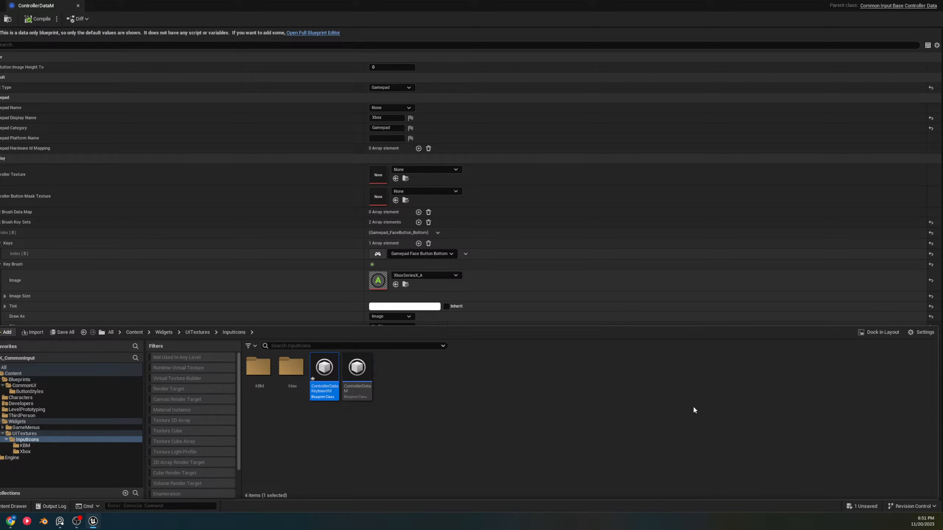
# Rename the original ControllerDataM blueprint as ControllerDataGaneoad
pyautogui.rightClick(356, 370)
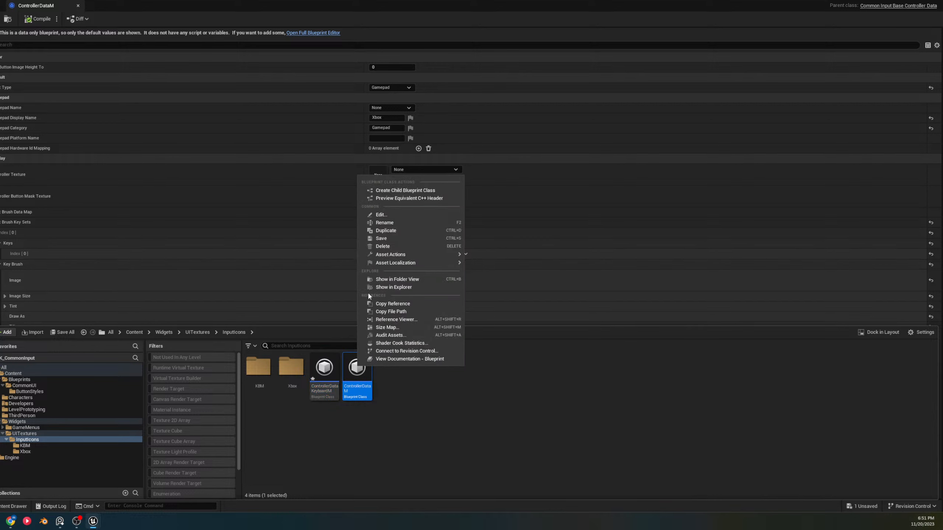
pyautogui.click(384, 222)
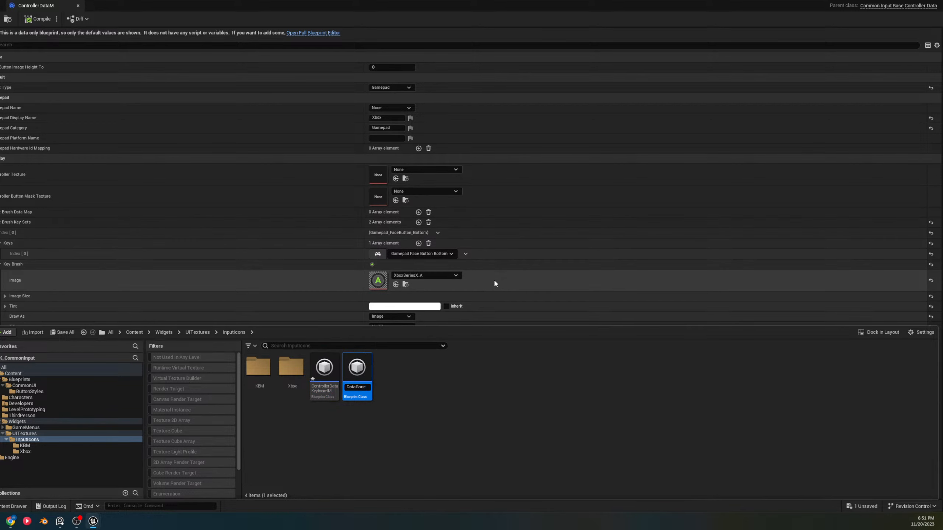
pyautogui.press('Return')
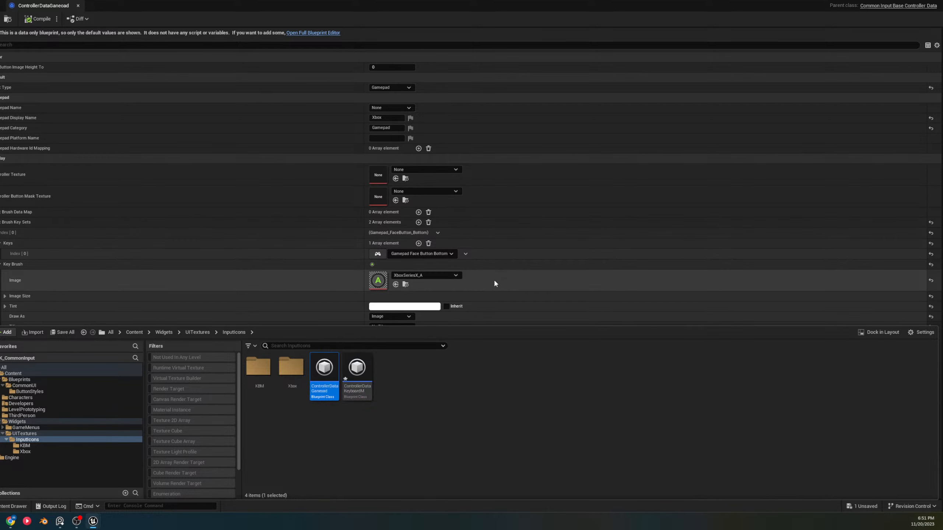
# In ControllerDataKeyboardM, set the input type to Mouse and Keyboard and the first brush key set's key to Enter
pyautogui.doubleClick(357, 373)
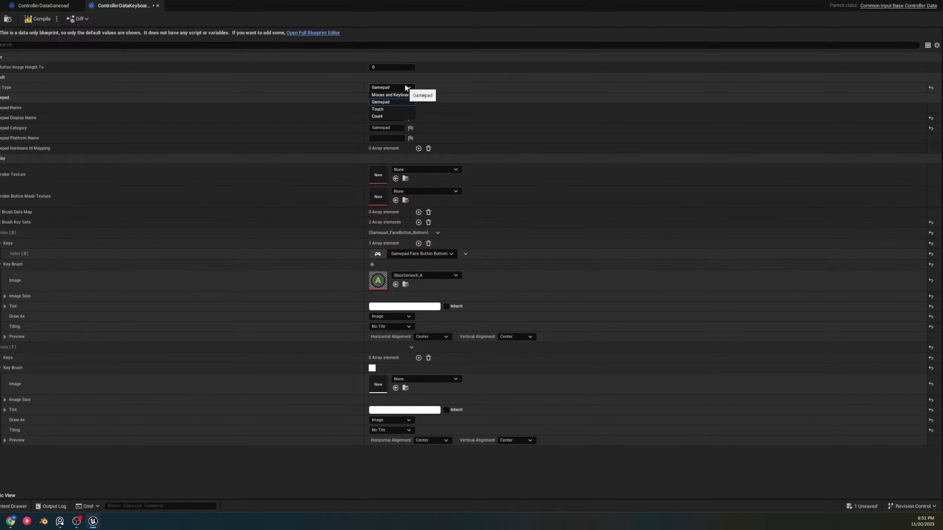
pyautogui.click(389, 95)
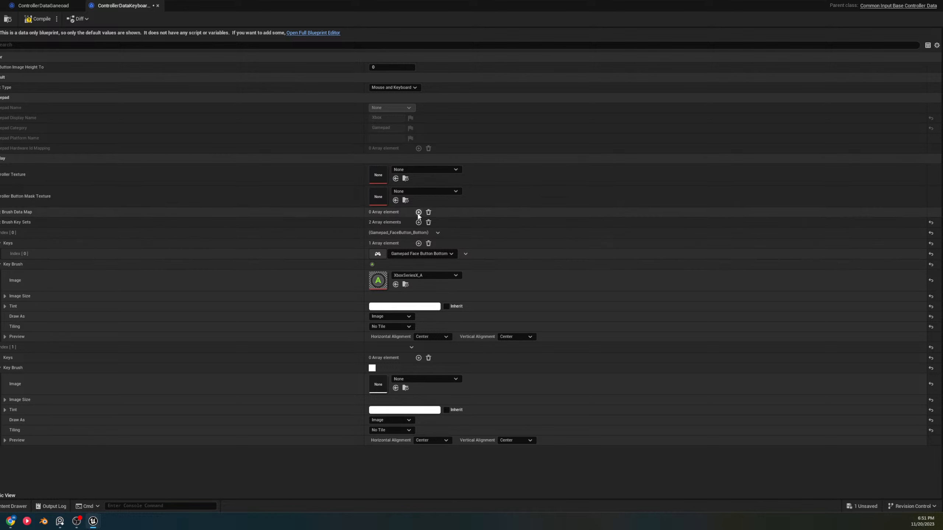
pyautogui.click(449, 254)
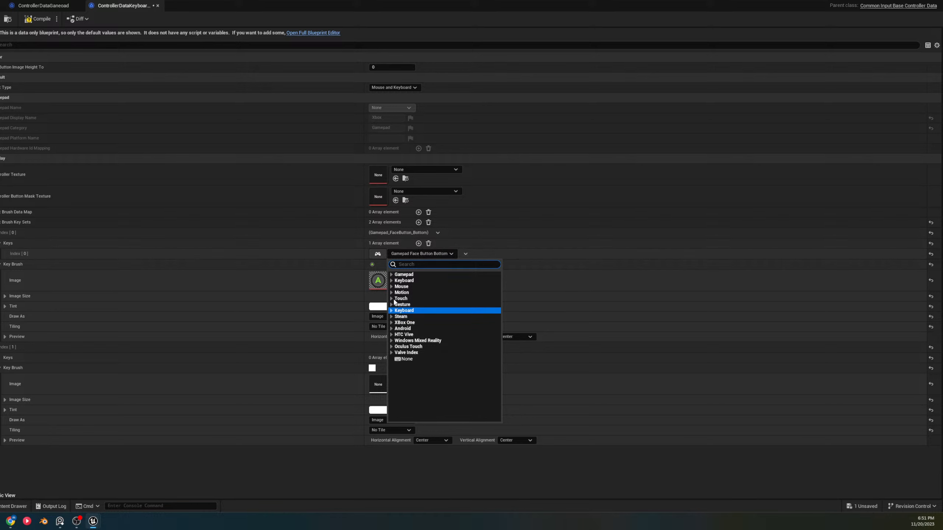
pyautogui.click(404, 281)
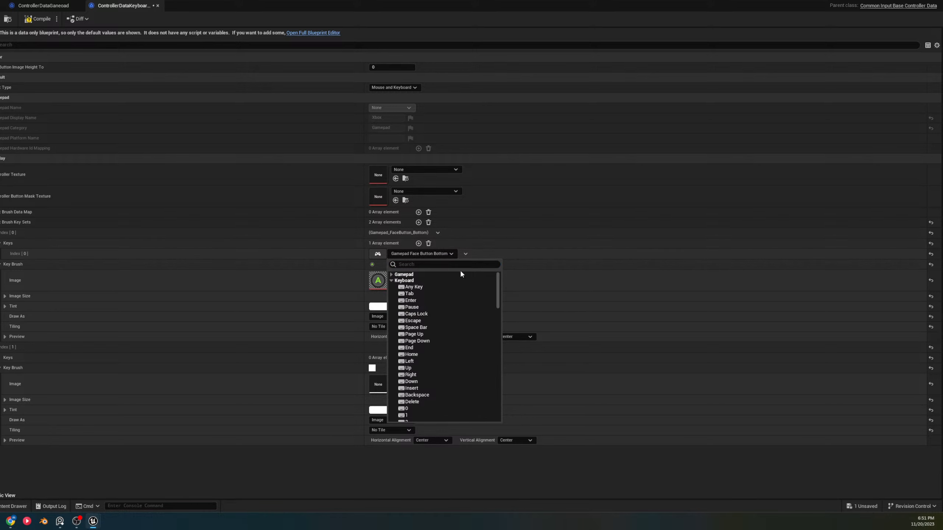
pyautogui.scroll(-2, 442, 299)
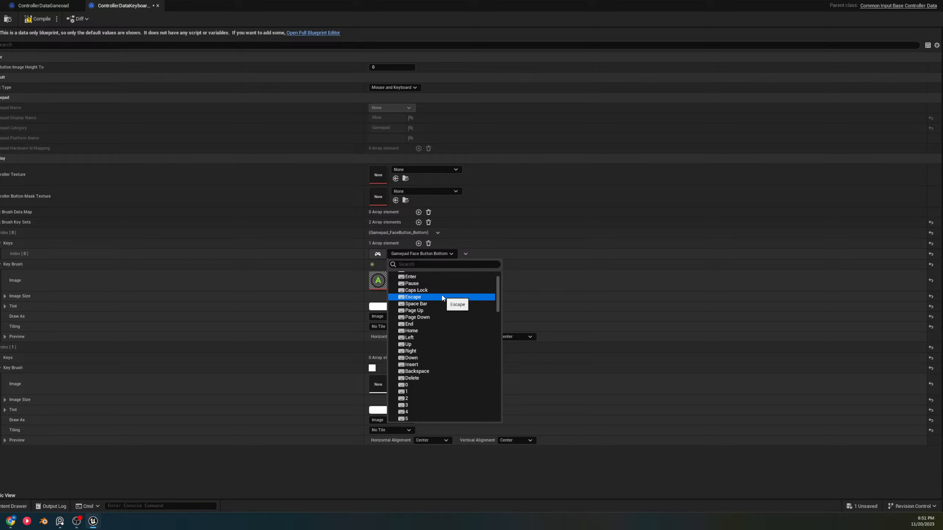
pyautogui.click(427, 277)
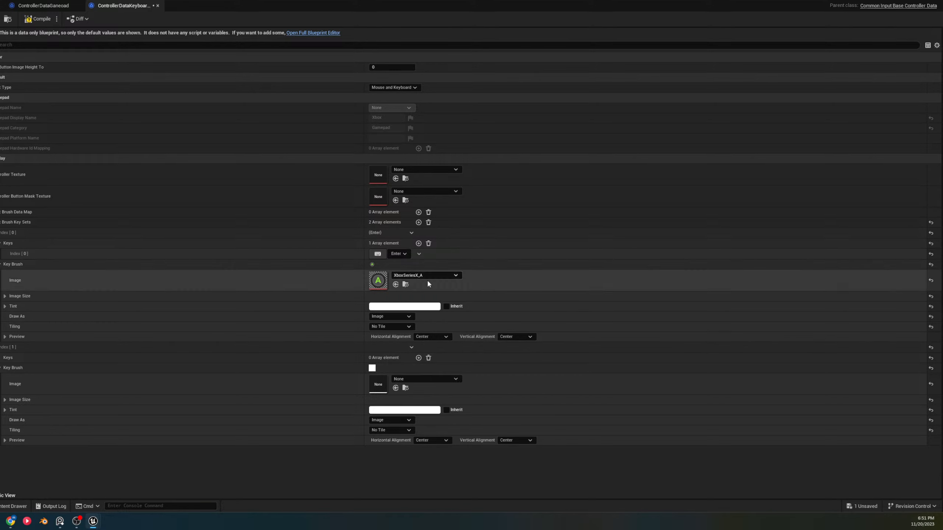
# Change the key of the first brush key set to the keyboard's E key
pyautogui.click(398, 254)
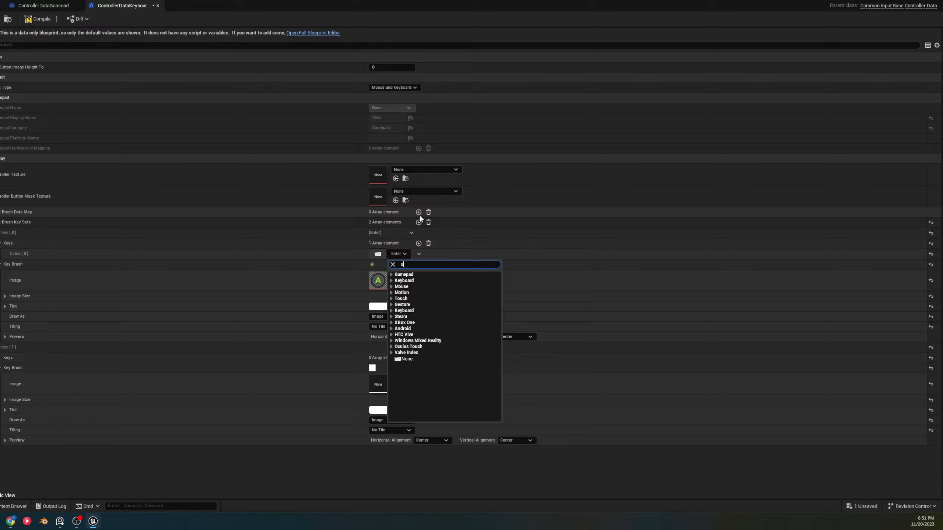
pyautogui.doubleClick(419, 266)
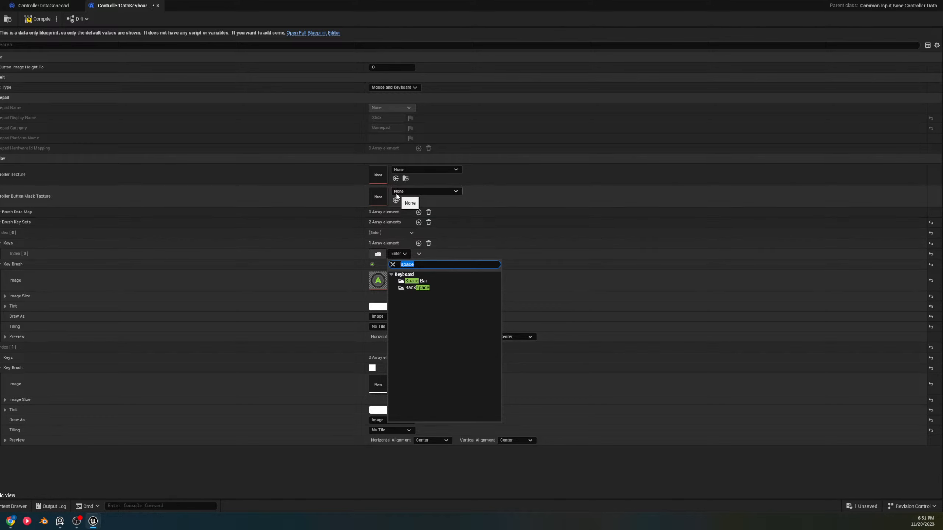
pyautogui.write('e')
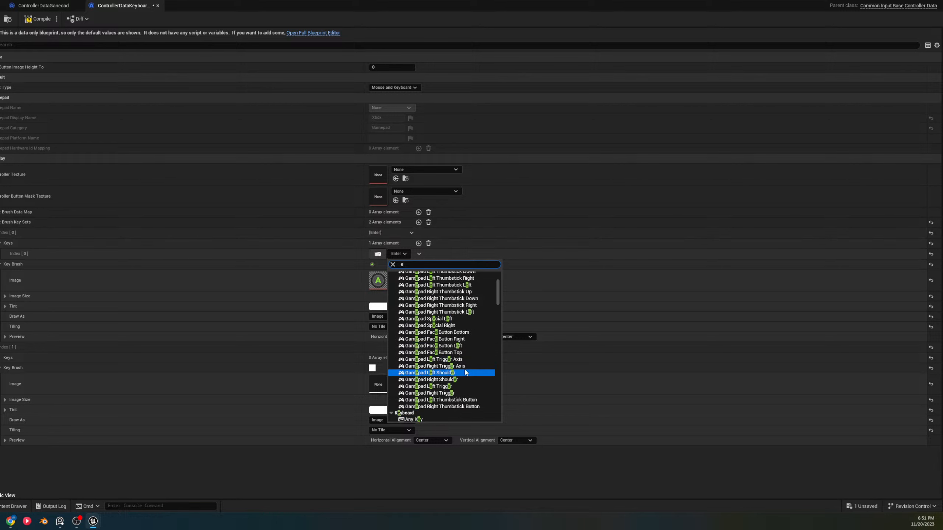
pyautogui.scroll(-6, 464, 369)
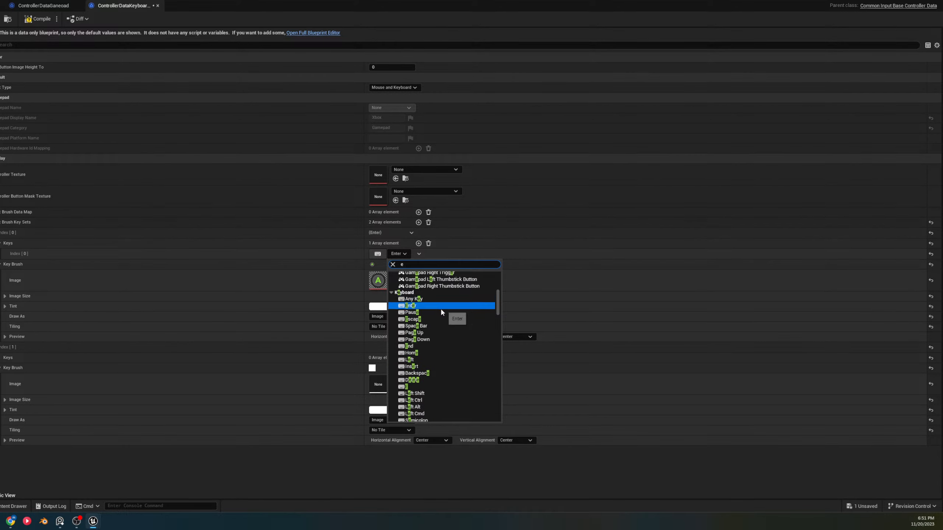
pyautogui.scroll(-2, 439, 348)
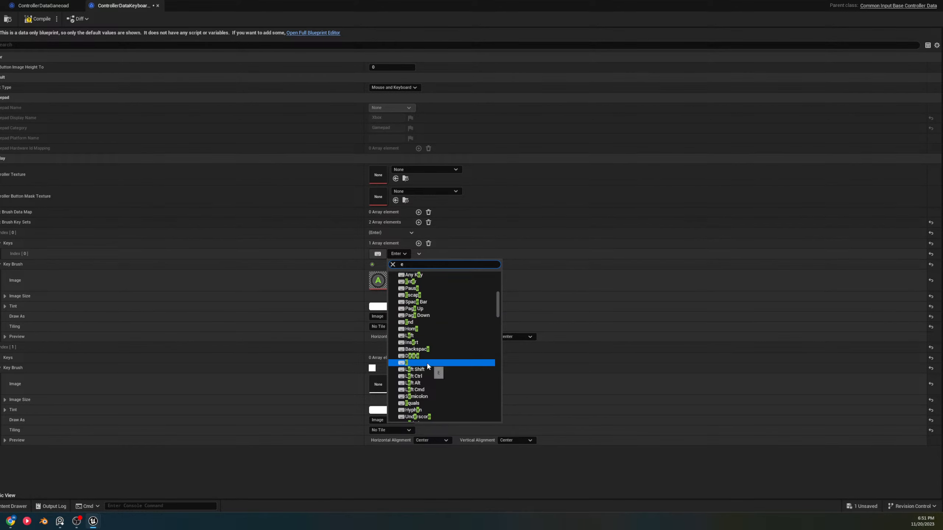
pyautogui.click(427, 363)
pyautogui.click(425, 275)
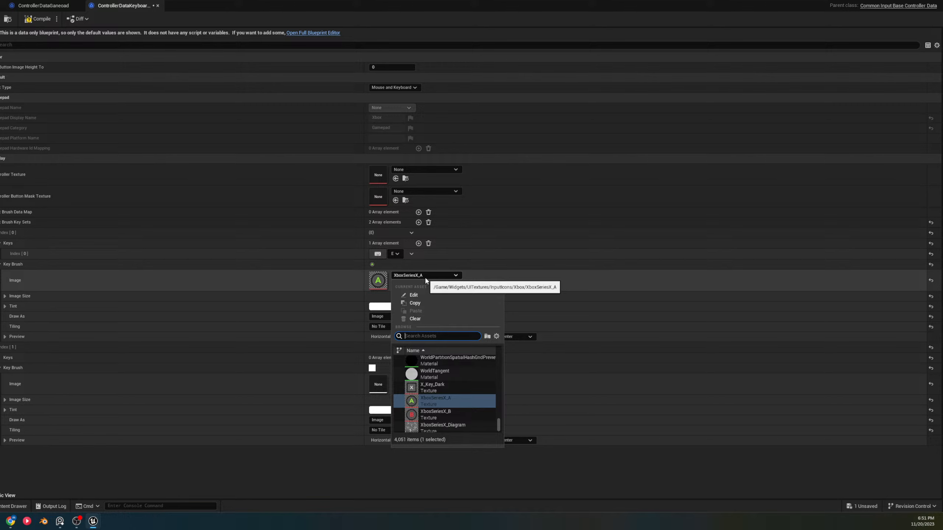
pyautogui.write('E')
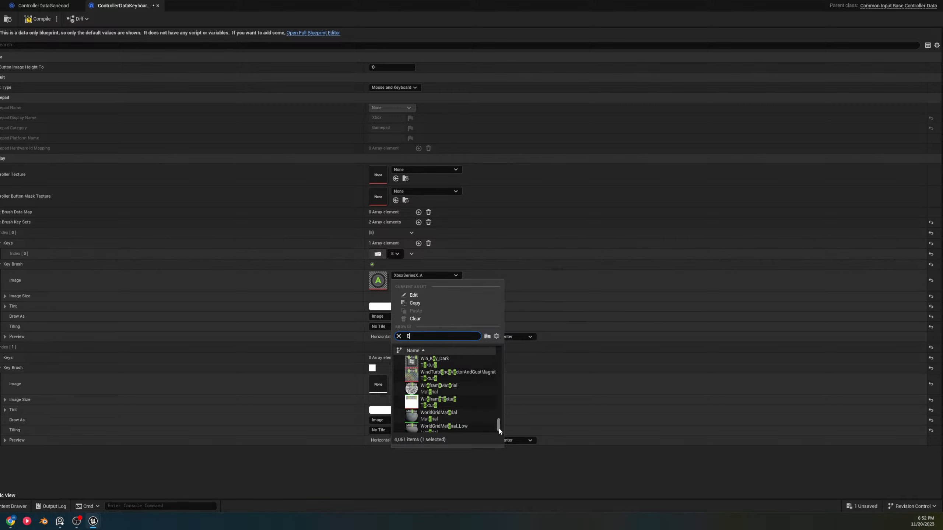
pyautogui.moveTo(497, 425); pyautogui.dragTo(508, 339)
pyautogui.scroll(-3, 468, 398)
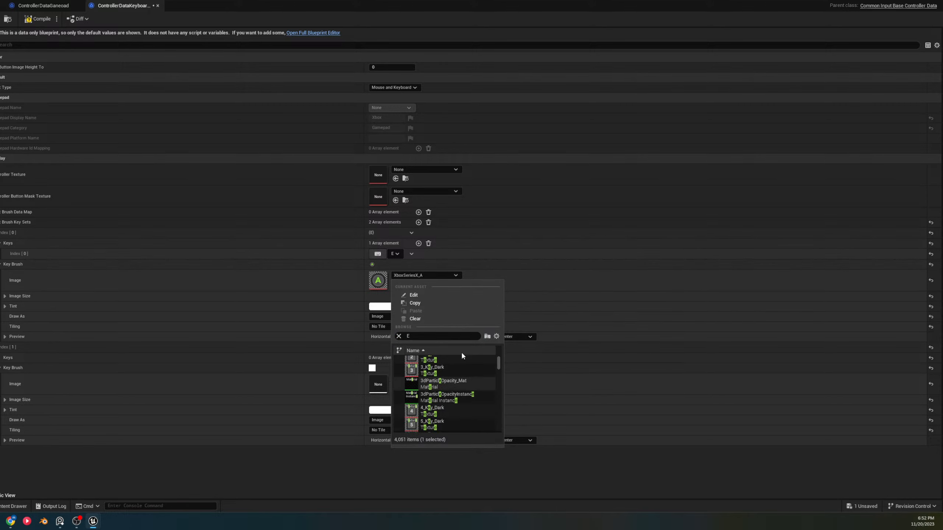
pyautogui.click(344, 282)
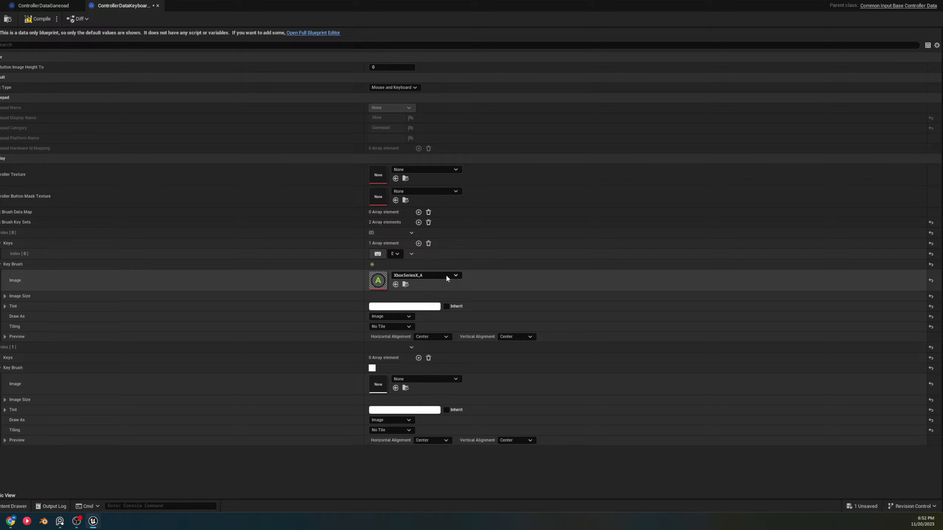
# Clear the first brush key set's image, delete its E key entry, and compile and save ControllerDataKeyboardM
pyautogui.click(446, 274)
pyautogui.click(423, 317)
pyautogui.click(411, 254)
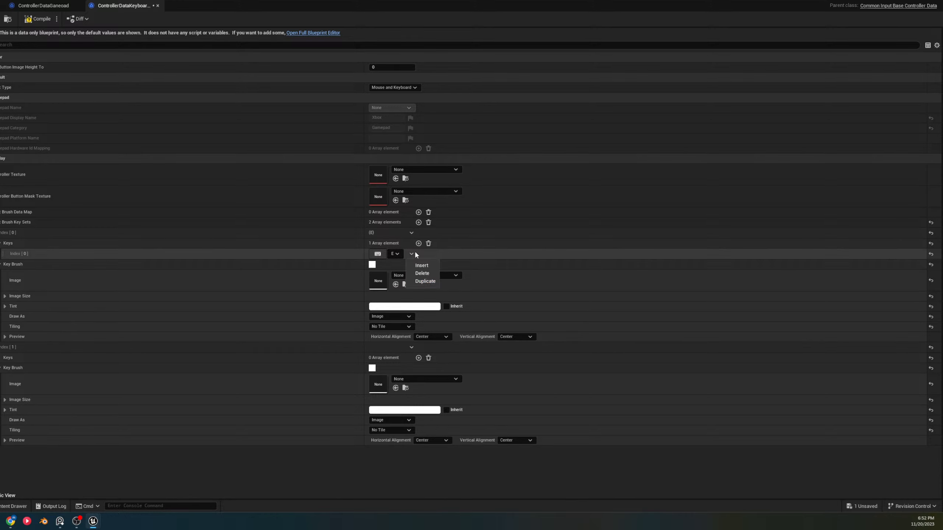
pyautogui.click(428, 274)
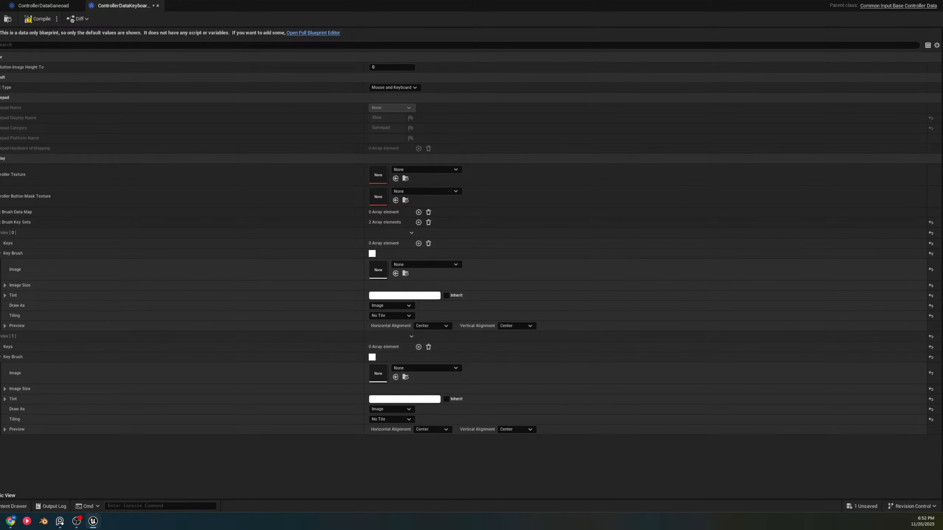
pyautogui.click(37, 18)
pyautogui.hotkey('ctrl', 's')
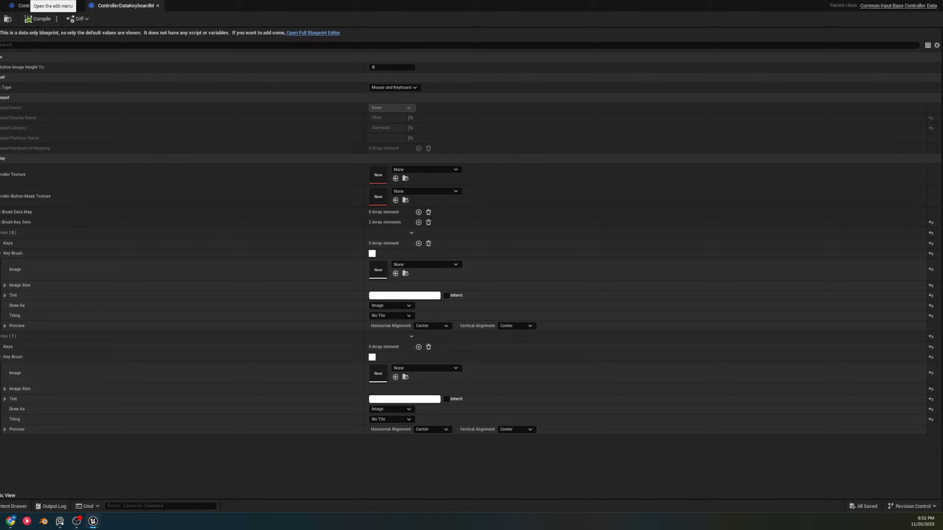
# Open the Common Input Settings page in the project settings
pyautogui.click(26, 0)
pyautogui.click(26, 0)
pyautogui.click(27, 0)
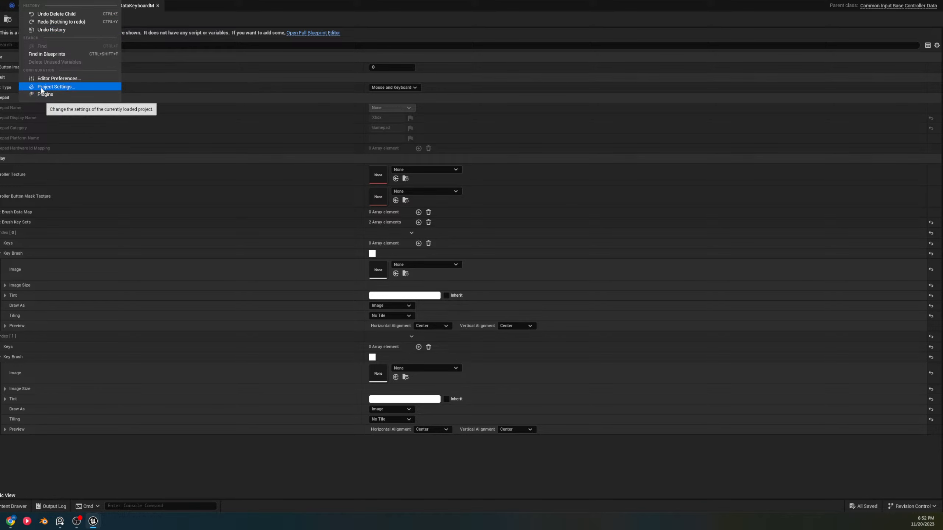
pyautogui.click(56, 86)
pyautogui.scroll(-5, 425, 310)
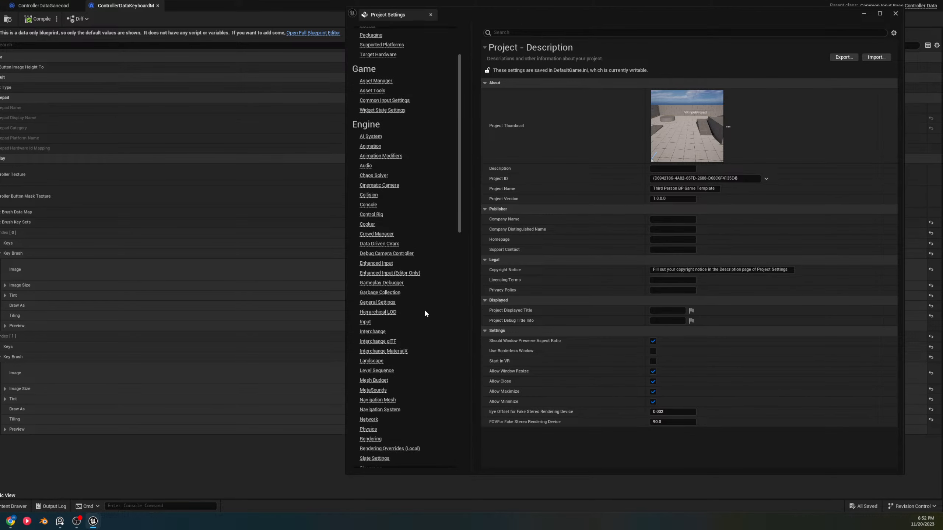
pyautogui.click(365, 262)
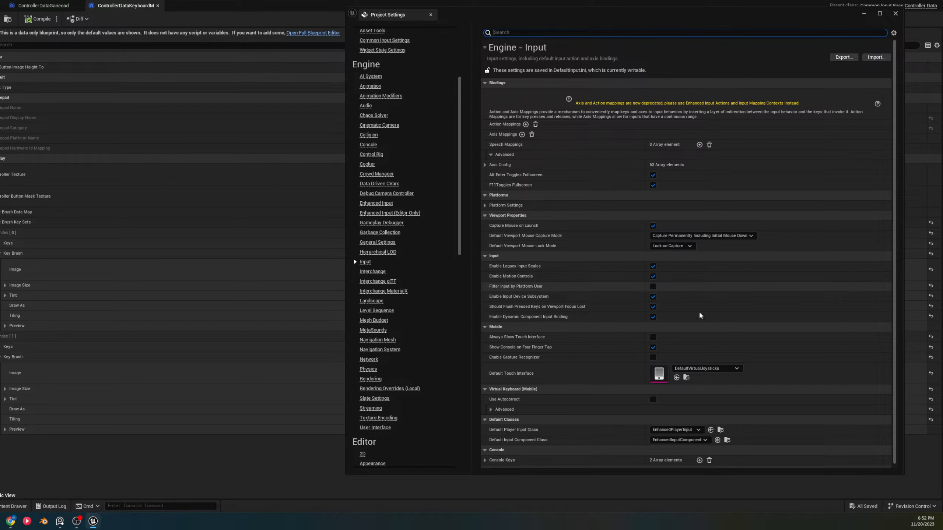
pyautogui.scroll(-1, 558, 301)
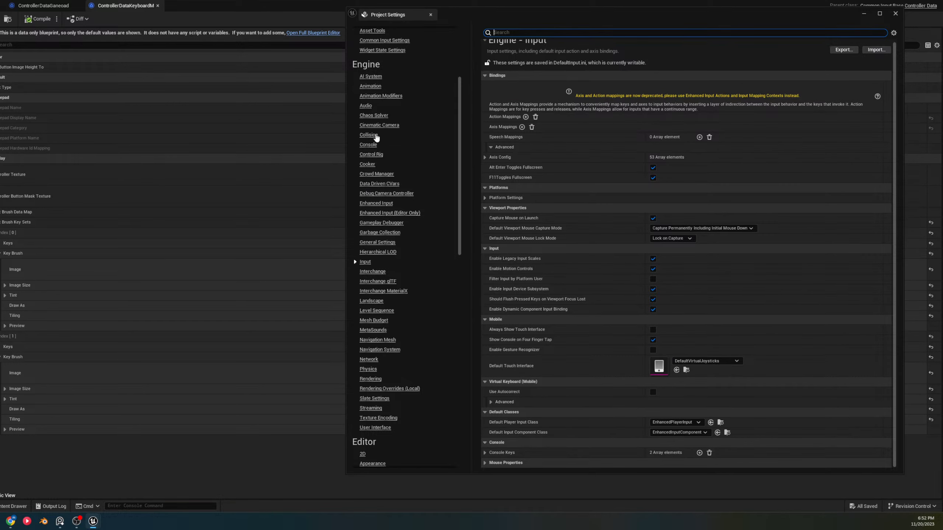
pyautogui.click(385, 40)
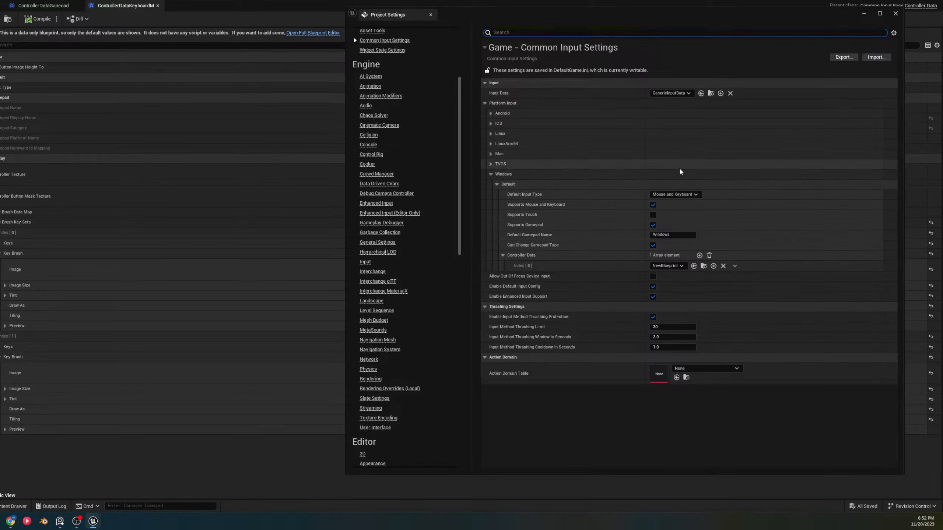
# Set the first Windows controller data entry to ControllerDataGaneoad and add a second entry set to ControllerDataKeyboardM
pyautogui.click(666, 266)
pyautogui.click(687, 293)
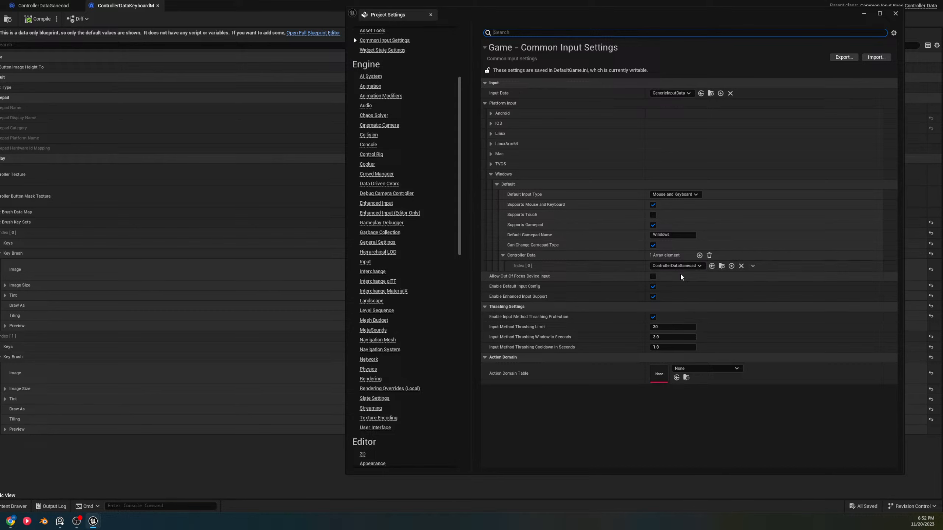
pyautogui.click(699, 256)
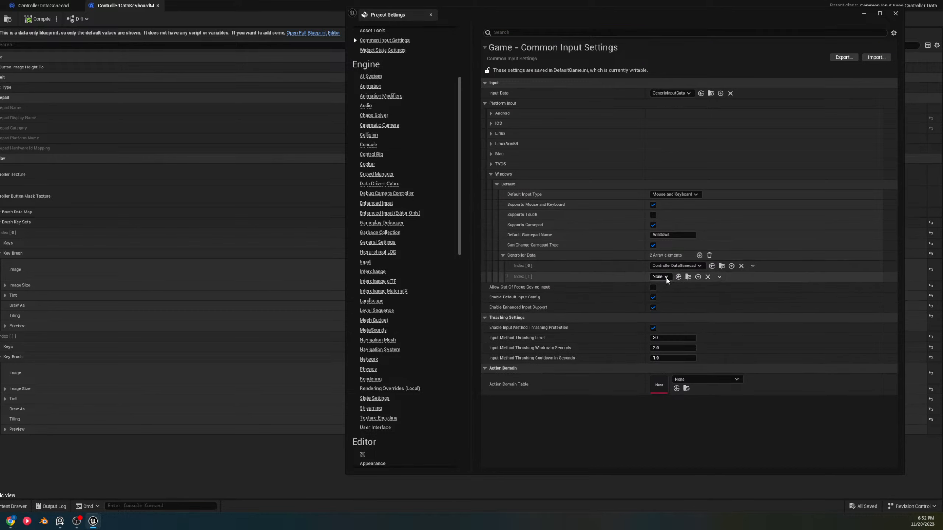
pyautogui.click(666, 276)
pyautogui.click(702, 309)
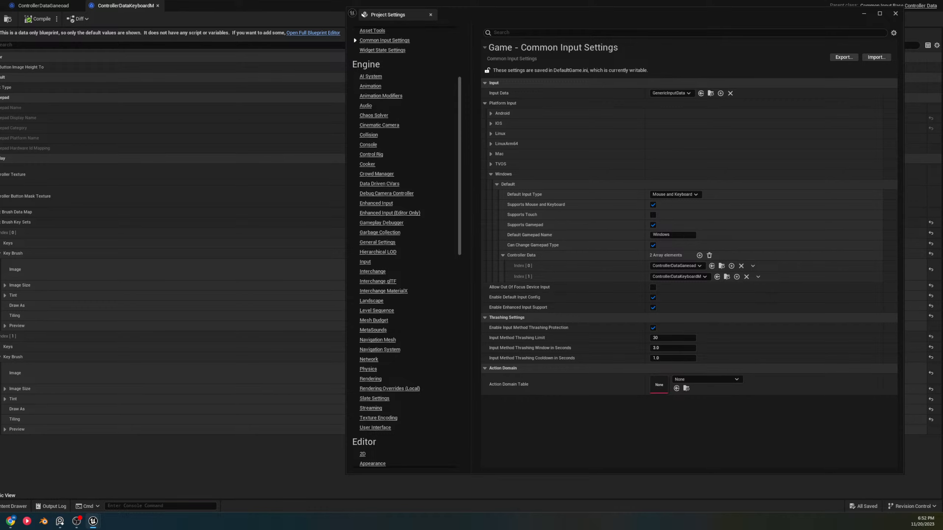
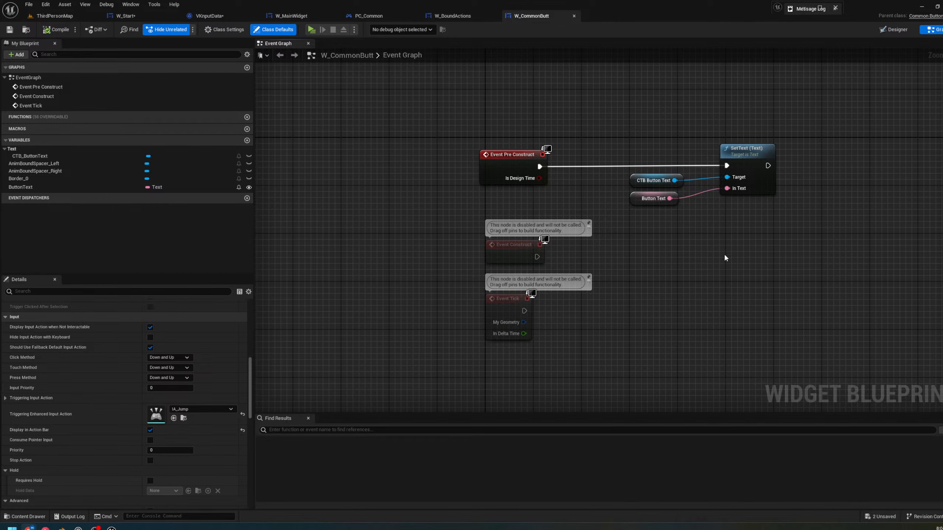
# Examine the CTB_ButtonText and ButtonText variables in the W_CommonButt event graph
pyautogui.moveTo(598, 218)
pyautogui.mouseDown(button='right')
pyautogui.moveTo(620, 214)
pyautogui.moveTo(598, 216)
pyautogui.mouseUp(button='right')
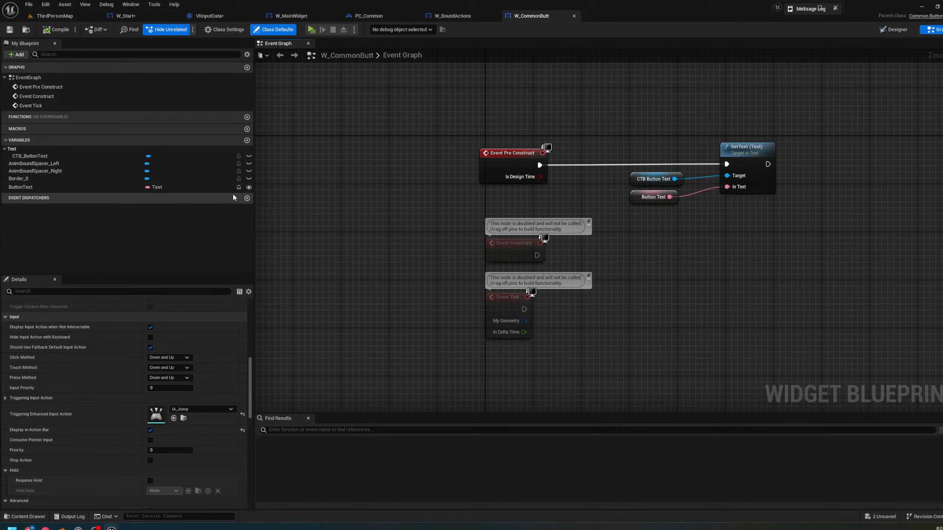
pyautogui.click(193, 156)
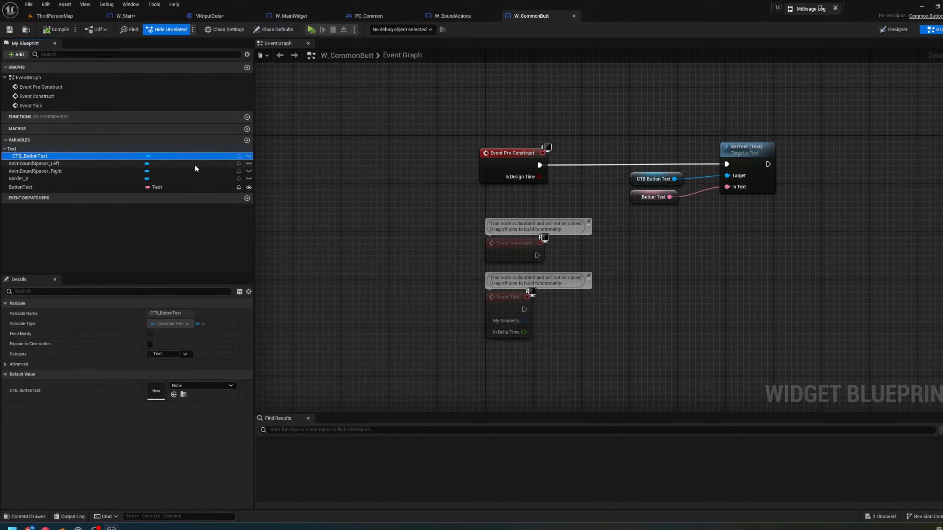
pyautogui.click(249, 157)
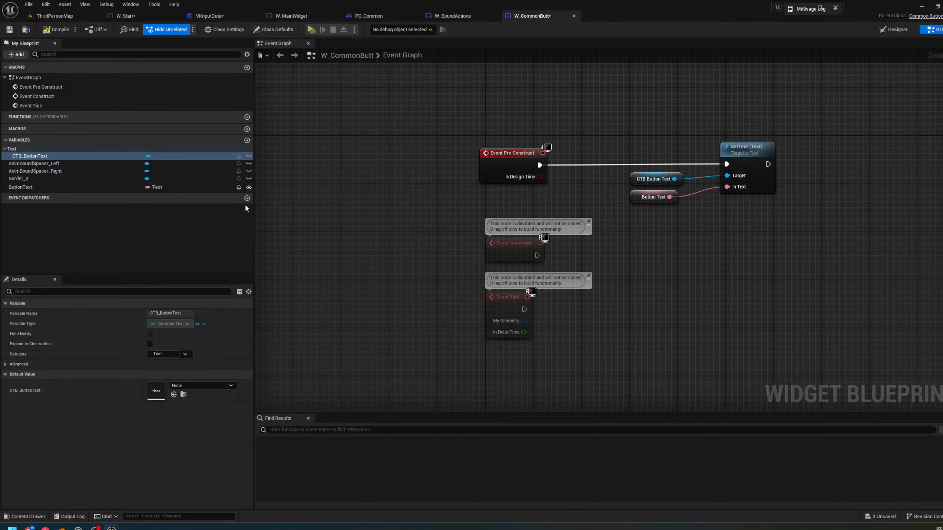
pyautogui.click(112, 184)
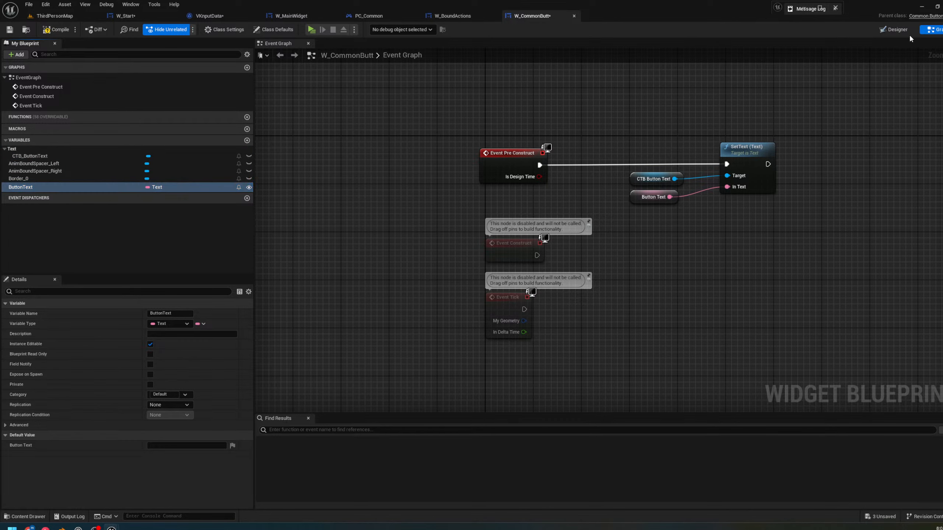
# Show the W_CommonButt widget's visual layout and inspect the overlay inside Border_0
pyautogui.click(895, 30)
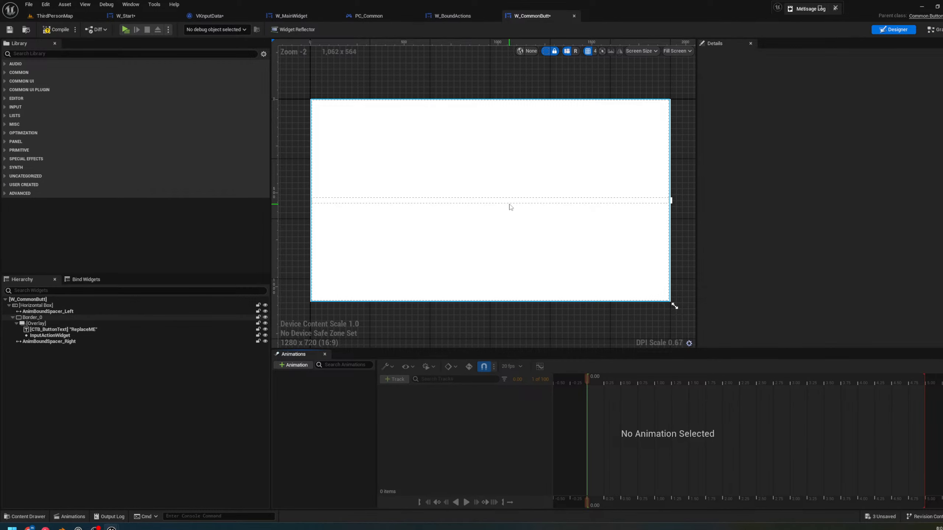
pyautogui.click(484, 197)
pyautogui.click(480, 198)
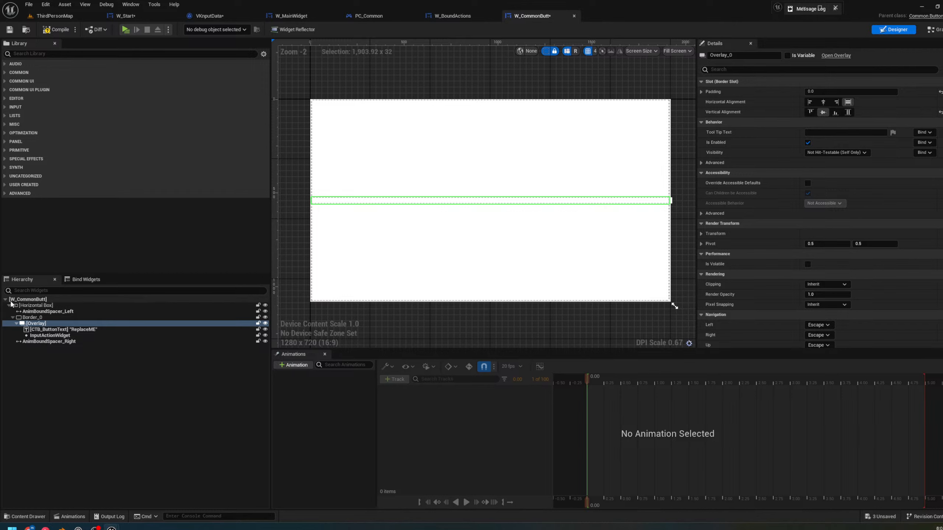
pyautogui.scroll(3, 483, 231)
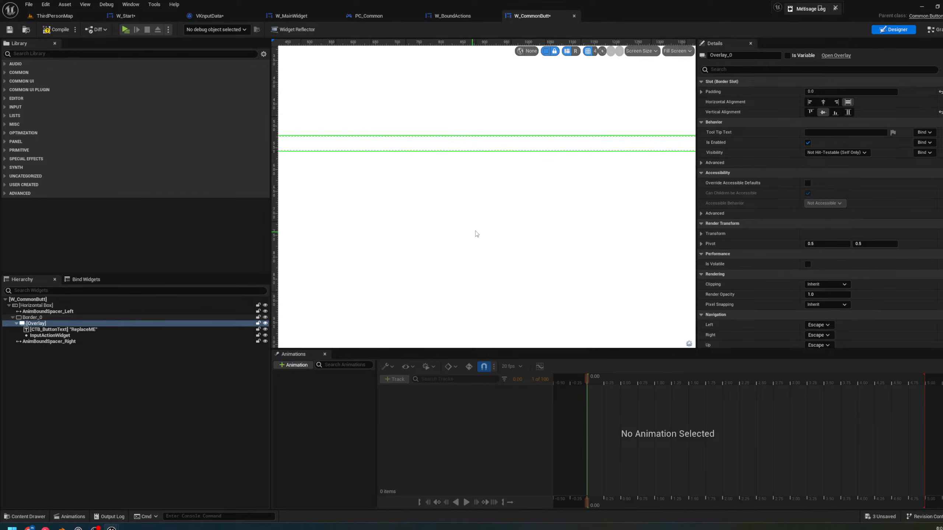
# Set the text of the CTB_ButtonText block in W_CommonButt to "ReplaceMe"
pyautogui.scroll(-7, 490, 213)
pyautogui.moveTo(477, 211); pyautogui.dragTo(473, 233, button='right')
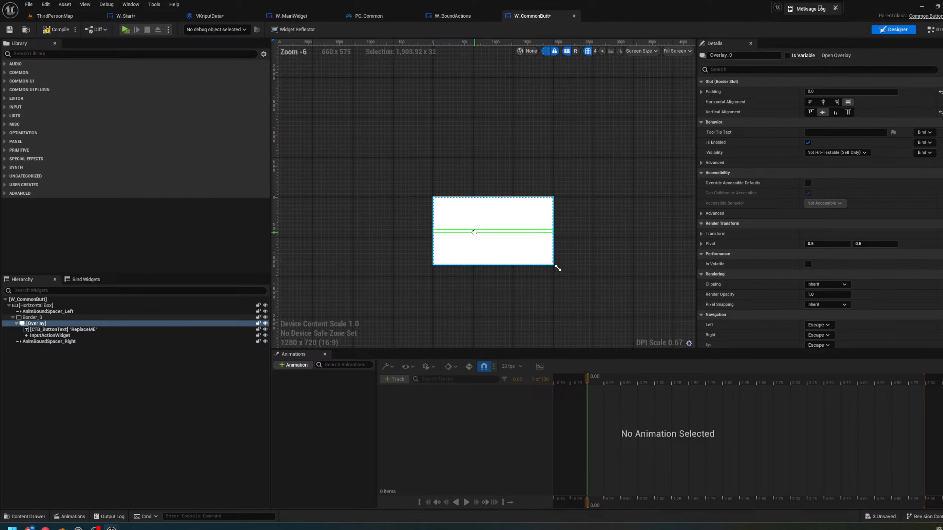
pyautogui.click(106, 330)
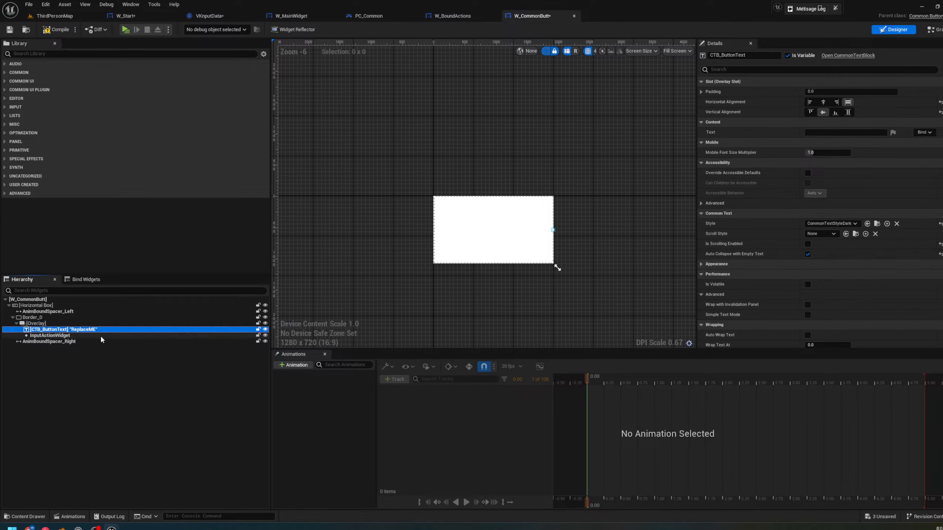
pyautogui.click(100, 335)
pyautogui.click(108, 329)
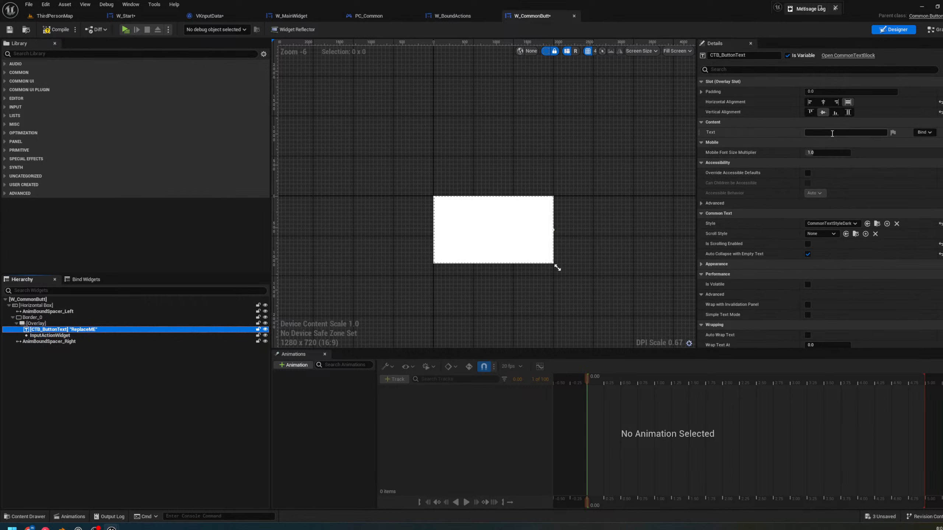
pyautogui.click(846, 132)
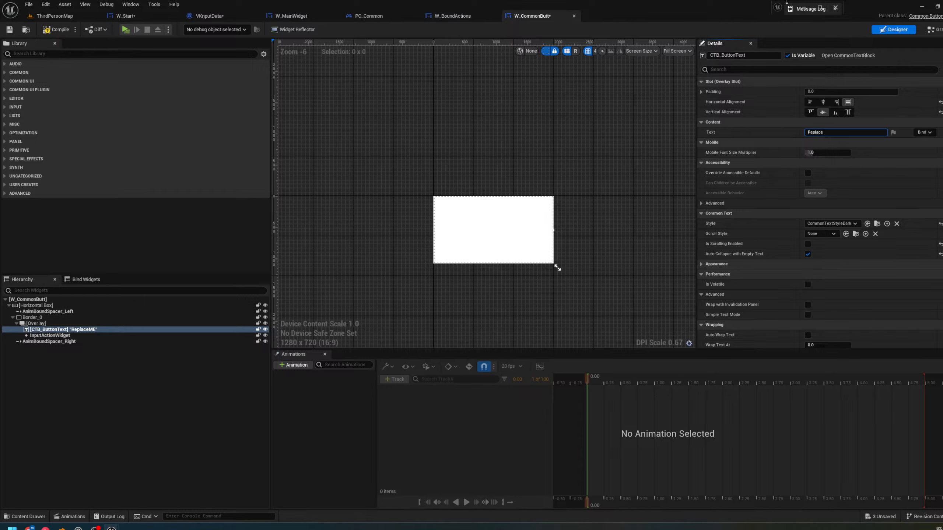
pyautogui.write('Me')
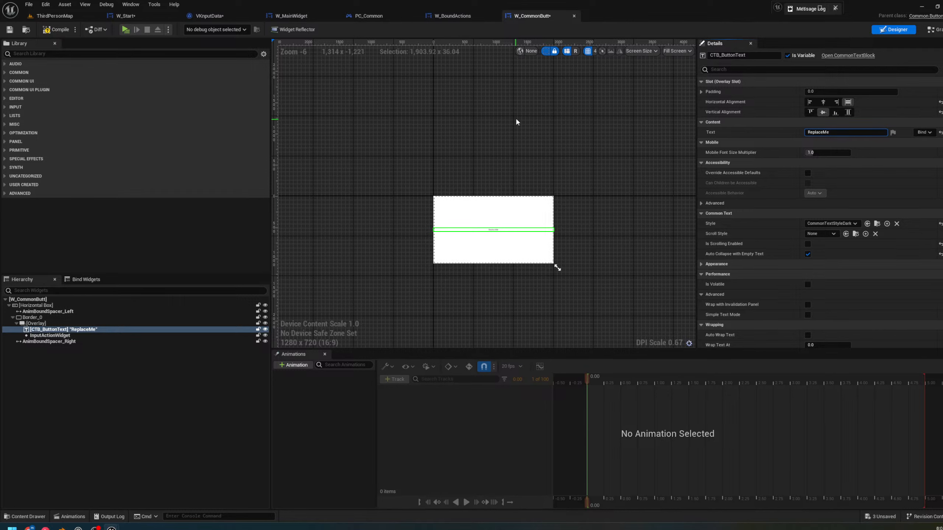
pyautogui.click(518, 208)
pyautogui.scroll(7, 501, 219)
pyautogui.moveTo(501, 218); pyautogui.dragTo(555, 182, button='right')
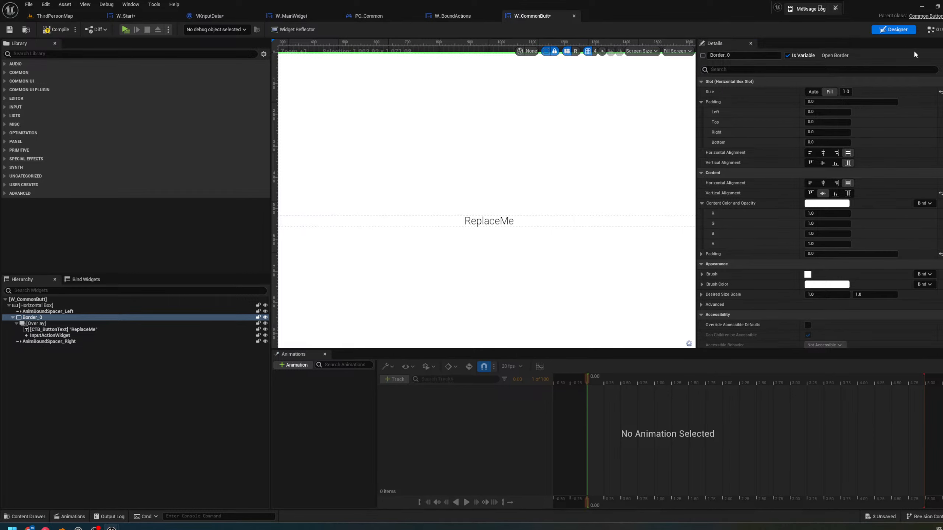
# Set the ButtonText variable's default value to "Replaceme!" in the graph, and compile, save and close W_CommonButt
pyautogui.click(926, 32)
pyautogui.click(639, 196)
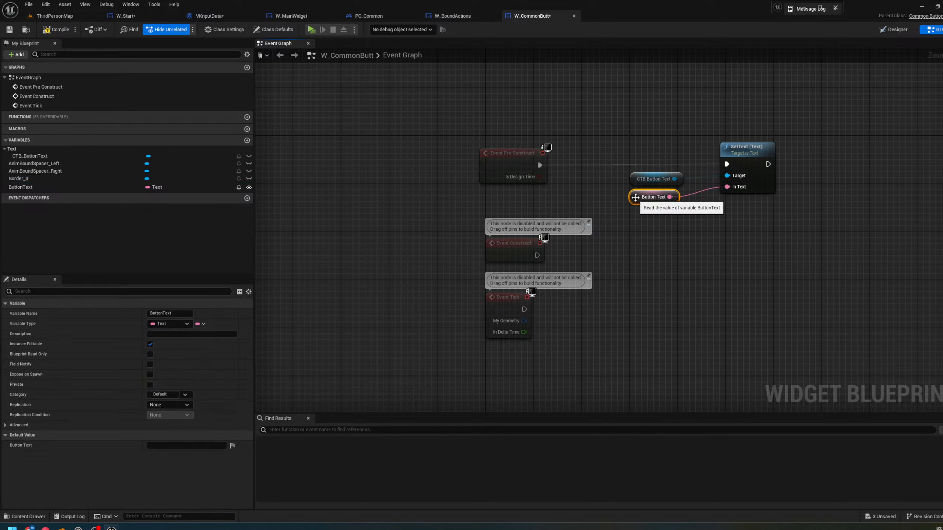
pyautogui.click(162, 444)
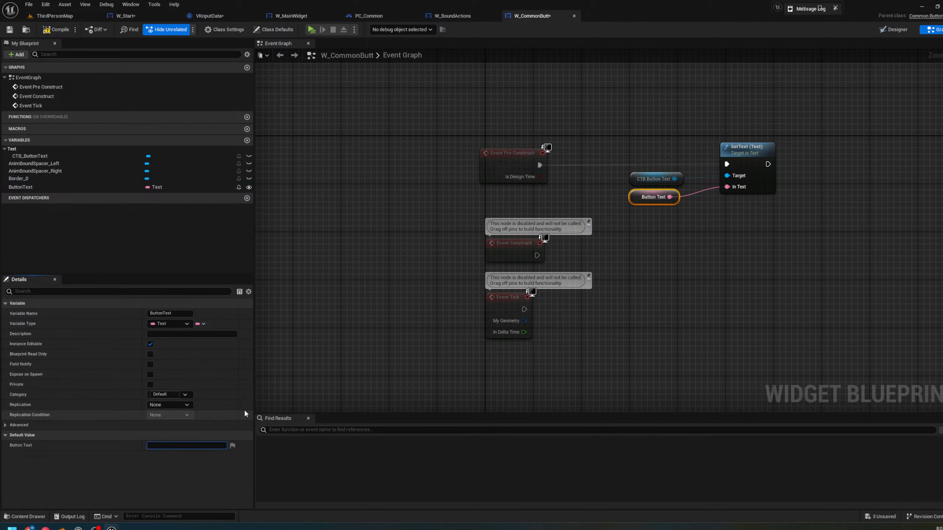
pyautogui.write('Replaceme!')
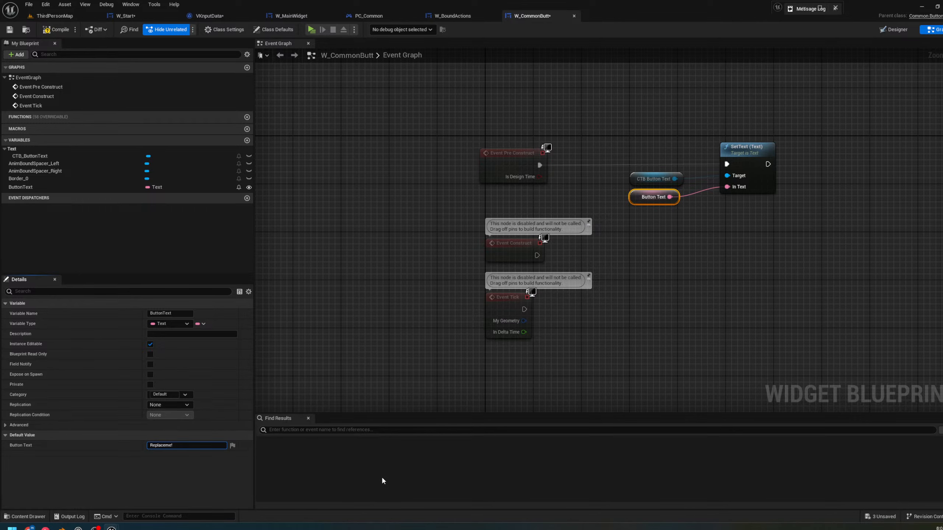
pyautogui.moveTo(300, 368); pyautogui.dragTo(249, 302)
pyautogui.click(56, 30)
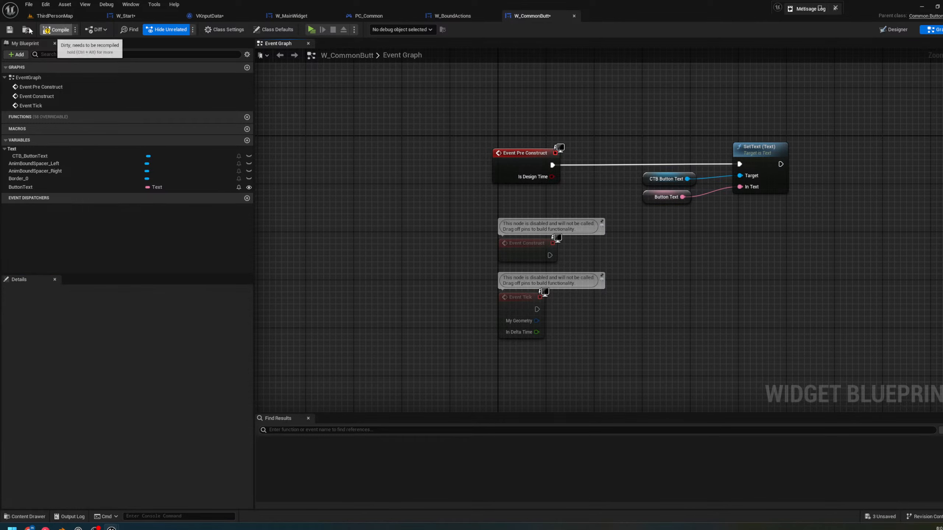
pyautogui.click(9, 30)
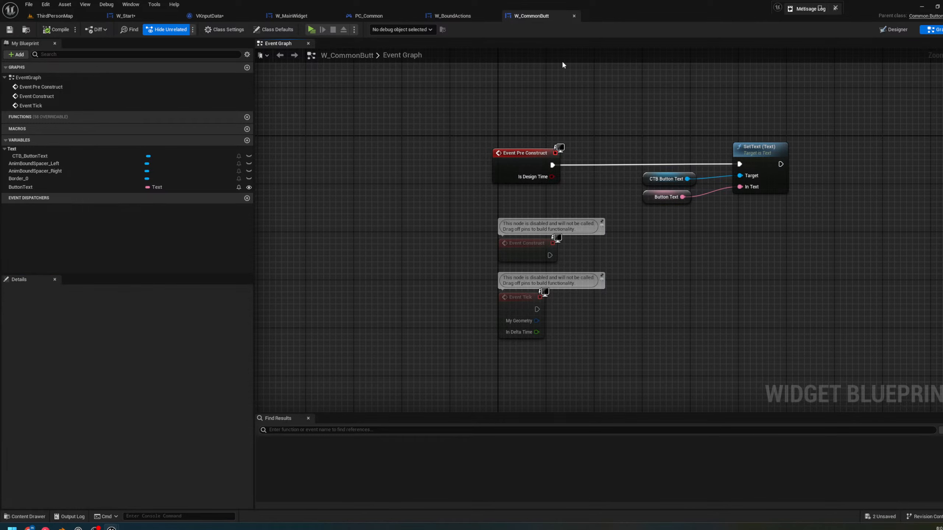
pyautogui.click(574, 17)
# Set the style of the Text_Actionname block in W_BoundActions to CommonTextStyleLight
pyautogui.click(454, 184)
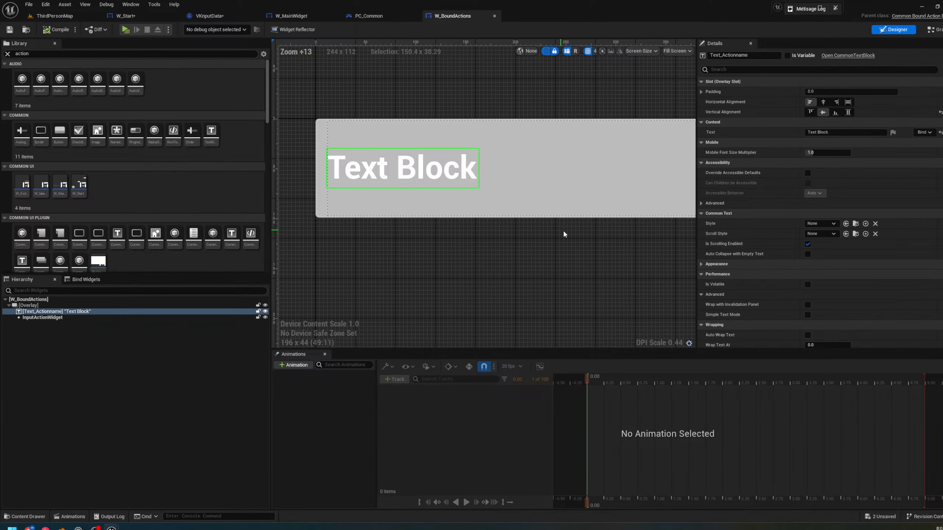
pyautogui.scroll(-4, 562, 230)
pyautogui.moveTo(623, 213); pyautogui.dragTo(532, 215, button='right')
pyautogui.click(563, 201)
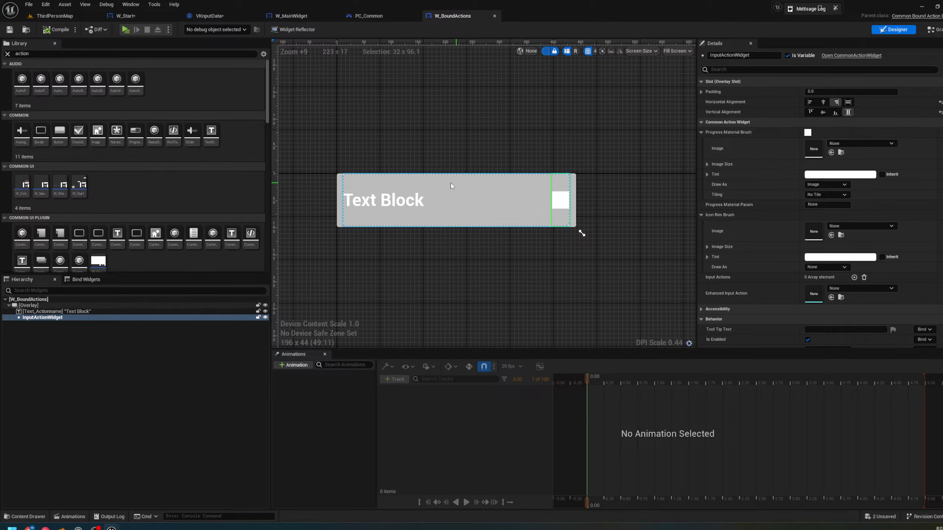
pyautogui.click(56, 311)
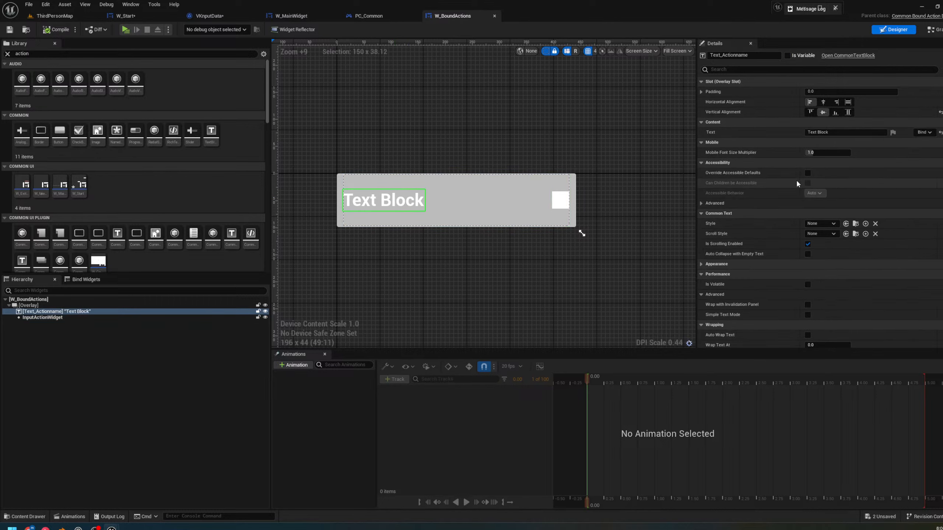
pyautogui.click(820, 224)
pyautogui.click(850, 251)
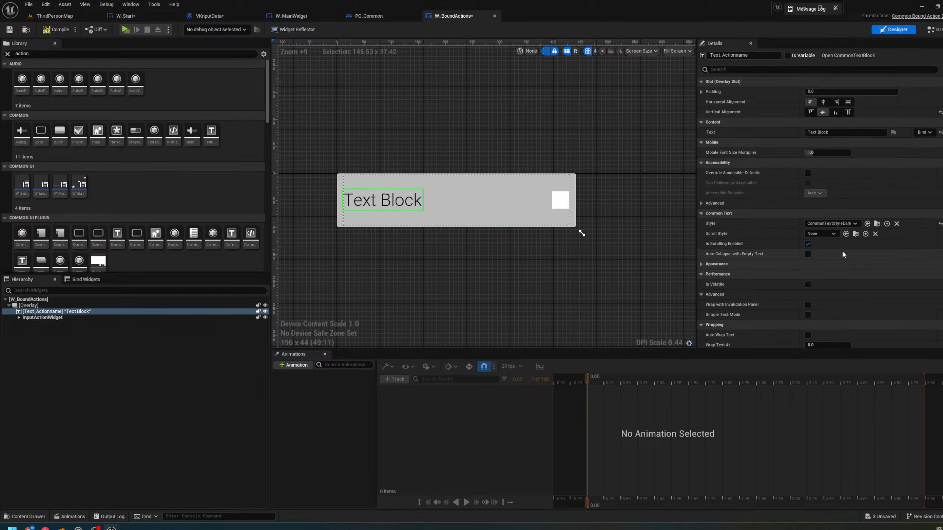
pyautogui.click(831, 223)
pyautogui.click(853, 258)
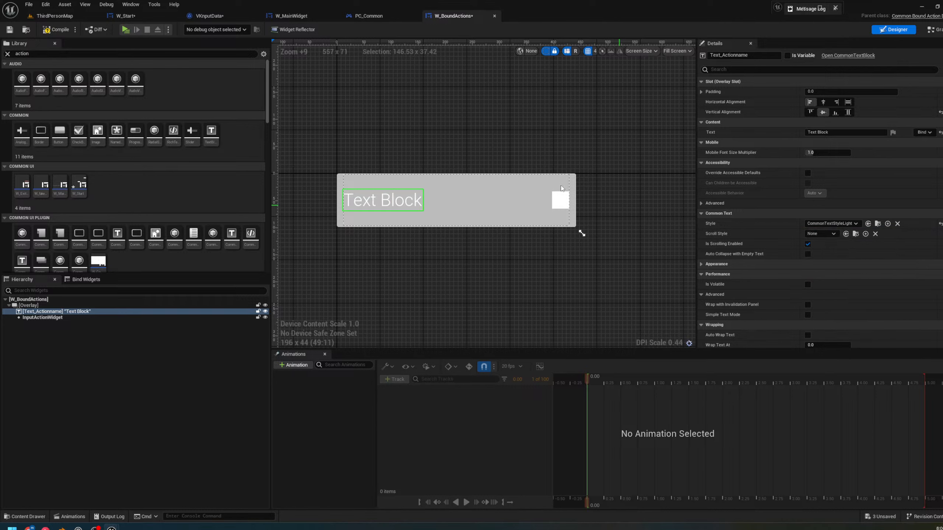
pyautogui.click(626, 201)
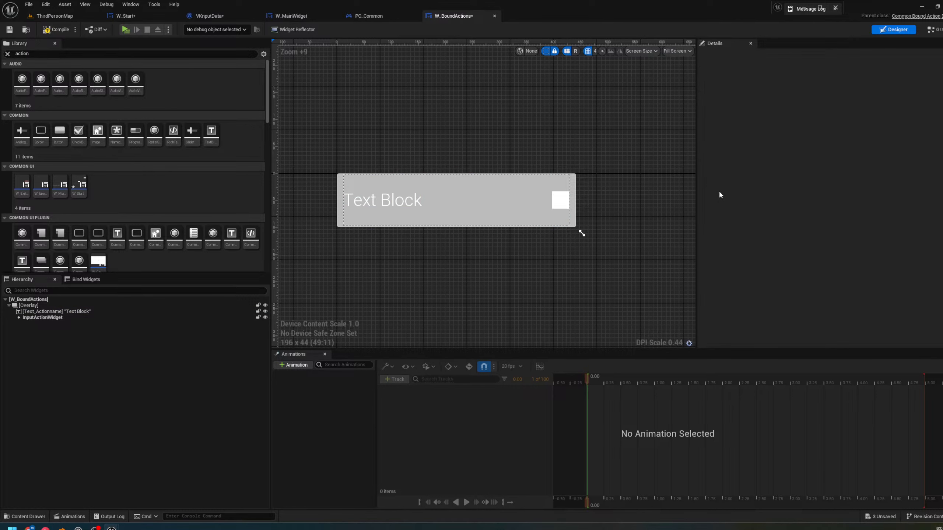
# Examine the InputActionWidget's settings in W_BoundActions and look through the other open blueprints and the level
pyautogui.moveTo(446, 229); pyautogui.dragTo(494, 225, button='right')
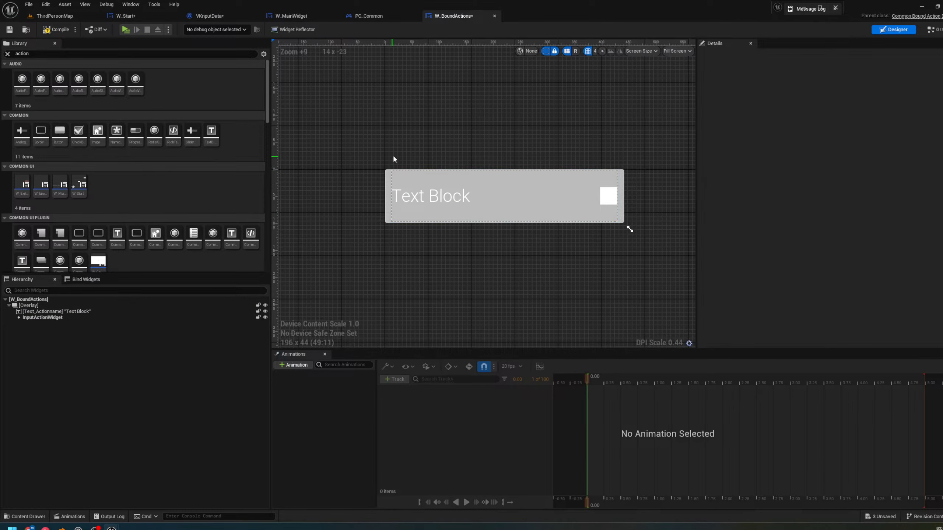
pyautogui.click(597, 213)
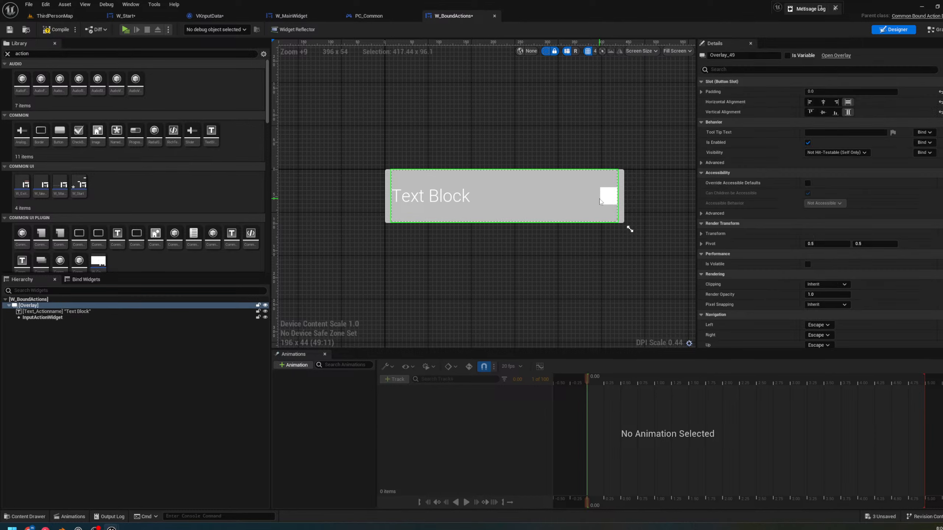
pyautogui.click(608, 203)
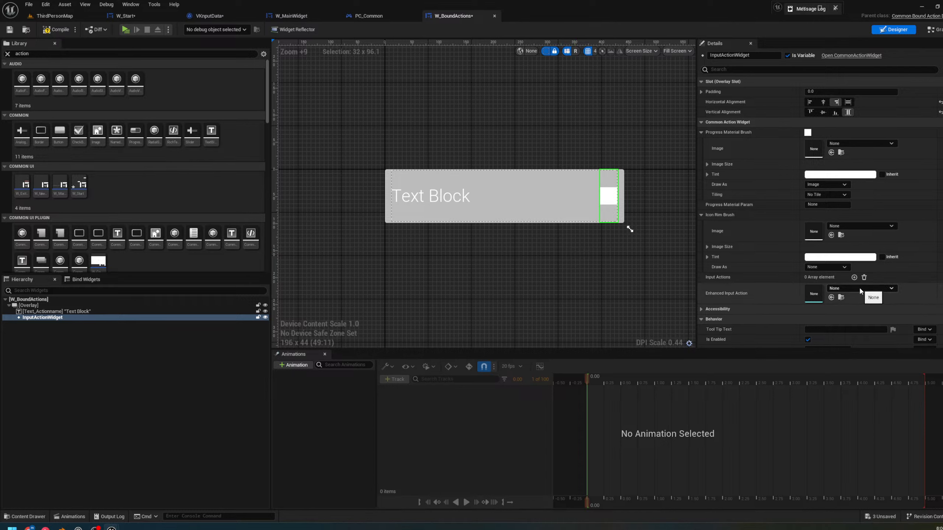
pyautogui.click(390, 22)
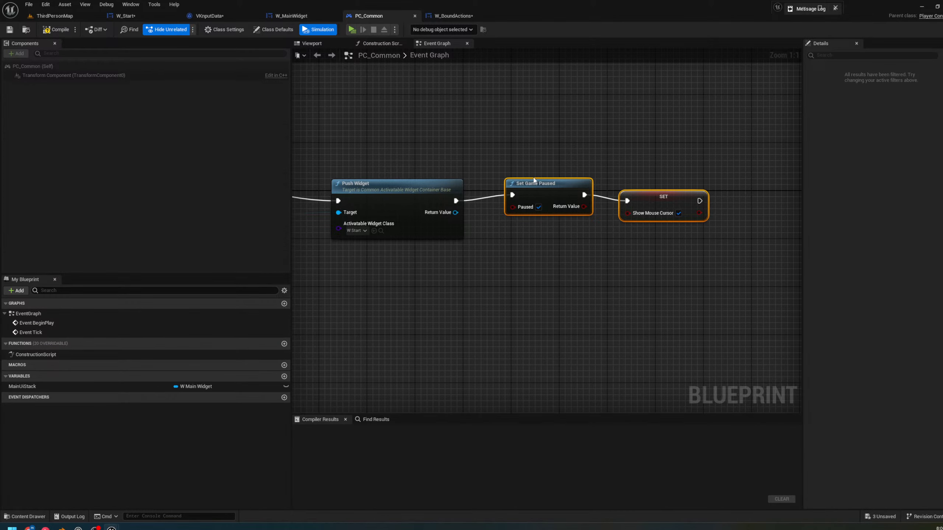
pyautogui.click(292, 16)
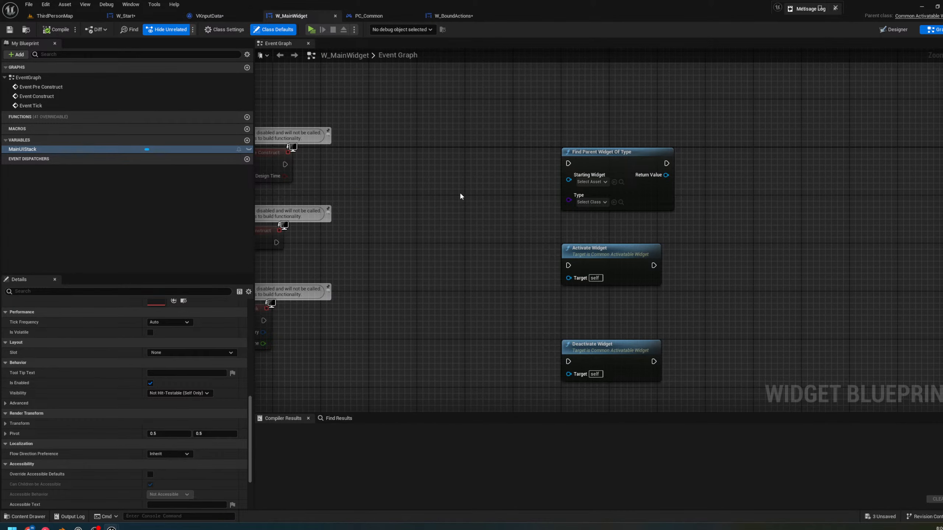
pyautogui.moveTo(461, 196); pyautogui.dragTo(691, 199, button='right')
pyautogui.click(208, 16)
pyautogui.click(125, 16)
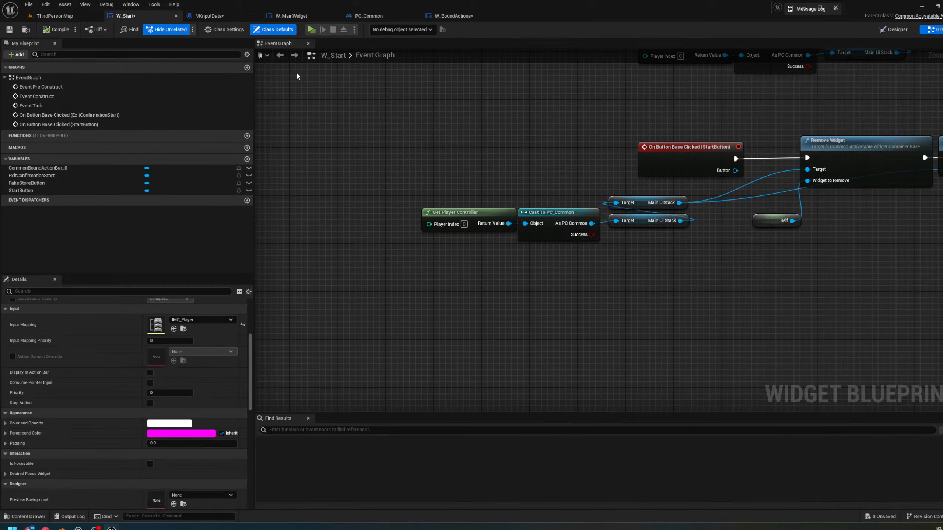
pyautogui.click(65, 19)
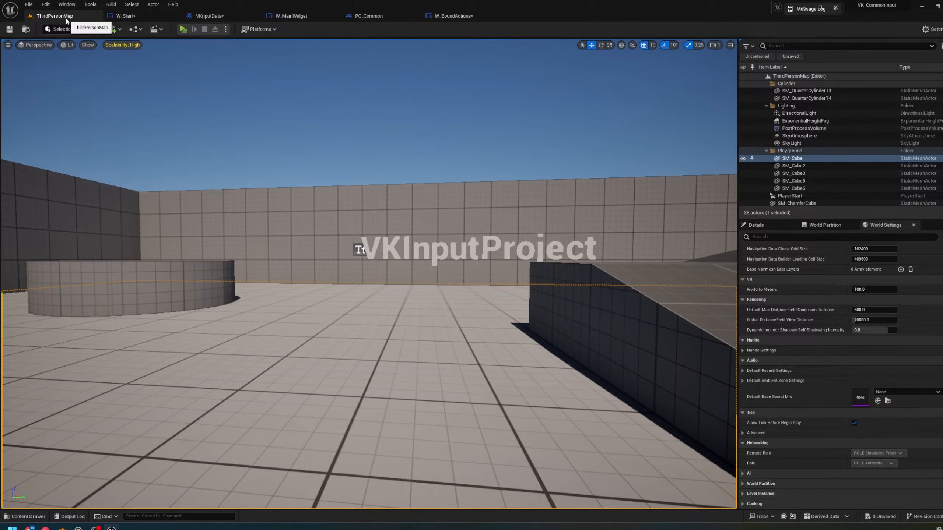
pyautogui.click(151, 16)
pyautogui.hotkey('ctrl', 'shift', 's')
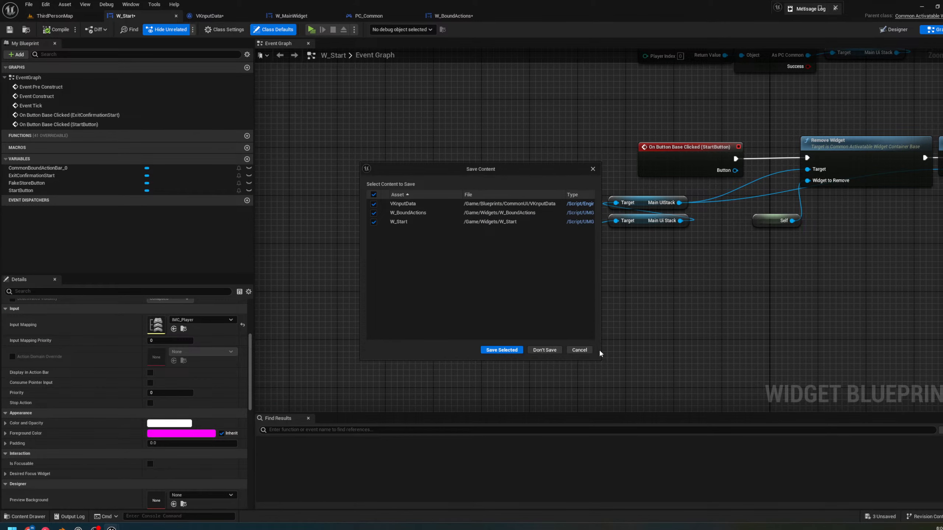
pyautogui.click(580, 351)
# Move all the open blueprint editors out of the main window into one separate window and minimize it
pyautogui.click(41, 17)
pyautogui.moveTo(150, 16); pyautogui.dragTo(212, 93)
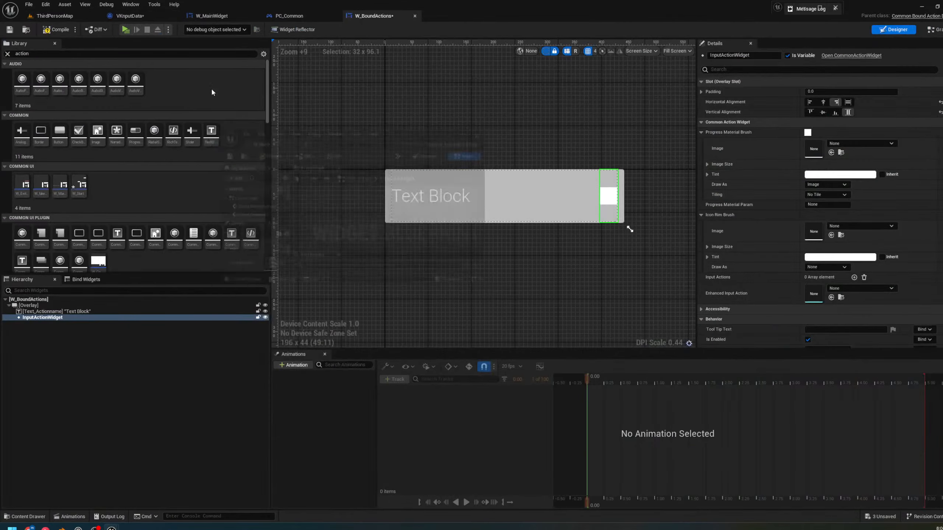
pyautogui.moveTo(155, 11); pyautogui.dragTo(290, 130)
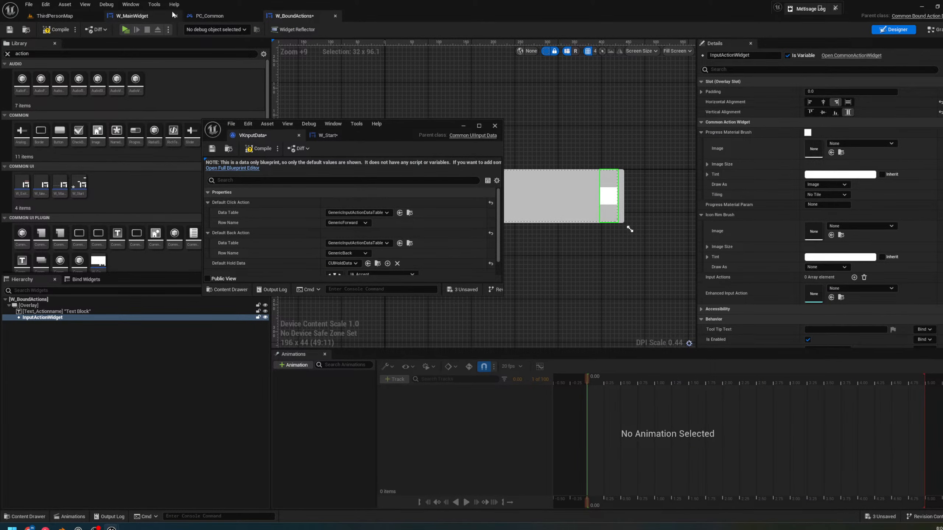
pyautogui.moveTo(173, 15); pyautogui.dragTo(330, 131)
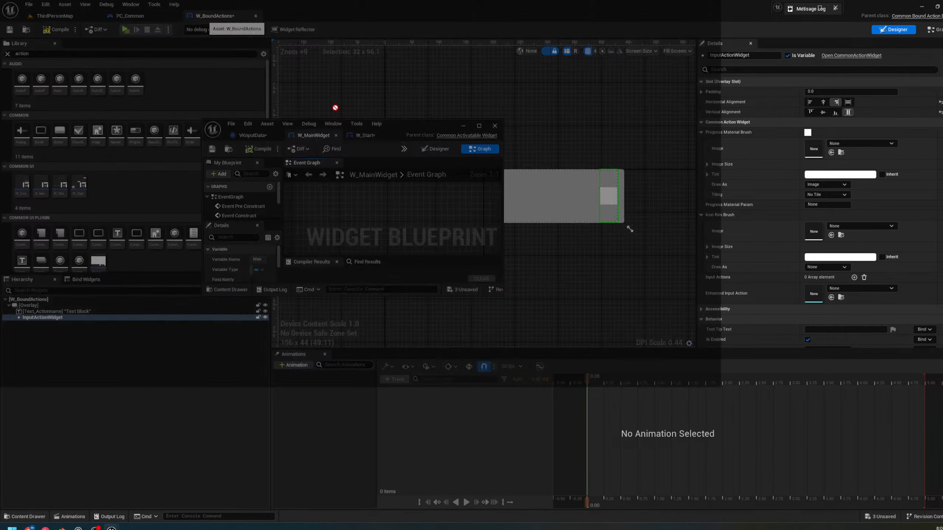
pyautogui.moveTo(215, 16); pyautogui.dragTo(340, 141)
pyautogui.moveTo(130, 16); pyautogui.dragTo(321, 137)
pyautogui.click(462, 126)
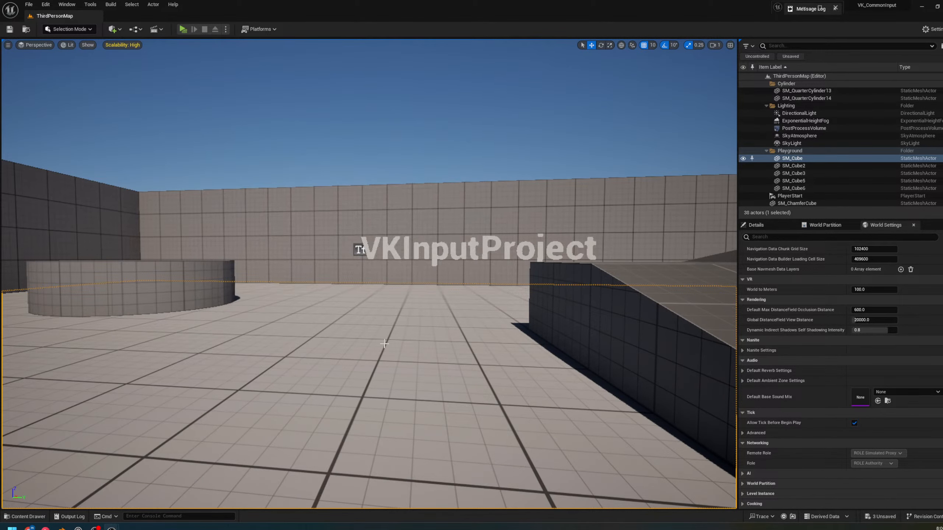
# Play-test the level from a spot on the floor, choose Start in the game menu, and stop the session
pyautogui.rightClick(372, 360)
pyautogui.click(397, 351)
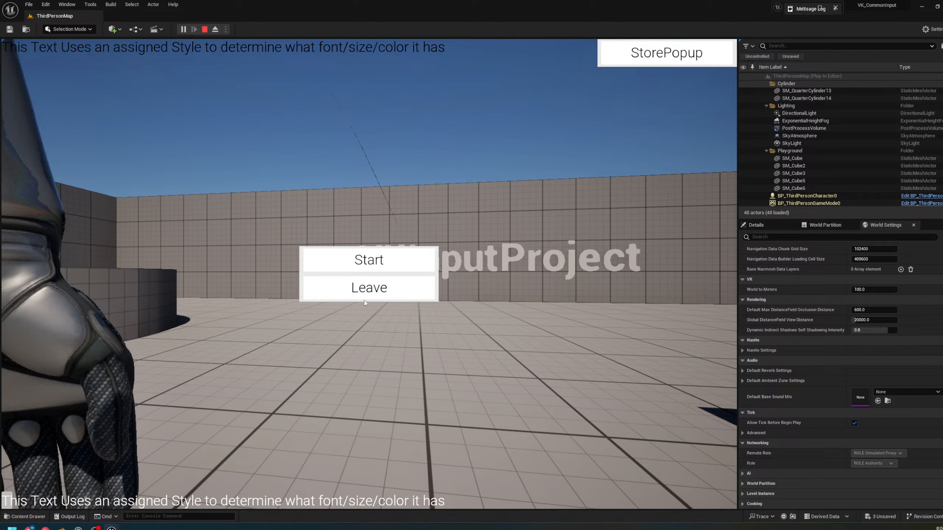
pyautogui.click(375, 284)
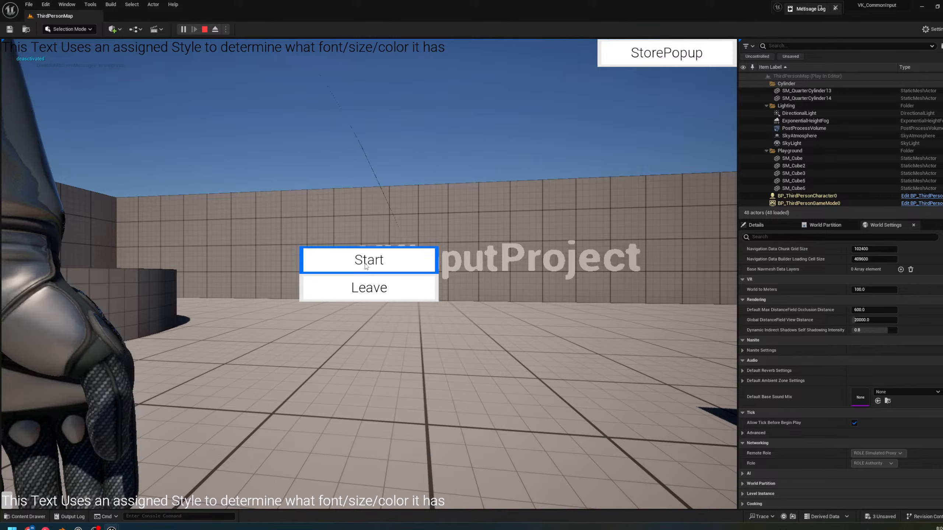
pyautogui.click(367, 265)
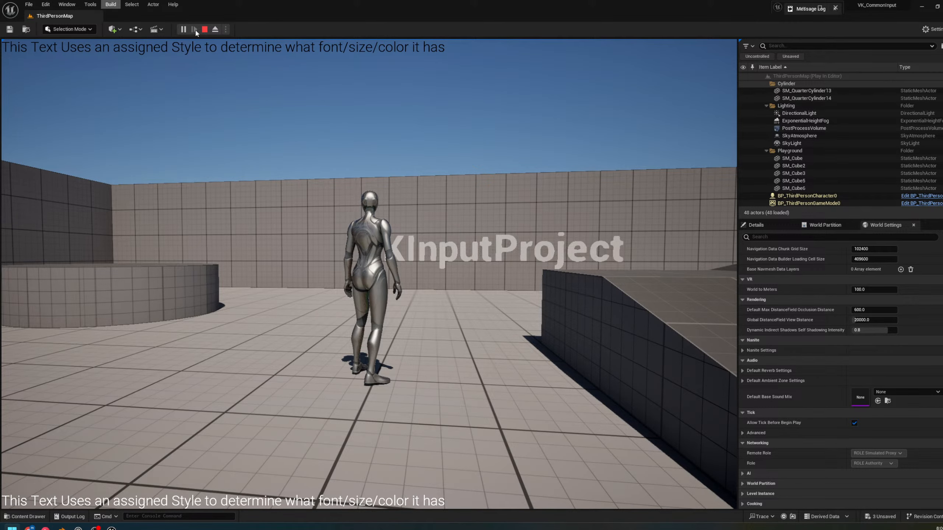
pyautogui.click(202, 31)
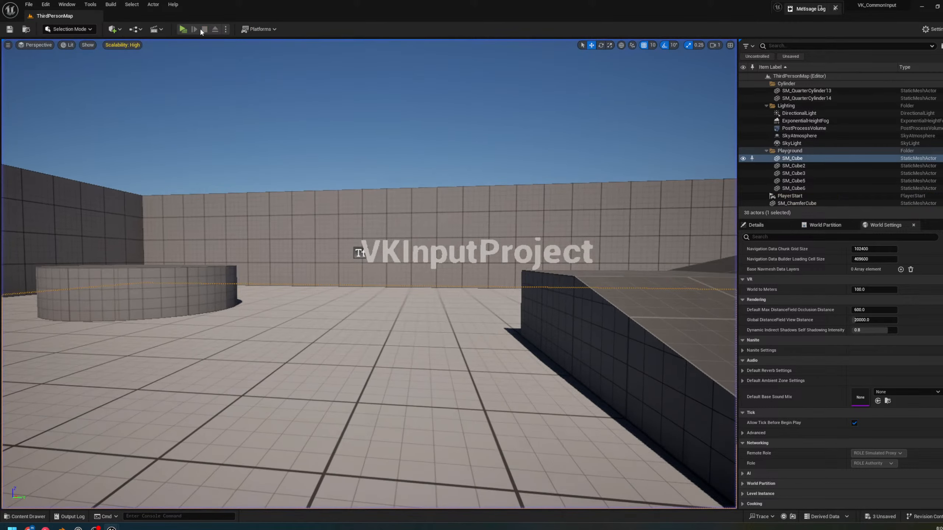
# Browse the Xbox and KBM input icon folders under Widgets/UITextures/InputIcons in the project content
pyautogui.click(26, 516)
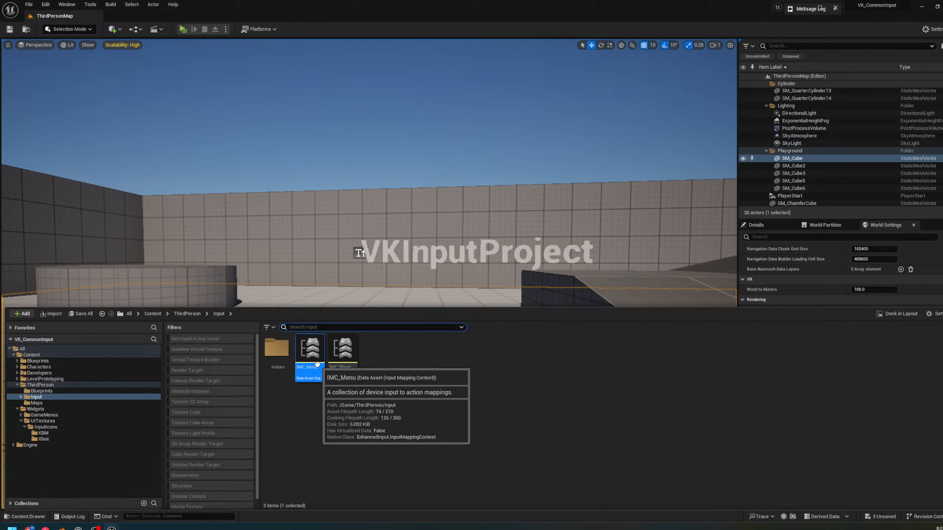
pyautogui.click(46, 408)
pyautogui.click(58, 439)
pyautogui.click(59, 433)
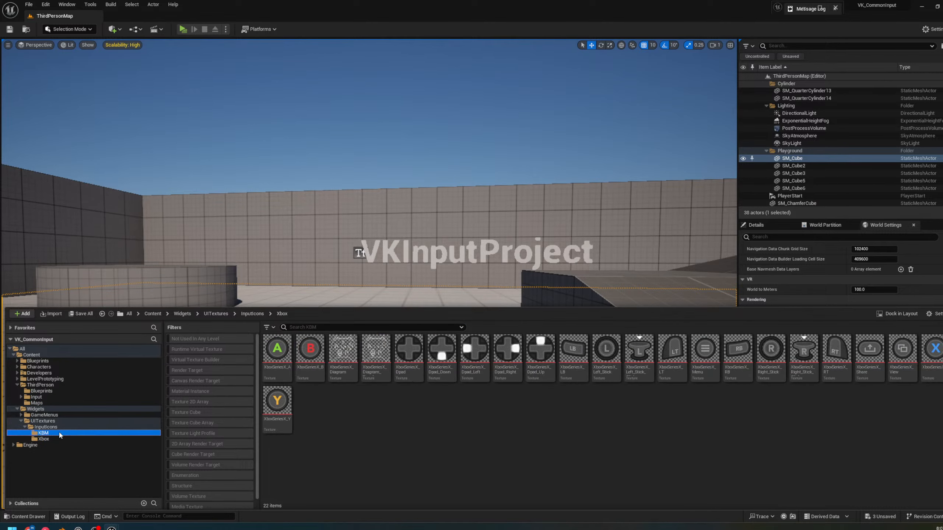
# Open W_ExitDialog from the Widgets content folder and maximize the blueprint editor window
pyautogui.click(36, 403)
pyautogui.click(51, 391)
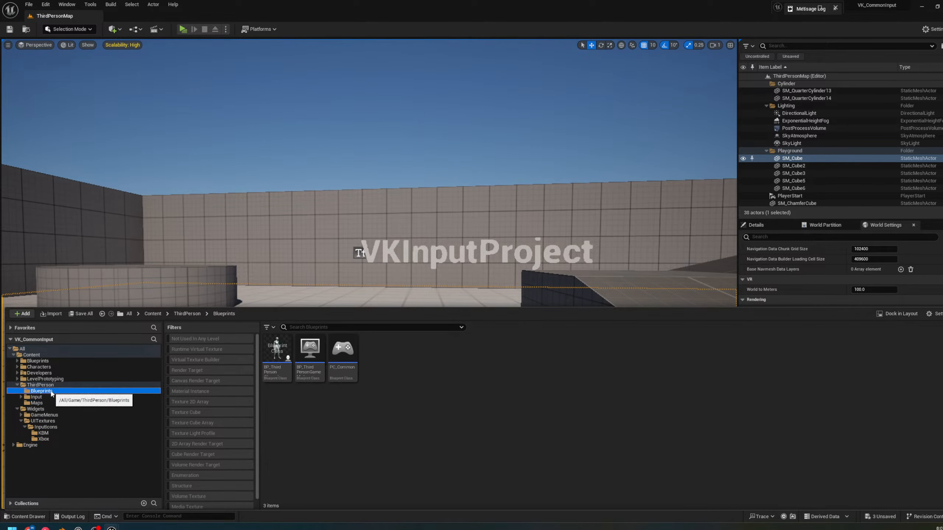
pyautogui.click(46, 385)
pyautogui.click(36, 445)
pyautogui.click(42, 439)
pyautogui.click(35, 409)
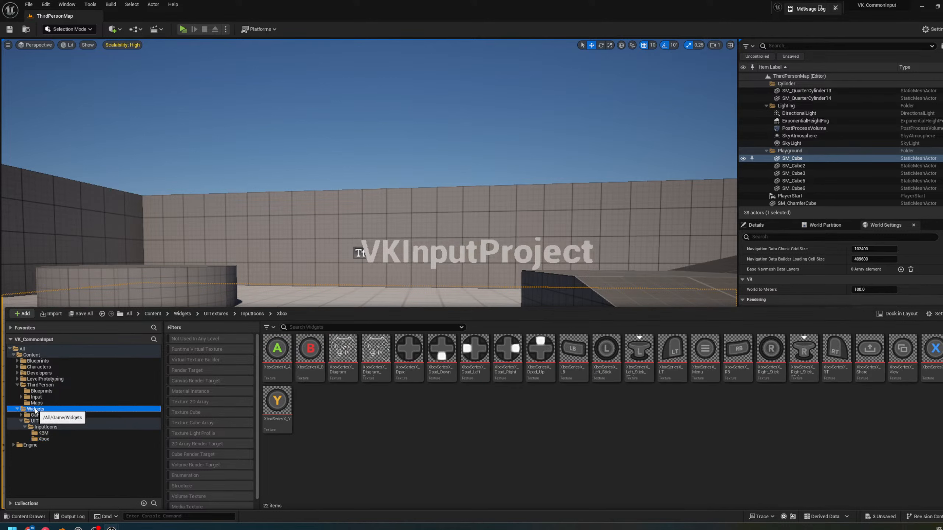
pyautogui.click(37, 403)
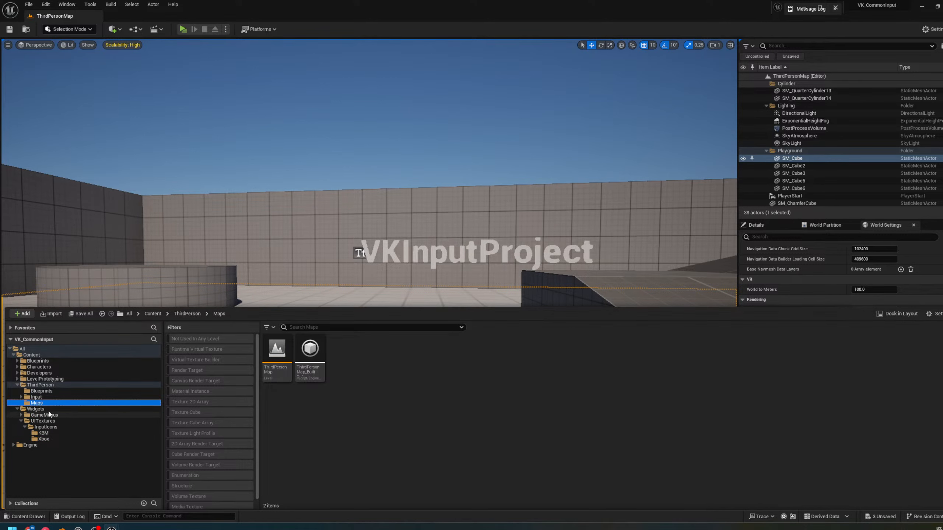
pyautogui.click(47, 410)
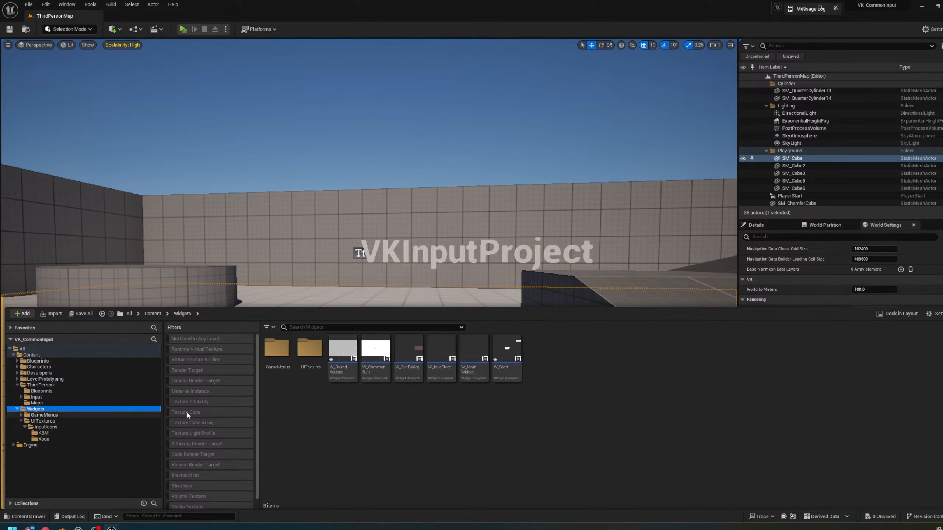
pyautogui.doubleClick(411, 379)
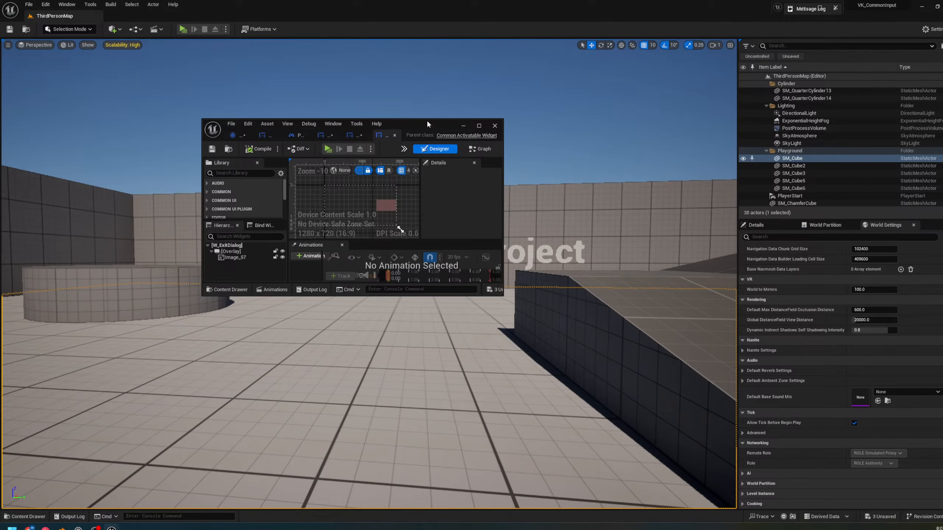
pyautogui.doubleClick(428, 124)
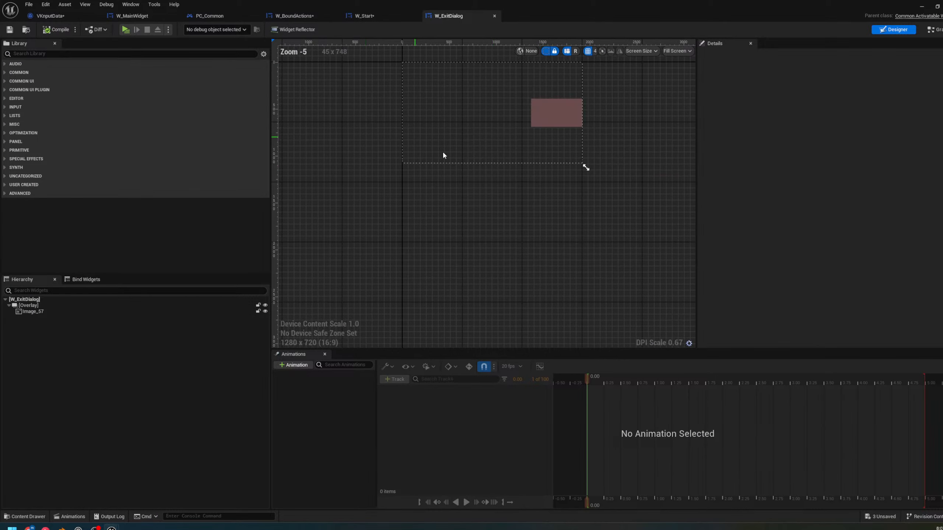
# Center the dialog's background image horizontally within its overlay in W_ExitDialog
pyautogui.scroll(2, 502, 121)
pyautogui.moveTo(450, 114); pyautogui.dragTo(582, 234, button='right')
pyautogui.click(658, 215)
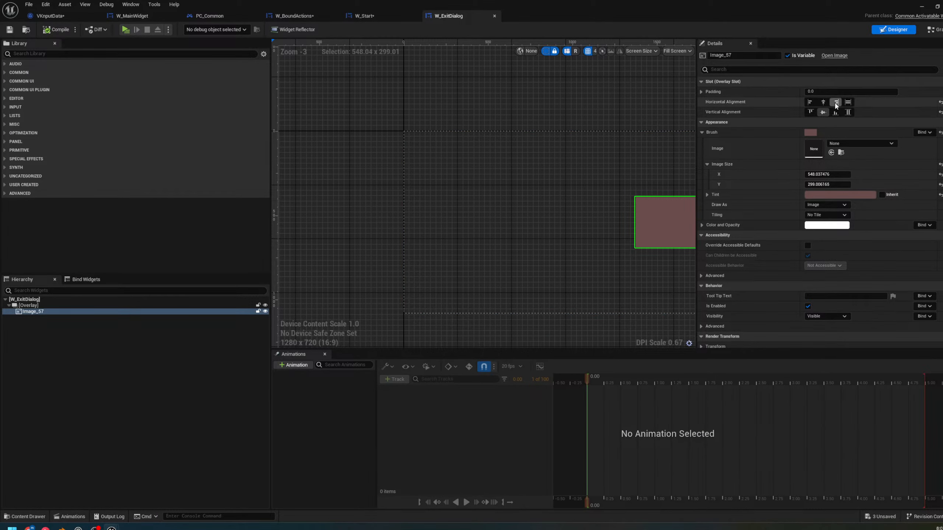
pyautogui.click(823, 102)
pyautogui.click(499, 238)
pyautogui.scroll(4, 637, 236)
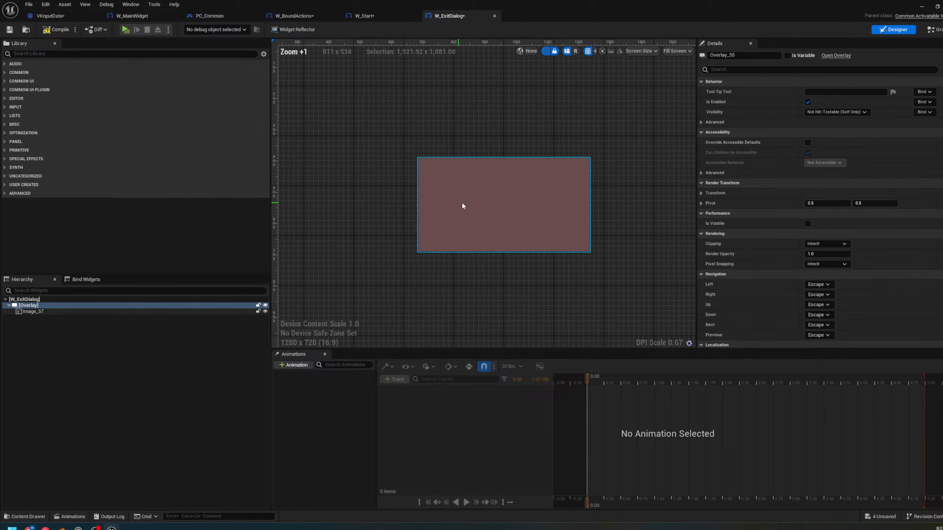
pyautogui.moveTo(469, 195); pyautogui.dragTo(521, 200, button='right')
pyautogui.click(522, 200)
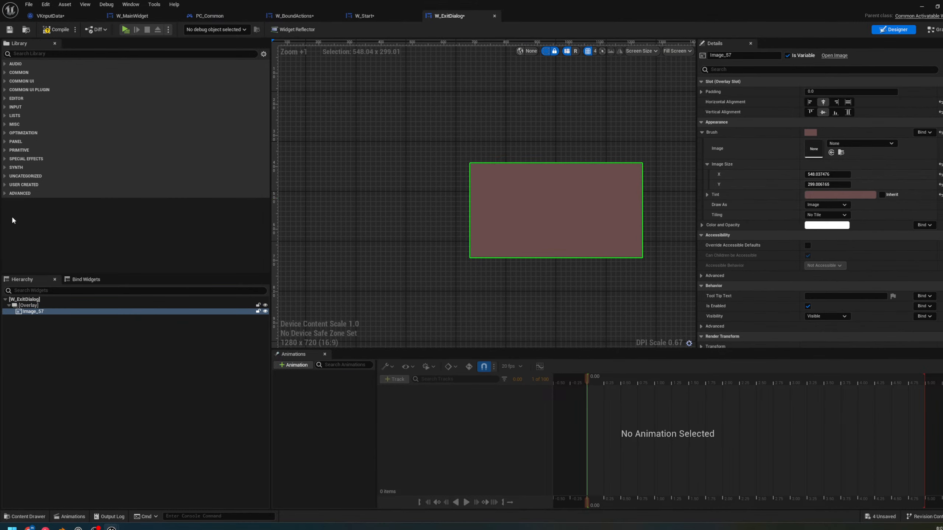
# Wrap the background image Image_57 with a new Overlay in the hierarchy
pyautogui.rightClick(37, 312)
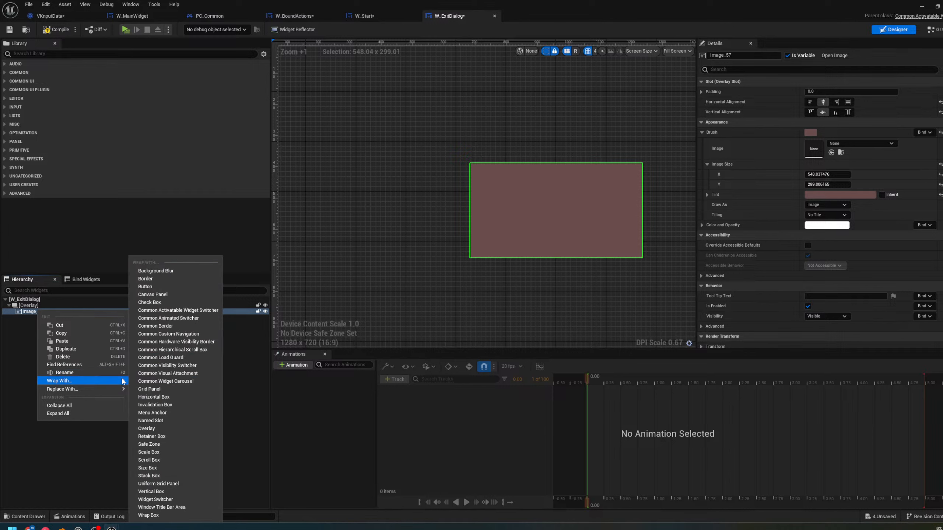
pyautogui.click(45, 306)
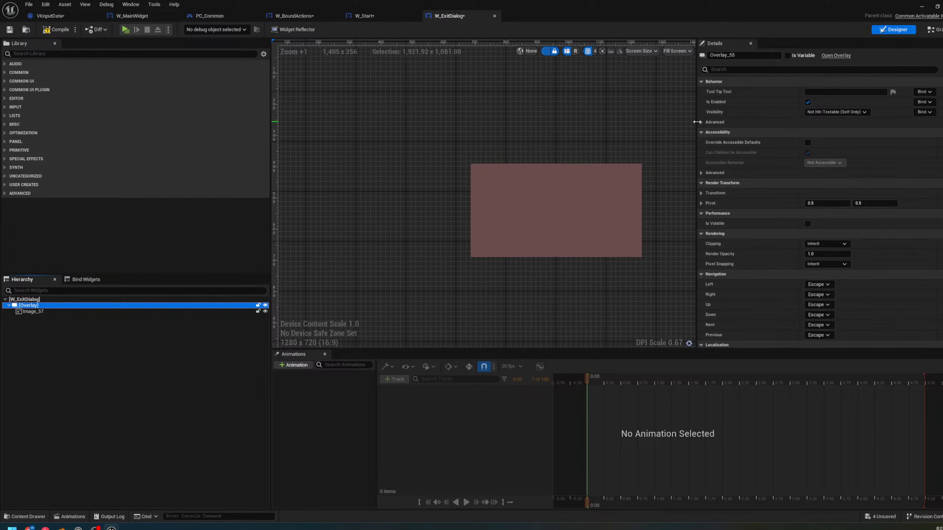
pyautogui.click(122, 320)
pyautogui.click(124, 312)
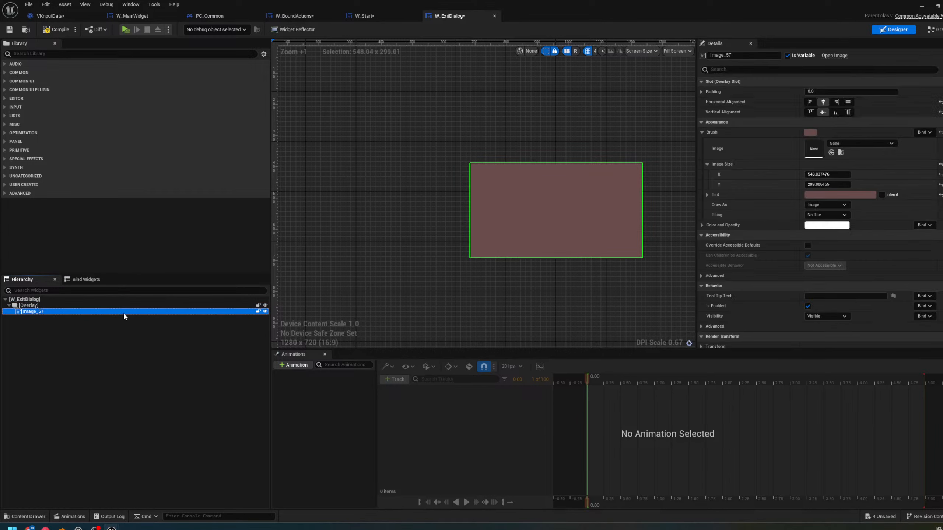
pyautogui.rightClick(48, 313)
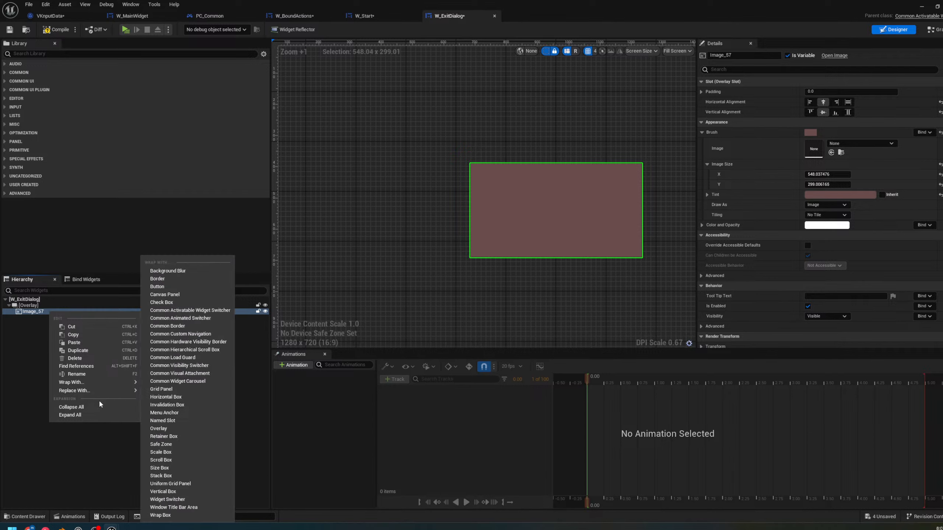
pyautogui.moveTo(117, 384)
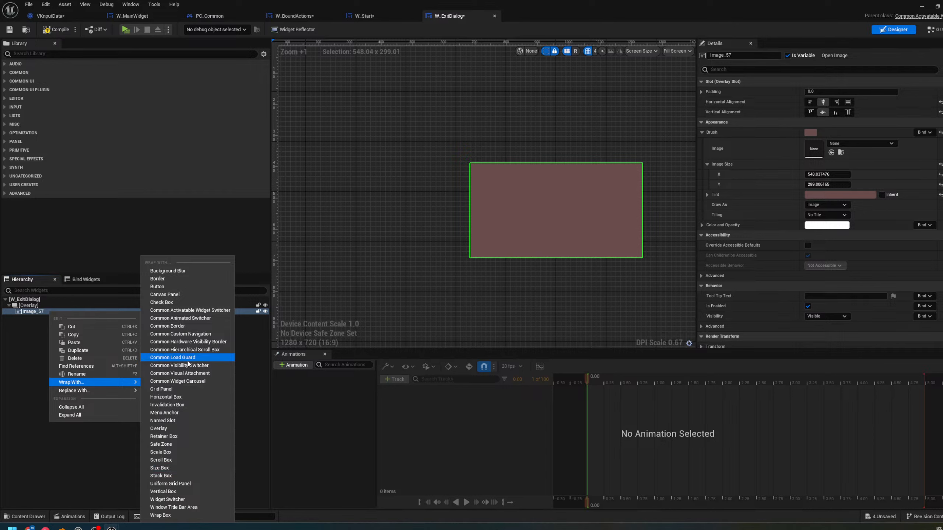
pyautogui.click(168, 430)
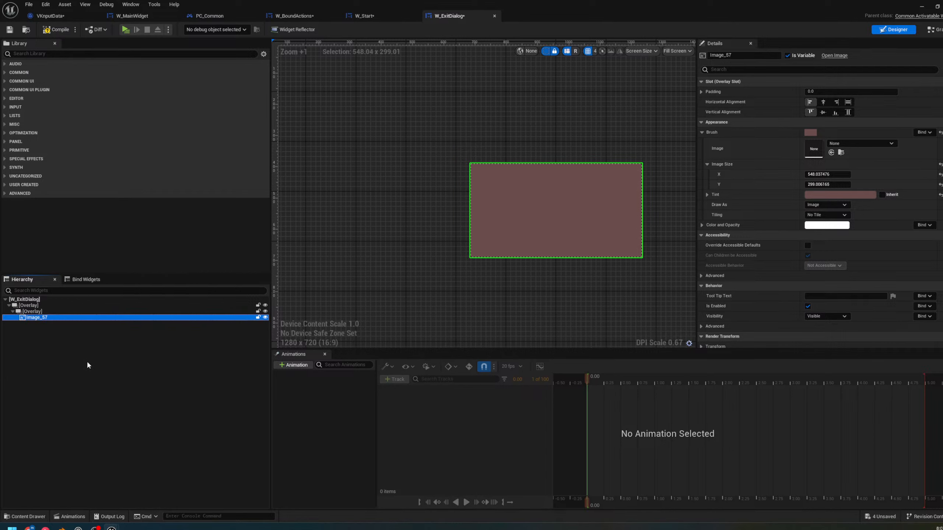
# Add a Common Text widget to the inner overlay above the background image and center it horizontally
pyautogui.click(15, 318)
pyautogui.click(33, 311)
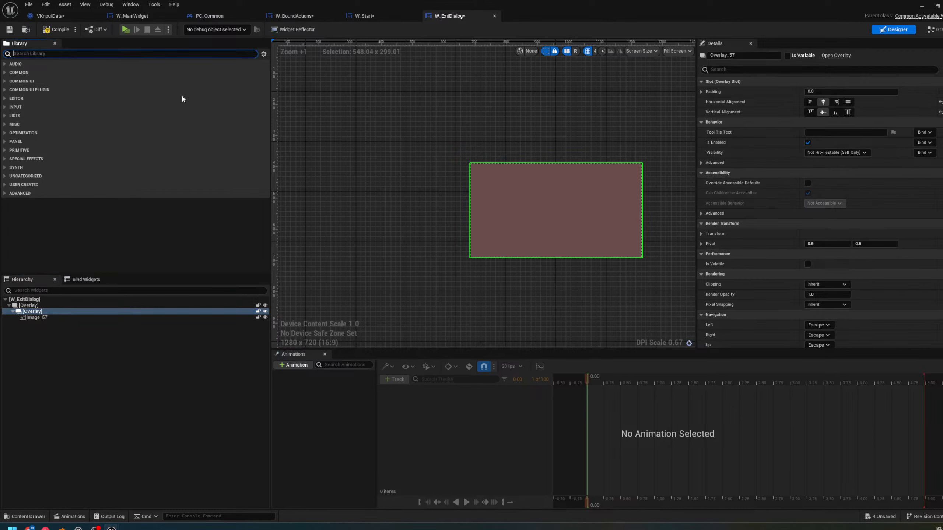
pyautogui.write('text')
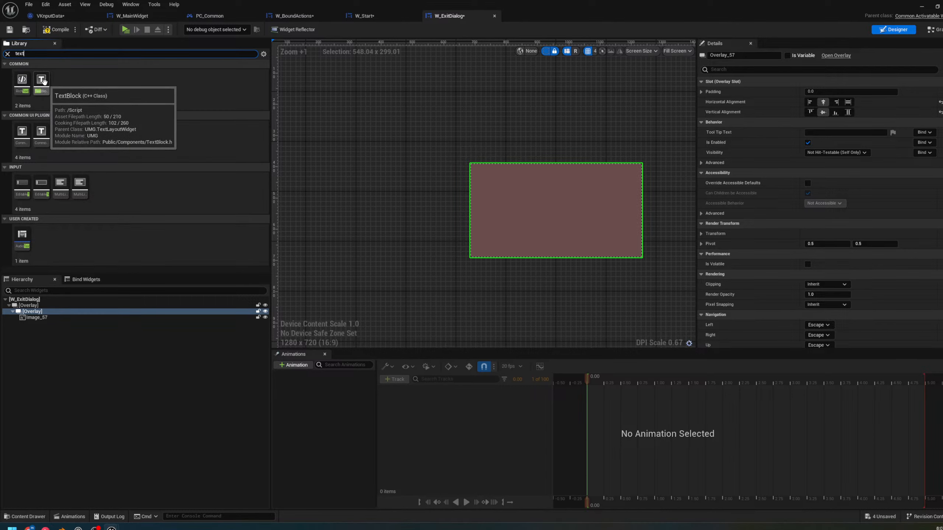
pyautogui.moveTo(41, 79)
pyautogui.mouseDown()
pyautogui.moveTo(24, 312)
pyautogui.moveTo(35, 312)
pyautogui.moveTo(50, 181)
pyautogui.moveTo(37, 95)
pyautogui.mouseUp()
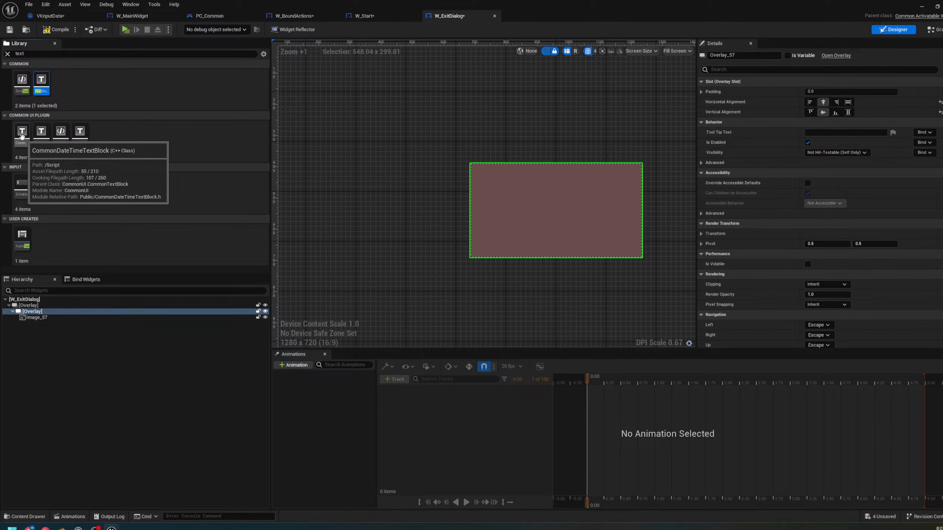
pyautogui.moveTo(80, 134); pyautogui.dragTo(40, 311)
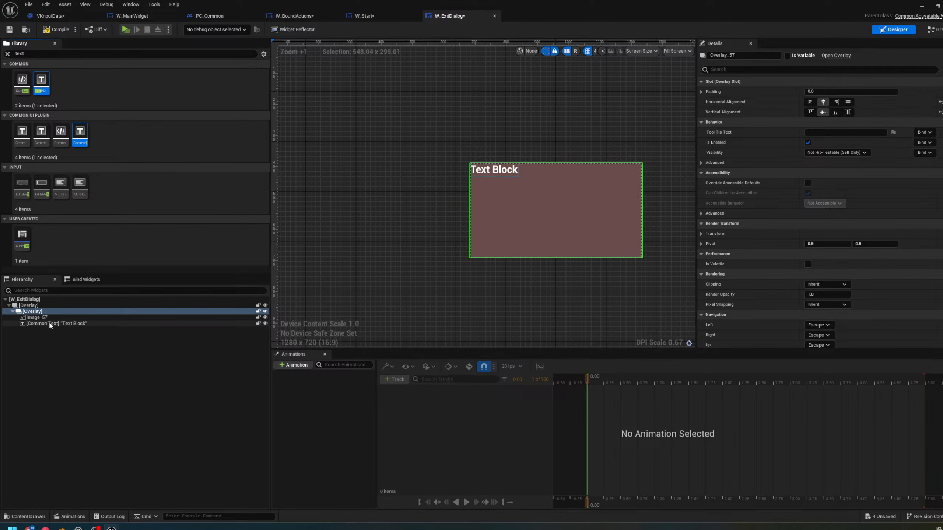
pyautogui.click(822, 102)
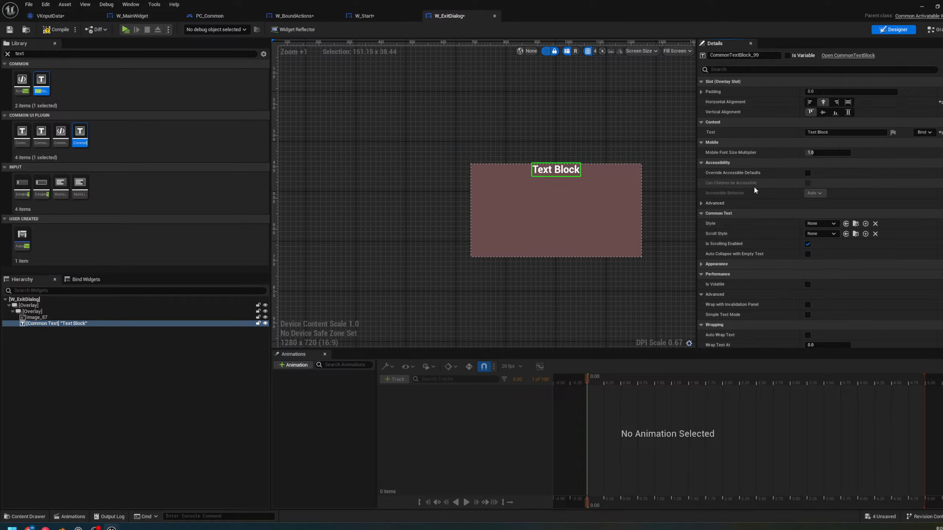
# Set the common text's content to "Do you wish to Quit the thing" and its padding to 10
pyautogui.click(845, 132)
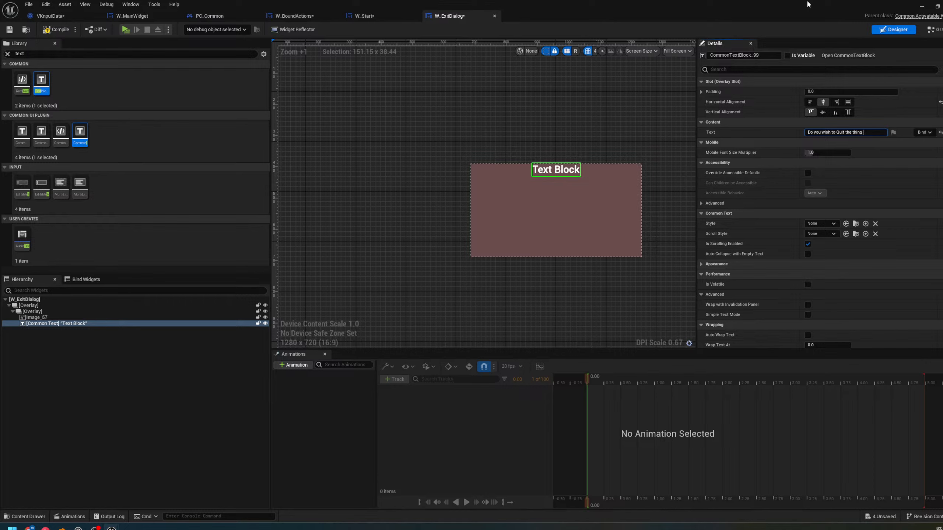
pyautogui.press('Return')
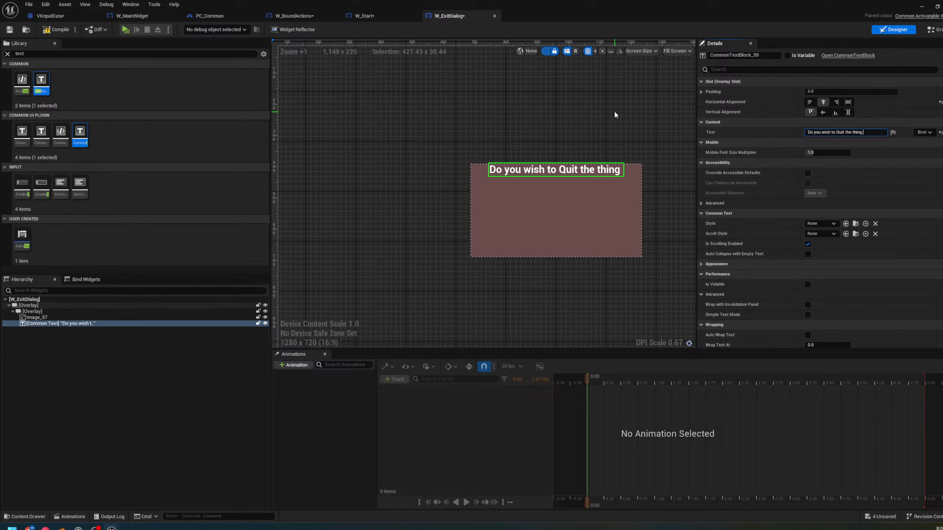
pyautogui.click(822, 101)
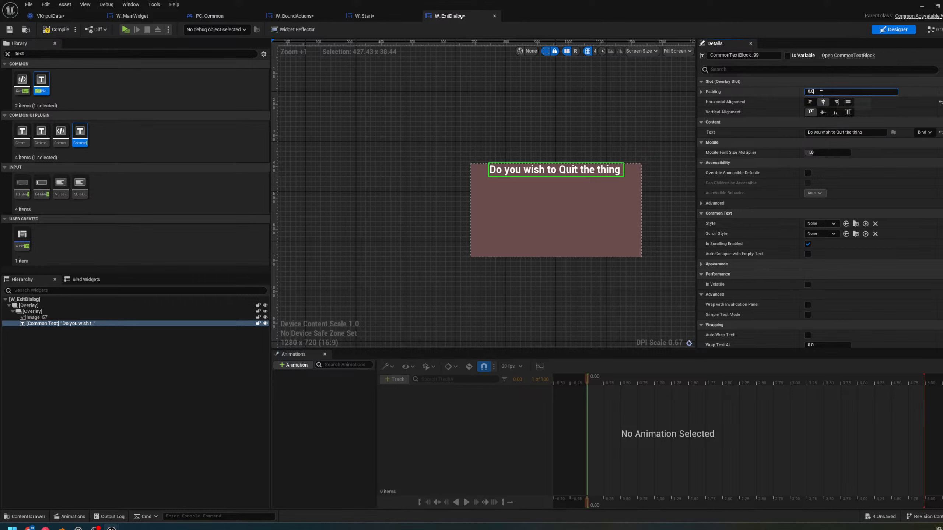
pyautogui.press('Return')
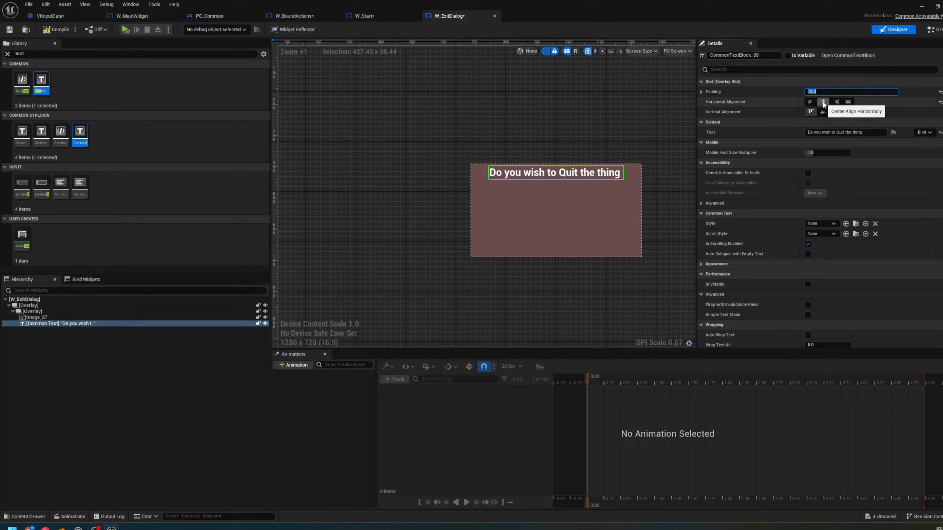
# Give the quit text the CommonTextStyleLight style after trying CommonTextStyleDark, and enable Wrap with Invalidation Panel
pyautogui.click(595, 101)
pyautogui.scroll(1, 584, 209)
pyautogui.click(566, 169)
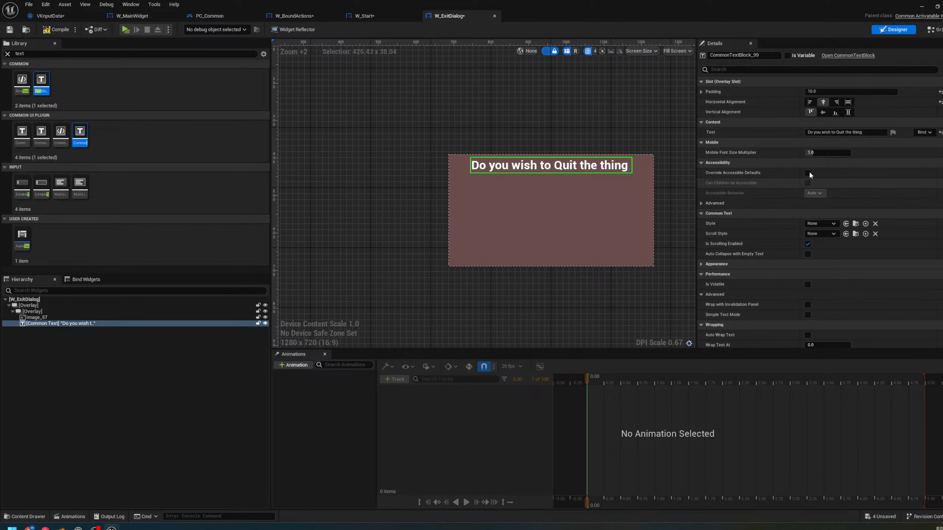
pyautogui.scroll(-4, 820, 163)
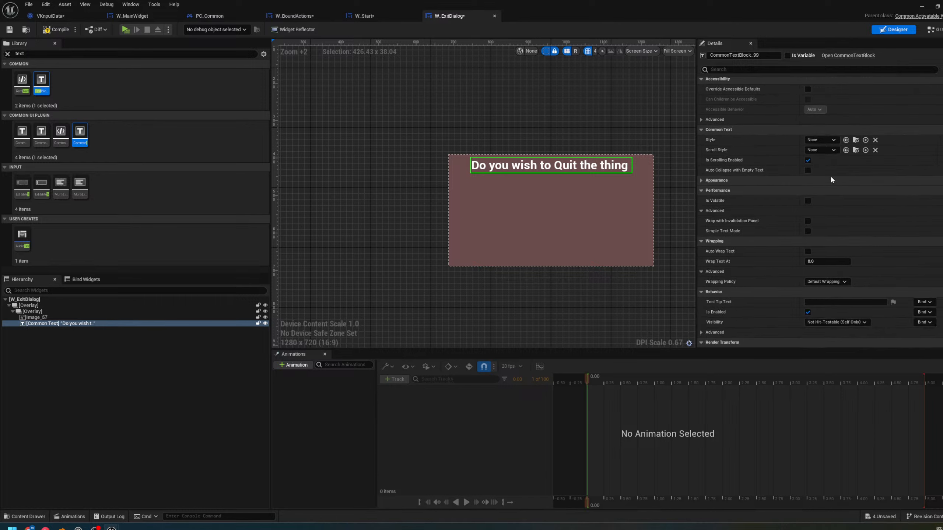
pyautogui.scroll(2, 812, 208)
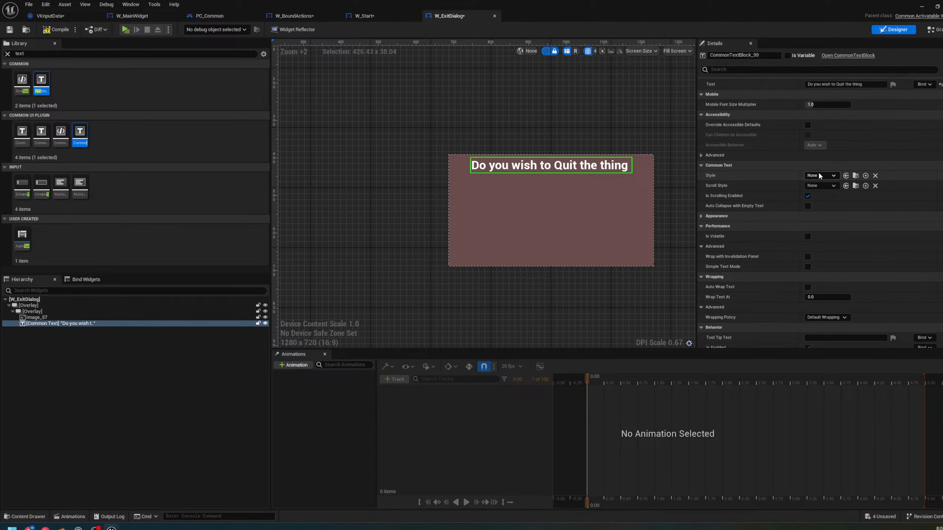
pyautogui.click(820, 175)
pyautogui.click(843, 201)
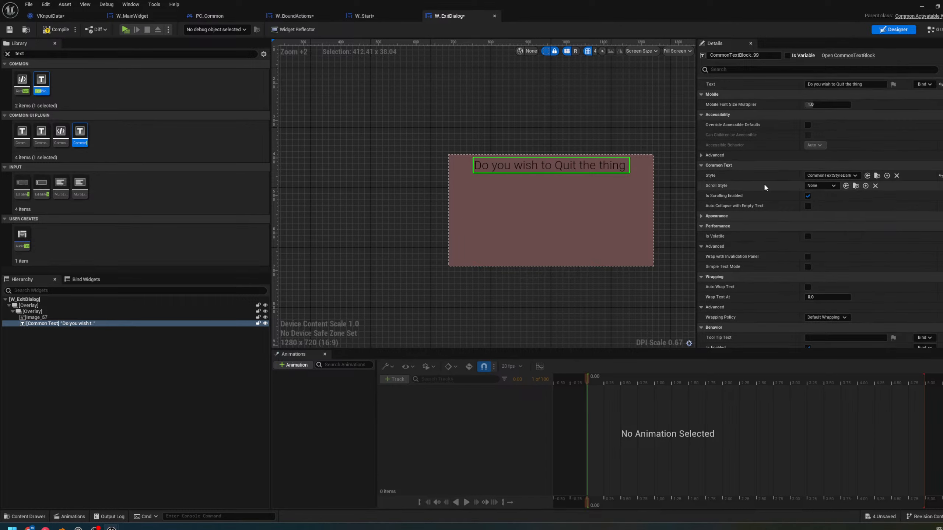
pyautogui.click(830, 175)
pyautogui.click(845, 210)
pyautogui.scroll(2, 773, 189)
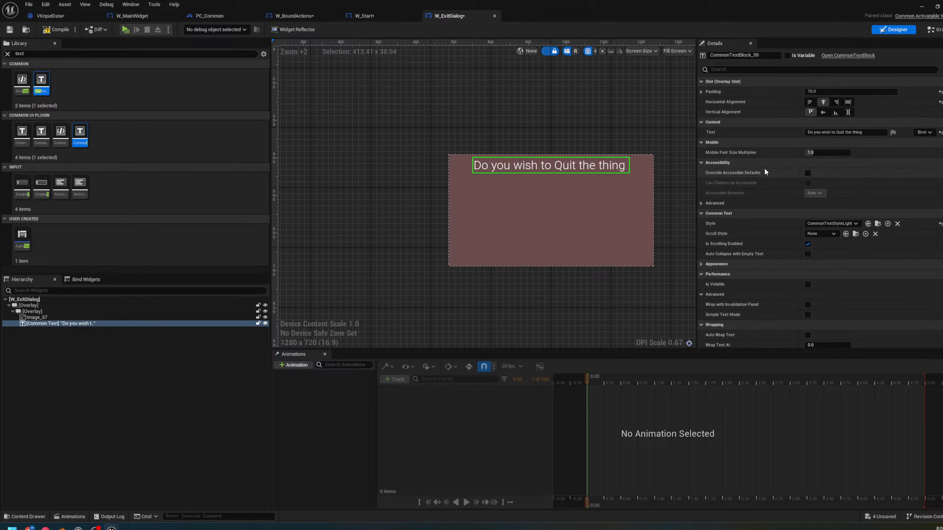
pyautogui.scroll(-2, 764, 260)
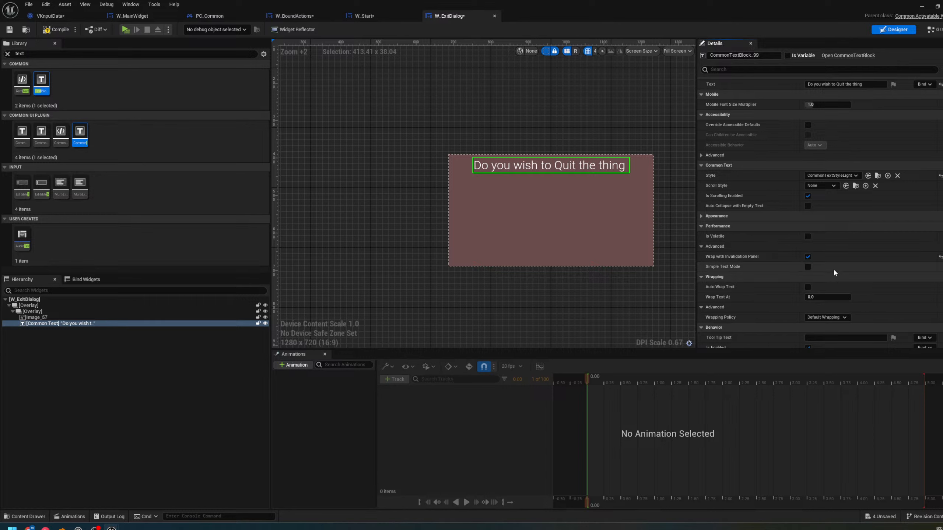
pyautogui.click(37, 317)
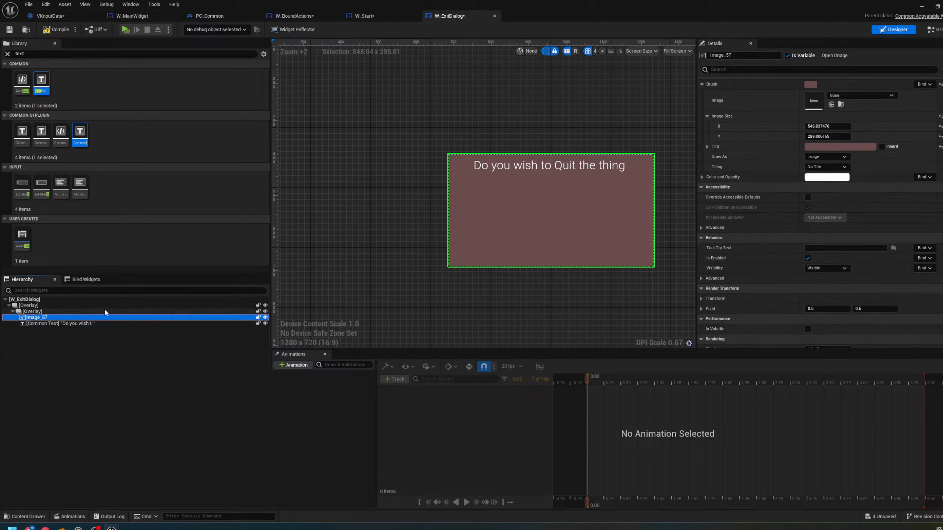
pyautogui.click(109, 306)
pyautogui.click(108, 311)
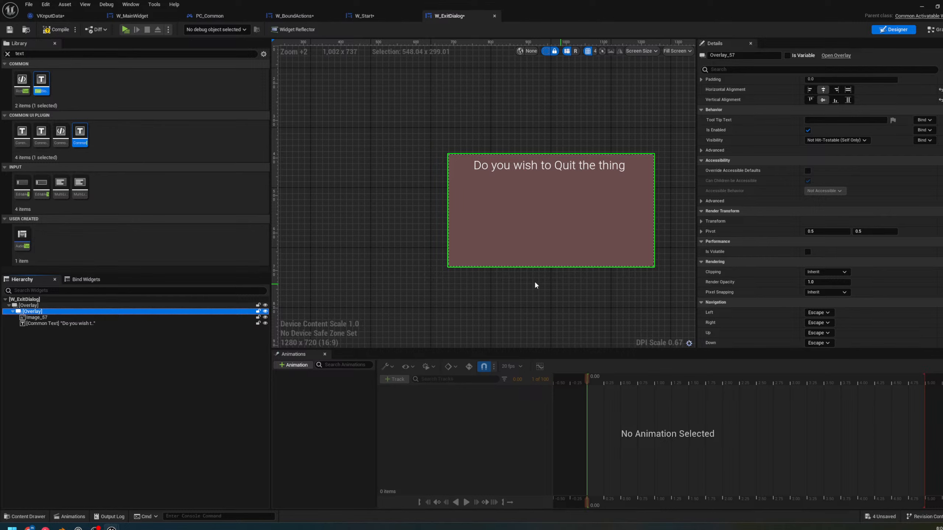
pyautogui.moveTo(538, 283); pyautogui.dragTo(506, 264, button='right')
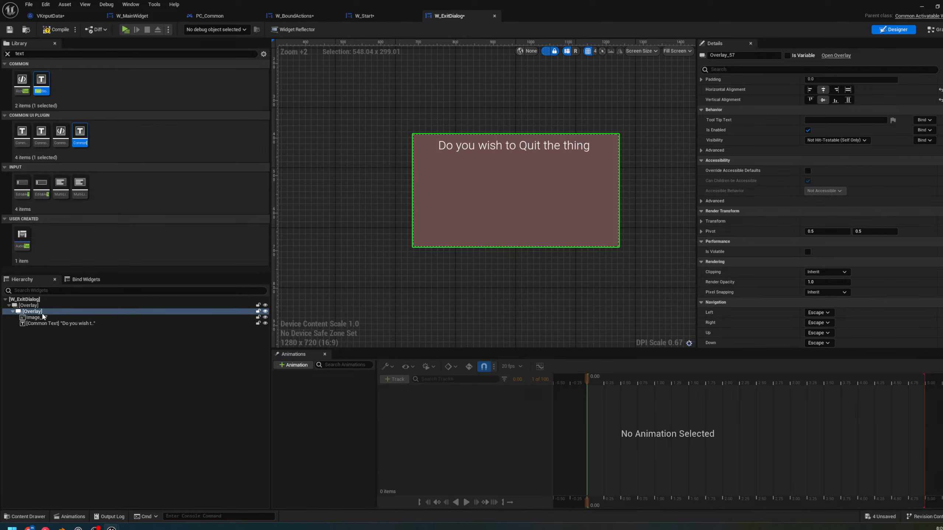
pyautogui.click(20, 442)
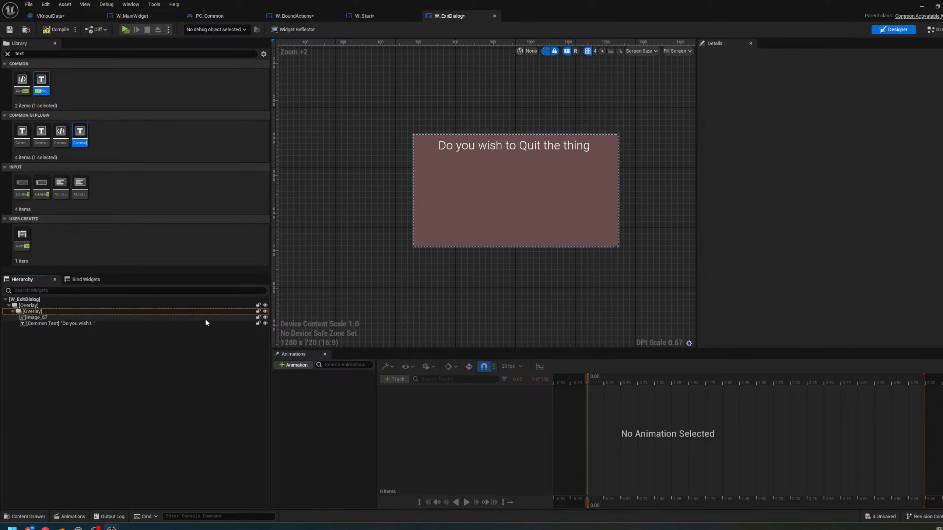
pyautogui.click(48, 314)
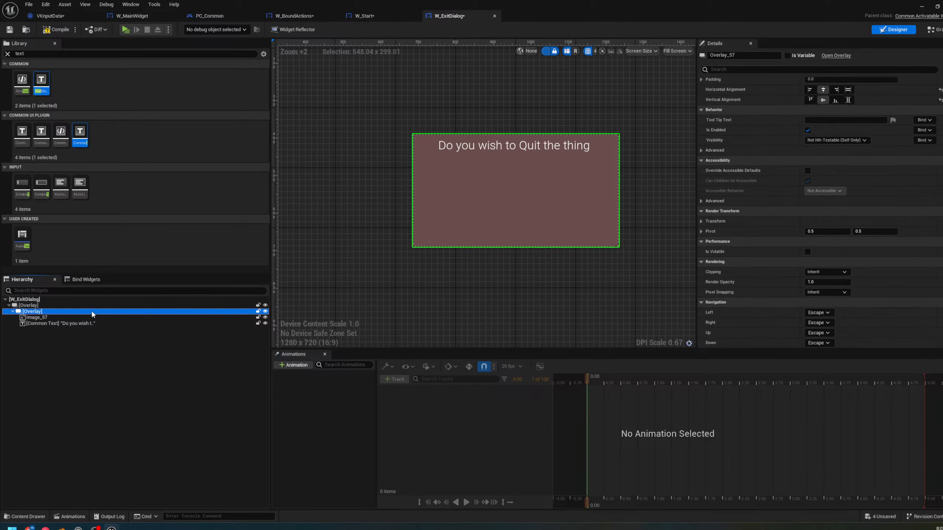
pyautogui.rightClick(89, 313)
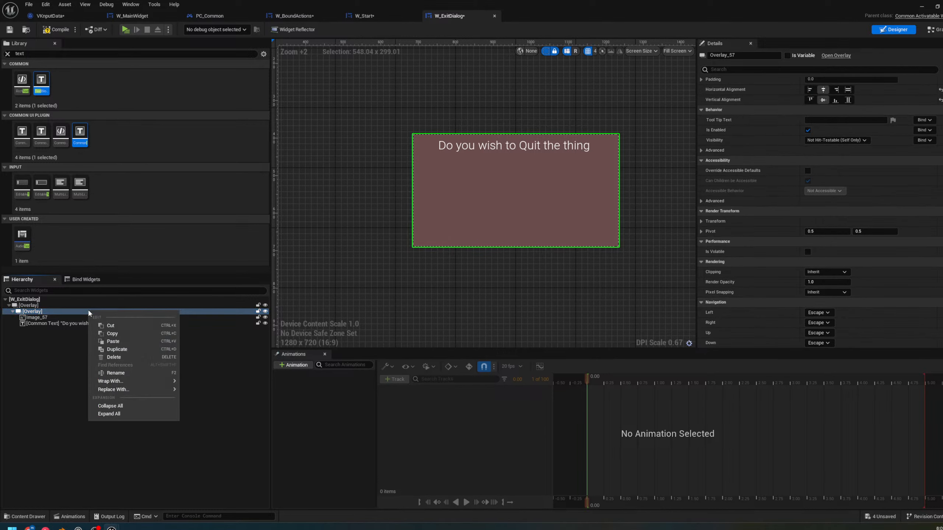
pyautogui.click(26, 385)
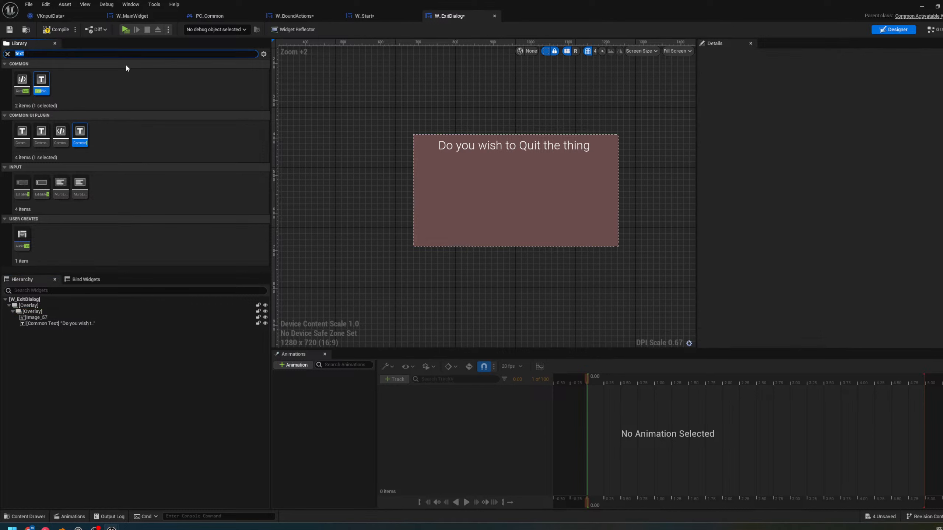
# Add a W_CommonButt button to the outer overlay and center it horizontally and vertically
pyautogui.write('butt')
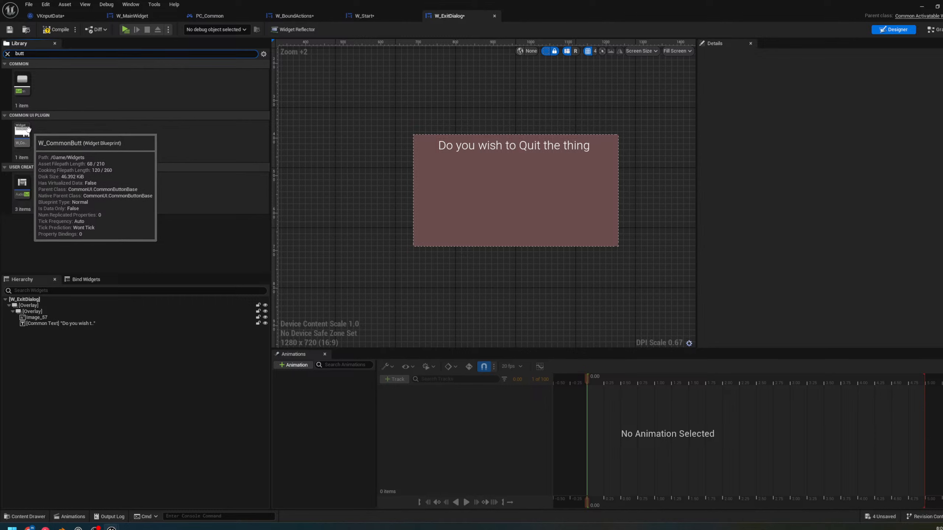
pyautogui.moveTo(28, 129); pyautogui.dragTo(496, 251)
pyautogui.scroll(-5, 374, 212)
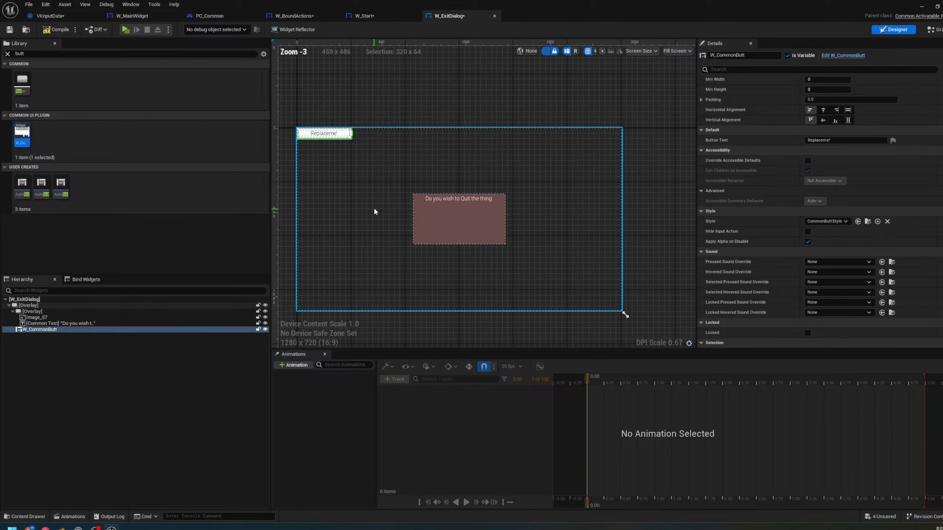
pyautogui.scroll(3, 374, 211)
pyautogui.click(822, 109)
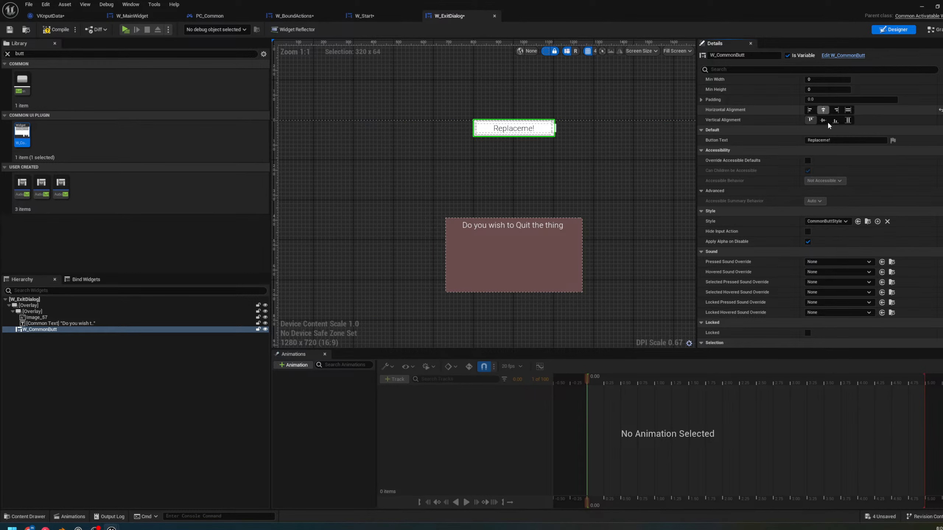
pyautogui.click(823, 121)
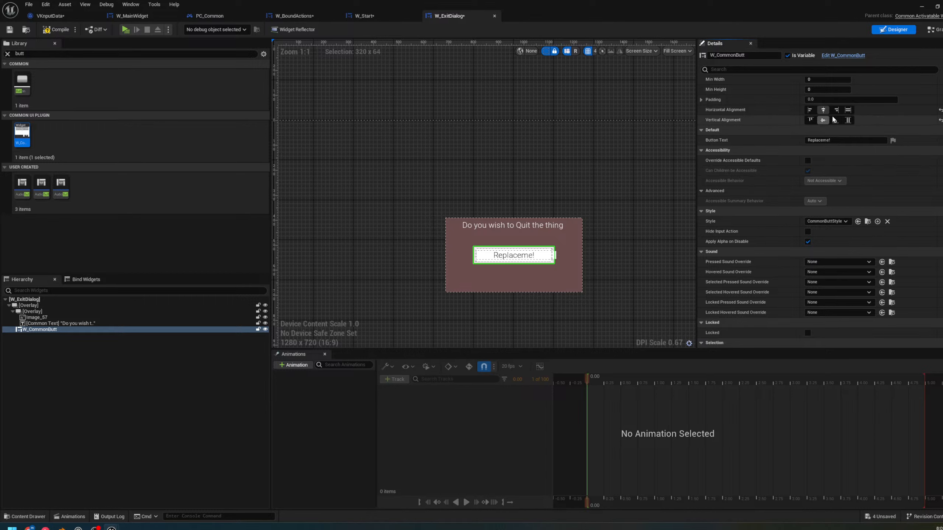
# Set the W_CommonButt button's Triggering Enhanced Input Action to IA_Accept
pyautogui.scroll(-10, 818, 218)
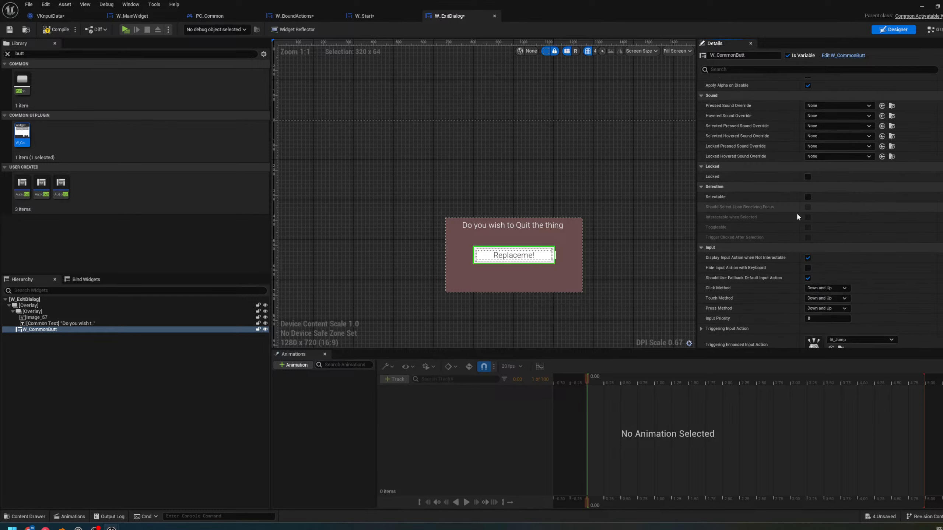
pyautogui.scroll(-3, 792, 208)
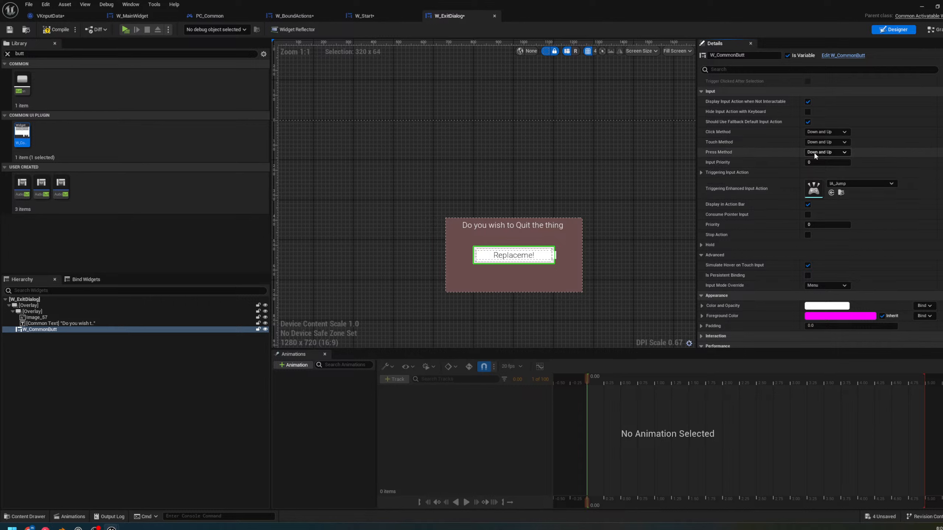
pyautogui.click(861, 183)
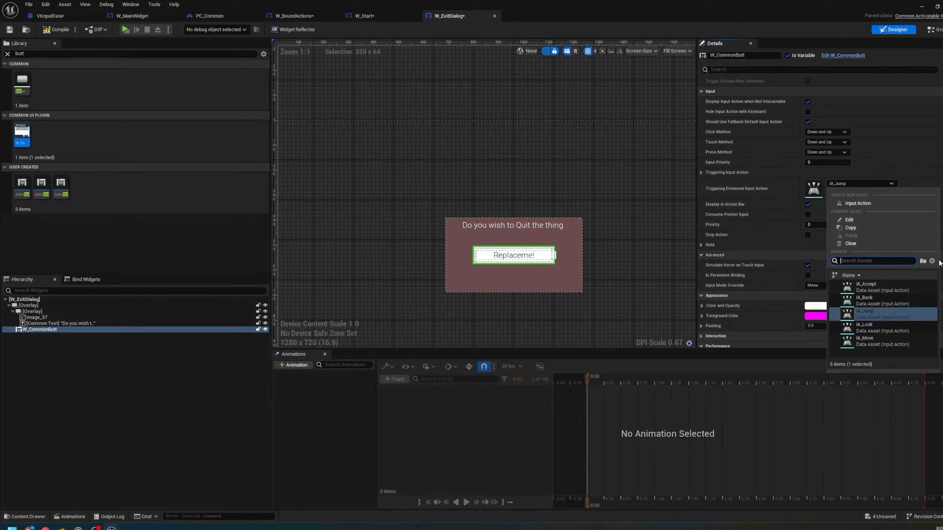
pyautogui.click(864, 286)
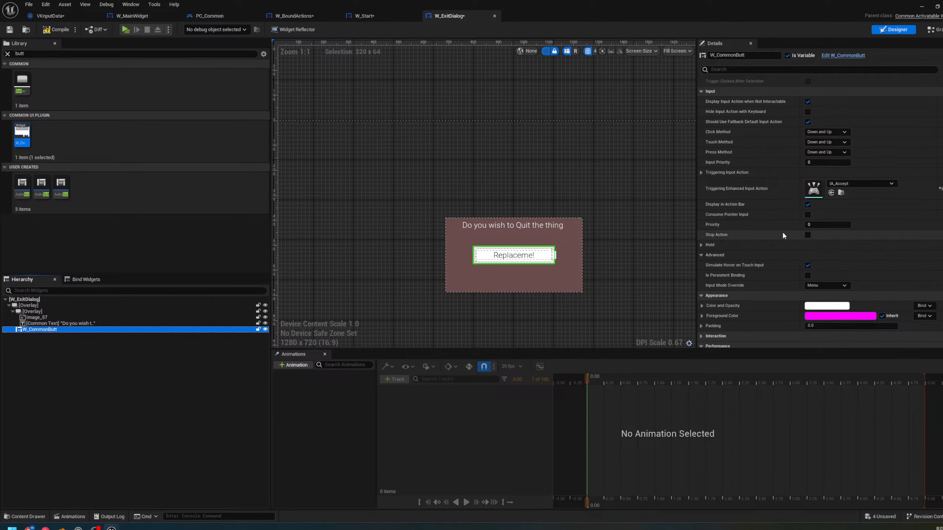
pyautogui.scroll(-2, 813, 228)
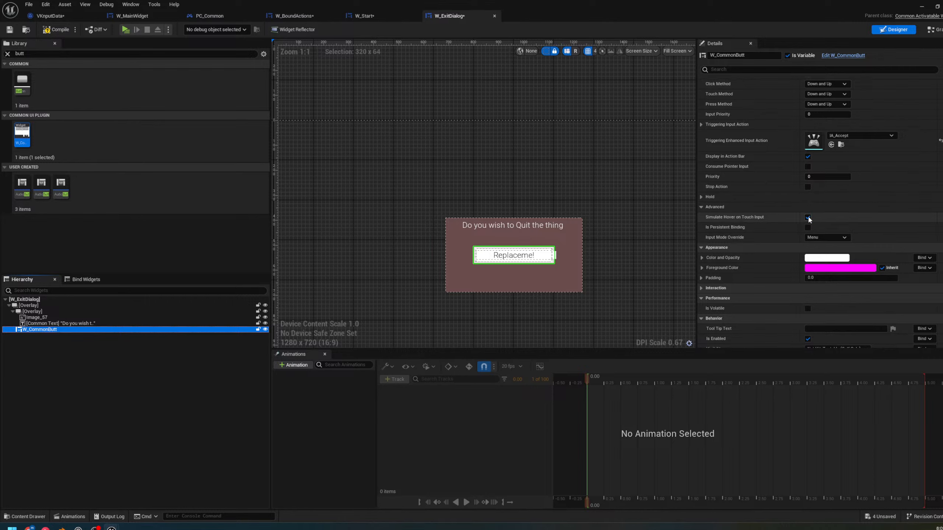
pyautogui.scroll(-7, 809, 219)
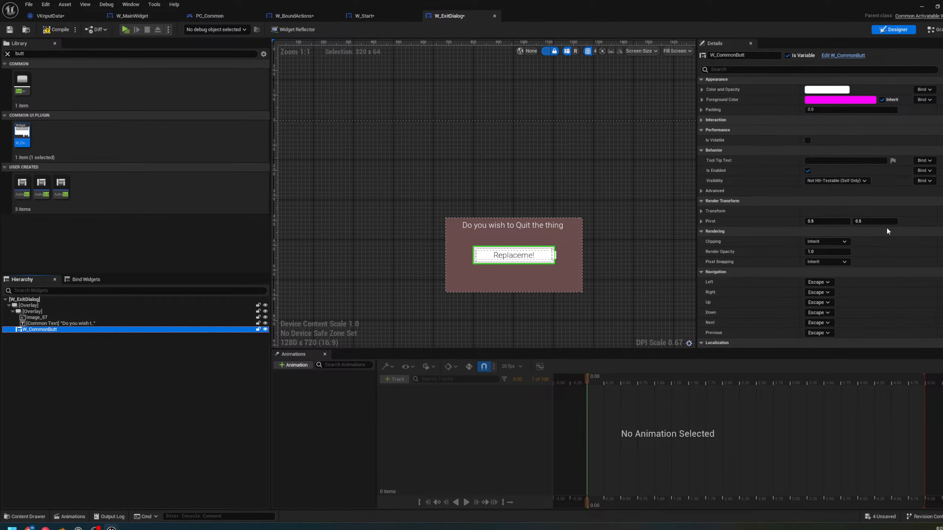
pyautogui.scroll(-1, 887, 231)
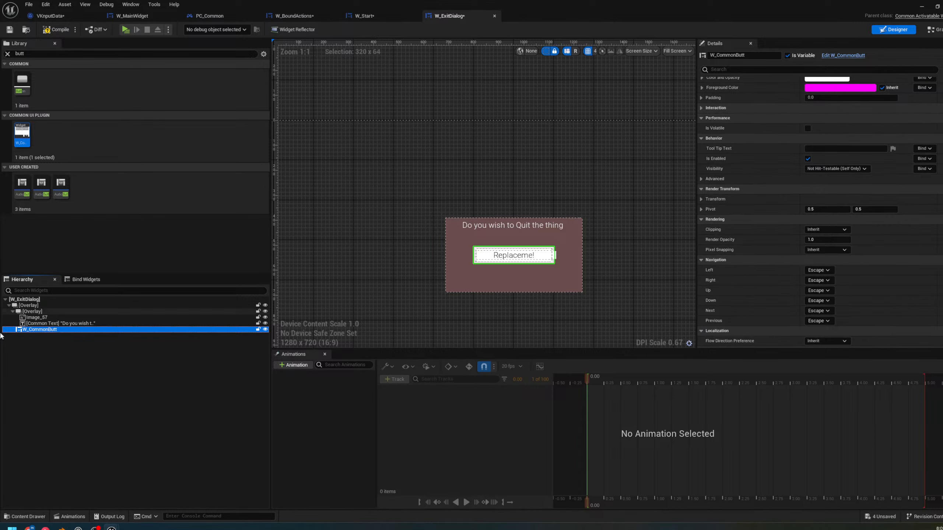
# Duplicate the W_CommonButt button and set the copy's Triggering Enhanced Input Action to IA_Back
pyautogui.rightClick(50, 333)
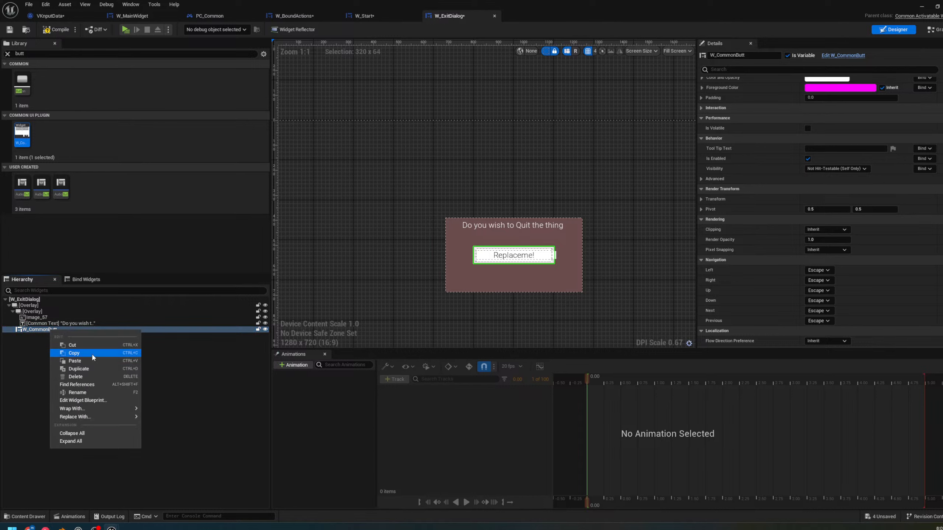
pyautogui.click(89, 370)
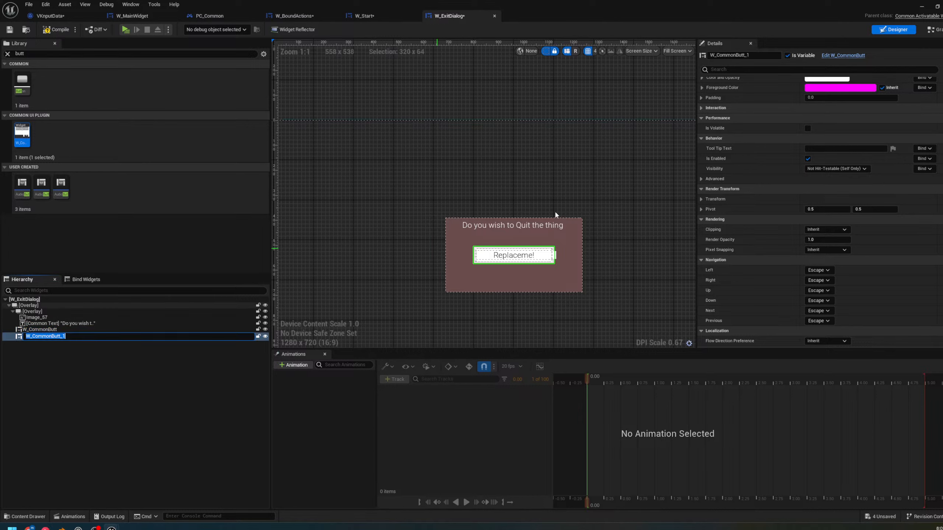
pyautogui.scroll(5, 830, 169)
pyautogui.scroll(2, 802, 129)
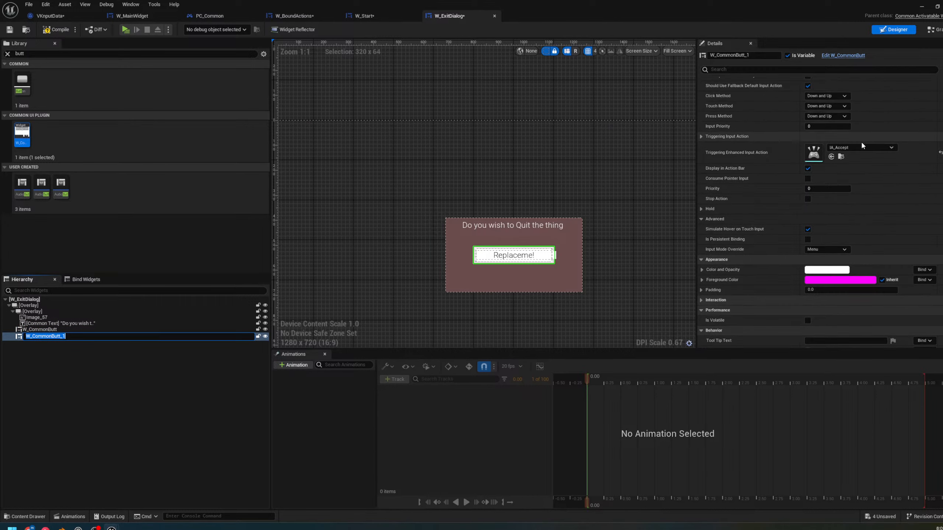
pyautogui.click(860, 147)
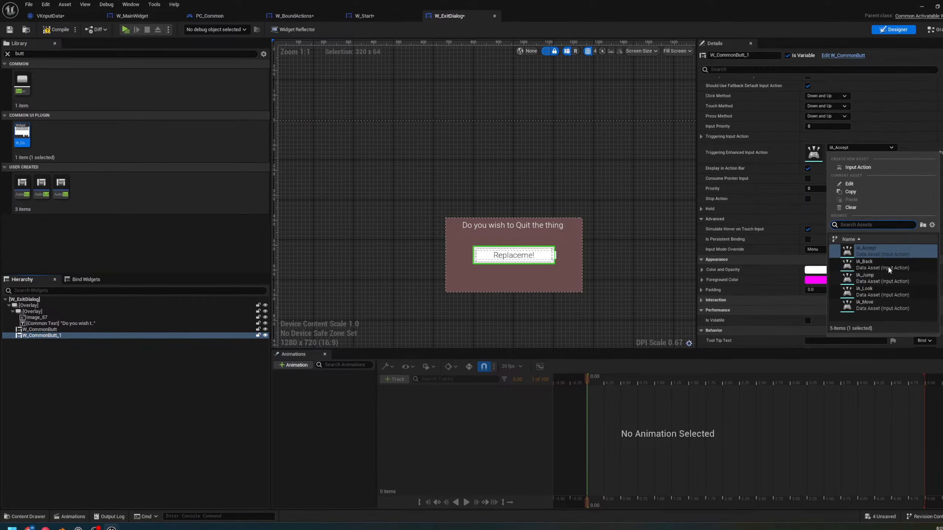
pyautogui.click(865, 264)
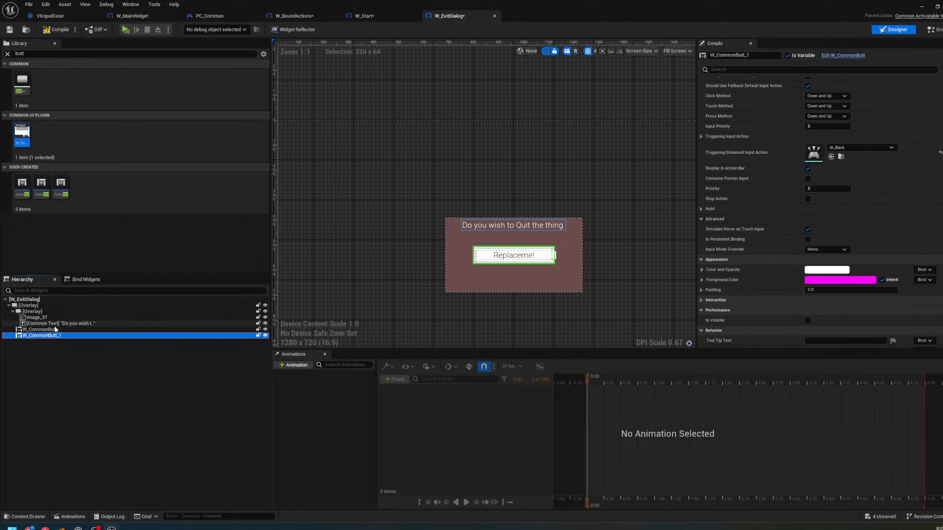
# Try wrapping both common buttons in a Vertical Box, and undo the wrap
pyautogui.keyDown('ctrl'); pyautogui.click(41, 329); pyautogui.keyUp('ctrl')
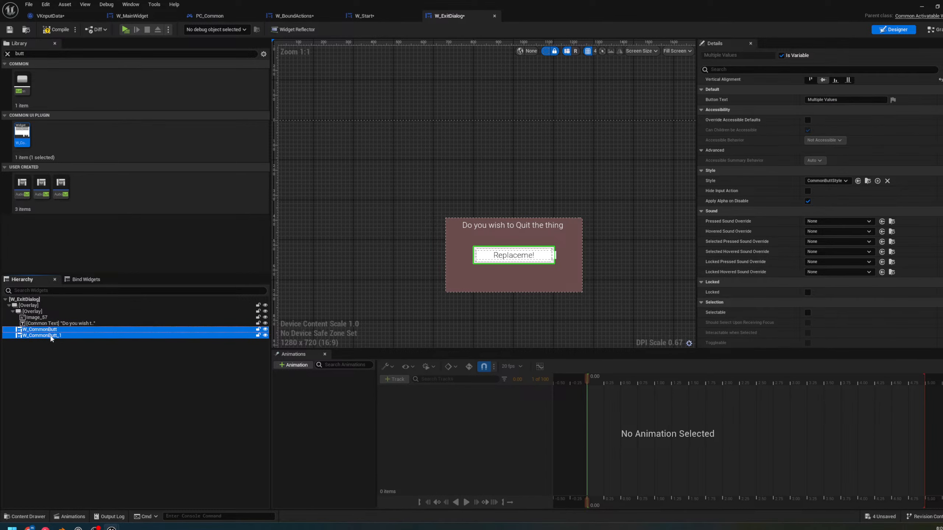
pyautogui.rightClick(51, 333)
pyautogui.moveTo(104, 414)
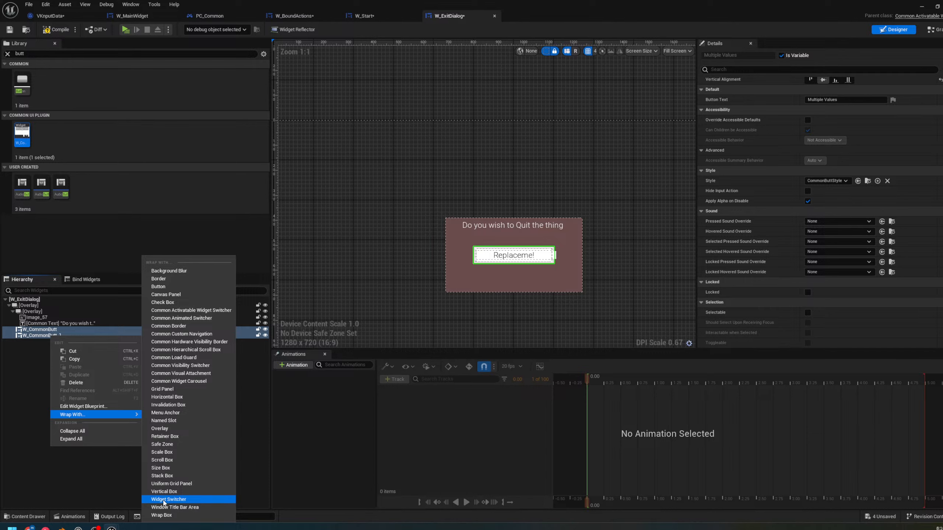
pyautogui.click(185, 492)
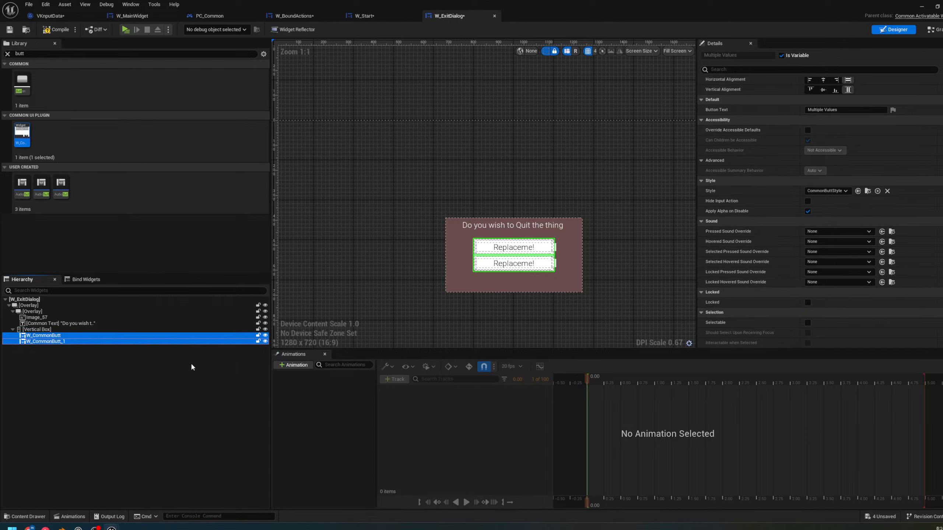
pyautogui.hotkey('ctrl', 'z')
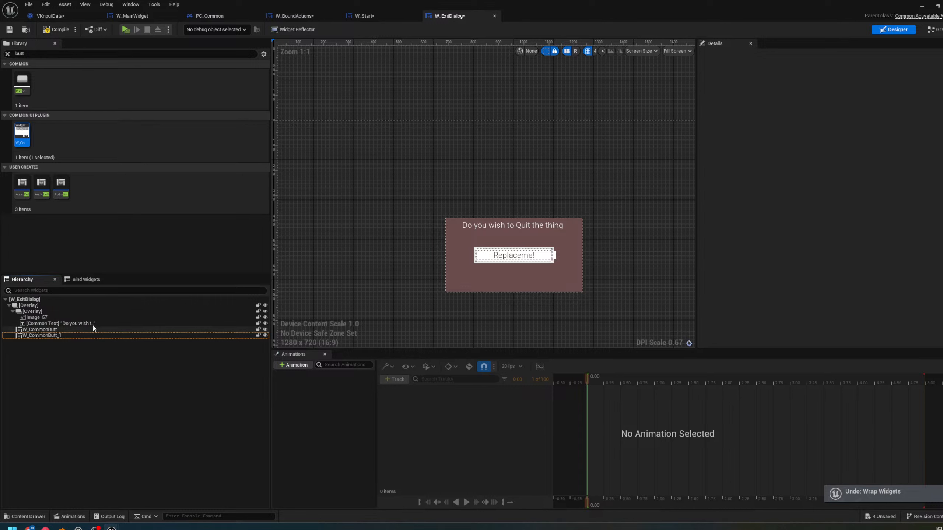
# Wrap W_CommonButt and W_CommonButt_1 together in a Horizontal Box
pyautogui.click(66, 330)
pyautogui.keyDown('shift'); pyautogui.click(62, 335); pyautogui.keyUp('shift')
pyautogui.rightClick(62, 335)
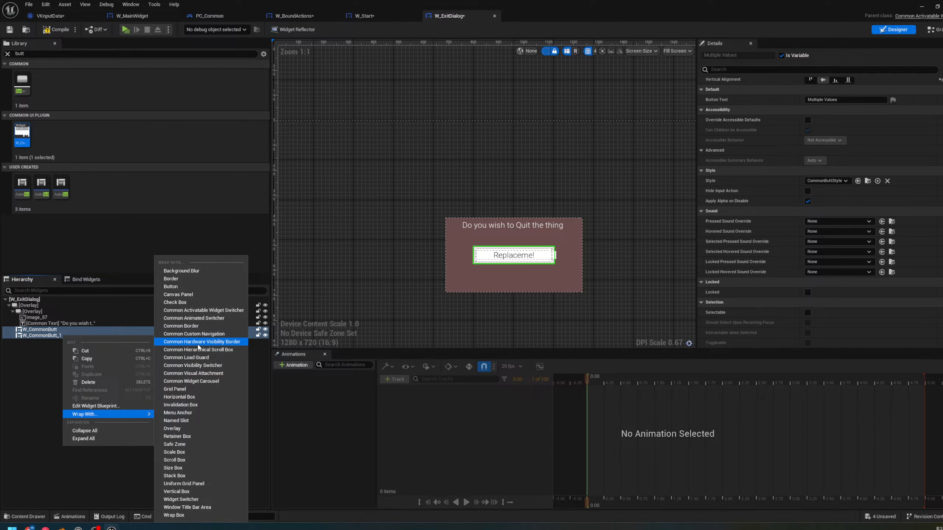
pyautogui.click(180, 397)
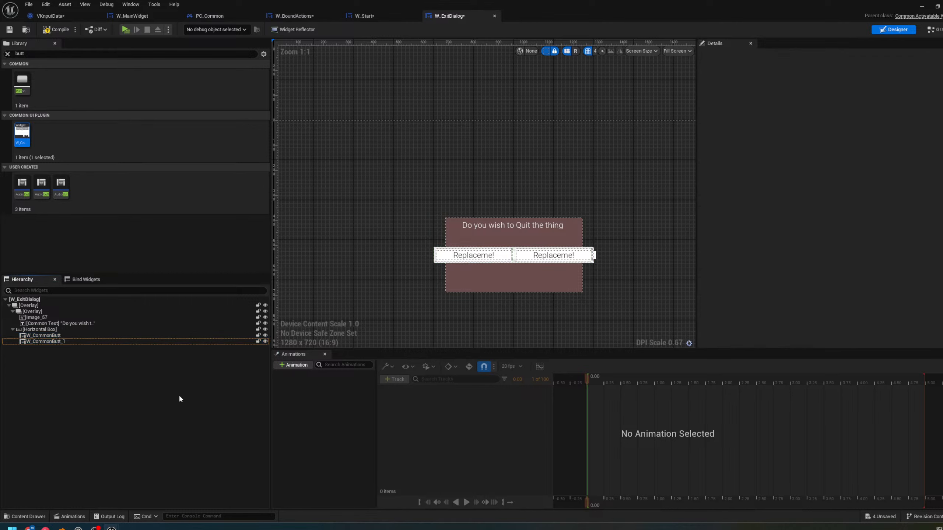
# Shift the horizontal box down to the dialog's lower edge with a render translation of about -4 in X and 152 in Y
pyautogui.click(39, 330)
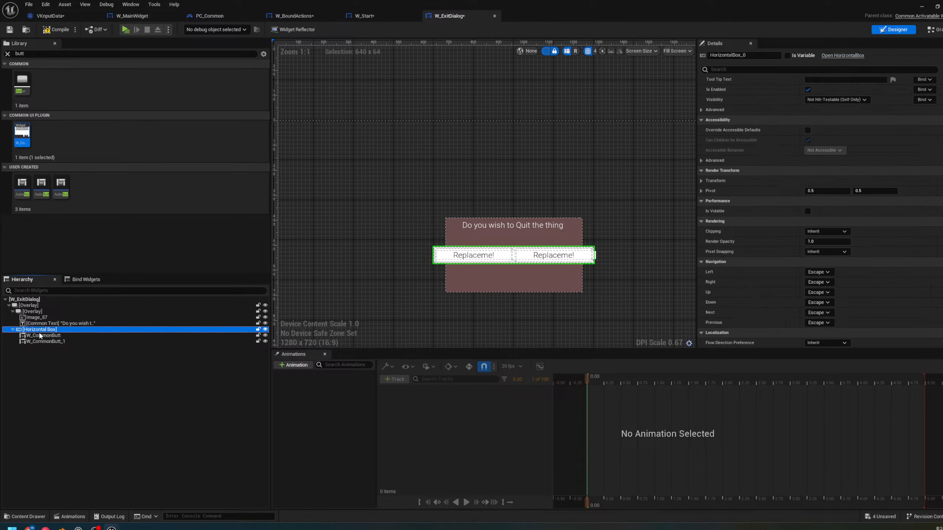
pyautogui.scroll(3, 775, 203)
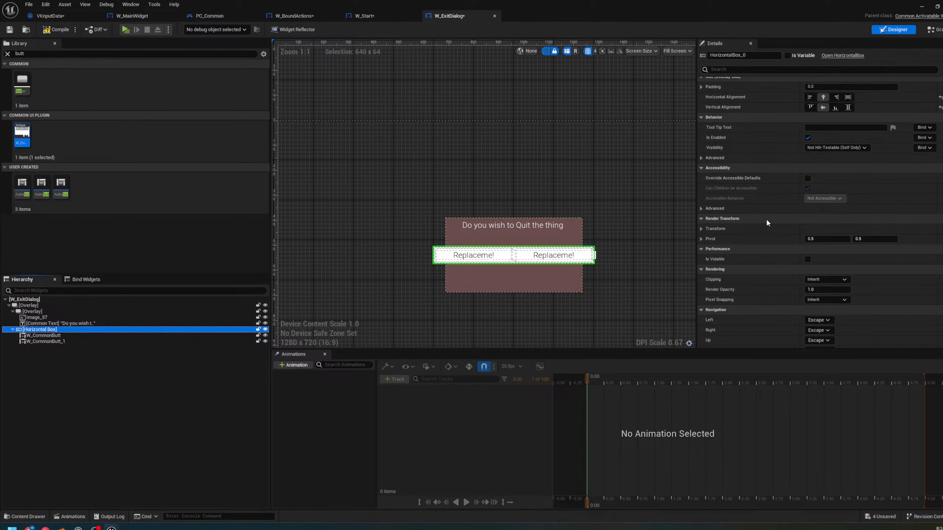
pyautogui.click(701, 239)
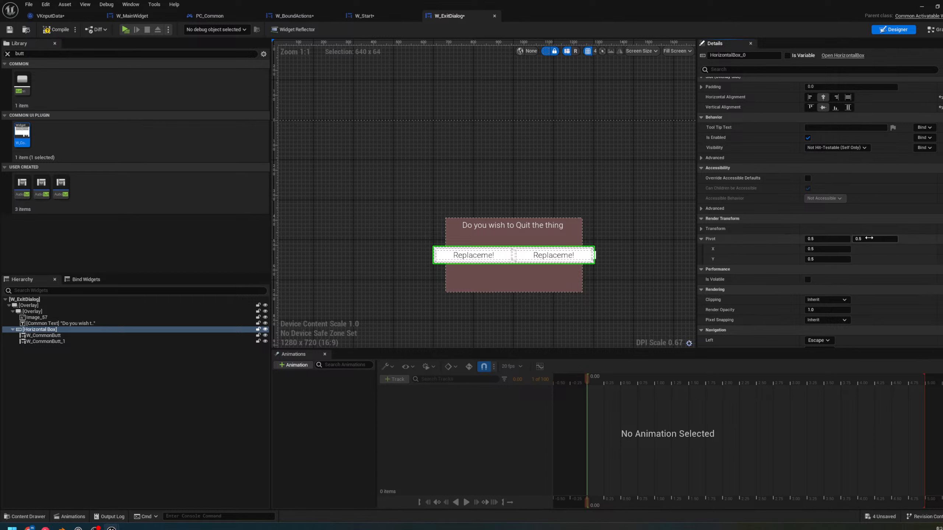
pyautogui.click(701, 229)
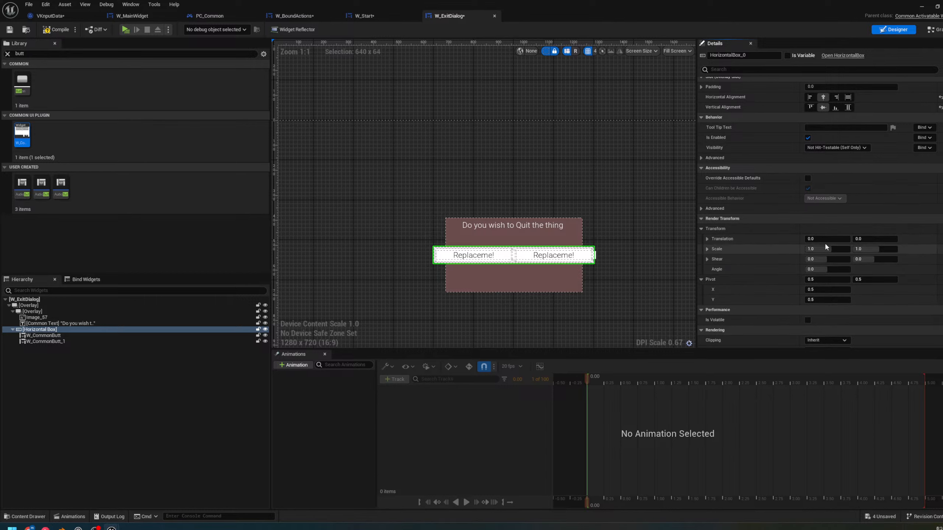
pyautogui.moveTo(828, 239); pyautogui.dragTo(825, 238)
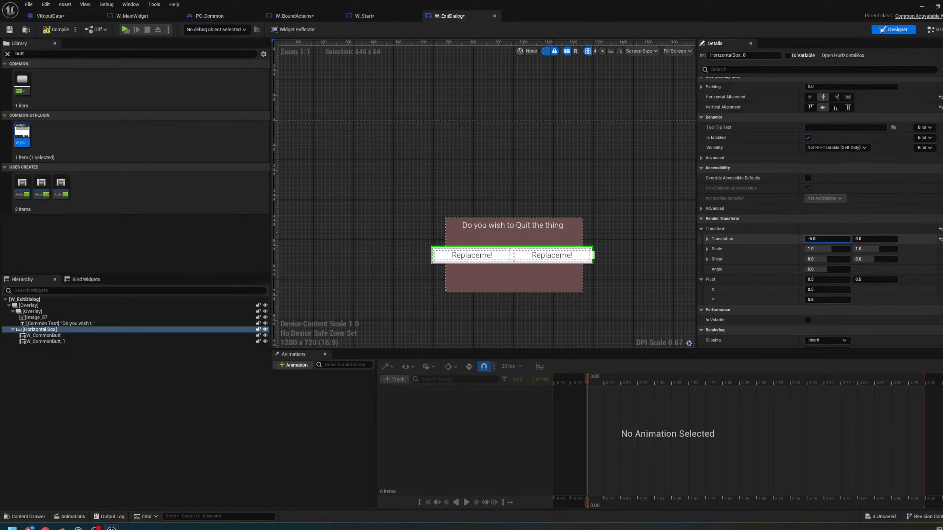
pyautogui.moveTo(892, 240)
pyautogui.mouseDown()
pyautogui.moveTo(909, 240)
pyautogui.moveTo(890, 240)
pyautogui.mouseUp()
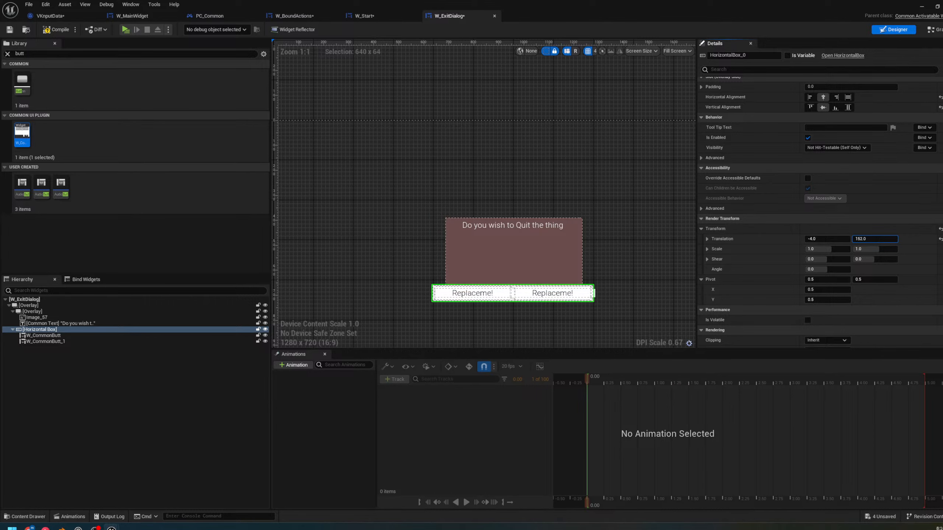
# Set the horizontal box's render translation in X to 0
pyautogui.doubleClick(822, 239)
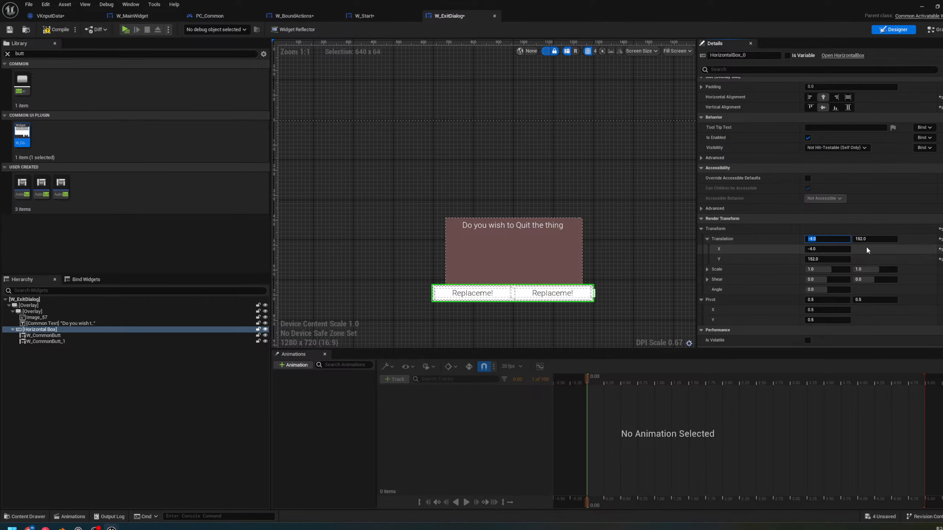
pyautogui.write('0')
pyautogui.press('Return')
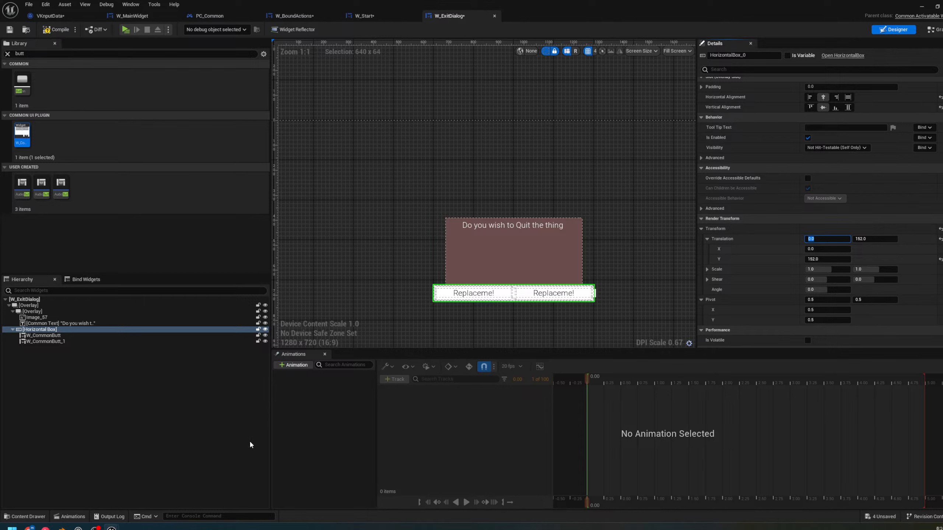
# Set the button text of the dialog's first button, W_CommonButt, to Confirm
pyautogui.click(423, 213)
pyautogui.scroll(1, 512, 225)
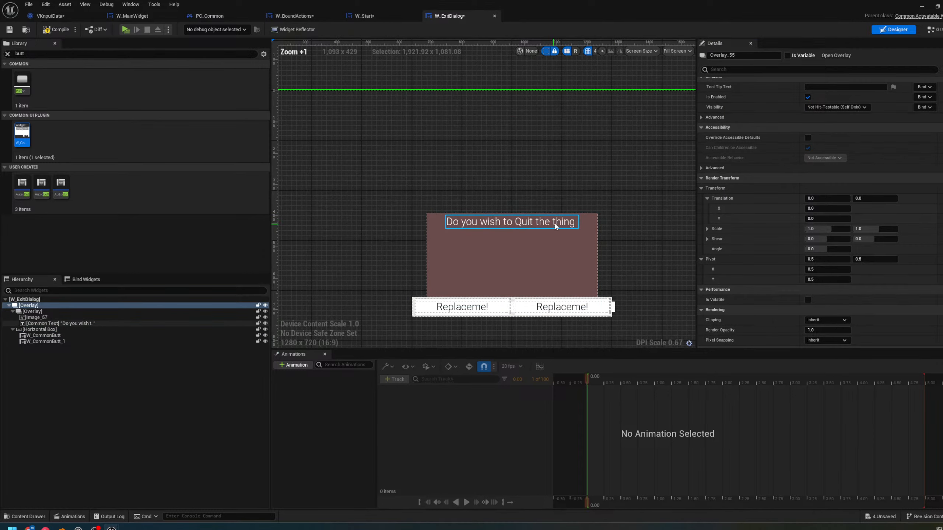
pyautogui.click(546, 269)
pyautogui.scroll(5, 553, 264)
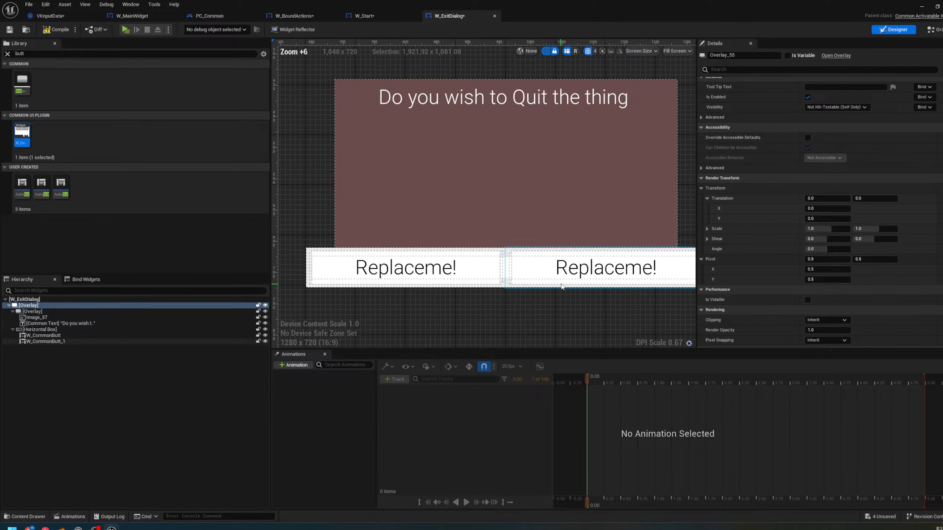
pyautogui.click(496, 265)
pyautogui.scroll(-1, 529, 222)
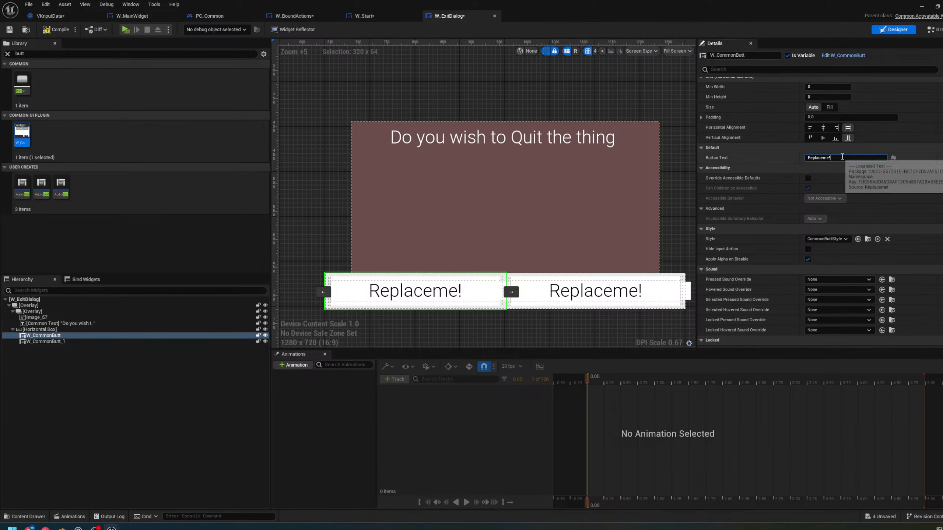
pyautogui.click(841, 158)
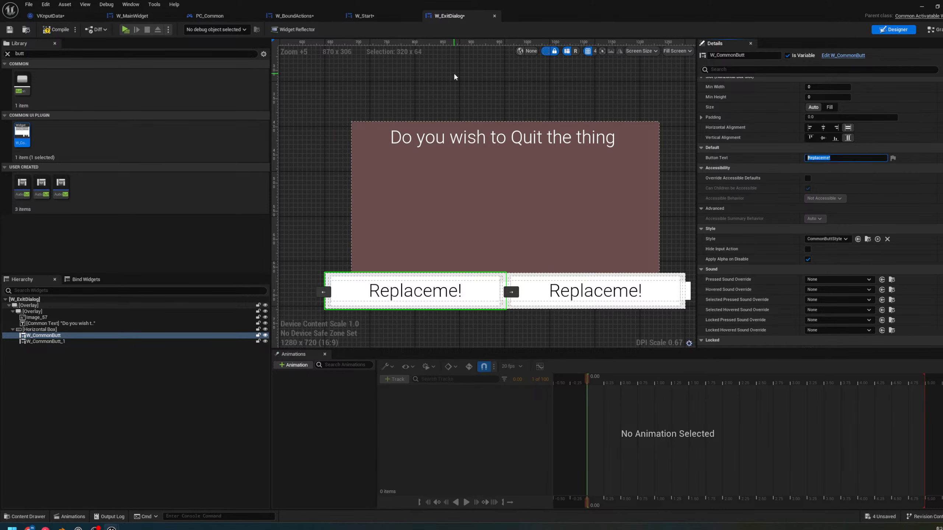
pyautogui.write('Confirm')
pyautogui.press('Return')
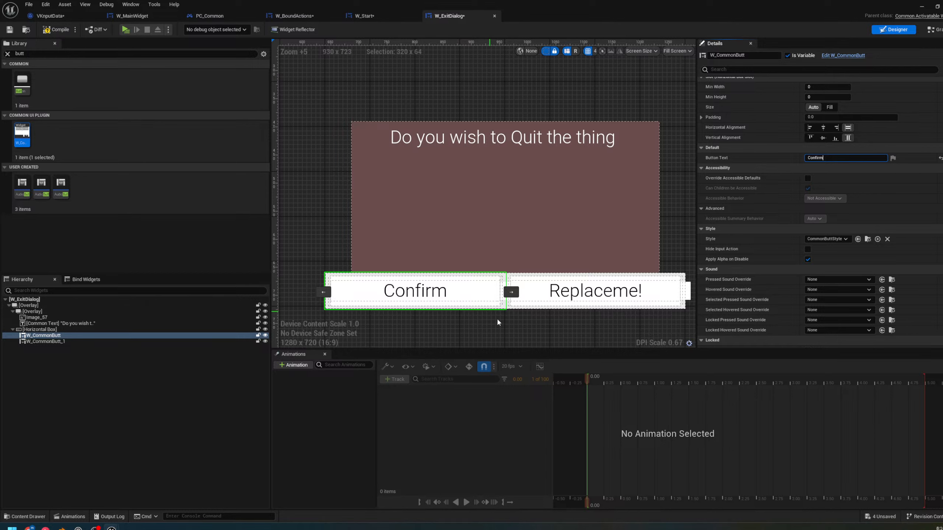
# Set the button text of W_CommonButt_1 to Back, keeping its horizontal alignment on fill
pyautogui.click(557, 297)
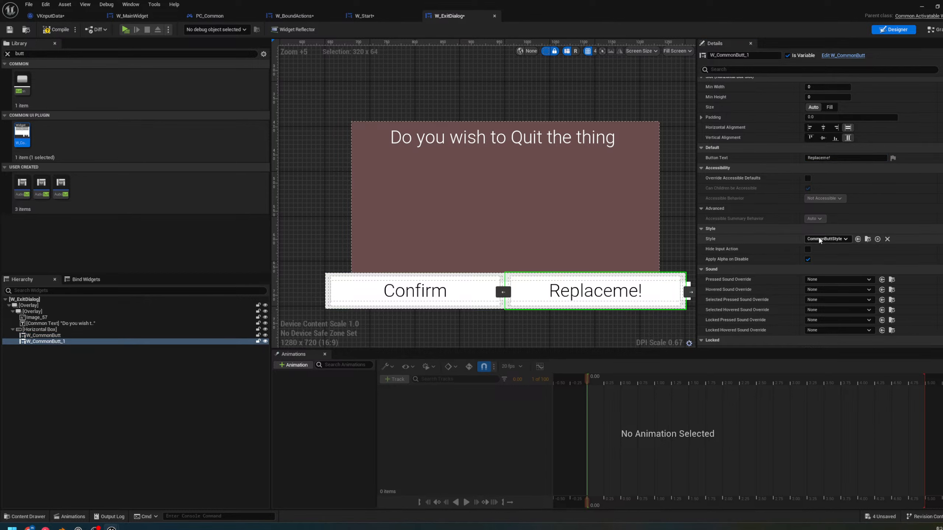
pyautogui.click(835, 158)
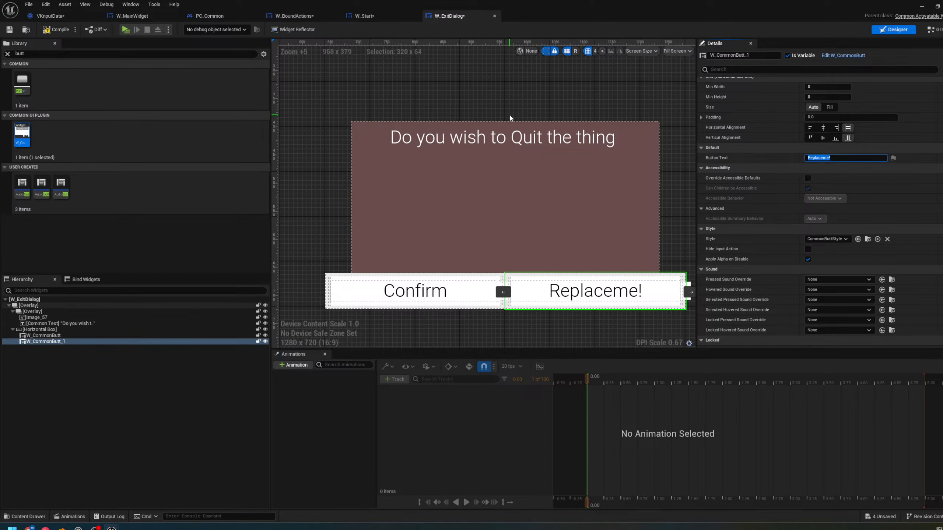
pyautogui.write('Back')
pyautogui.press('Return')
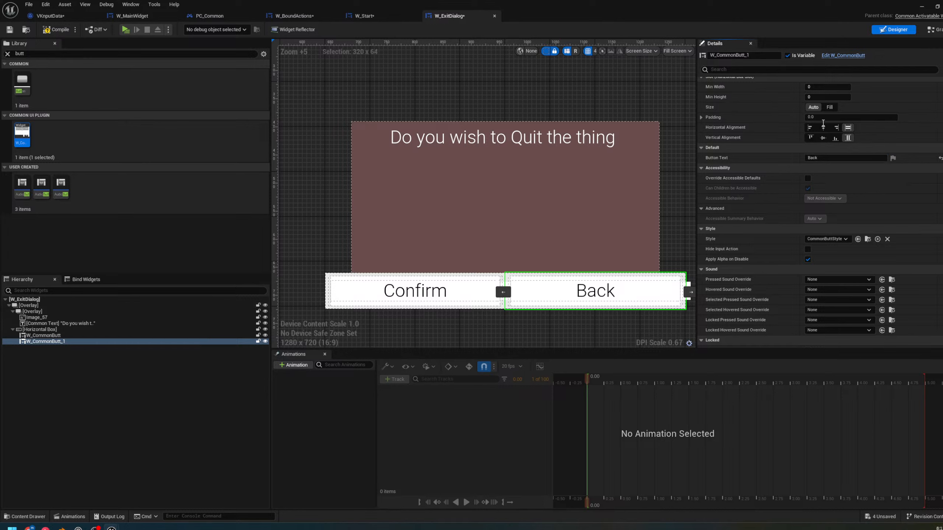
pyautogui.click(836, 127)
pyautogui.click(847, 128)
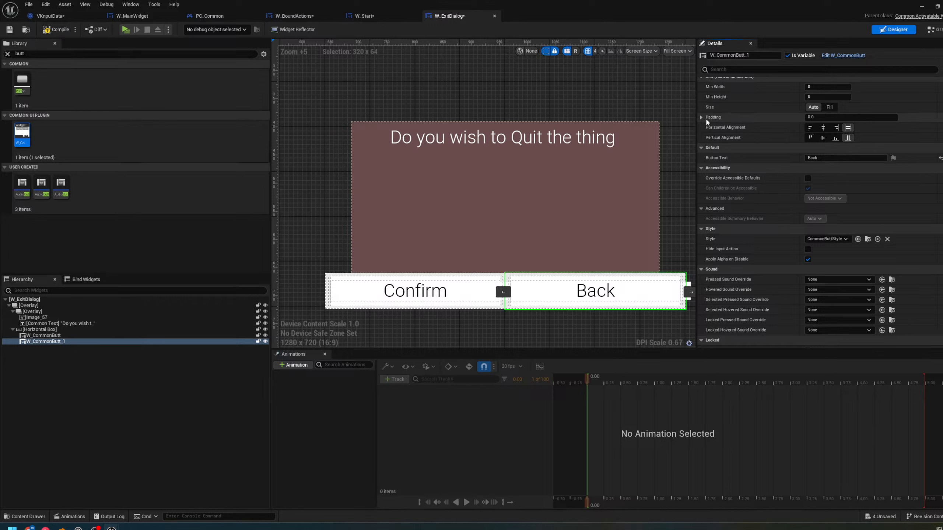
# Give both the Confirm and Back buttons a left and right padding of 10
pyautogui.click(701, 117)
pyautogui.keyDown('ctrl'); pyautogui.click(463, 291); pyautogui.keyUp('ctrl')
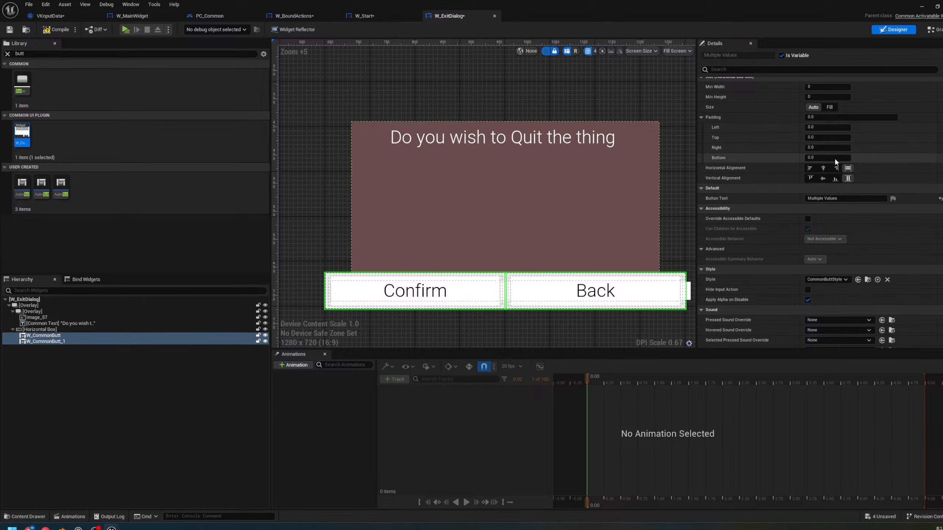
pyautogui.click(820, 147)
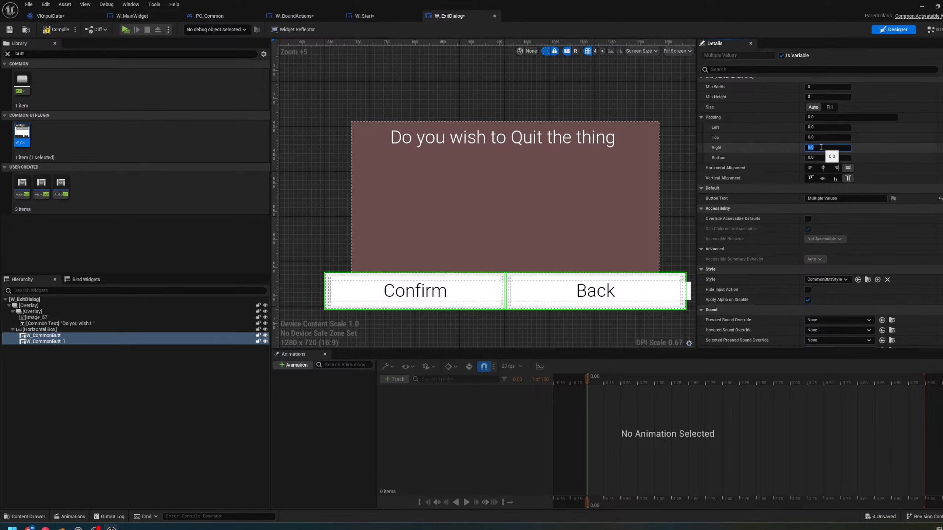
pyautogui.write('10')
pyautogui.press('Return')
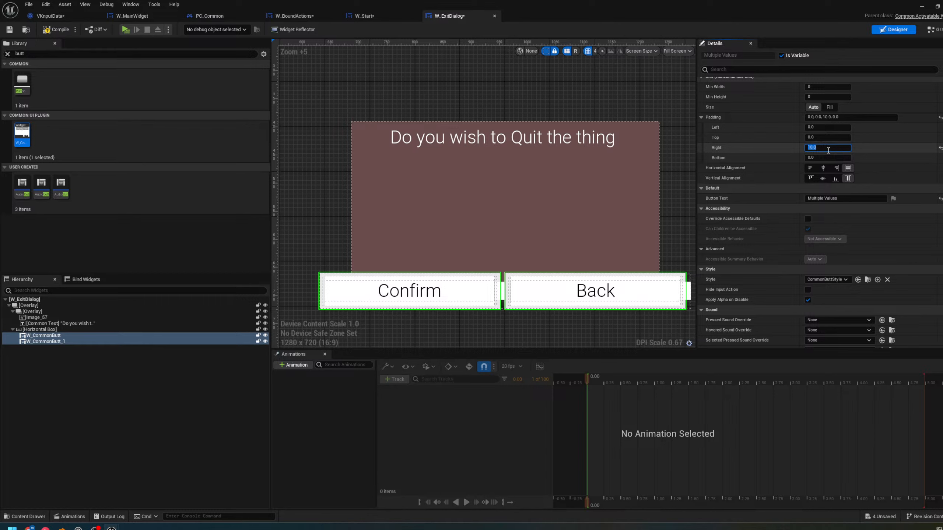
pyautogui.click(821, 147)
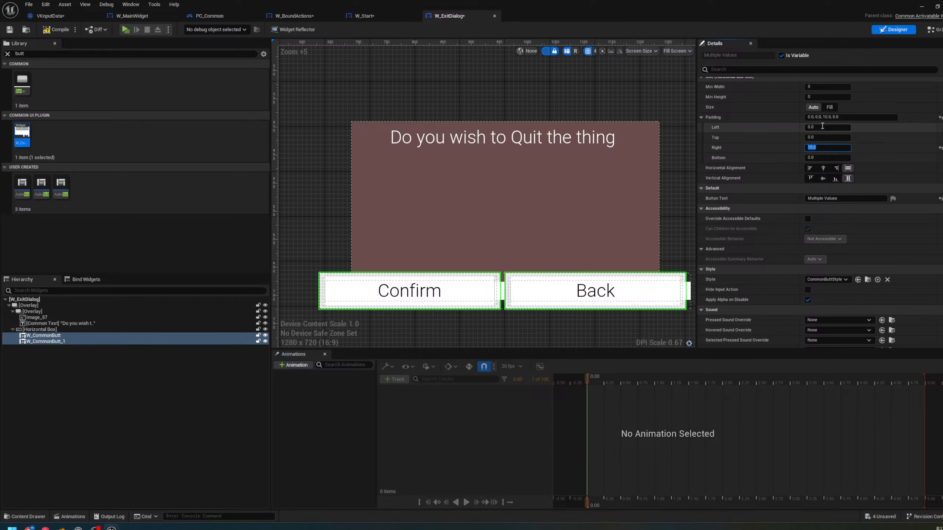
pyautogui.write('10.0')
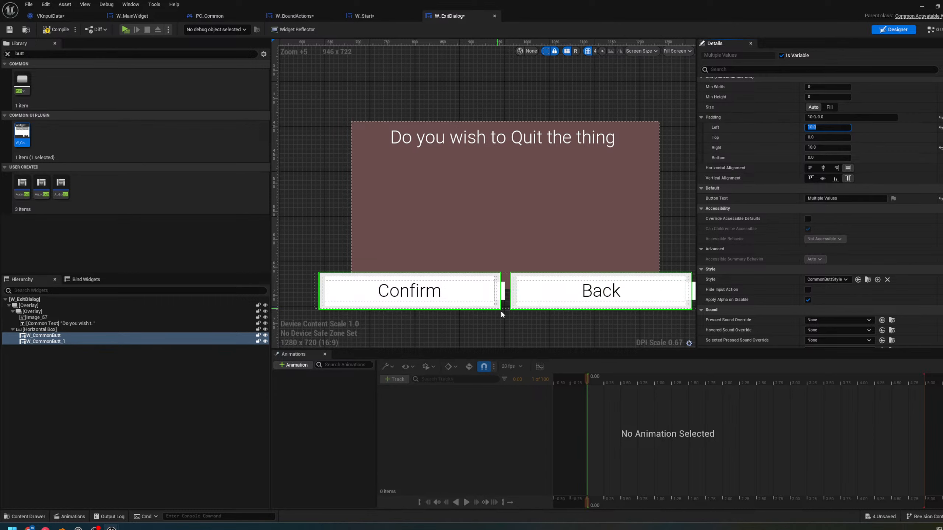
# Review the dialog layout and examine the Back button's style, input, triggering action and hold settings
pyautogui.scroll(-3, 501, 314)
pyautogui.click(515, 330)
pyautogui.scroll(3, 530, 317)
pyautogui.moveTo(530, 317); pyautogui.dragTo(528, 312, button='right')
pyautogui.scroll(-3, 528, 311)
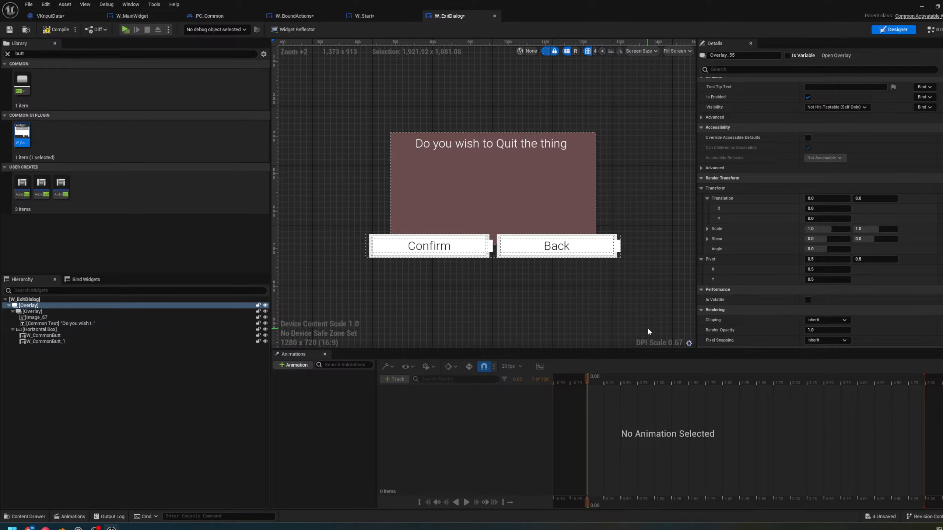
pyautogui.click(552, 257)
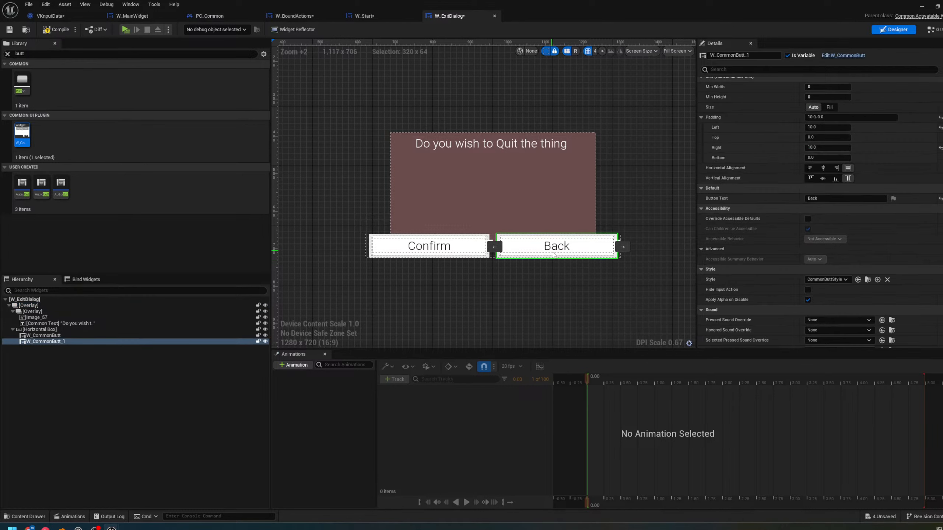
pyautogui.scroll(1, 827, 213)
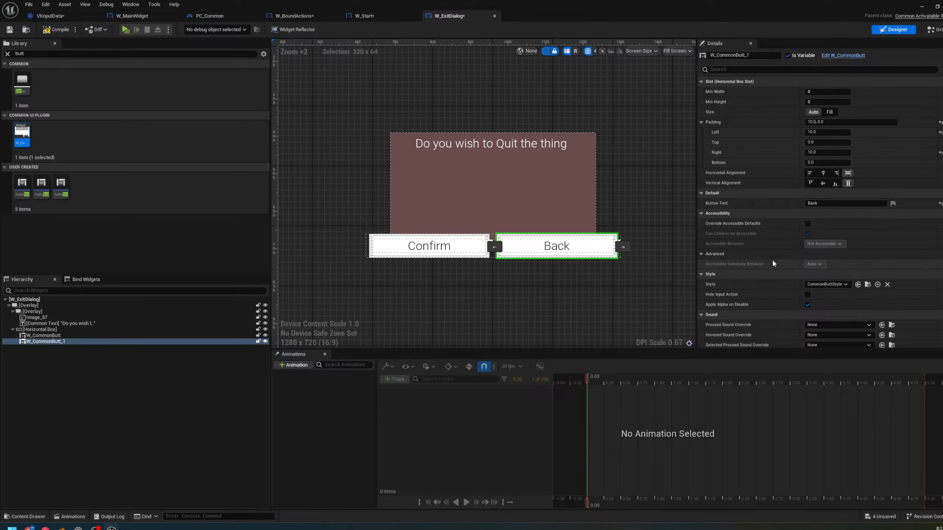
pyautogui.scroll(-4, 772, 259)
pyautogui.scroll(-6, 772, 257)
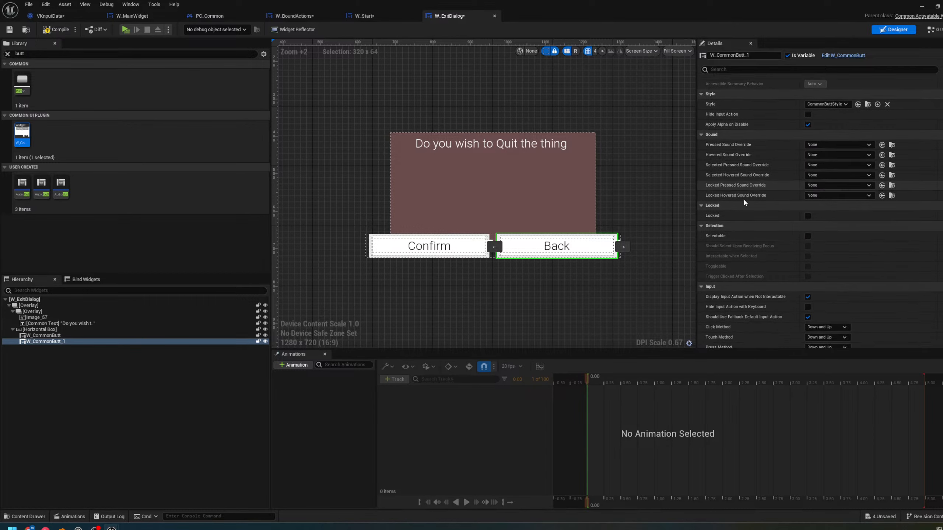
pyautogui.scroll(-5, 742, 196)
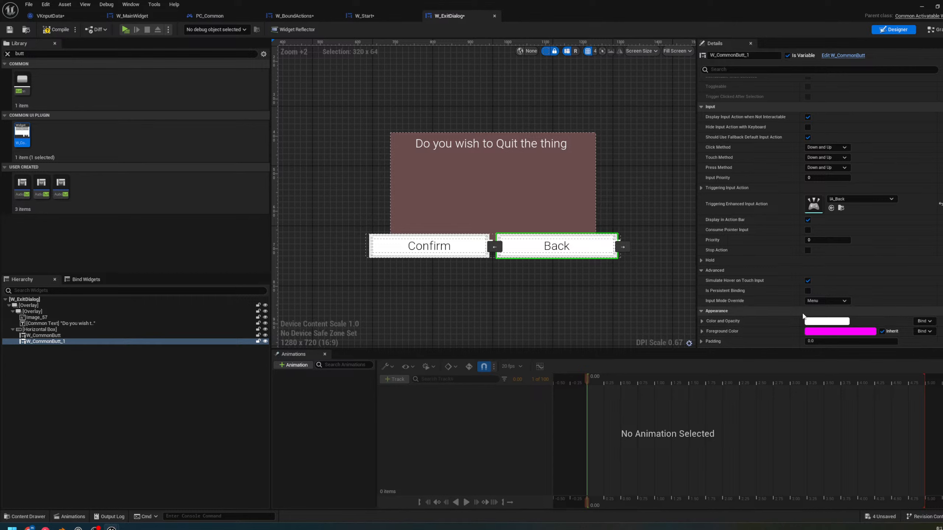
pyautogui.click(701, 260)
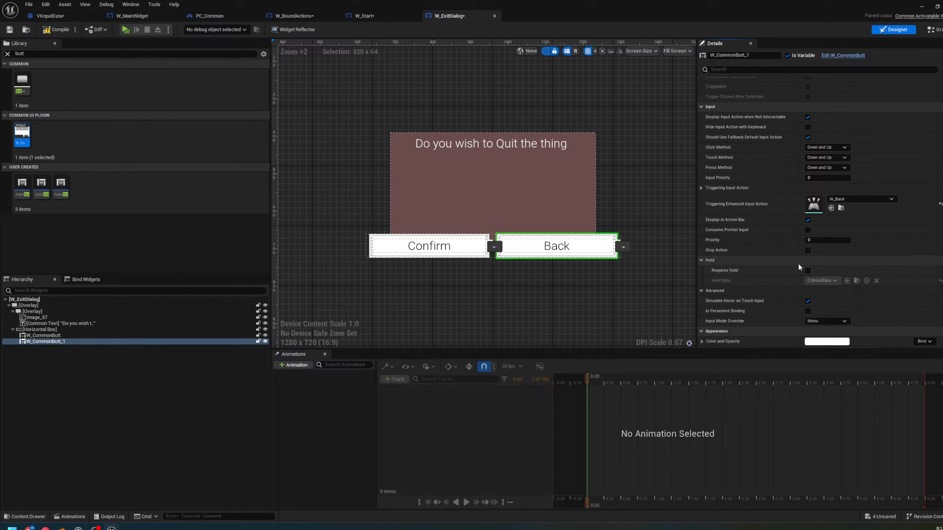
pyautogui.click(701, 260)
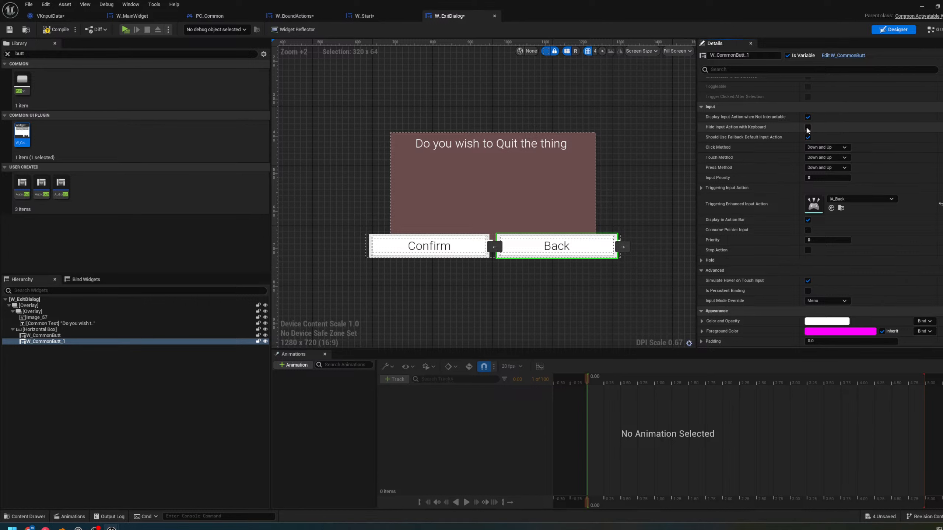
pyautogui.scroll(4, 798, 195)
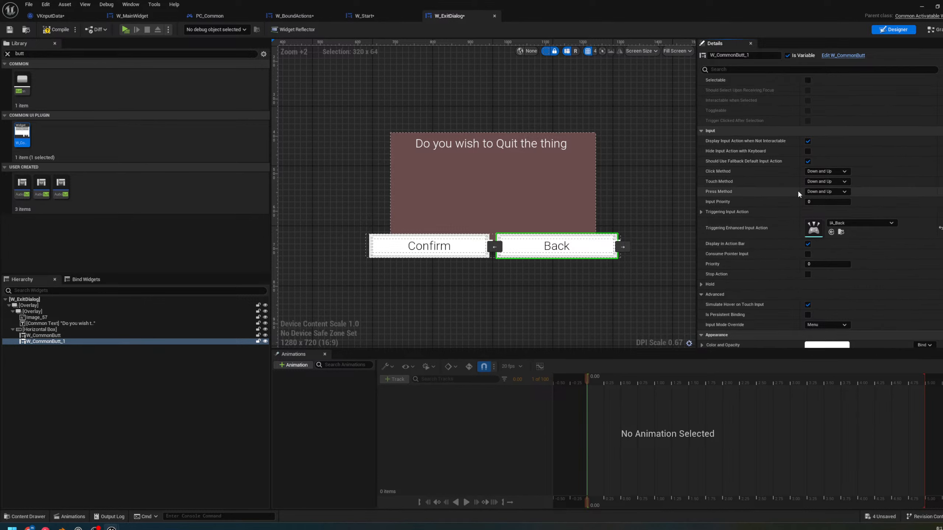
pyautogui.scroll(9, 783, 176)
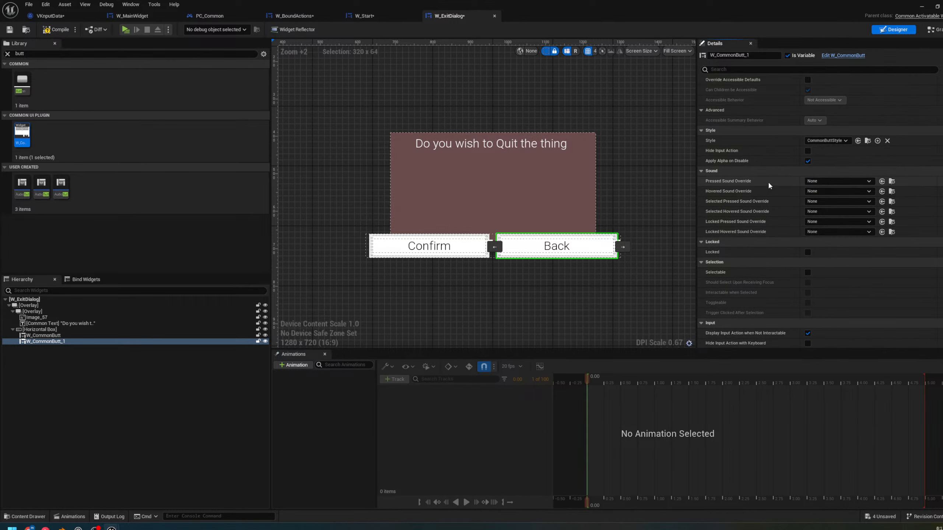
pyautogui.scroll(4, 760, 179)
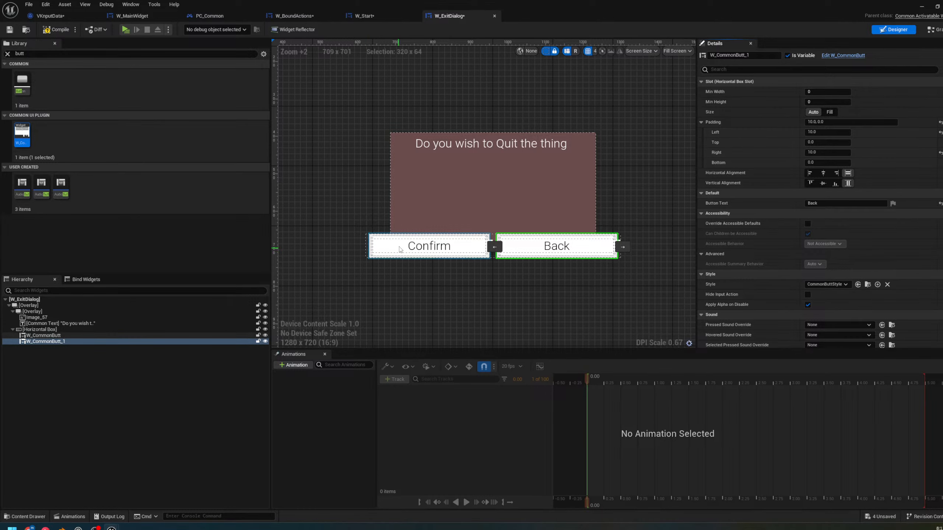
# Open the W_ExitDialog event graph and check the two common button variables and their available events
pyautogui.click(409, 247)
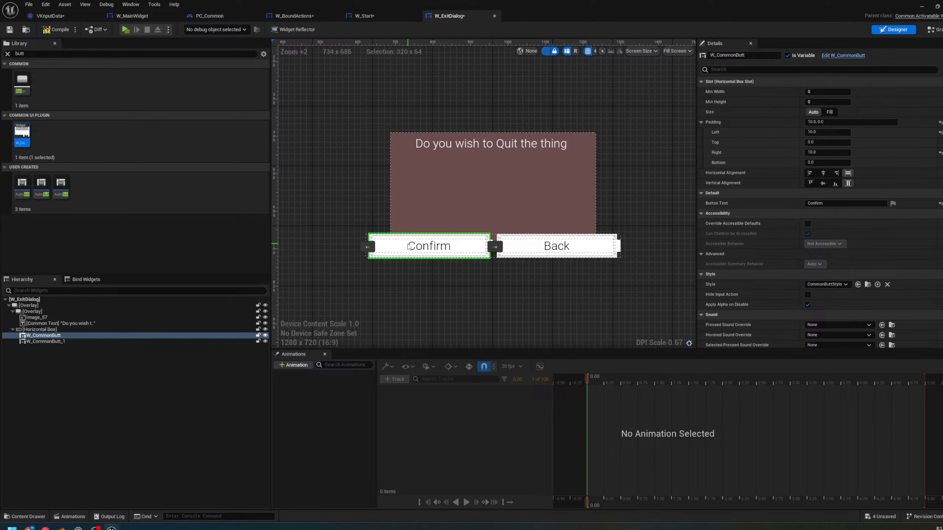
pyautogui.click(930, 30)
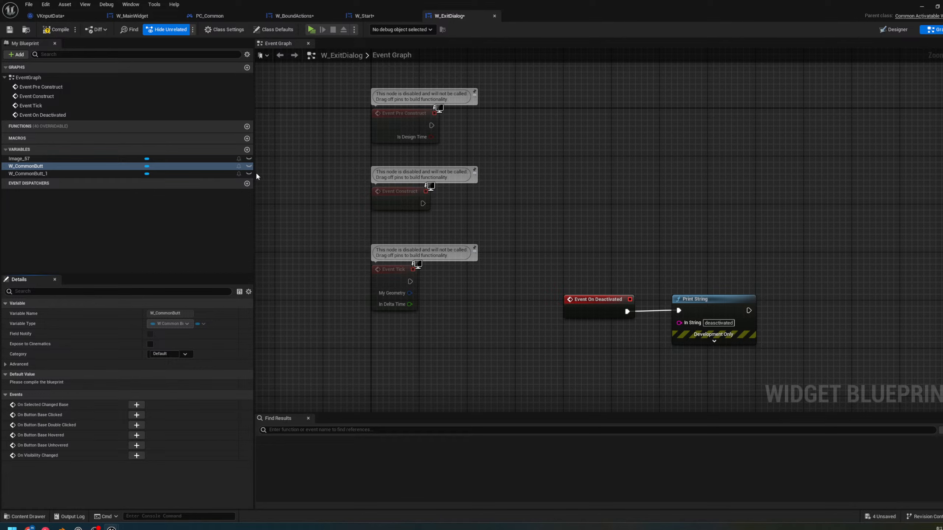
pyautogui.click(49, 175)
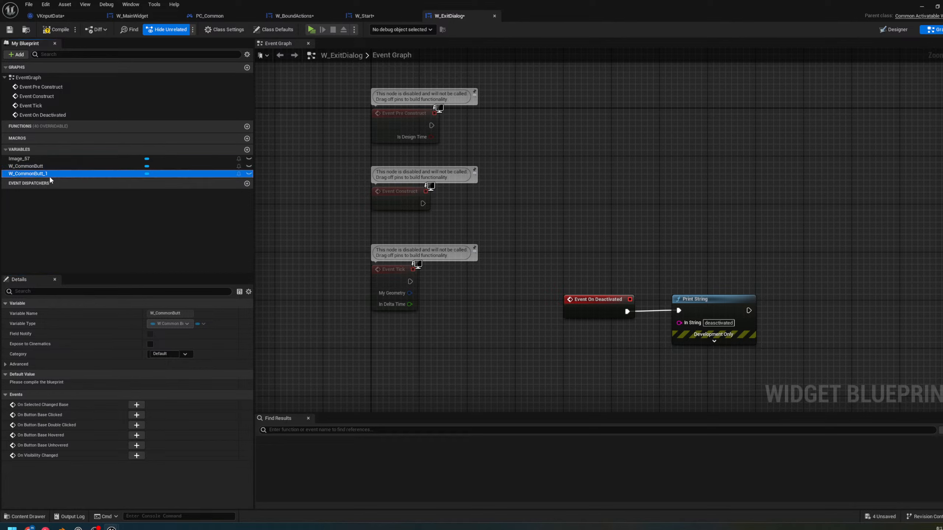
pyautogui.click(57, 168)
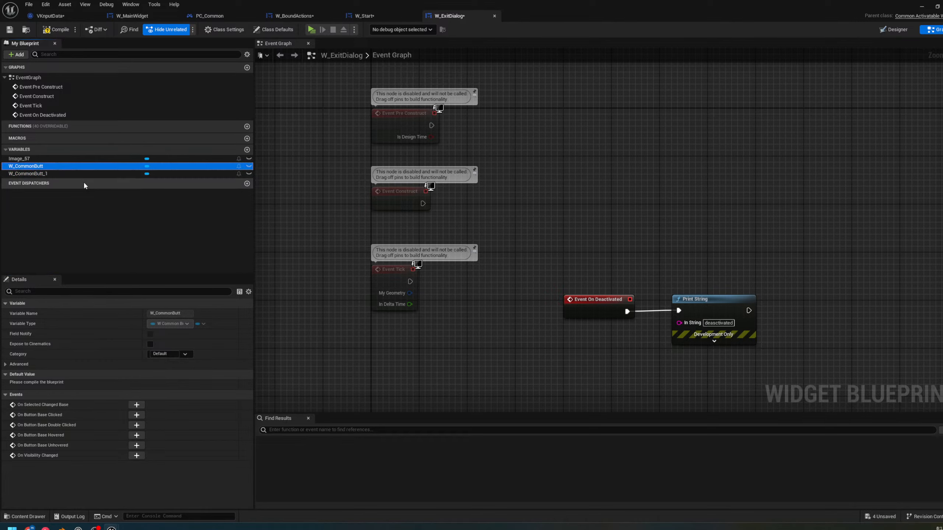
pyautogui.moveTo(358, 368); pyautogui.dragTo(374, 278, button='right')
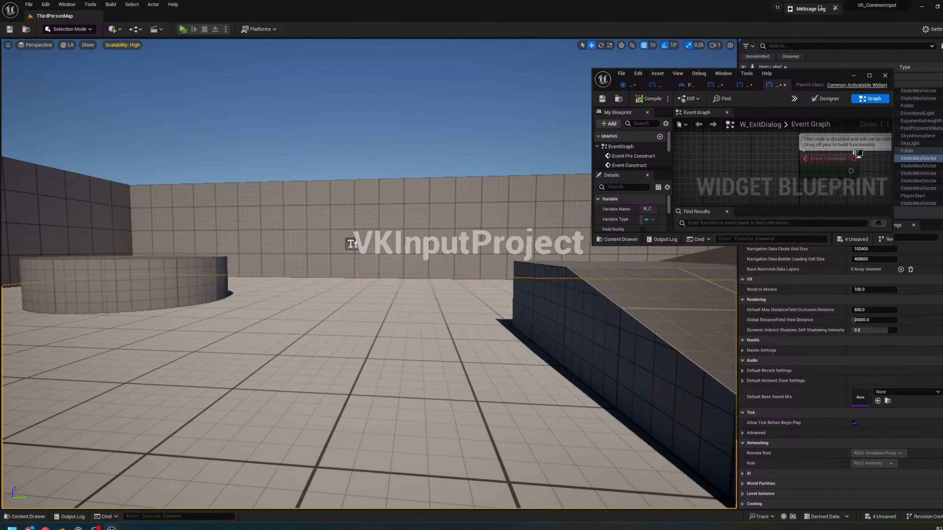
# Play the level from a chosen spot to test the exit dialog through Leave, and stop the session
pyautogui.rightClick(456, 186)
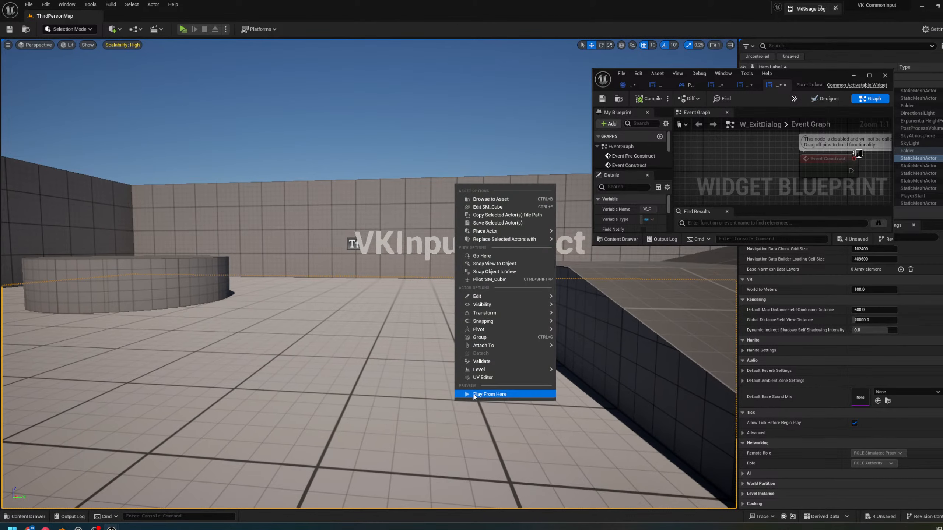
pyautogui.click(473, 394)
pyautogui.click(352, 288)
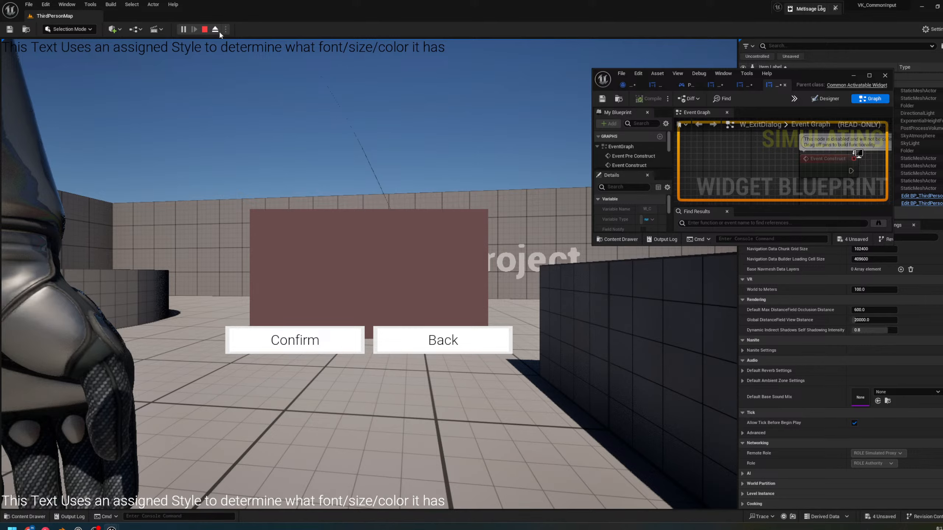
pyautogui.click(206, 31)
# Restart play from a spot on the floor and bring up the exit dialog through Leave again
pyautogui.rightClick(309, 412)
pyautogui.click(326, 404)
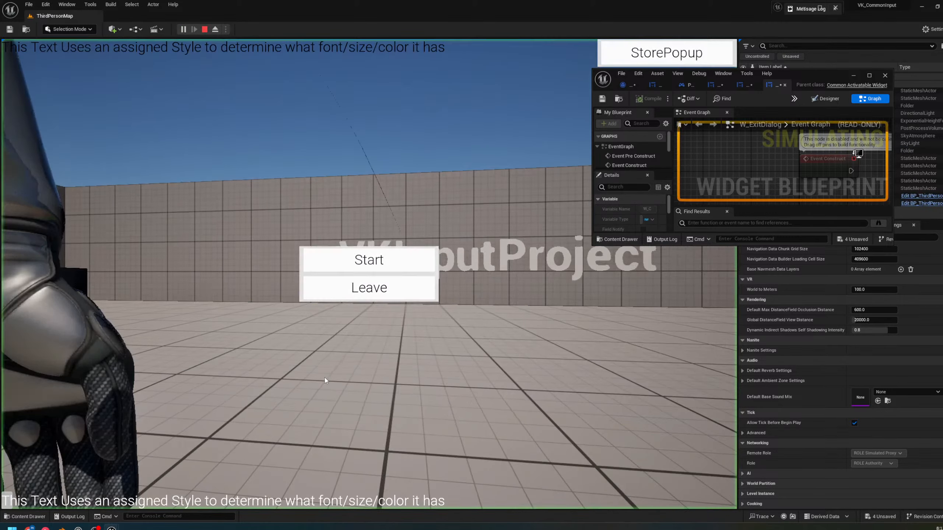
pyautogui.click(392, 297)
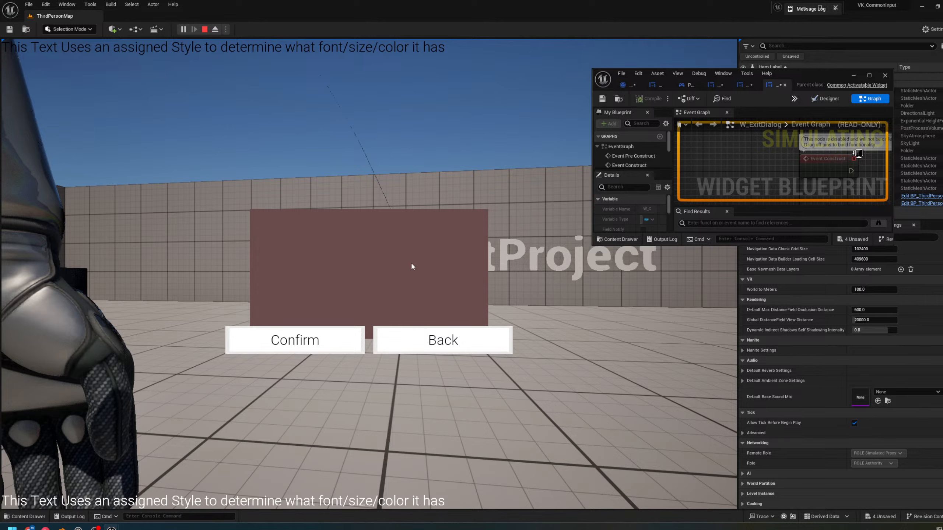
# Stop the play session, enlarge the Blueprint editor window and bring up the W_Start event graph
pyautogui.click(204, 30)
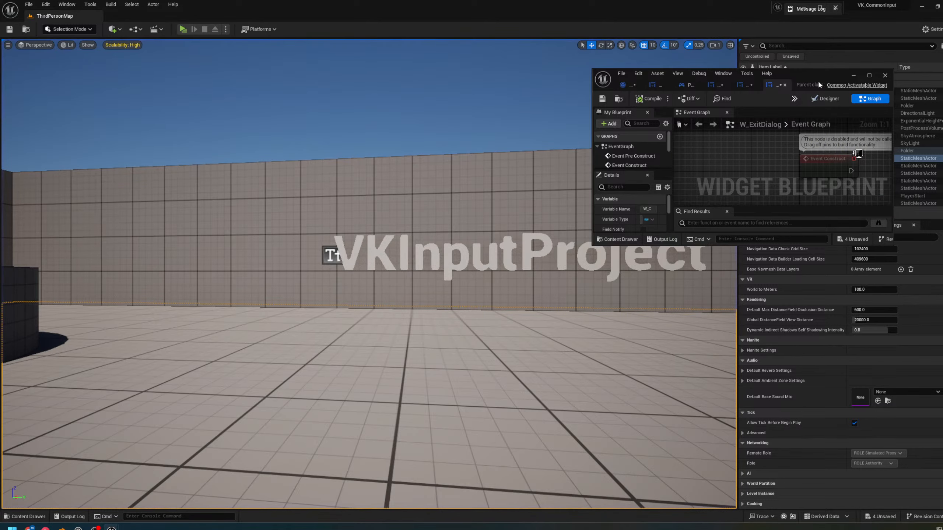
pyautogui.moveTo(819, 85); pyautogui.dragTo(483, 6)
pyautogui.click(362, 16)
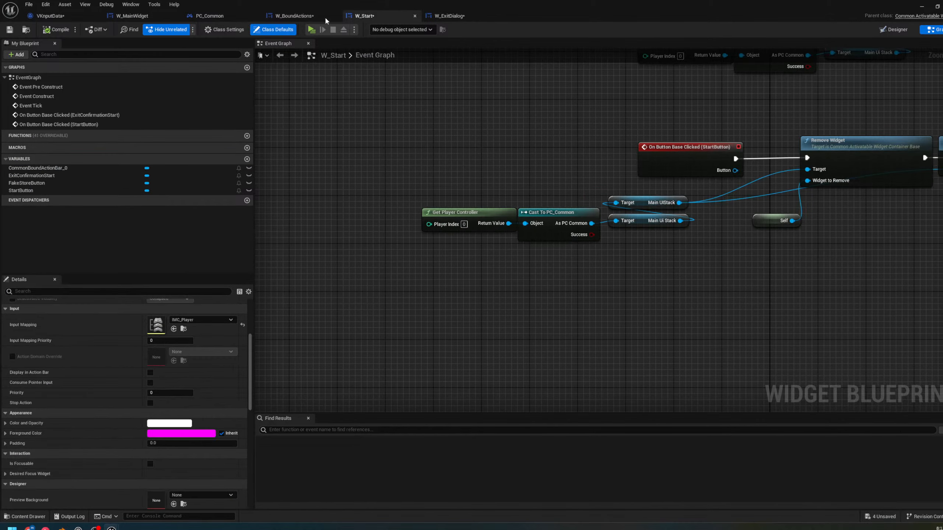
# Examine the W_ExitDialog class defaults, including its back handling, activation, input mapping, behavior and navigation settings
pyautogui.click(439, 14)
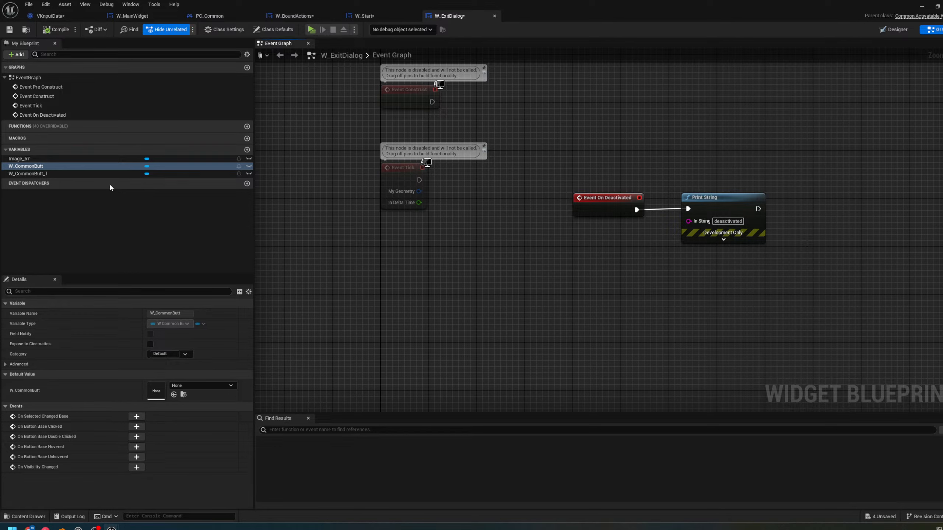
pyautogui.click(274, 29)
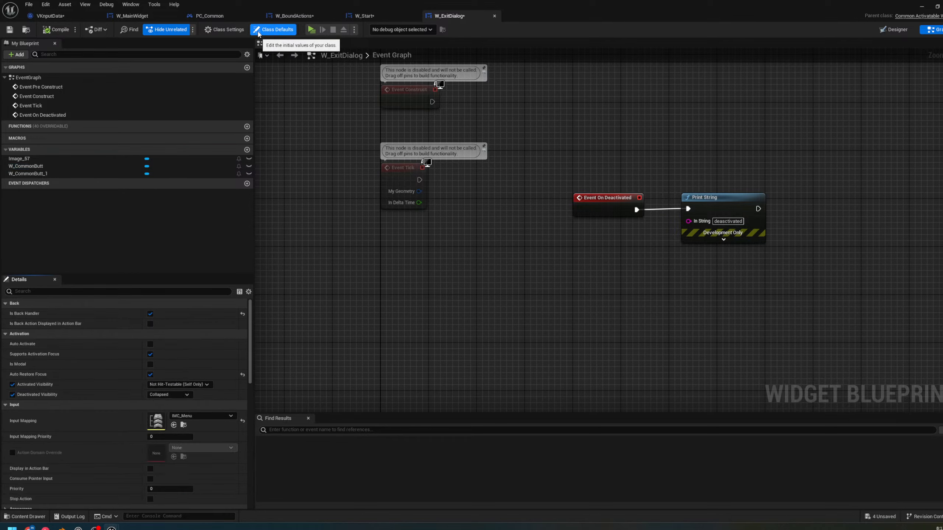
pyautogui.click(208, 416)
pyautogui.click(295, 396)
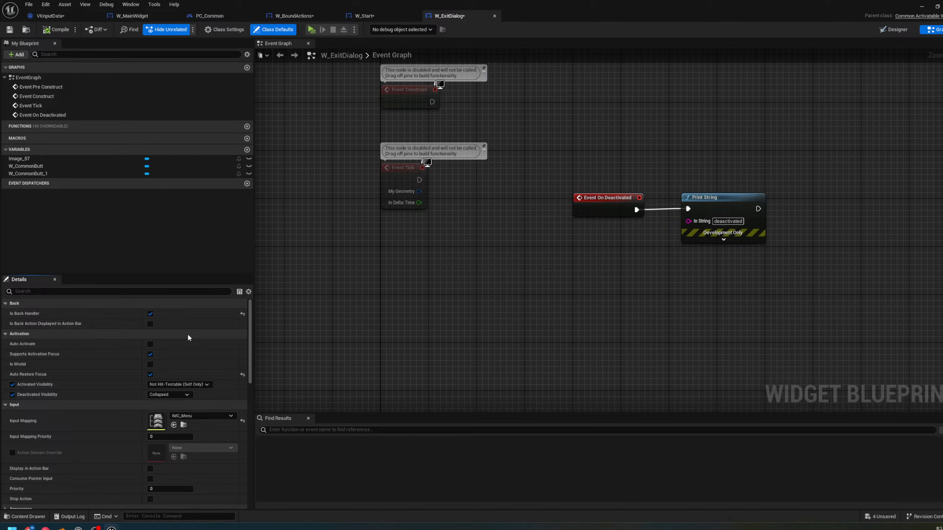
pyautogui.scroll(-8, 161, 342)
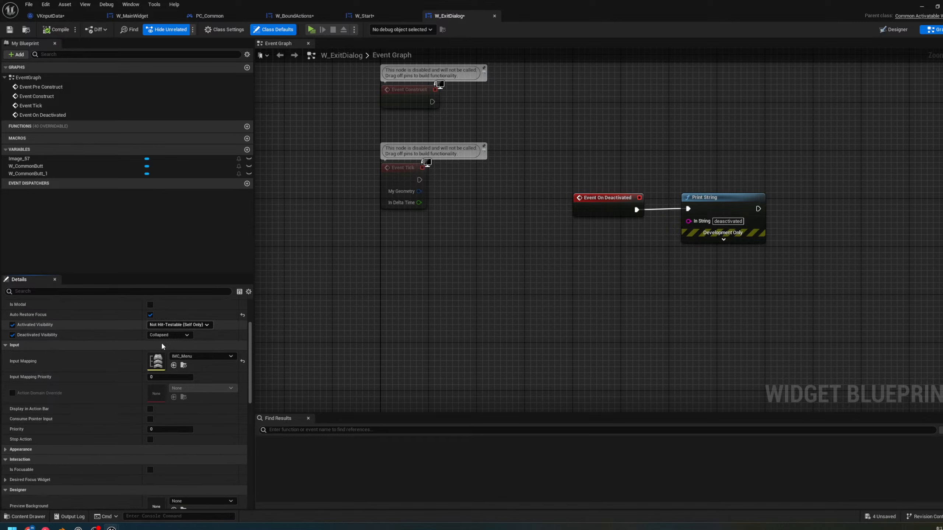
pyautogui.scroll(-8, 166, 373)
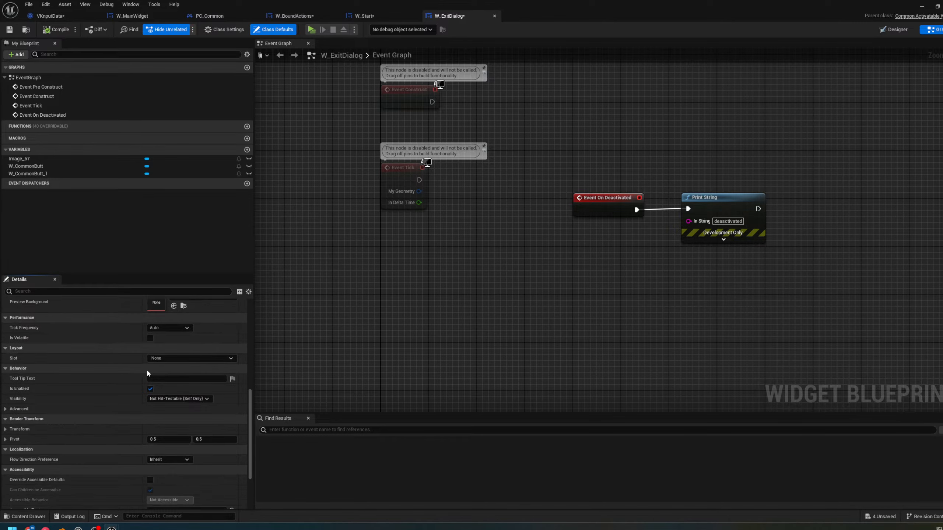
pyautogui.scroll(-2, 150, 390)
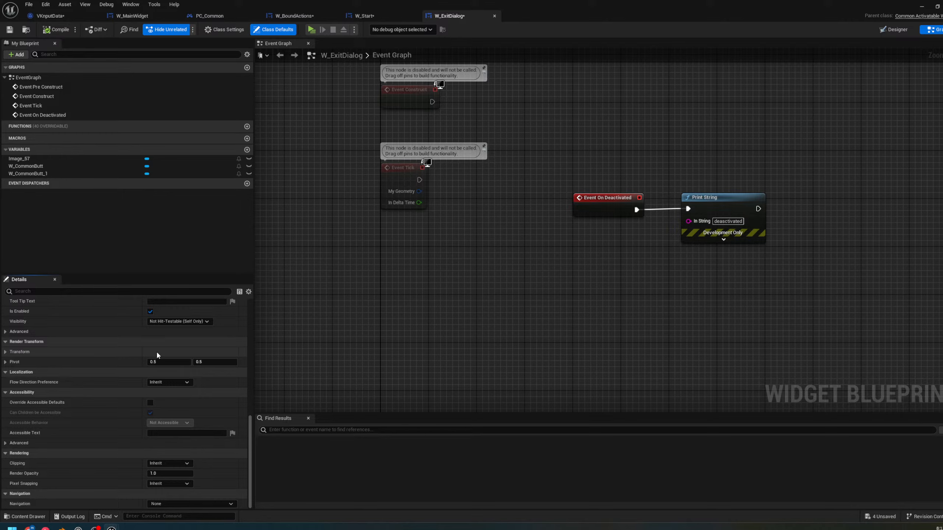
# Look through the open W_Start, W_MainWidget, PC_Common, W_BoundActions and VKInputData assets to check their graphs and input settings
pyautogui.moveTo(384, 17); pyautogui.dragTo(384, 18)
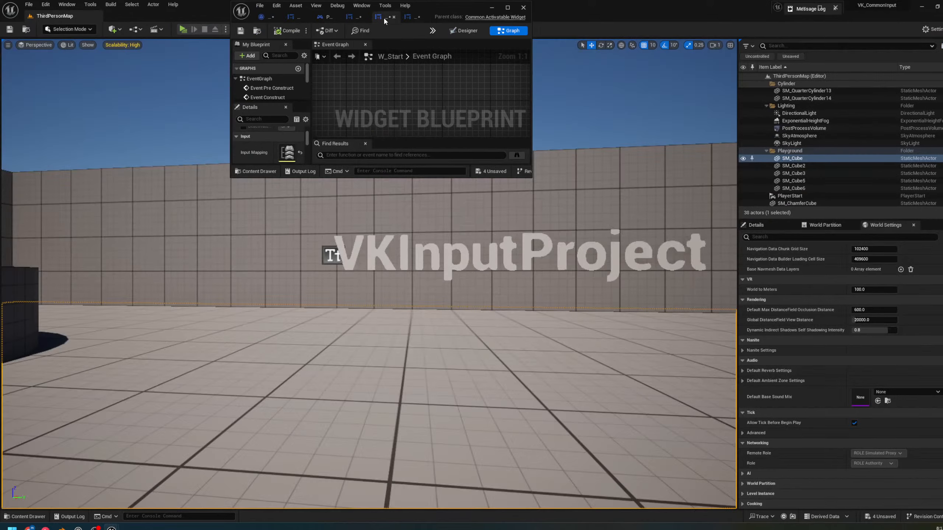
pyautogui.doubleClick(445, 8)
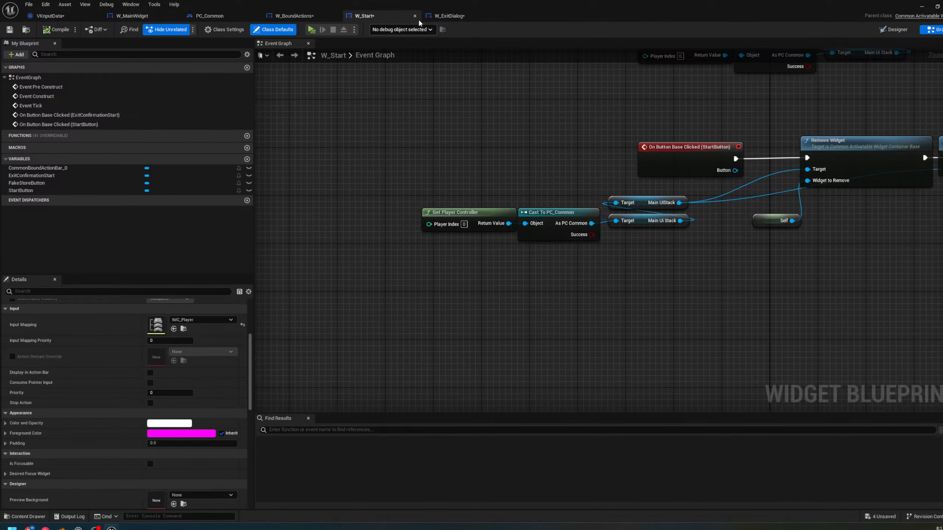
pyautogui.click(210, 15)
pyautogui.click(132, 16)
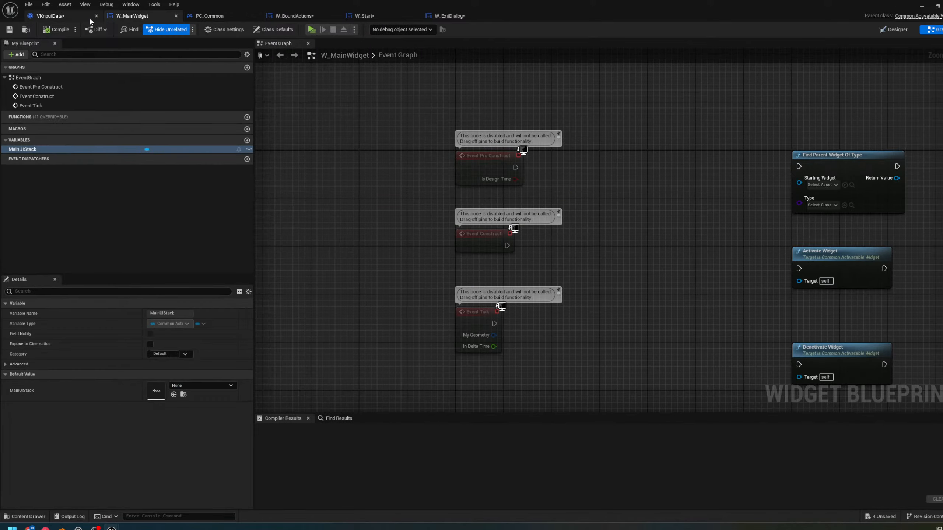
pyautogui.click(207, 16)
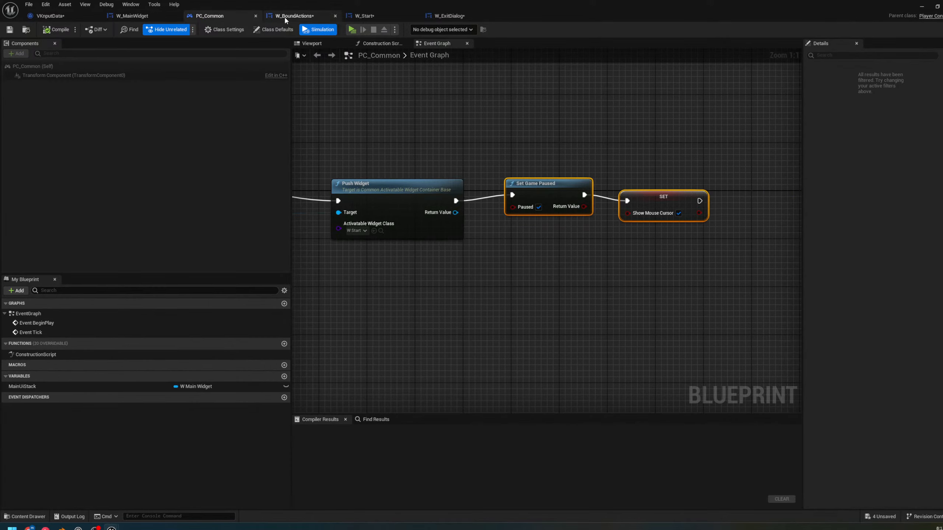
pyautogui.click(288, 17)
pyautogui.click(437, 17)
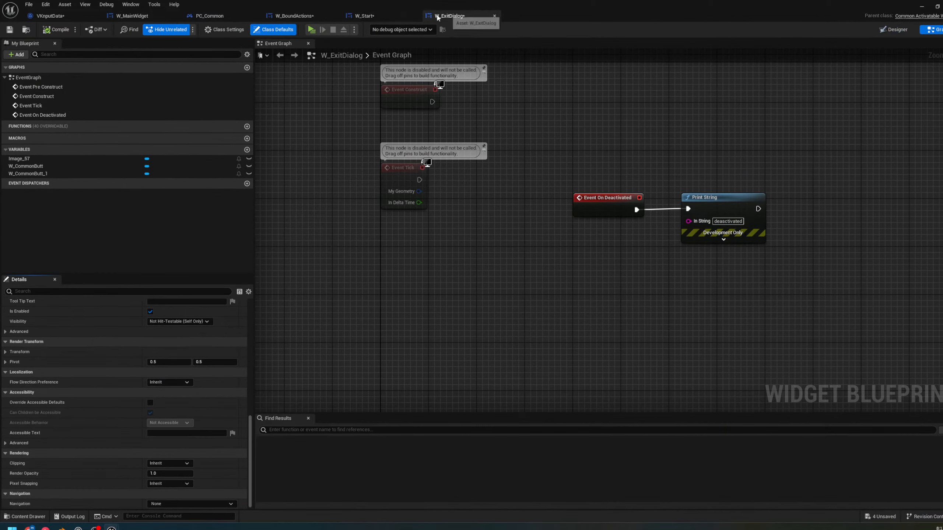
pyautogui.click(371, 16)
pyautogui.click(210, 15)
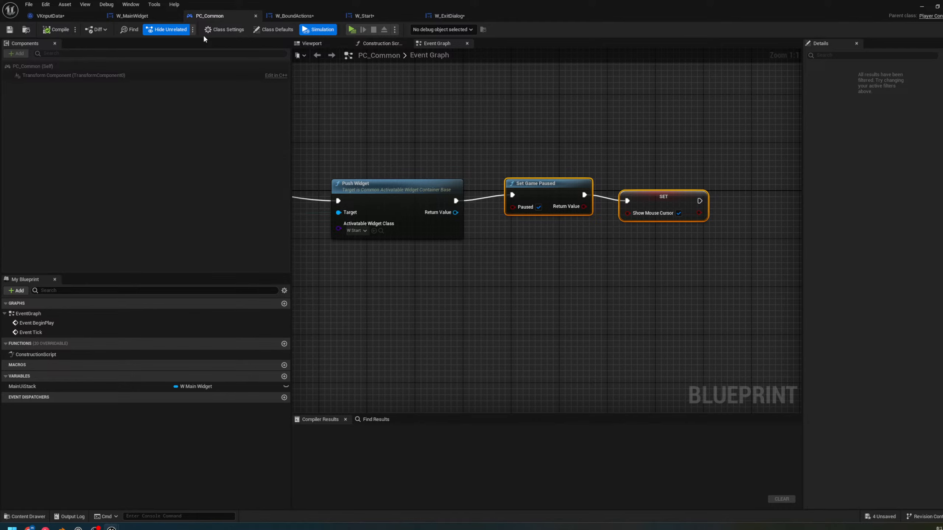
pyautogui.click(132, 16)
pyautogui.click(50, 15)
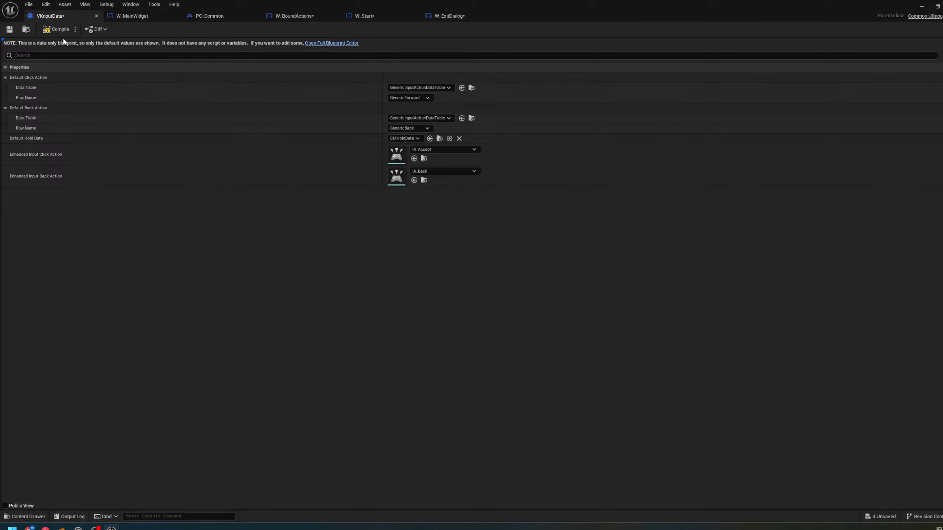
pyautogui.click(293, 15)
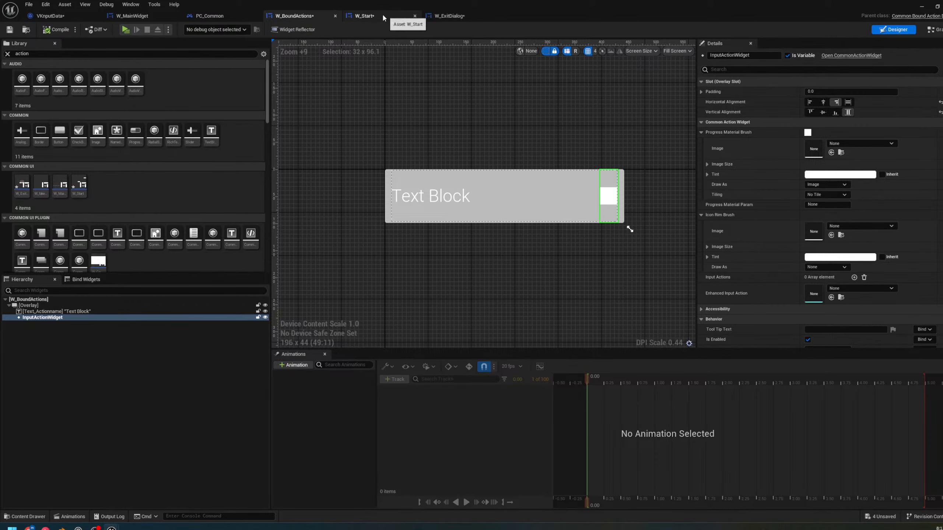
# Review the Back button in the W_ExitDialog layout, examining its style, input action, action bar, appearance, navigation and event settings
pyautogui.click(459, 20)
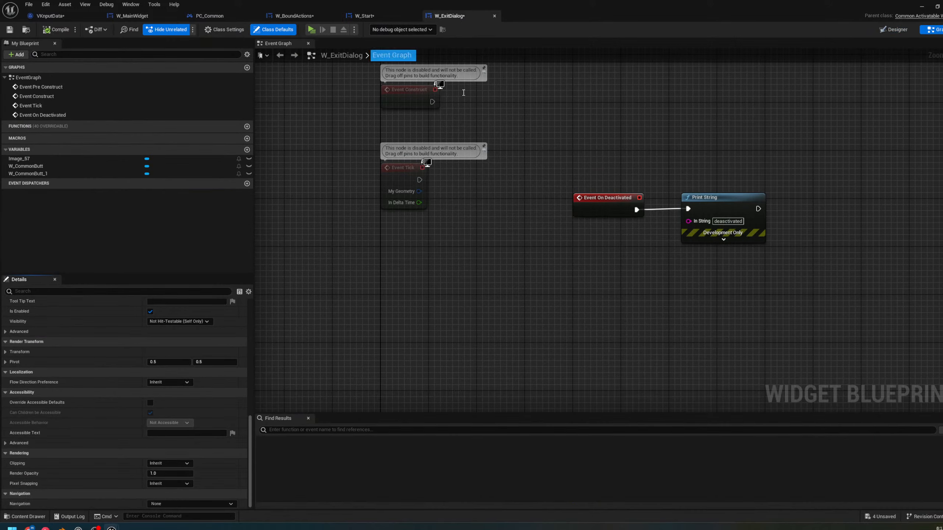
pyautogui.click(893, 29)
pyautogui.click(535, 234)
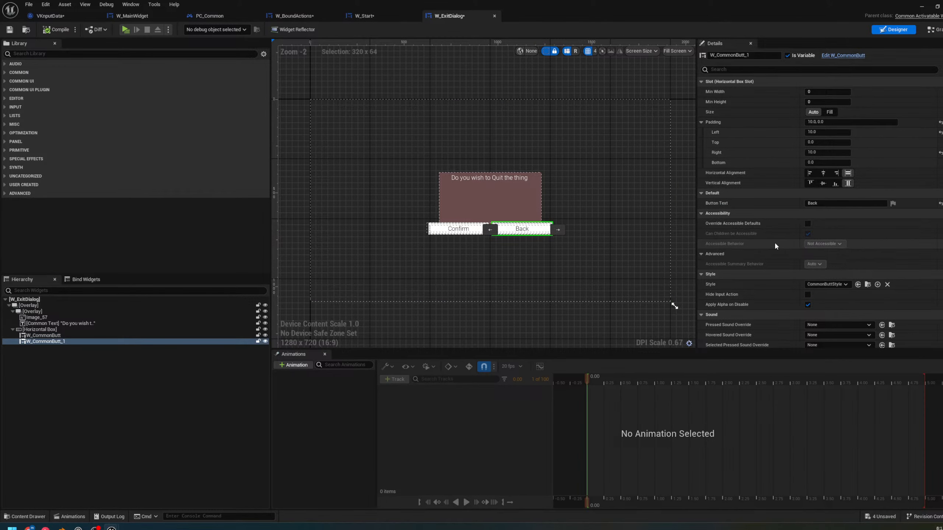
pyautogui.scroll(-5, 812, 193)
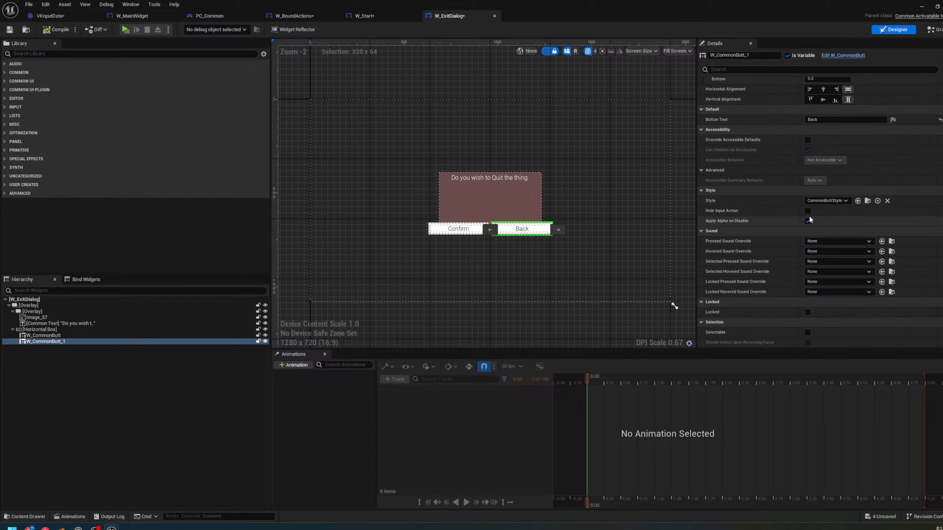
pyautogui.scroll(-5, 787, 203)
pyautogui.scroll(-6, 787, 201)
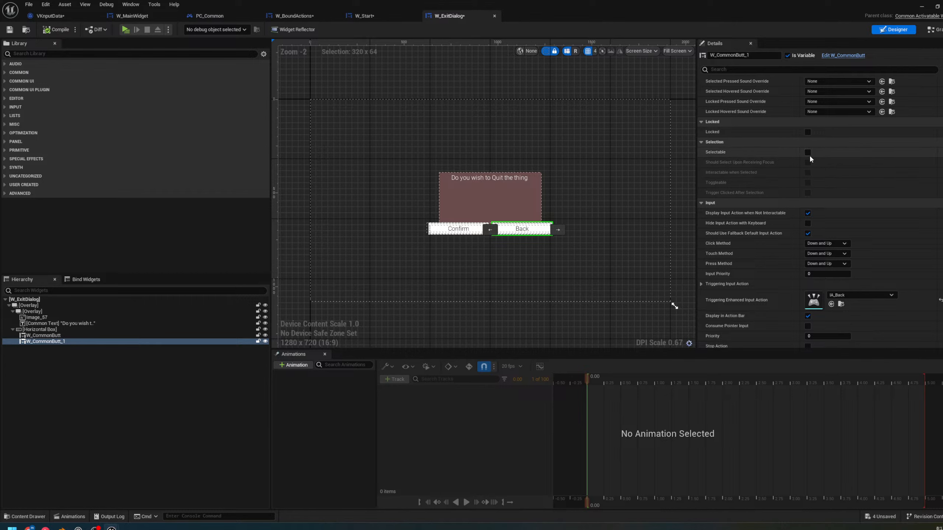
pyautogui.scroll(-3, 810, 155)
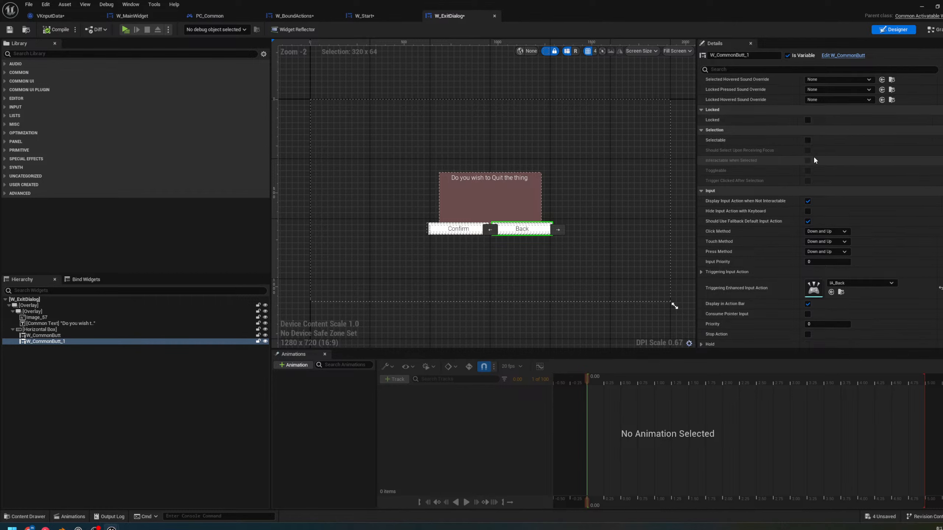
pyautogui.scroll(-6, 813, 159)
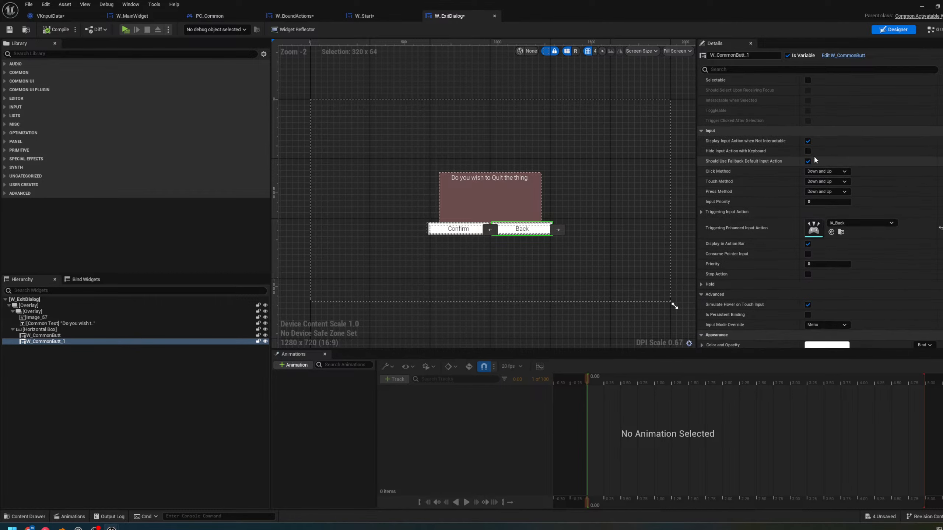
pyautogui.scroll(-1, 815, 159)
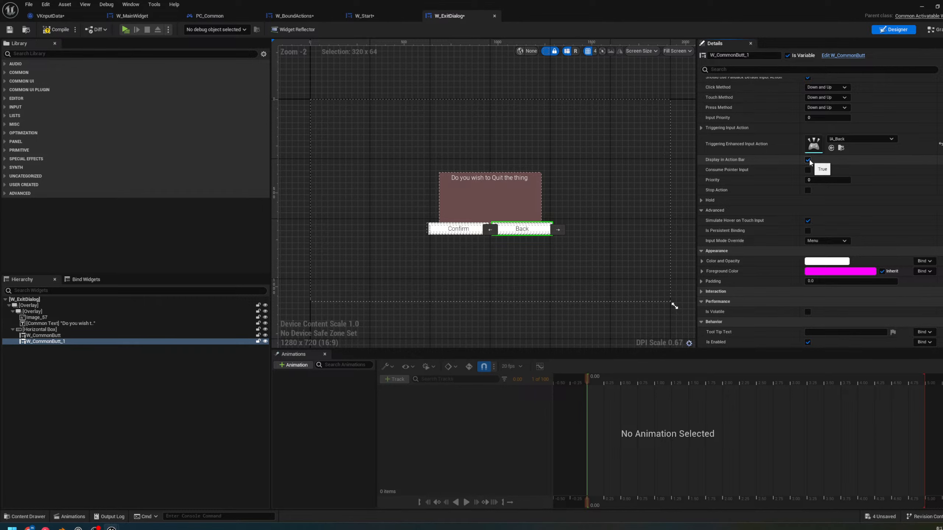
pyautogui.scroll(-5, 809, 162)
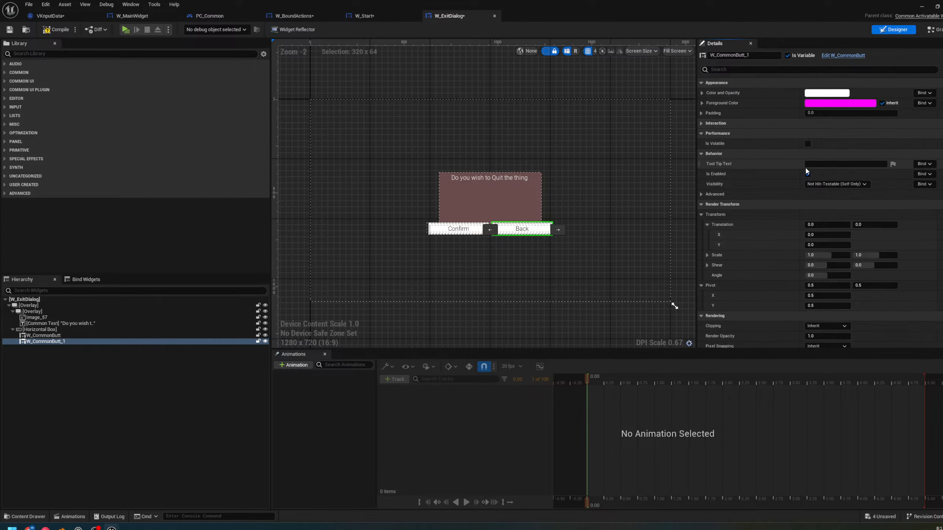
pyautogui.scroll(-5, 804, 170)
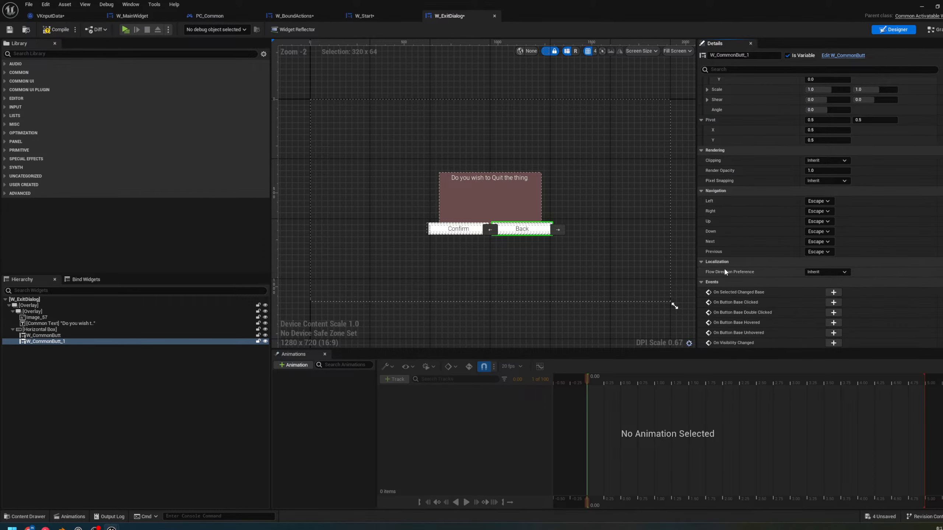
# Return to the level editor and save VKInputData, W_BoundActions, W_ExitDialog and W_Start
pyautogui.click(922, 6)
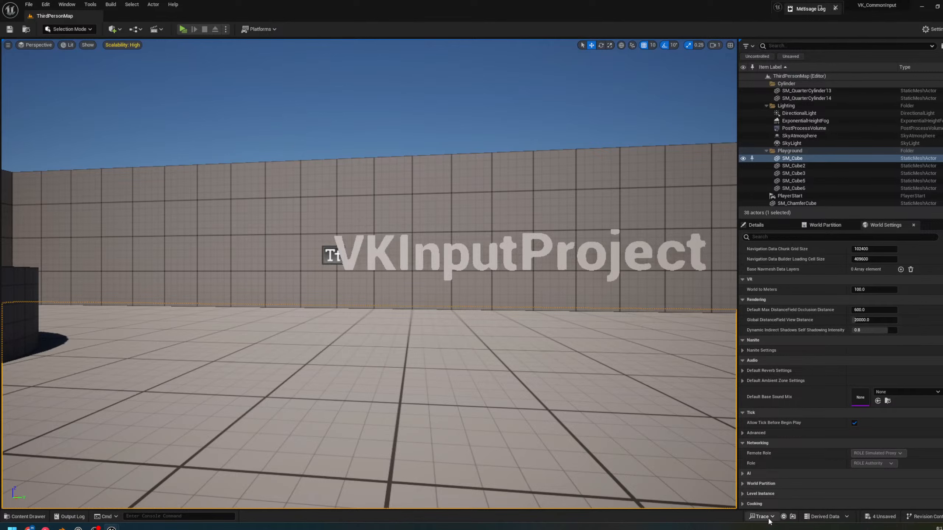
pyautogui.click(883, 516)
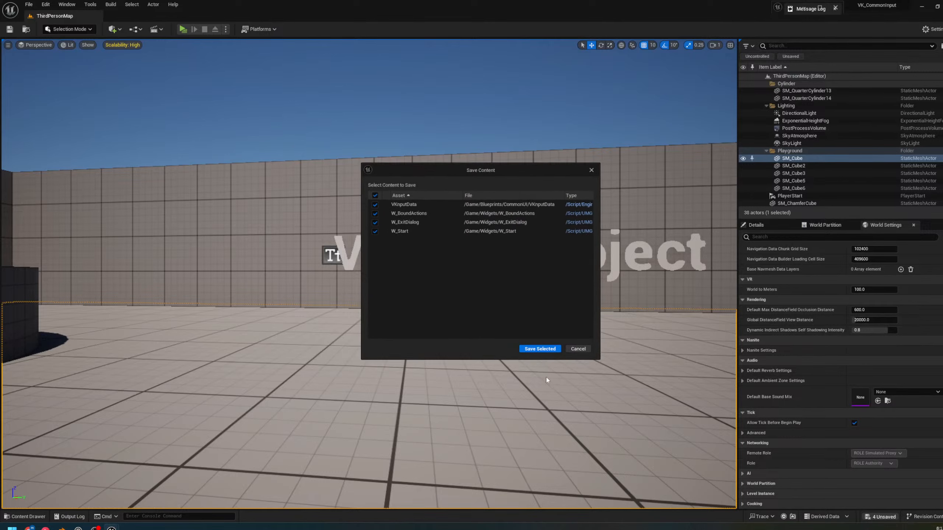
pyautogui.click(545, 349)
# Play the level from a spot on the floor, bring up the exit dialog through Leave, and stop the session
pyautogui.rightClick(448, 372)
pyautogui.click(481, 367)
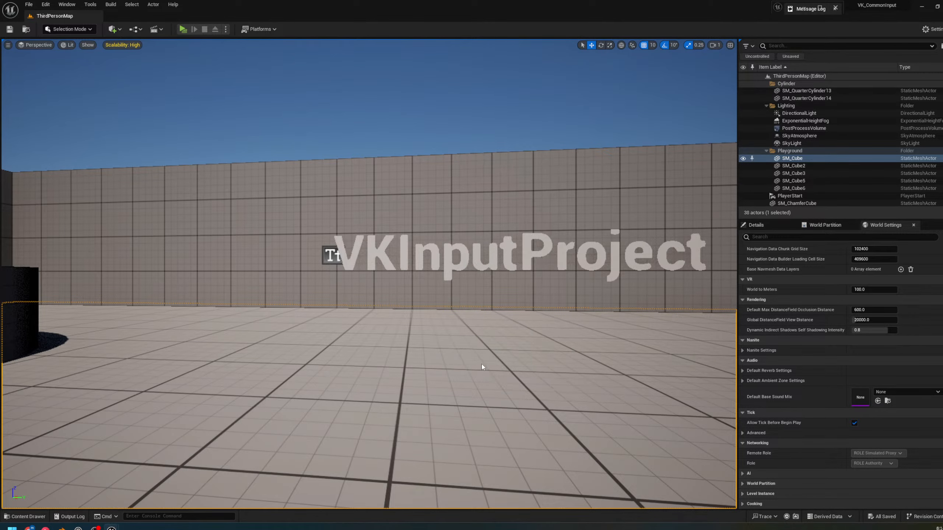
pyautogui.click(408, 298)
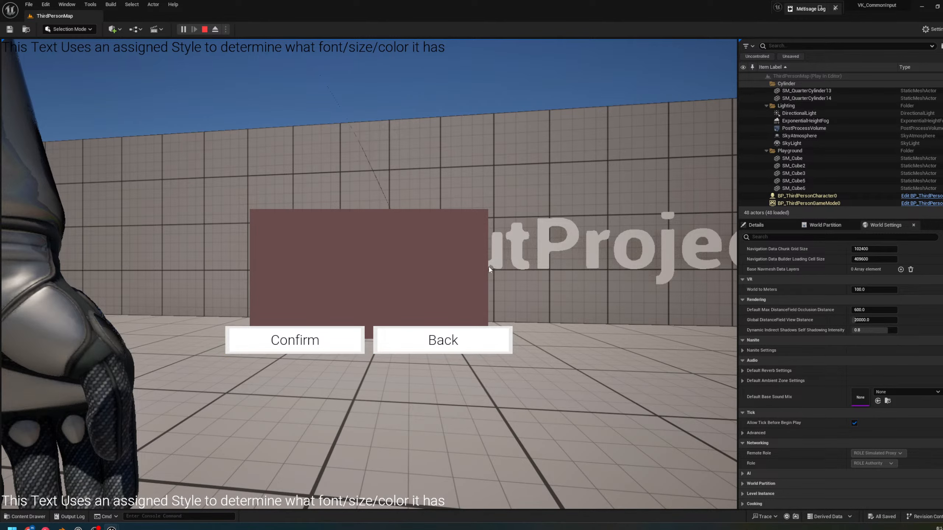
pyautogui.click(205, 29)
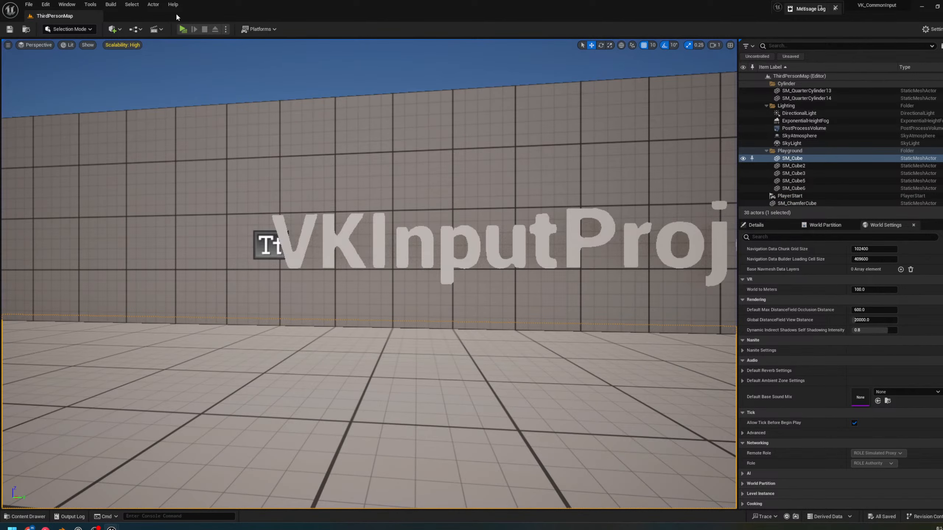
# Play the level in a separate preview window, enter the game through Start, and close the preview
pyautogui.click(183, 29)
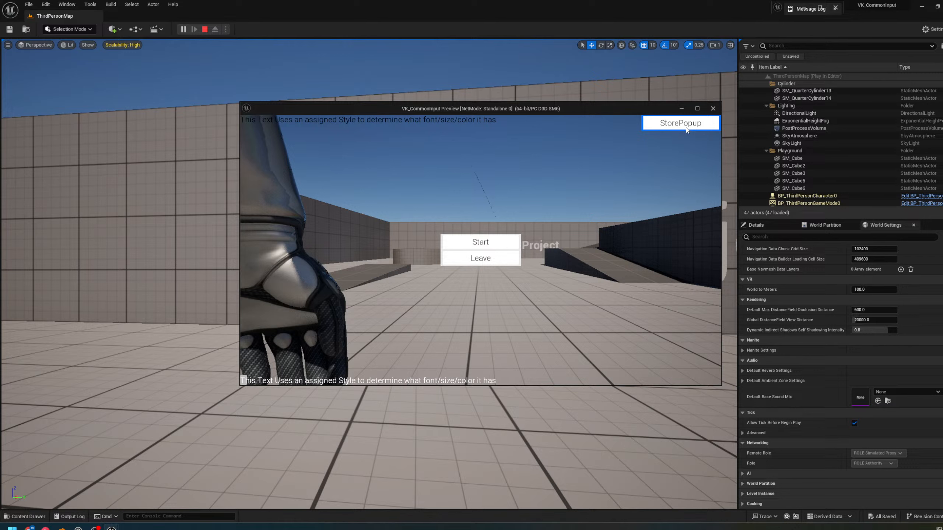
pyautogui.click(480, 242)
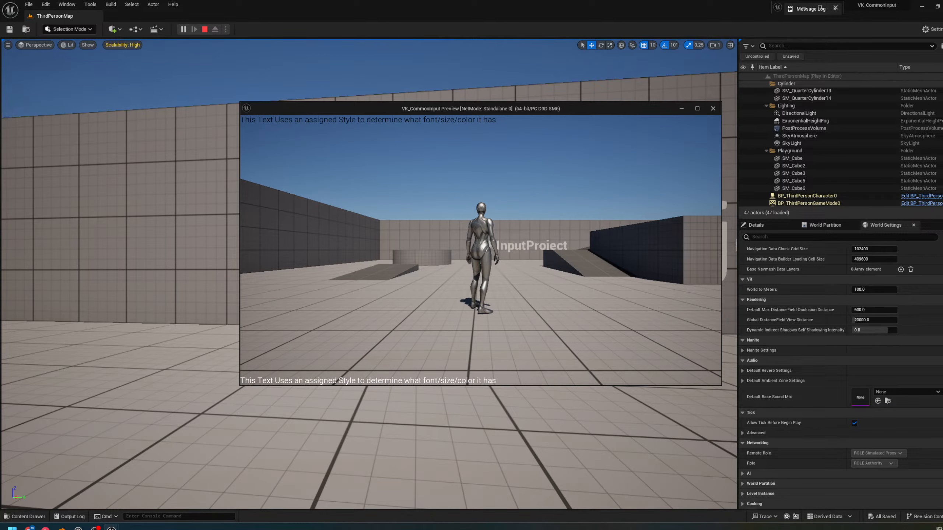
pyautogui.click(712, 109)
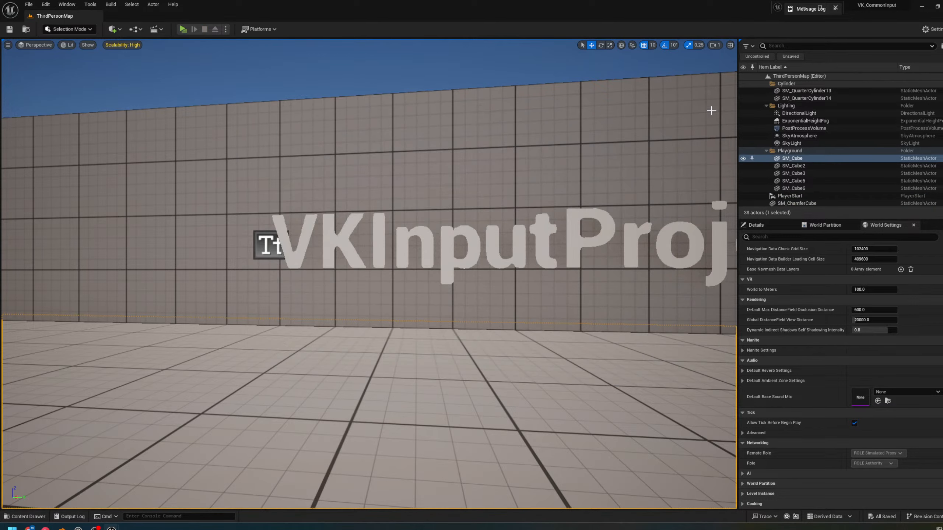
# Open the W_ExitDialog widget from the project content for editing in the Designer
pyautogui.click(671, 312)
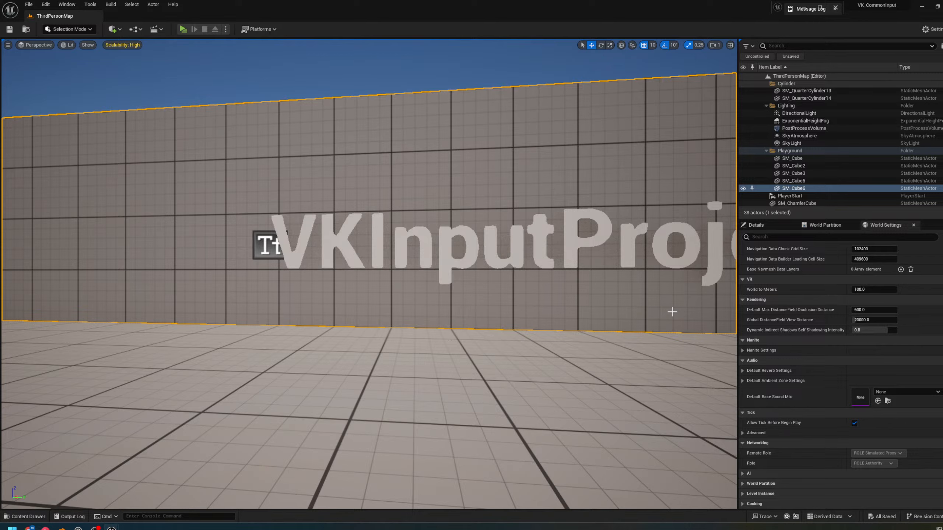
pyautogui.click(10, 517)
pyautogui.doubleClick(408, 371)
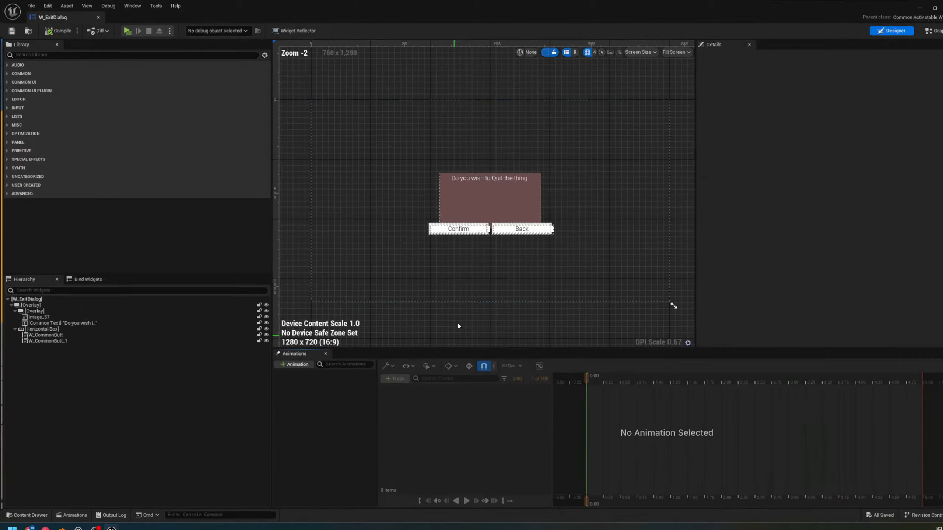
# Examine the root overlay's properties and the W_ExitDialog class defaults for back handling, activation and input, and return to the Designer
pyautogui.click(522, 198)
pyautogui.click(558, 187)
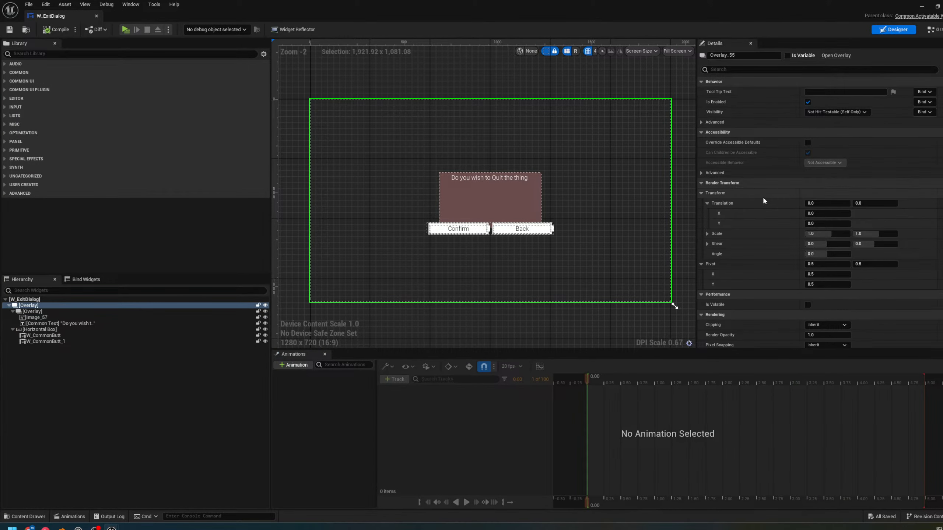
pyautogui.scroll(-3, 839, 123)
pyautogui.scroll(-1, 926, 151)
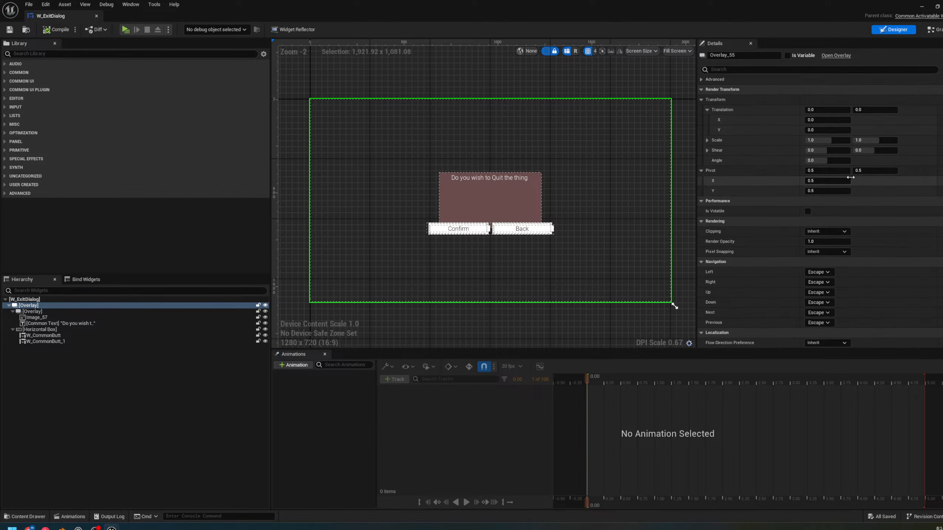
pyautogui.click(932, 29)
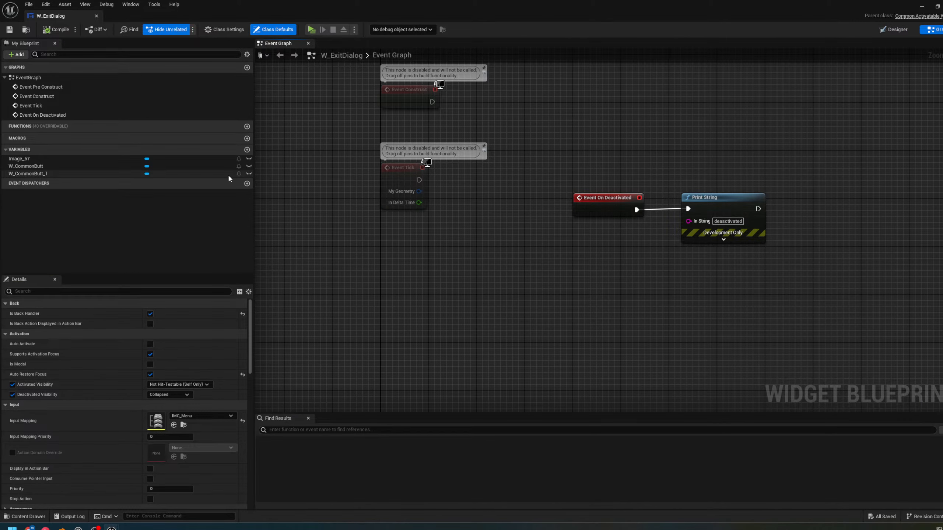
pyautogui.scroll(-3, 195, 408)
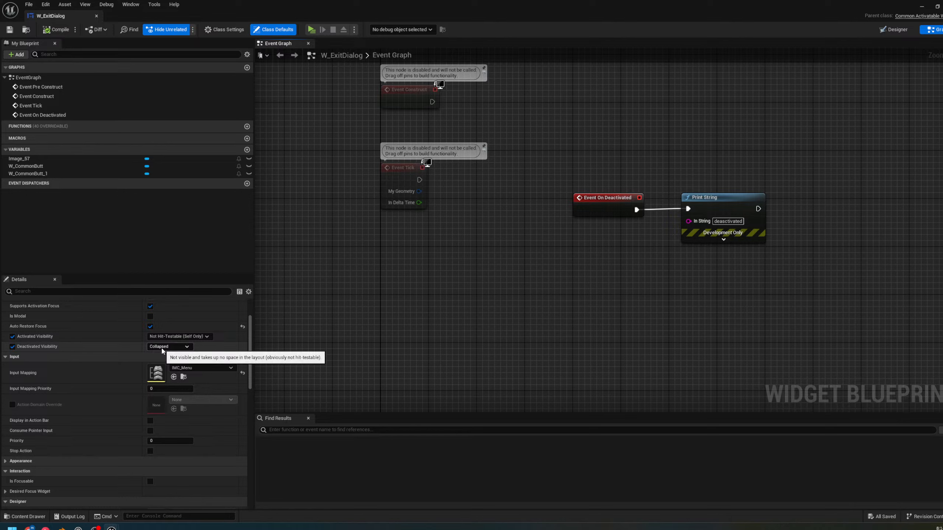
pyautogui.scroll(3, 134, 317)
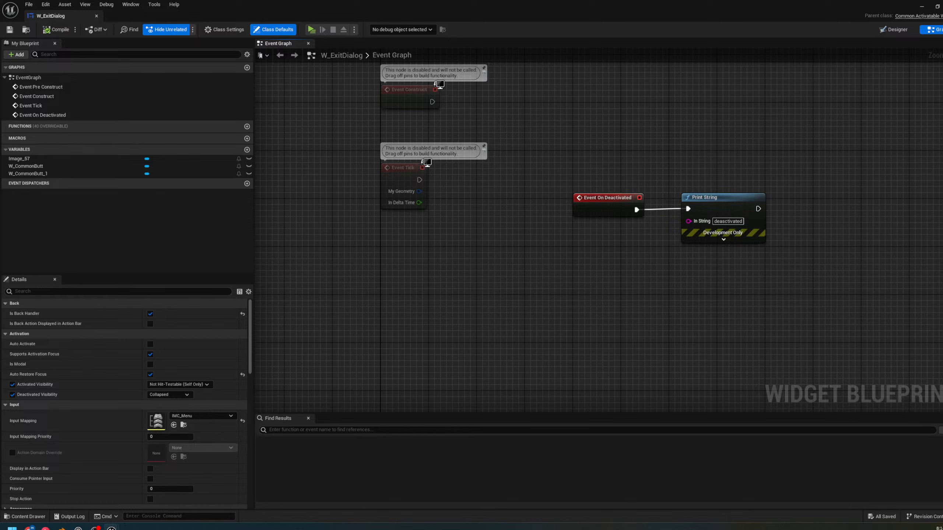
pyautogui.click(889, 30)
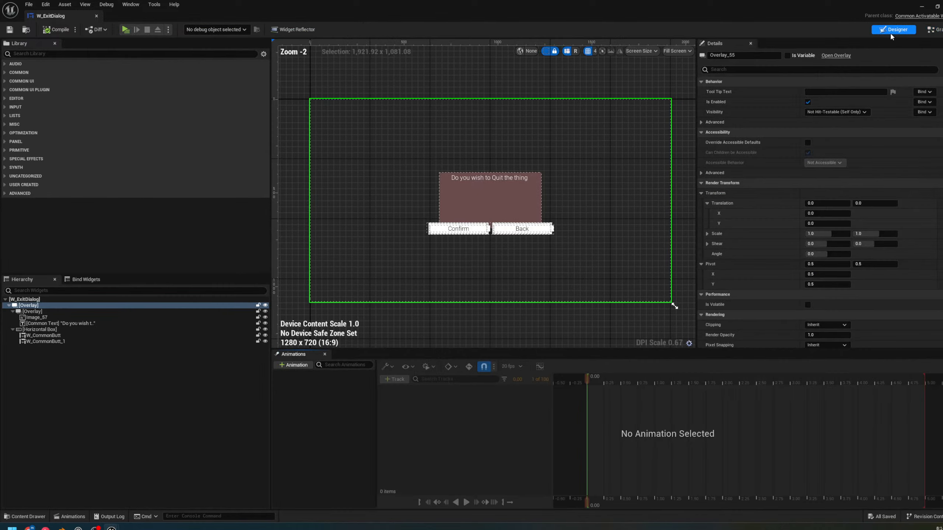
# Open the W_CommonButt blueprint from the dialog's Confirm button and shift the floating W_ExitDialog window away from its canvas
pyautogui.click(538, 208)
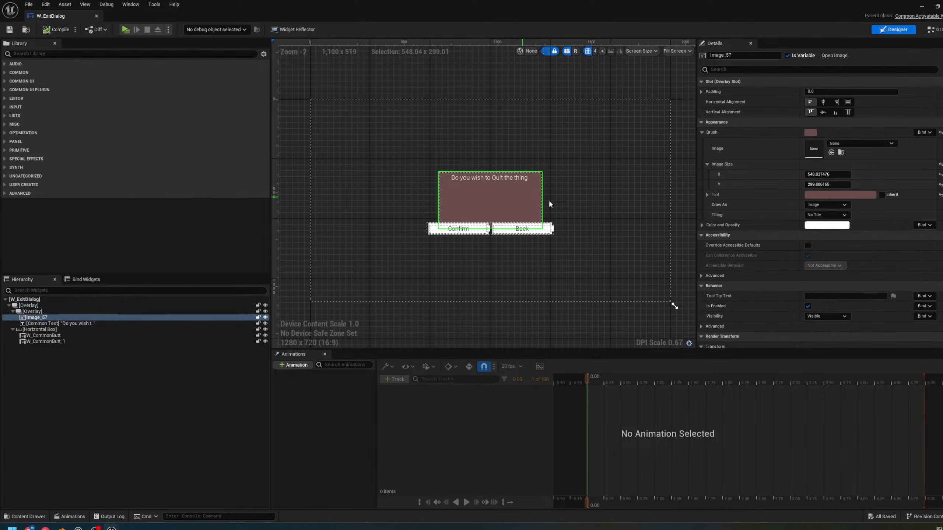
pyautogui.click(479, 233)
pyautogui.rightClick(479, 234)
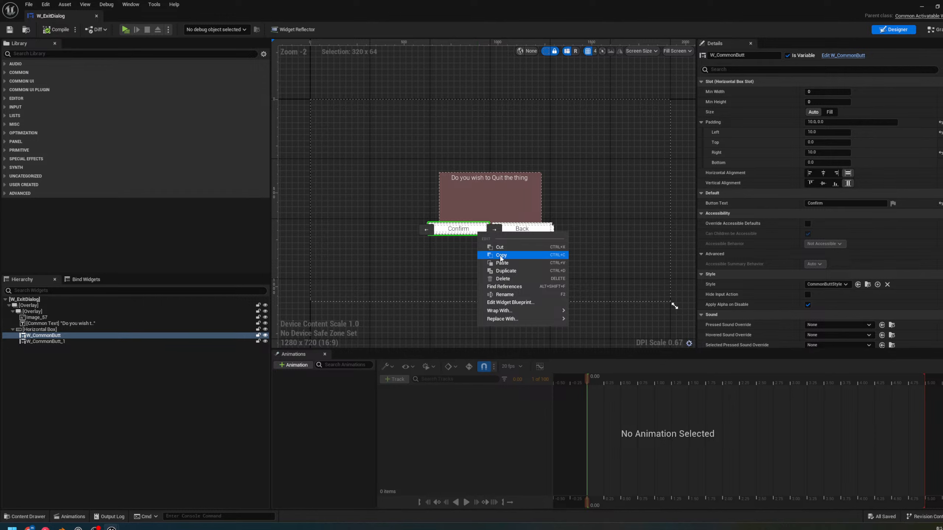
pyautogui.click(519, 303)
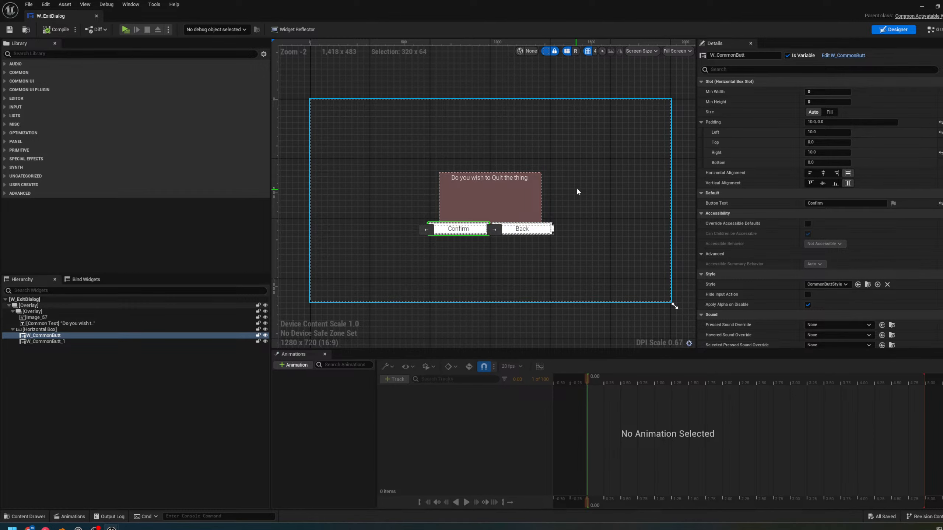
pyautogui.moveTo(409, 231); pyautogui.dragTo(341, 268)
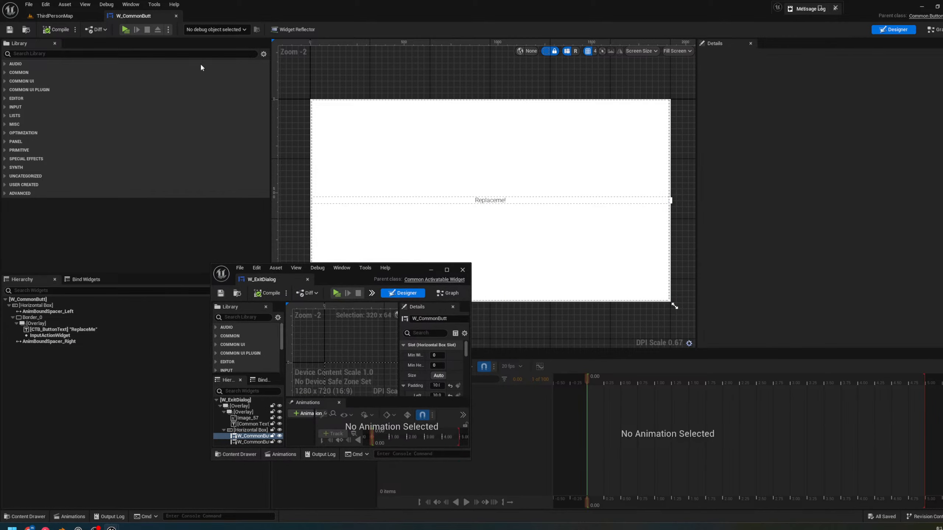
pyautogui.moveTo(401, 273); pyautogui.dragTo(646, 374)
# Review the W_CommonButt class defaults down to the Input settings, including the triggering enhanced input action, keeping the W_ExitDialog window clear
pyautogui.click(933, 29)
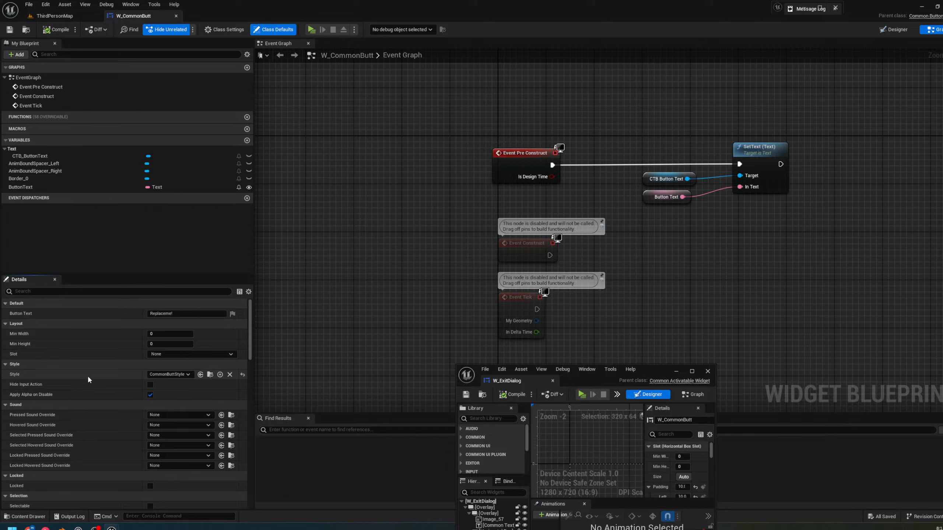
pyautogui.scroll(-1, 117, 360)
pyautogui.scroll(-10, 118, 365)
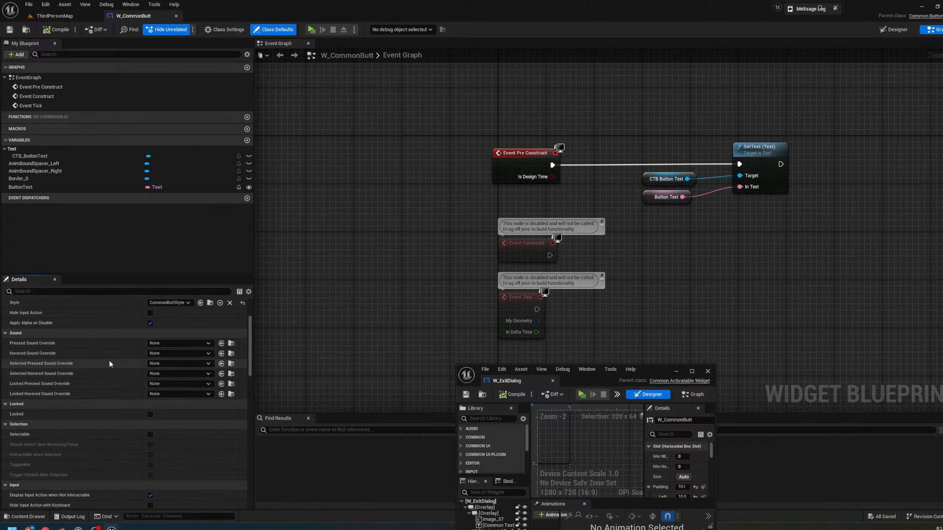
pyautogui.scroll(-2, 180, 355)
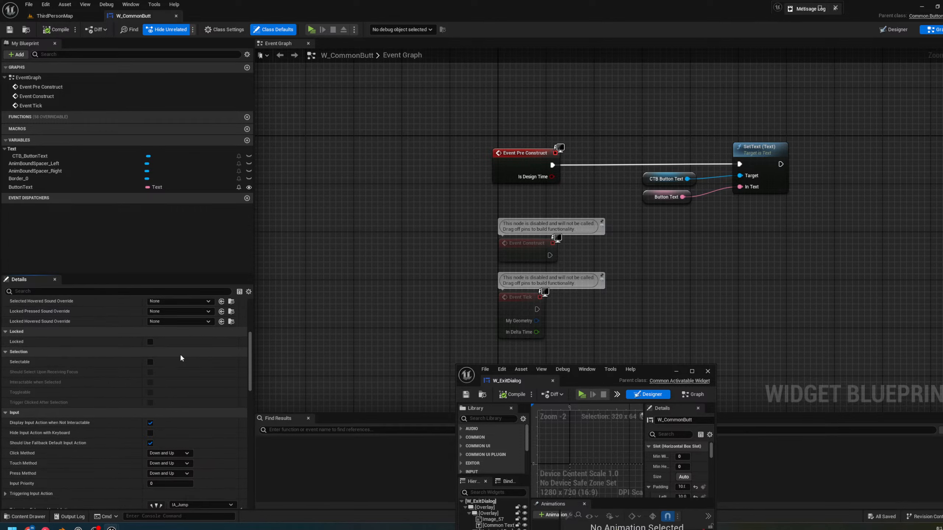
pyautogui.scroll(-5, 149, 343)
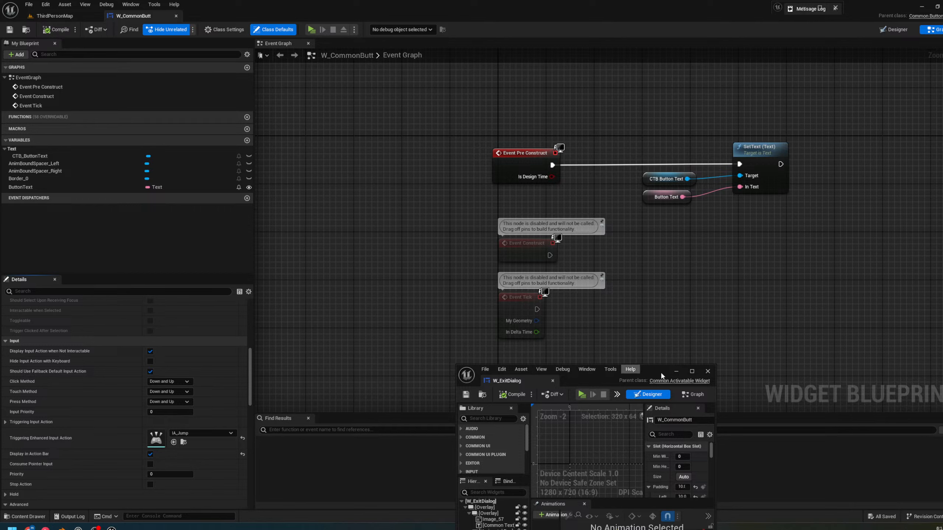
pyautogui.moveTo(659, 367); pyautogui.dragTo(661, 226)
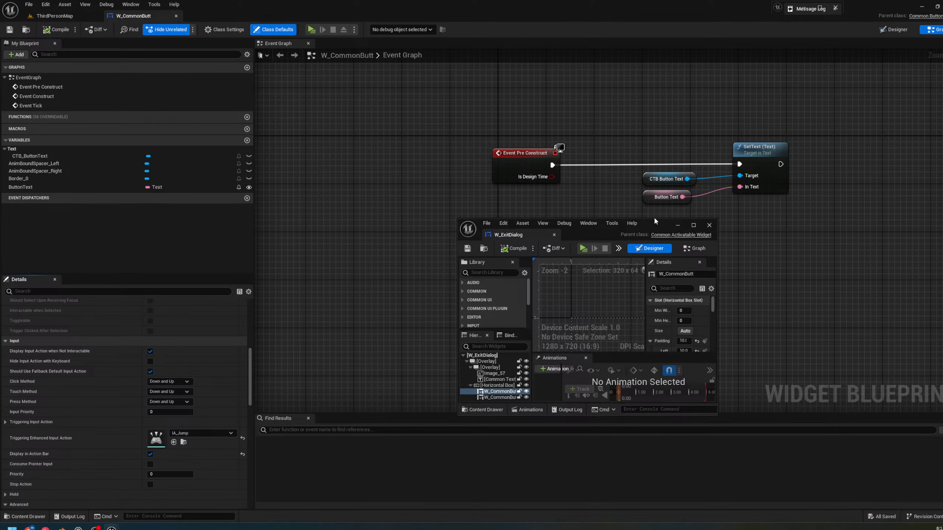
pyautogui.moveTo(674, 237); pyautogui.dragTo(772, 371)
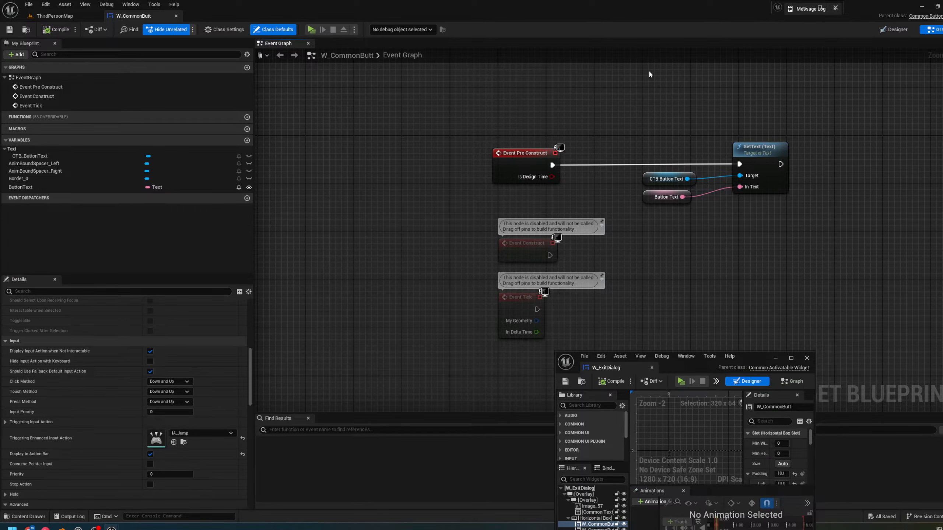
# Examine the W_CommonButt event graph and its Border_0, AnimBoundSpacer_Right and CTB_ButtonText variables
pyautogui.click(902, 30)
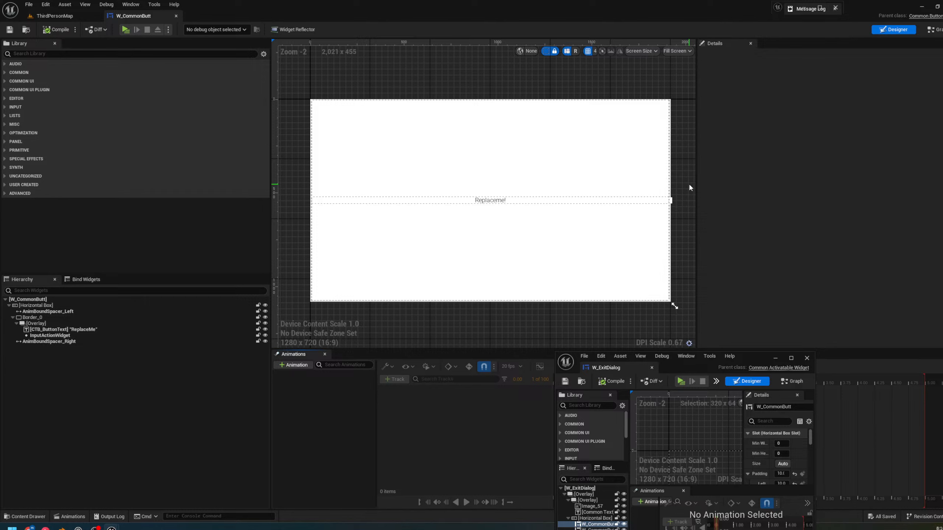
pyautogui.click(931, 31)
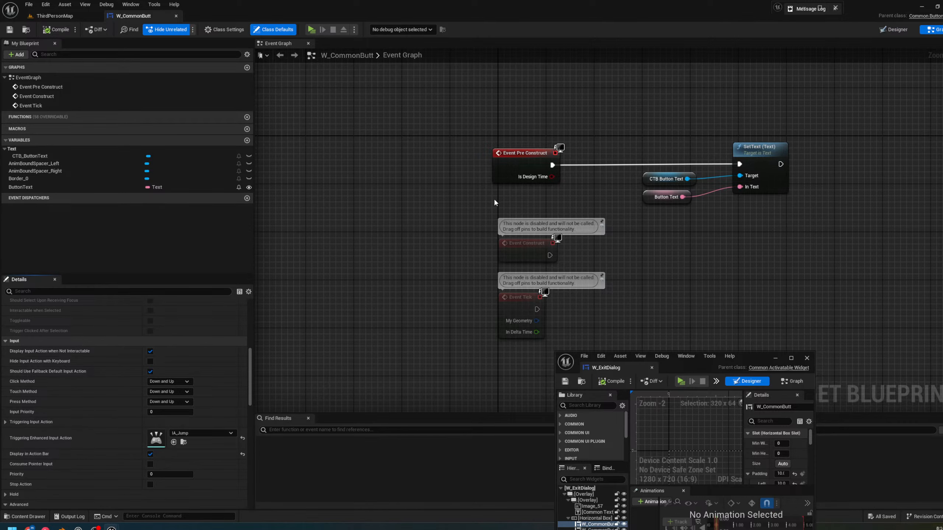
pyautogui.moveTo(424, 203); pyautogui.dragTo(422, 173, button='right')
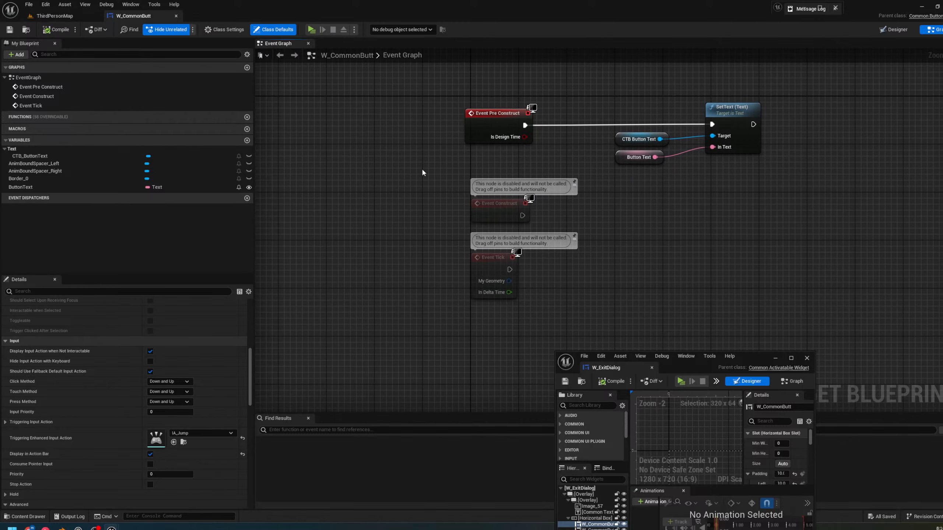
pyautogui.moveTo(572, 221); pyautogui.dragTo(408, 201, button='right')
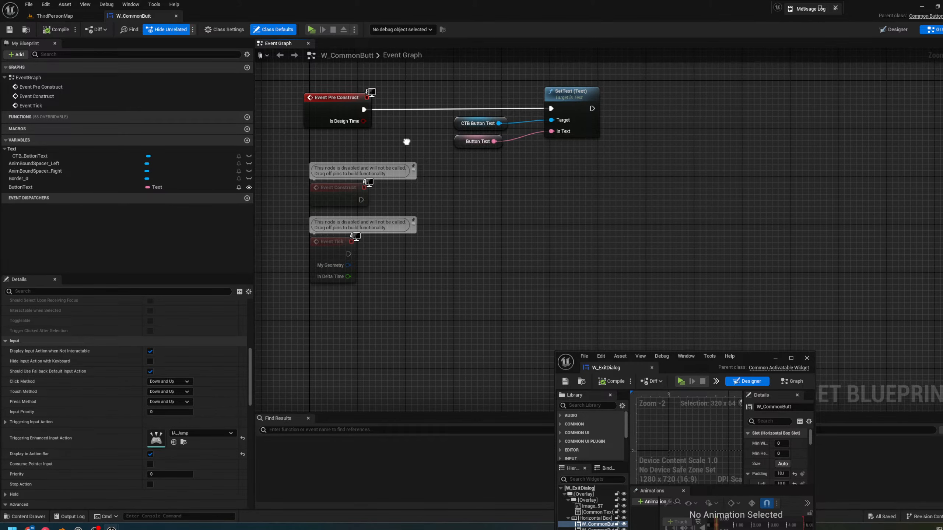
pyautogui.moveTo(406, 141); pyautogui.dragTo(455, 147, button='right')
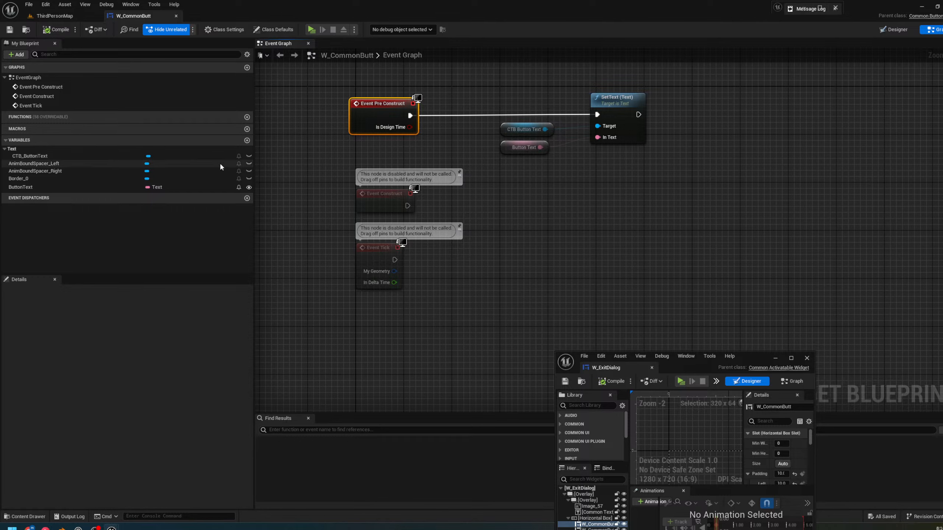
pyautogui.click(55, 180)
pyautogui.click(66, 171)
pyautogui.click(69, 156)
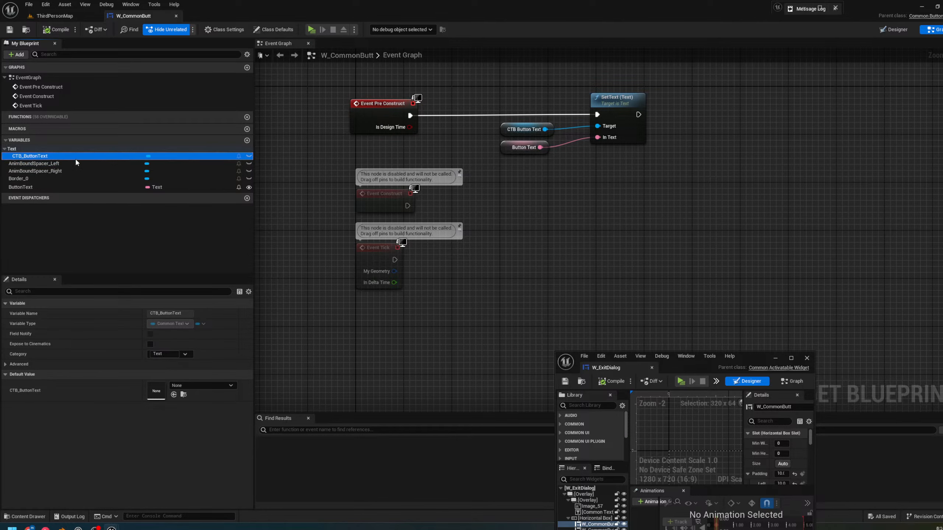
# Inspect the properties of the overlay around the button text in the W_CommonButt Designer
pyautogui.click(891, 30)
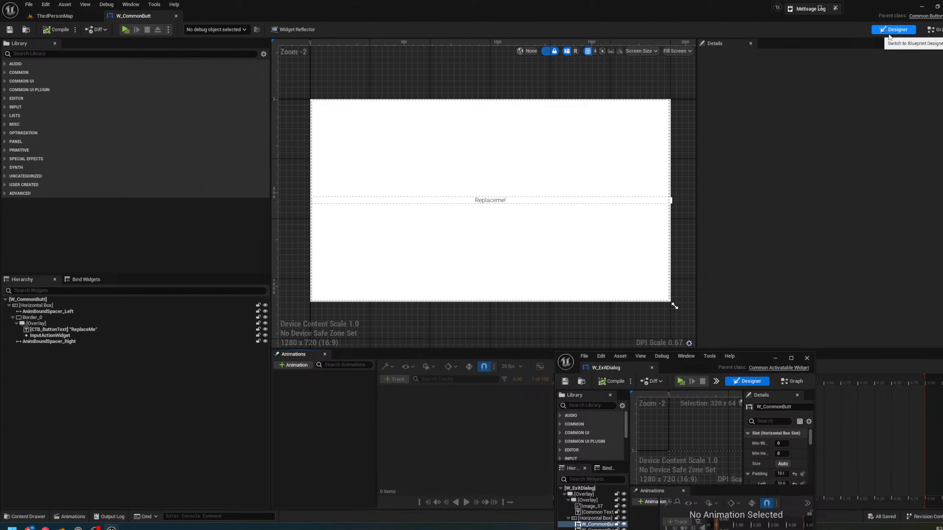
pyautogui.click(497, 201)
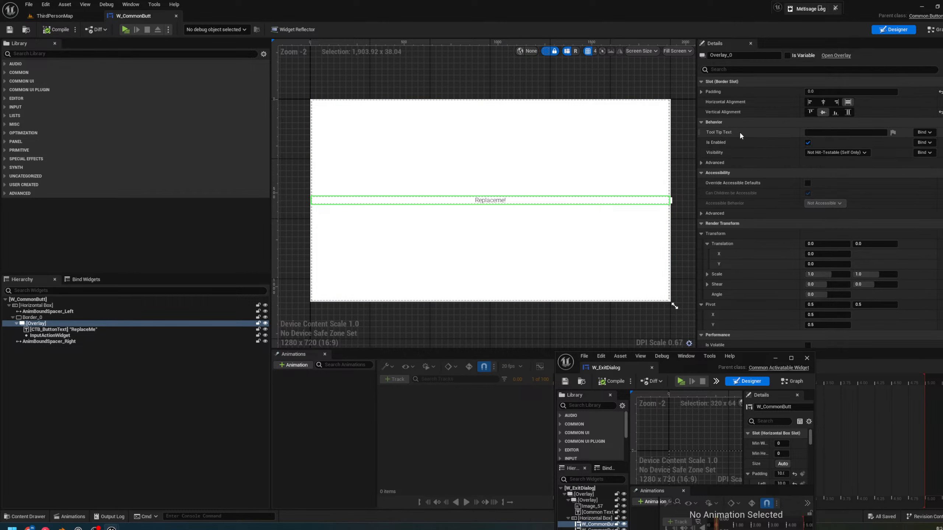
pyautogui.scroll(-6, 730, 116)
pyautogui.scroll(-4, 503, 188)
pyautogui.scroll(3, 575, 233)
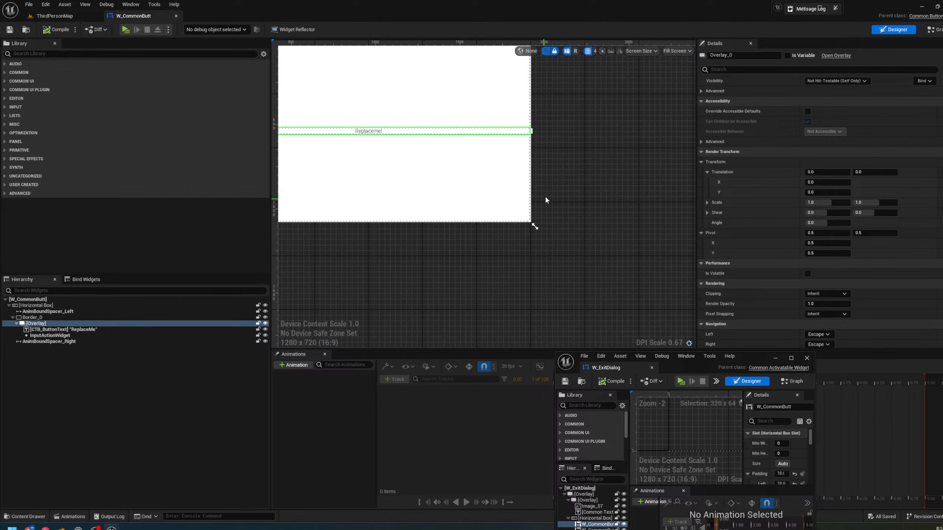
pyautogui.moveTo(541, 189); pyautogui.dragTo(679, 237, button='right')
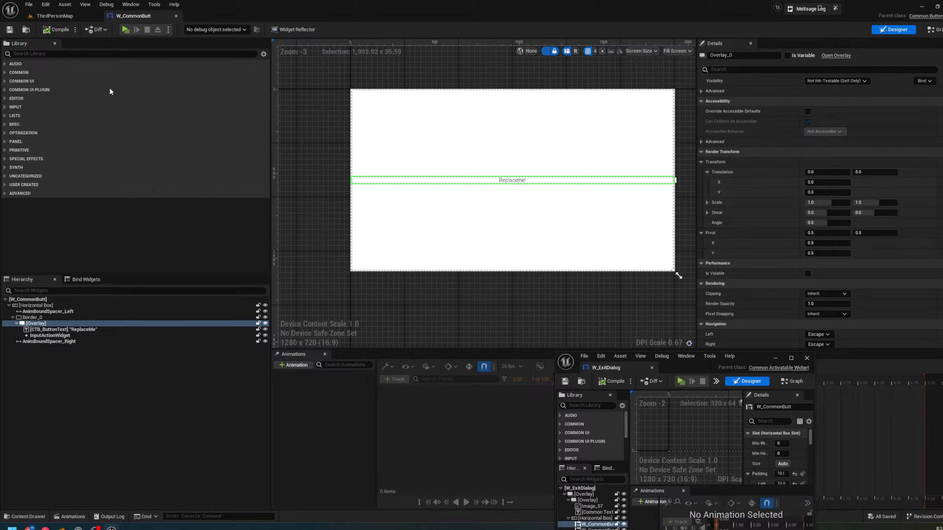
pyautogui.moveTo(539, 182); pyautogui.dragTo(487, 177, button='right')
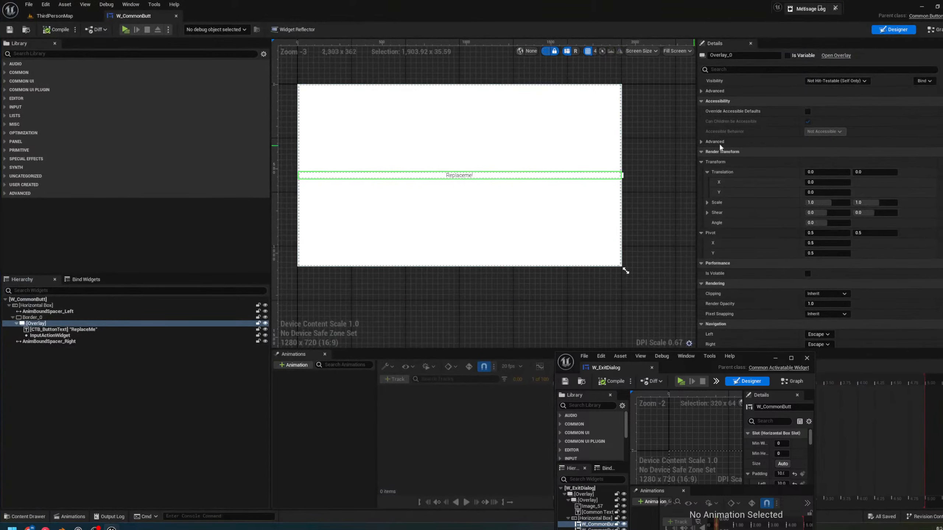
# Return to the W_CommonButt event graph and move the W_ExitDialog window farther off the graph area
pyautogui.click(931, 29)
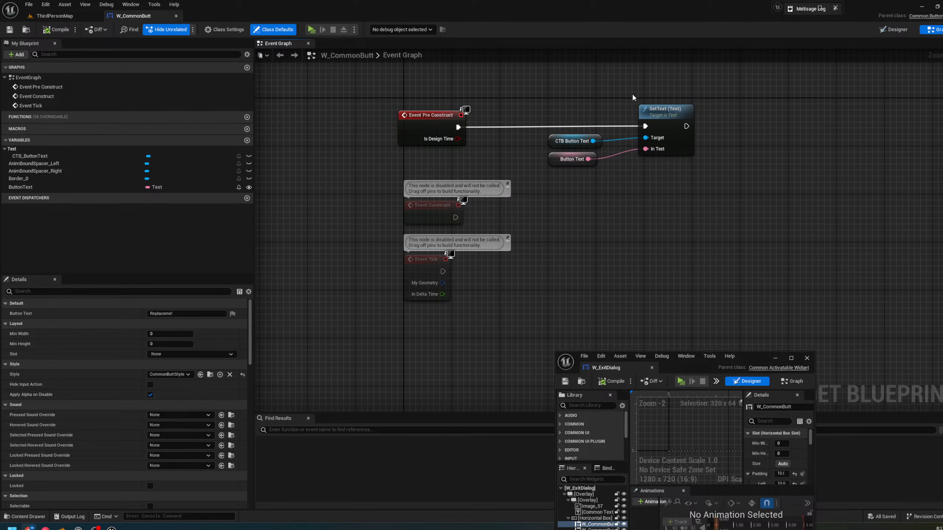
pyautogui.moveTo(550, 237); pyautogui.dragTo(589, 185, button='right')
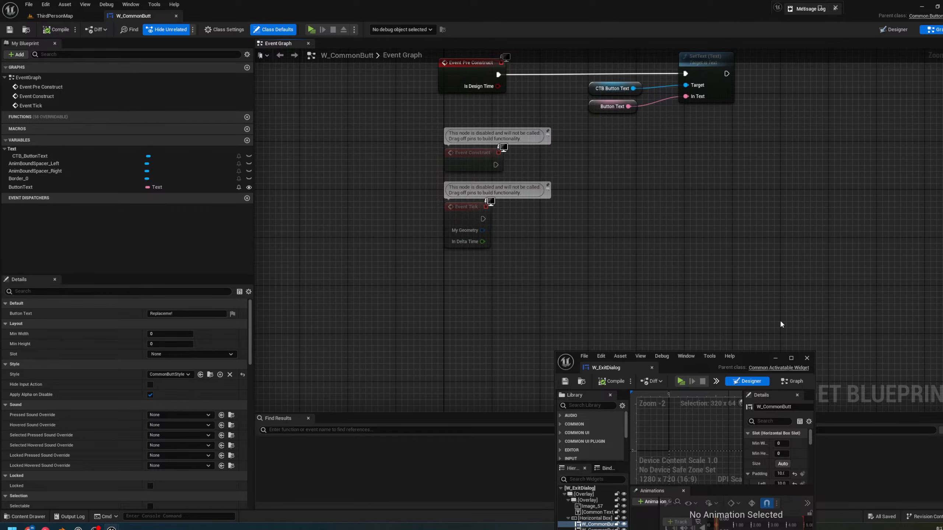
pyautogui.moveTo(754, 358); pyautogui.dragTo(900, 320)
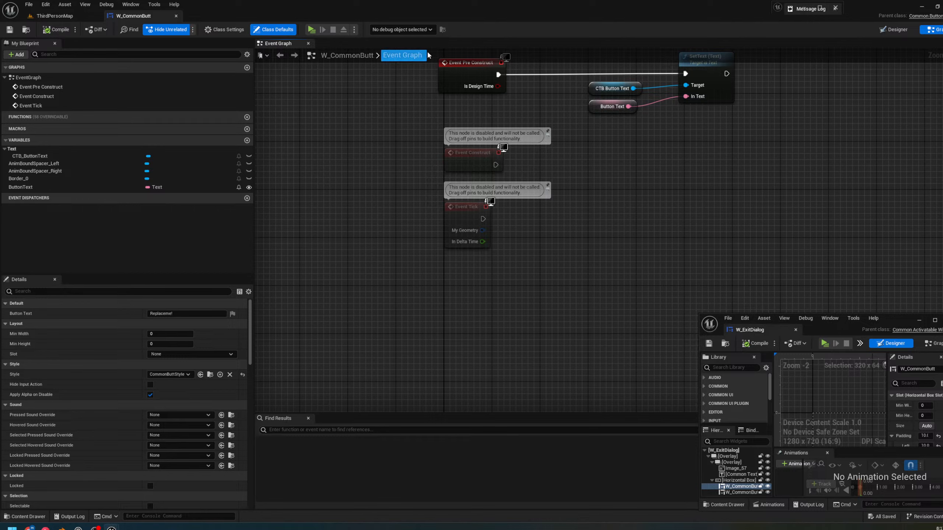
# Select the W_CommonButt root in the Designer hierarchy and review its Input settings, including the triggering enhanced input action
pyautogui.click(895, 29)
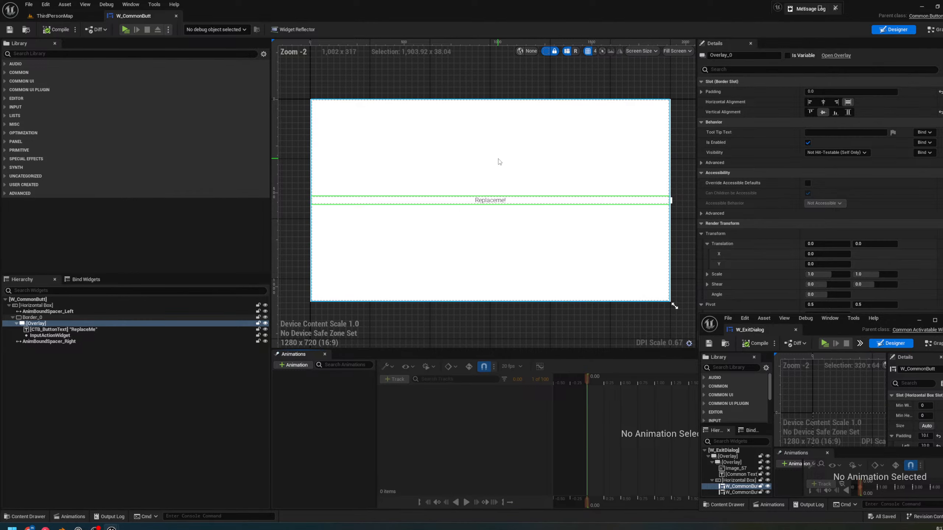
pyautogui.click(475, 158)
pyautogui.click(74, 305)
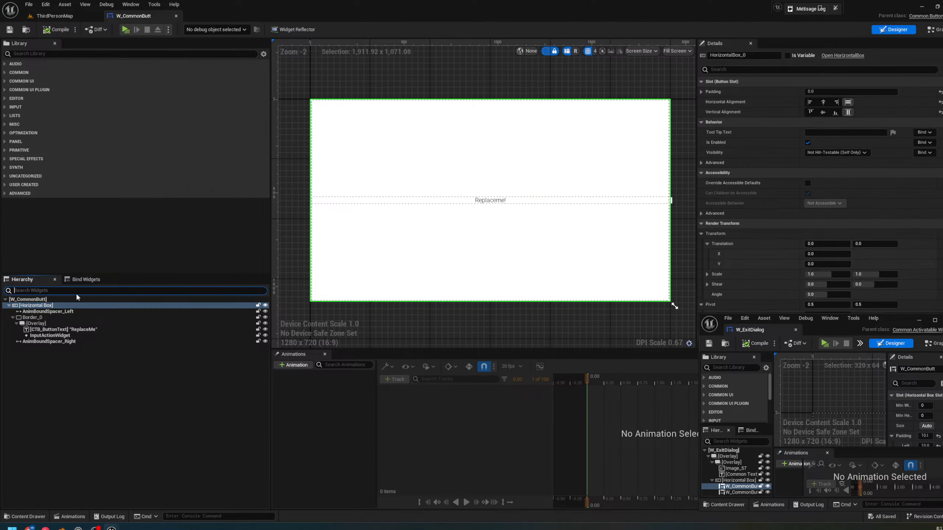
pyautogui.click(76, 300)
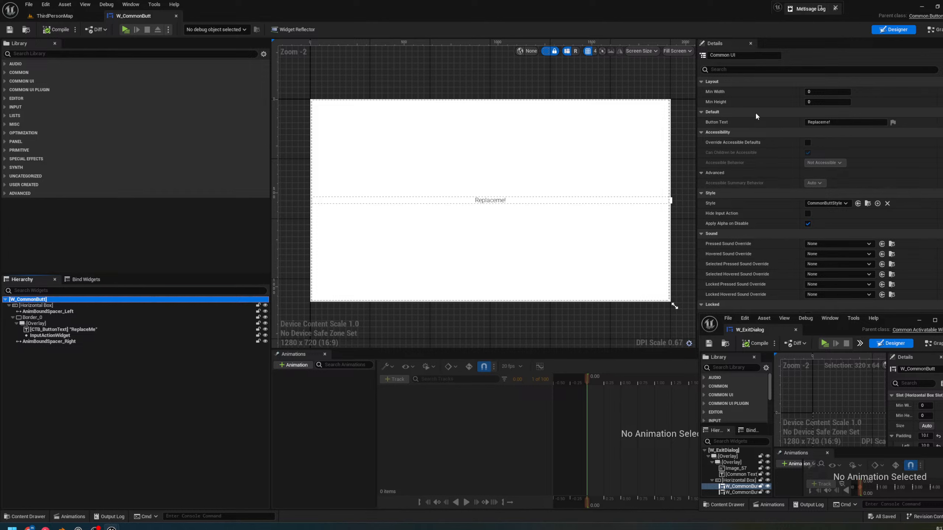
pyautogui.scroll(-2, 755, 109)
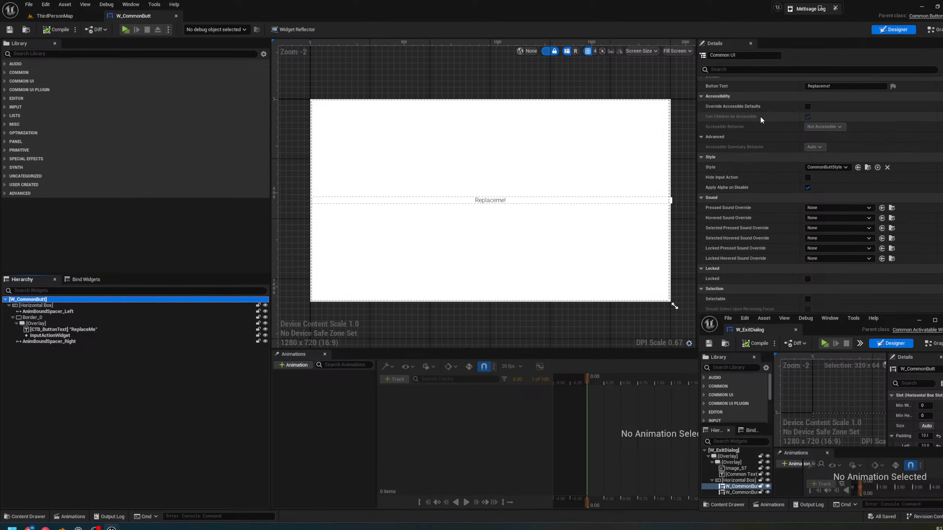
pyautogui.scroll(-3, 759, 115)
pyautogui.scroll(-8, 759, 115)
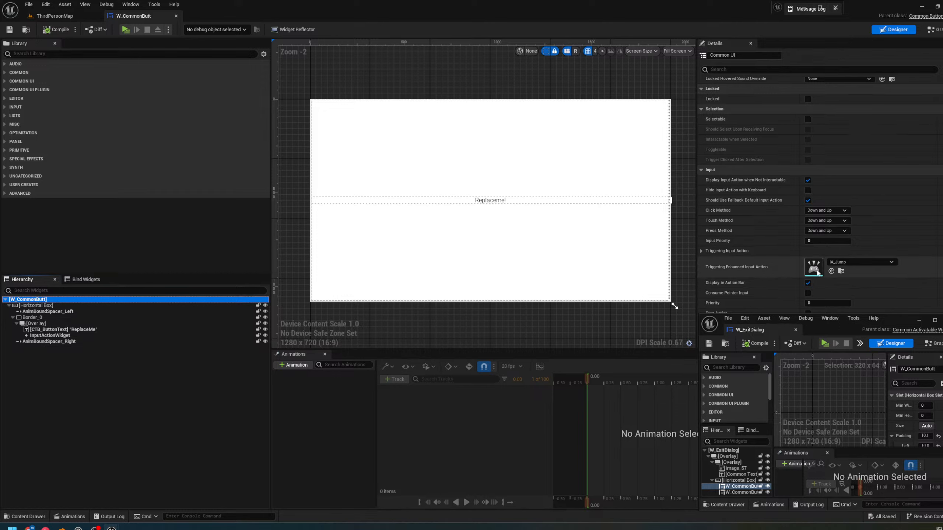
# Disable Display in Action Bar and enable Hide Input Action with Keyboard for the W_CommonButt root
pyautogui.click(808, 283)
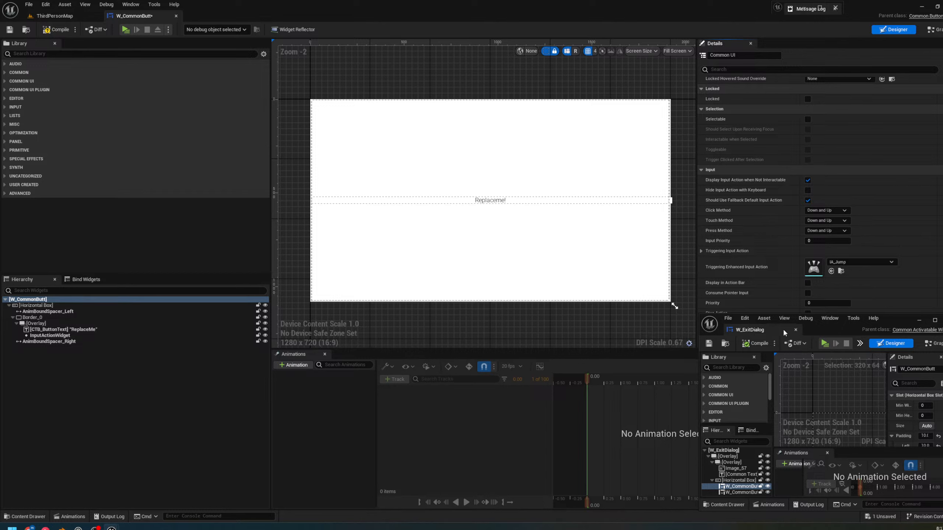
pyautogui.scroll(-3, 745, 280)
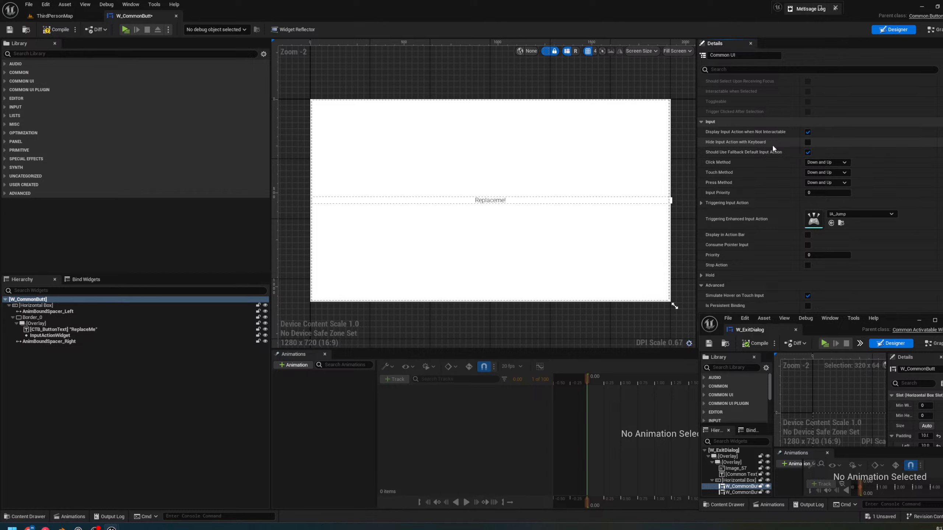
pyautogui.click(807, 142)
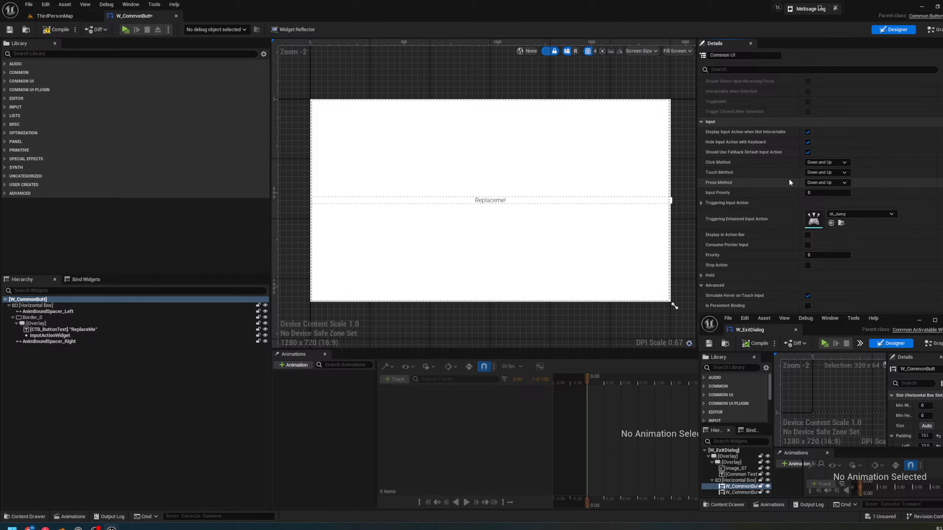
# Clear the triggering enhanced input action on the W_CommonButt root and compile the widget
pyautogui.scroll(-2, 761, 183)
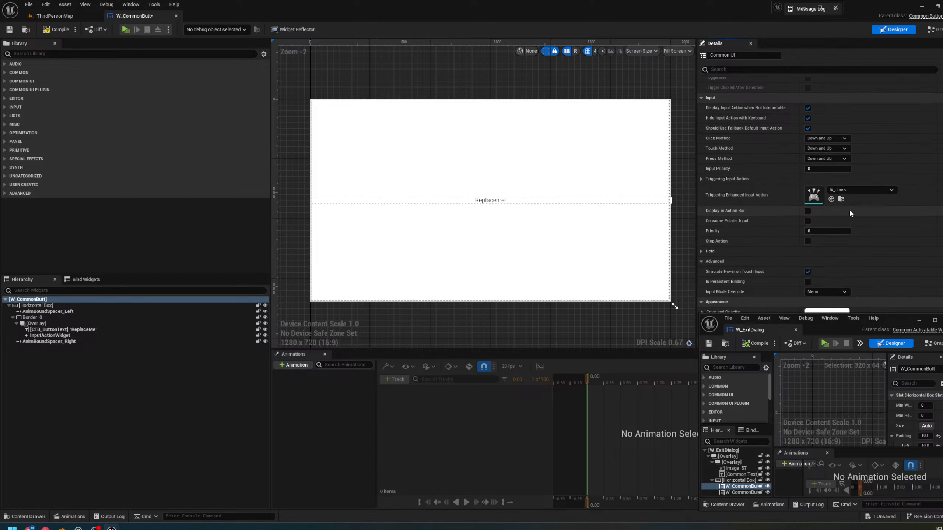
pyautogui.click(858, 189)
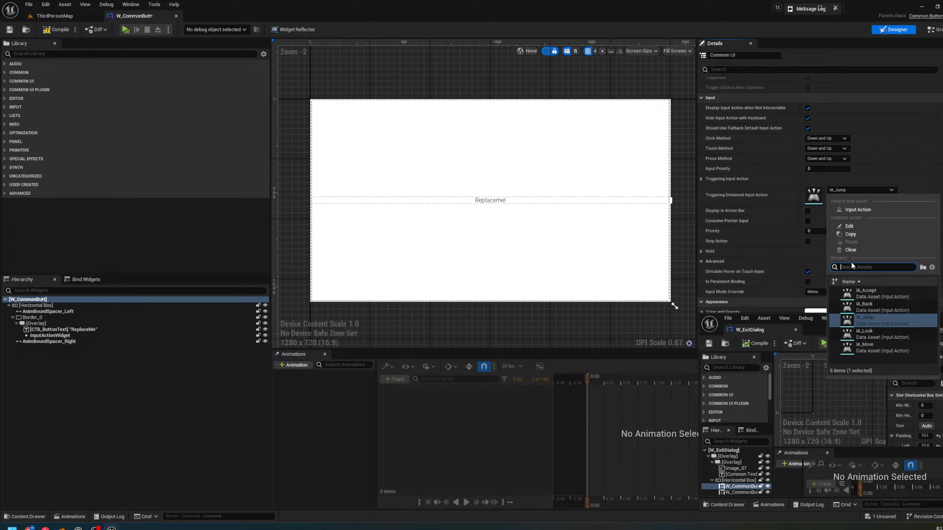
pyautogui.click(850, 249)
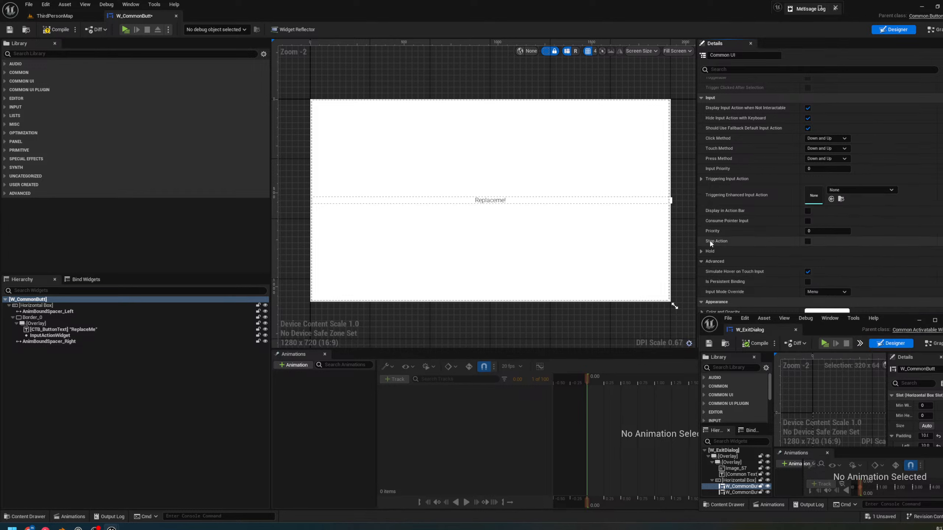
pyautogui.scroll(-3, 710, 243)
pyautogui.scroll(3, 710, 232)
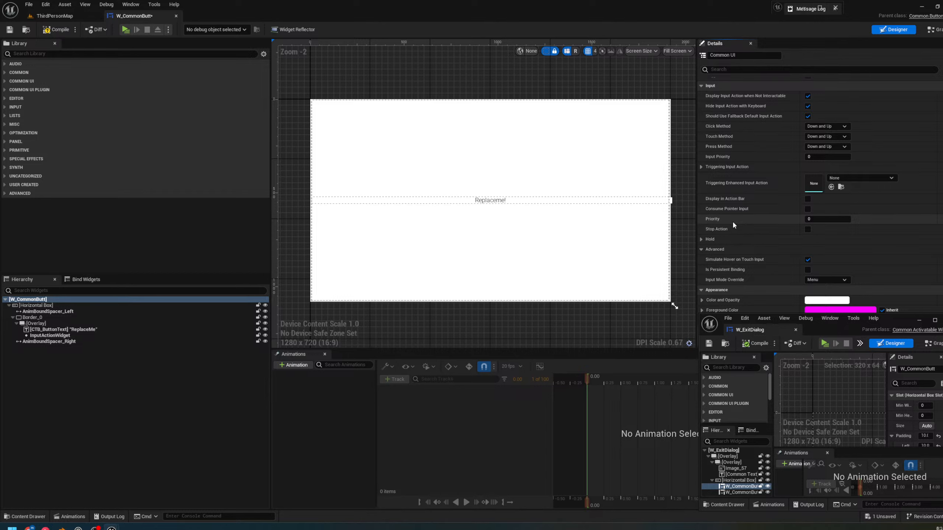
pyautogui.scroll(-5, 741, 146)
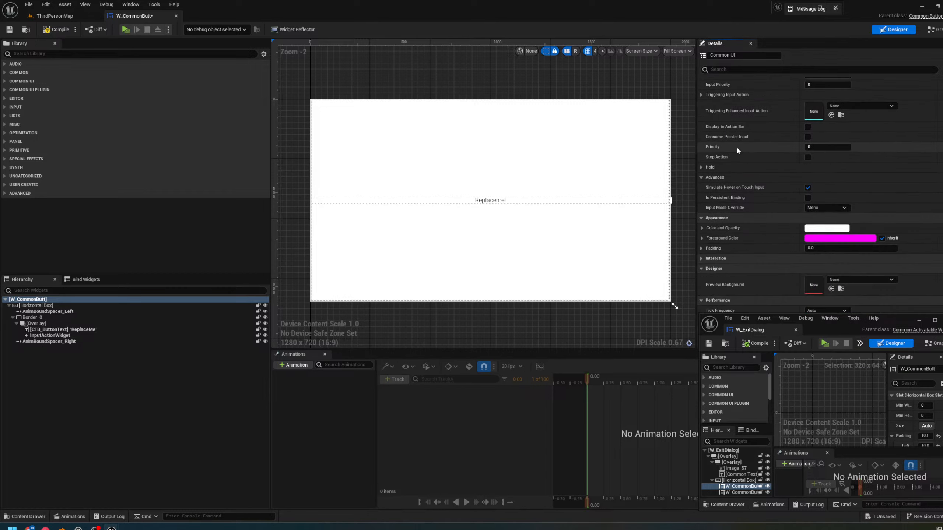
pyautogui.scroll(-5, 734, 144)
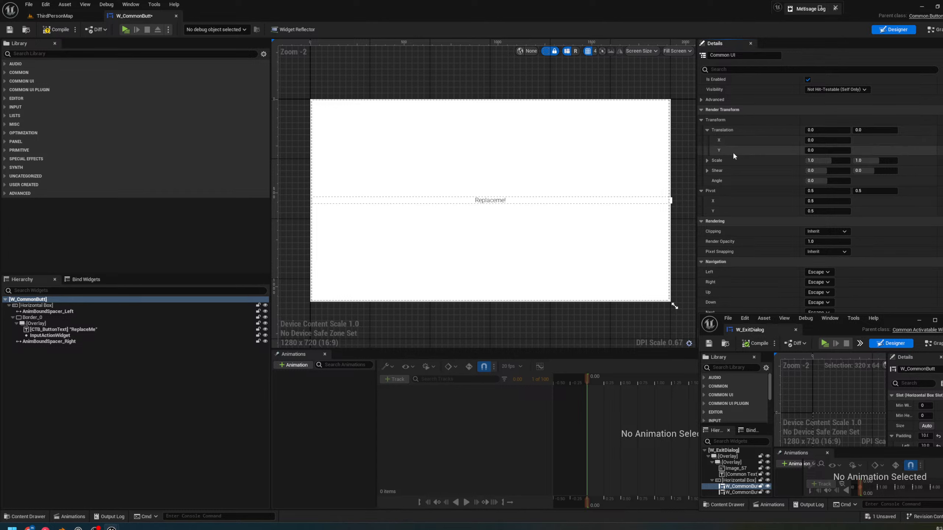
pyautogui.click(57, 29)
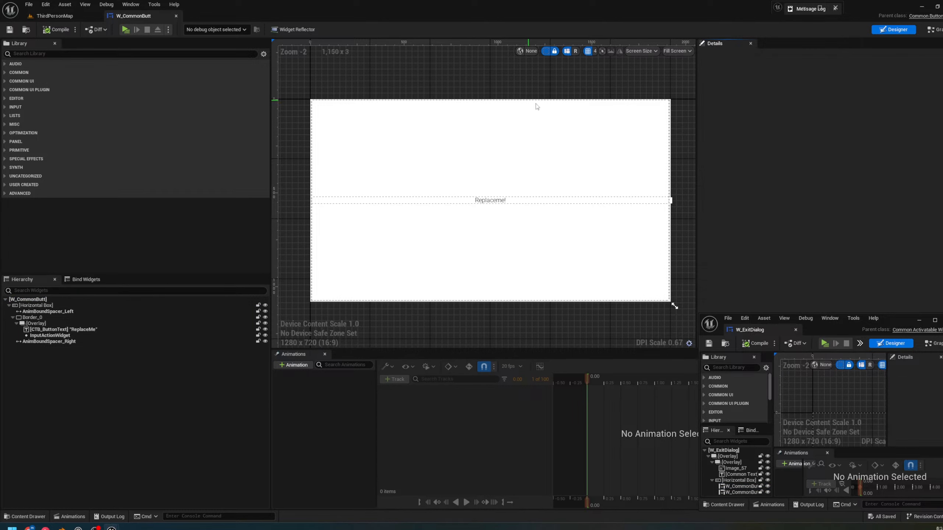
# Inspect the Border_0 properties, return to the W_CommonButt event graph and close the Message Log
pyautogui.click(524, 131)
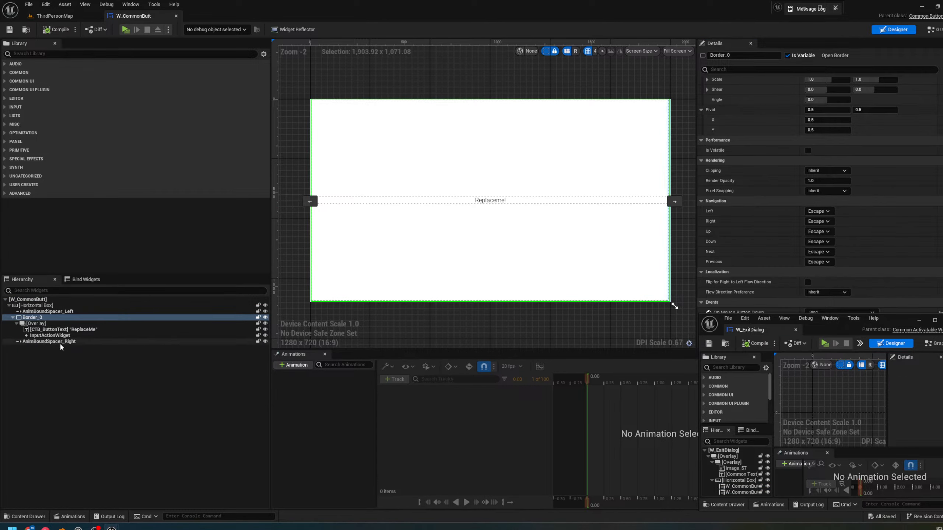
pyautogui.scroll(3, 729, 194)
pyautogui.scroll(3, 722, 178)
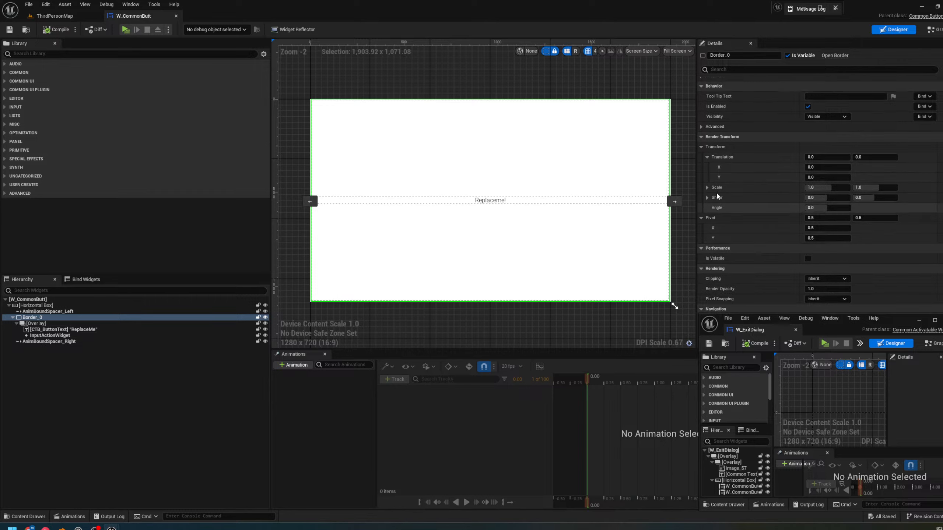
pyautogui.scroll(3, 693, 168)
pyautogui.scroll(-5, 455, 199)
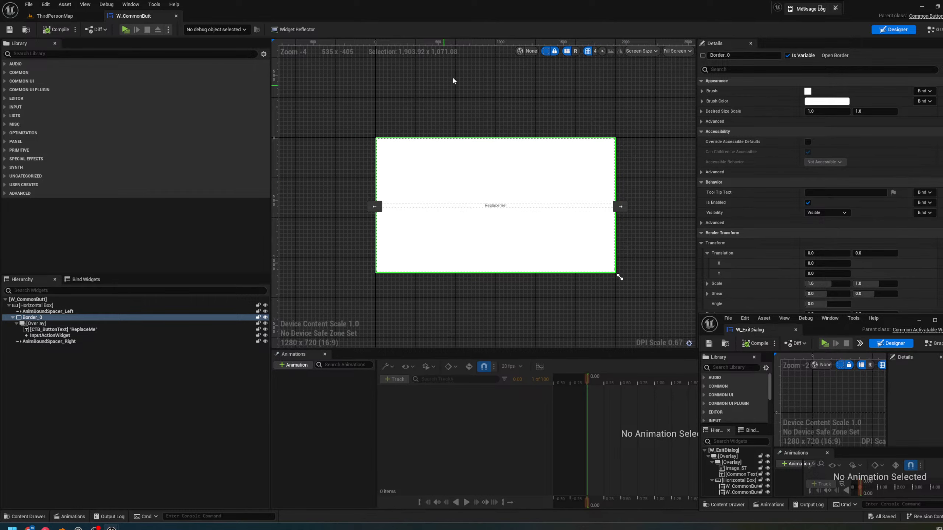
pyautogui.click(932, 29)
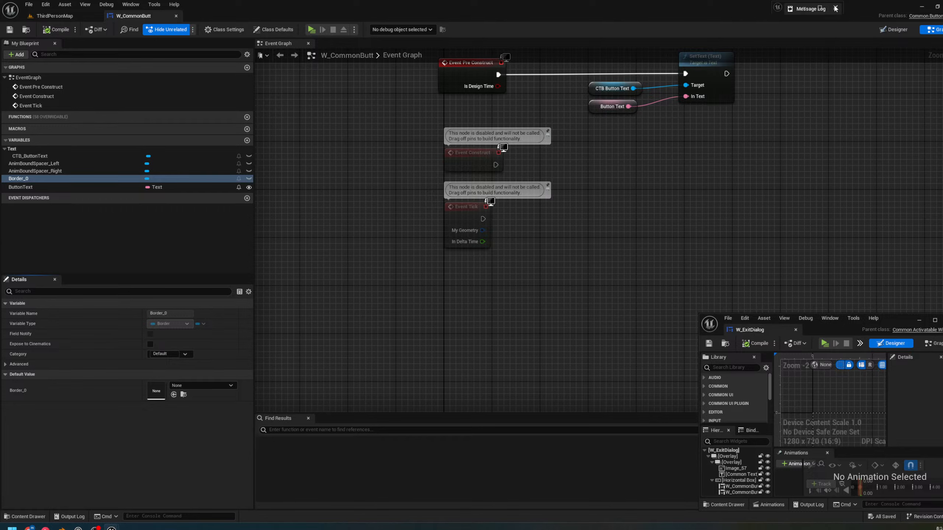
pyautogui.click(835, 8)
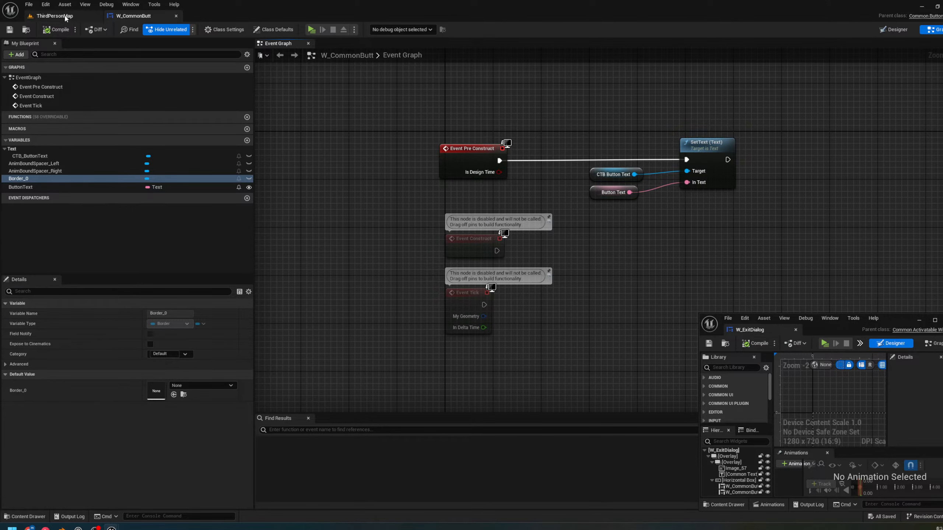
# Play ThirdPersonMap from a floor spot, open the exit dialog with Leave, and stop the session
pyautogui.click(54, 15)
pyautogui.rightClick(497, 454)
pyautogui.click(522, 448)
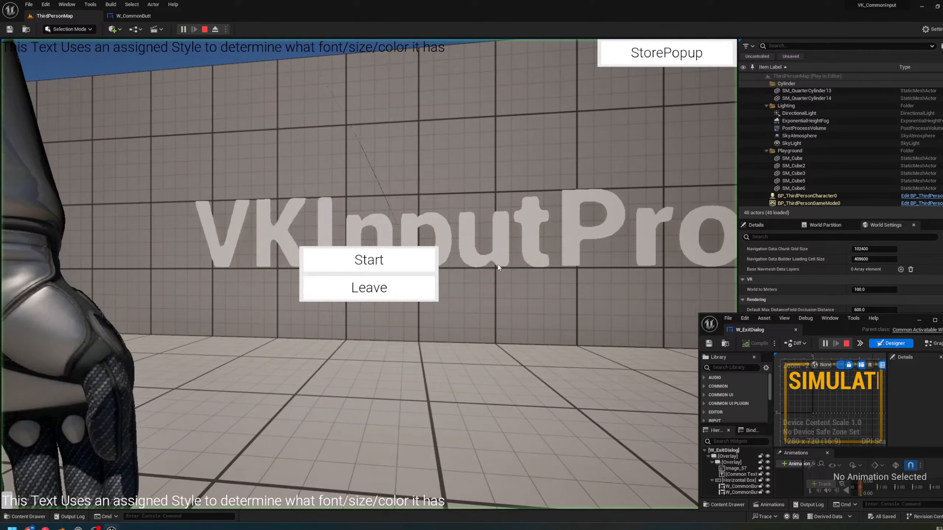
pyautogui.click(418, 288)
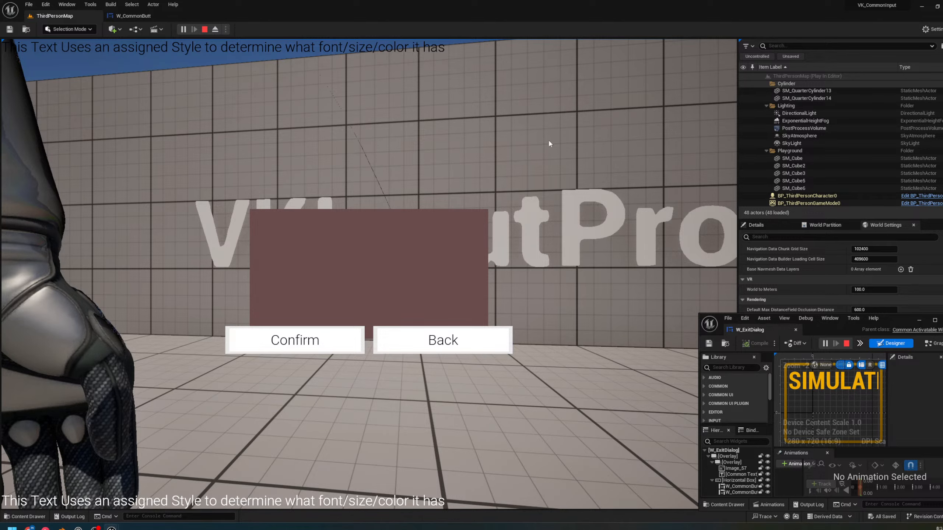
pyautogui.click(204, 30)
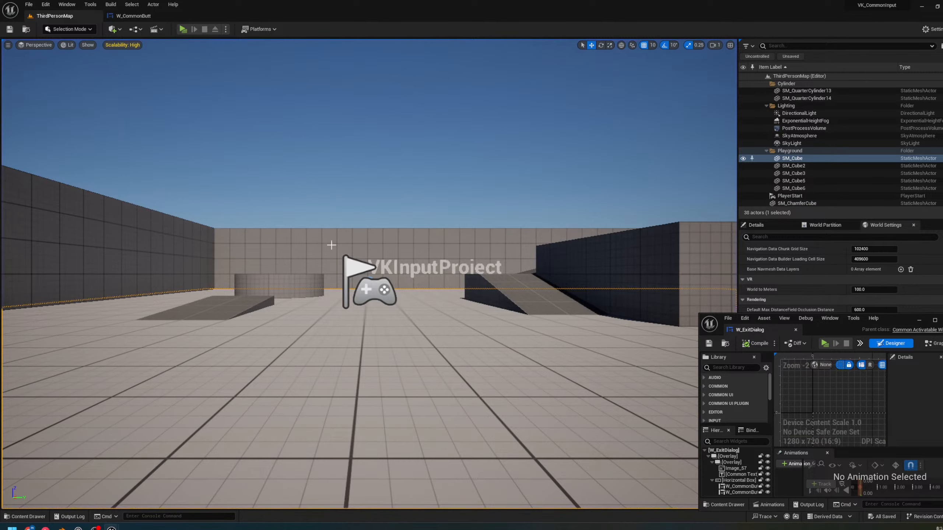
pyautogui.hotkey('ctrl', 'space')
pyautogui.hotkey('ctrl', 'space')
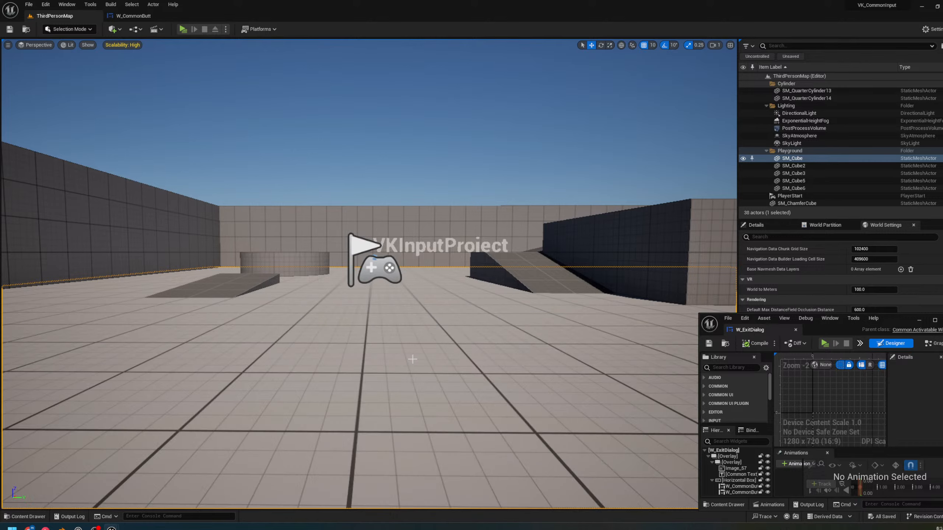
# Bring up the W_ExitDialog window full size and delete its Confirm and Back buttons
pyautogui.moveTo(882, 320); pyautogui.dragTo(417, 1)
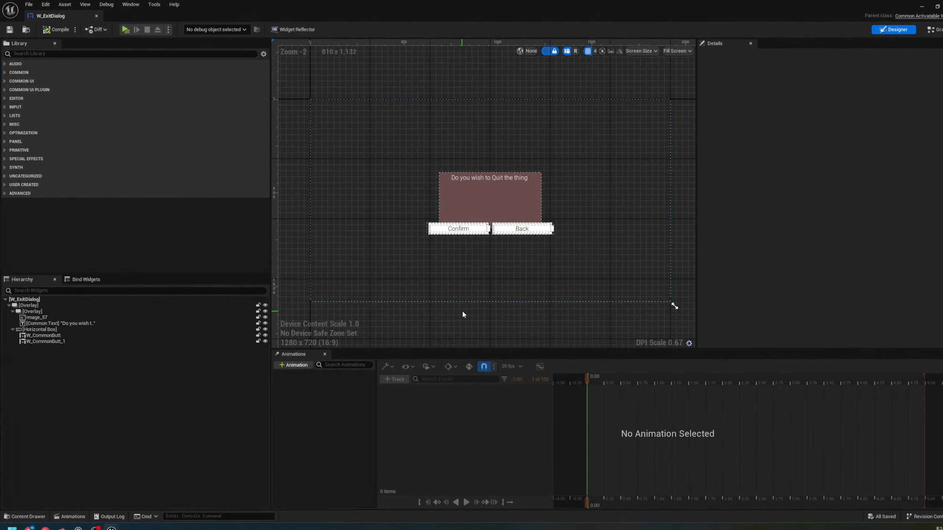
pyautogui.click(525, 231)
pyautogui.scroll(4, 525, 230)
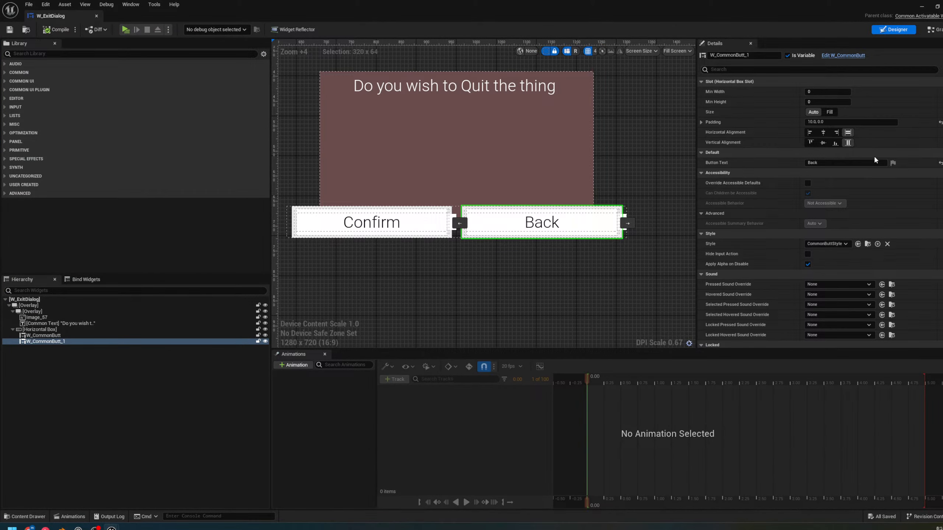
pyautogui.keyDown('ctrl'); pyautogui.click(399, 233); pyautogui.keyUp('ctrl')
pyautogui.press('Delete')
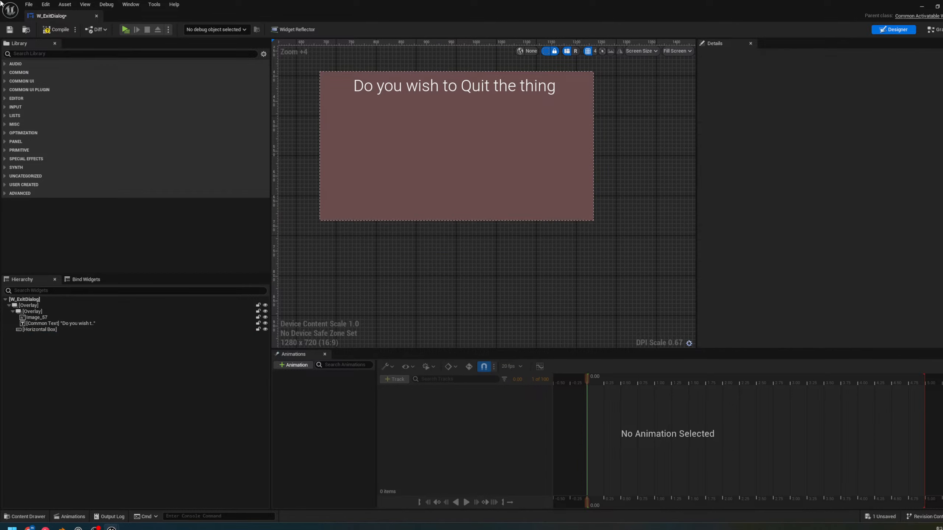
pyautogui.click(48, 33)
# Play ThirdPersonMap from a floor spot, then stop the session from the re-maximized W_ExitDialog window
pyautogui.doubleClick(385, 3)
pyautogui.rightClick(493, 451)
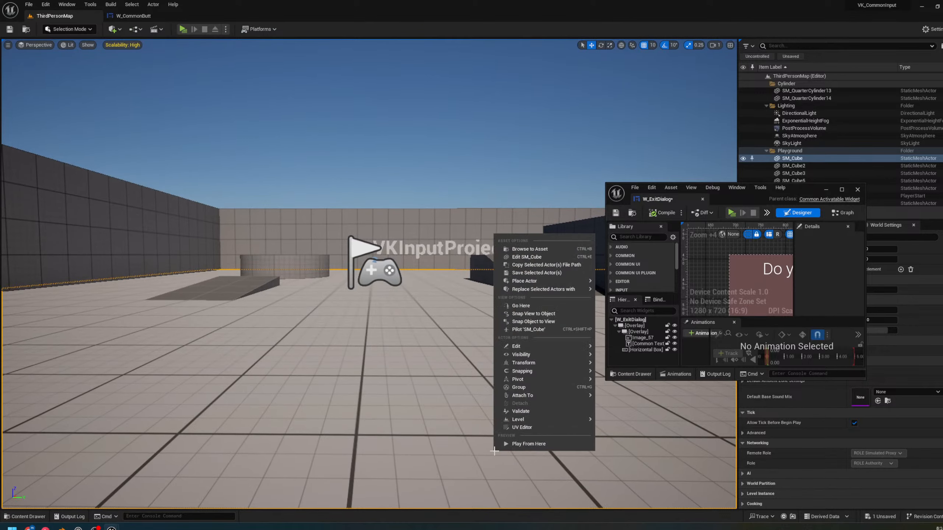
pyautogui.click(514, 447)
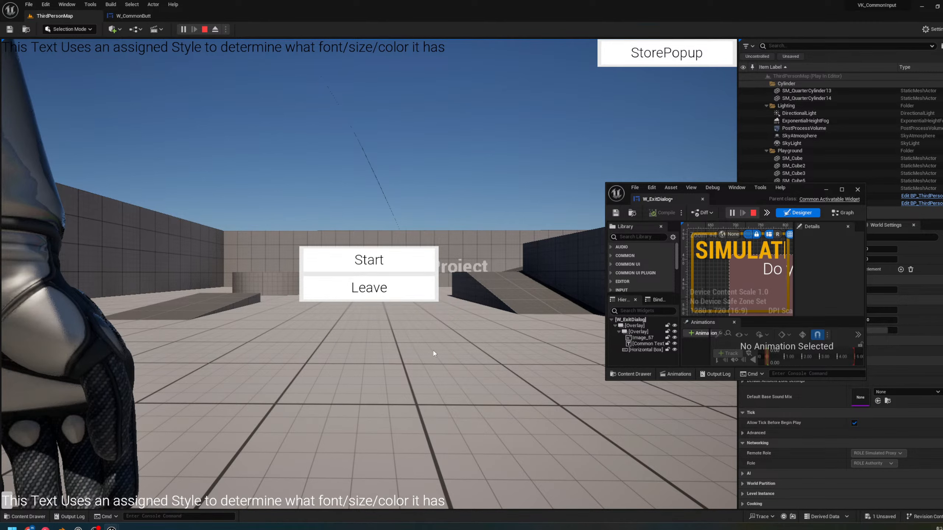
pyautogui.moveTo(812, 183); pyautogui.dragTo(753, 69)
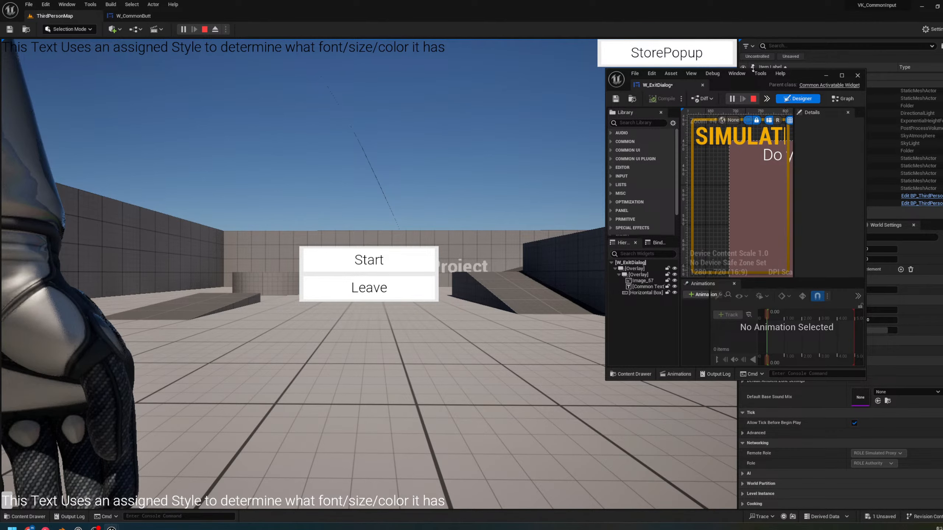
pyautogui.doubleClick(801, 76)
pyautogui.click(147, 29)
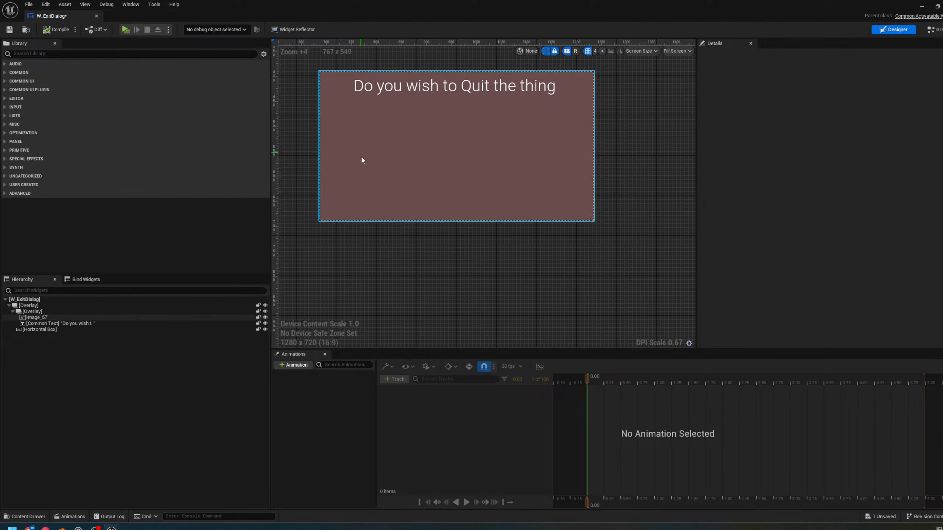
# Undo the deletion of the Confirm and Back buttons in W_ExitDialog
pyautogui.moveTo(439, 251); pyautogui.dragTo(510, 233, button='right')
pyautogui.hotkey('ctrl', 'space')
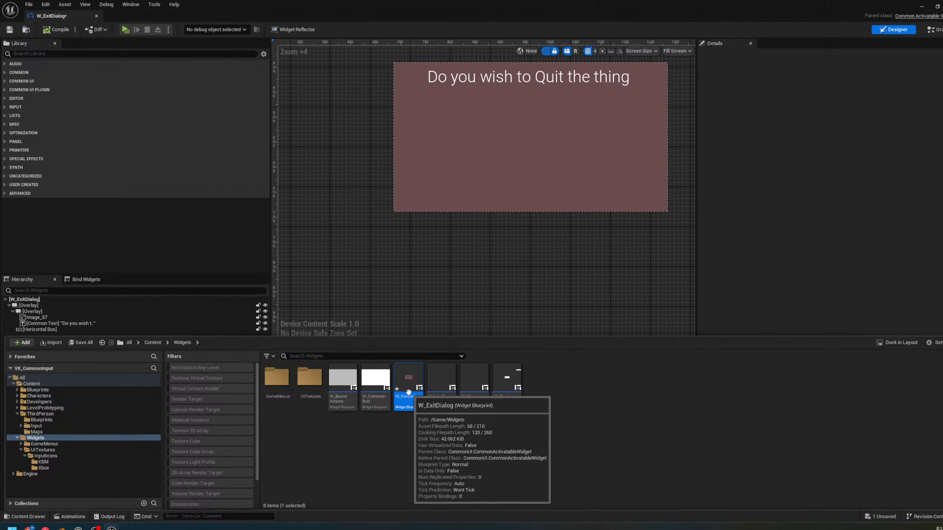
pyautogui.moveTo(381, 401); pyautogui.dragTo(379, 398)
pyautogui.moveTo(529, 191); pyautogui.dragTo(562, 195, button='right')
pyautogui.hotkey('ctrl', 'z')
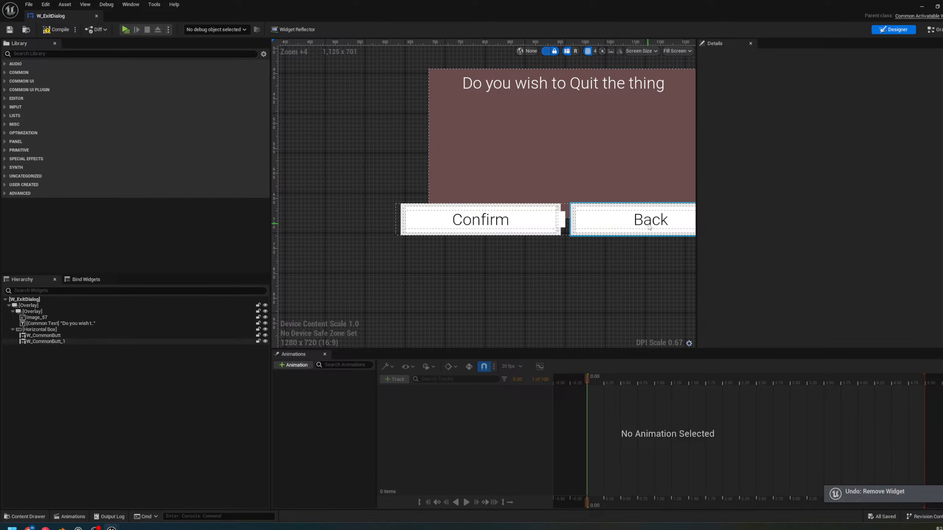
# Select the Back button in W_ExitDialog and review its Input settings, including the expanded Hold options
pyautogui.click(627, 223)
pyautogui.scroll(-5, 816, 152)
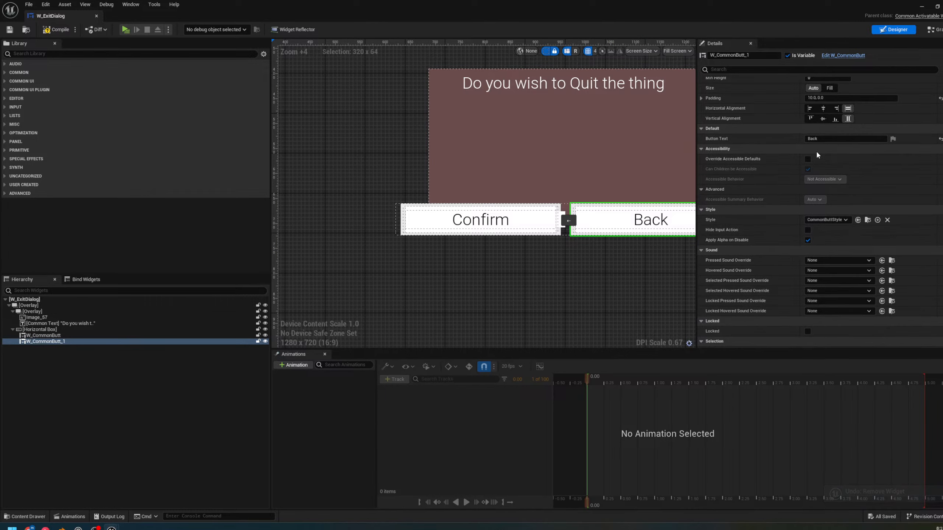
pyautogui.scroll(-2, 814, 159)
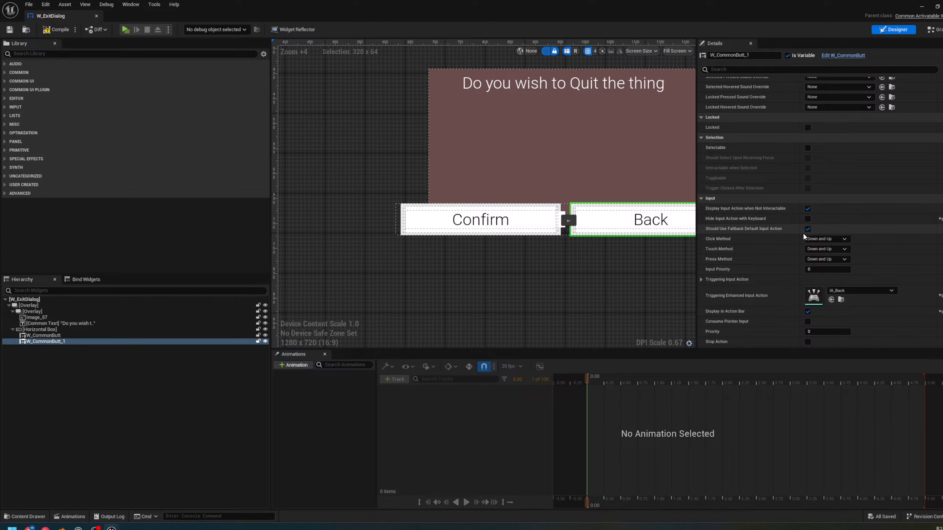
pyautogui.scroll(-2, 797, 231)
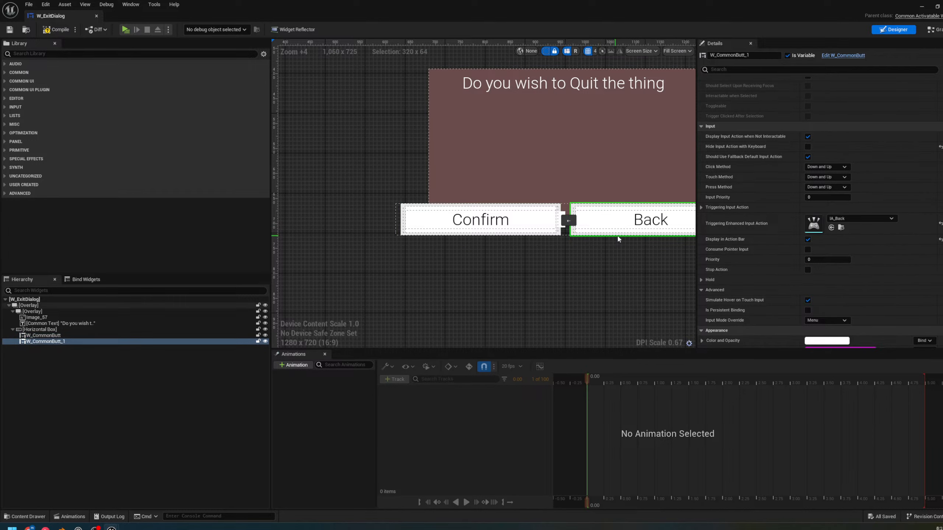
pyautogui.scroll(-2, 791, 269)
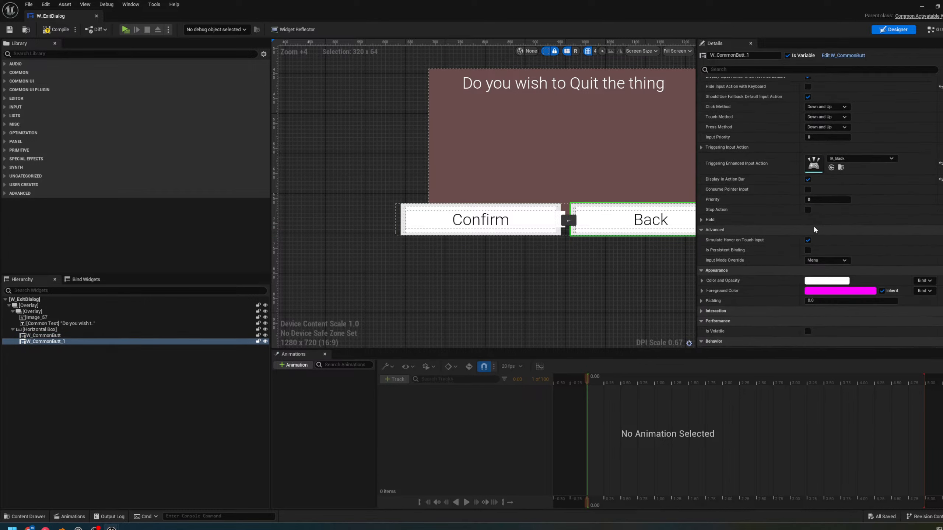
pyautogui.click(701, 220)
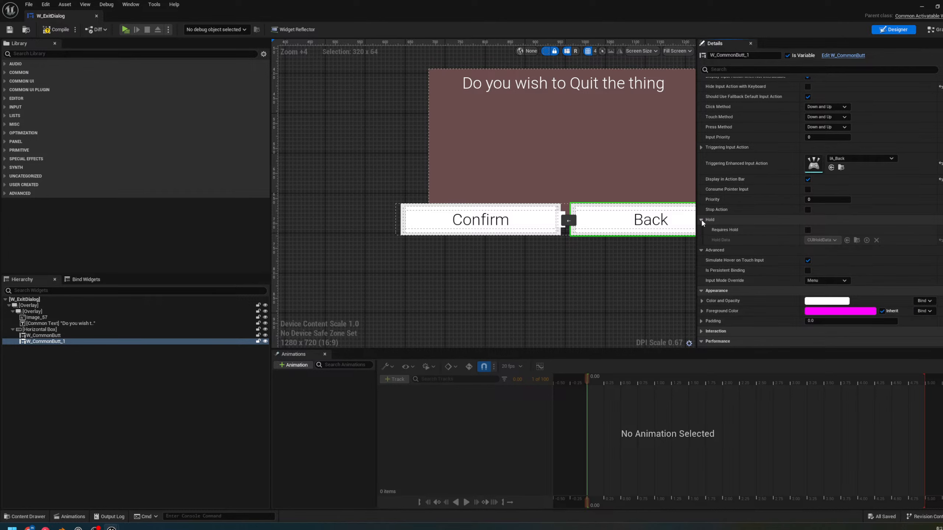
pyautogui.moveTo(653, 223); pyautogui.dragTo(595, 217, button='right')
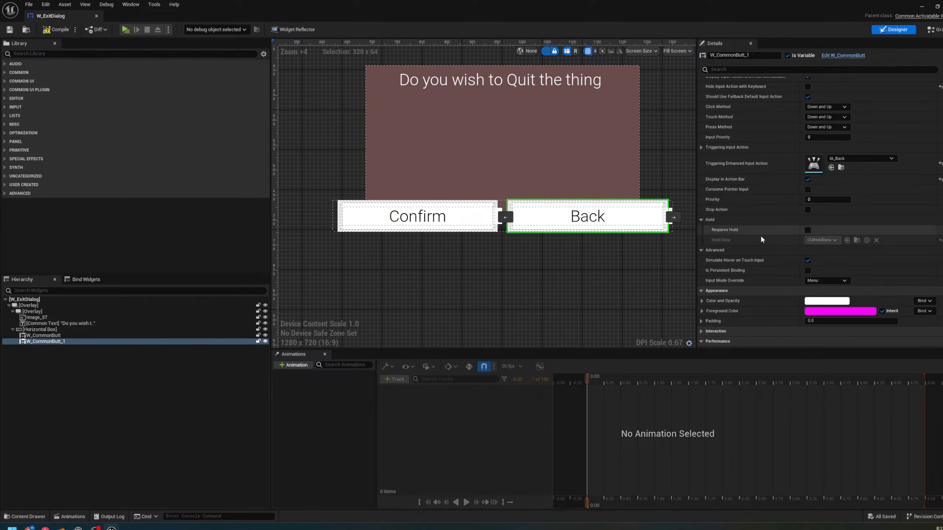
pyautogui.scroll(-5, 775, 259)
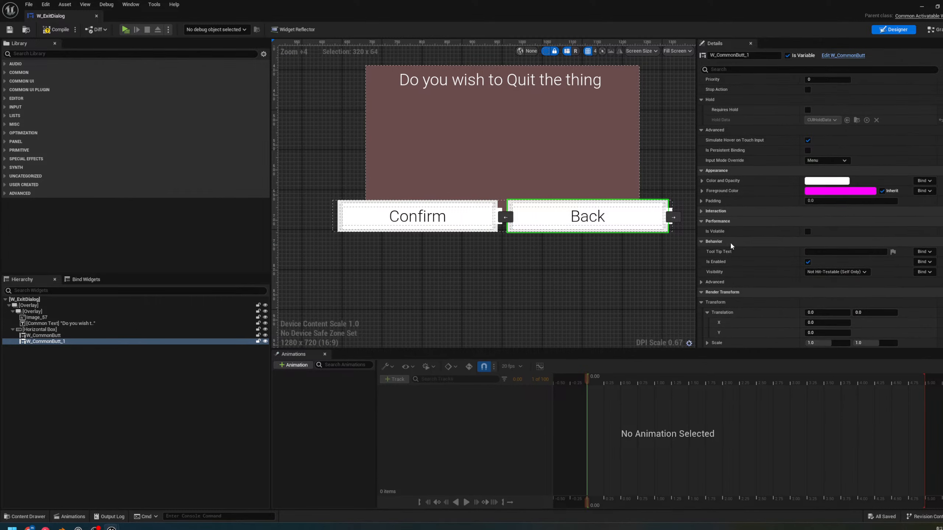
# Open the Back button's widget blueprint, W_CommonButt, for editing and move the W_ExitDialog window out of its way
pyautogui.scroll(-7, 729, 241)
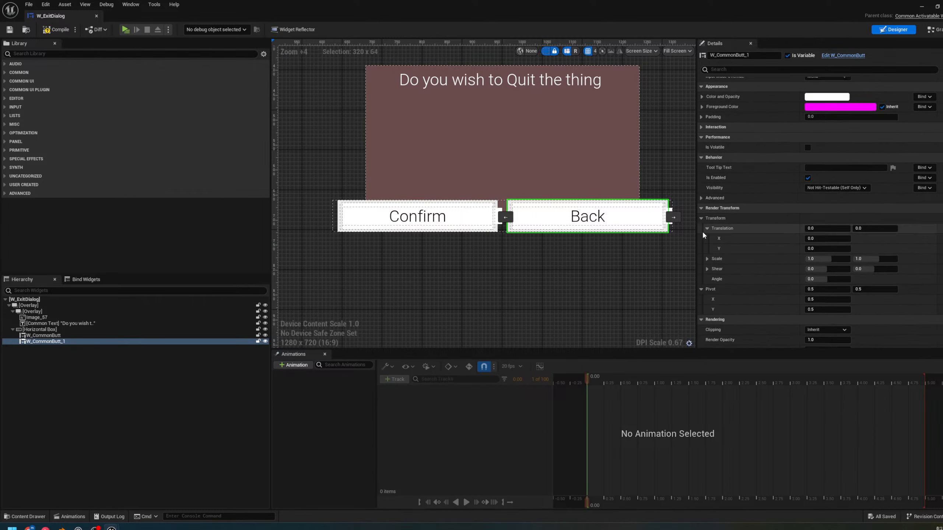
pyautogui.moveTo(634, 216); pyautogui.dragTo(631, 217, button='right')
pyautogui.rightClick(631, 218)
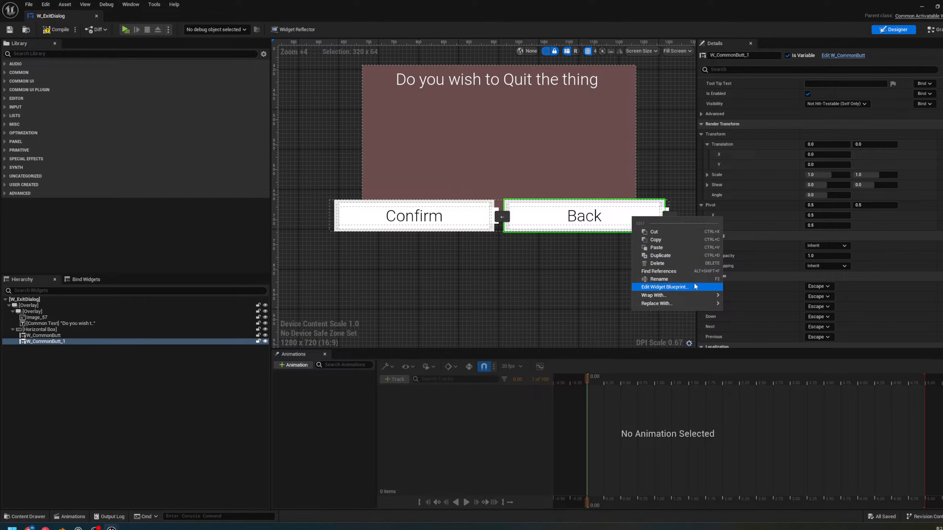
pyautogui.click(681, 286)
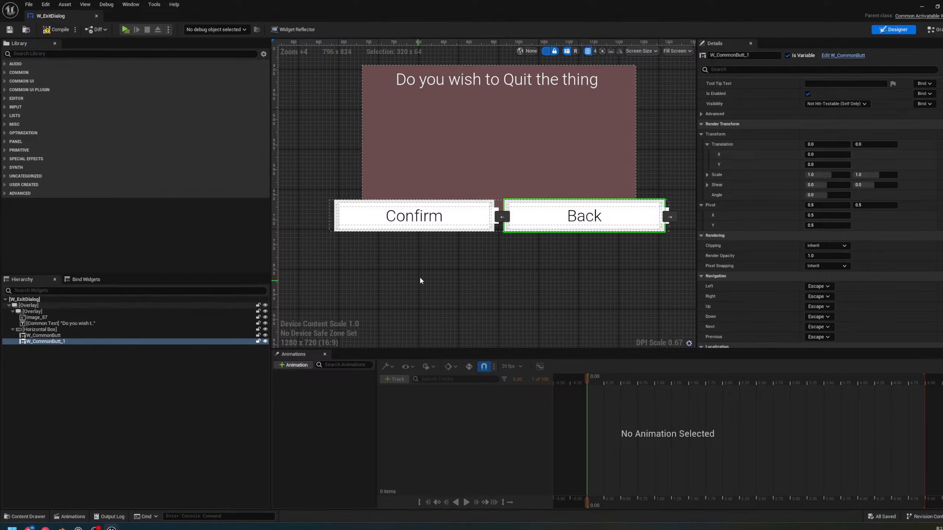
pyautogui.moveTo(441, 9); pyautogui.dragTo(687, 384)
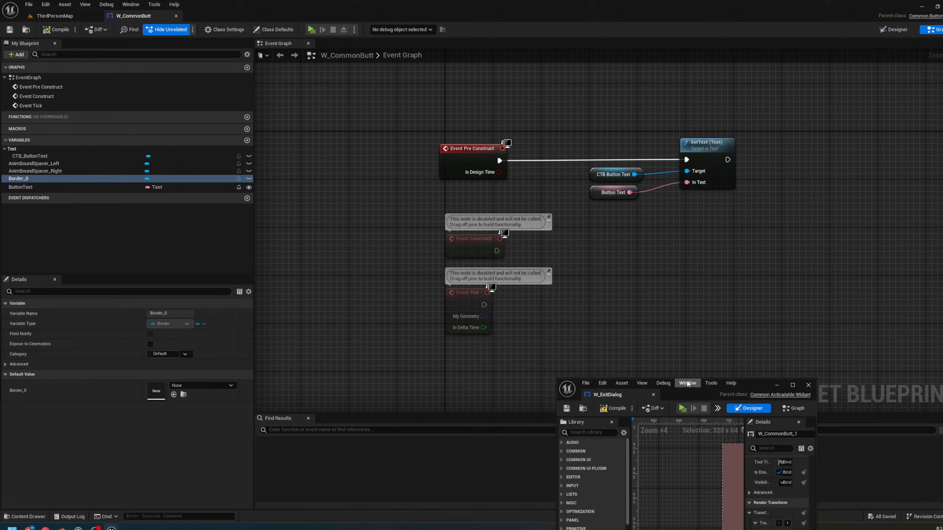
# Show W_CommonButt's class defaults and examine the settings from Style and Input through Accessibility and Navigation
pyautogui.click(286, 32)
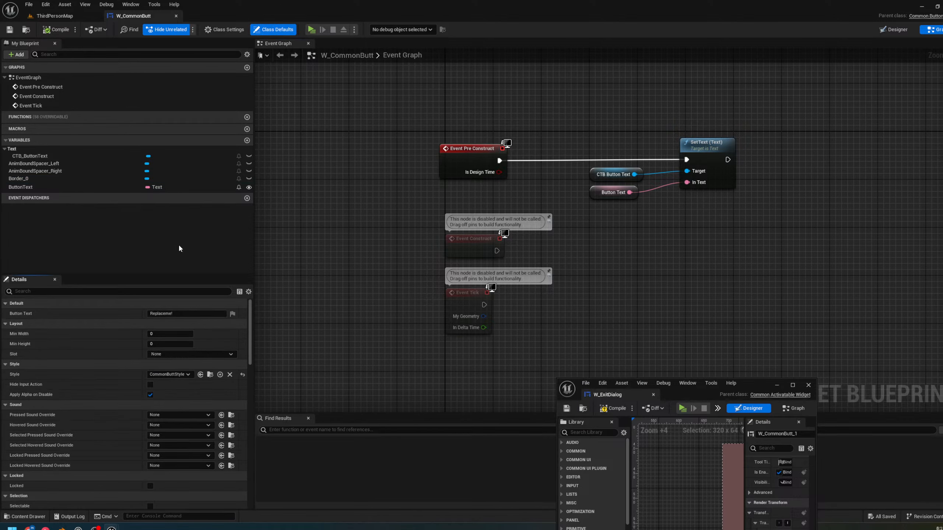
pyautogui.scroll(-10, 183, 359)
pyautogui.scroll(-3, 178, 384)
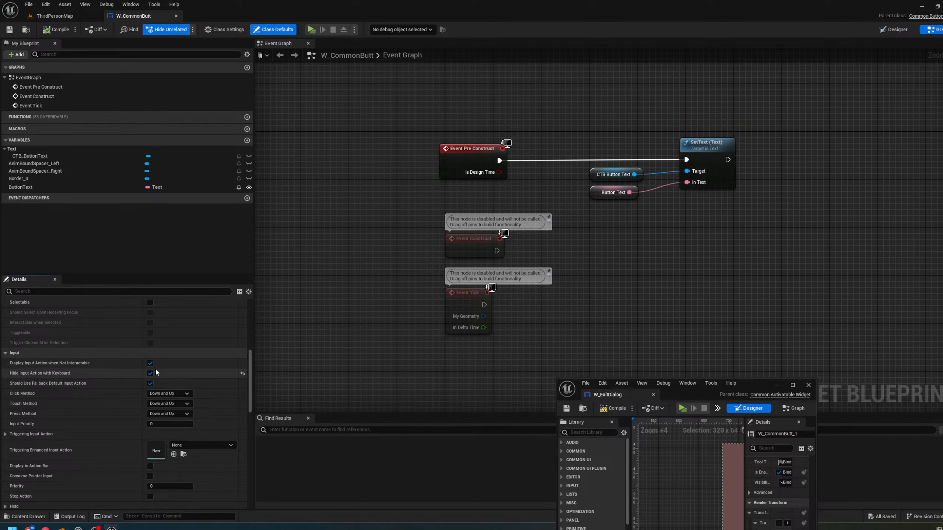
pyautogui.scroll(-4, 159, 371)
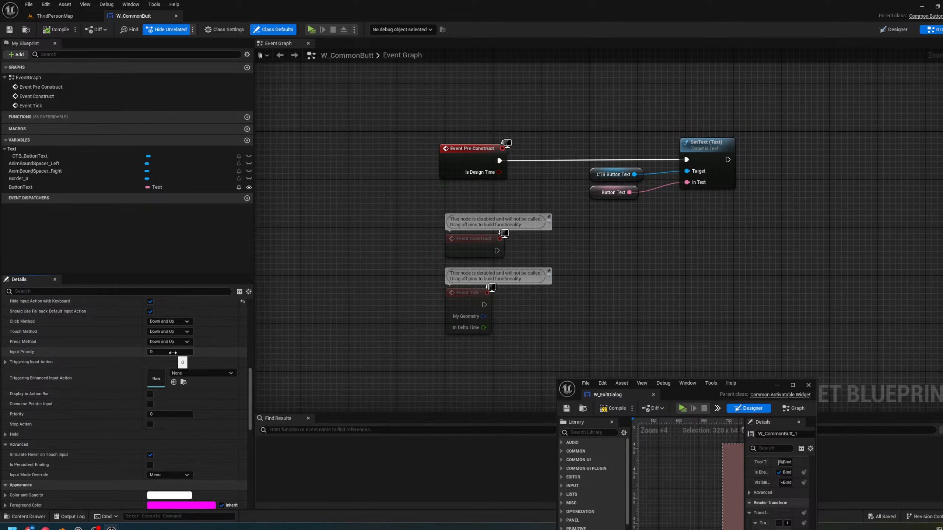
pyautogui.scroll(-6, 171, 354)
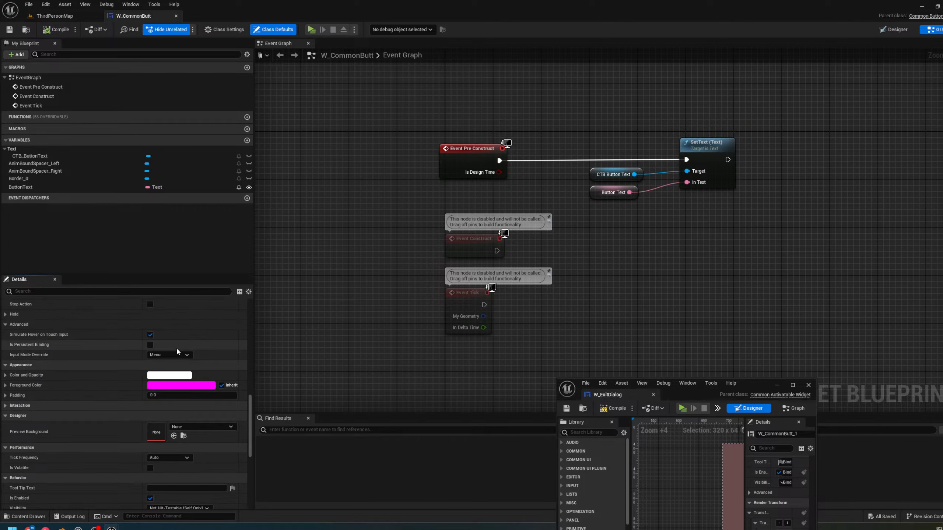
pyautogui.scroll(-4, 177, 352)
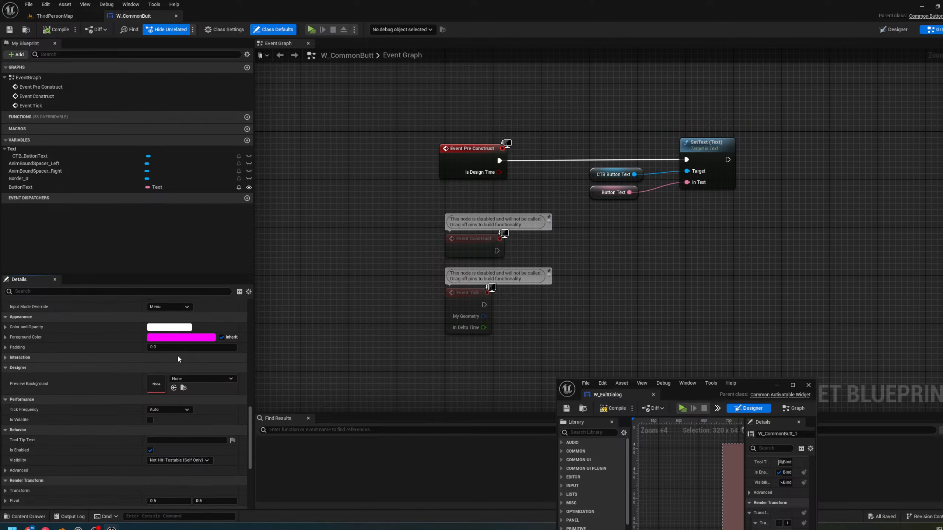
pyautogui.scroll(-6, 176, 359)
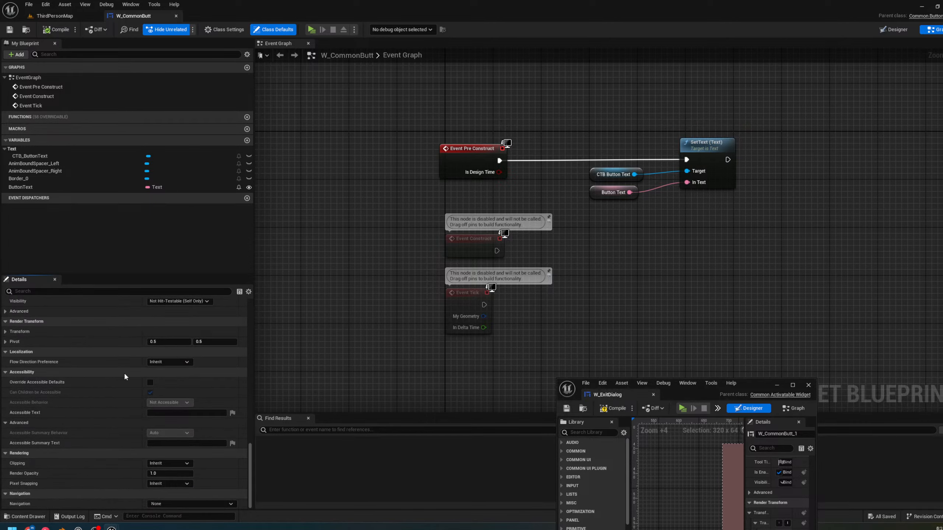
pyautogui.scroll(3, 127, 377)
pyautogui.scroll(4, 134, 386)
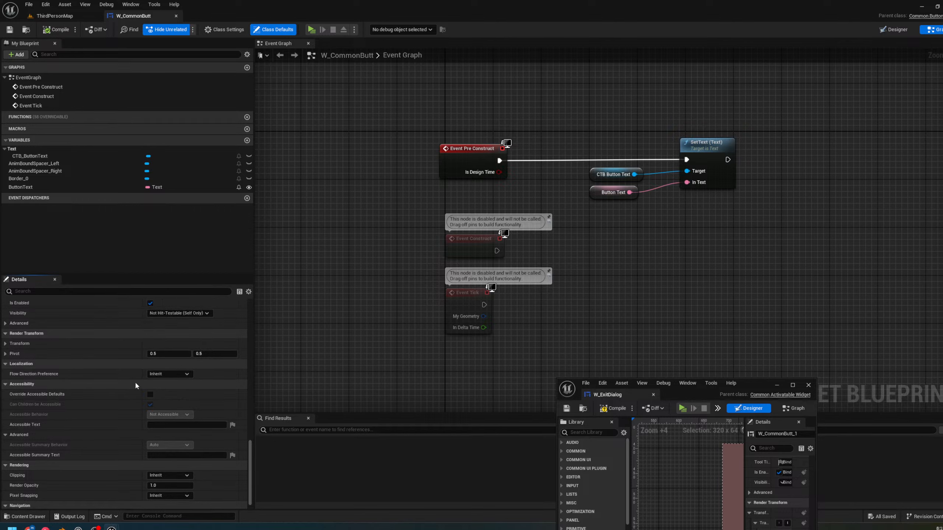
pyautogui.scroll(8, 130, 394)
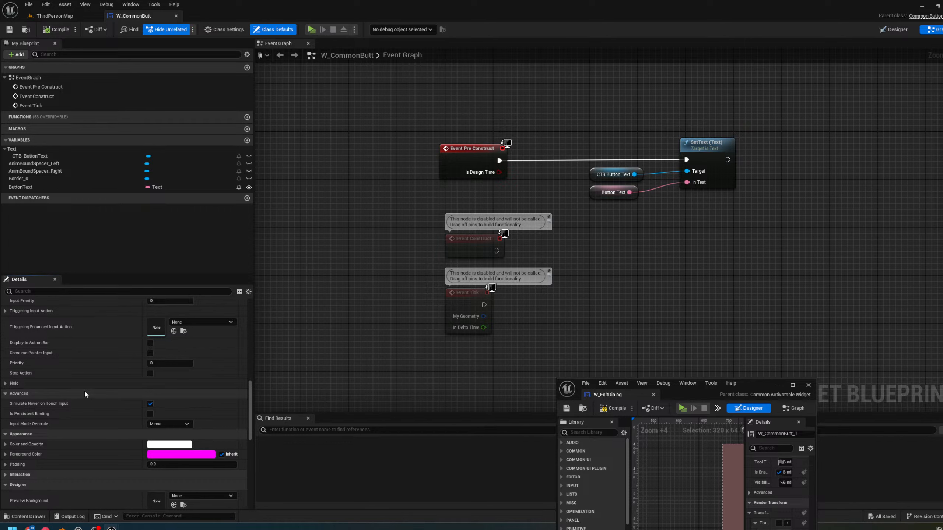
pyautogui.scroll(4, 84, 390)
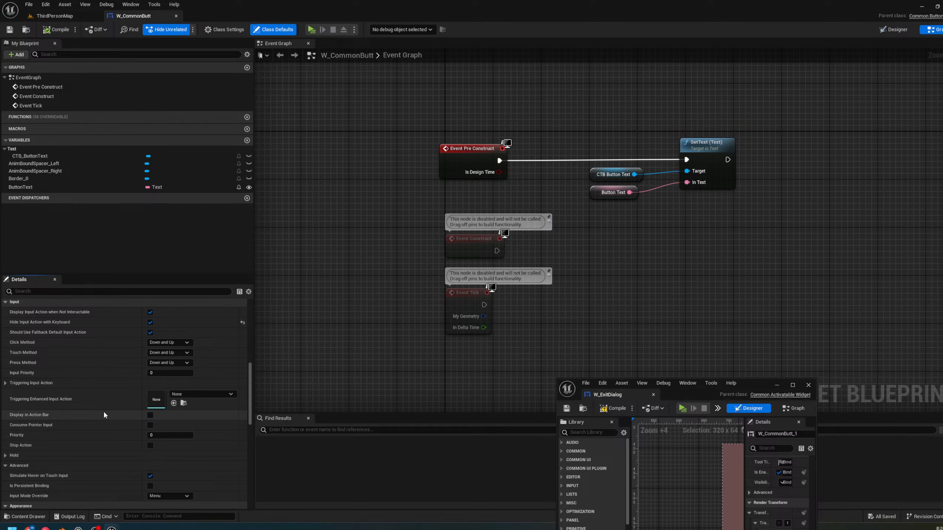
pyautogui.scroll(2, 104, 412)
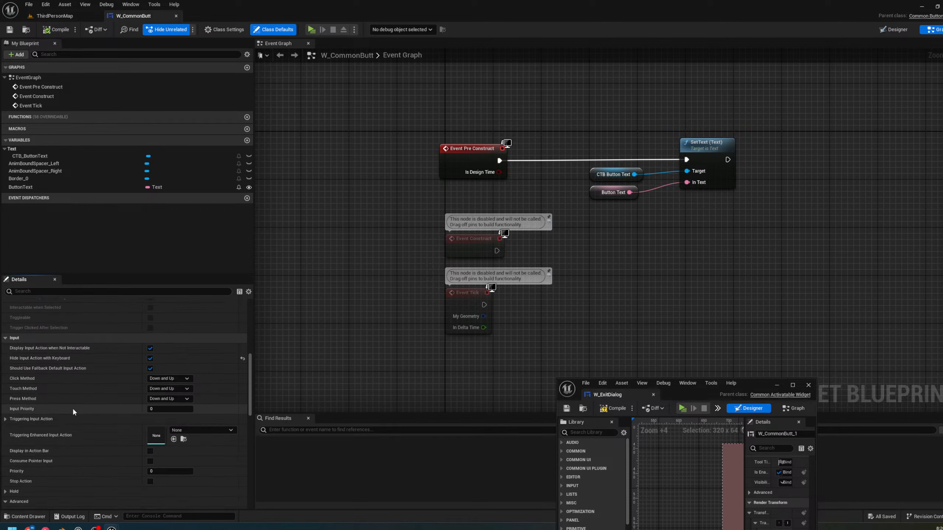
pyautogui.scroll(4, 139, 405)
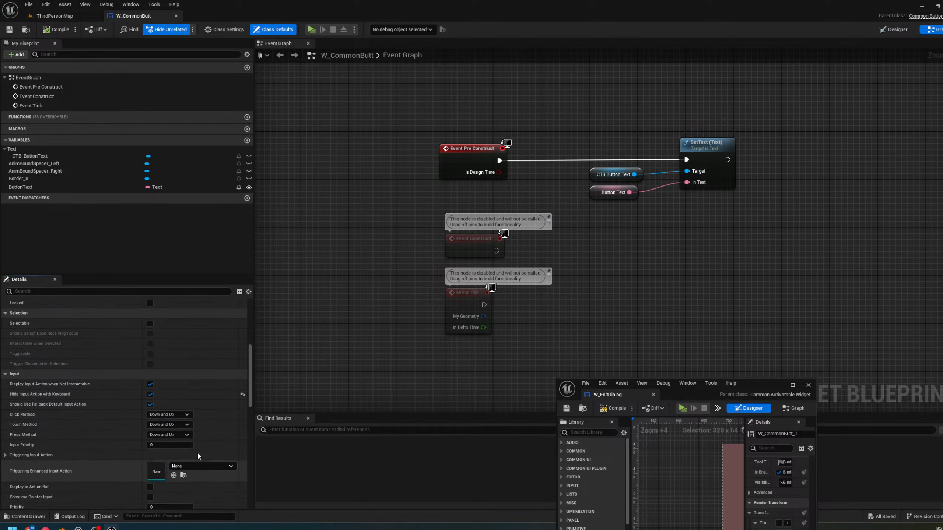
pyautogui.scroll(8, 137, 412)
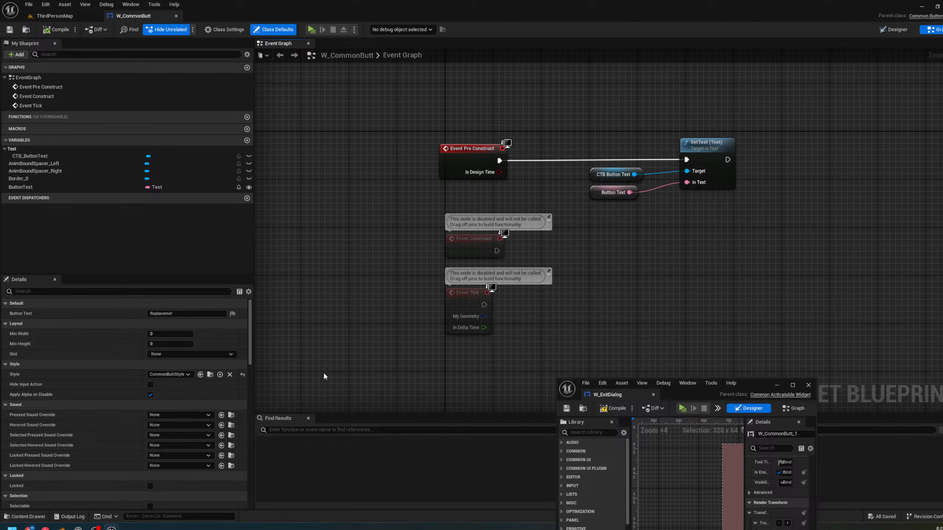
# Try VKInputActionDataTable as the Triggering Input Action data table in W_CommonButt's defaults, look through its row names and clear the table
pyautogui.scroll(-4, 324, 377)
pyautogui.scroll(-9, 191, 397)
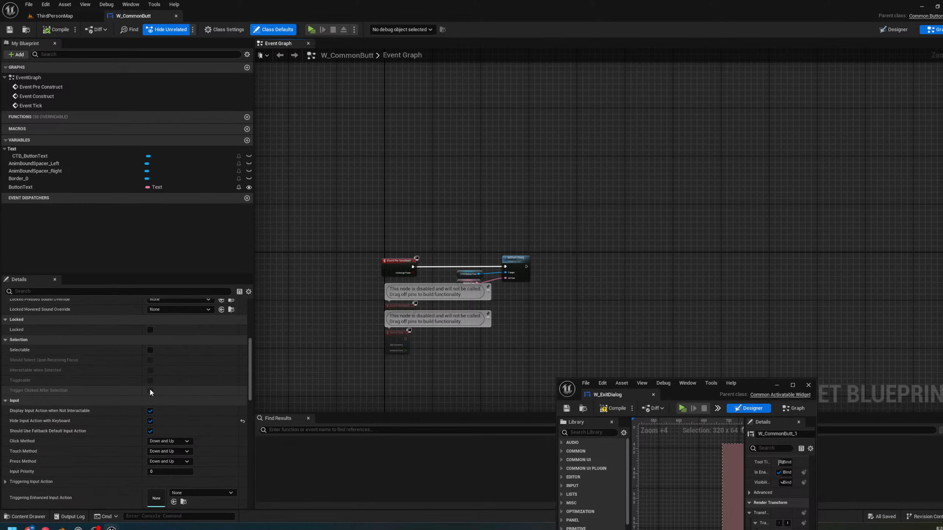
pyautogui.scroll(-8, 148, 389)
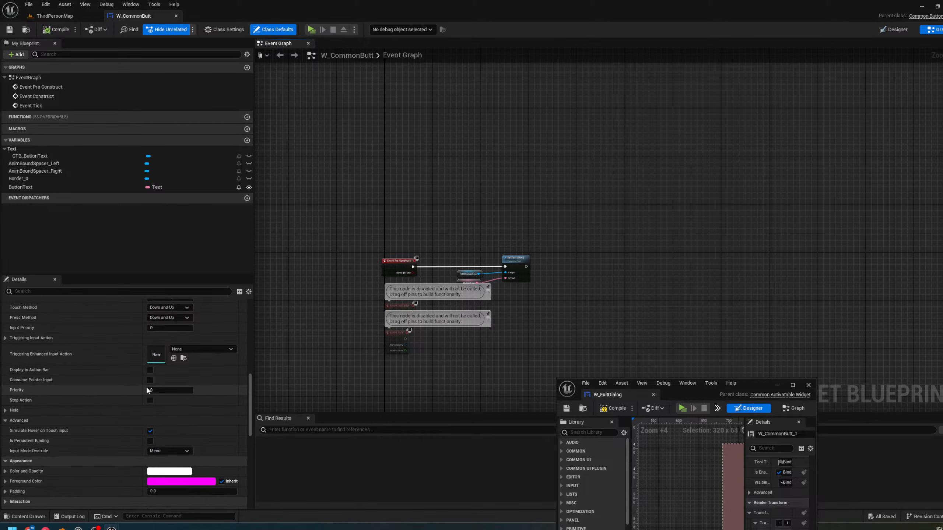
pyautogui.click(150, 338)
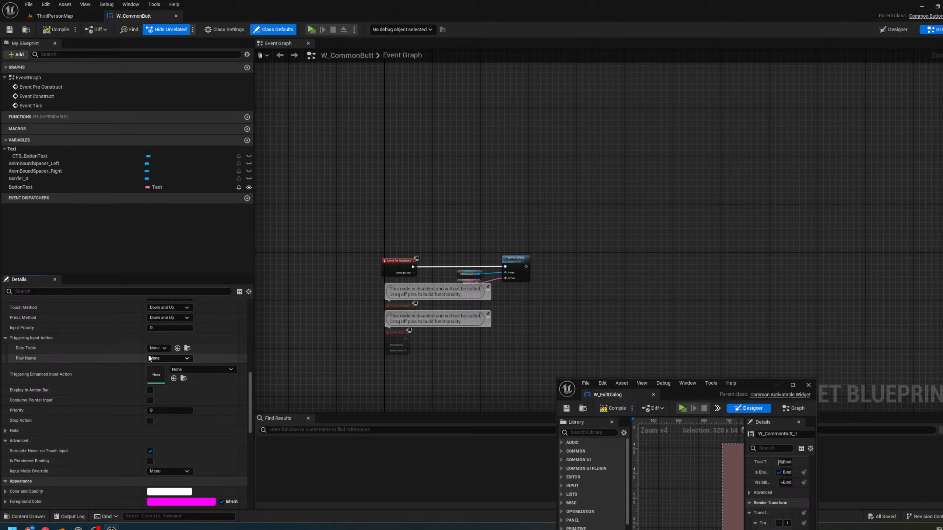
pyautogui.click(157, 349)
pyautogui.click(218, 387)
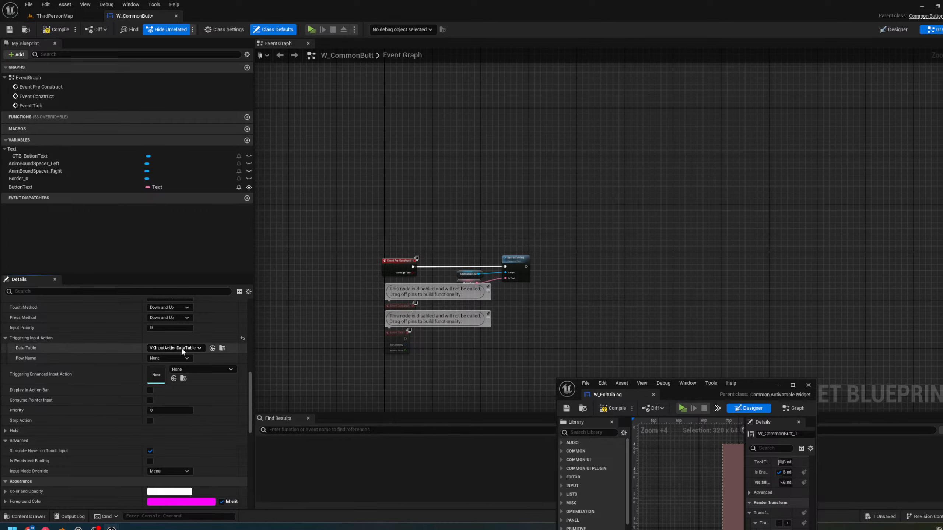
pyautogui.click(182, 349)
pyautogui.click(163, 357)
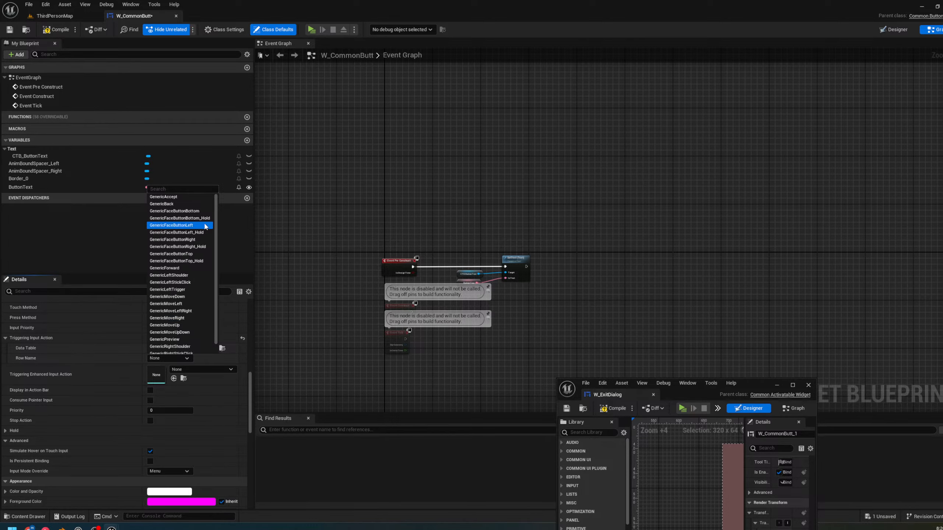
pyautogui.click(303, 267)
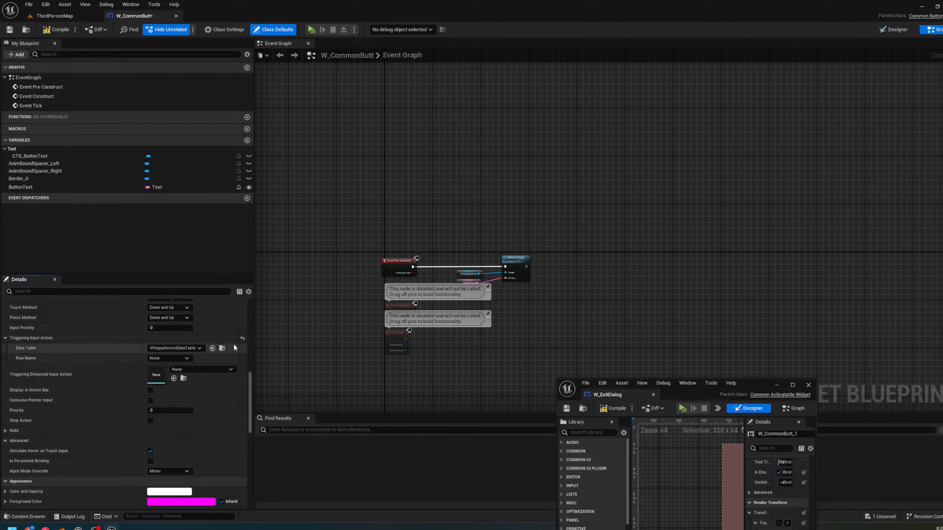
pyautogui.click(195, 350)
pyautogui.click(167, 391)
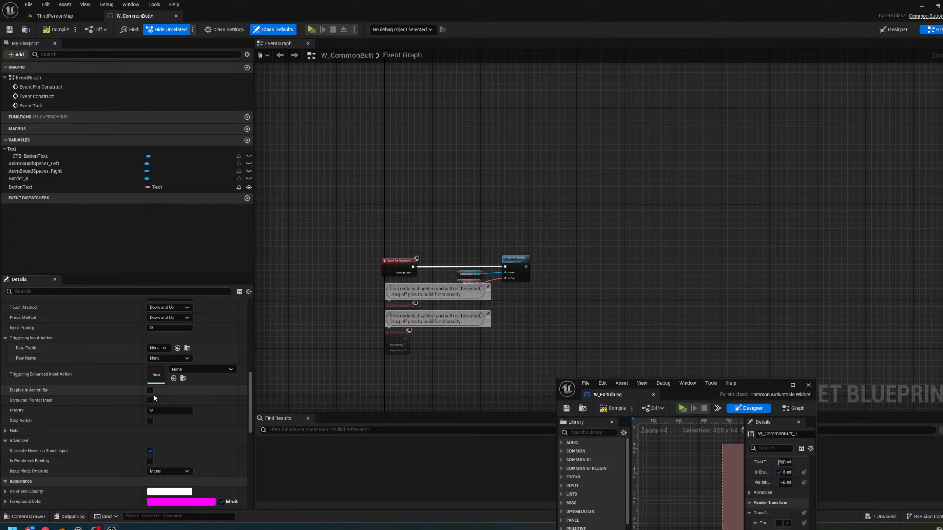
# Set the Priority in W_CommonButt's input defaults to 1 and compile the blueprint
pyautogui.scroll(-4, 156, 397)
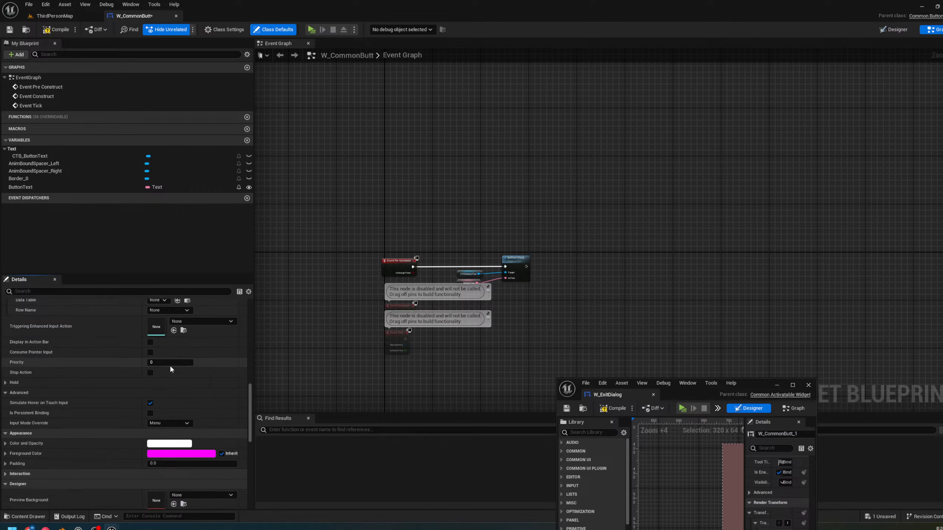
pyautogui.write('1')
pyautogui.click(53, 32)
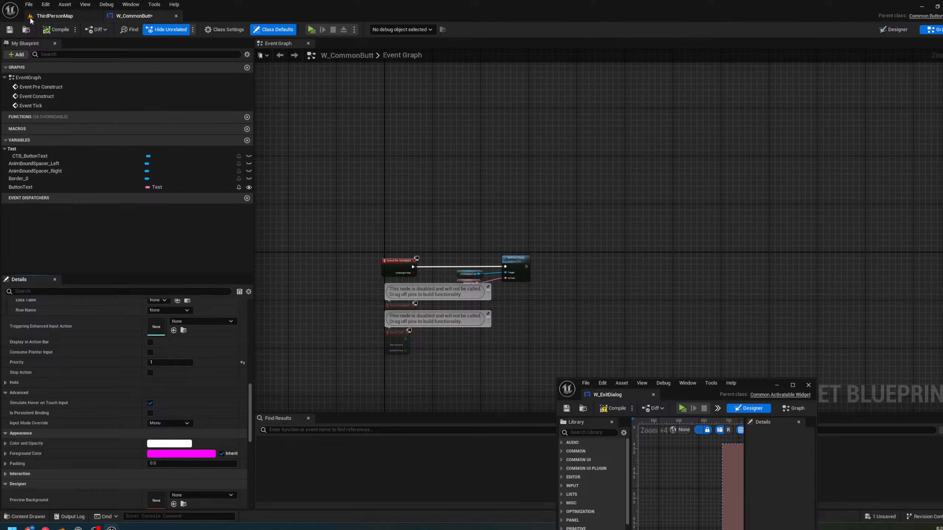
# Play ThirdPersonMap from a floor spot, bring up the exit dialog with Leave, and stop the session
pyautogui.click(45, 16)
pyautogui.rightClick(297, 350)
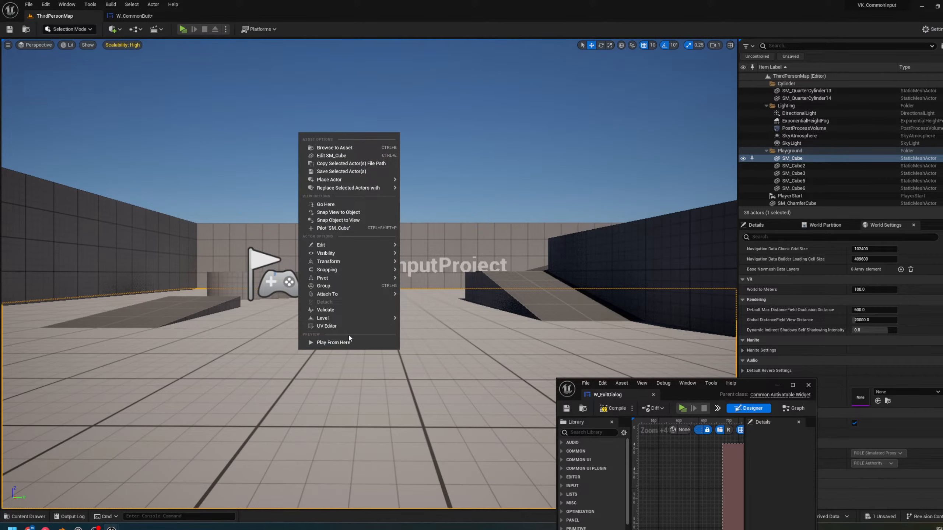
pyautogui.press('Escape')
pyautogui.moveTo(353, 338); pyautogui.dragTo(351, 337, button='right')
pyautogui.rightClick(353, 338)
pyautogui.click(363, 331)
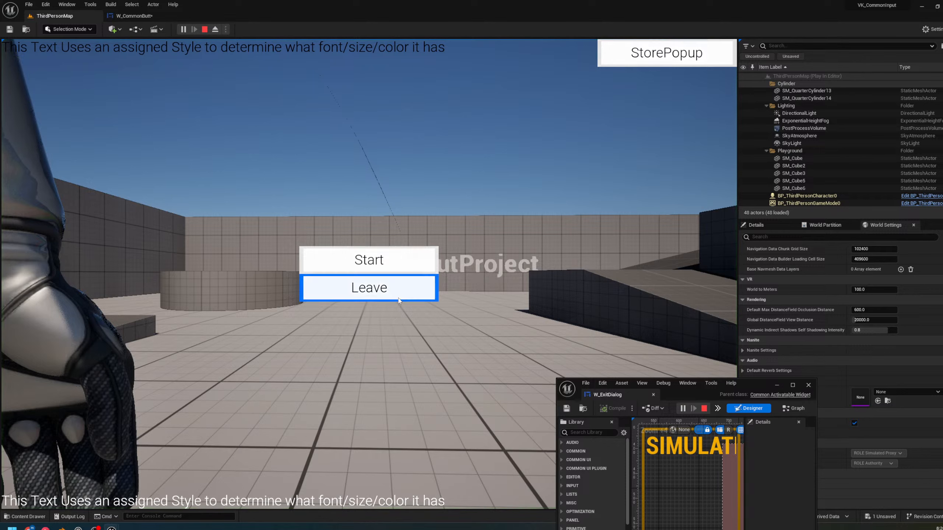
pyautogui.click(405, 284)
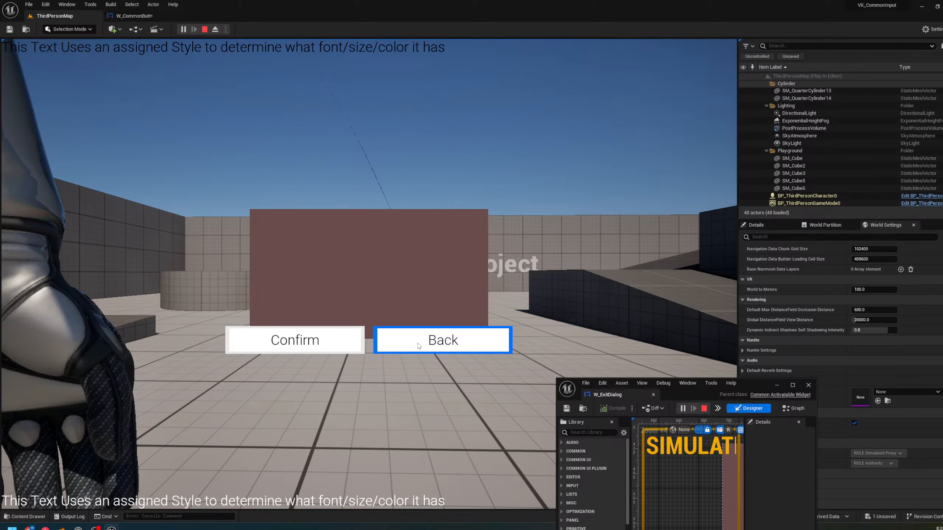
pyautogui.click(704, 408)
# Maximize W_ExitDialog and add an On Button Base Clicked event for the Back button in its event graph
pyautogui.doubleClick(748, 382)
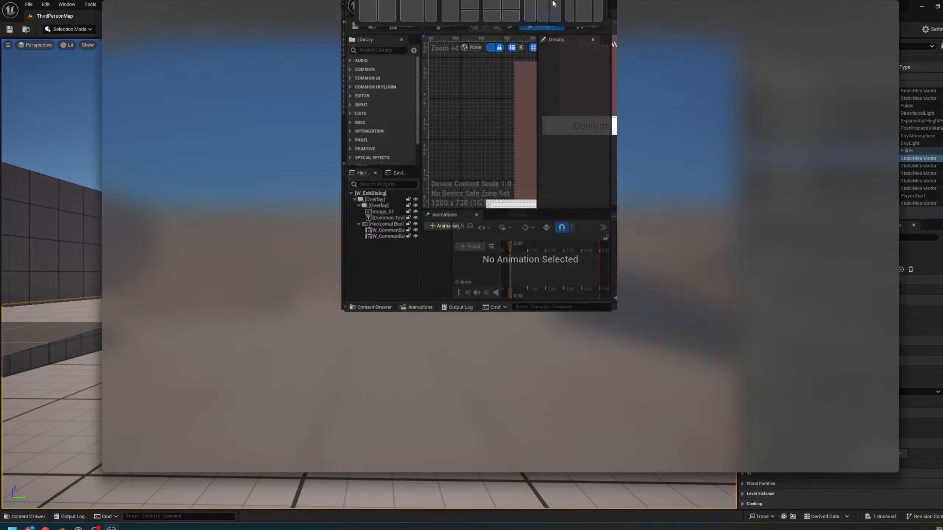
pyautogui.click(642, 212)
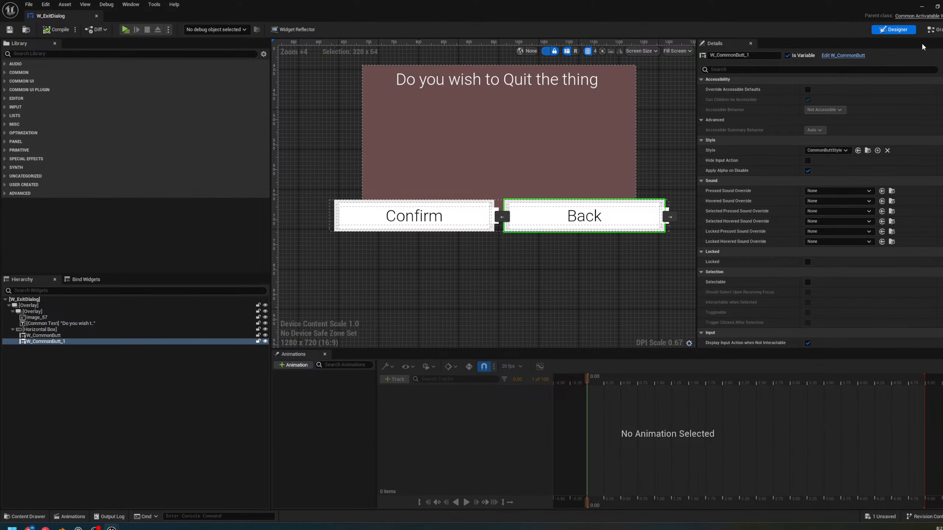
pyautogui.click(934, 31)
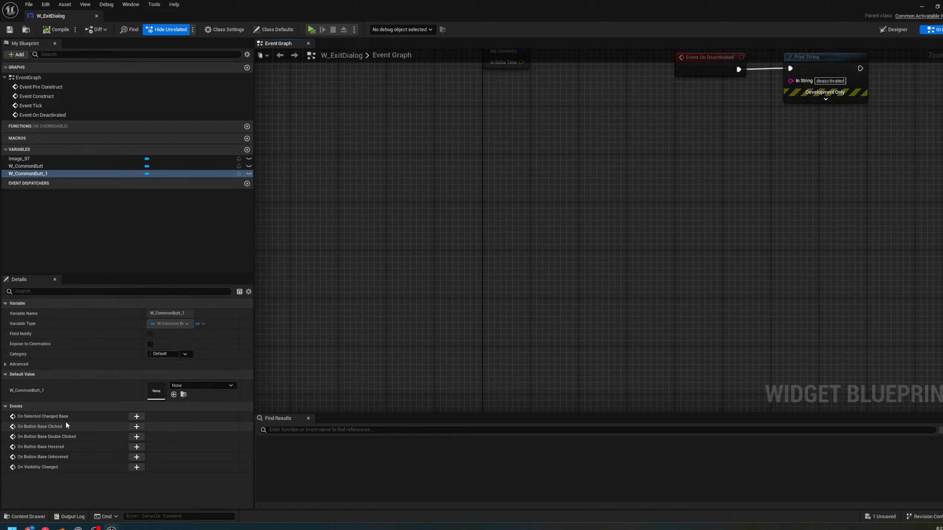
pyautogui.click(137, 426)
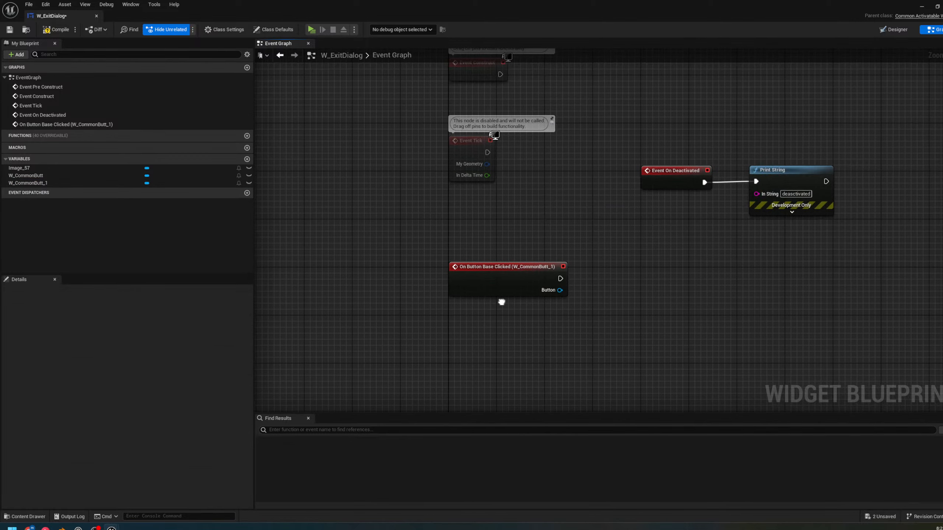
pyautogui.rightClick(653, 321)
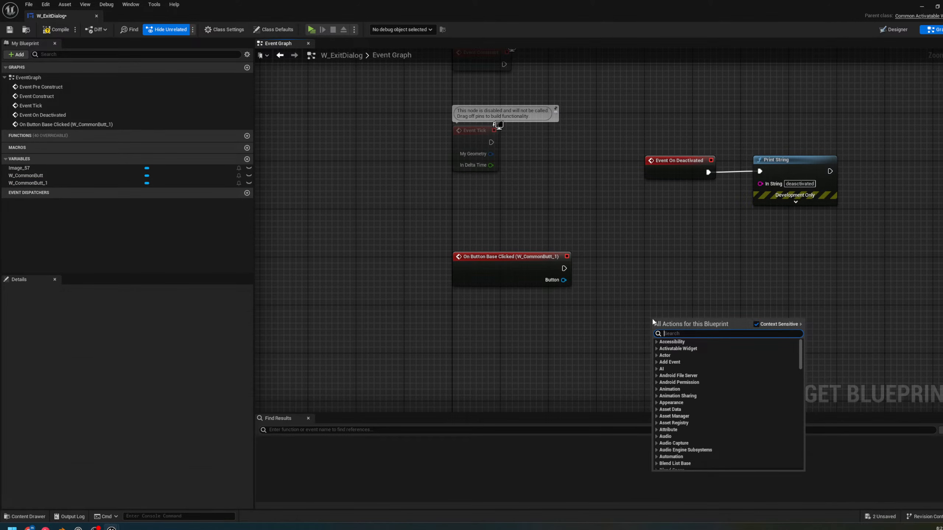
pyautogui.write('handle')
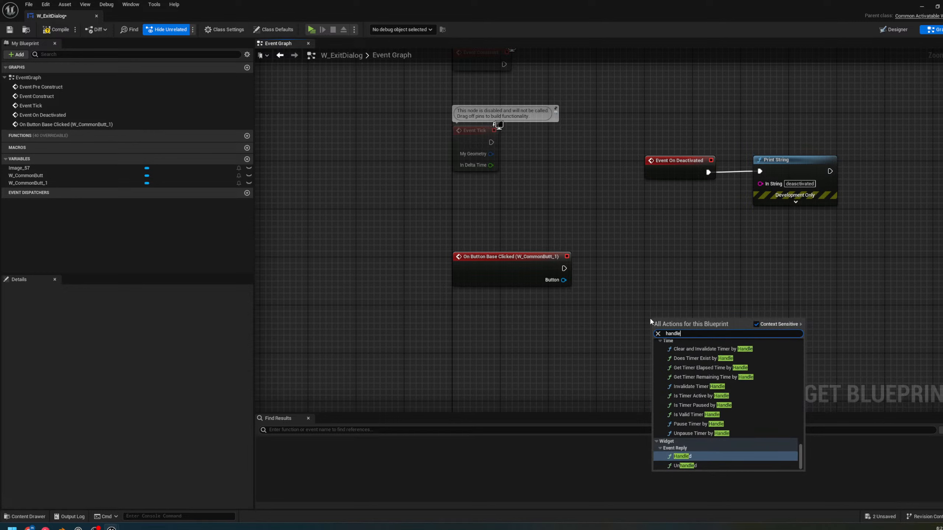
pyautogui.scroll(3, 701, 394)
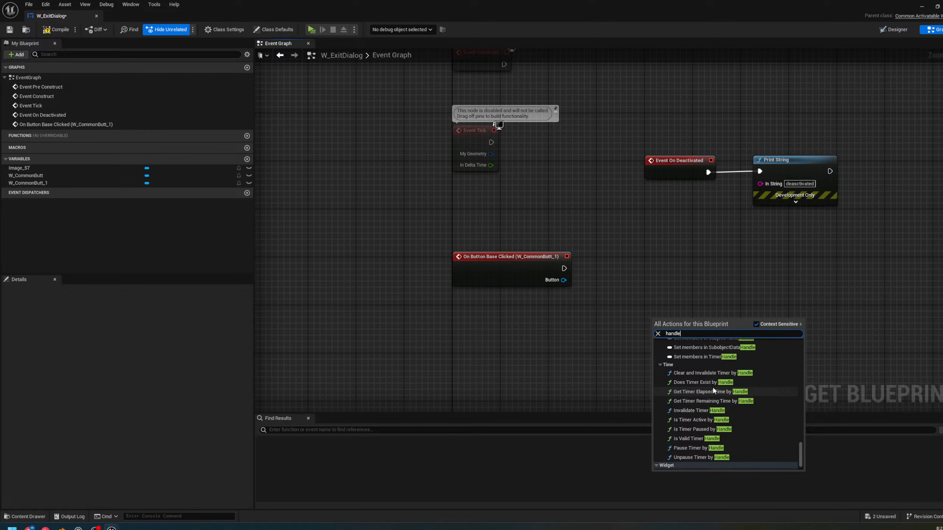
pyautogui.click(591, 313)
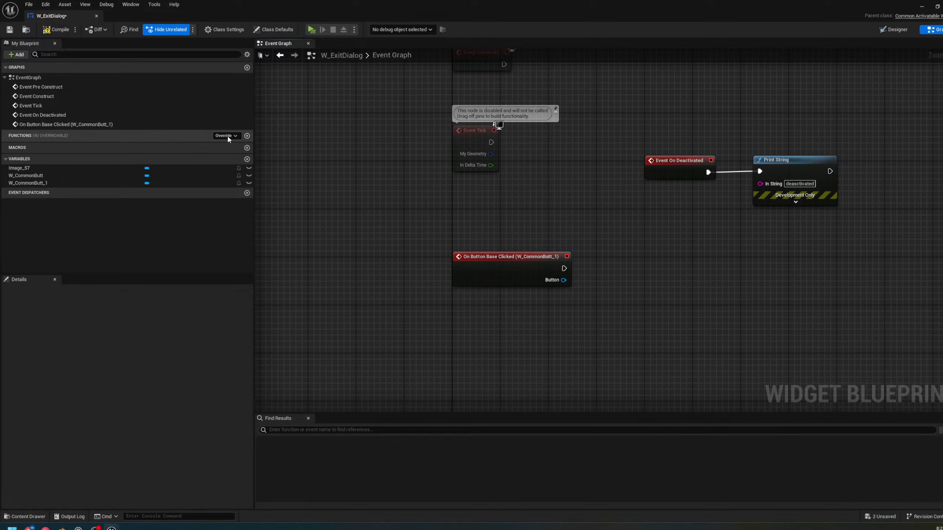
# Override the On Handle Back Action function in W_ExitDialog and look over its graph
pyautogui.click(226, 136)
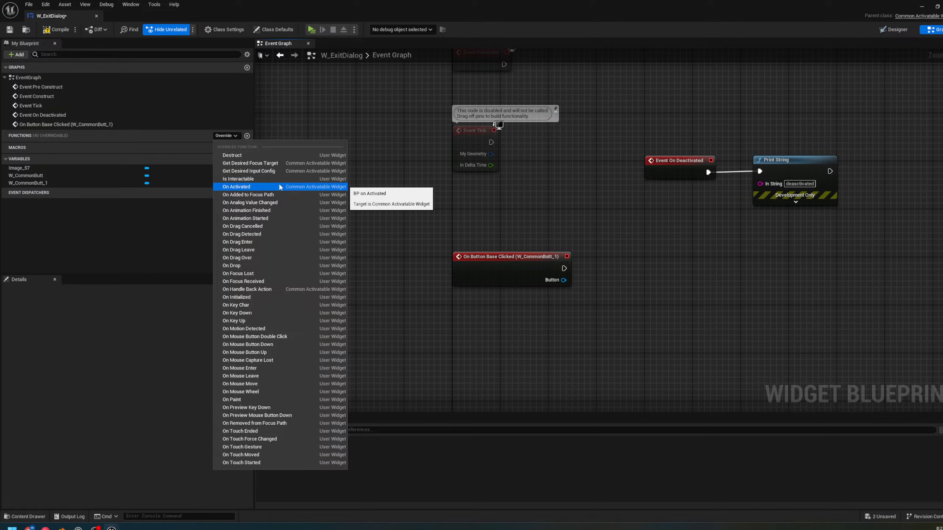
pyautogui.click(268, 289)
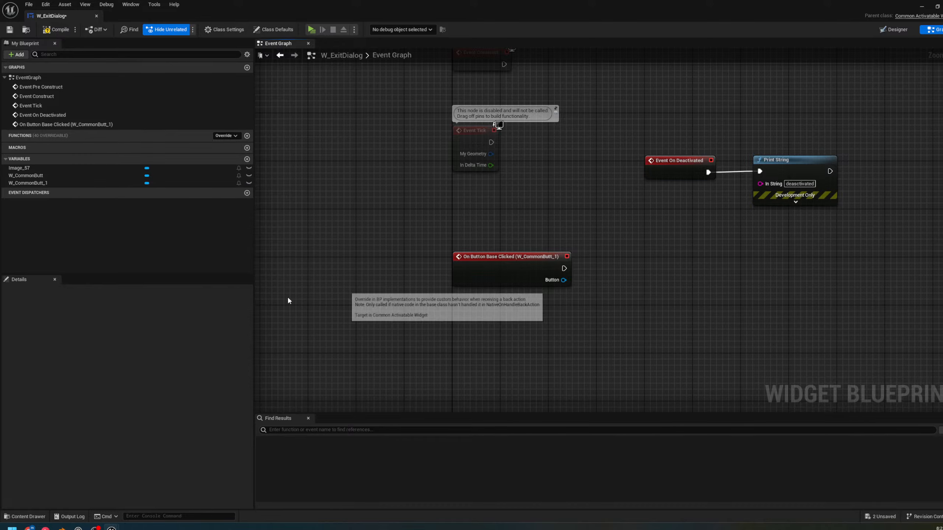
pyautogui.moveTo(687, 293); pyautogui.dragTo(462, 312, button='right')
pyautogui.moveTo(473, 198); pyautogui.dragTo(592, 384)
pyautogui.moveTo(467, 262); pyautogui.dragTo(677, 262)
pyautogui.click(434, 218)
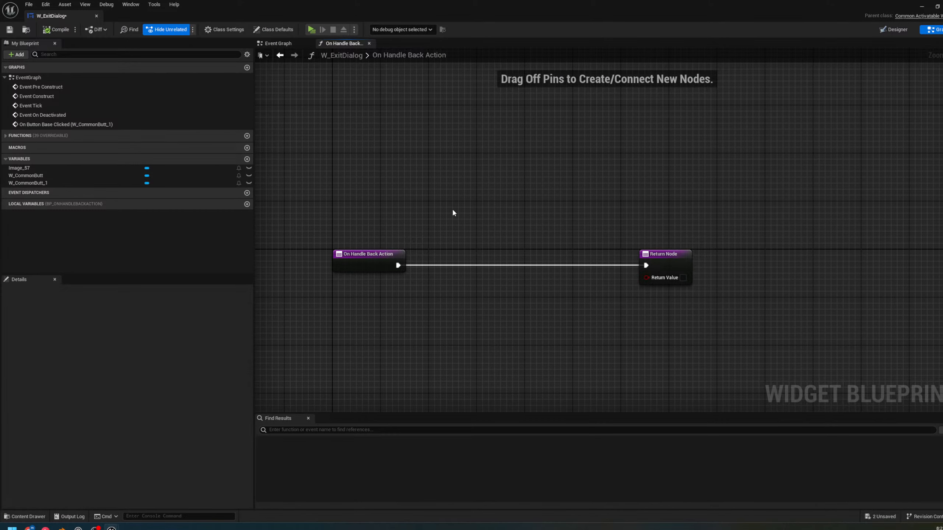
# Return to the BP_OnHandleBackAction function among W_ExitDialog's functions and remove it from the blueprint
pyautogui.click(66, 125)
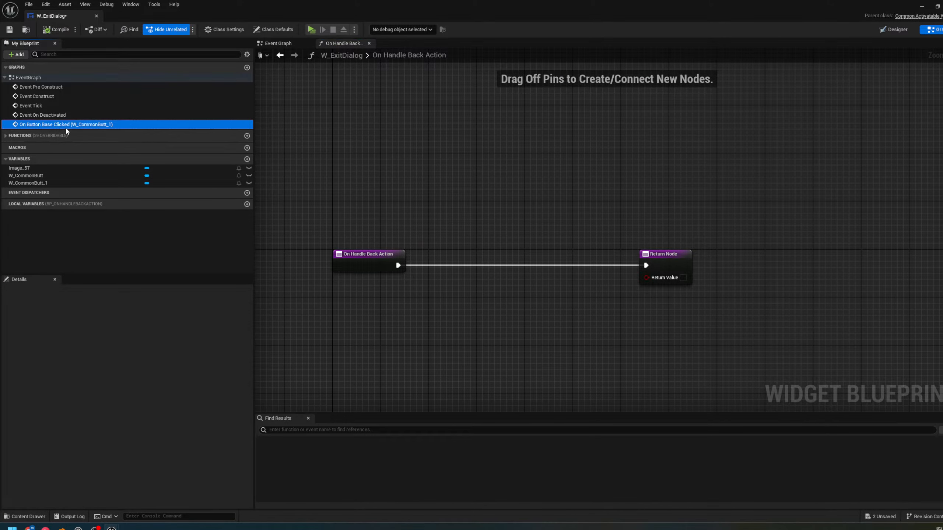
pyautogui.doubleClick(100, 125)
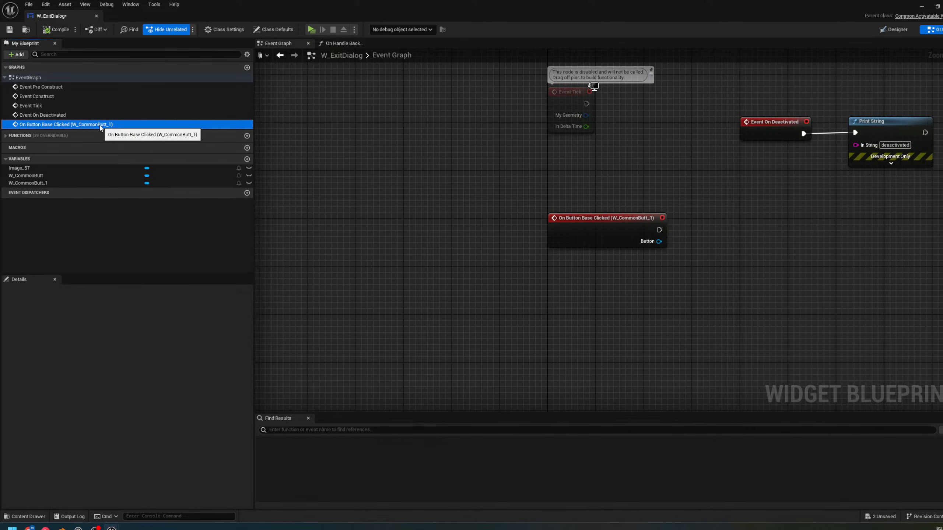
pyautogui.click(37, 135)
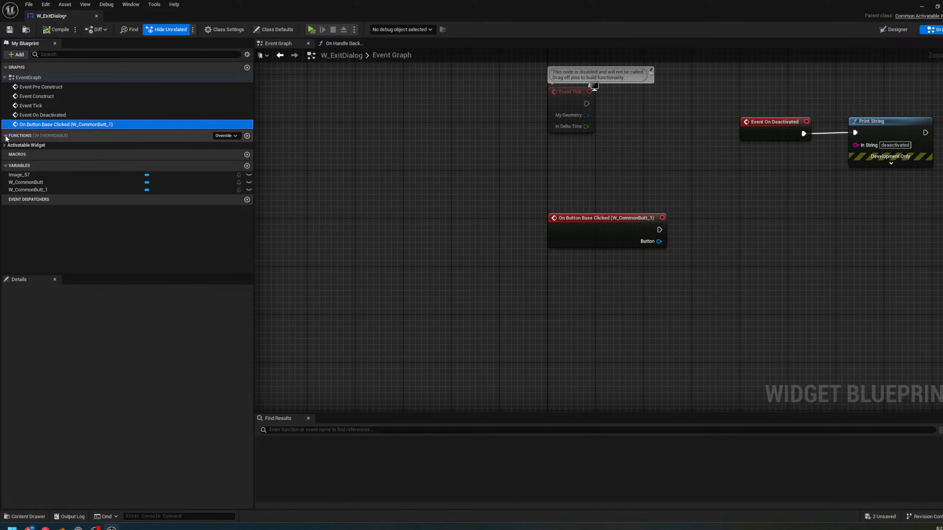
pyautogui.click(52, 146)
pyautogui.doubleClick(33, 154)
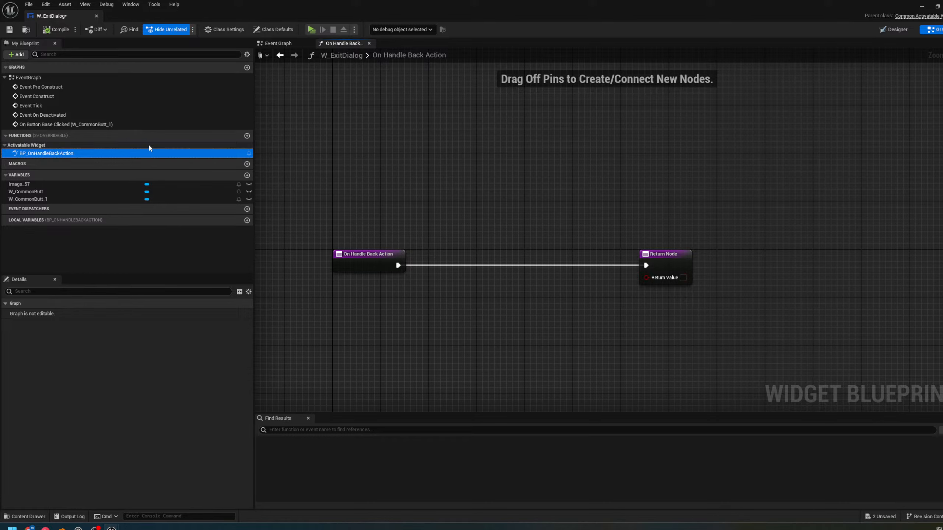
pyautogui.rightClick(172, 152)
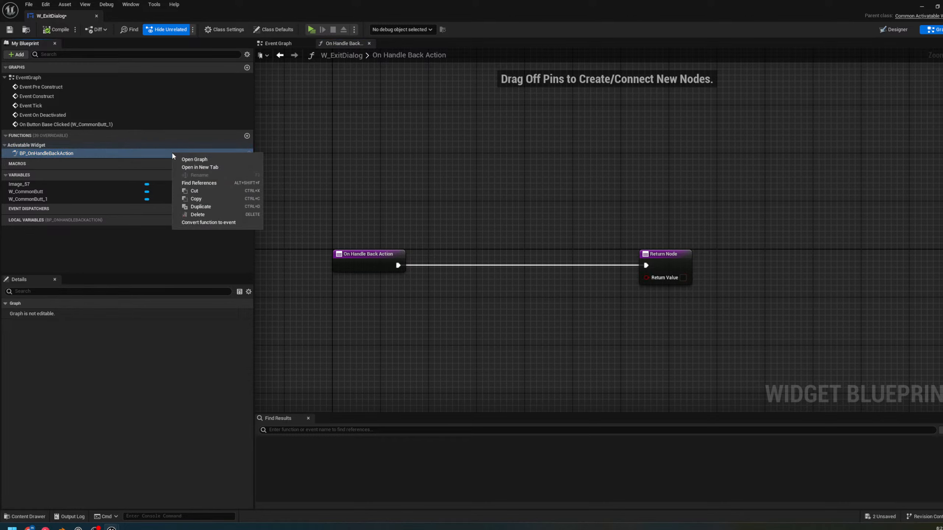
pyautogui.click(200, 222)
# Set the Back button's Input Priority to 1 in the W_ExitDialog designer, check the Confirm button's input settings and compile
pyautogui.moveTo(516, 2); pyautogui.dragTo(579, 160)
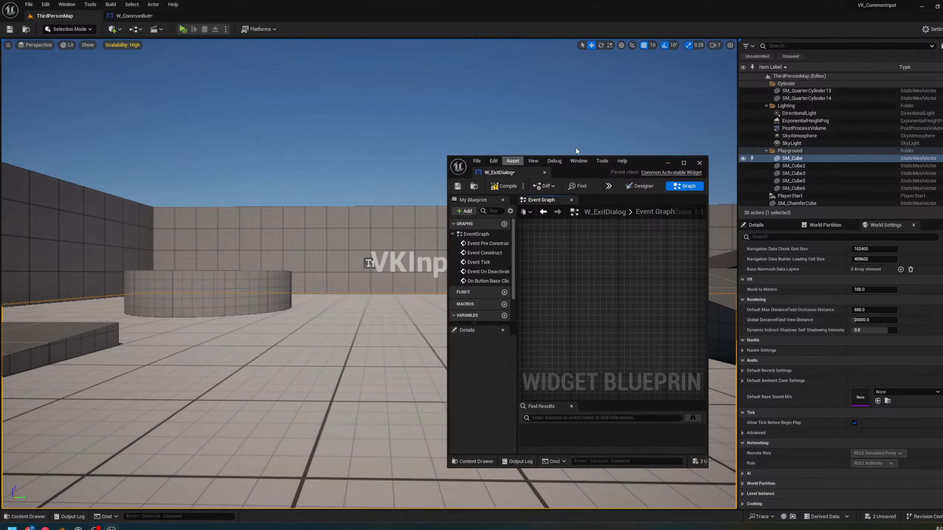
pyautogui.moveTo(646, 164); pyautogui.dragTo(541, 2)
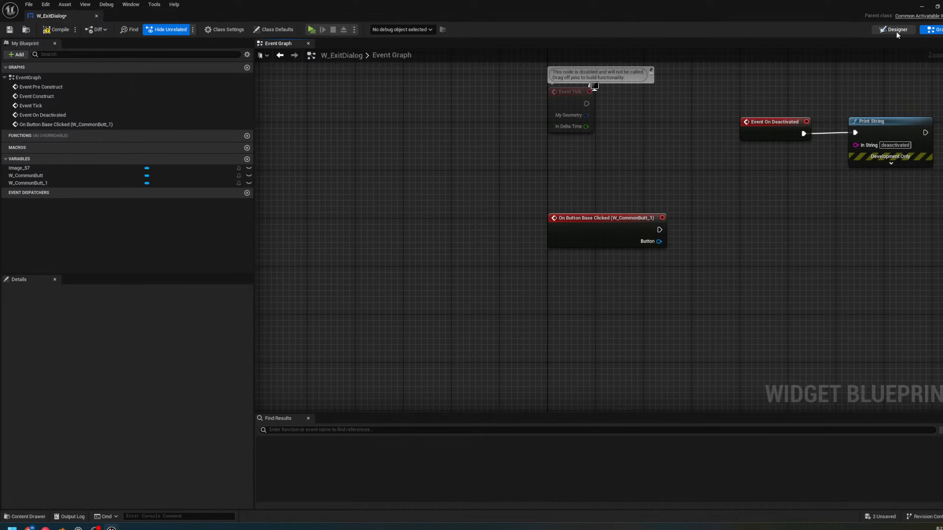
pyautogui.click(896, 31)
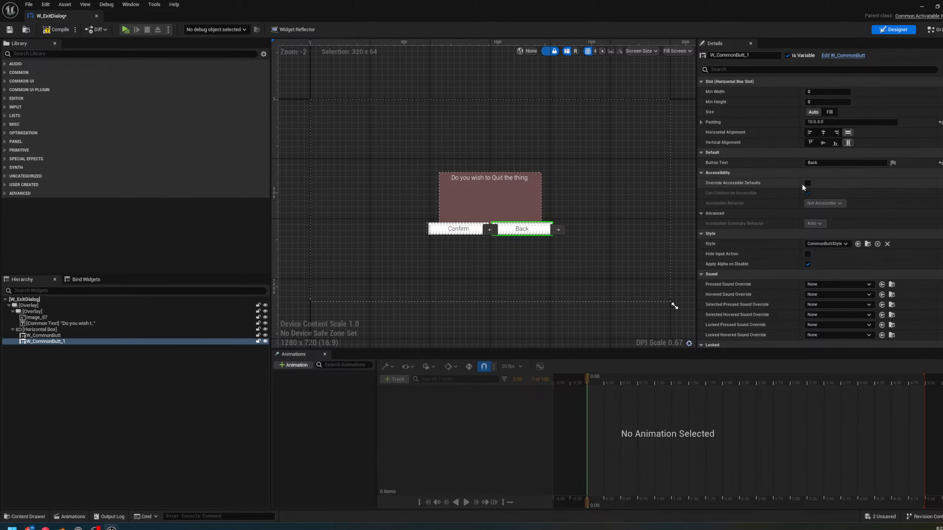
pyautogui.scroll(-10, 801, 183)
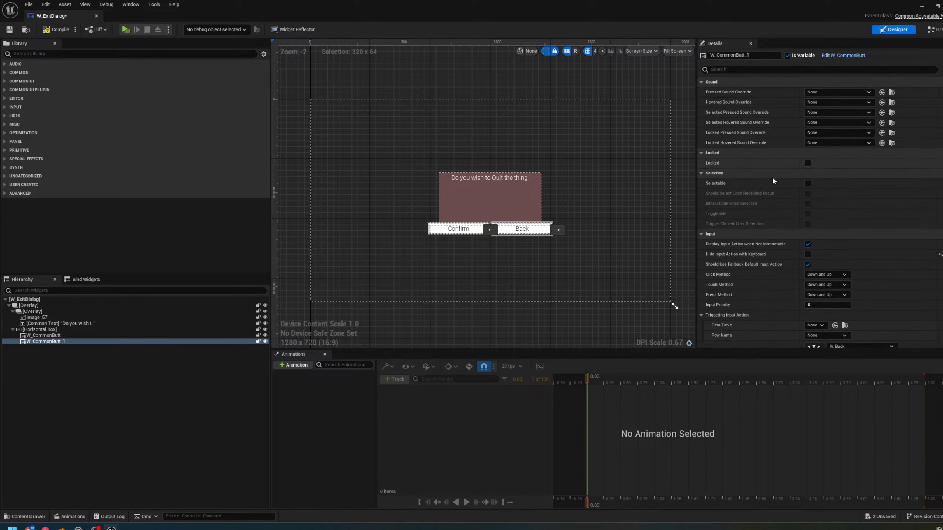
pyautogui.scroll(-4, 771, 181)
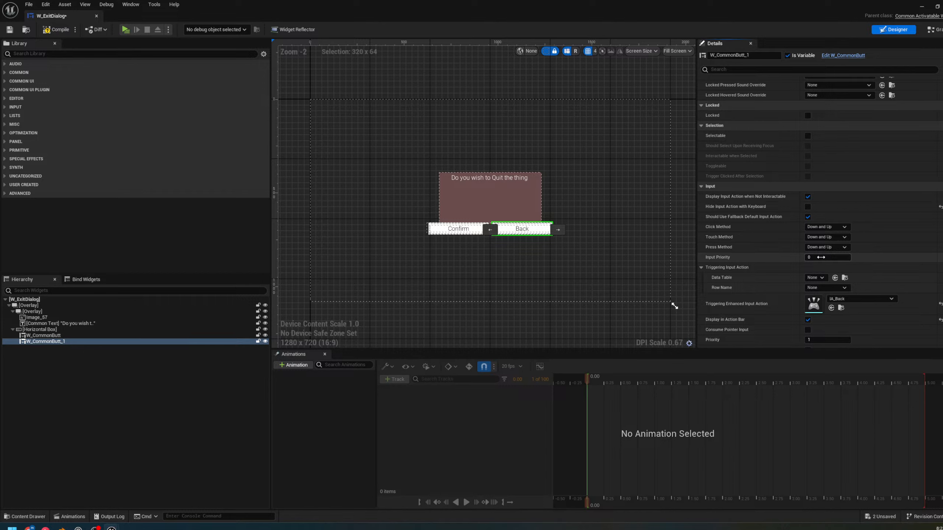
pyautogui.click(820, 257)
pyautogui.write('1')
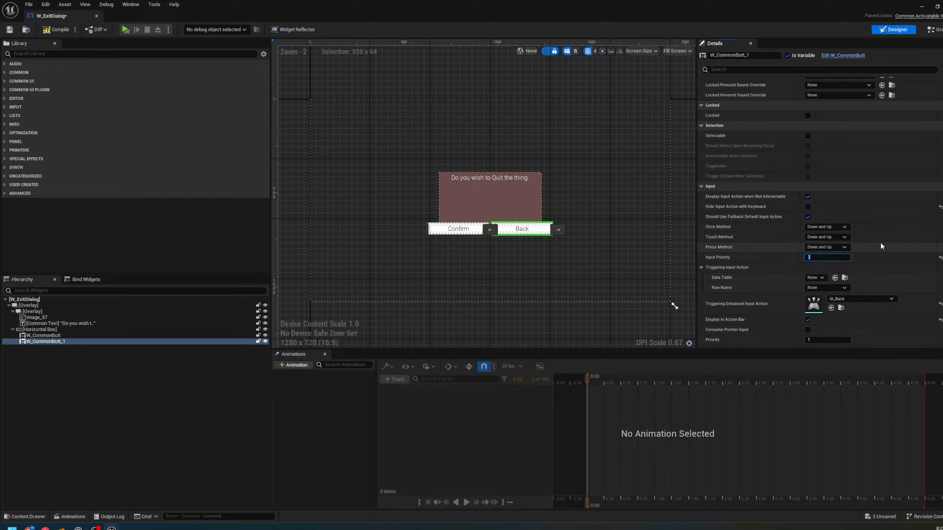
pyautogui.click(467, 229)
pyautogui.click(467, 229)
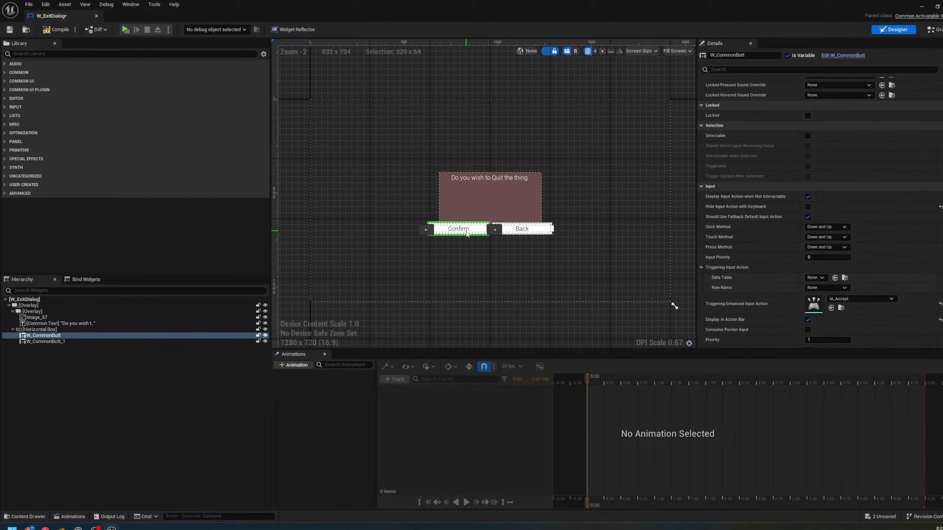
pyautogui.click(55, 30)
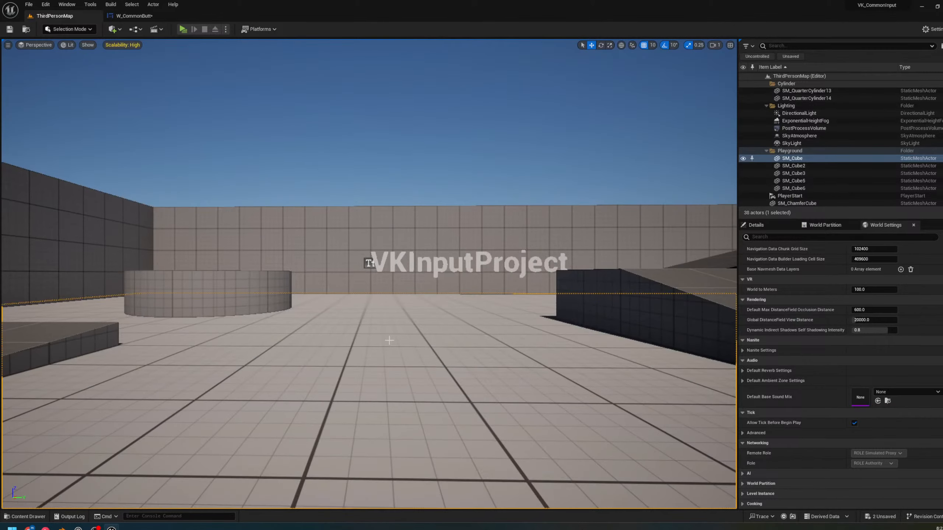
# Play the level from the floor, open the exit dialog to test its buttons, and end the session
pyautogui.rightClick(387, 125)
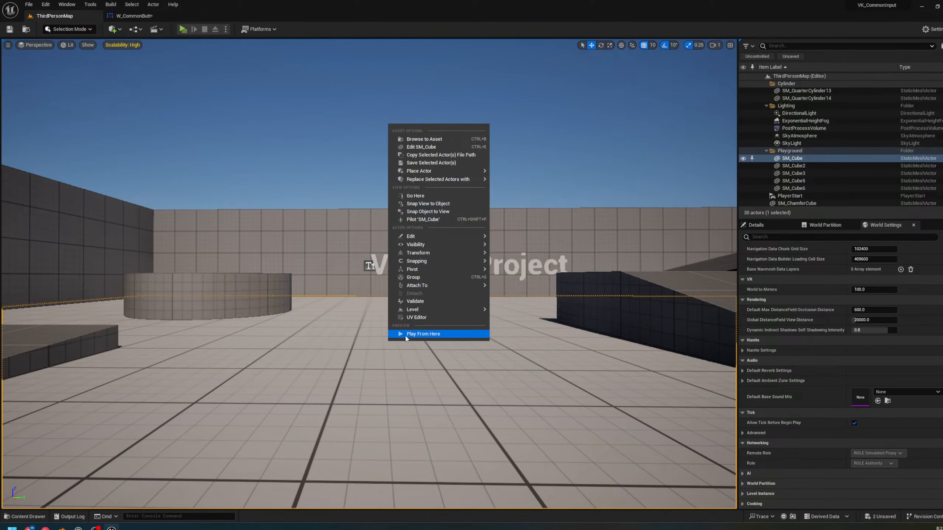
pyautogui.click(427, 337)
pyautogui.click(410, 296)
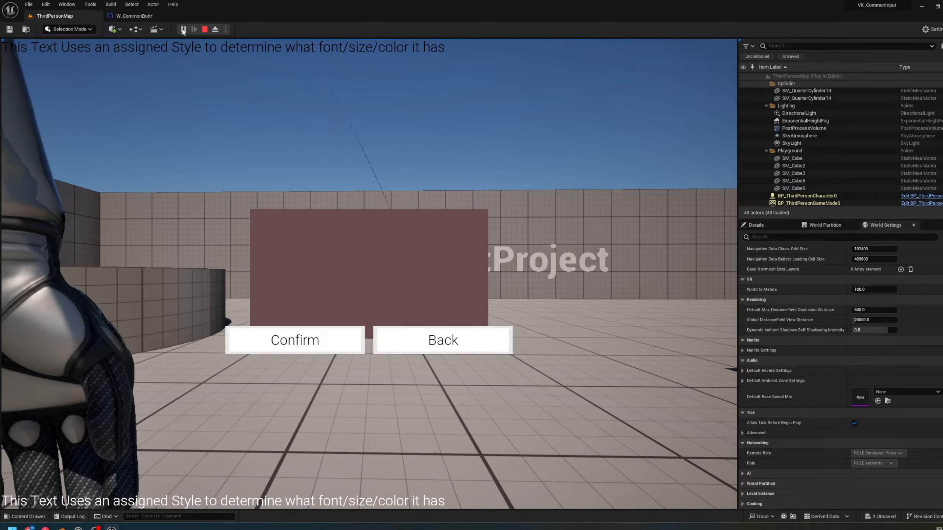
pyautogui.click(205, 30)
# Look through the level's World Settings up to the Game Mode section
pyautogui.rightClick(357, 417)
pyautogui.click(630, 378)
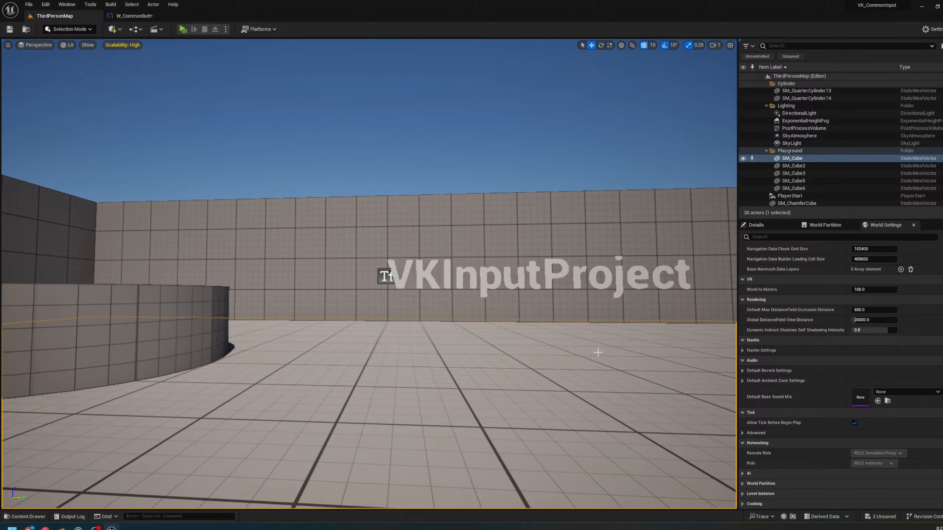
pyautogui.press('e')
pyautogui.moveTo(623, 408); pyautogui.dragTo(628, 404, button='right')
pyautogui.scroll(10, 776, 253)
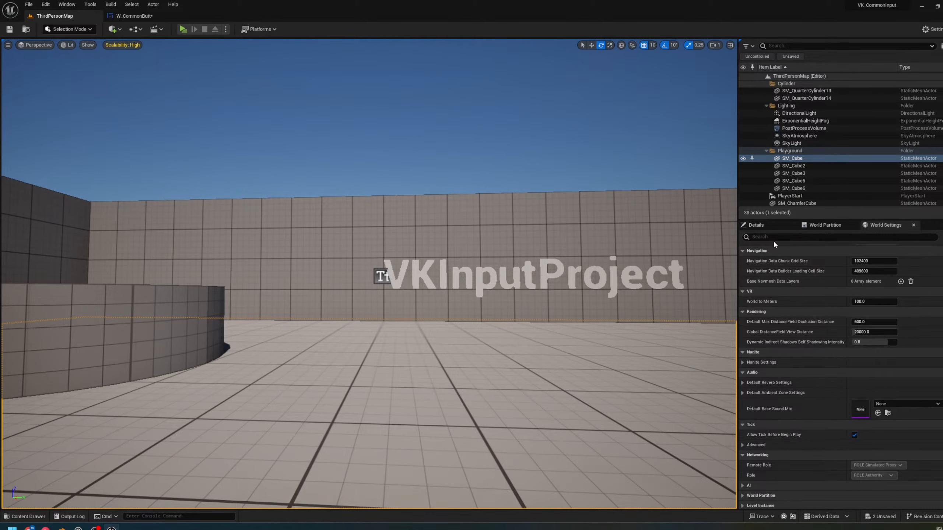
pyautogui.scroll(5, 840, 378)
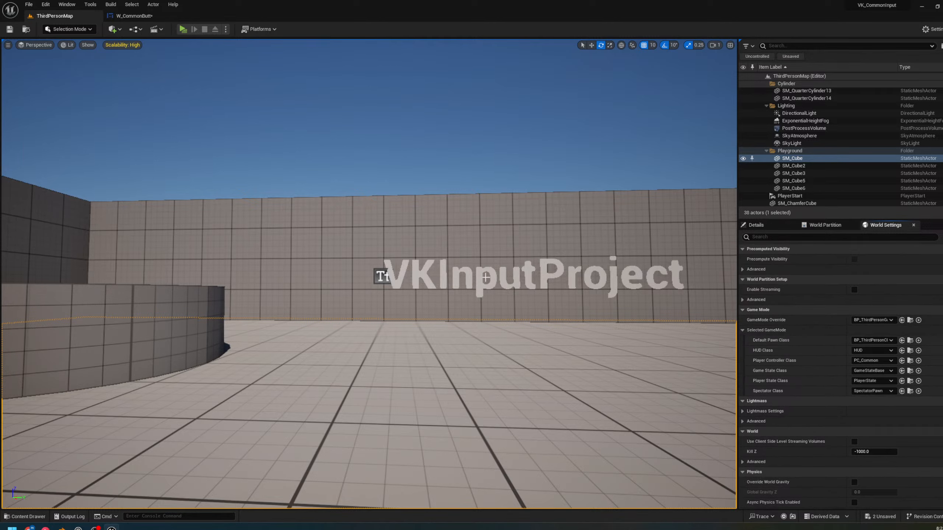
# Open the Project Settings and examine the Common UI Framework and Common UI Editor plugin pages
pyautogui.click(45, 4)
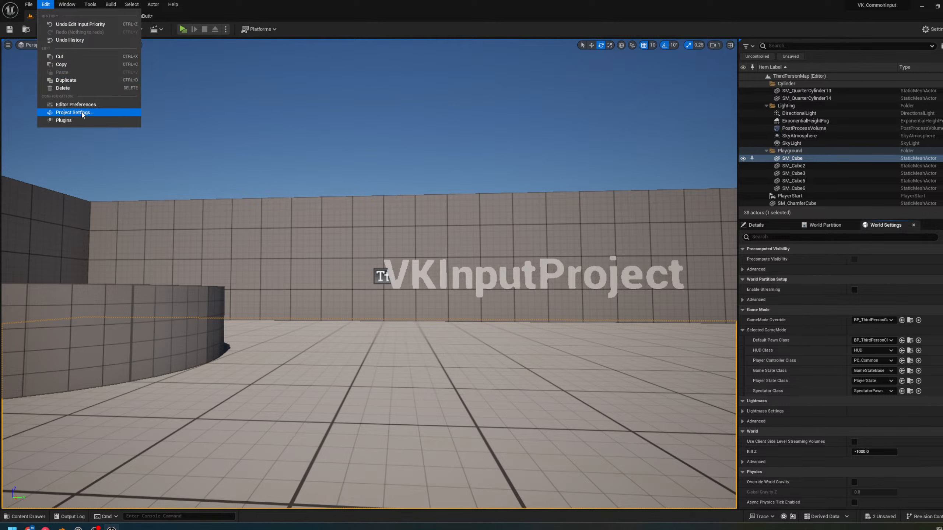
pyautogui.click(75, 113)
pyautogui.moveTo(330, 218); pyautogui.dragTo(454, 14)
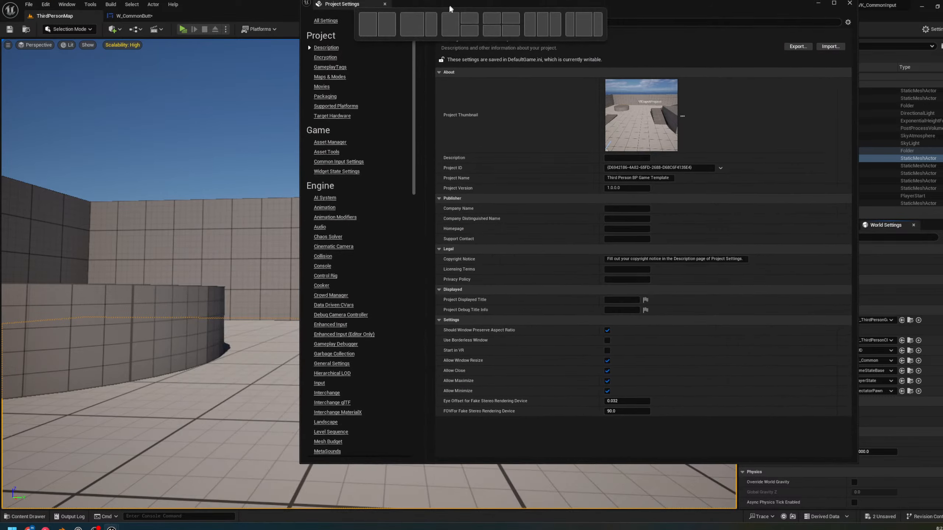
pyautogui.scroll(-5, 398, 232)
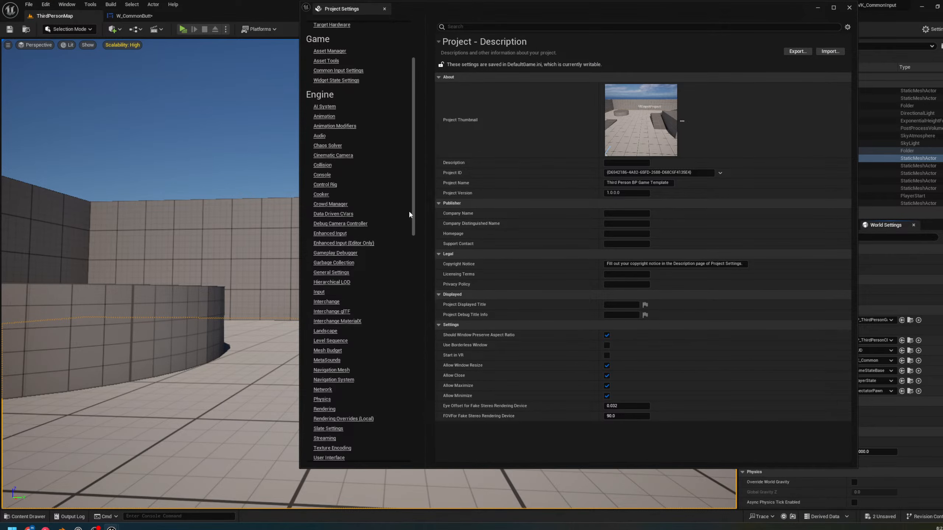
pyautogui.scroll(-10, 410, 214)
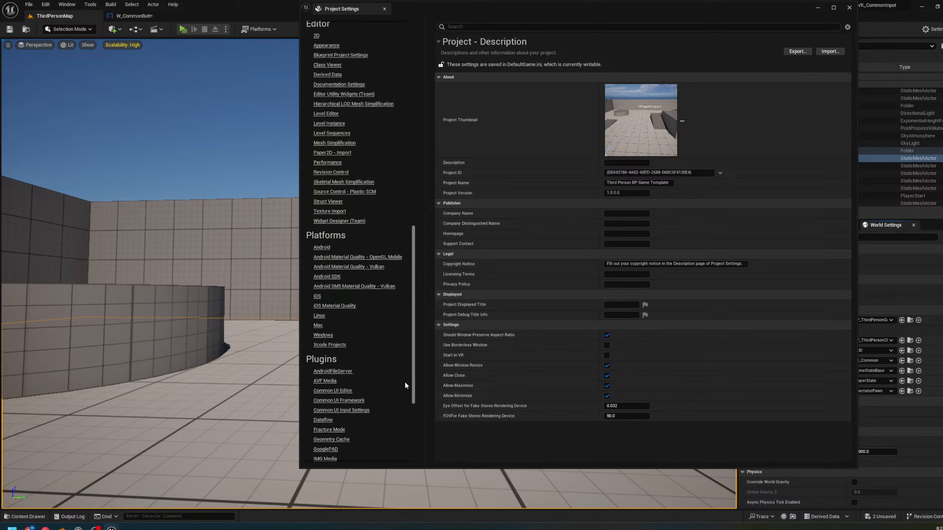
pyautogui.scroll(-5, 404, 381)
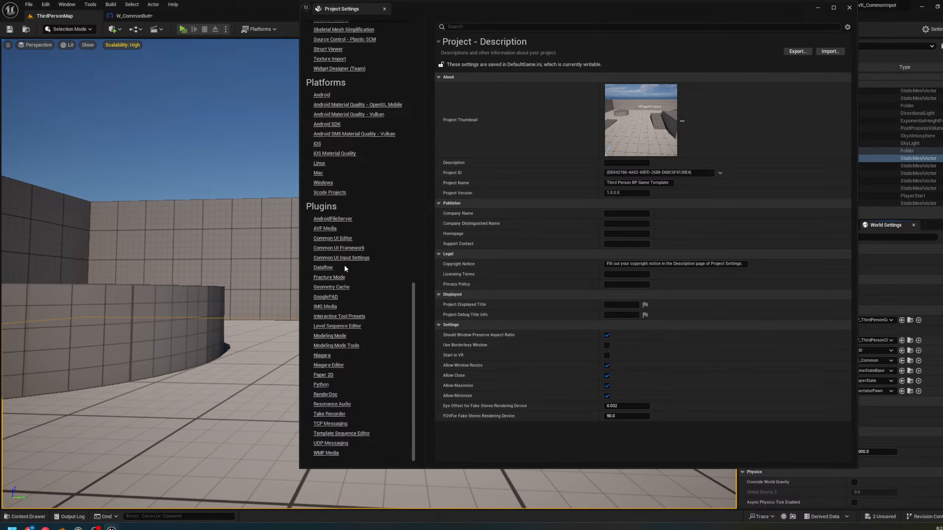
pyautogui.click(339, 247)
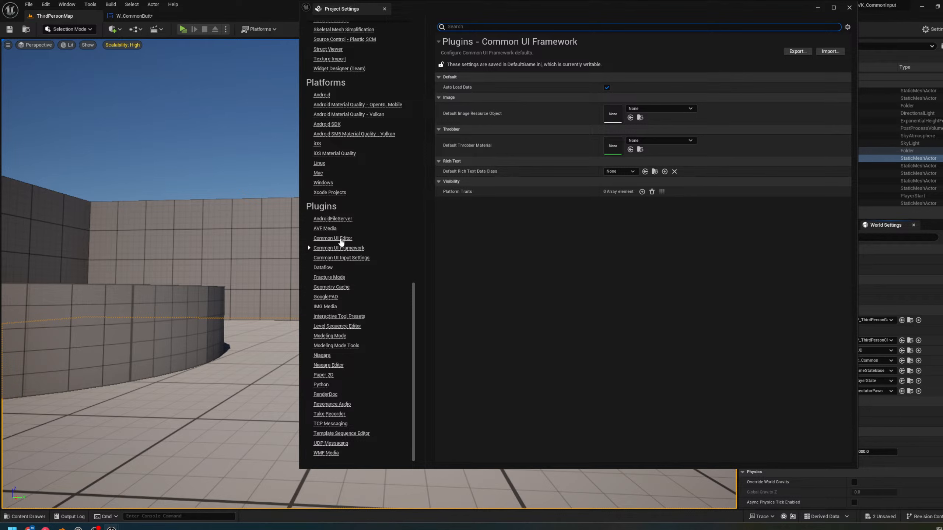
pyautogui.click(341, 239)
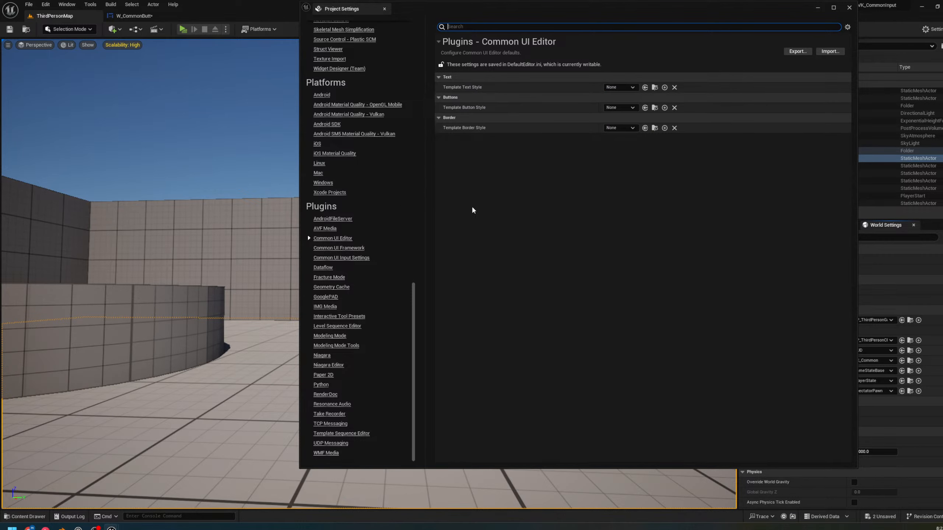
# Open the Common UI Input Settings plugin page, add an Input Actions entry, and inspect its available Action gameplay tags and the Analog Cursor Settings
pyautogui.click(355, 258)
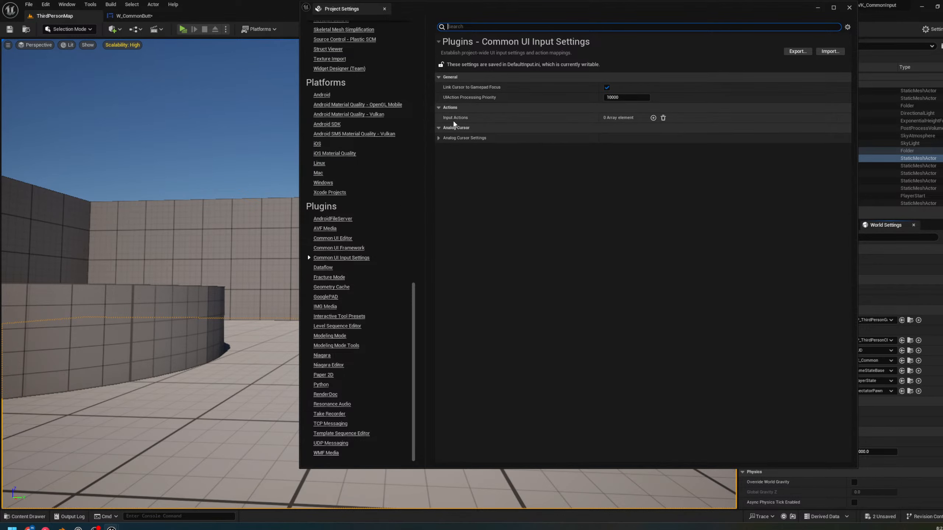
pyautogui.click(439, 139)
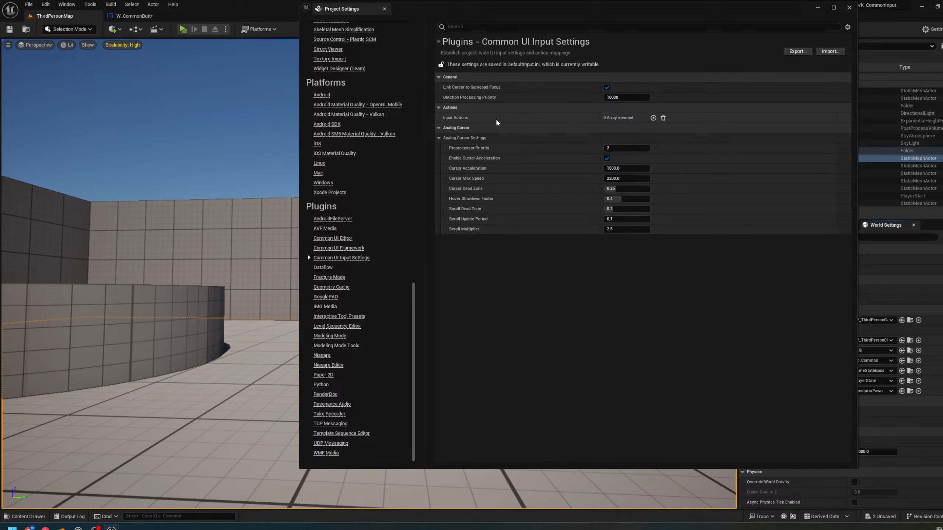
pyautogui.click(653, 118)
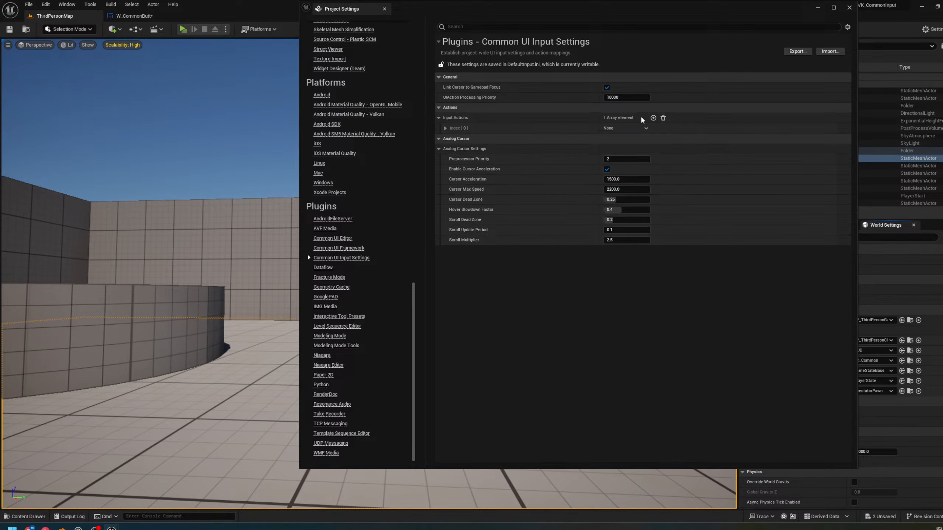
pyautogui.click(445, 128)
pyautogui.click(611, 139)
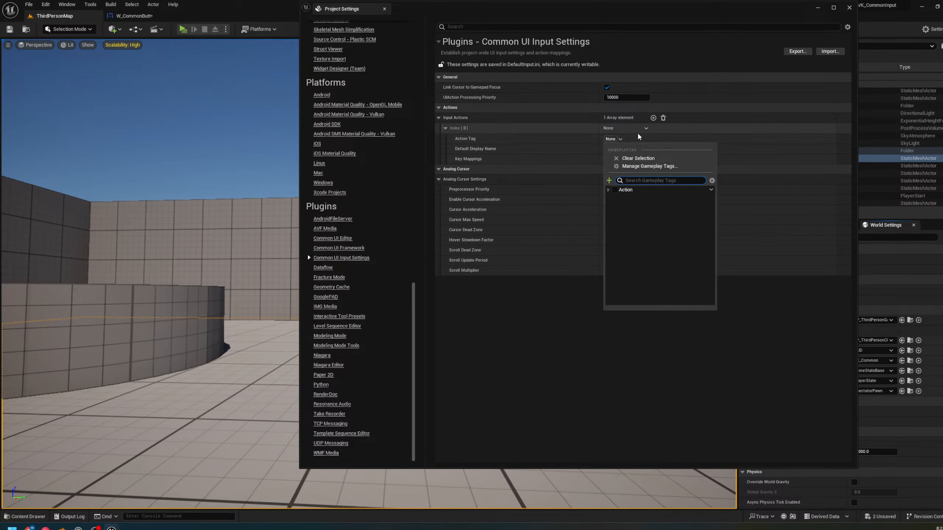
pyautogui.click(608, 190)
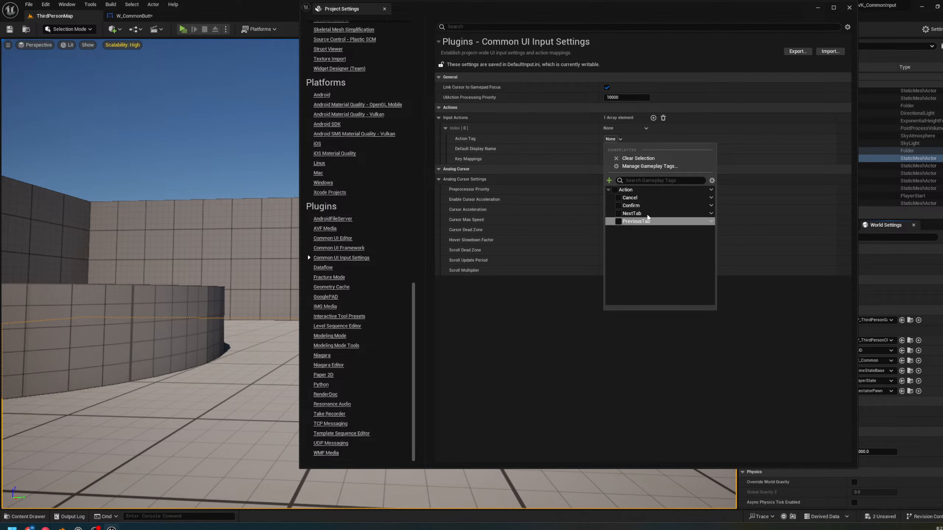
pyautogui.click(540, 159)
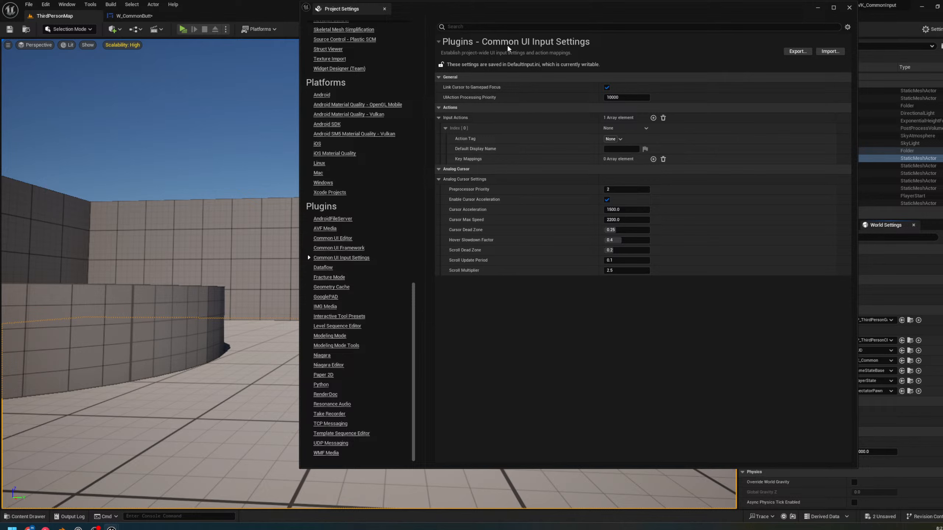
# Add a key mapping to the Input Actions entry to inspect its options, and clear both the Key Mappings and Input Actions arrays
pyautogui.click(653, 159)
pyautogui.click(457, 169)
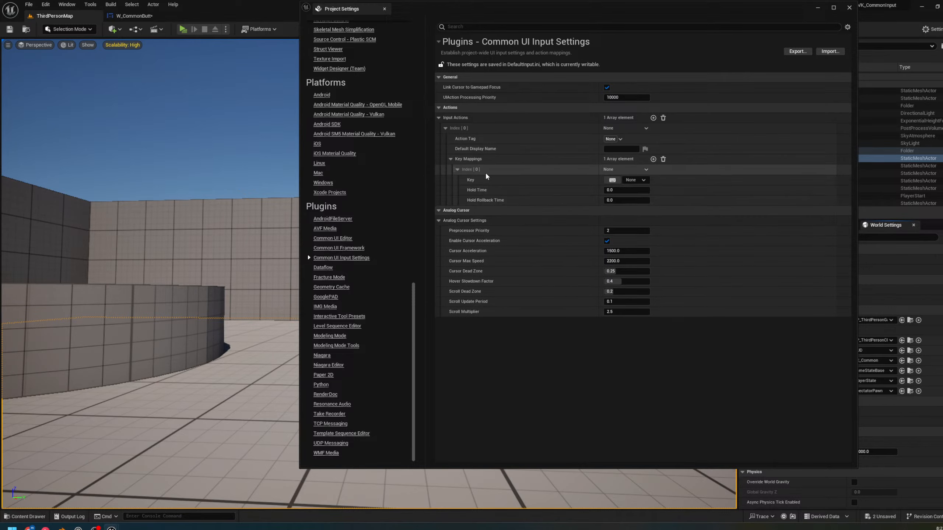
pyautogui.click(662, 159)
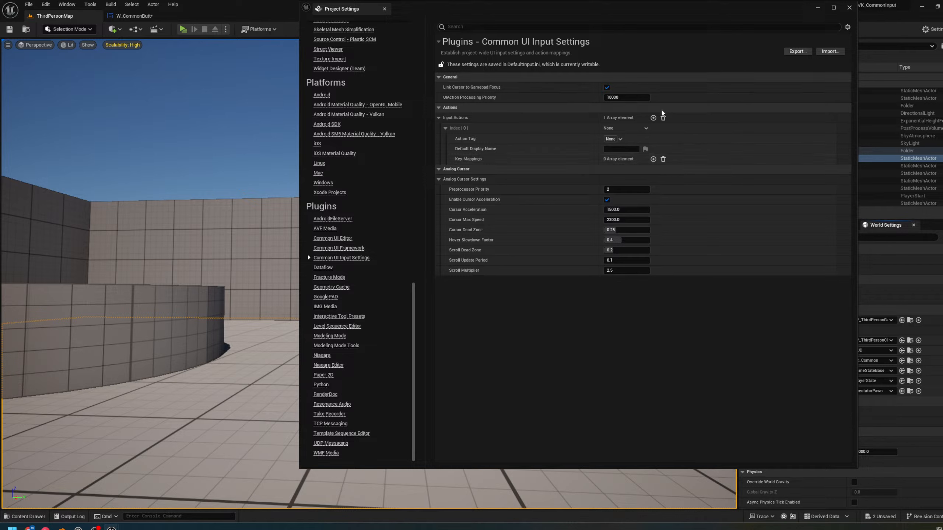
pyautogui.click(662, 118)
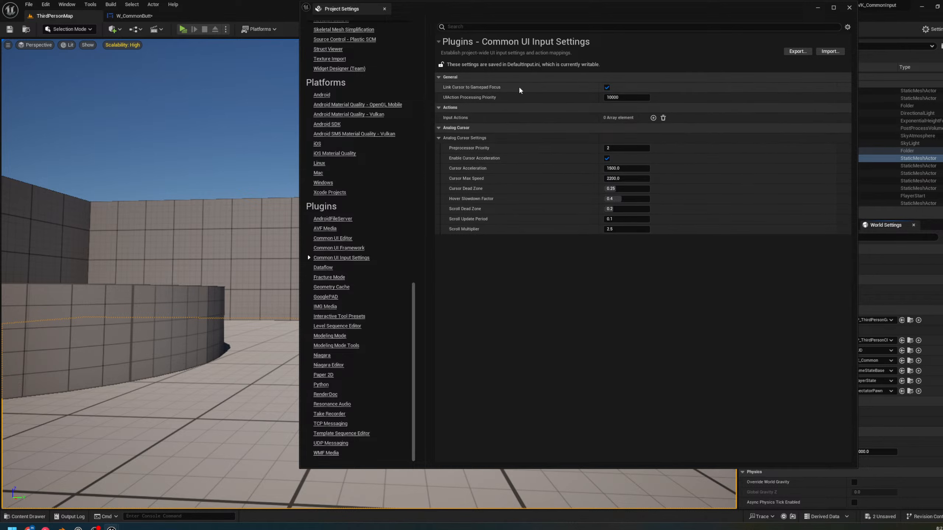
pyautogui.moveTo(474, 91)
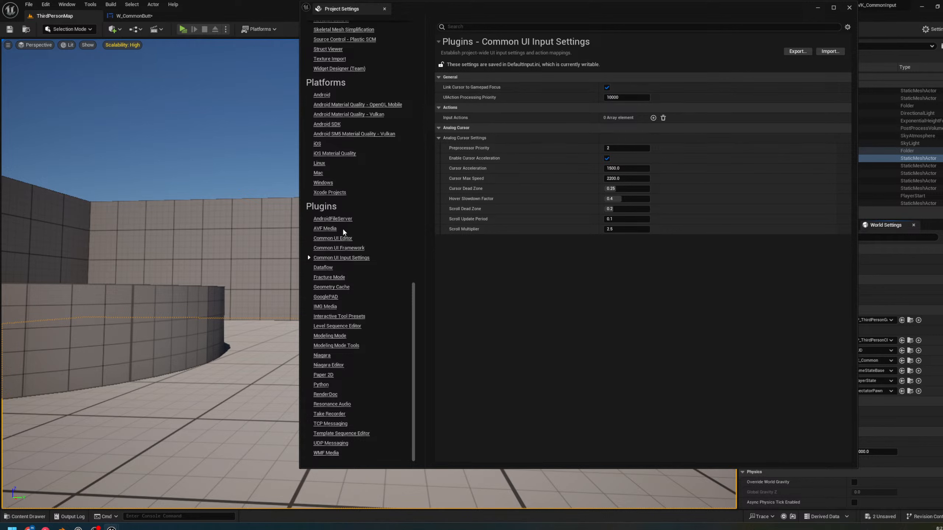
# Inspect a trial Platform Traits entry on the Common UI Framework page, clear the array and close the Project Settings
pyautogui.click(337, 248)
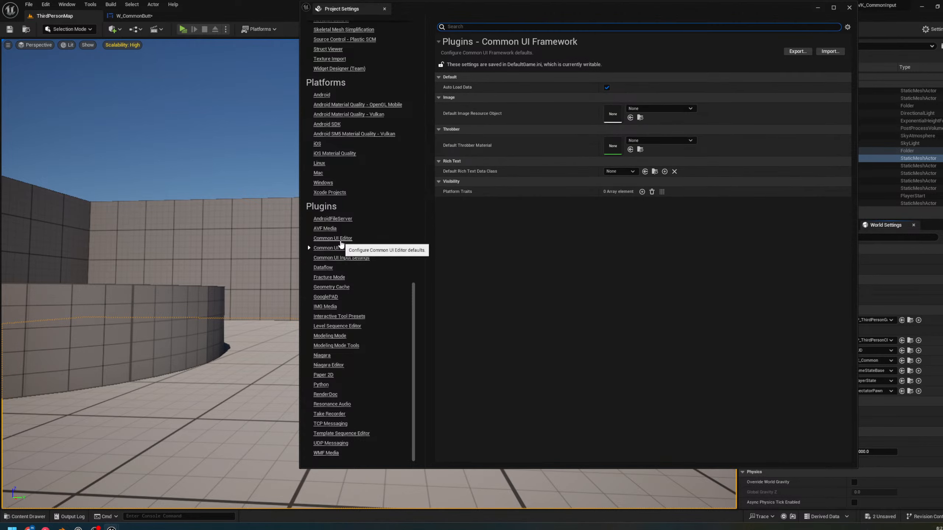
pyautogui.click(341, 242)
pyautogui.click(347, 249)
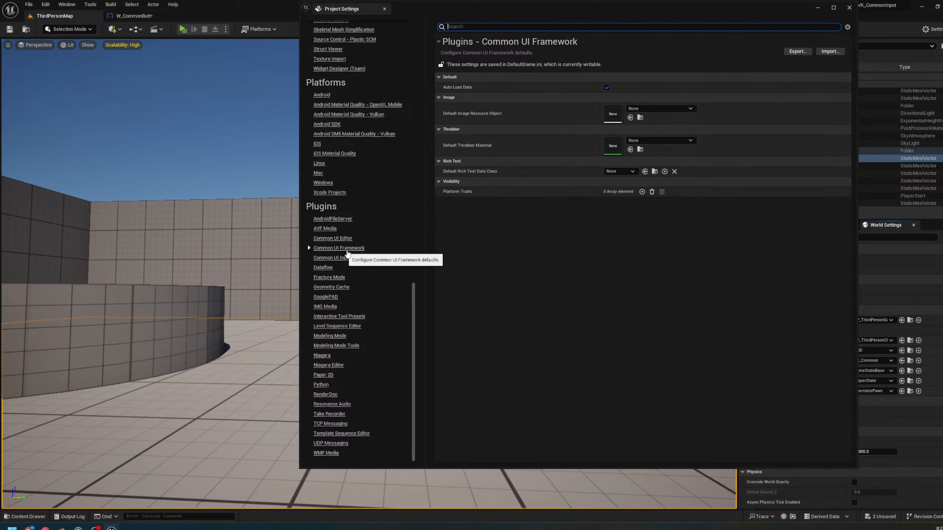
pyautogui.click(642, 191)
pyautogui.click(620, 202)
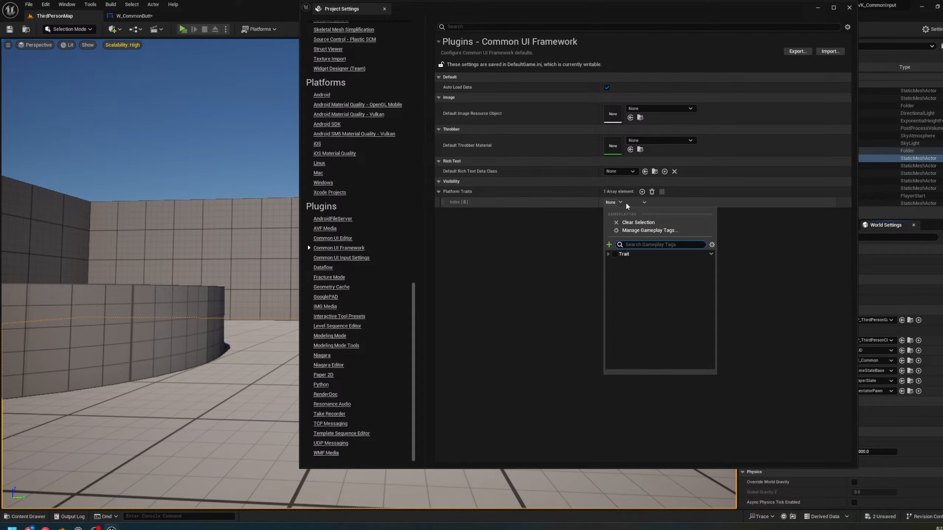
pyautogui.click(627, 205)
pyautogui.click(652, 192)
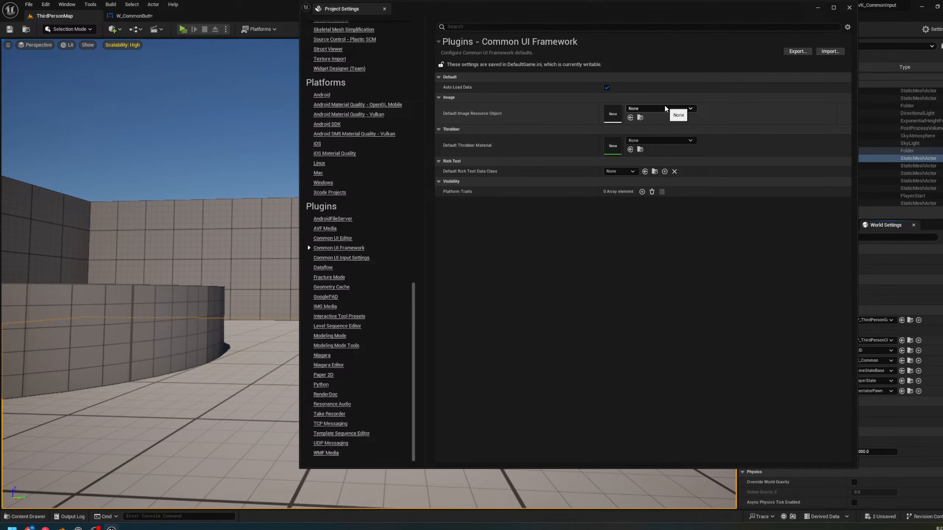
pyautogui.click(849, 8)
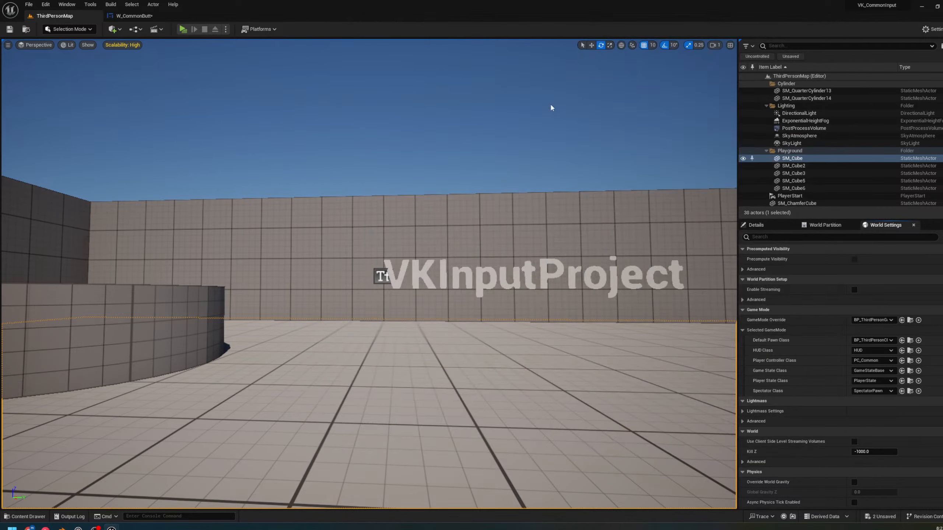
pyautogui.moveTo(544, 203)
pyautogui.mouseDown(button='right')
pyautogui.moveTo(525, 216)
pyautogui.moveTo(548, 204)
pyautogui.mouseUp(button='right')
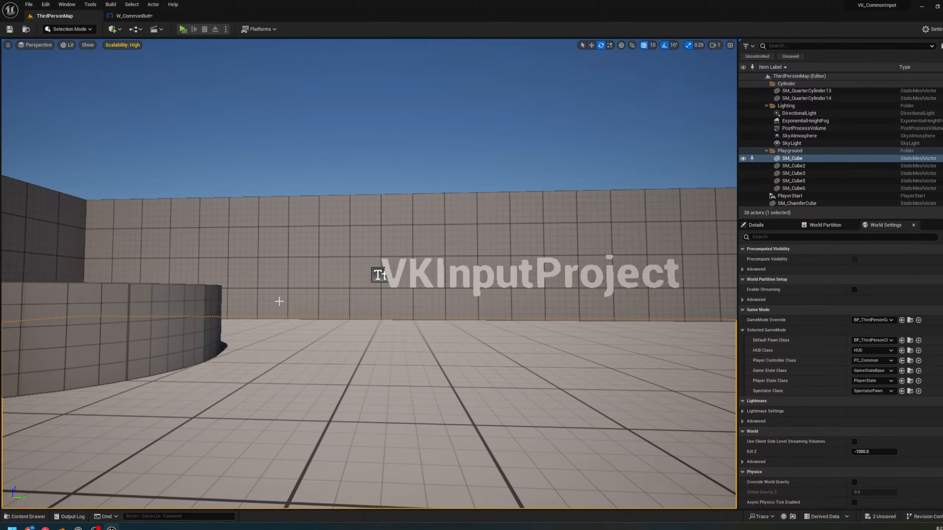
pyautogui.moveTo(222, 13); pyautogui.dragTo(467, 1)
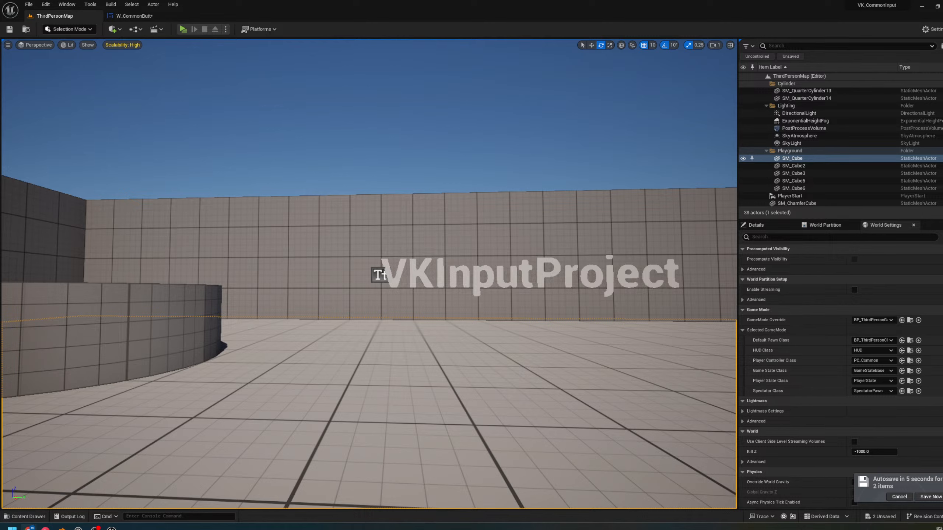
pyautogui.moveTo(570, 298); pyautogui.dragTo(601, 278, button='right')
pyautogui.moveTo(601, 279); pyautogui.dragTo(640, 264, button='middle')
pyautogui.scroll(5, 822, 156)
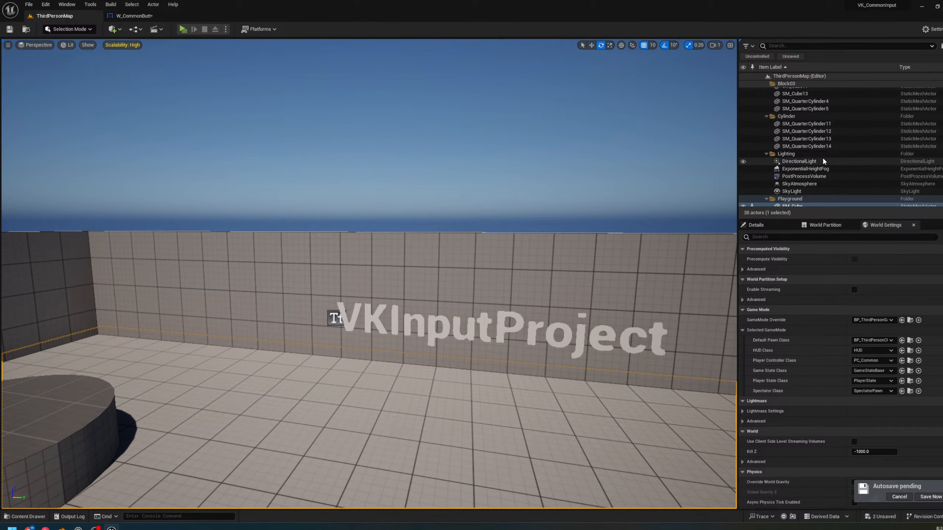
pyautogui.scroll(-7, 810, 158)
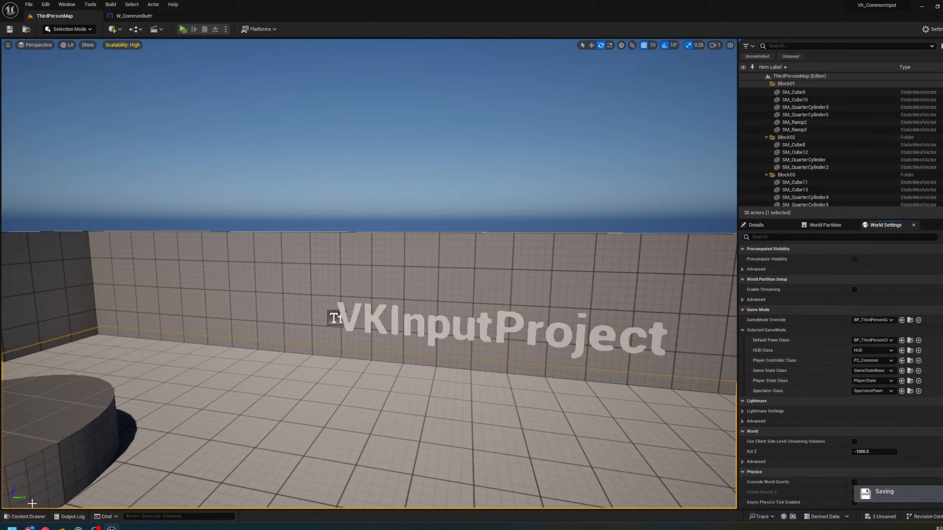
# Open the W_ExitDialog widget from the project's content, select the Back button and examine its Style, Sound and Selection settings
pyautogui.click(26, 516)
pyautogui.doubleClick(408, 351)
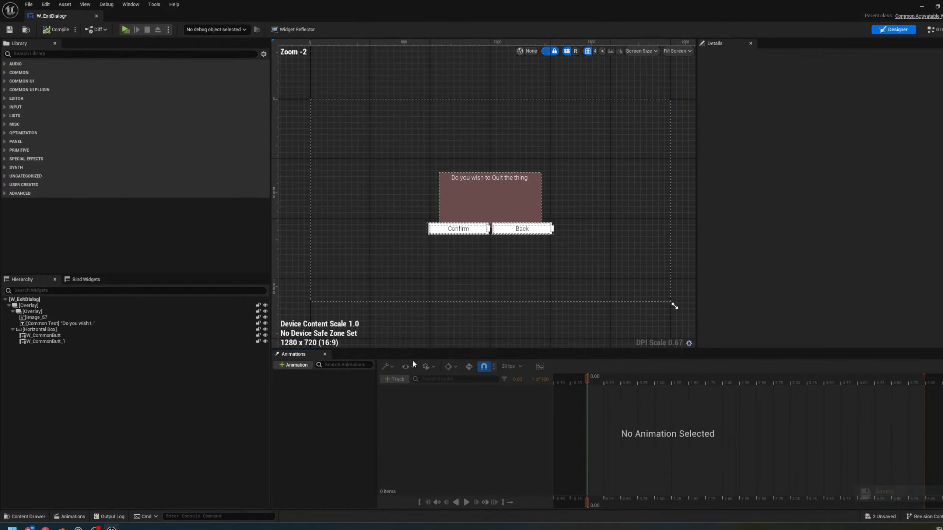
pyautogui.click(538, 236)
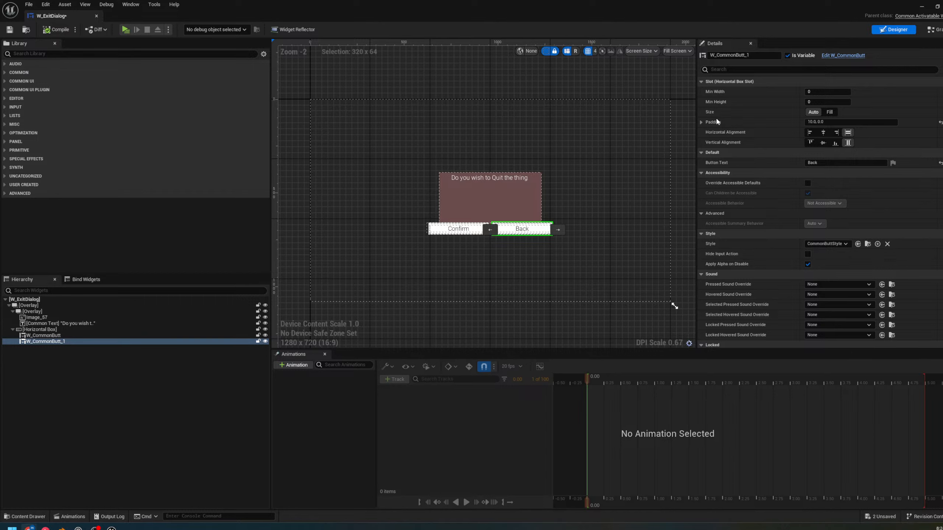
pyautogui.scroll(-5, 830, 327)
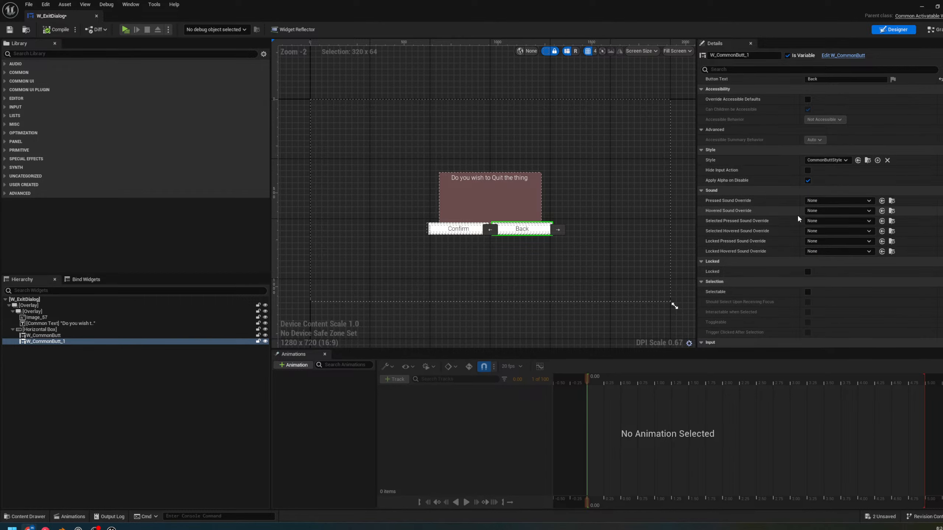
pyautogui.moveTo(713, 272)
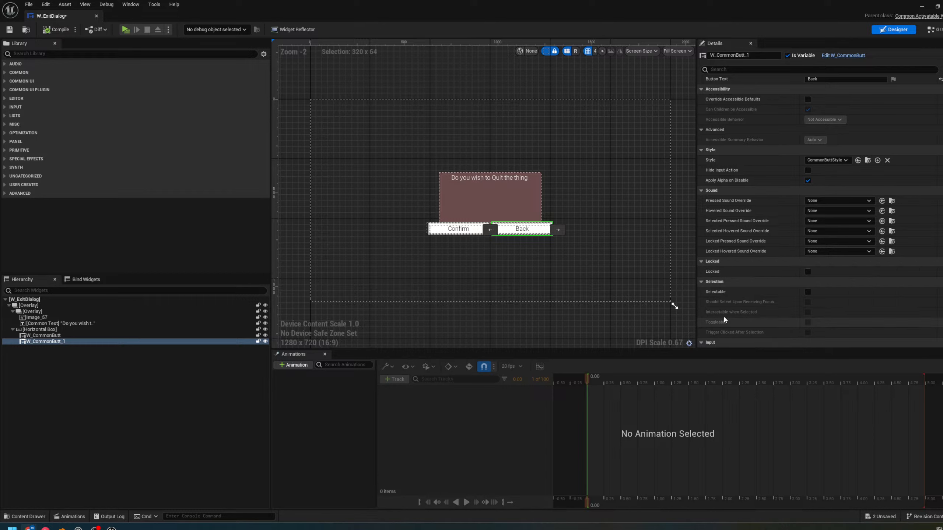
pyautogui.moveTo(719, 291)
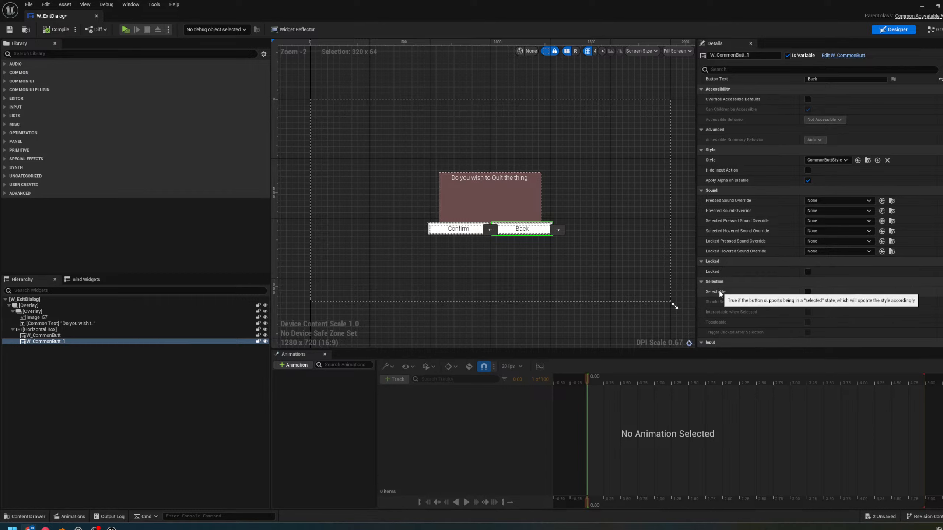
# Examine the Back button's Input settings, from the display options through the Triggering Enhanced Input Action to Is Persistent Binding and Input Mode Override
pyautogui.scroll(-5, 719, 292)
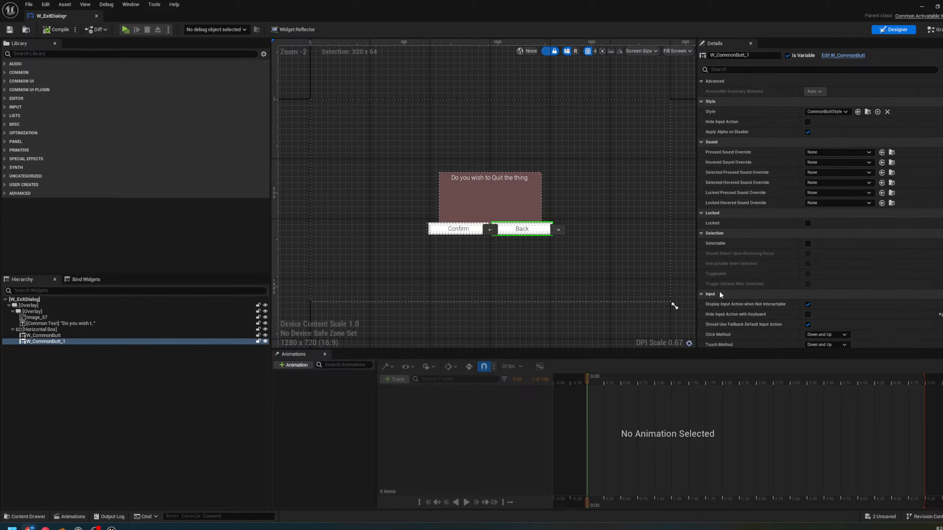
pyautogui.scroll(-2, 727, 293)
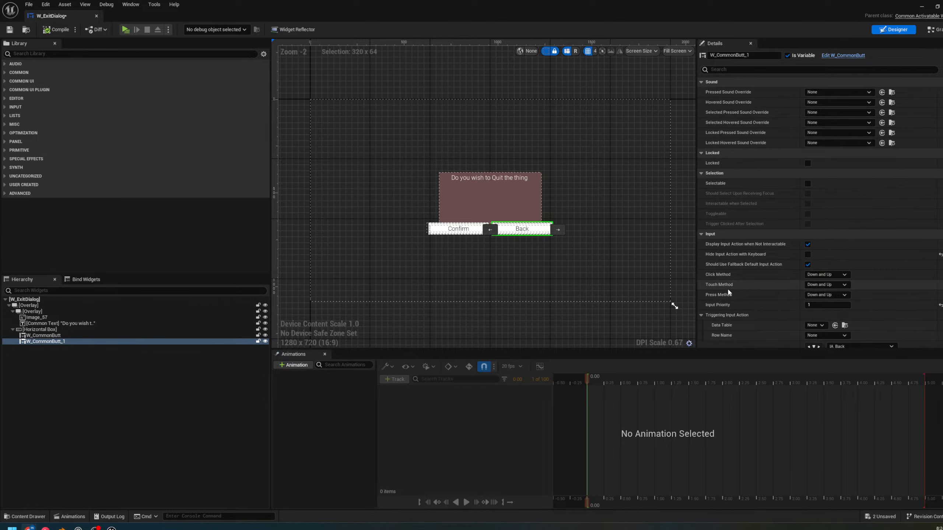
pyautogui.scroll(-2, 727, 291)
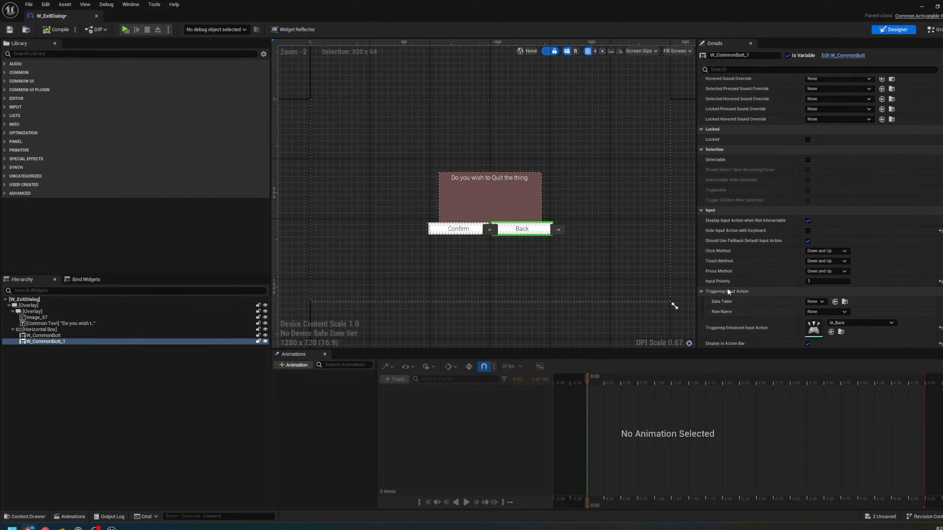
pyautogui.scroll(-2, 734, 281)
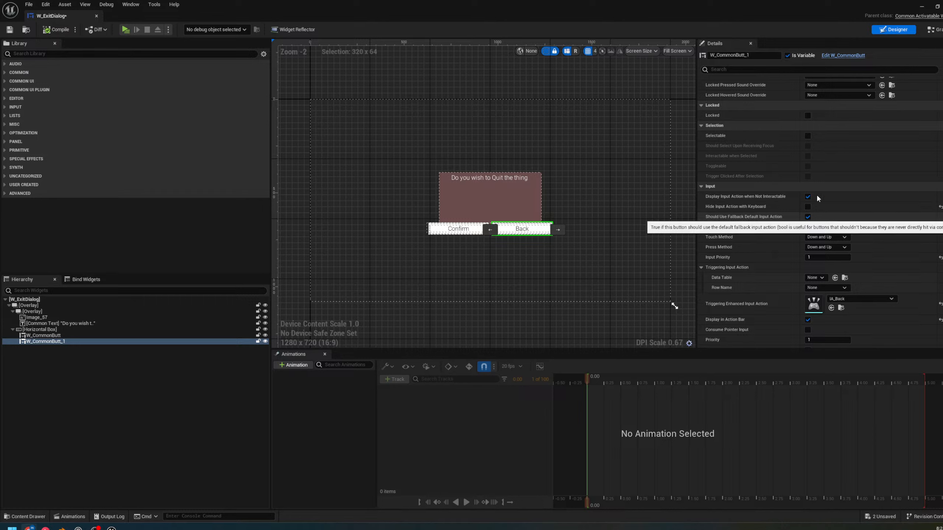
pyautogui.scroll(-3, 737, 236)
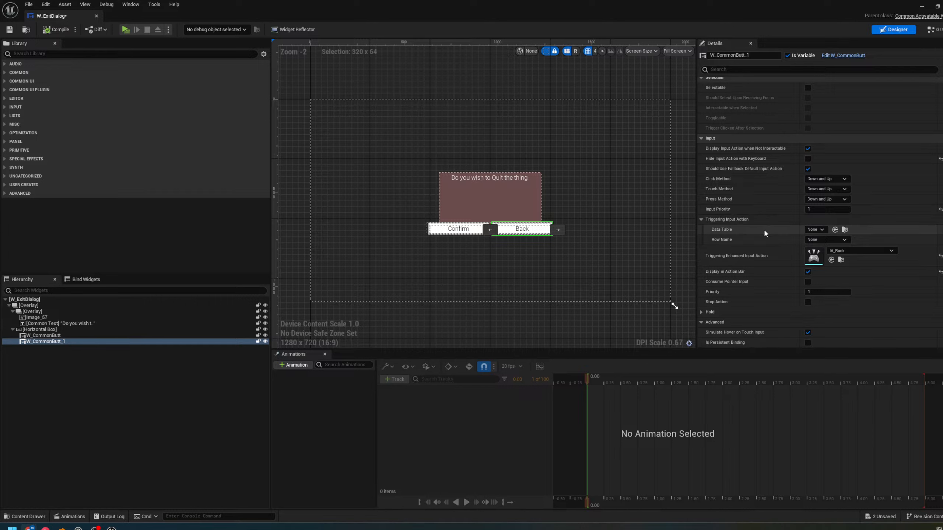
pyautogui.scroll(-1, 761, 232)
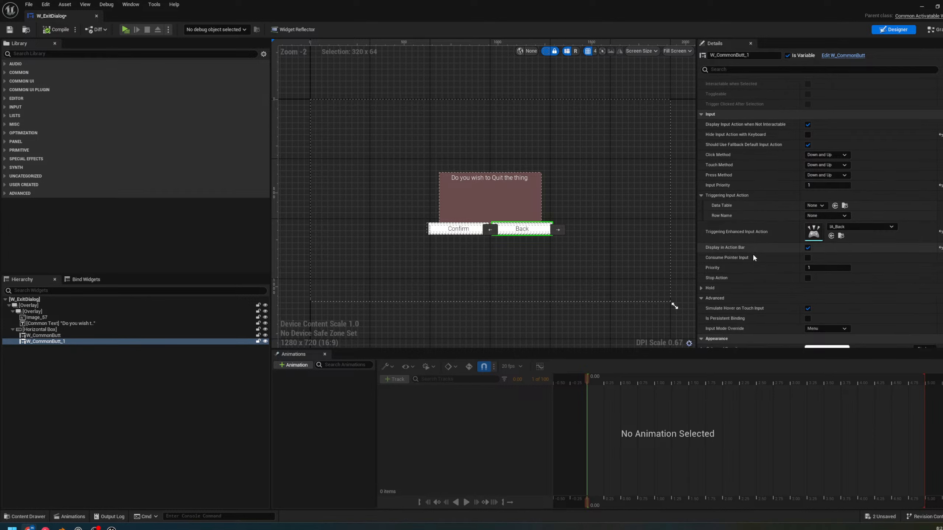
pyautogui.scroll(-1, 746, 255)
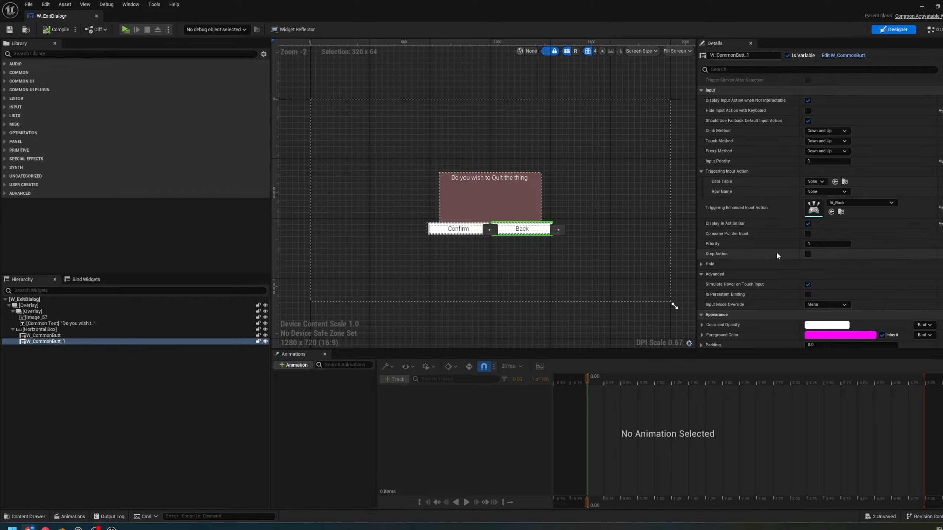
pyautogui.scroll(-1, 742, 260)
pyautogui.scroll(-1, 742, 257)
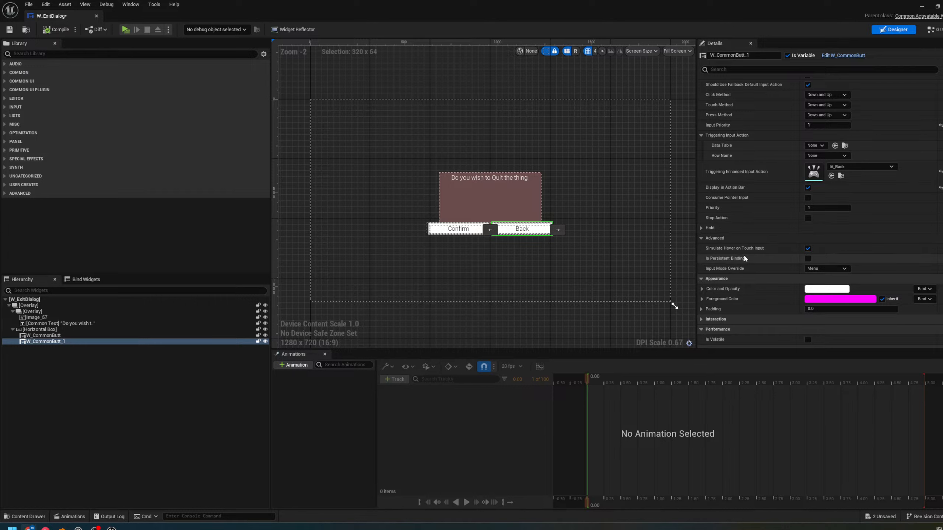
pyautogui.scroll(-1, 756, 250)
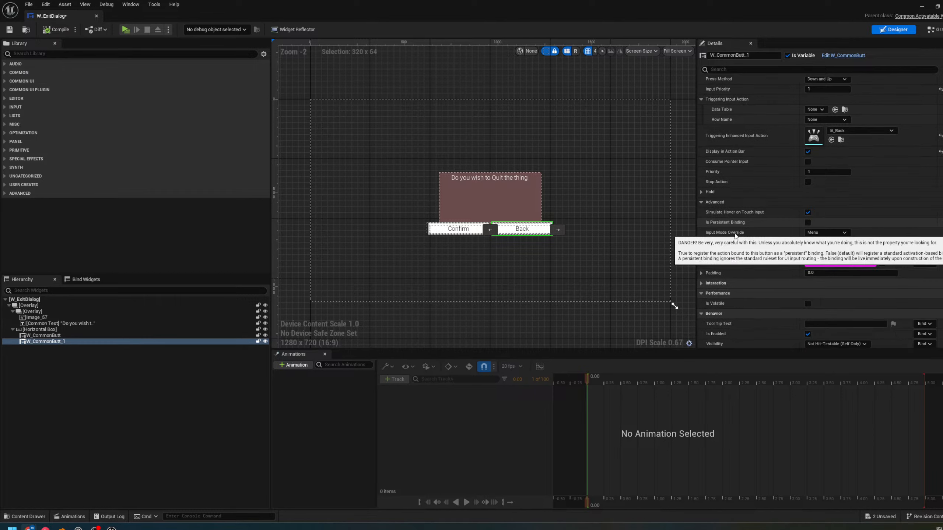
pyautogui.scroll(-1, 737, 229)
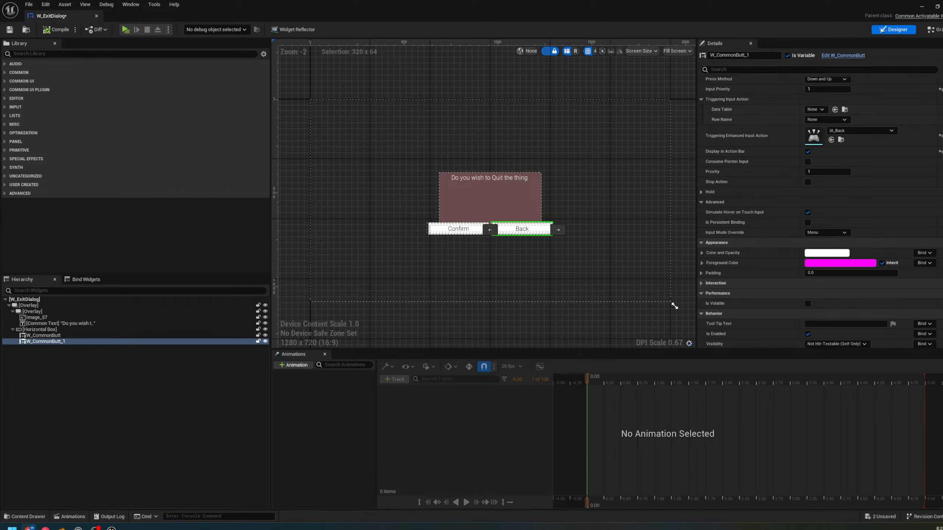
# Switch to the browser and open the video "Common Button and Common Activatable widget Unreal Engine 5" from its YouTube Studio details page
pyautogui.moveTo(513, 529); pyautogui.dragTo(570, 81)
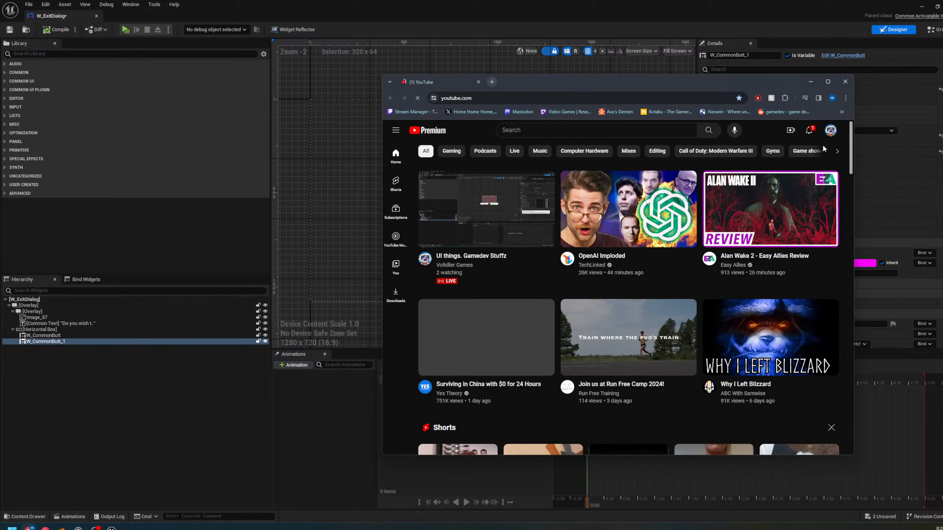
pyautogui.click(709, 73)
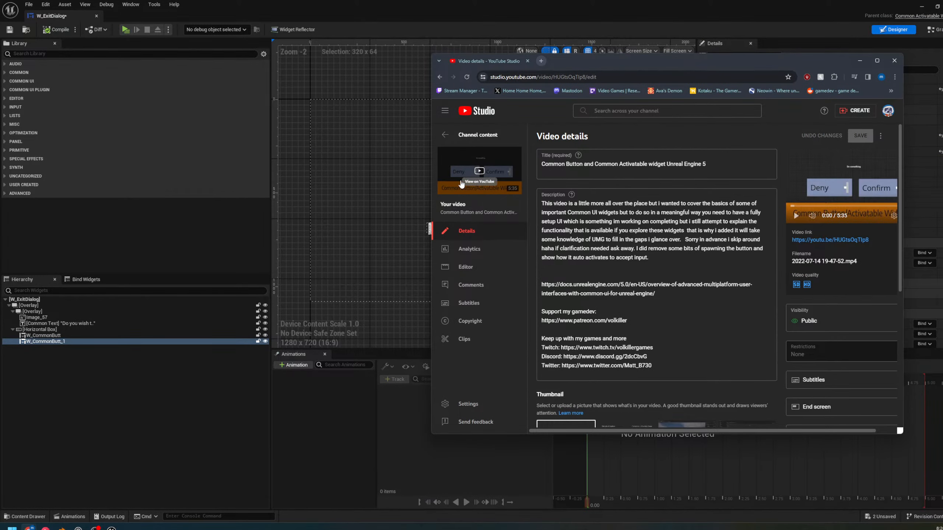
pyautogui.click(462, 183)
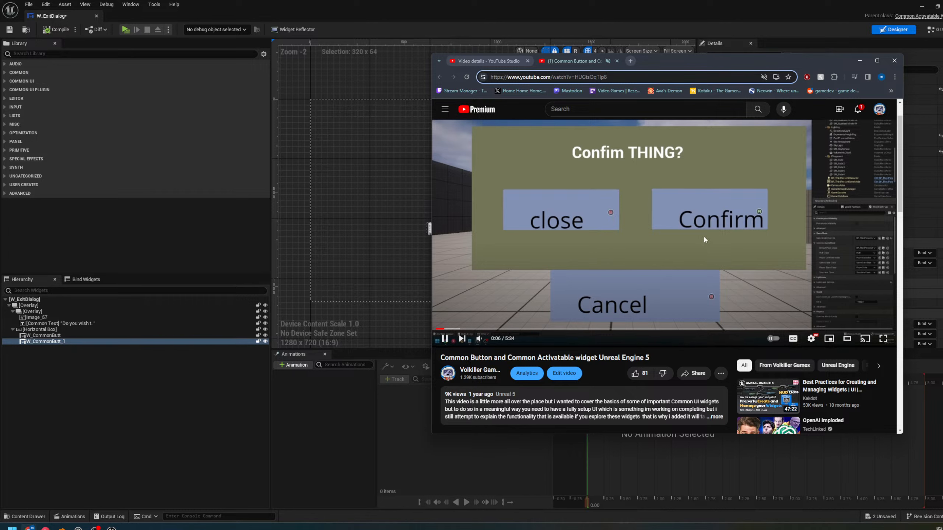
pyautogui.click(469, 329)
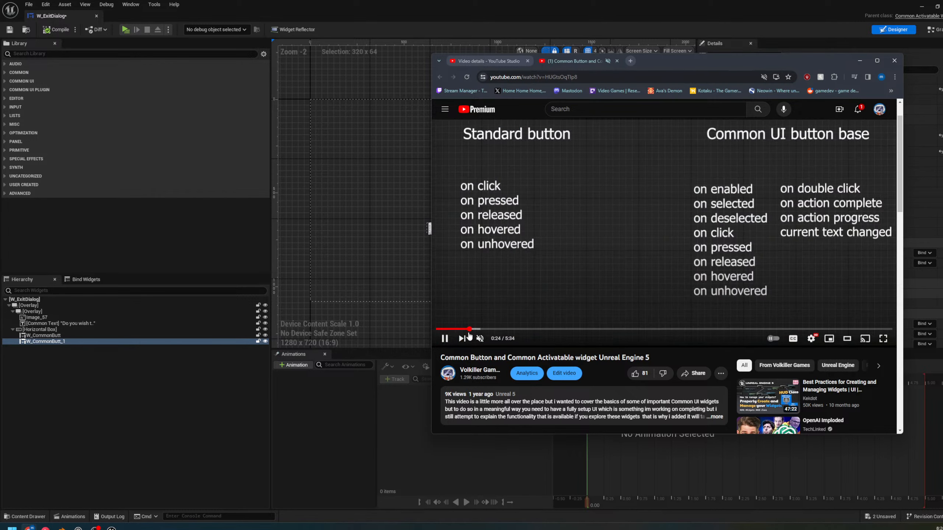
# Unmute the video player and its browser tab, and check the YouTube notifications
pyautogui.click(480, 338)
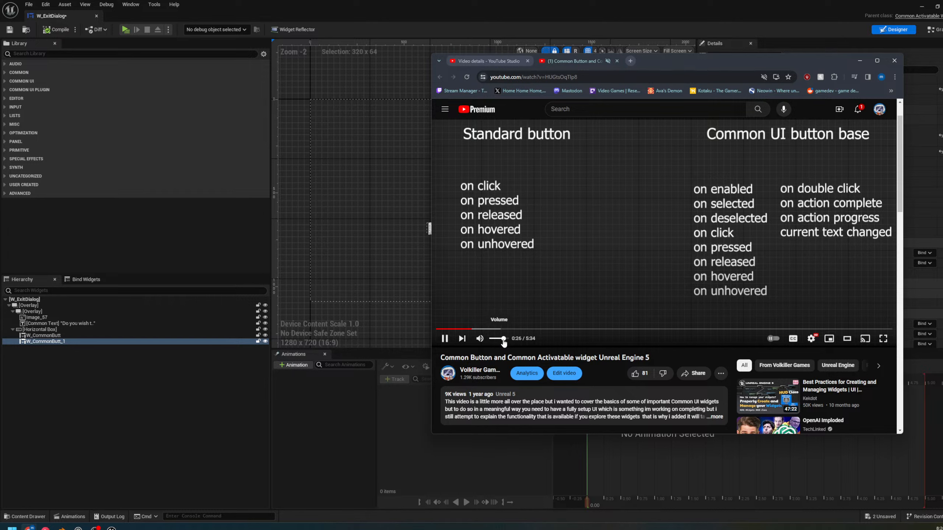
pyautogui.rightClick(564, 65)
pyautogui.click(858, 109)
pyautogui.click(859, 110)
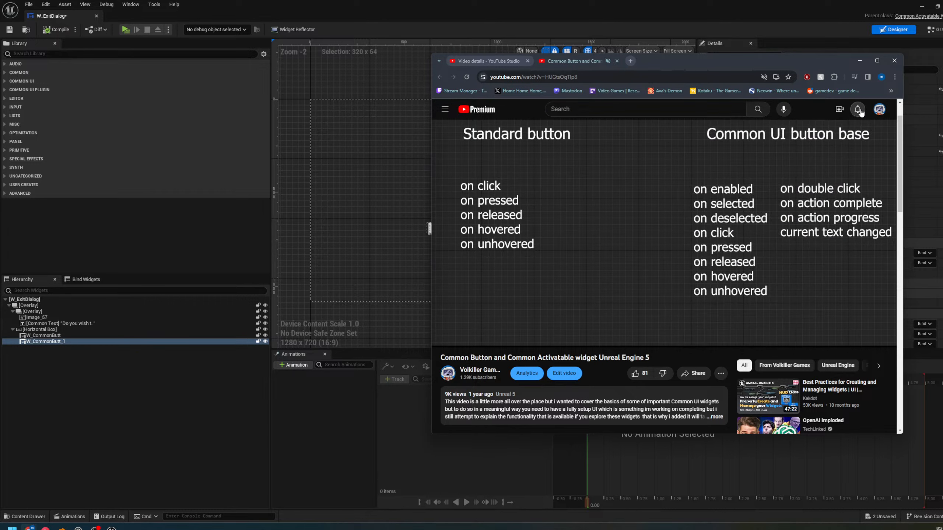
pyautogui.rightClick(589, 61)
pyautogui.click(620, 150)
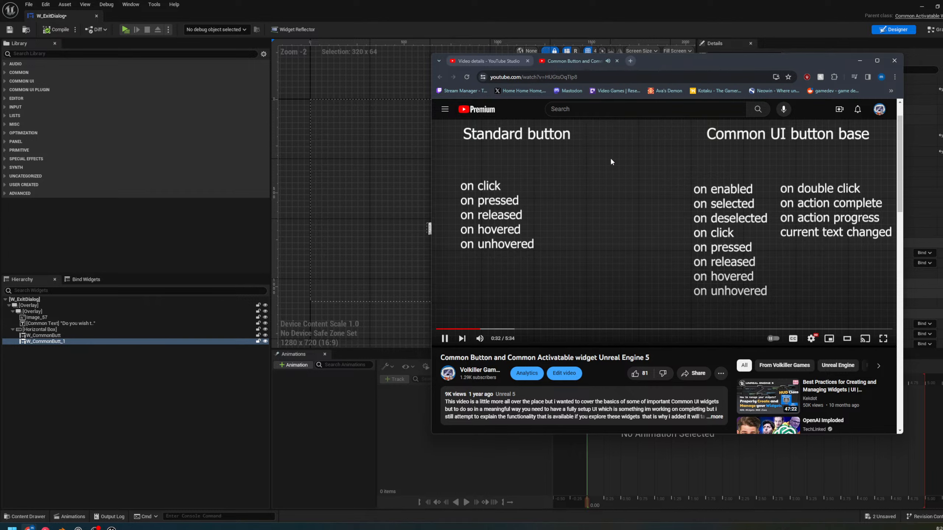
# Skim the video's button setup and confirm dialog sections, pausing at the confirm widget's event graph around 4:01
pyautogui.moveTo(482, 341)
pyautogui.moveTo(494, 339); pyautogui.dragTo(540, 331)
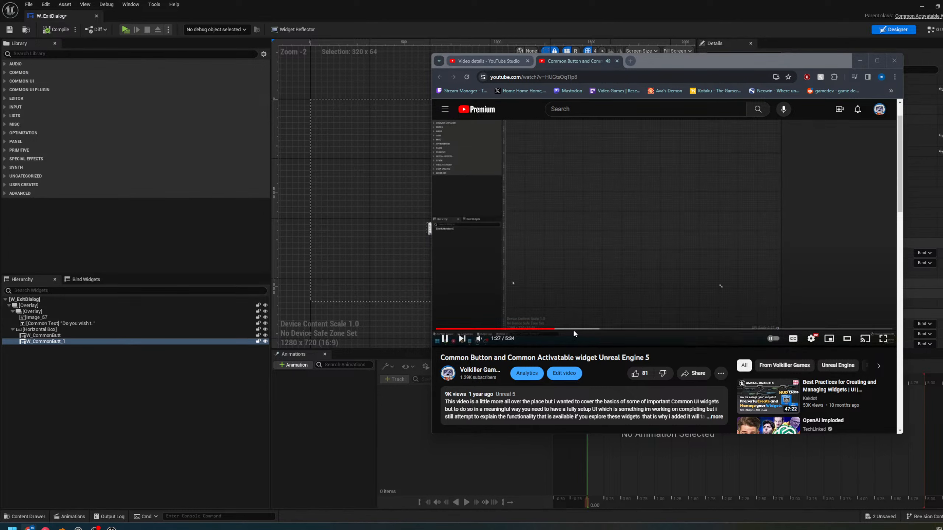
pyautogui.click(581, 329)
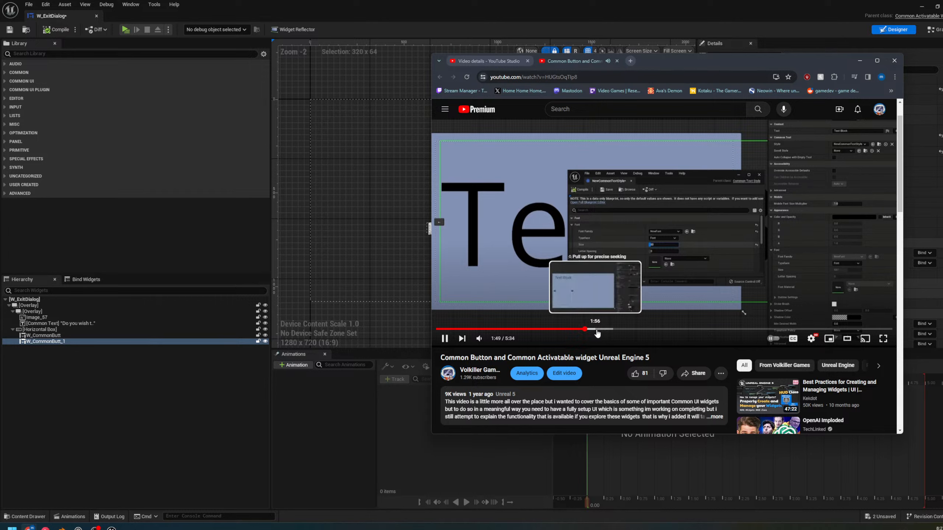
pyautogui.click(614, 329)
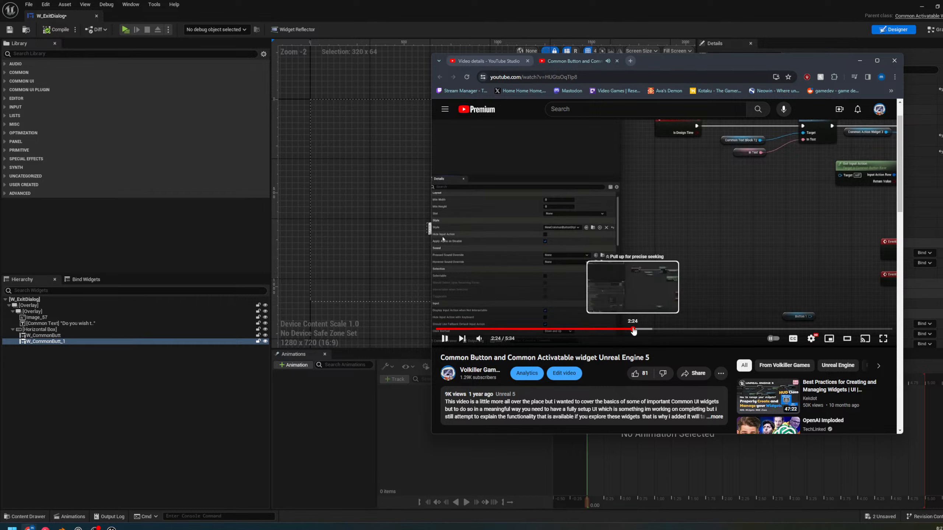
pyautogui.click(633, 329)
pyautogui.moveTo(644, 331); pyautogui.dragTo(668, 330)
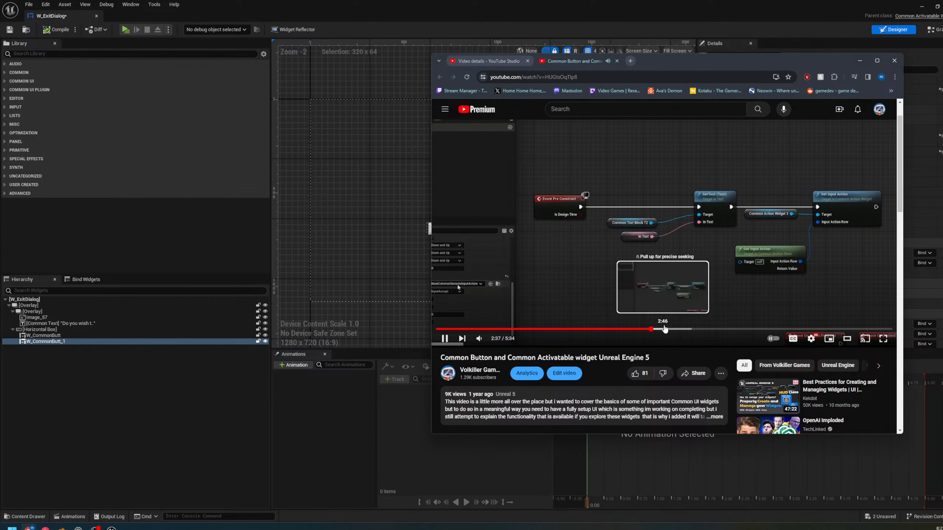
pyautogui.click(656, 333)
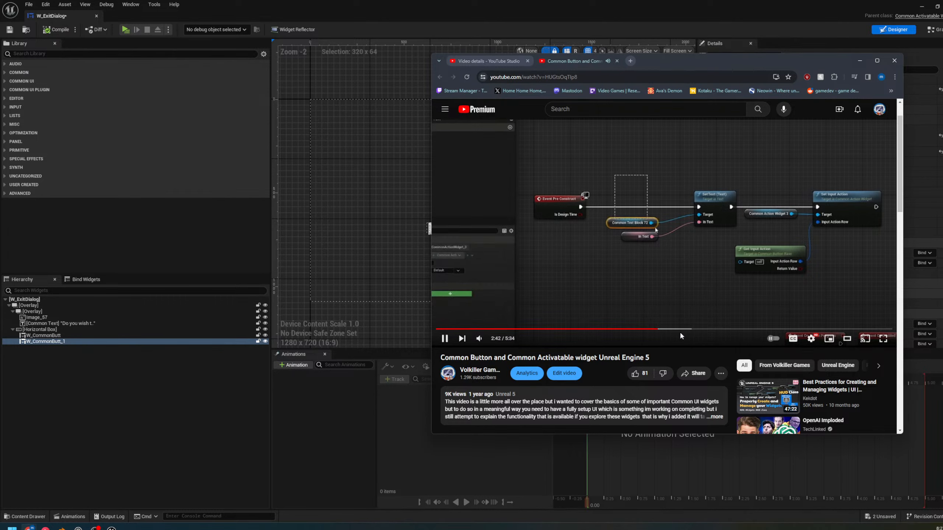
pyautogui.click(693, 330)
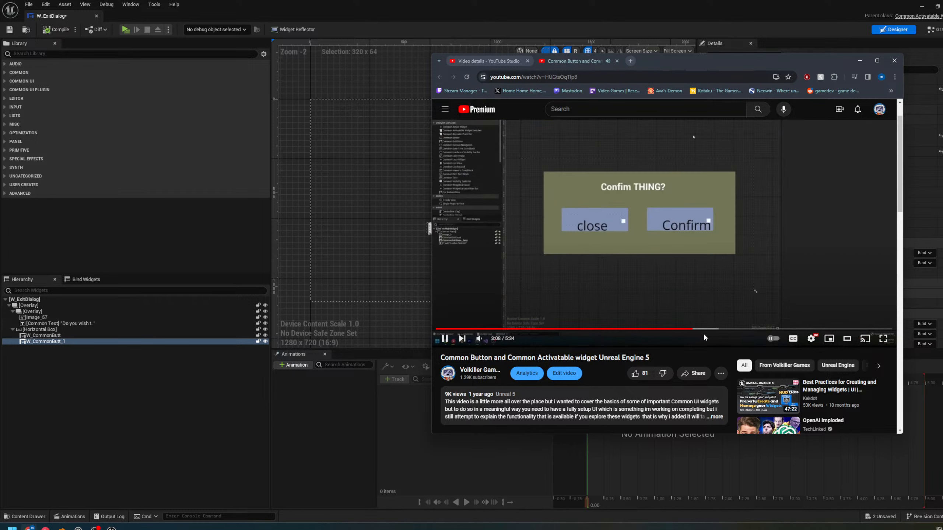
pyautogui.moveTo(706, 330); pyautogui.dragTo(746, 332)
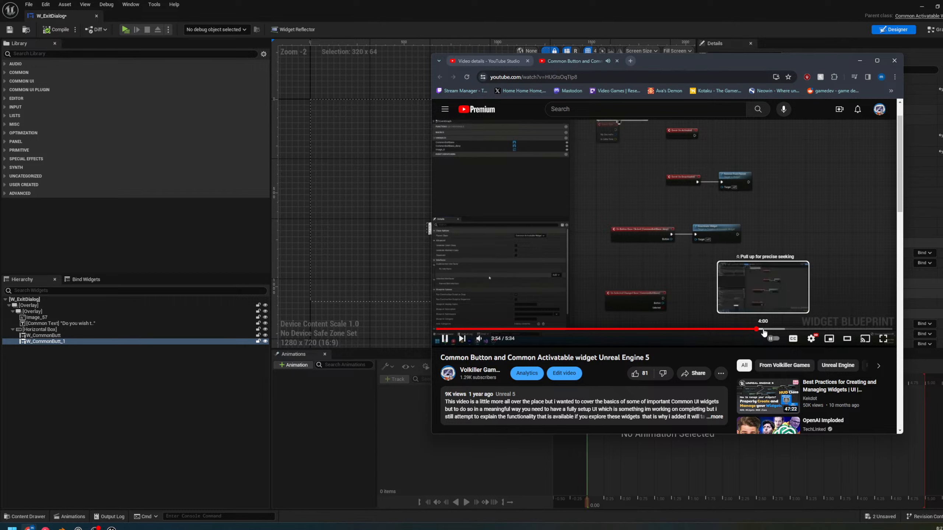
pyautogui.click(762, 331)
pyautogui.click(752, 242)
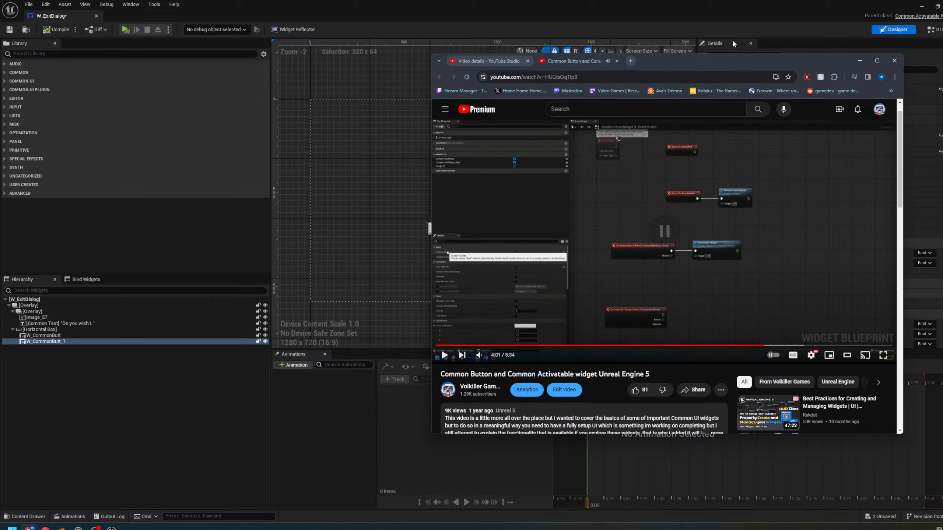
# Return to W_ExitDialog in Unreal Engine, filter the Back button's details for "back", and clear the filter
pyautogui.click(652, 1)
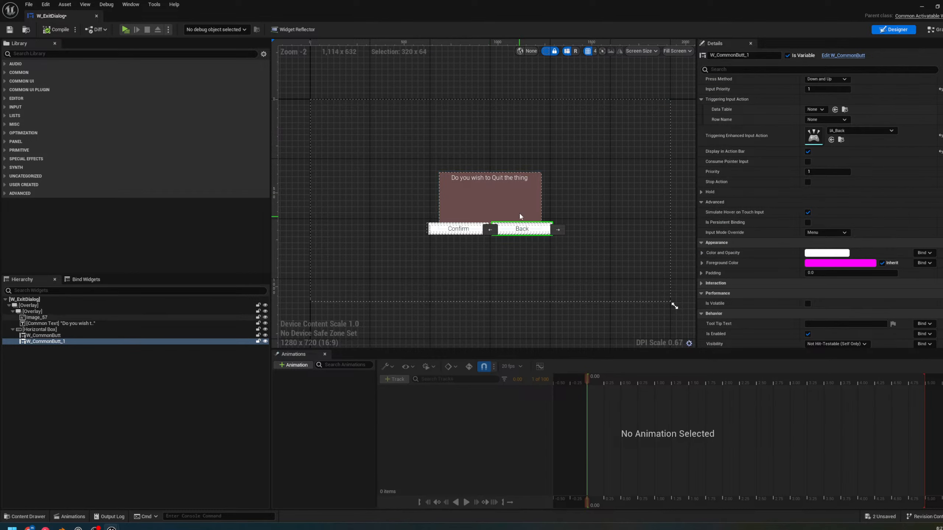
pyautogui.scroll(1, 652, 211)
pyautogui.scroll(5, 759, 201)
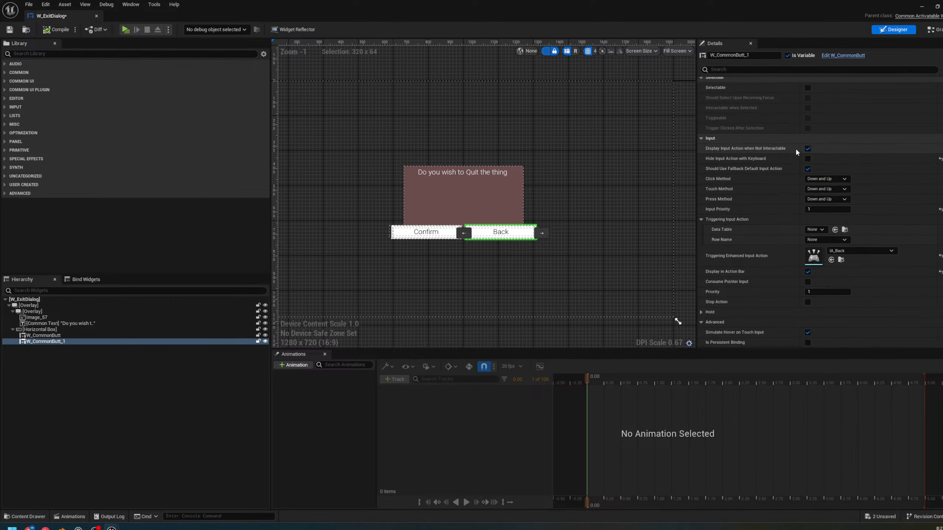
pyautogui.click(749, 69)
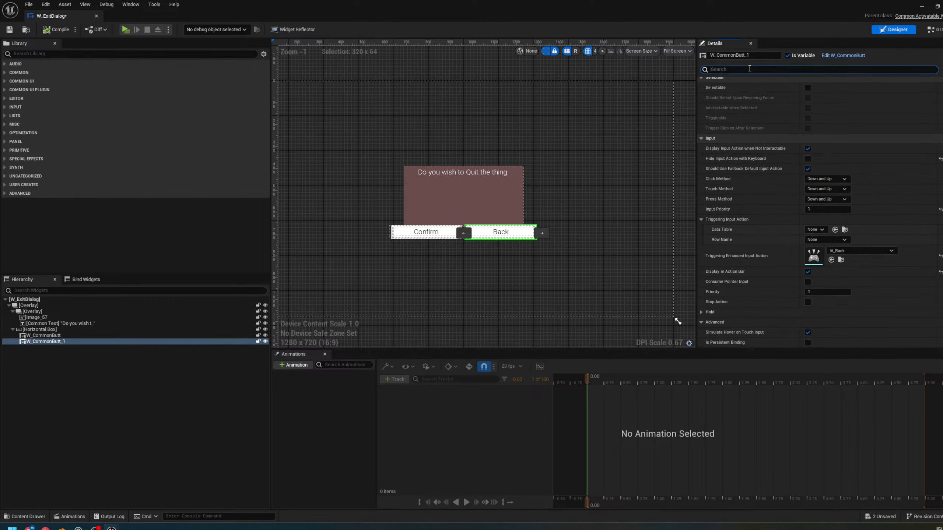
pyautogui.write('back')
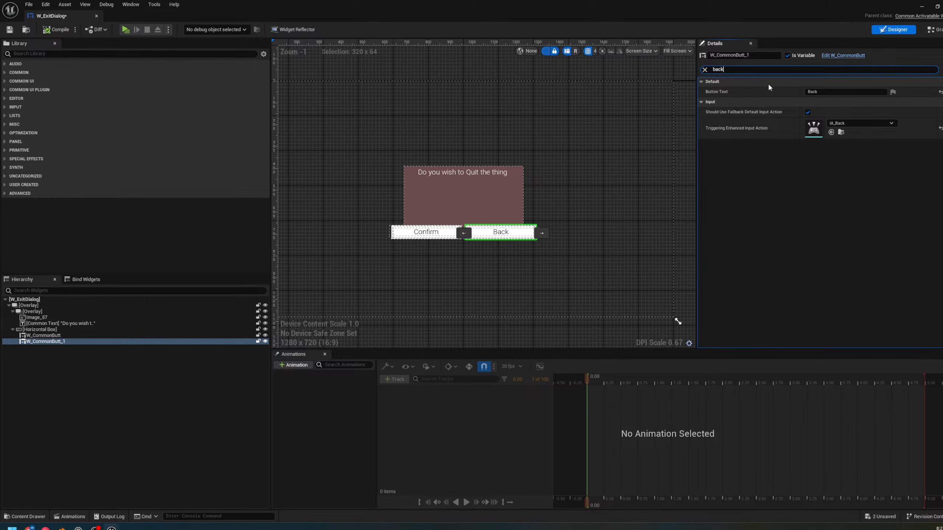
pyautogui.press('BackSpace')
pyautogui.press('BackSpace')
pyautogui.press('BackSpace')
pyautogui.press('BackSpace')
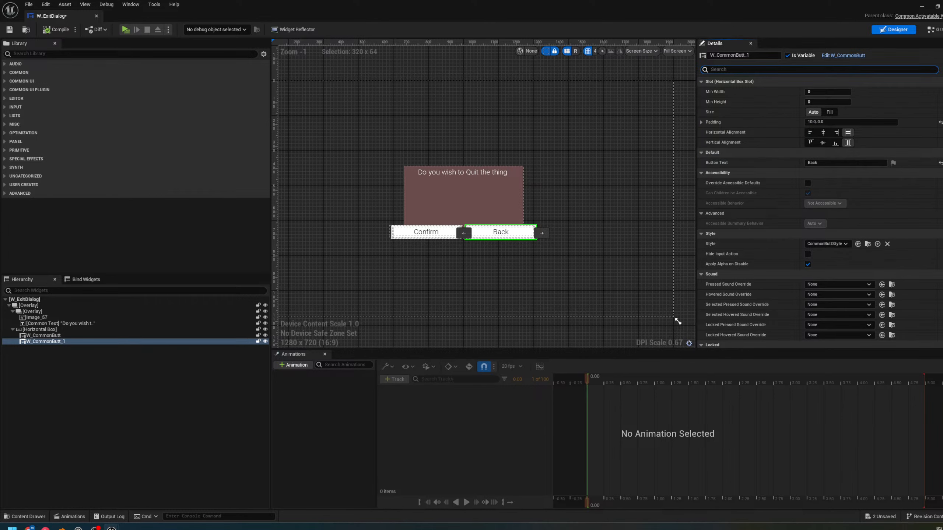
# Switch back to the video, examine the ConfirmMainWidget event graph in full screen around 3:50, and minimize the browser
pyautogui.hotkey('alt', 'Tab')
pyautogui.click(719, 261)
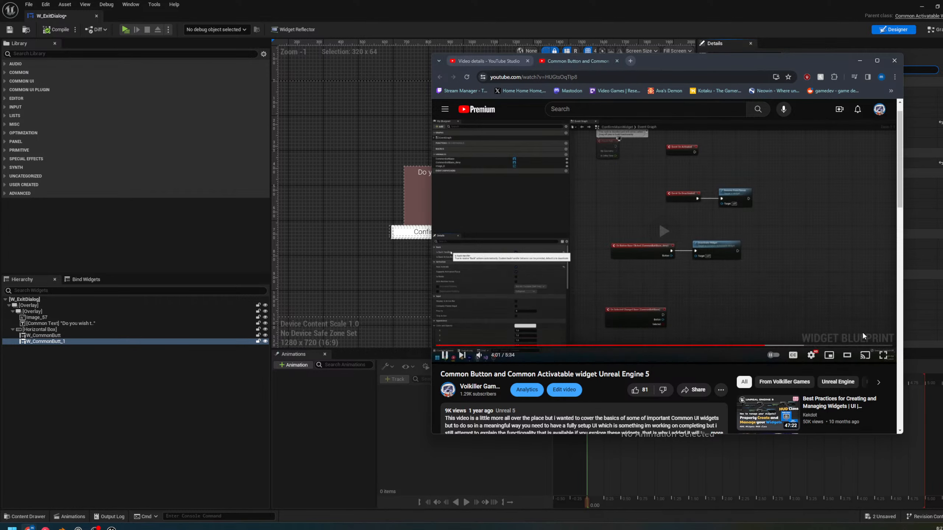
pyautogui.click(846, 355)
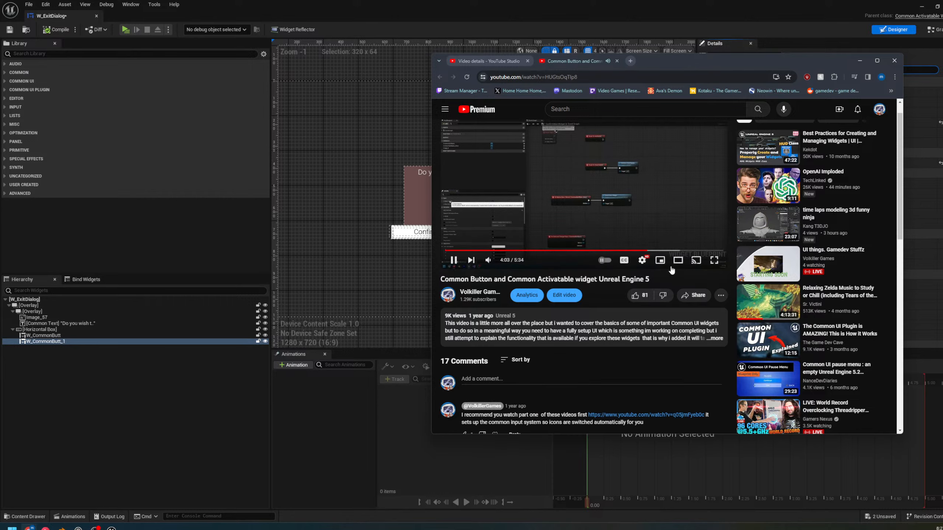
pyautogui.click(678, 260)
pyautogui.click(886, 357)
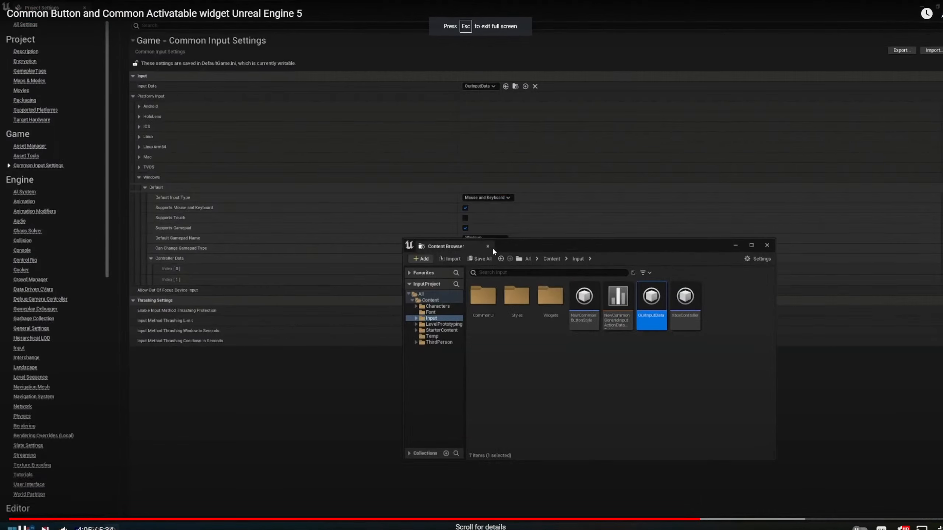
pyautogui.click(623, 520)
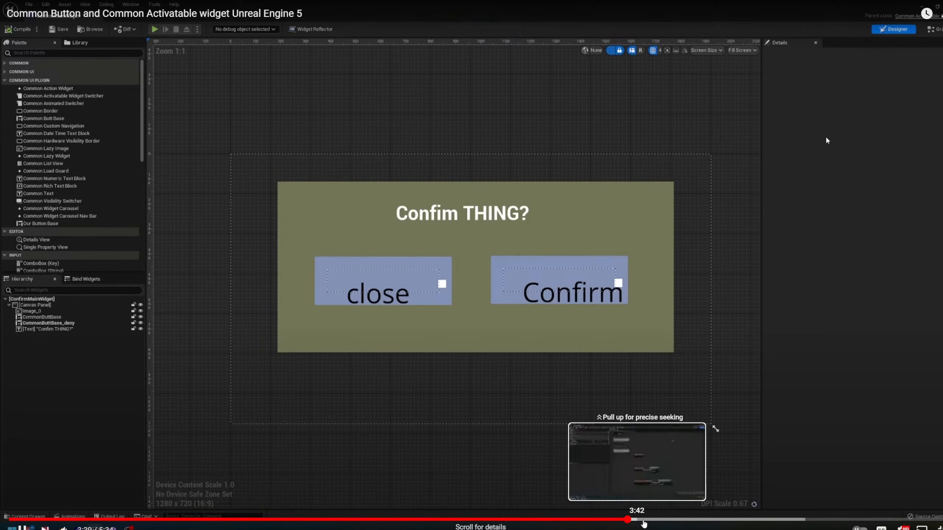
pyautogui.click(648, 519)
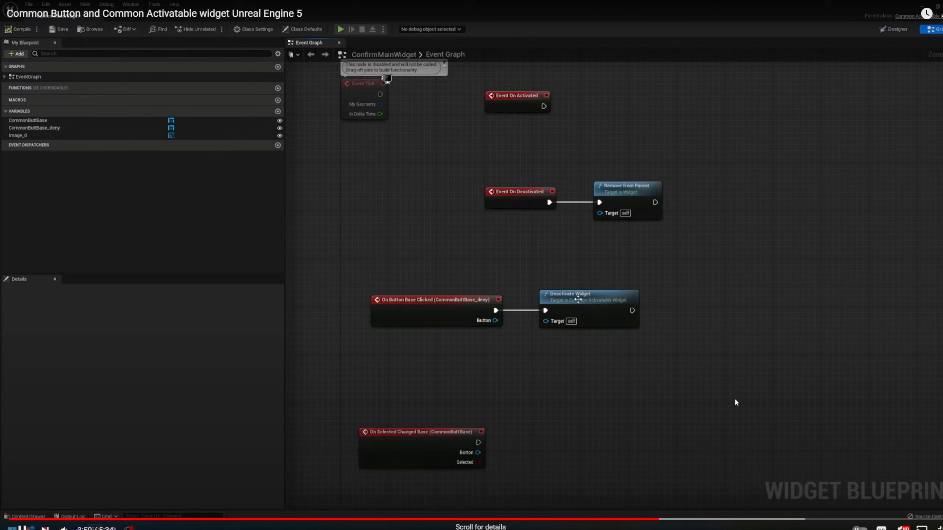
pyautogui.click(735, 401)
pyautogui.click(933, 523)
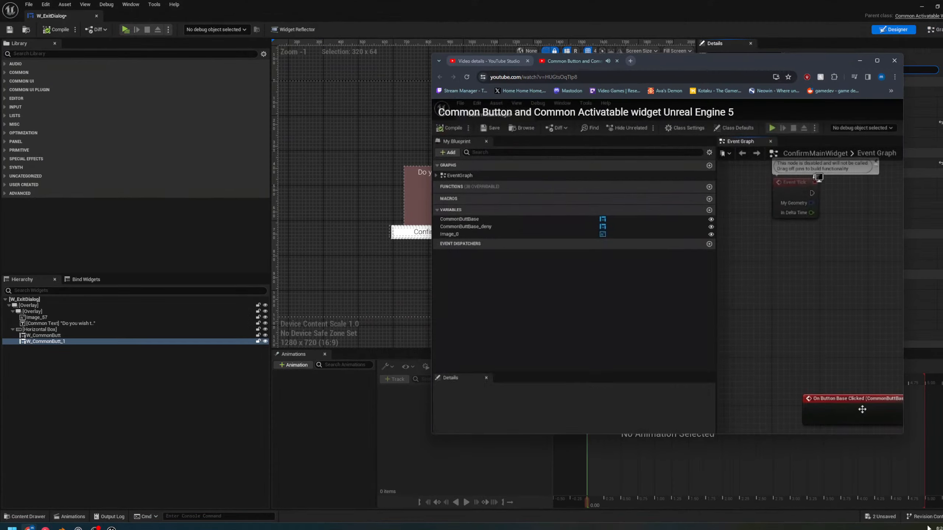
pyautogui.click(496, 63)
pyautogui.click(859, 61)
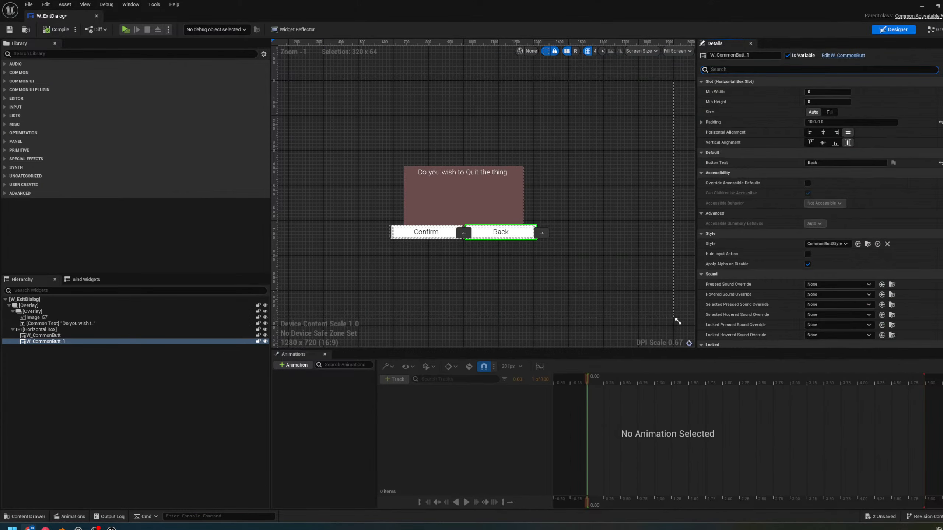
# In W_ExitDialog's event graph, connect a Deactivate Widget node to On Button Base Clicked (W_CommonButt_1) and save the widget
pyautogui.click(933, 29)
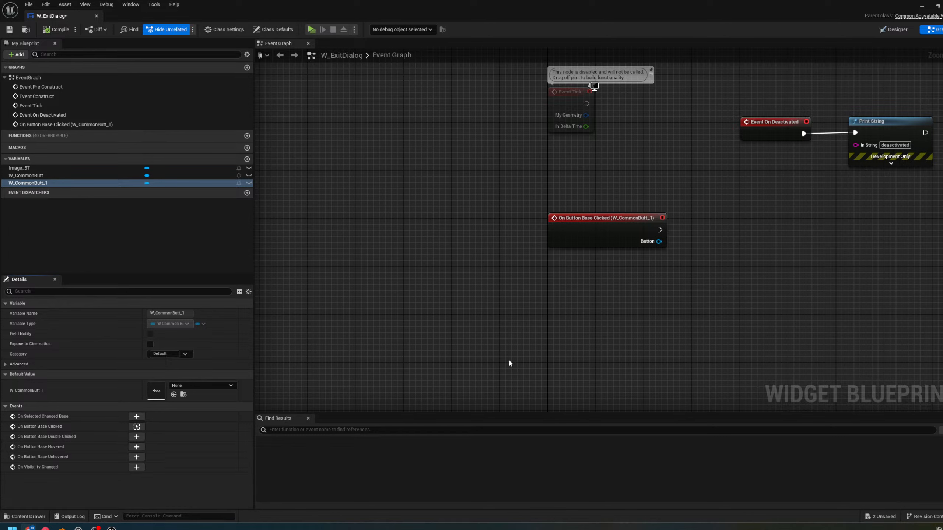
pyautogui.moveTo(606, 253); pyautogui.dragTo(545, 267, button='right')
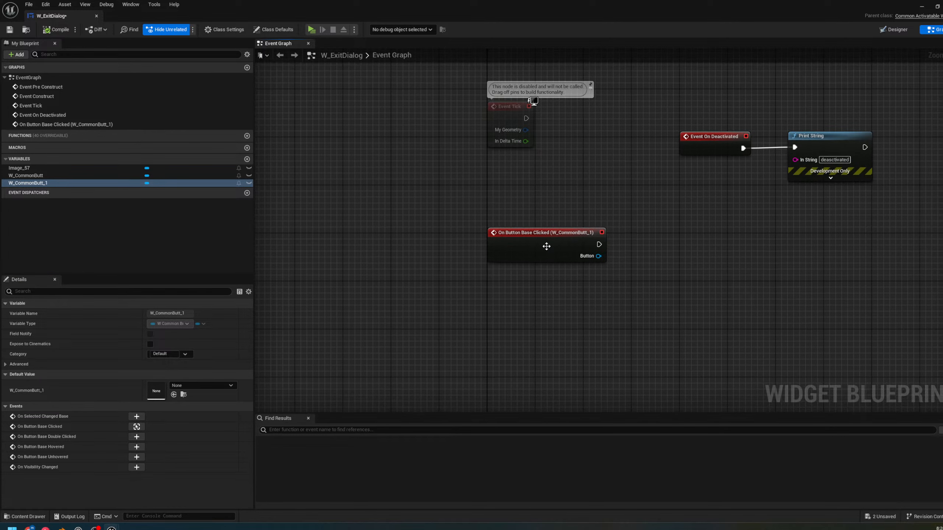
pyautogui.moveTo(545, 247); pyautogui.dragTo(521, 265)
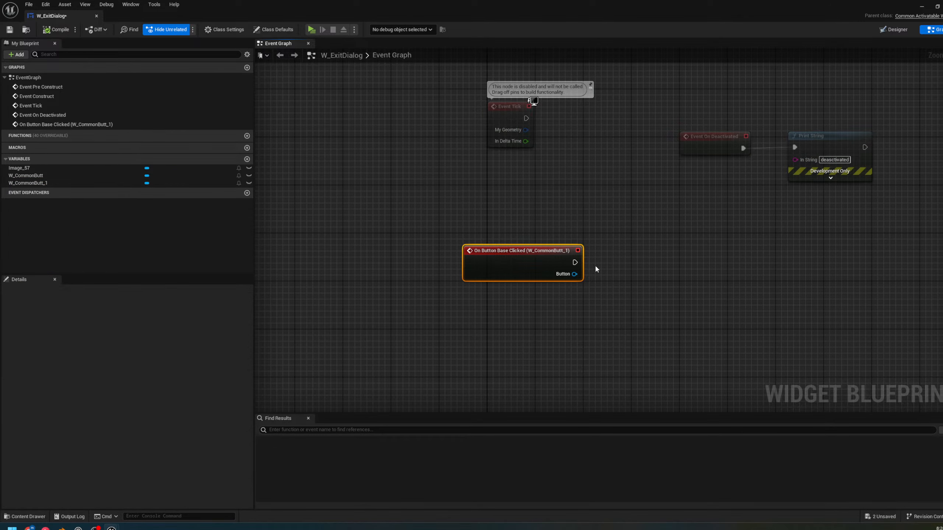
pyautogui.moveTo(579, 260); pyautogui.dragTo(623, 263)
pyautogui.write('deac')
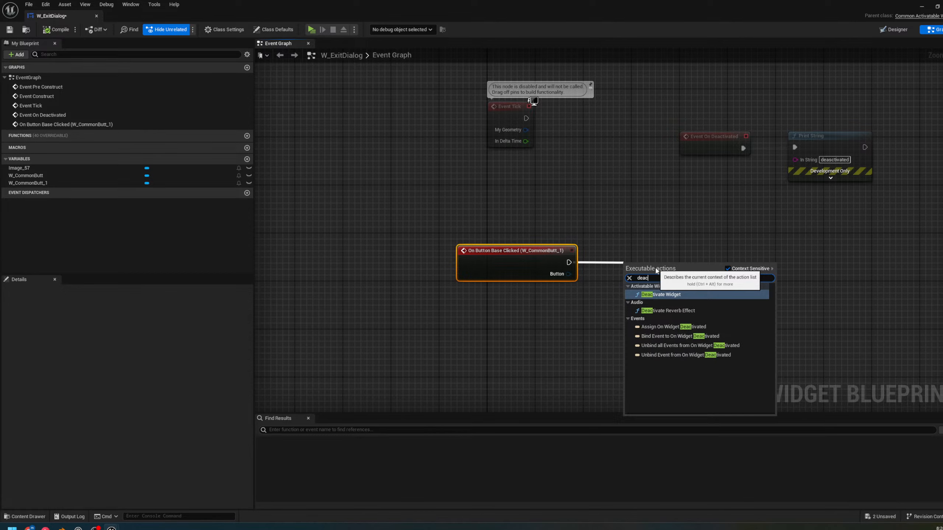
pyautogui.press('Return')
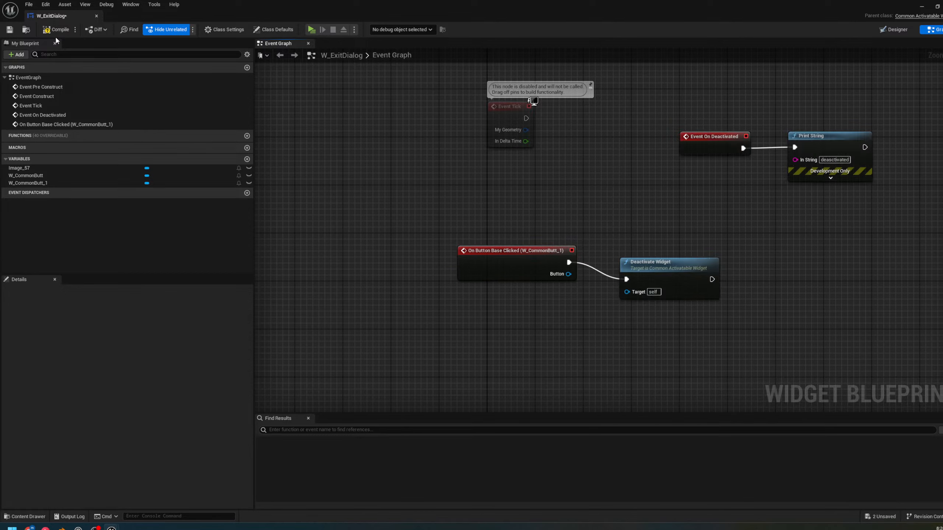
pyautogui.click(10, 30)
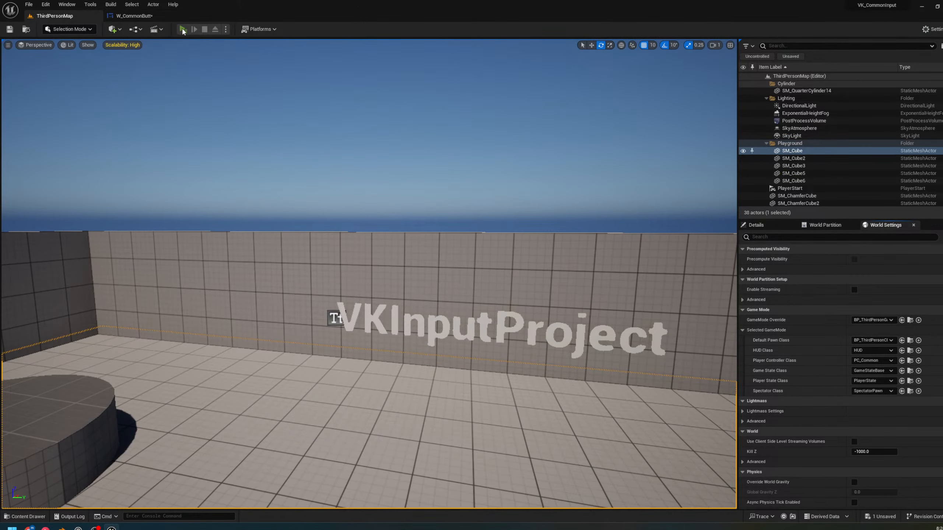
# Play the level, open the exit dialog from Leave, test dismissing it with the back action and the Back button, and end the preview
pyautogui.click(182, 29)
pyautogui.click(507, 261)
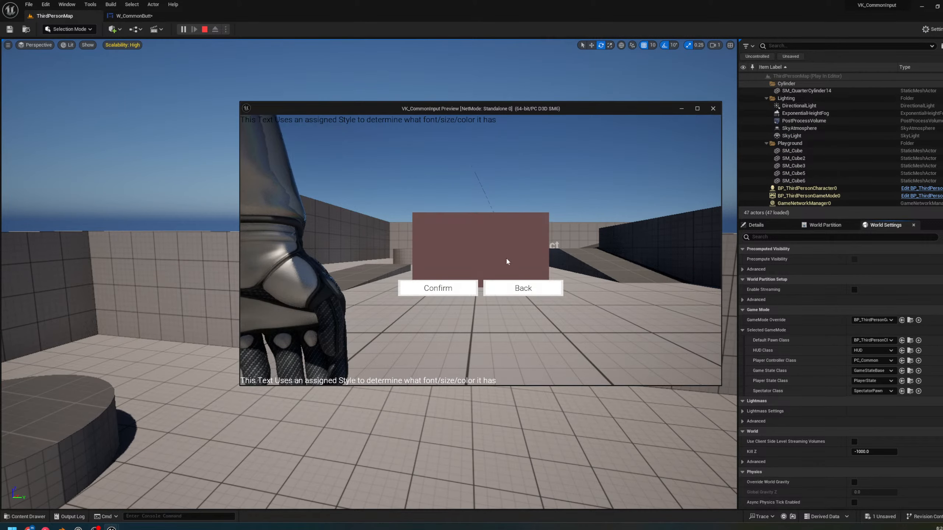
pyautogui.press('Escape')
pyautogui.click(501, 261)
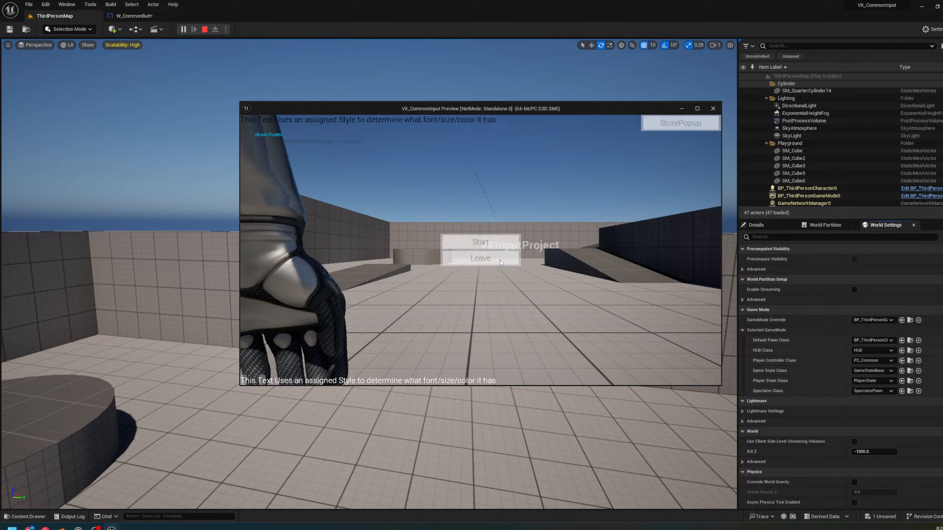
pyautogui.press('Escape')
pyautogui.click(501, 261)
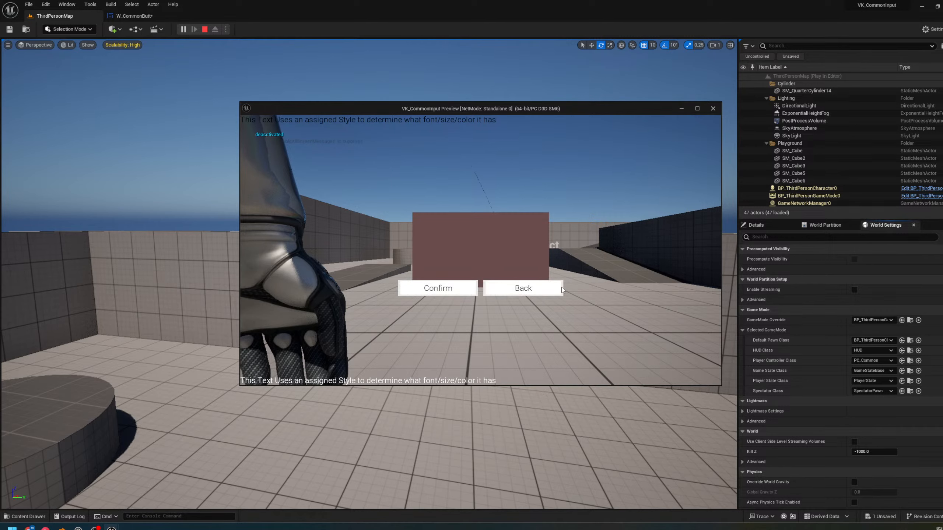
pyautogui.click(544, 293)
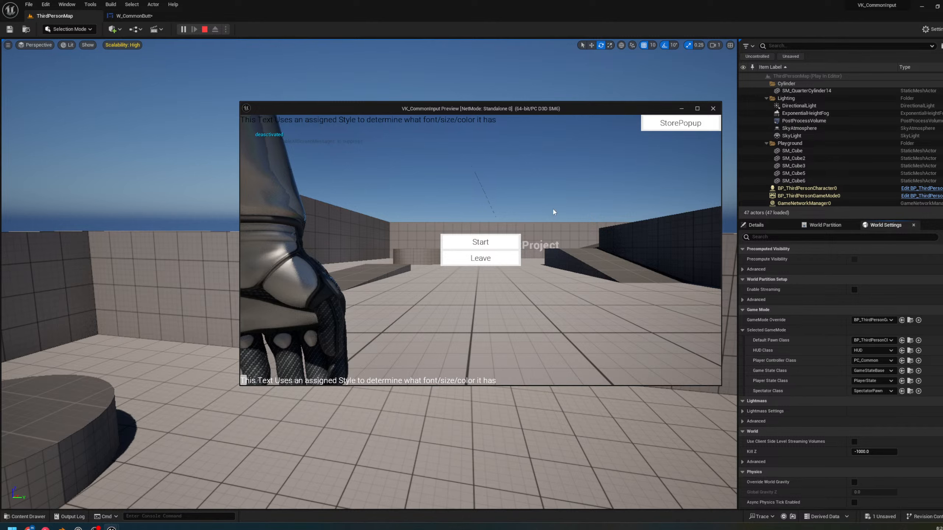
pyautogui.click(712, 108)
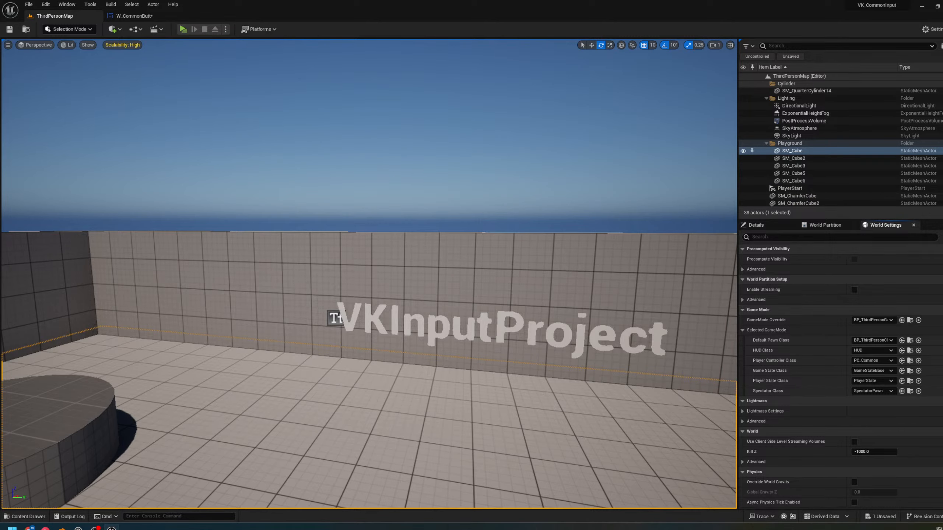
# Bring up the Common Button and Common Activatable widget video page in the browser, view it, and move its window out of the way
pyautogui.moveTo(942, 75); pyautogui.dragTo(609, 58)
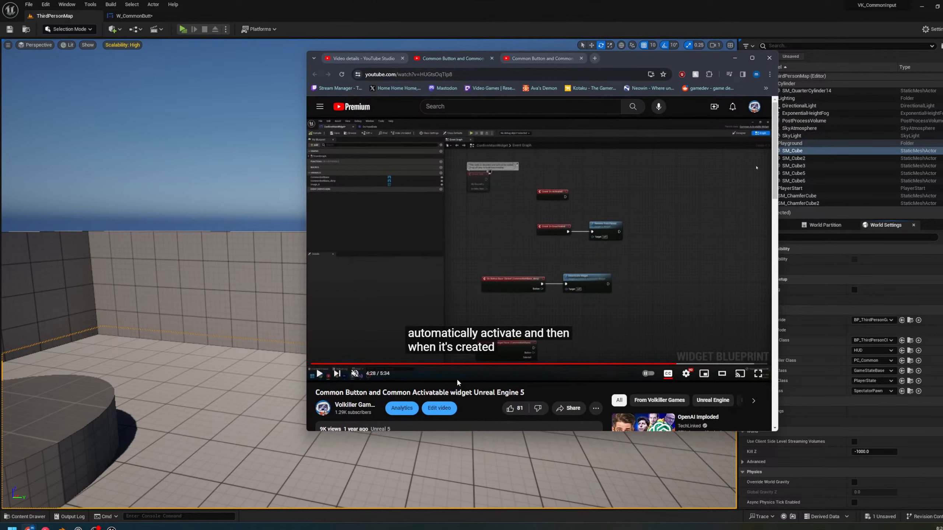
pyautogui.click(511, 413)
pyautogui.moveTo(550, 59); pyautogui.dragTo(942, 89)
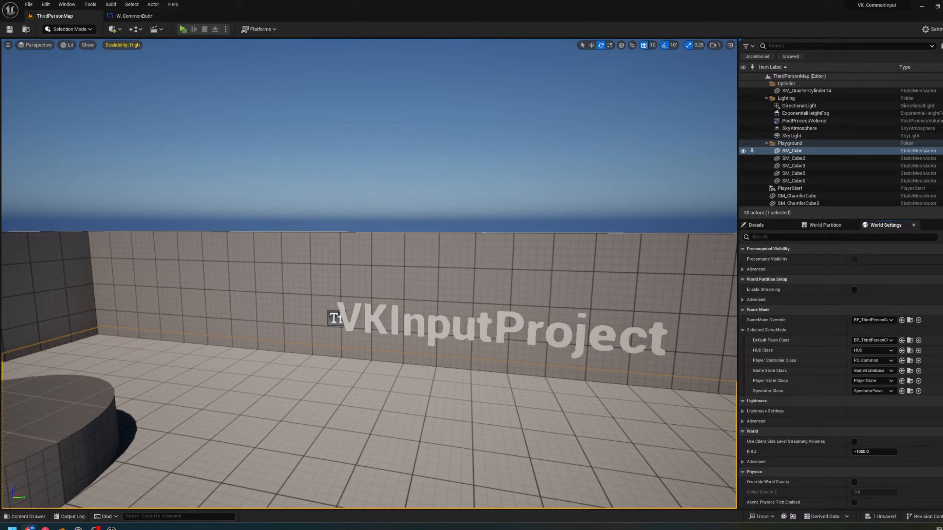
# Open W_ExitDialog from the project content and inspect its background image, Confirm button and Back button in the designer
pyautogui.moveTo(533, 261)
pyautogui.mouseDown(button='right')
pyautogui.moveTo(540, 285)
pyautogui.moveTo(527, 264)
pyautogui.mouseUp(button='right')
pyautogui.scroll(-5, 503, 270)
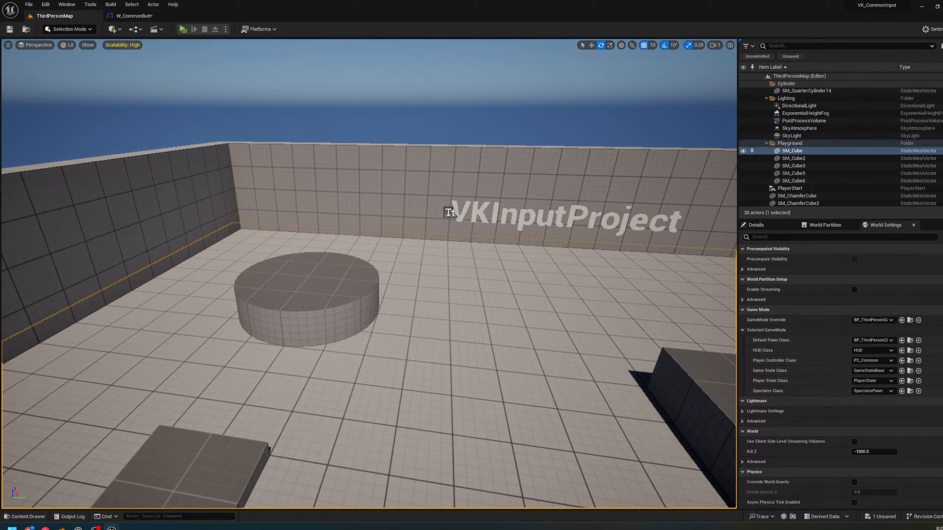
pyautogui.click(26, 517)
pyautogui.doubleClick(409, 351)
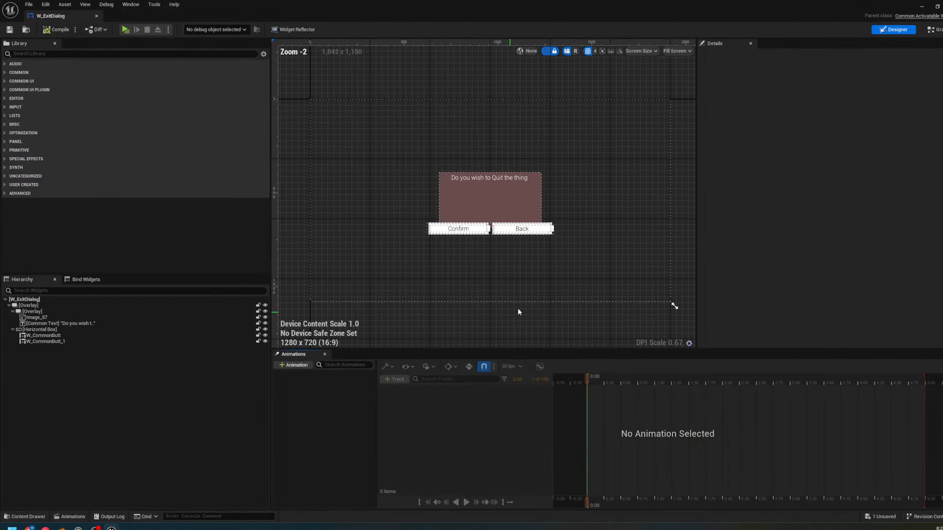
pyautogui.scroll(4, 520, 229)
pyautogui.click(505, 203)
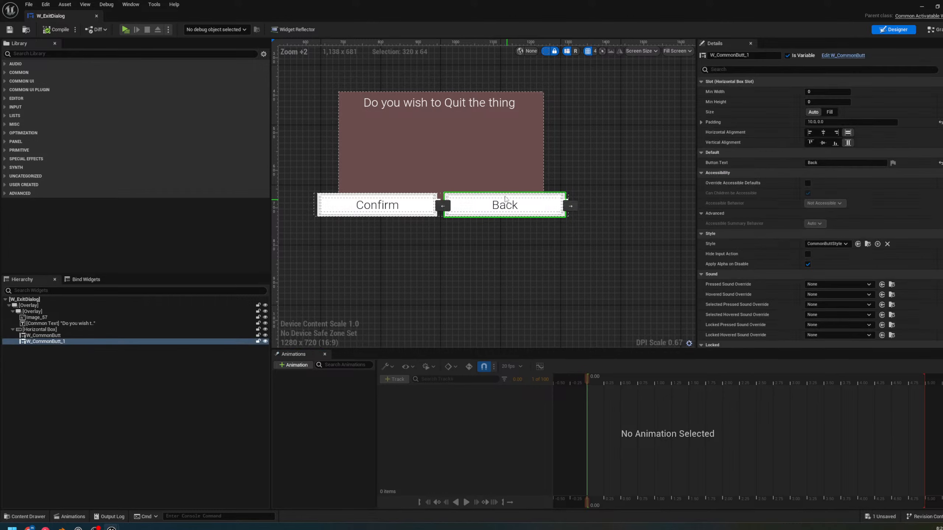
pyautogui.moveTo(504, 202); pyautogui.dragTo(559, 260, button='right')
pyautogui.scroll(3, 471, 215)
pyautogui.click(509, 254)
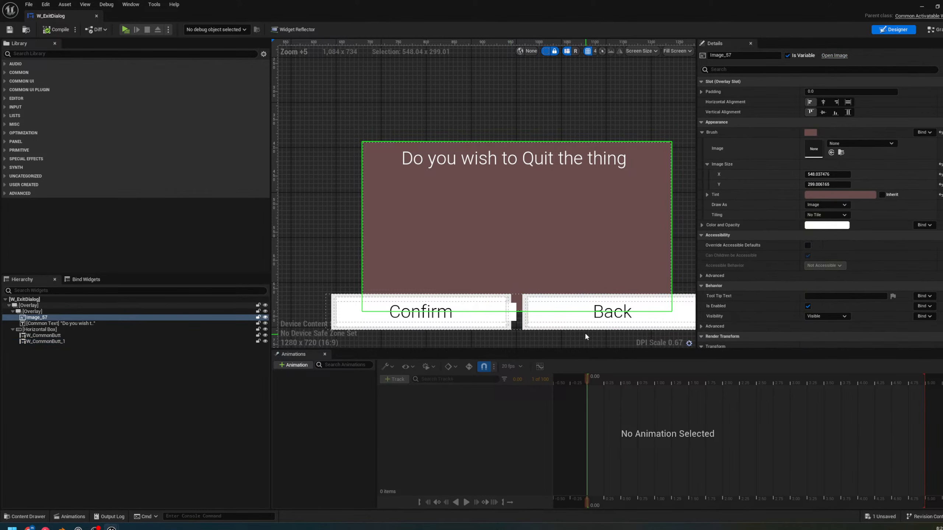
pyautogui.moveTo(586, 334); pyautogui.dragTo(536, 280, button='right')
pyautogui.click(400, 266)
# In W_ExitDialog's event graph, align the Deactivate Widget node with On Button Base Clicked (W_CommonButt_1) so their connecting wire runs straight
pyautogui.click(932, 29)
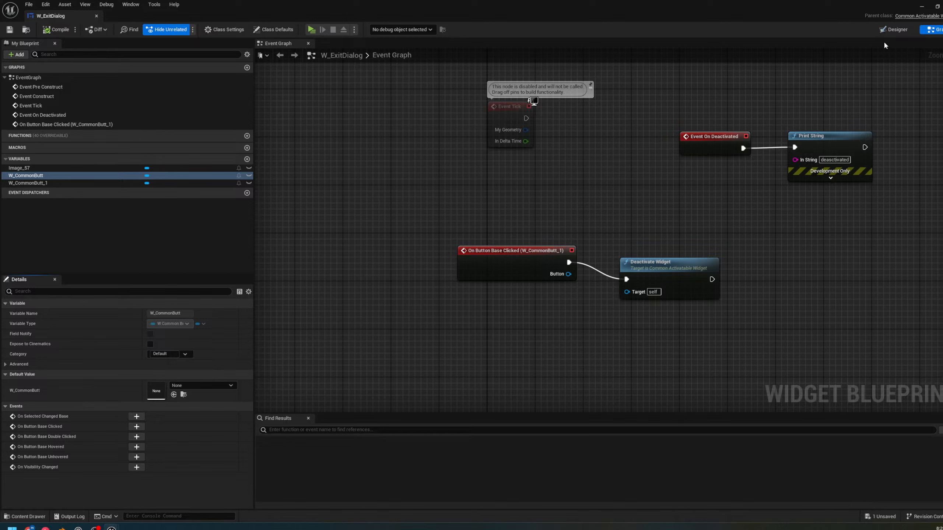
pyautogui.moveTo(654, 278); pyautogui.dragTo(642, 260)
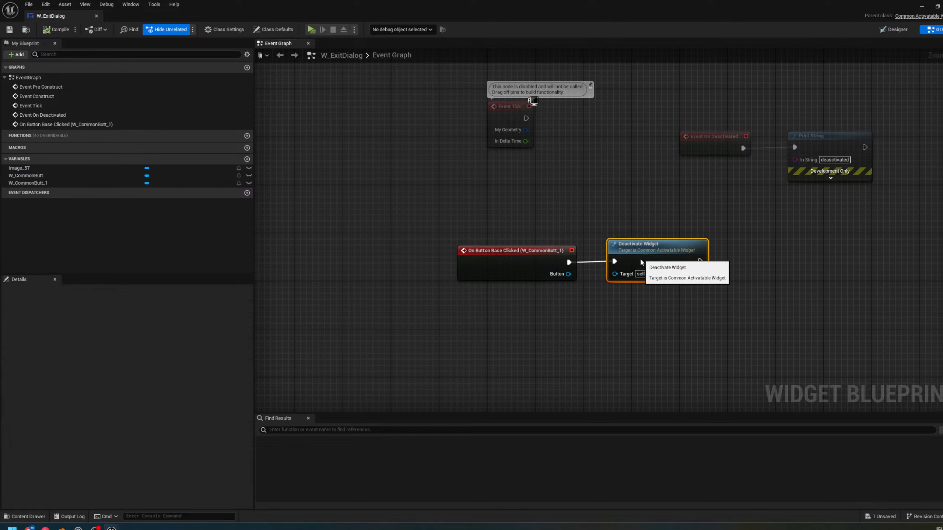
pyautogui.click(491, 250)
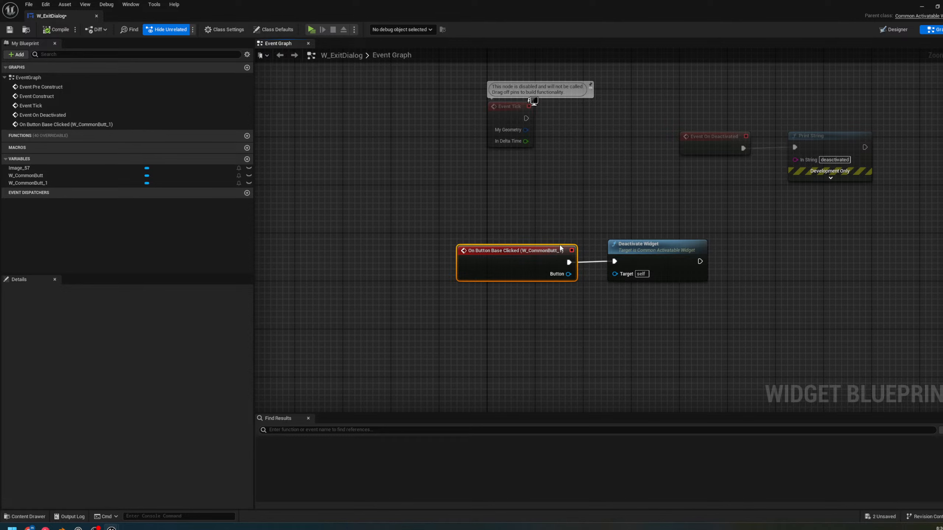
# Review the exit dialog's Confirm and Back buttons in the designer, and return to the event graph
pyautogui.click(894, 31)
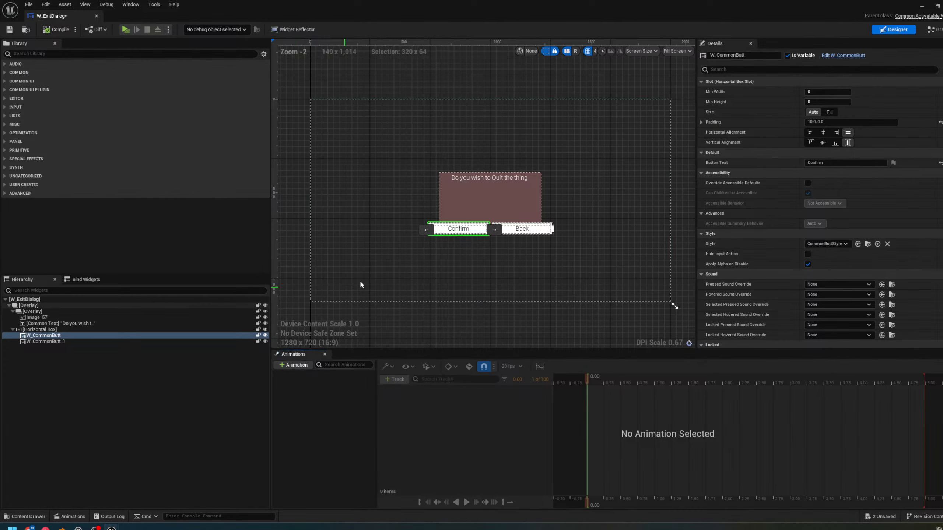
pyautogui.scroll(1, 464, 220)
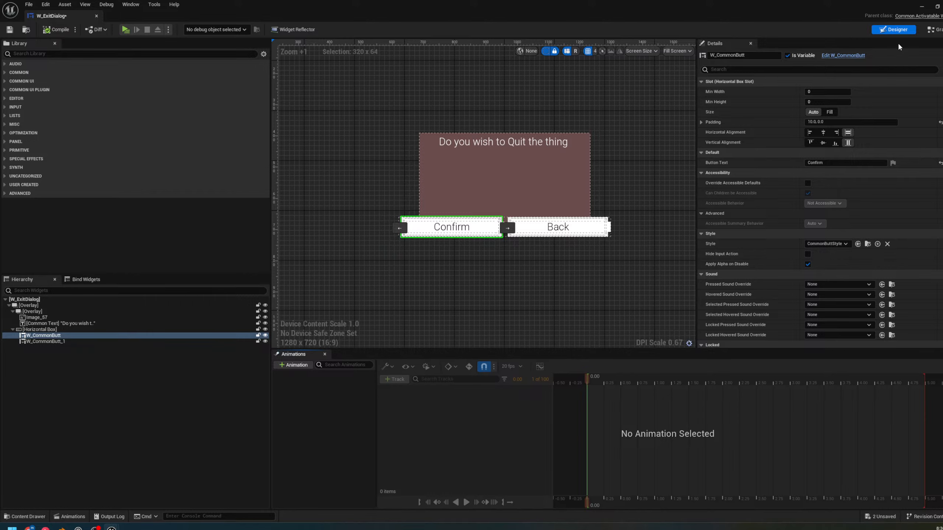
pyautogui.click(928, 30)
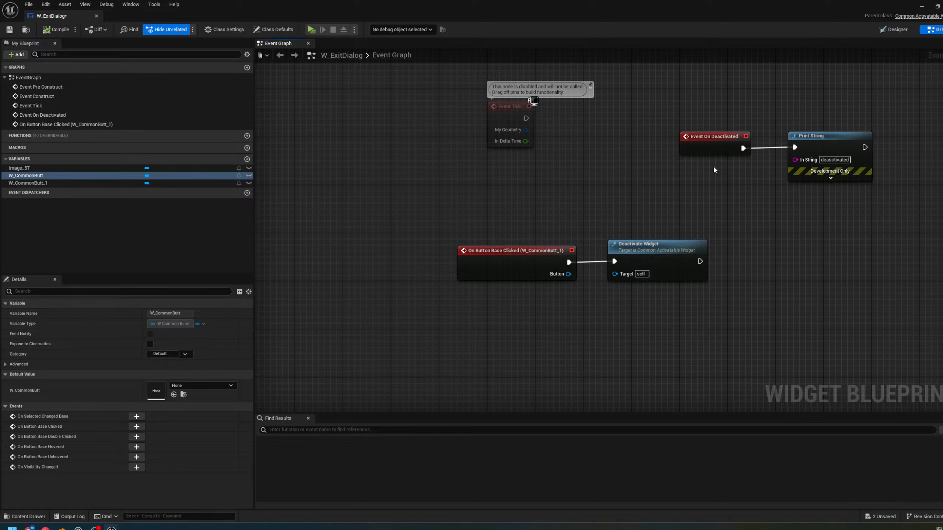
# Move the Event On Deactivated and Print String nodes below the On Button Base Clicked and Deactivate Widget pair
pyautogui.moveTo(714, 169); pyautogui.dragTo(628, 206, button='right')
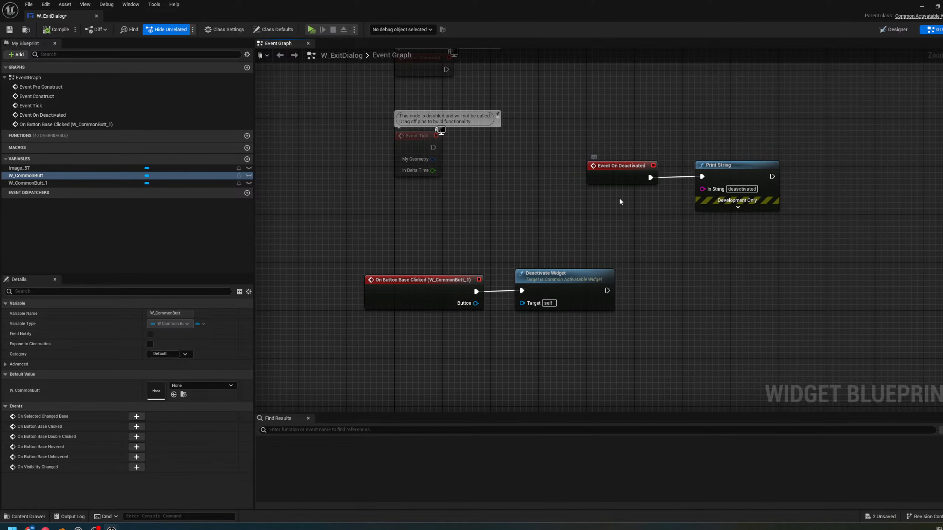
pyautogui.moveTo(497, 196); pyautogui.dragTo(656, 198, button='right')
pyautogui.moveTo(732, 128); pyautogui.dragTo(893, 206)
pyautogui.moveTo(889, 177); pyautogui.dragTo(684, 363)
pyautogui.click(544, 300)
pyautogui.moveTo(496, 257); pyautogui.dragTo(817, 312)
pyautogui.moveTo(590, 171); pyautogui.dragTo(591, 179)
pyautogui.click(456, 213)
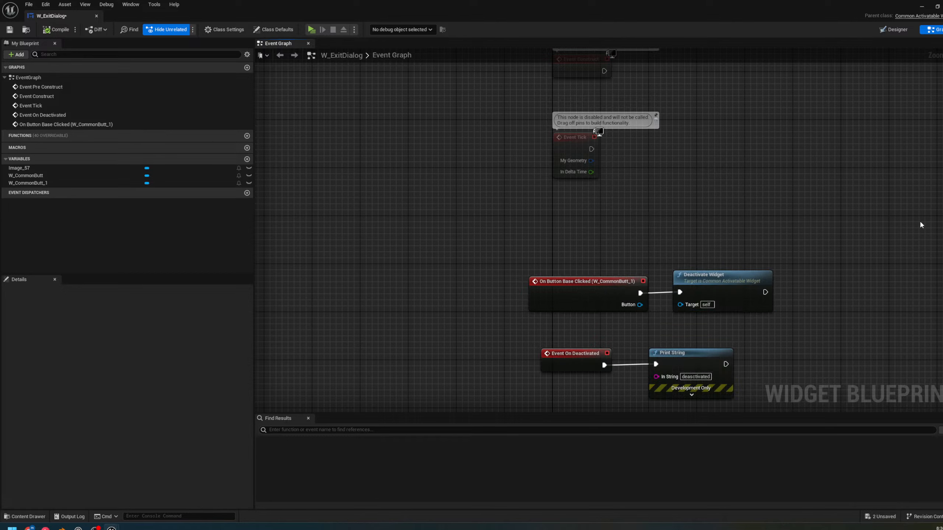
# Shift both node pairs so On Button Base Clicked and Event On Deactivated line up at their left edges with more vertical space between them
pyautogui.moveTo(863, 224); pyautogui.dragTo(809, 191, button='right')
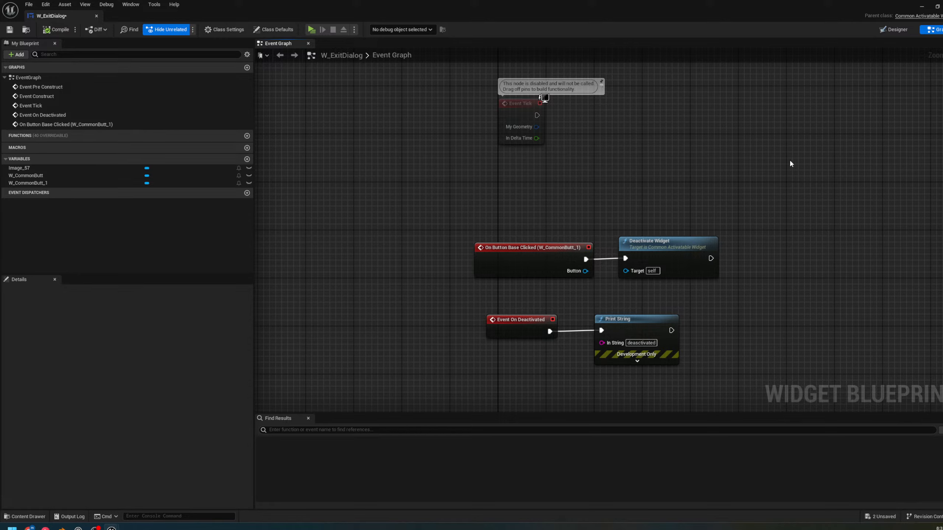
pyautogui.moveTo(726, 170); pyautogui.dragTo(709, 190, button='right')
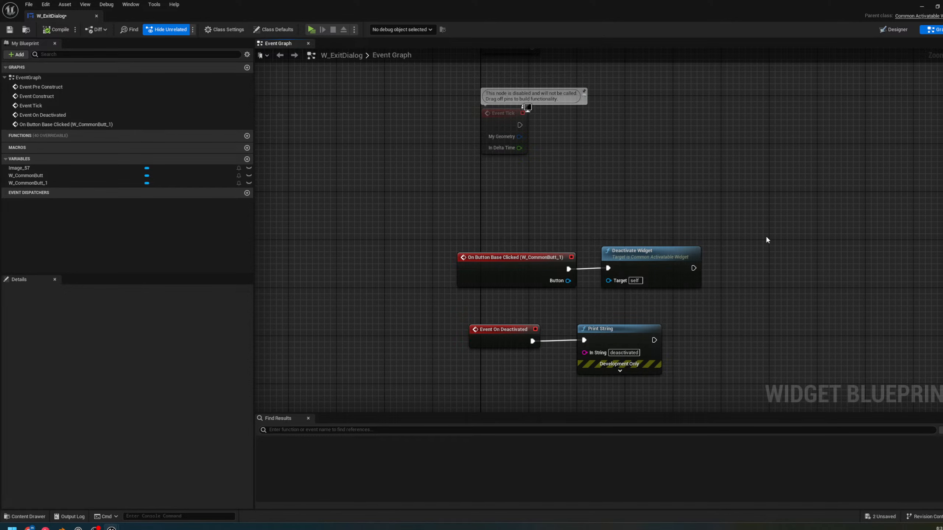
pyautogui.moveTo(461, 232); pyautogui.dragTo(701, 302)
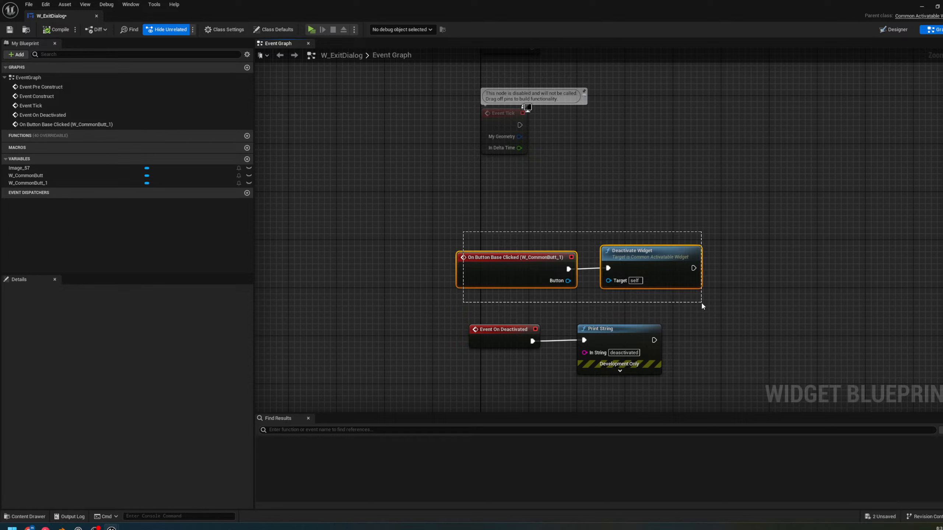
pyautogui.moveTo(524, 273); pyautogui.dragTo(549, 261)
pyautogui.moveTo(480, 286); pyautogui.dragTo(667, 375)
pyautogui.moveTo(616, 338); pyautogui.dragTo(633, 355)
pyautogui.click(644, 321)
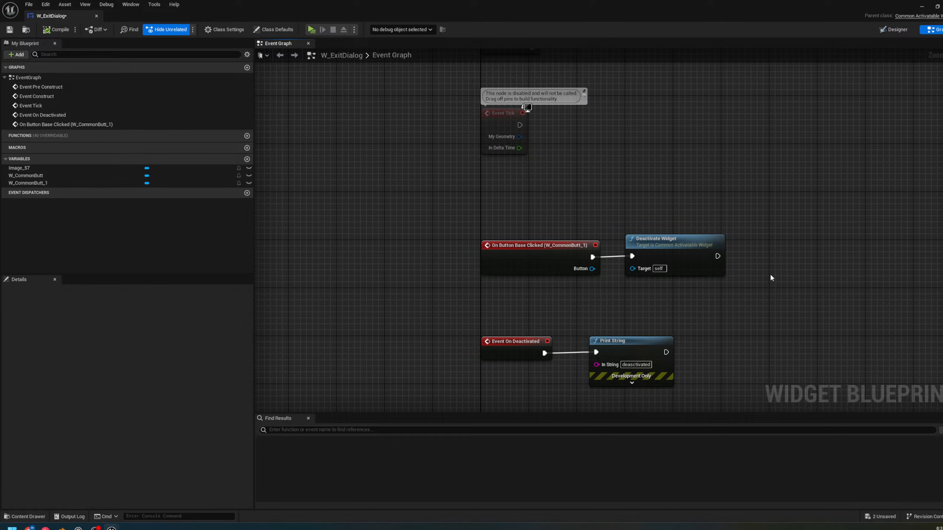
pyautogui.moveTo(776, 292); pyautogui.dragTo(753, 274, button='right')
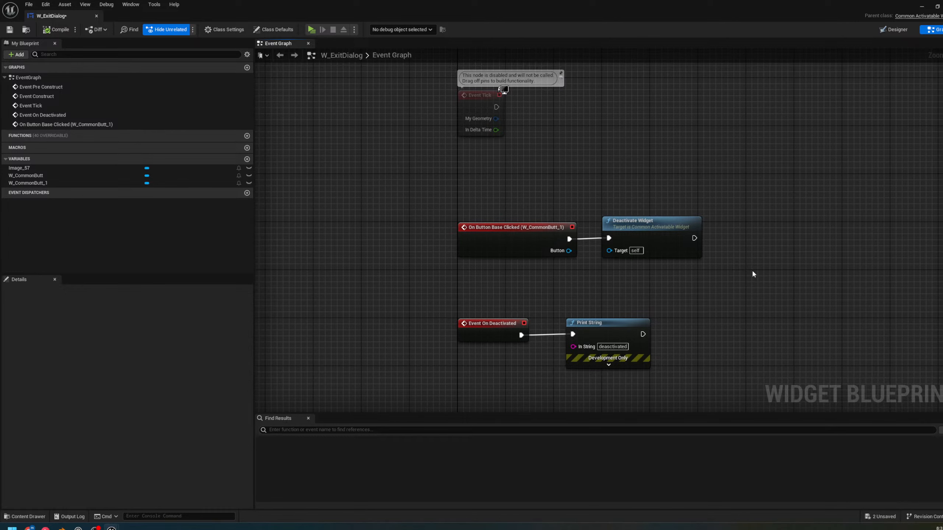